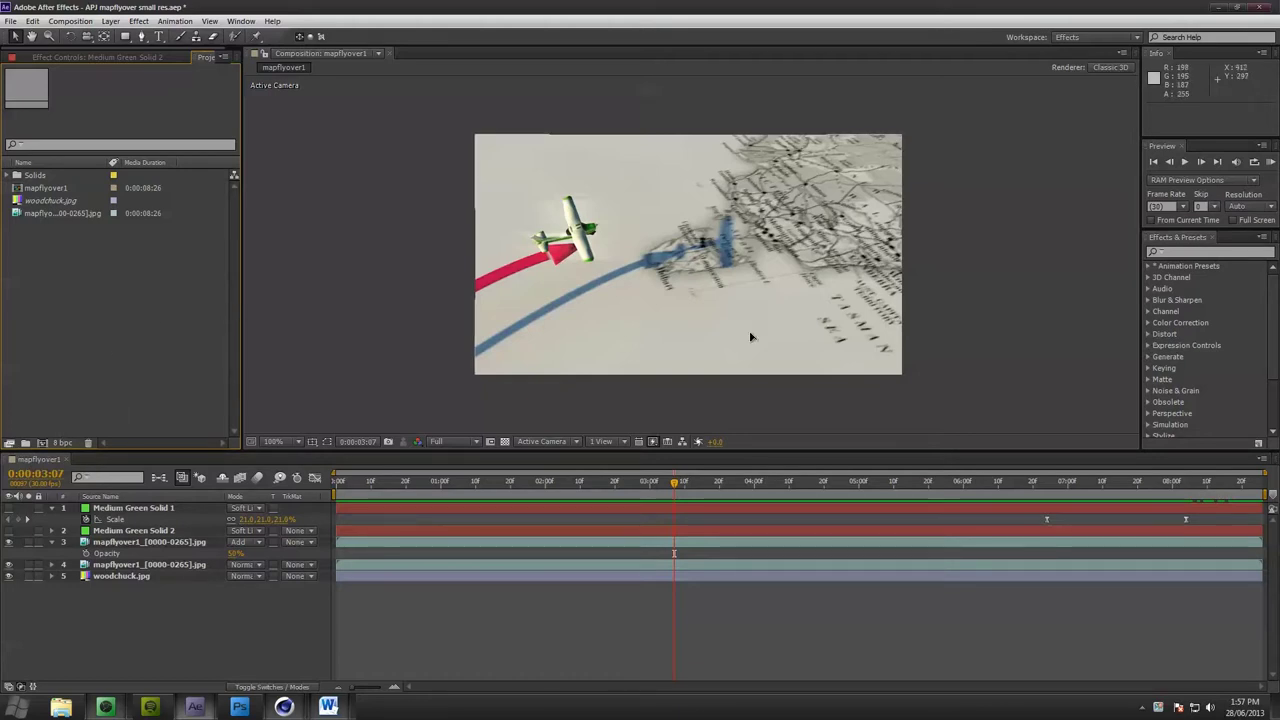
Enlarge the timeline area and return the mapflyover1 composition to its first frame
drag(709, 450, 734, 436)
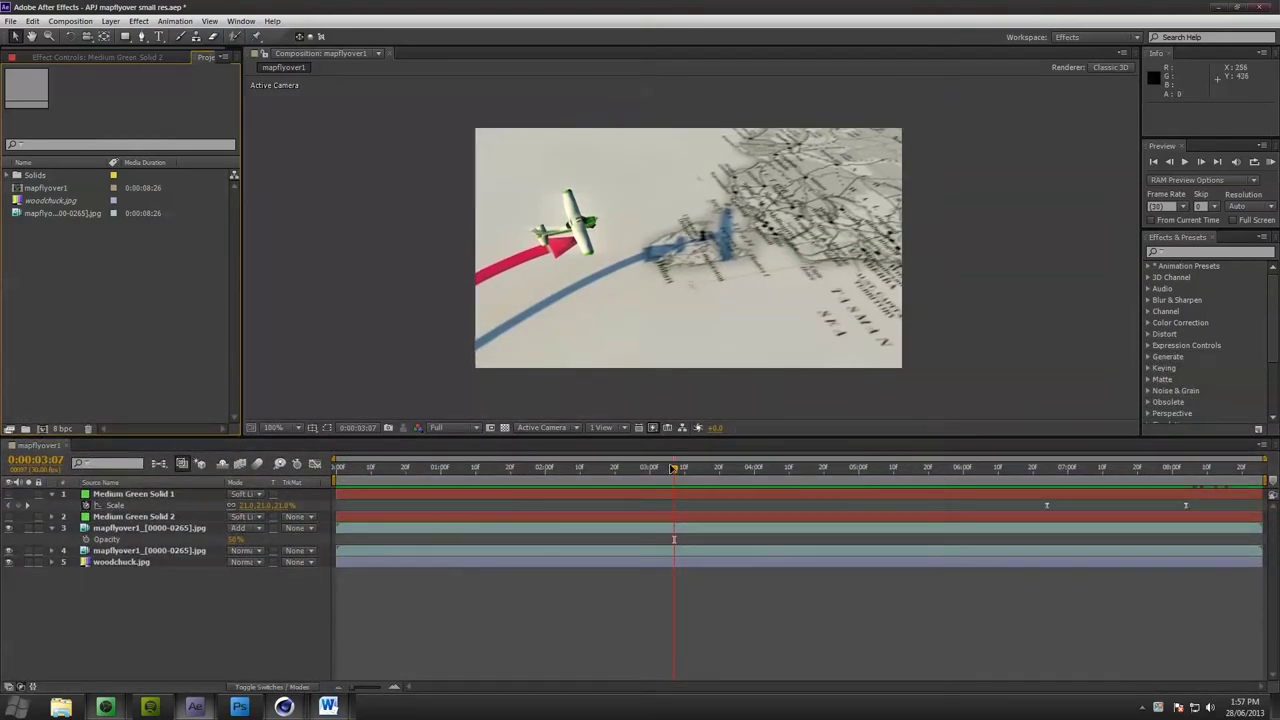
drag(673, 469, 320, 477)
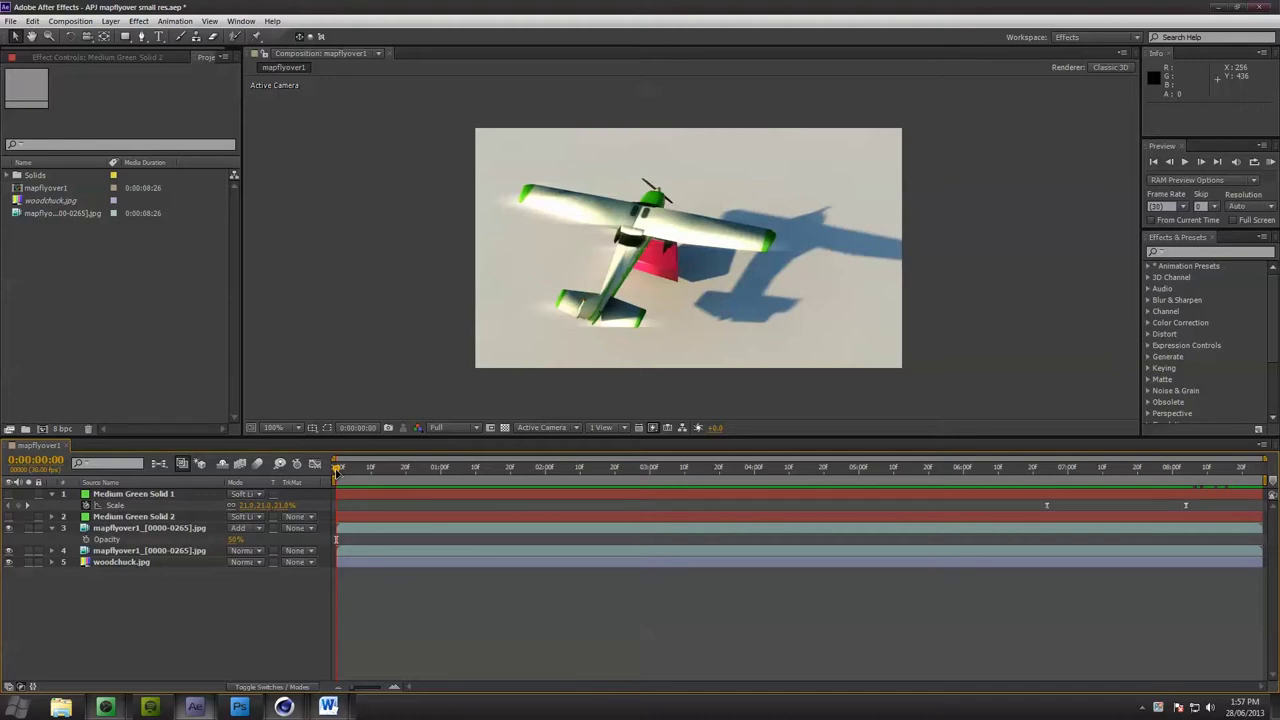
Switch to Chrome, play a section of the reference video on the Network Brand Identity page, and pause it
mouse_move(328, 707)
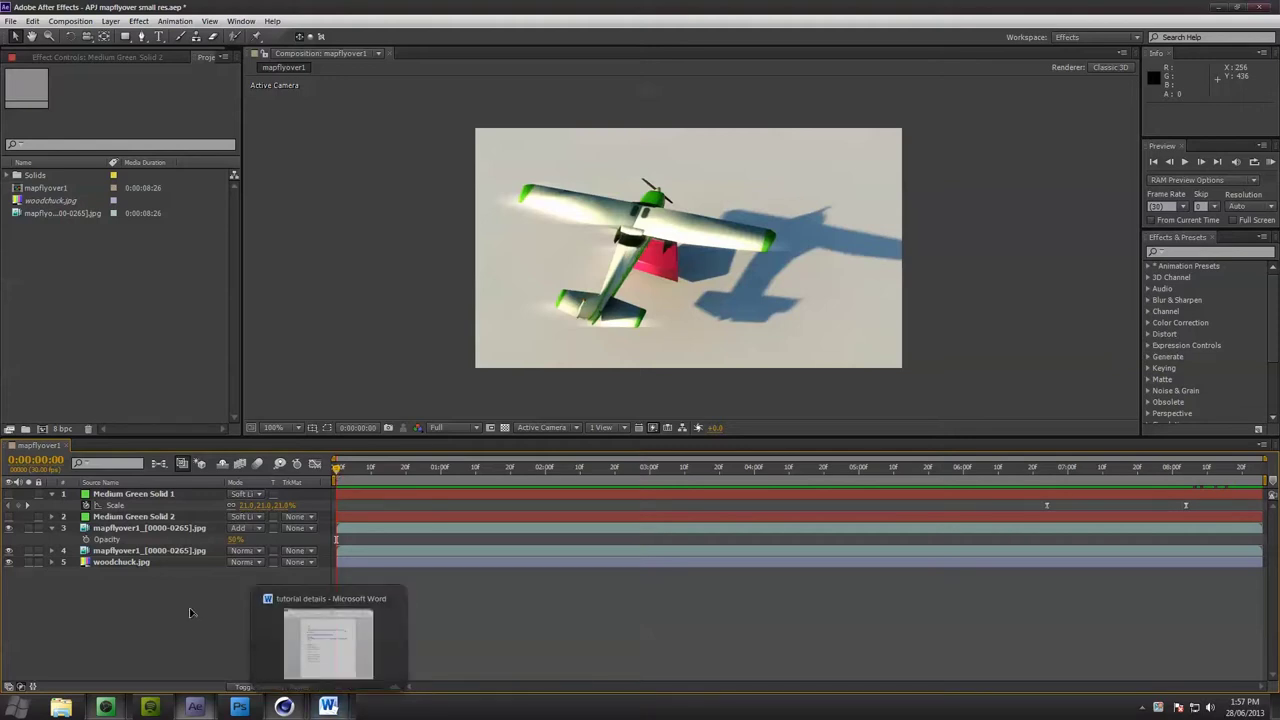
mouse_move(105, 710)
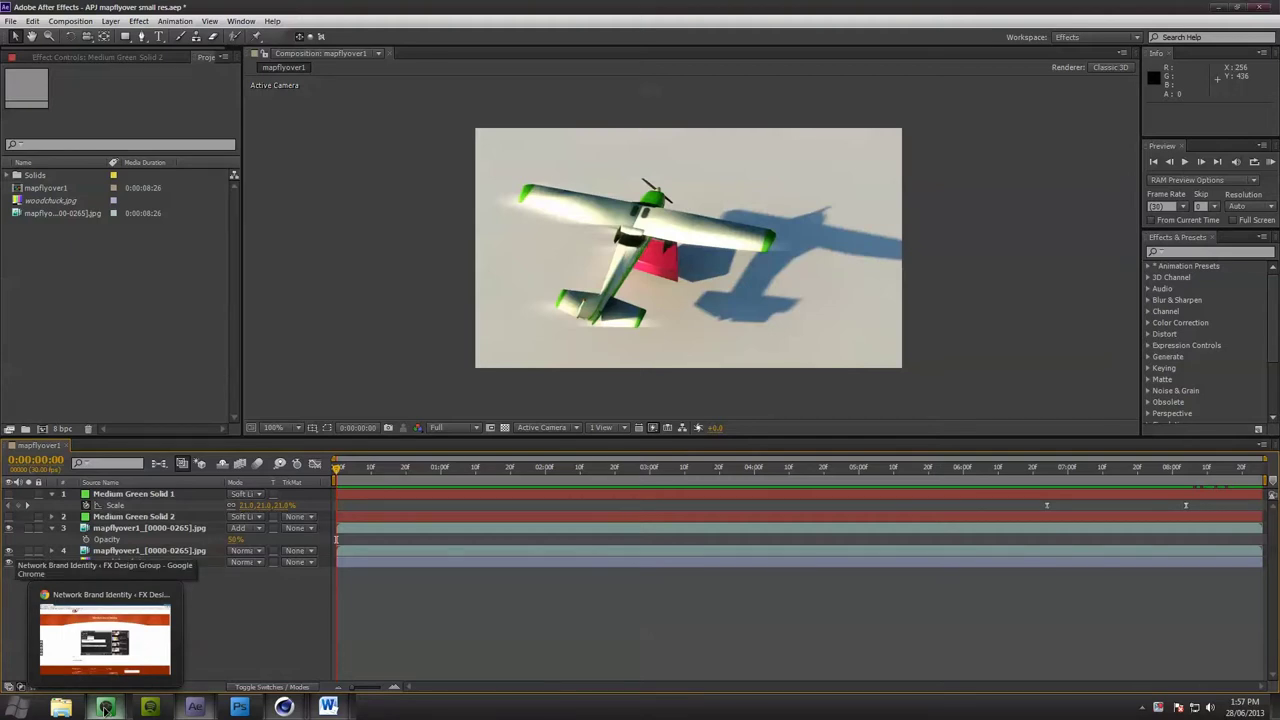
click(105, 710)
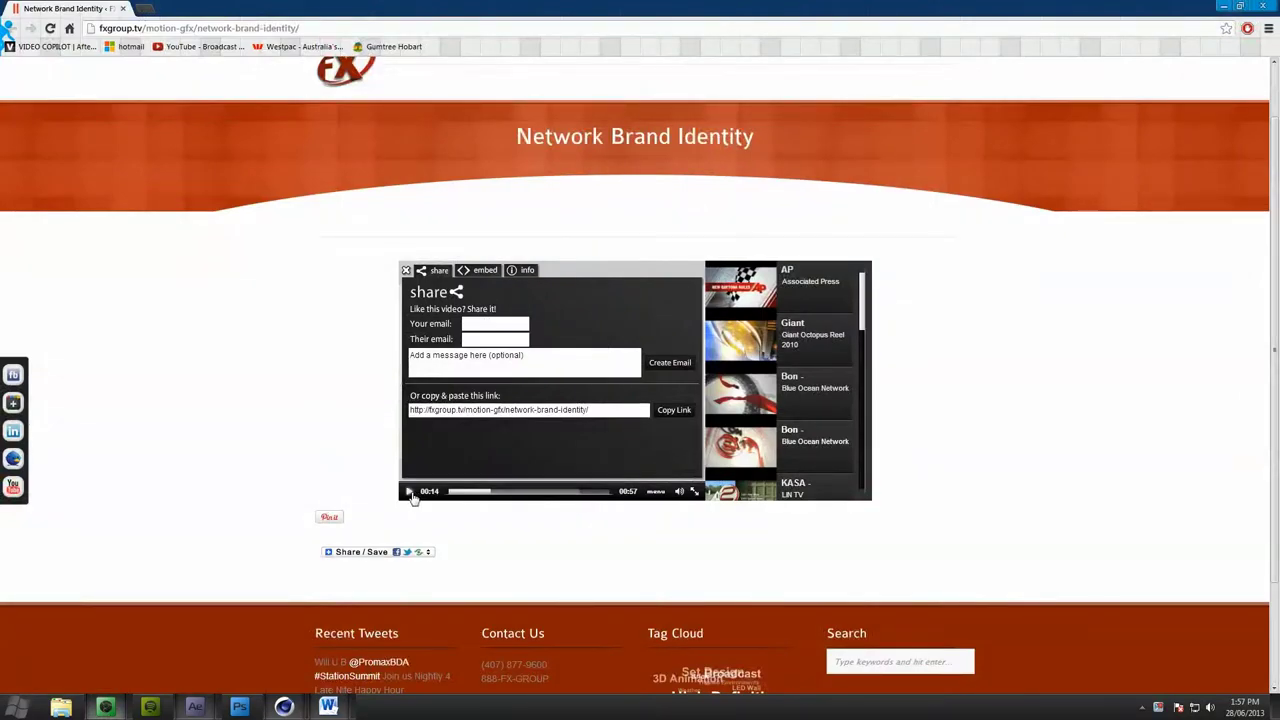
click(410, 493)
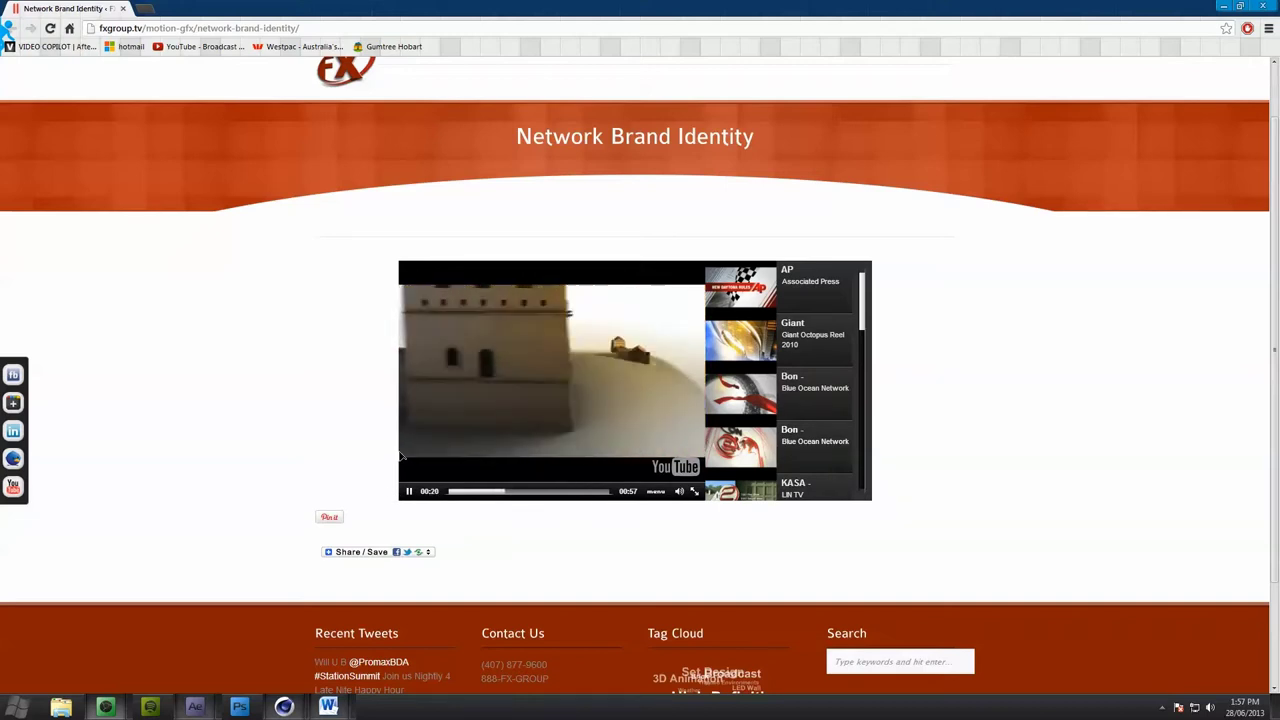
click(409, 491)
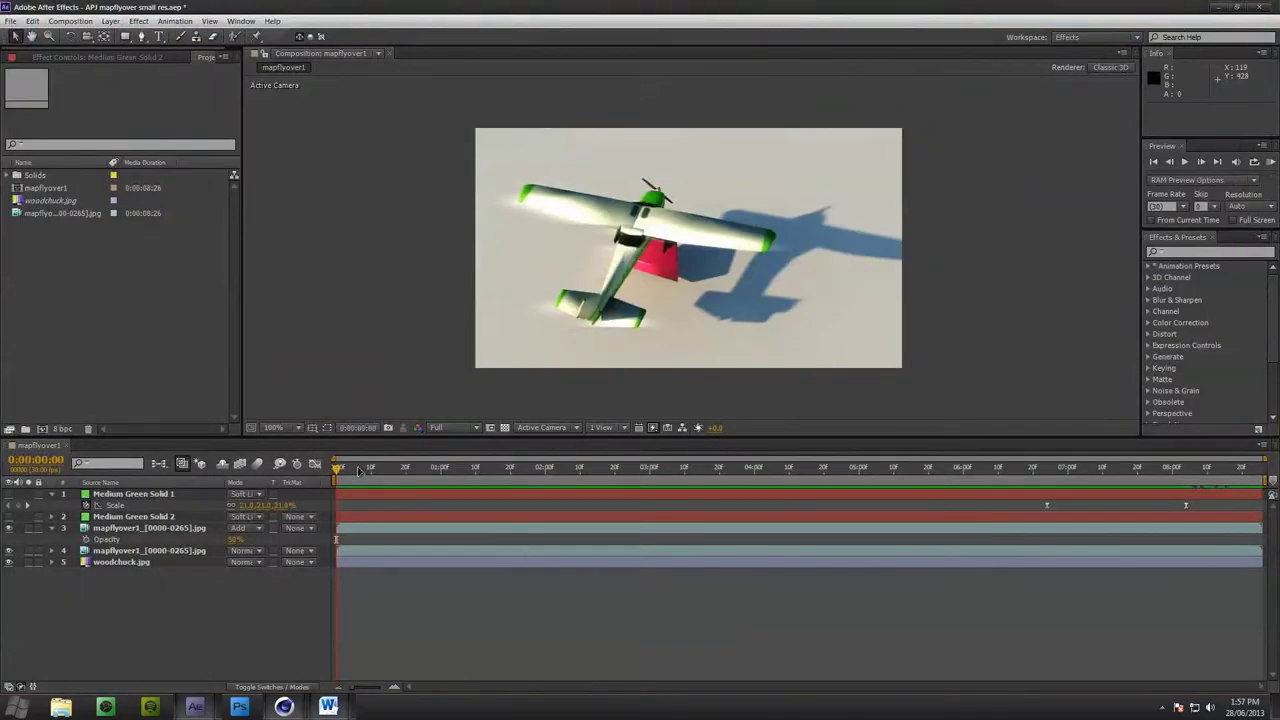
Switch back to After Effects and preview the map flyover animation through to its end
drag(340, 469, 945, 500)
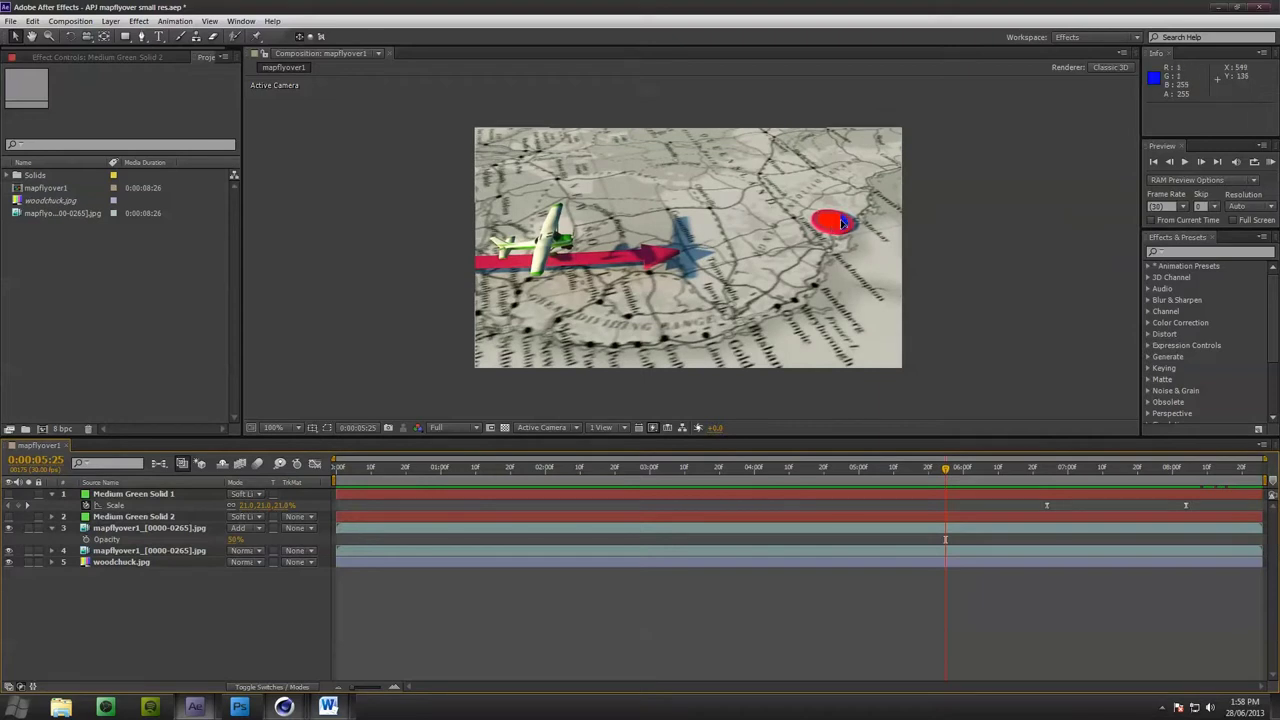
key(space)
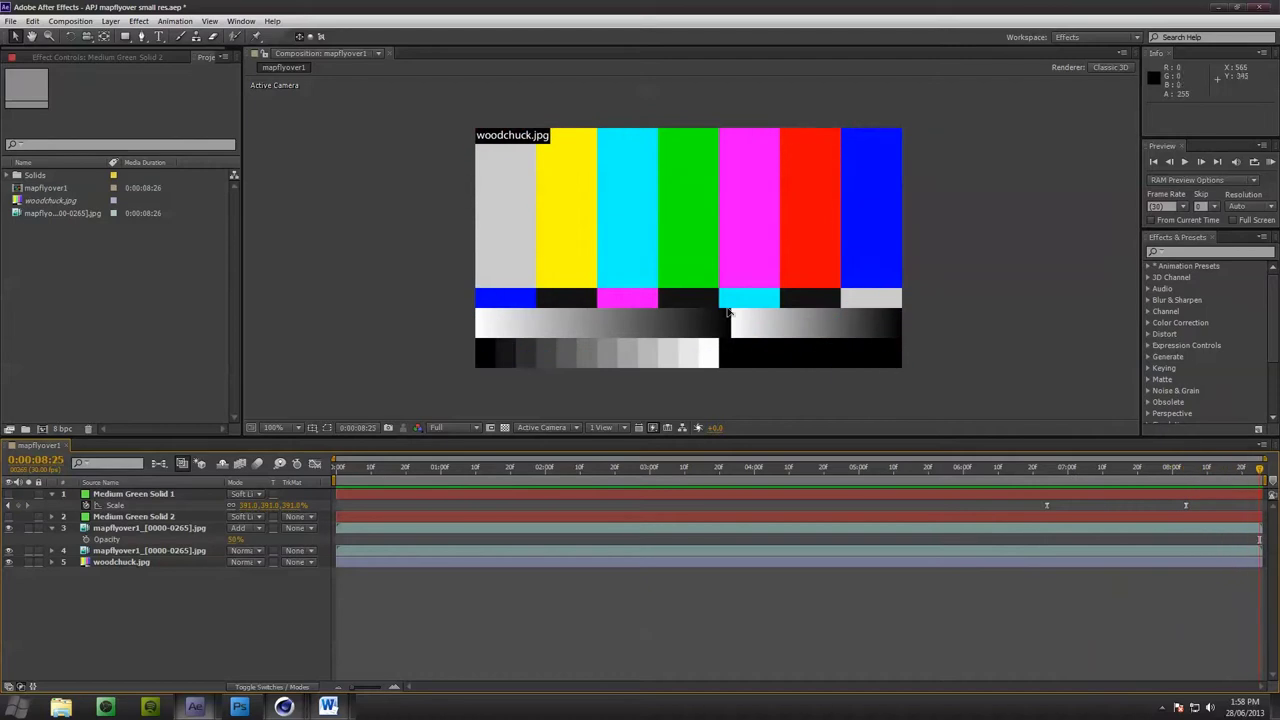
click(614, 249)
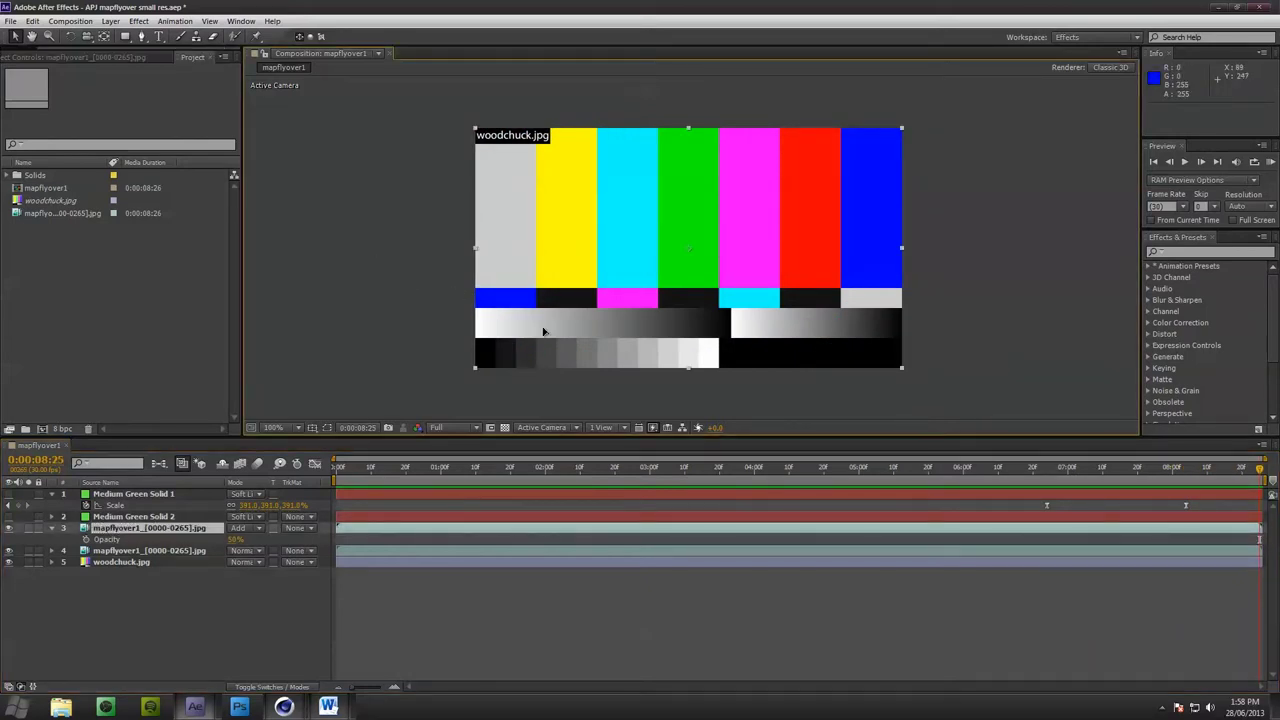
key(Delete)
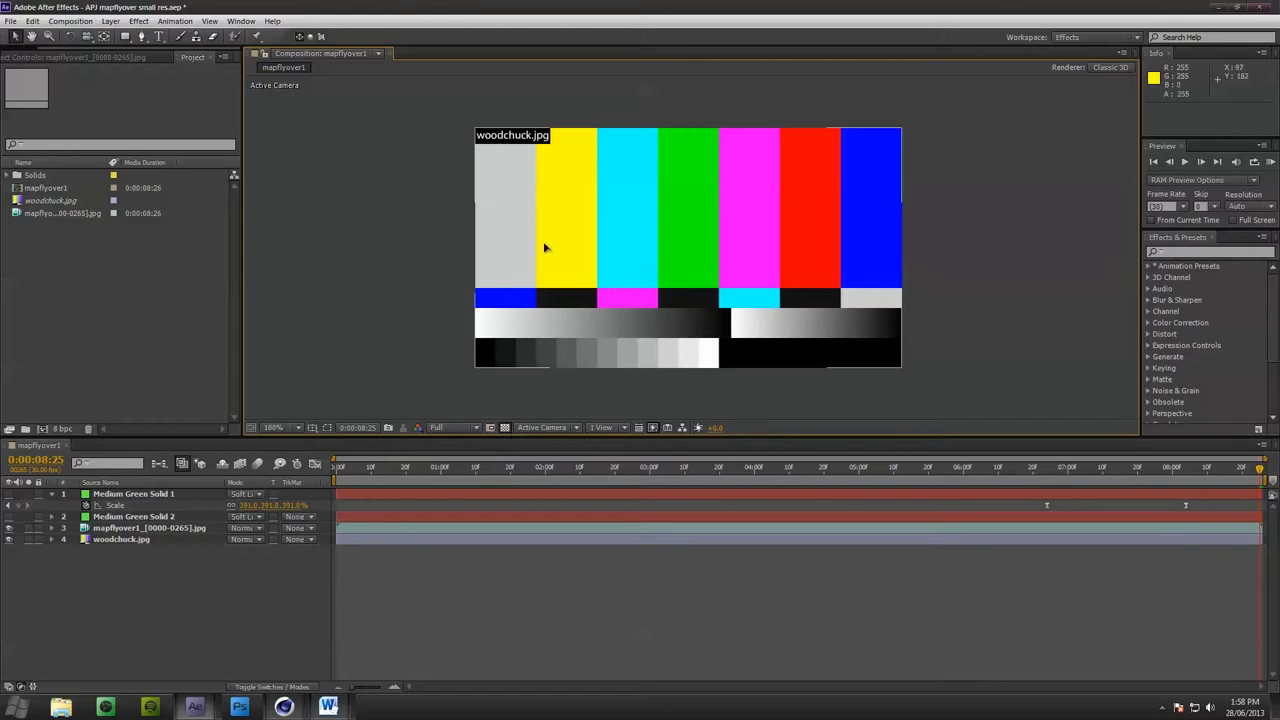
click(560, 236)
key(Delete)
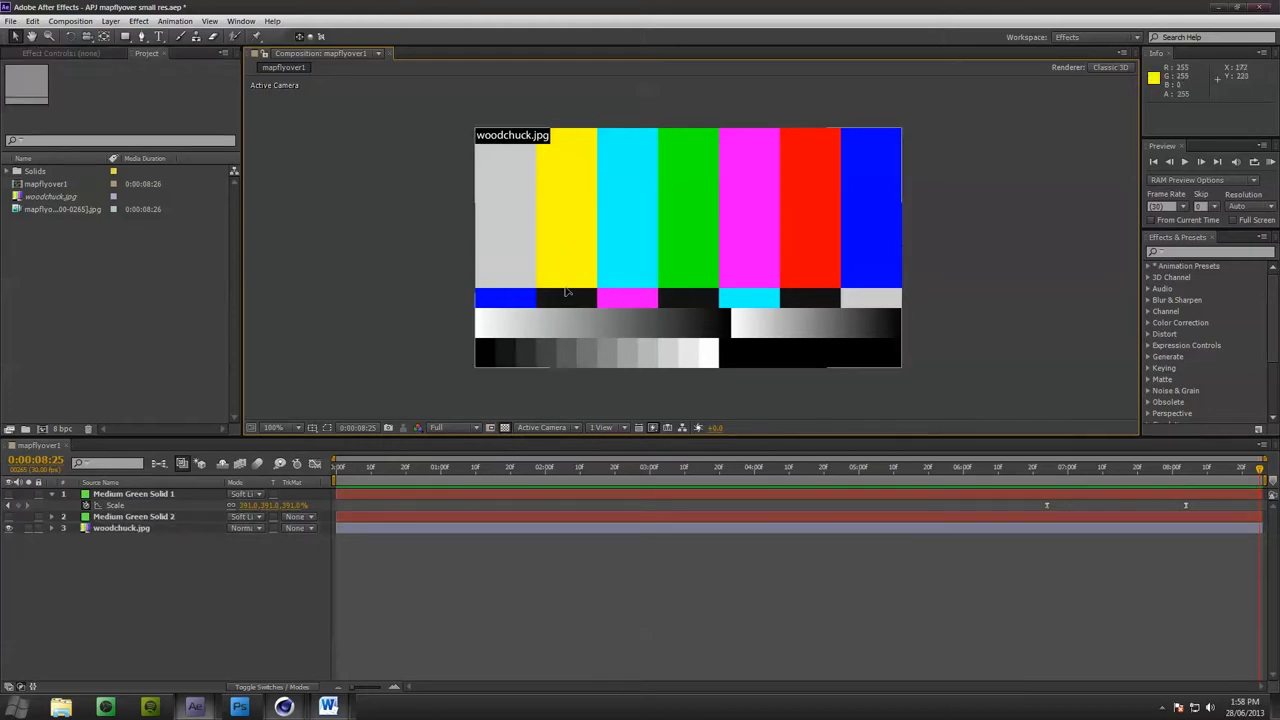
key(ctrl+z)
key(ctrl+z)
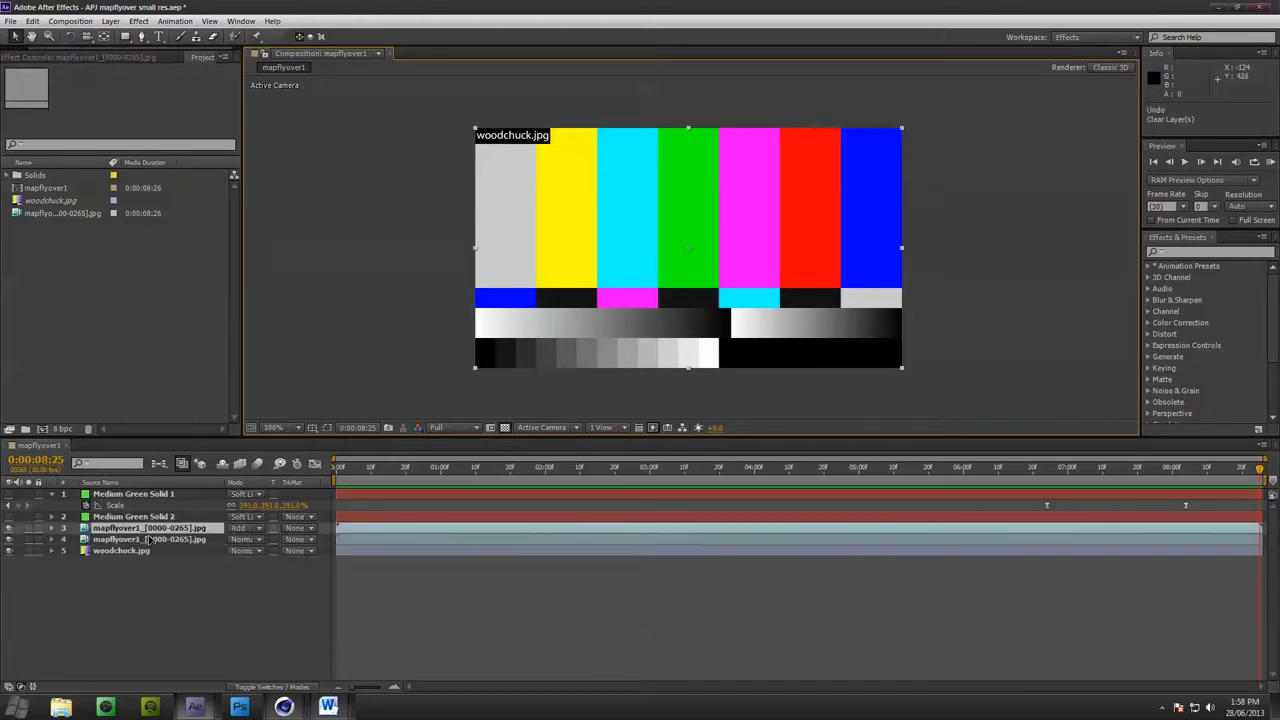
Delete the woodchuck.jpg layer from the composition and set the current time to 0:00:02:05
click(124, 553)
key(Delete)
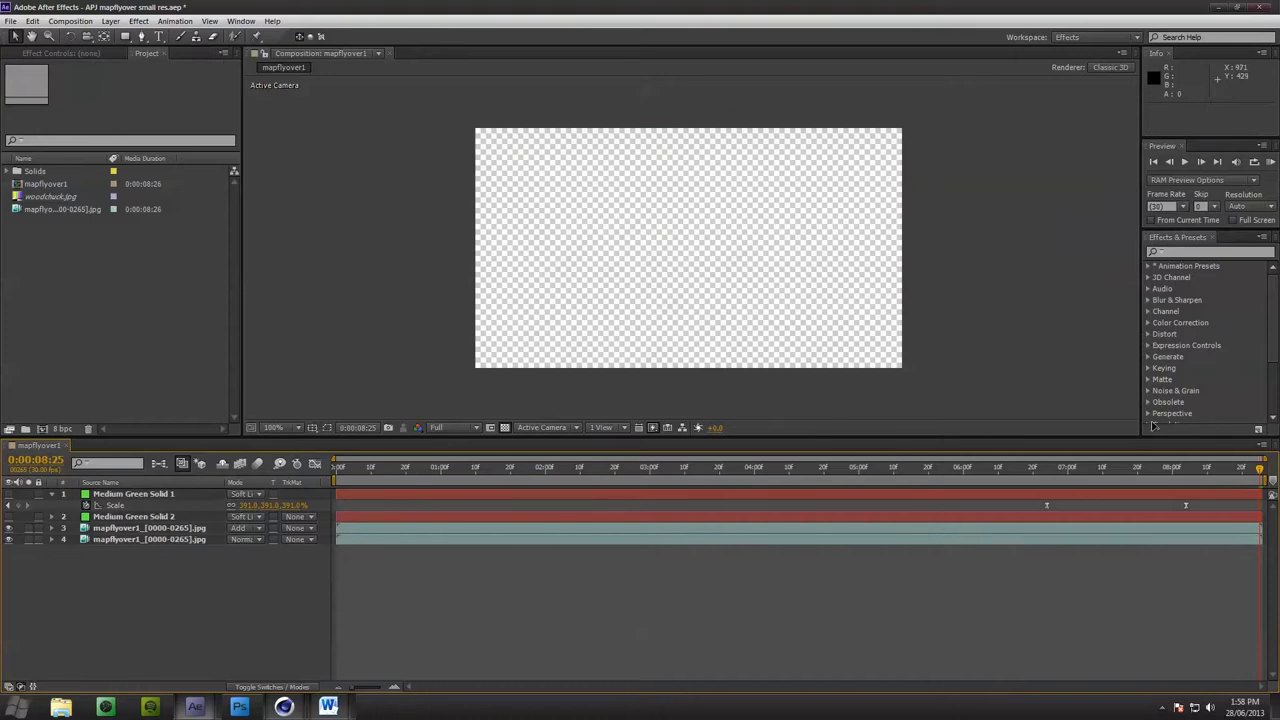
mouse_move(1258, 474)
mouse_down()
mouse_move(843, 491)
mouse_move(608, 478)
mouse_move(850, 468)
mouse_move(940, 449)
mouse_move(1236, 472)
mouse_move(900, 474)
mouse_move(1232, 484)
mouse_move(563, 482)
mouse_up()
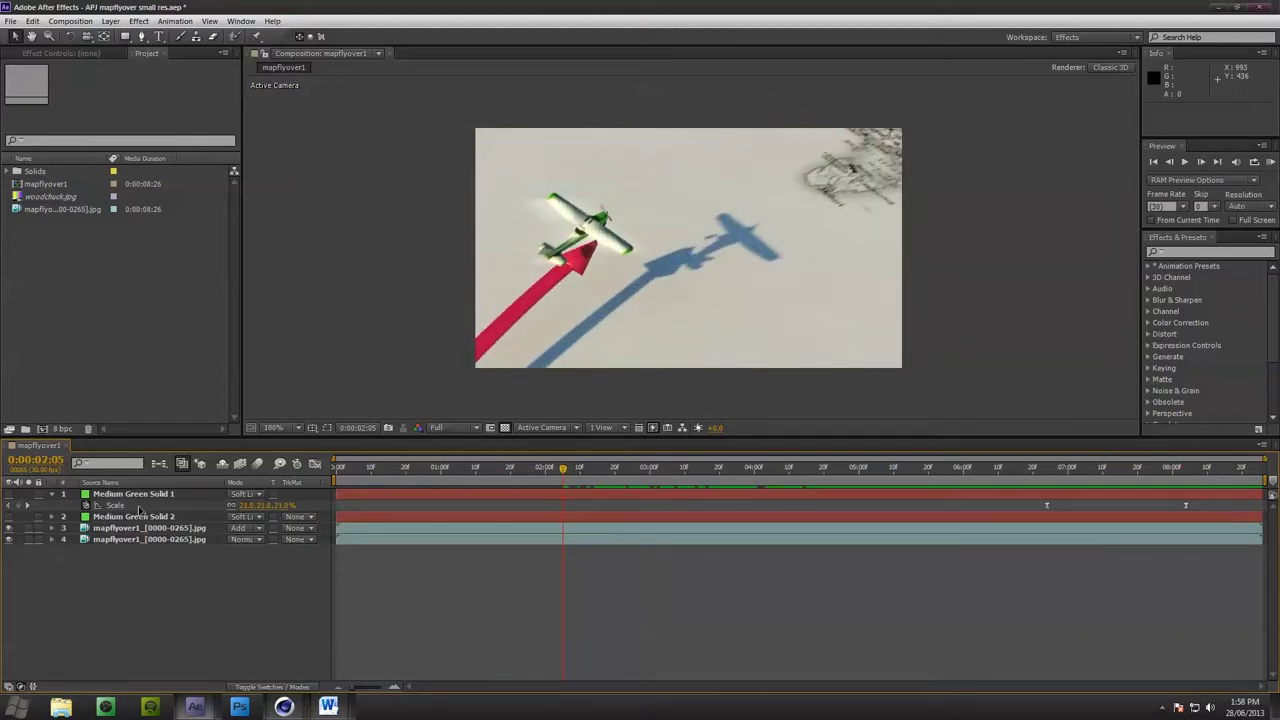
Switch to Cinema 4D and scrub the open Australia scene's animation back to frame 2
click(284, 706)
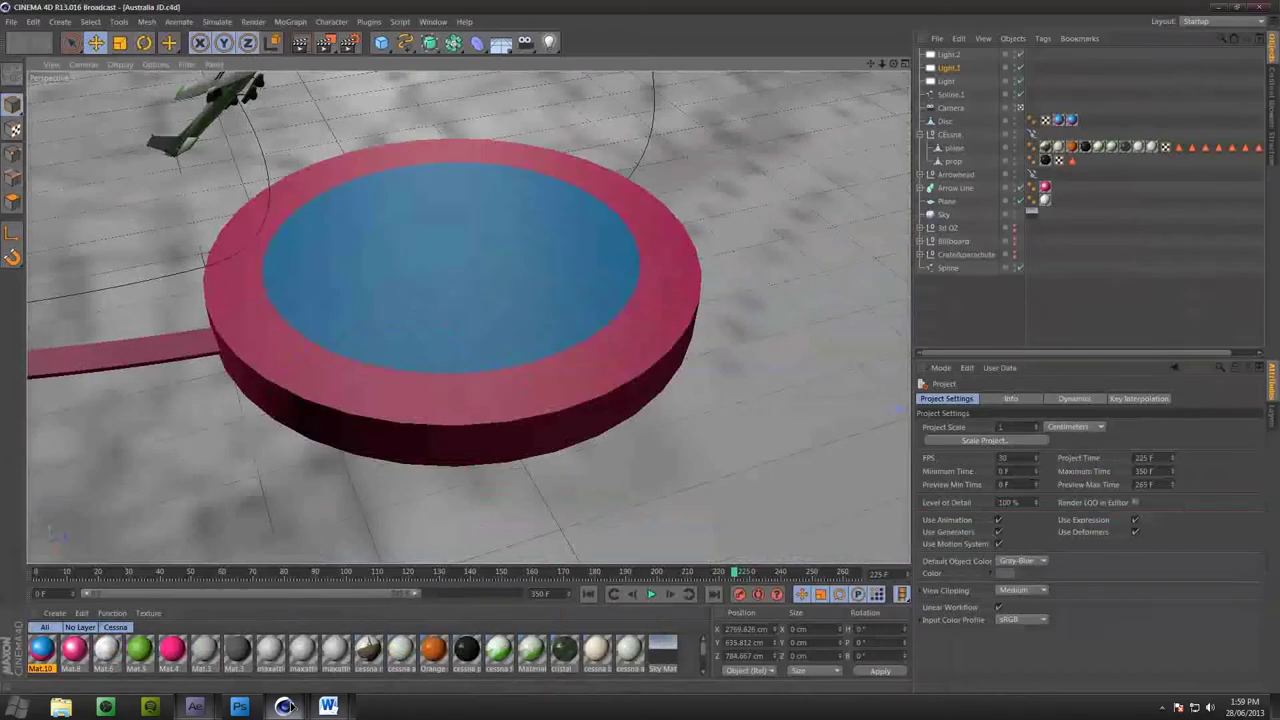
drag(738, 572, 640, 572)
drag(612, 621, 42, 603)
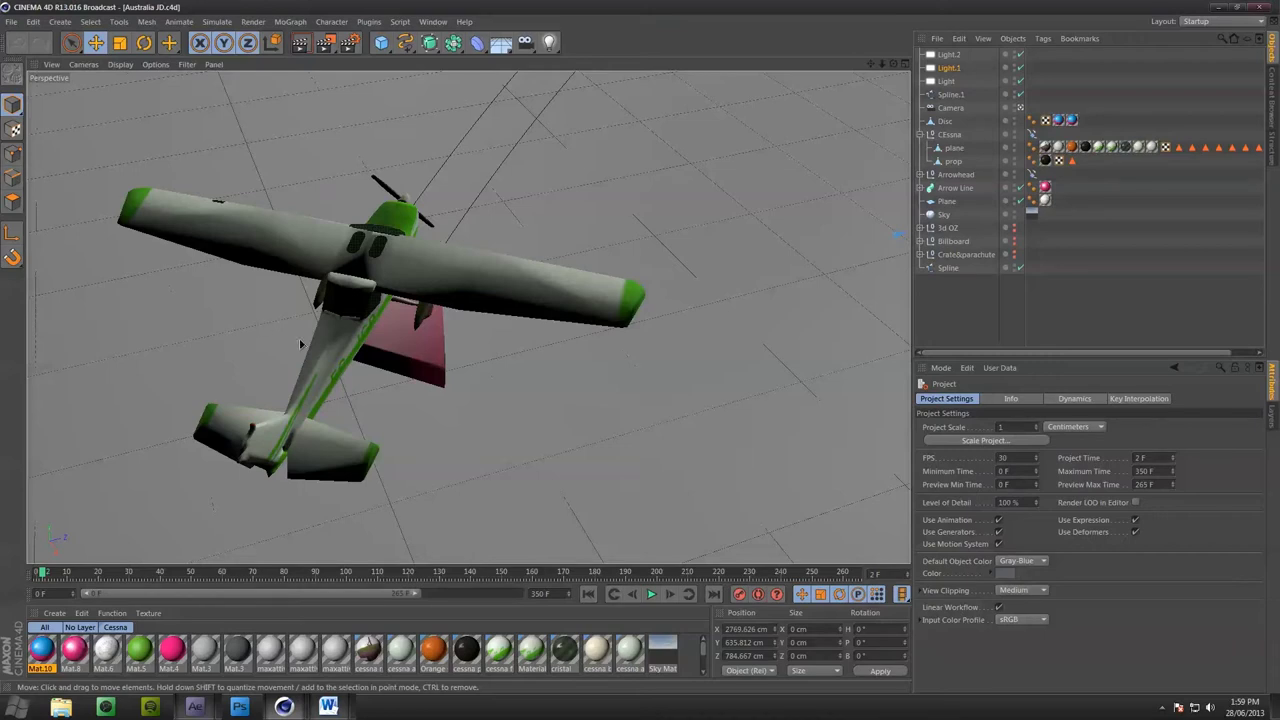
Create a new empty Cinema 4D project
click(26, 38)
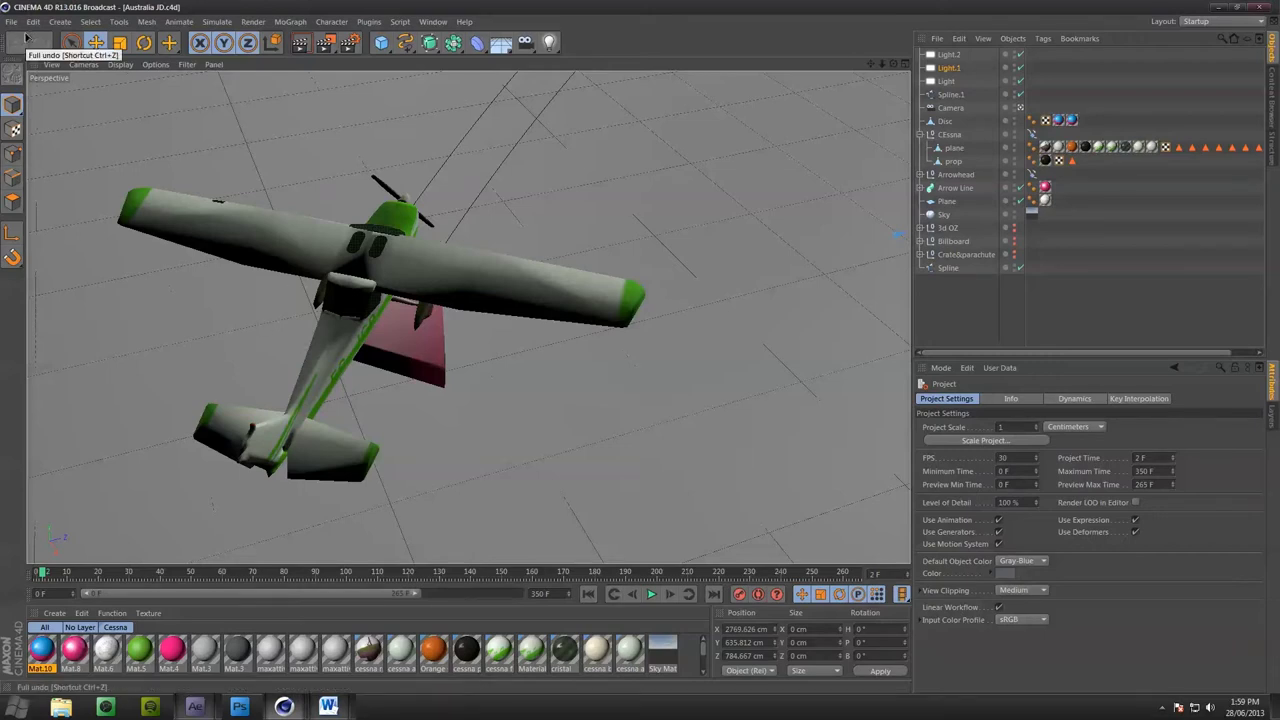
click(12, 22)
click(38, 36)
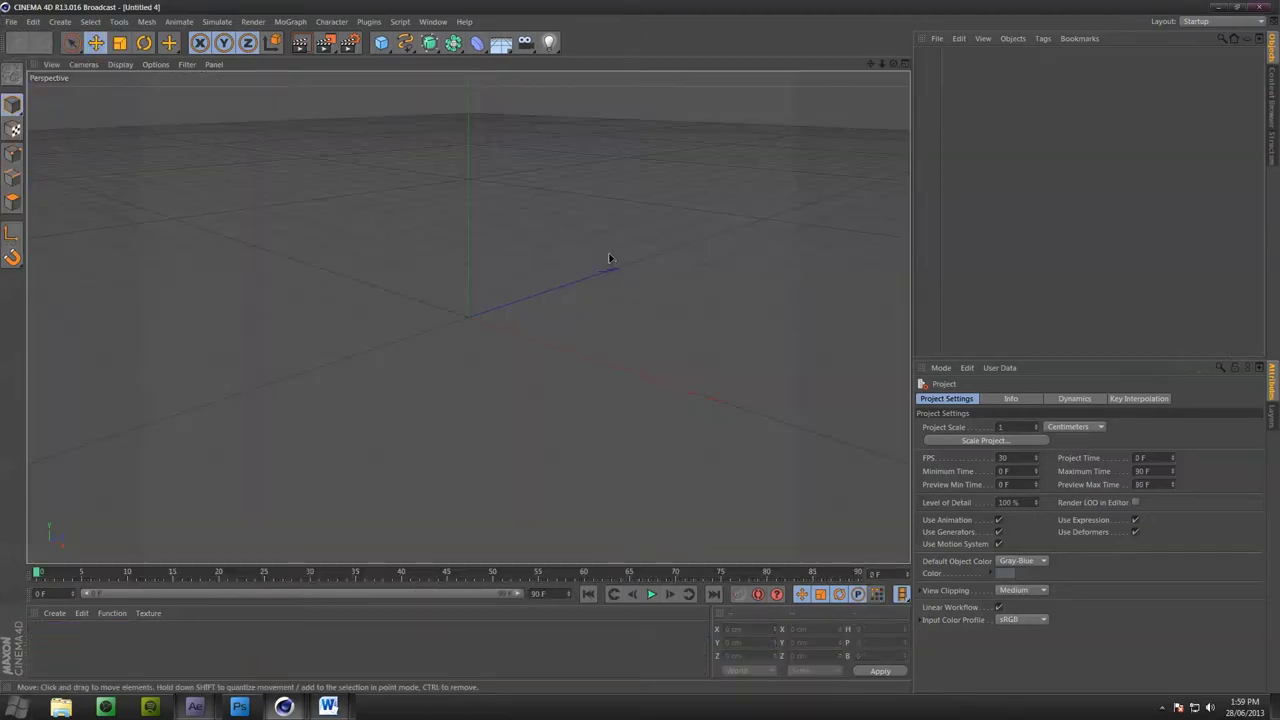
click(11, 22)
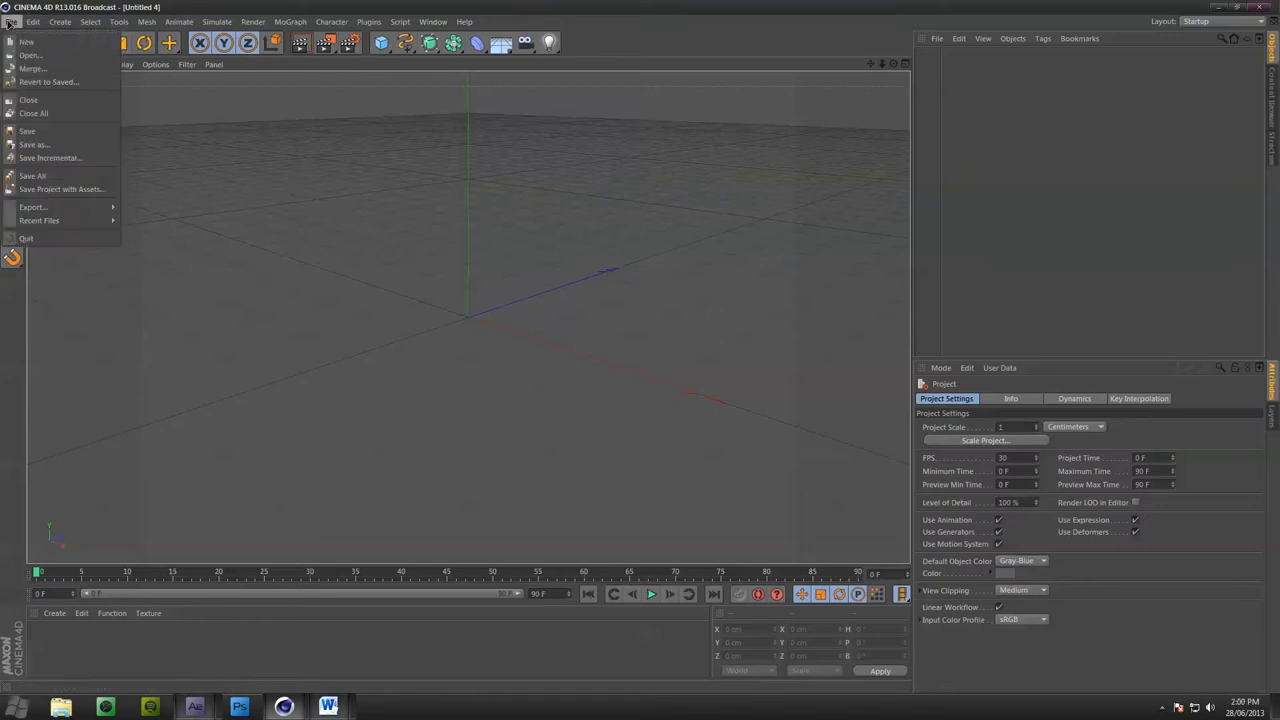
mouse_move(115, 210)
click(1022, 125)
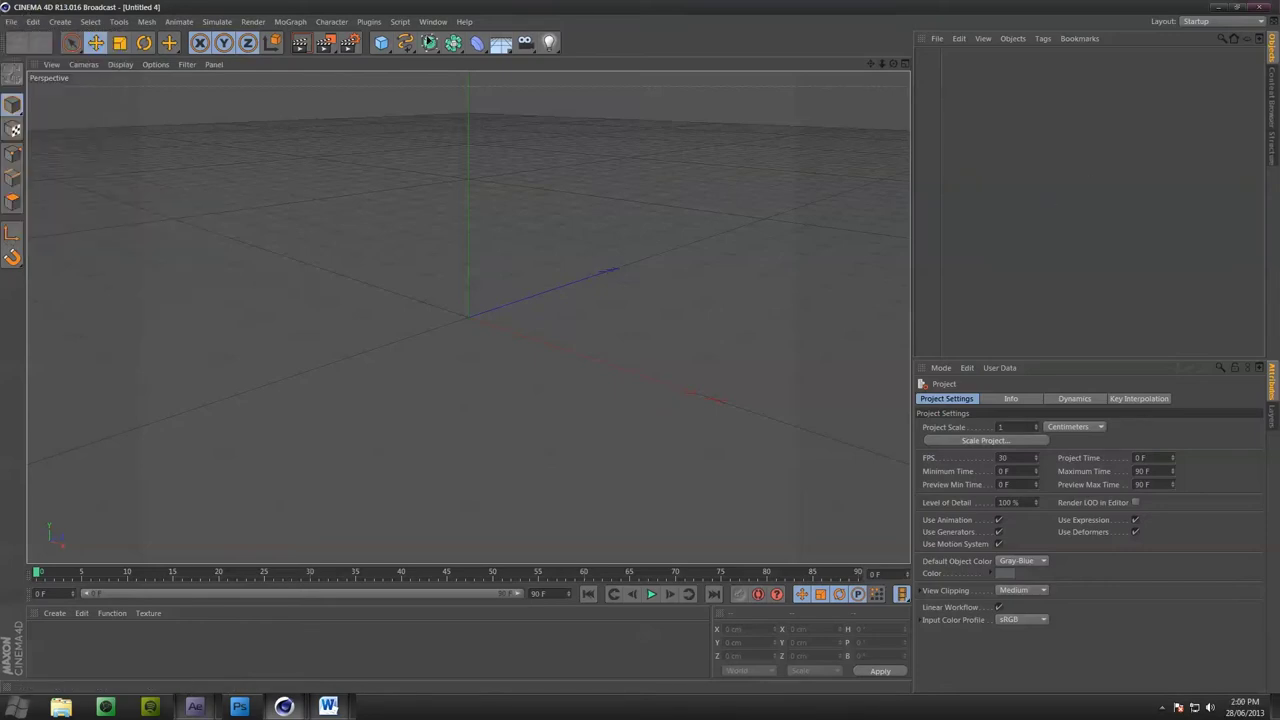
Open the Content Browser and browse the C: drive to the Desktop folder of the user's profile
click(433, 22)
click(470, 91)
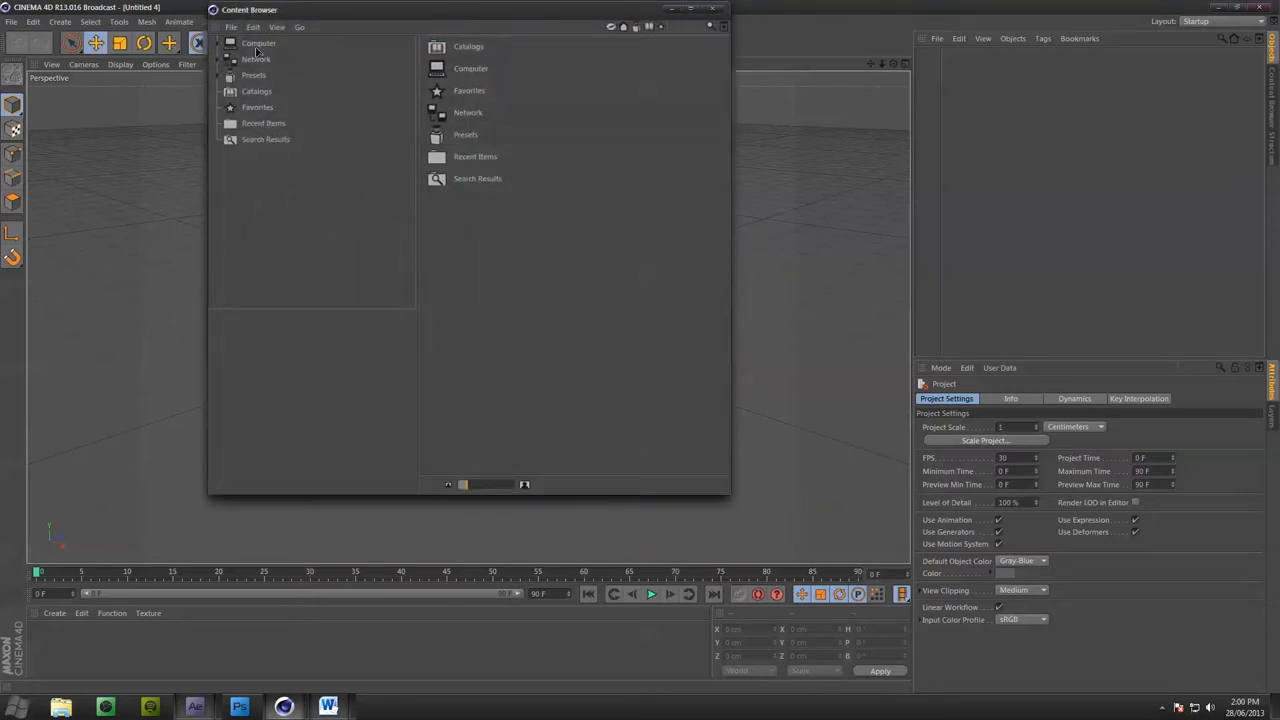
click(257, 44)
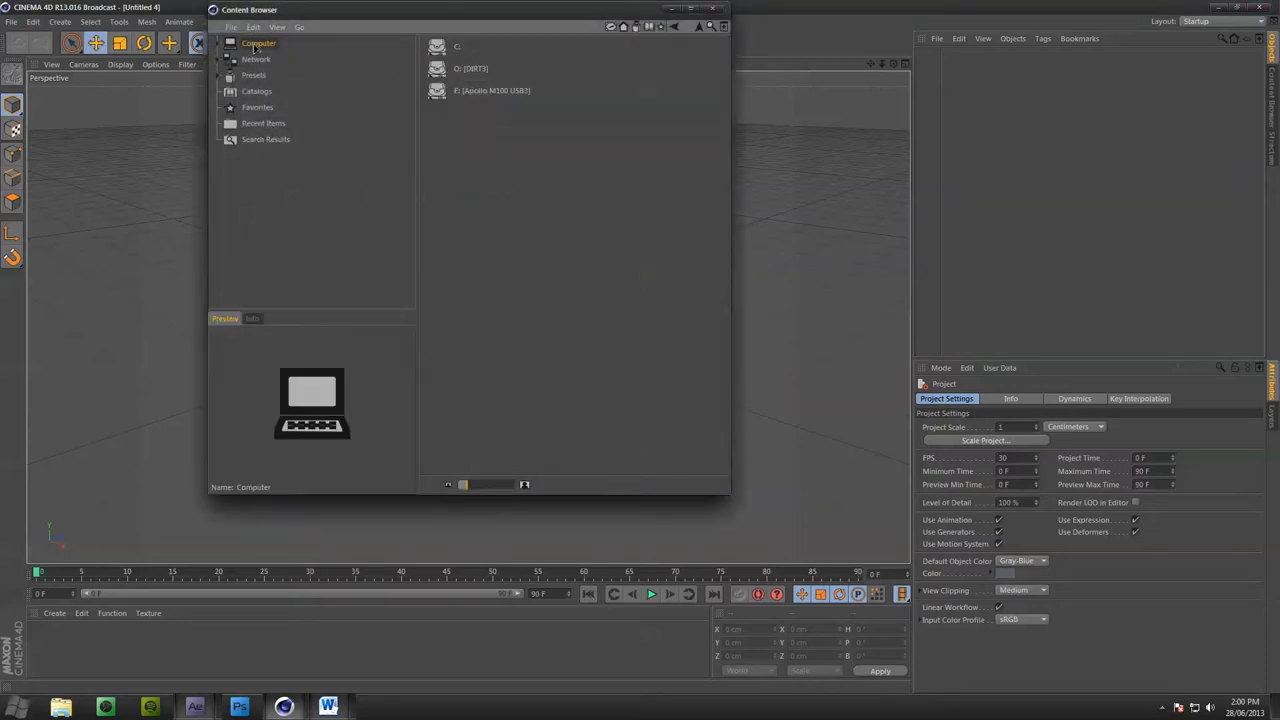
double_click(455, 50)
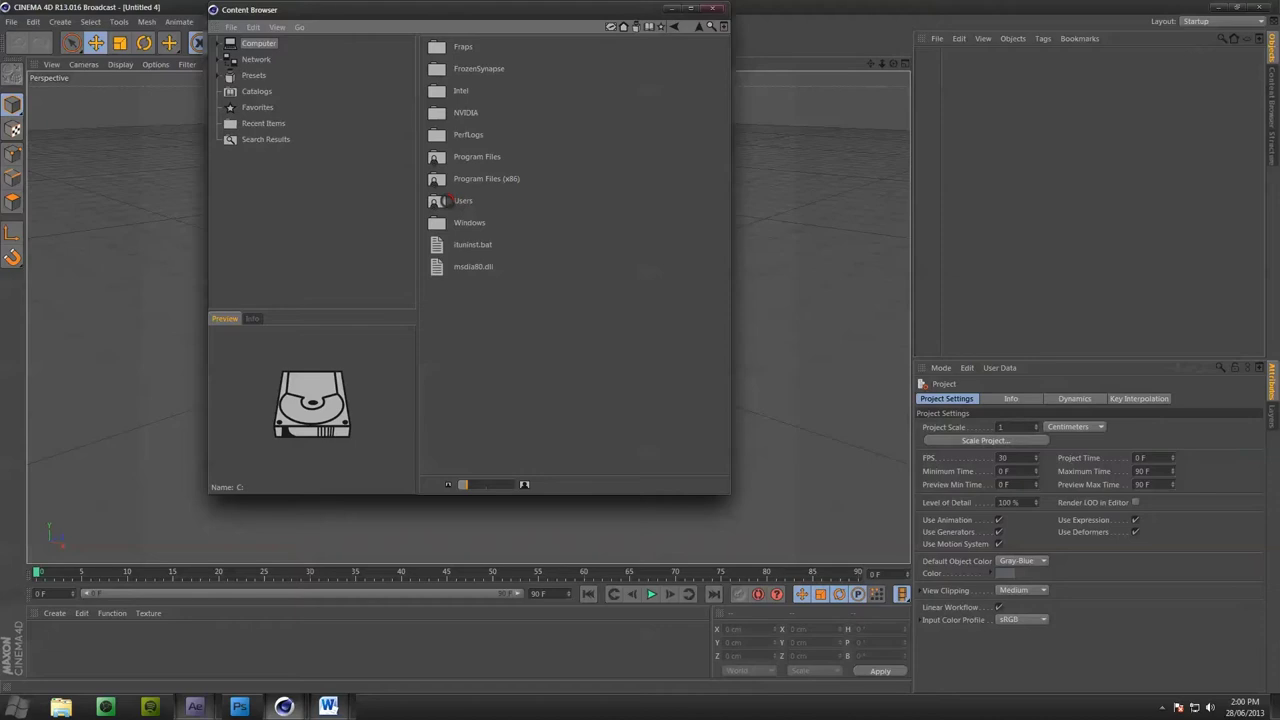
double_click(442, 201)
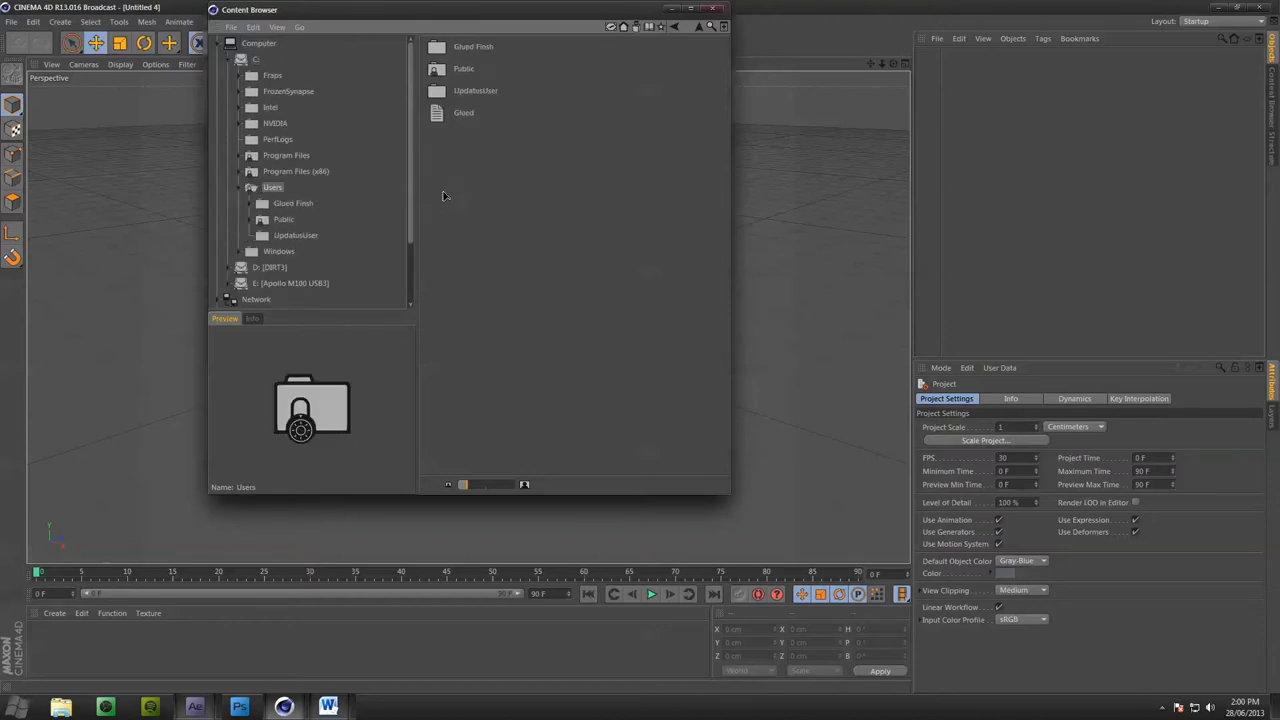
double_click(445, 52)
double_click(465, 70)
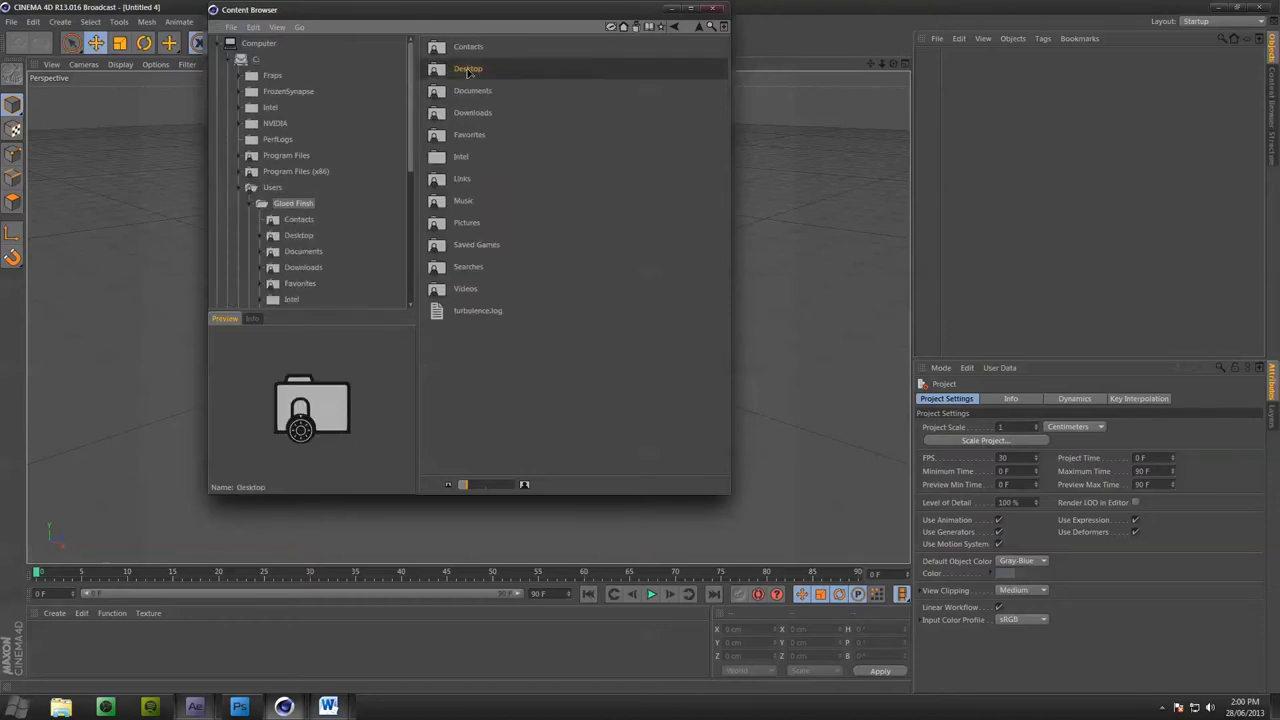
drag(723, 170, 723, 200)
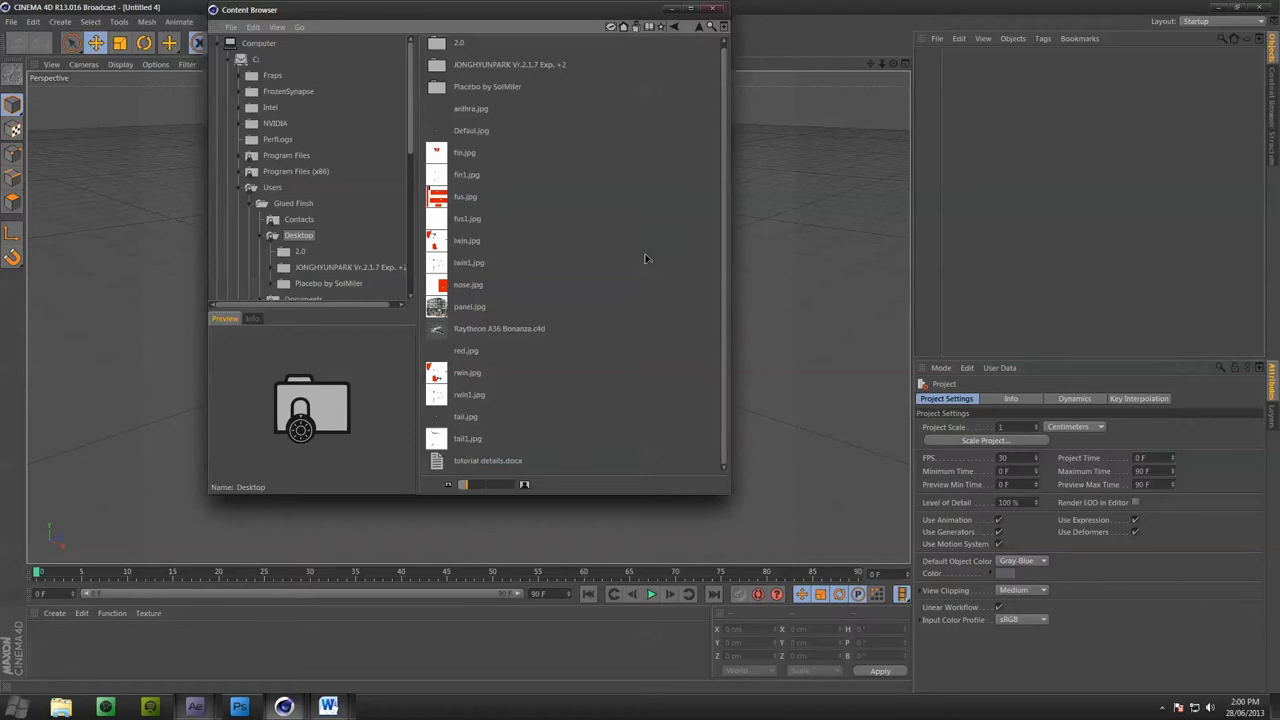
Add the Raytheon A36 Bonanza.c4d plane model to the new scene and close the Content Browser
click(460, 330)
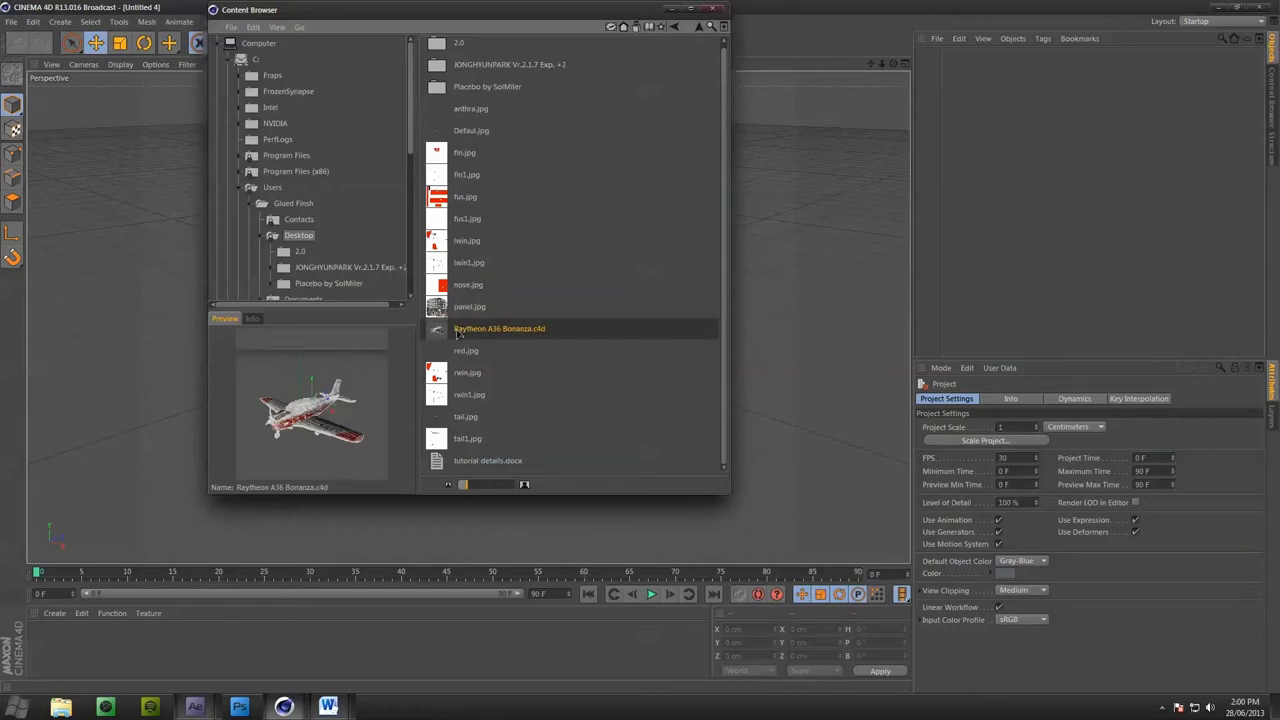
mouse_move(757, 340)
mouse_down()
mouse_move(746, 325)
mouse_move(663, 343)
mouse_move(746, 330)
mouse_up()
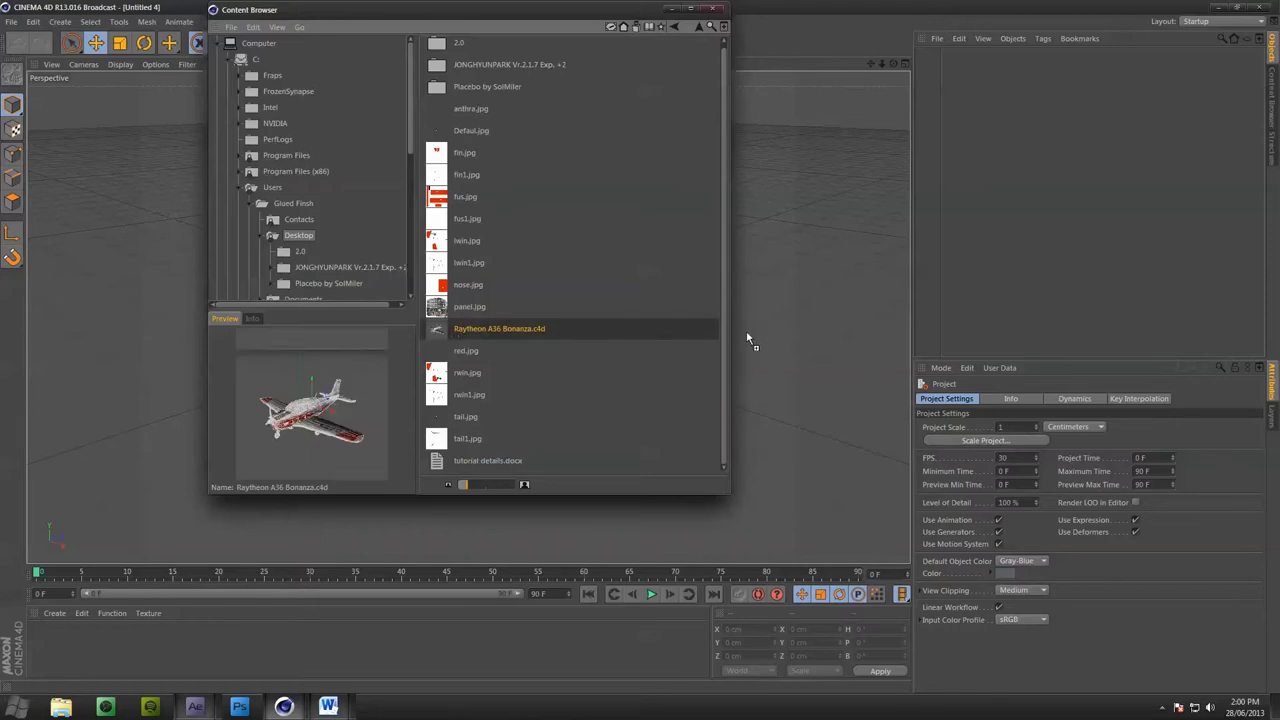
click(711, 8)
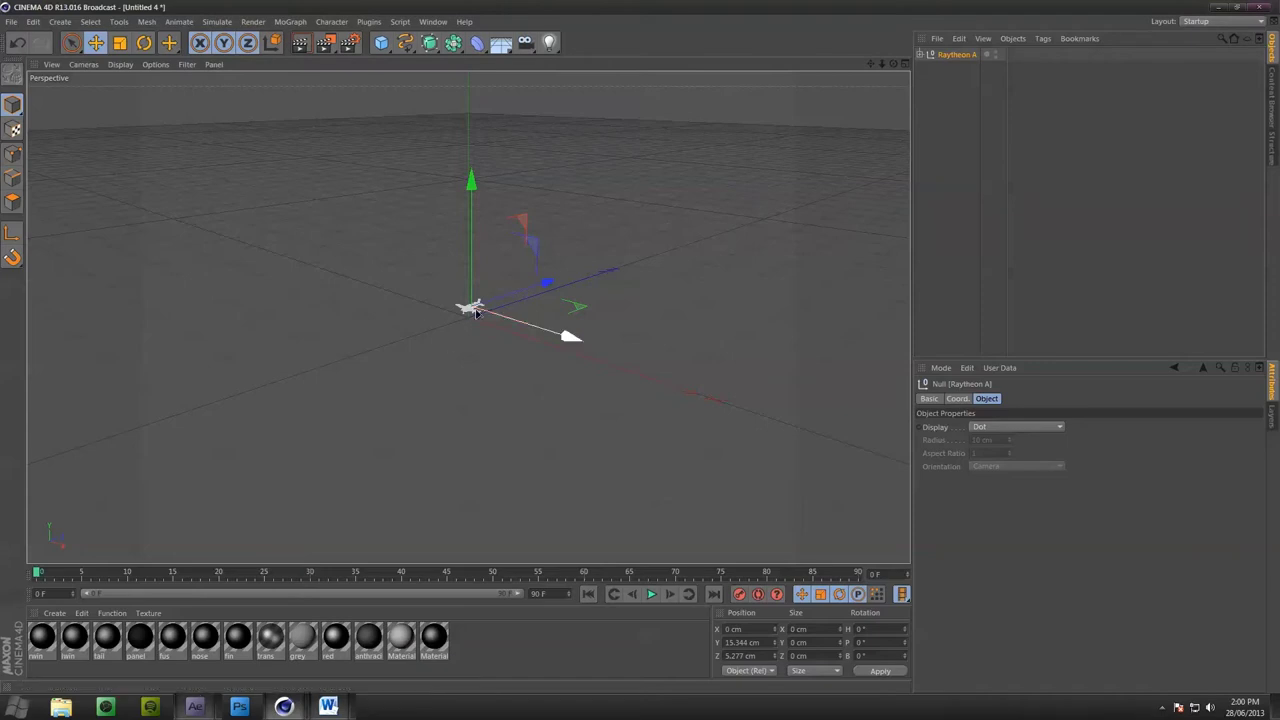
Render a viewport preview of the imported plane from its side, continuing despite the missing textures
alt+right_drag(472, 323, 530, 203)
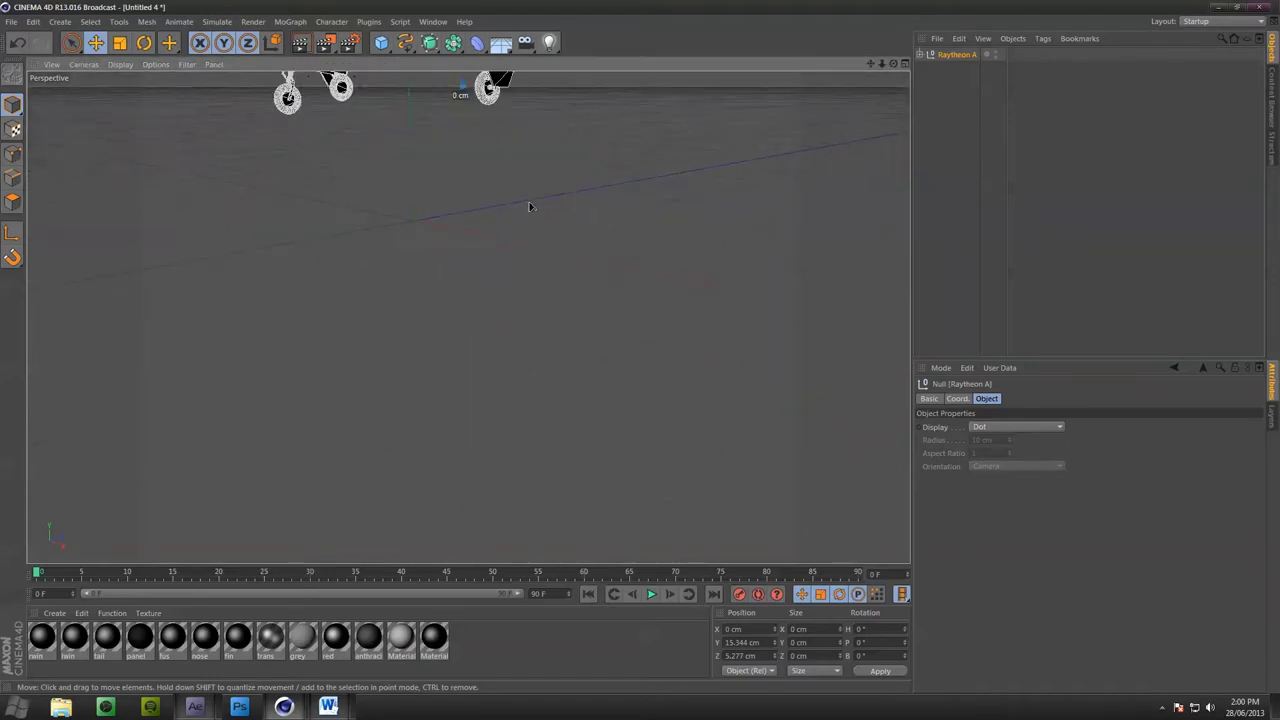
mouse_move(486, 194)
alt+middle_down()
mouse_move(501, 238)
mouse_move(481, 209)
mouse_move(530, 197)
mouse_move(491, 211)
alt+middle_up()
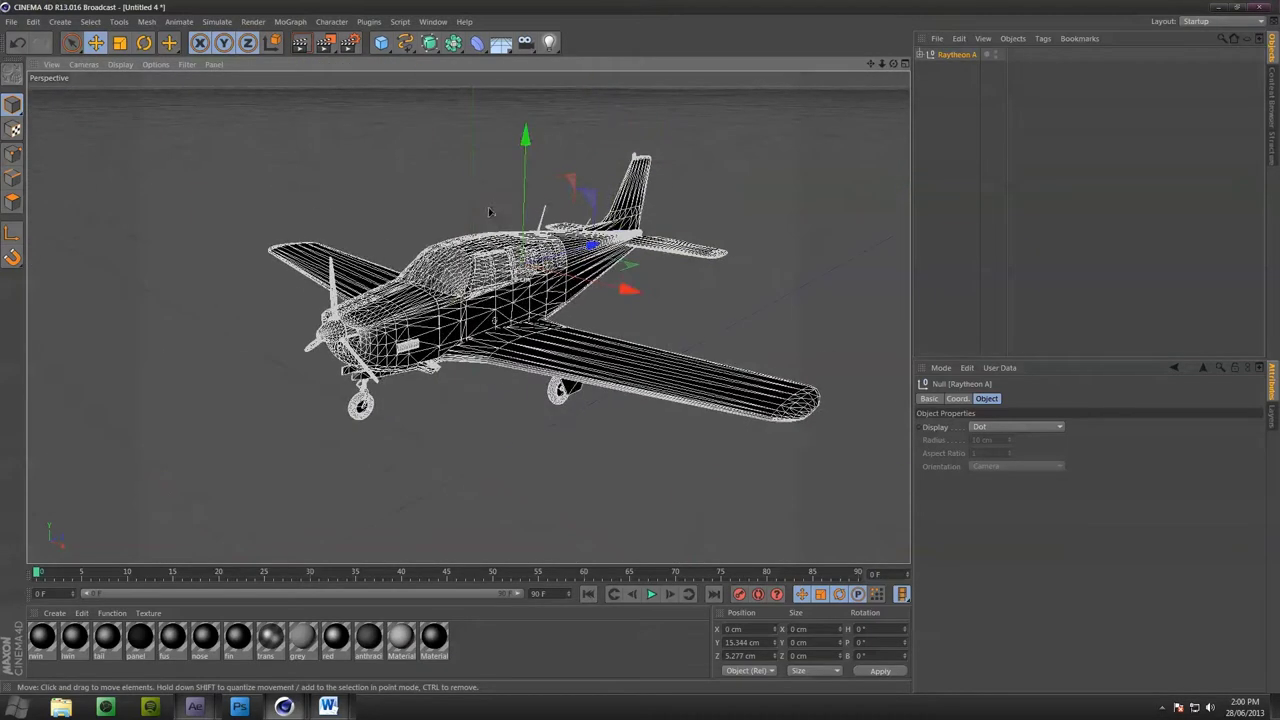
alt+drag(481, 231, 144, 303)
alt+drag(415, 255, 364, 282)
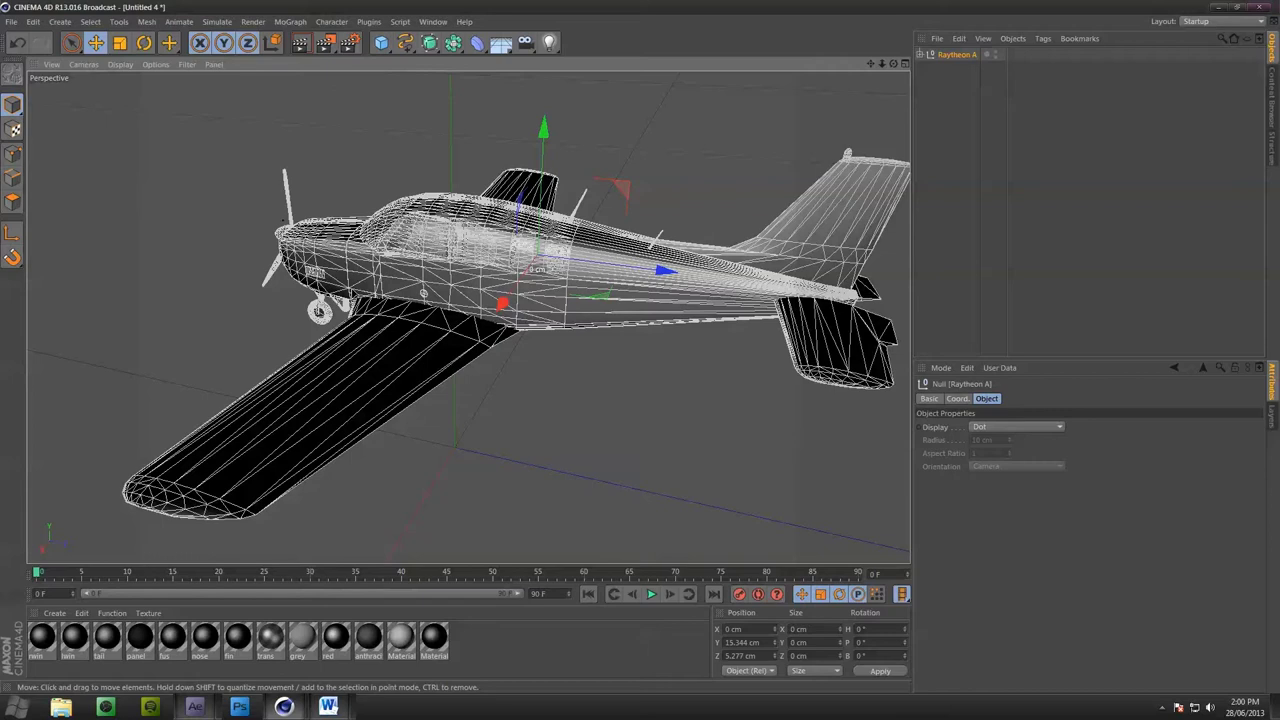
key(ctrl+r)
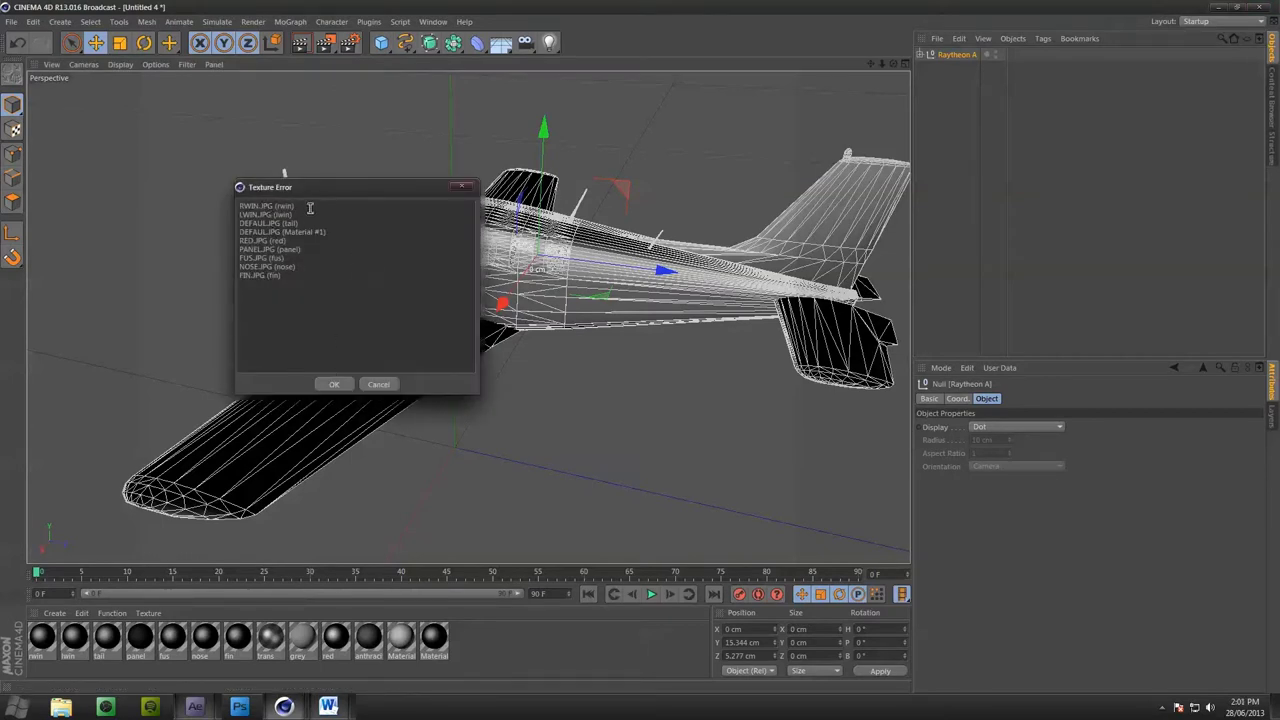
drag(310, 207, 268, 275)
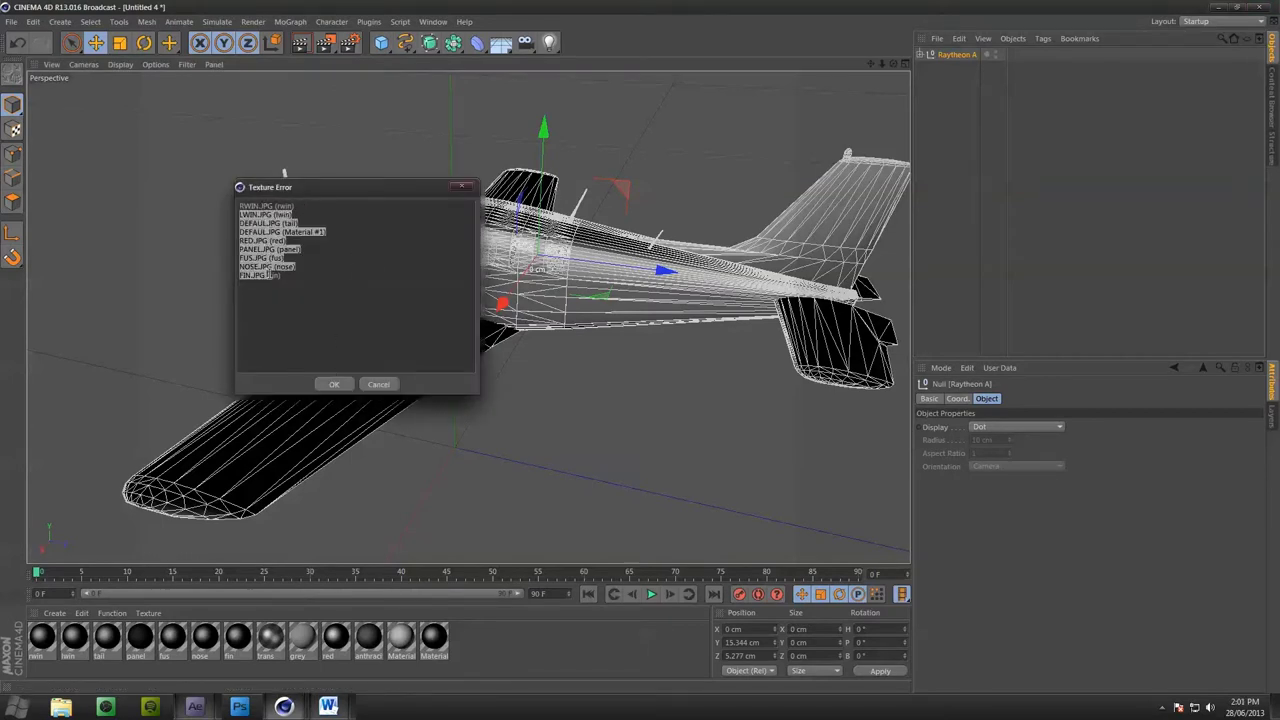
click(346, 389)
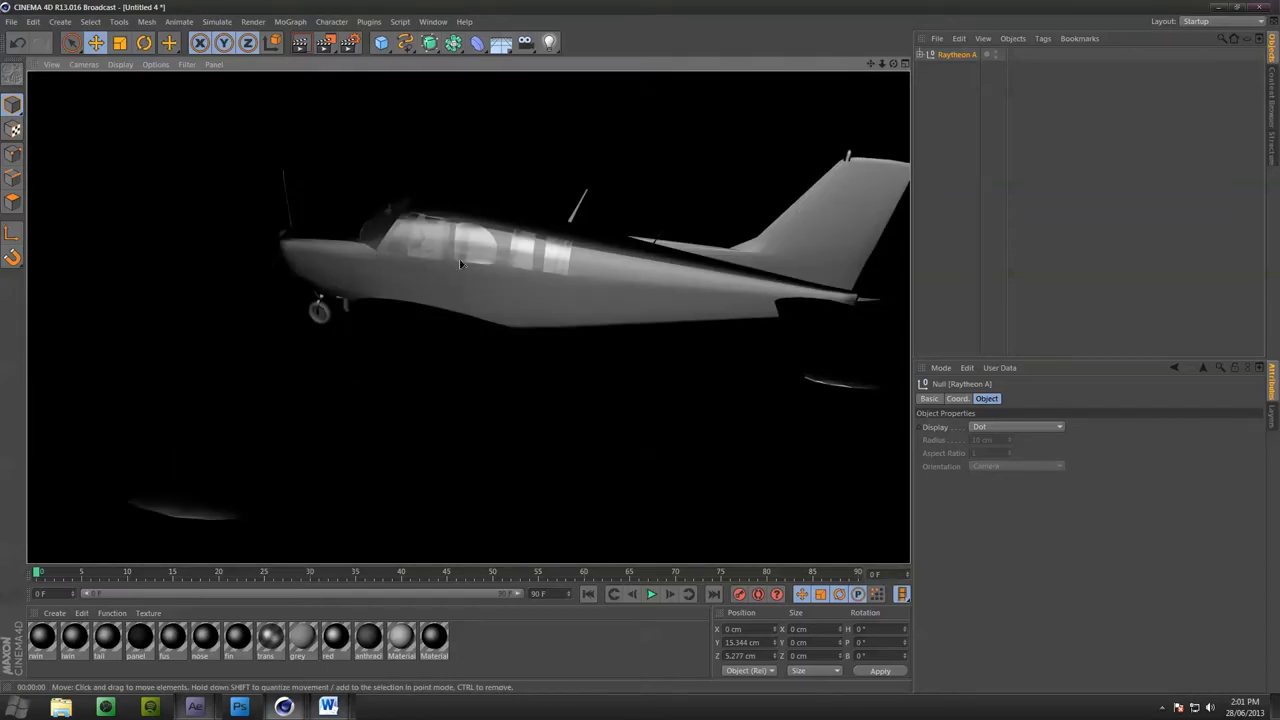
click(499, 300)
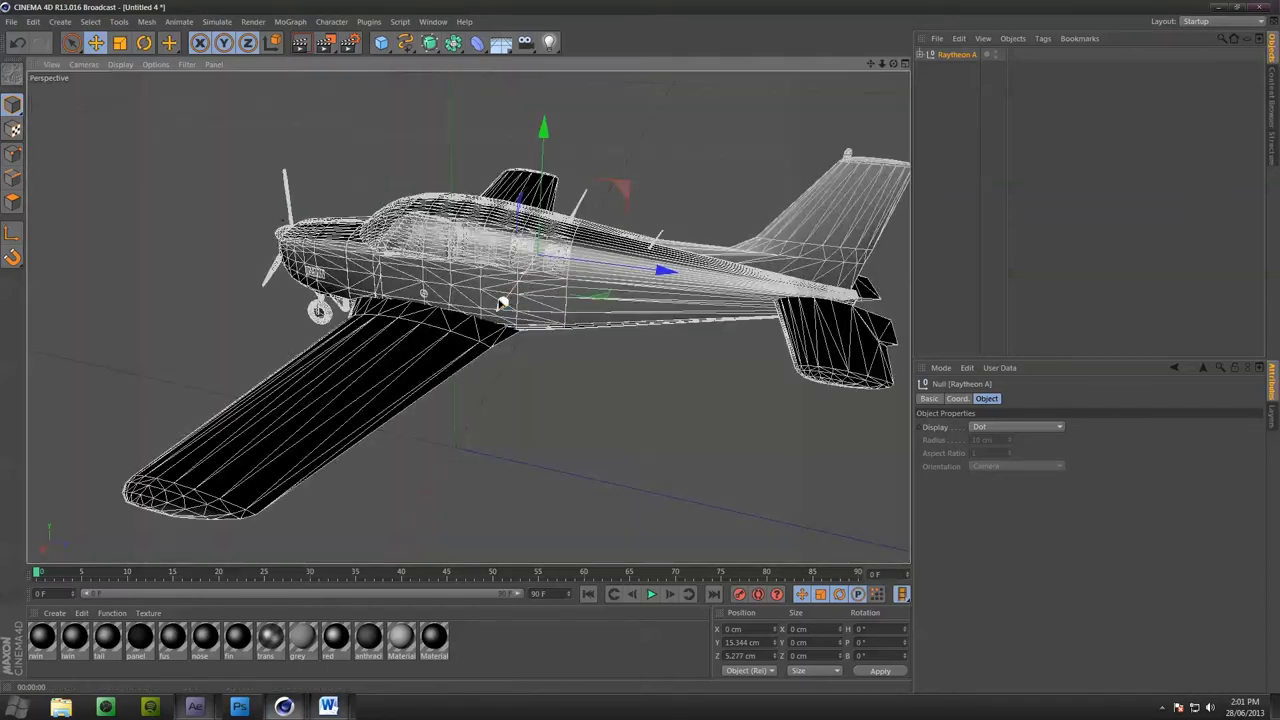
Relink the rwin material's colour texture to rwin.jpg on the Desktop without copying the image to the project location
alt+drag(464, 336, 579, 298)
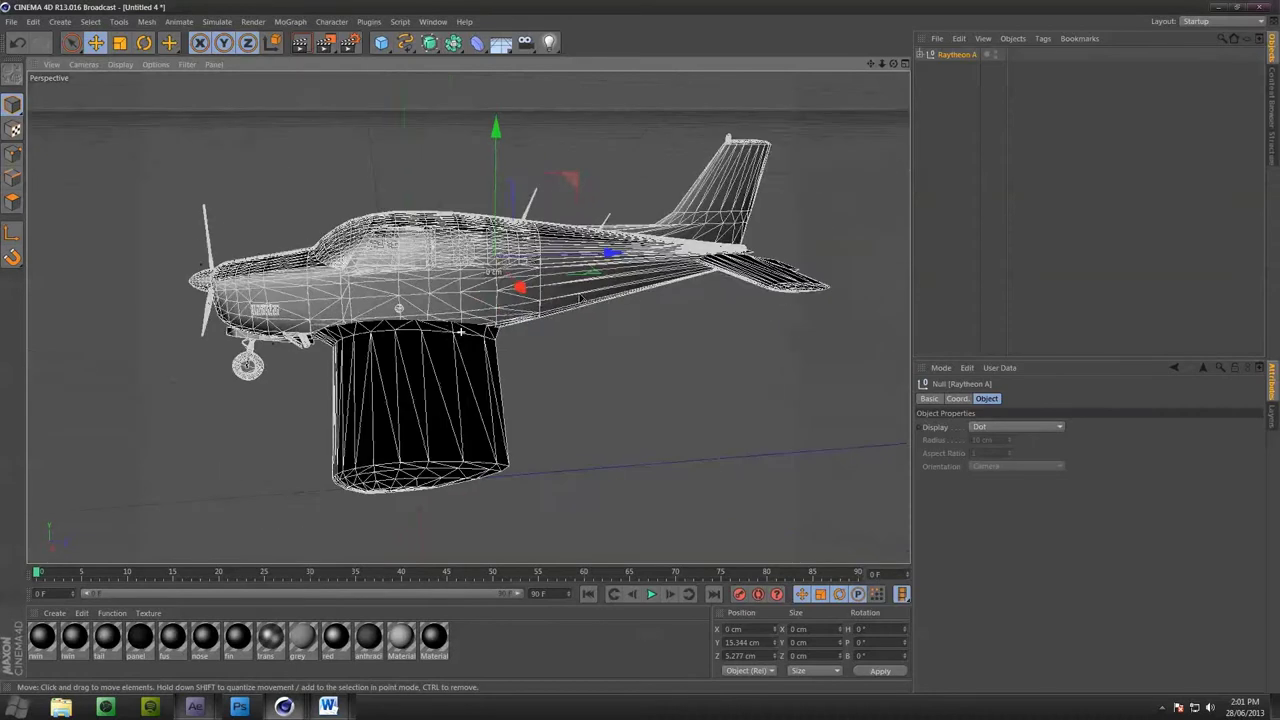
click(43, 641)
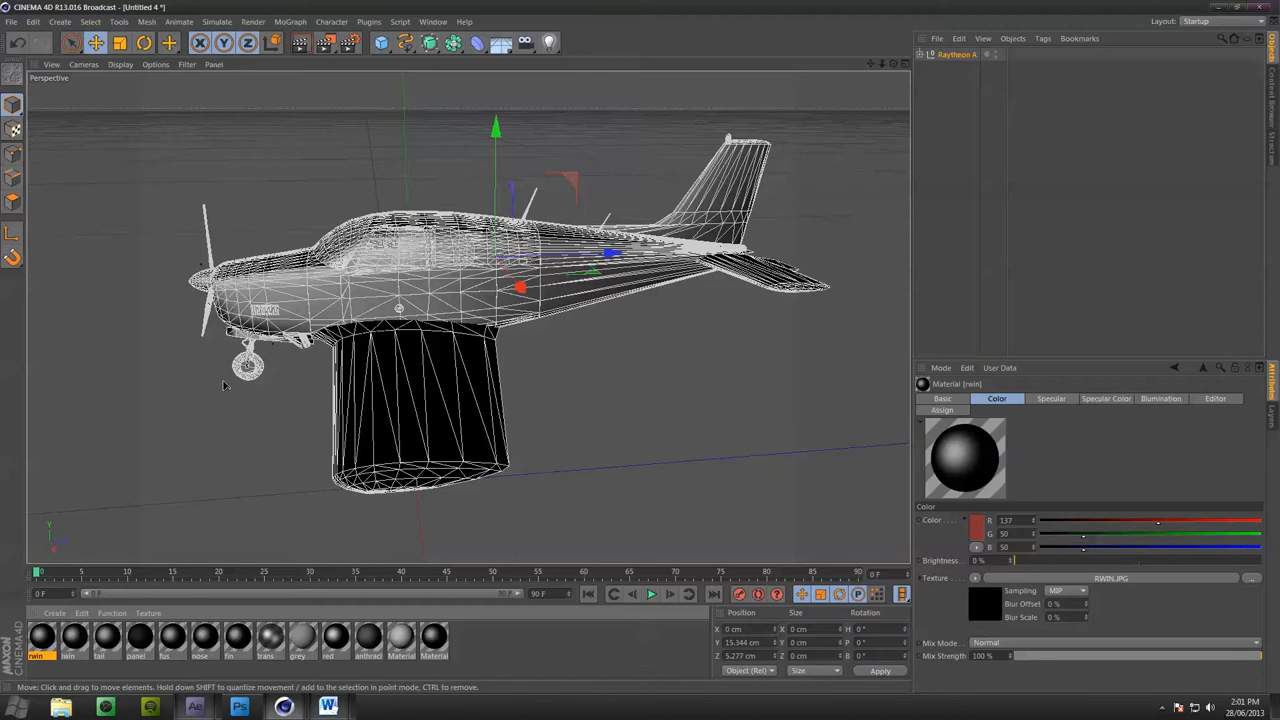
click(76, 645)
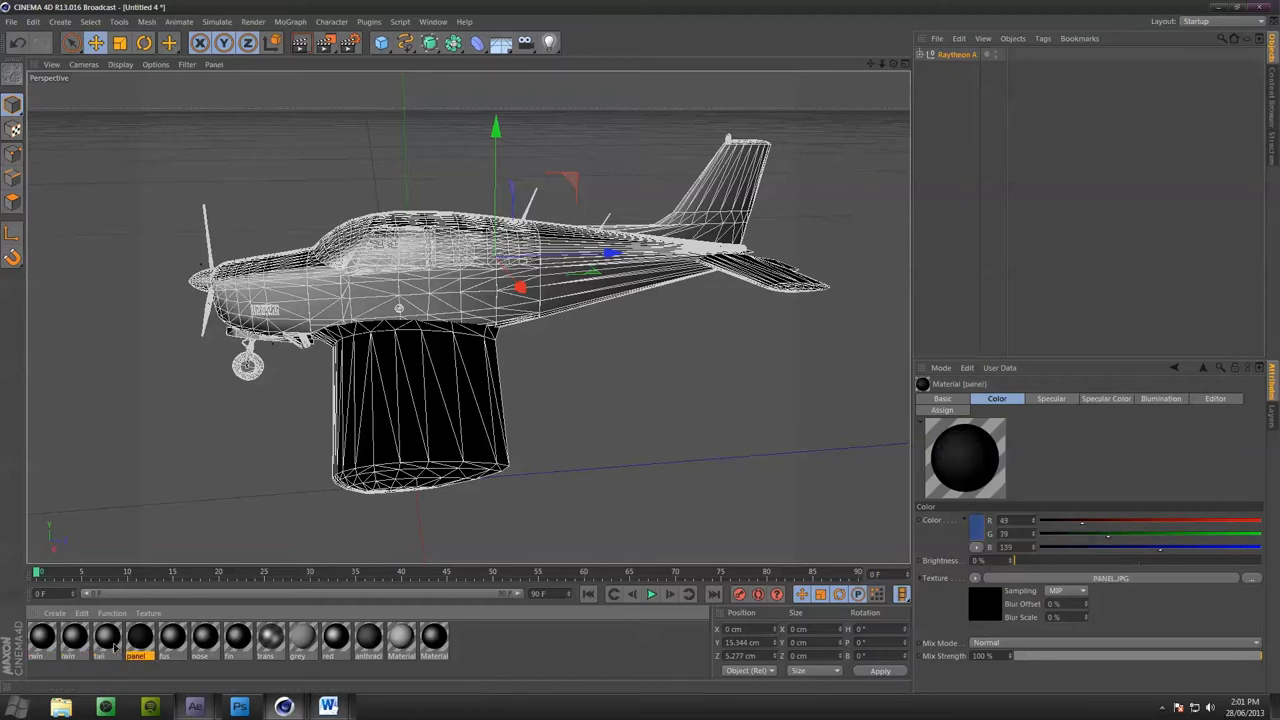
click(43, 645)
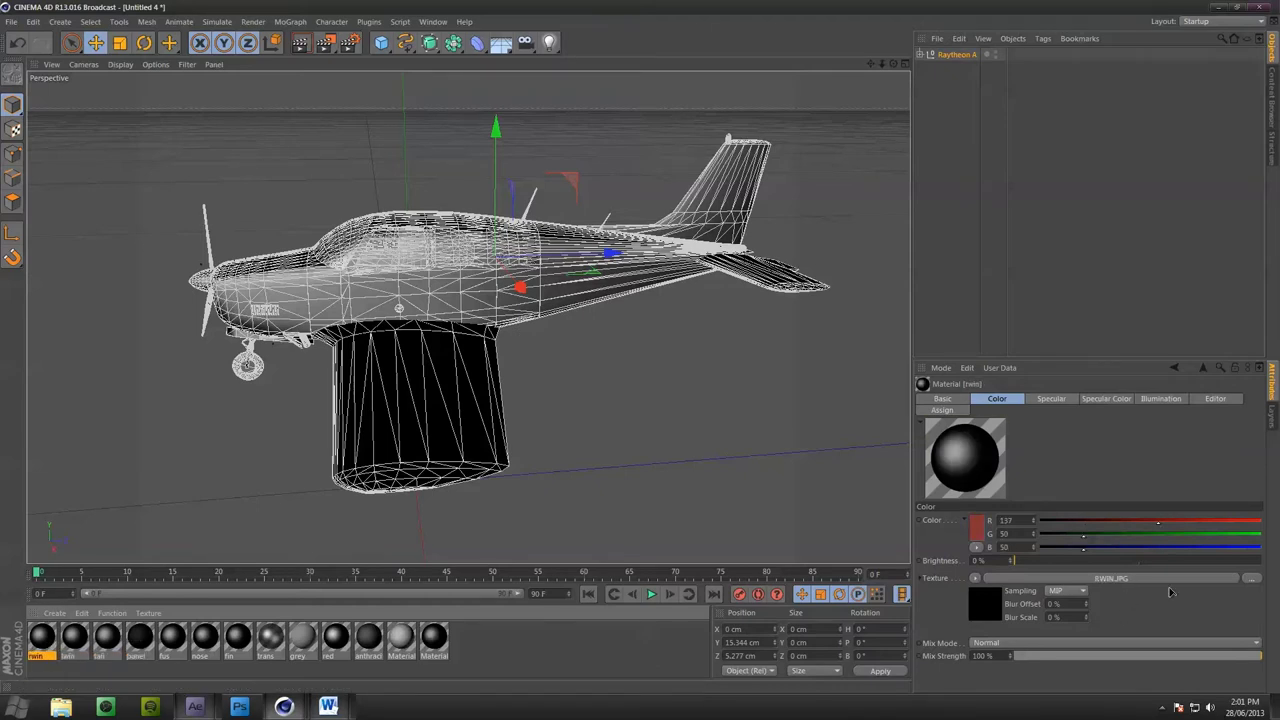
click(1262, 585)
click(53, 101)
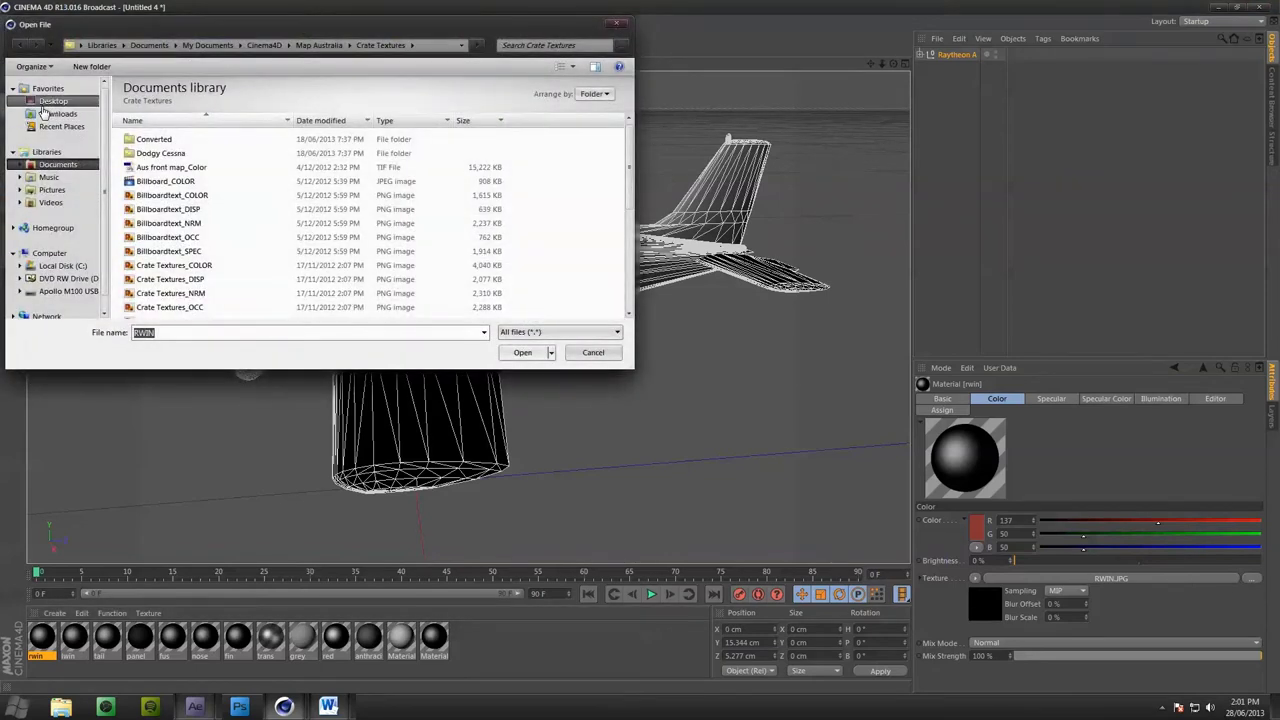
drag(631, 150, 619, 263)
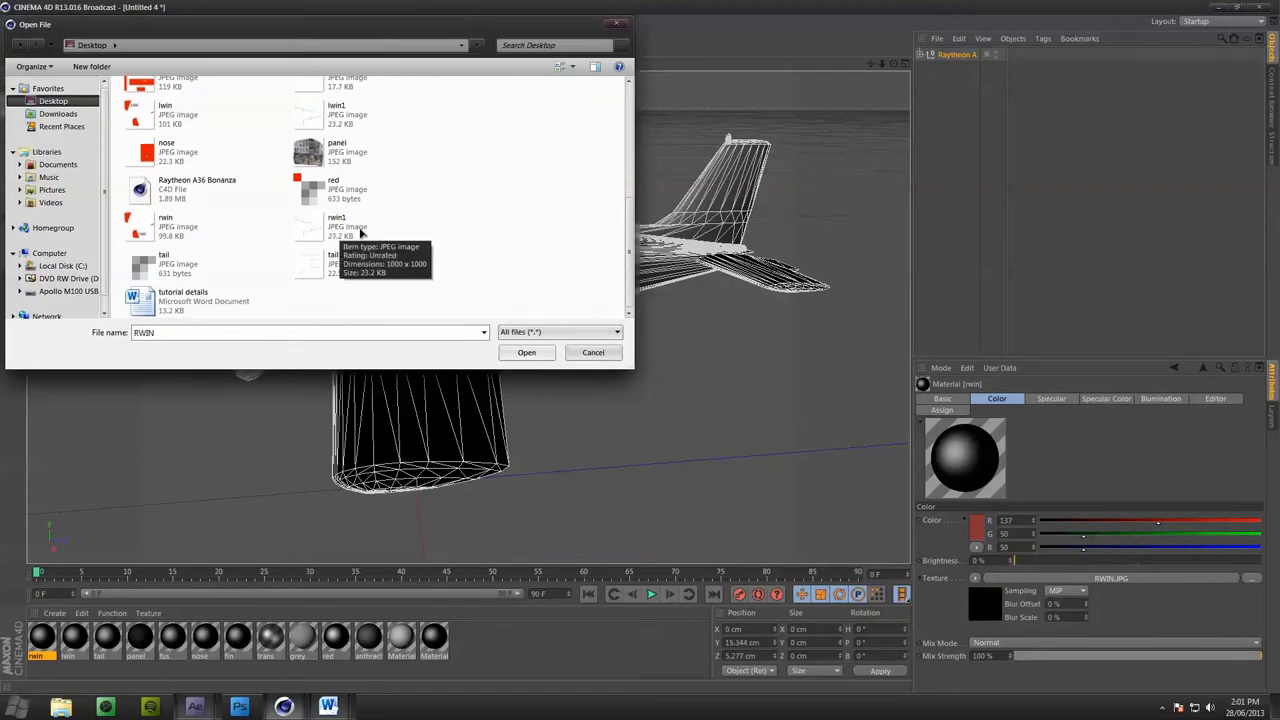
mouse_move(627, 283)
mouse_down()
mouse_move(633, 216)
mouse_move(633, 260)
mouse_up()
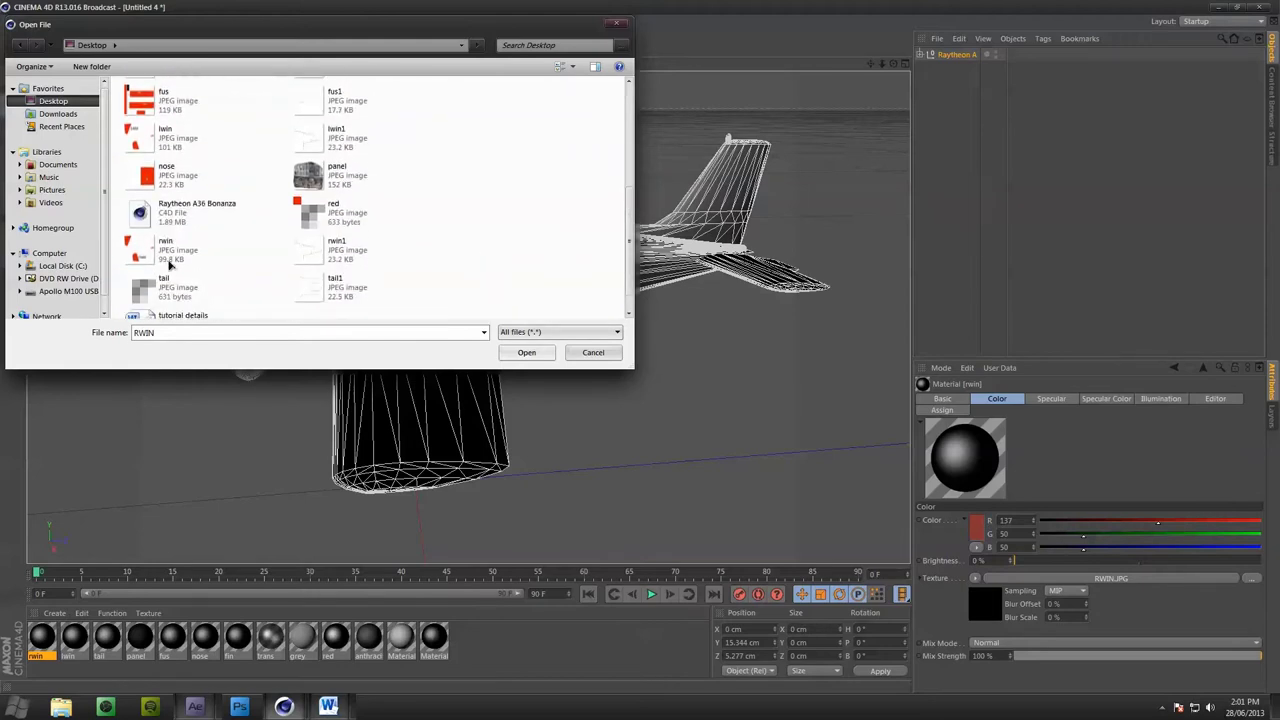
click(170, 258)
click(524, 352)
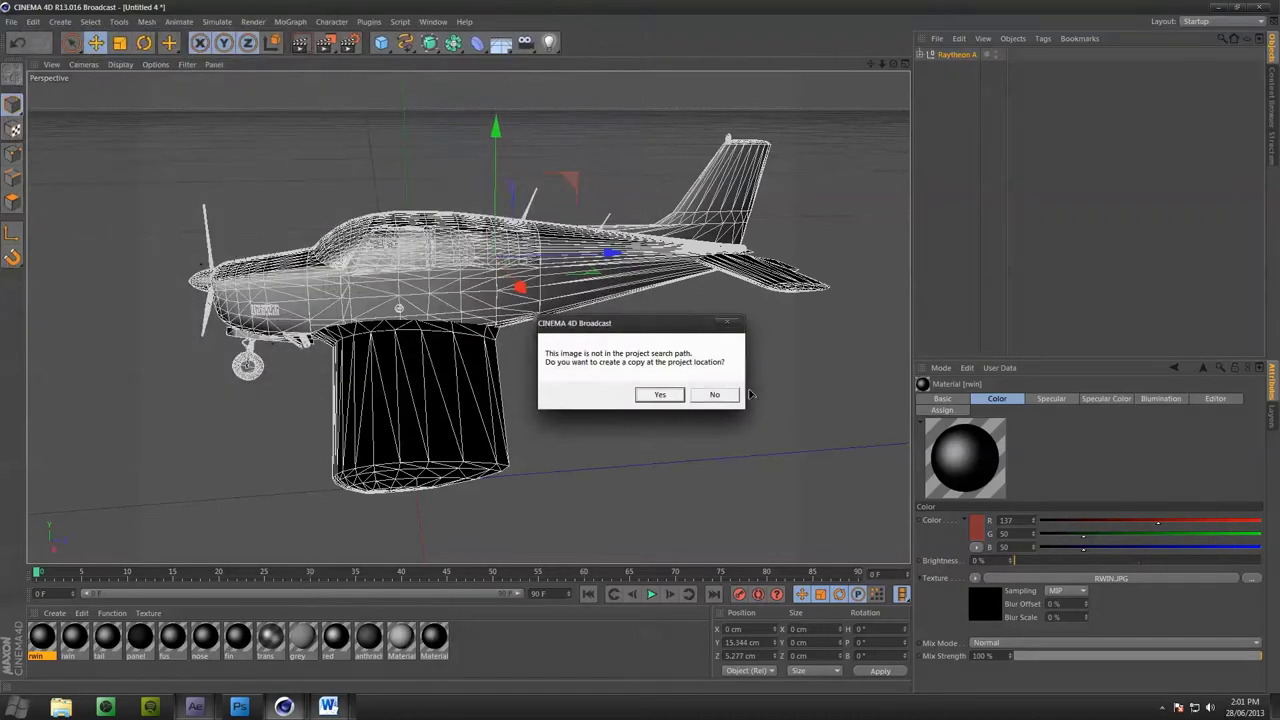
click(714, 395)
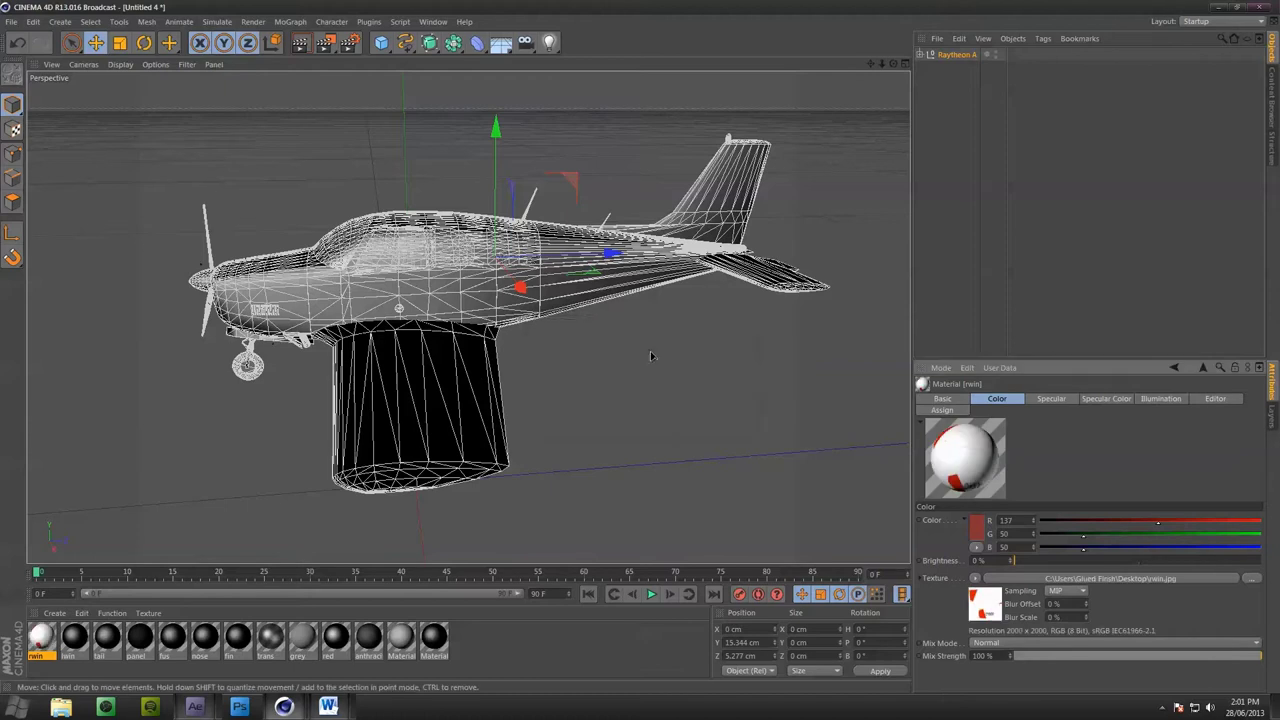
Relink the lwin material's colour texture to the Desktop's lwin image, declining the copy to the project location
click(80, 642)
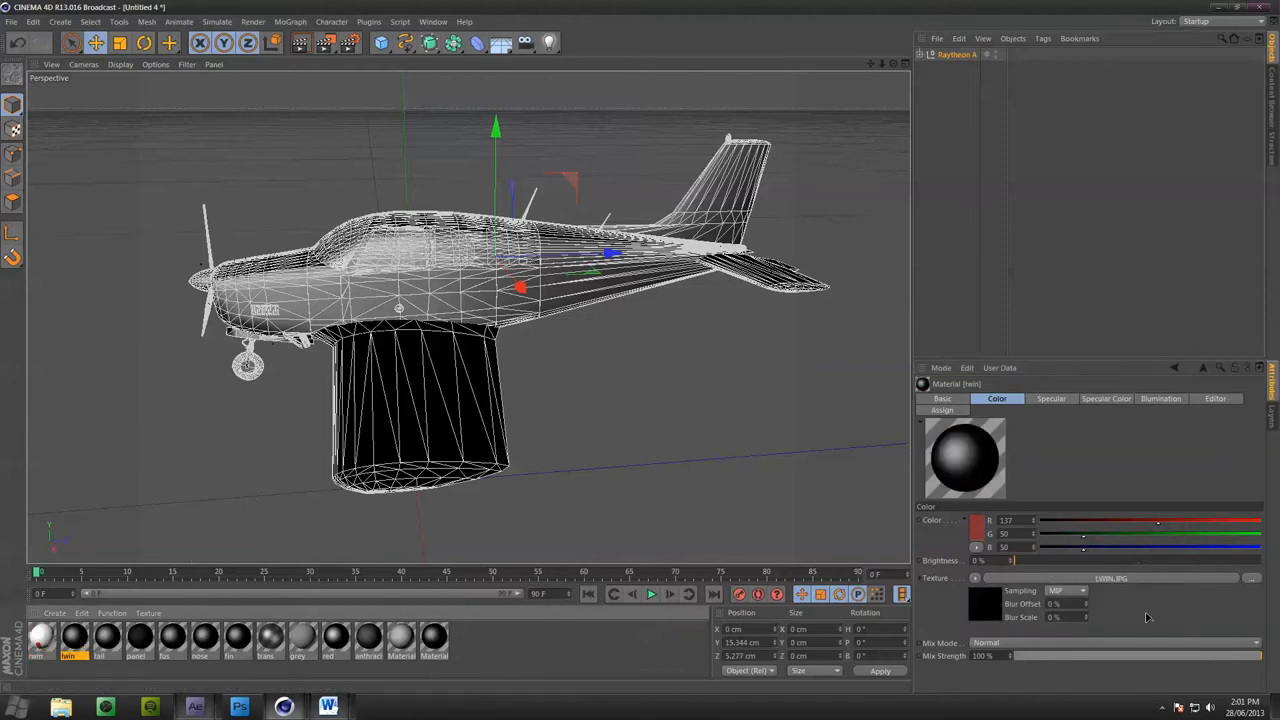
click(1255, 578)
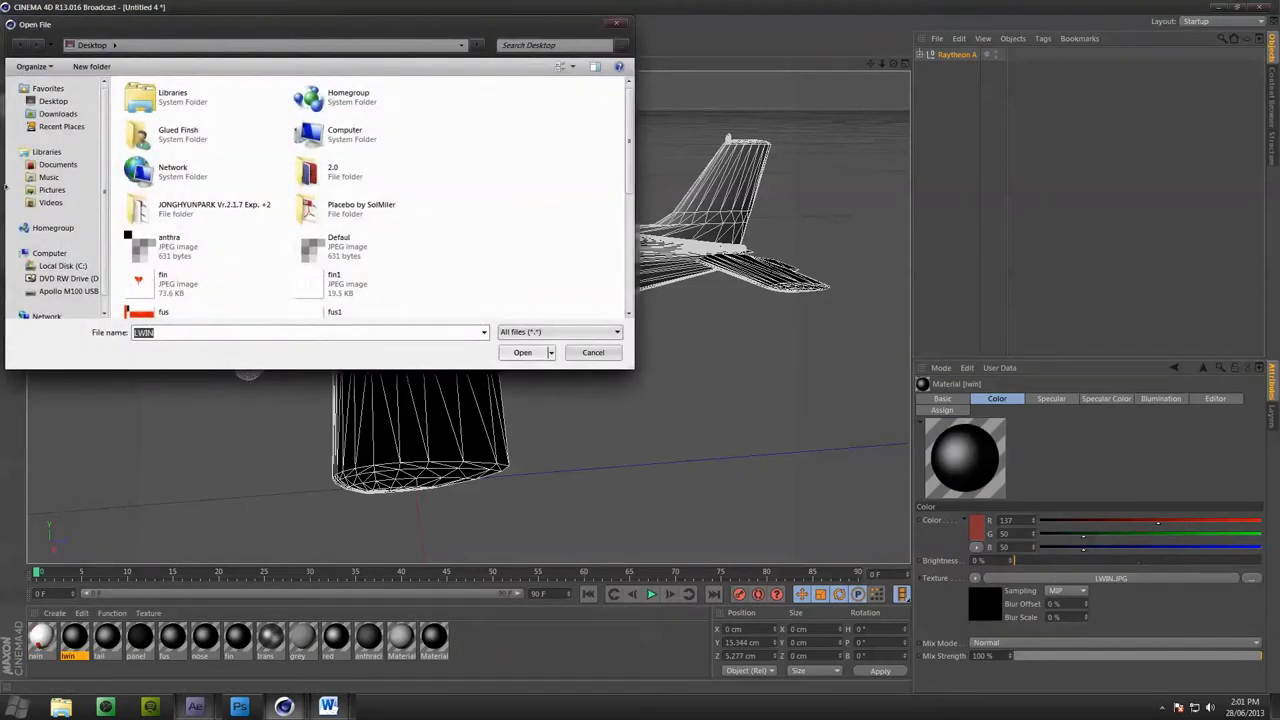
click(540, 356)
click(727, 398)
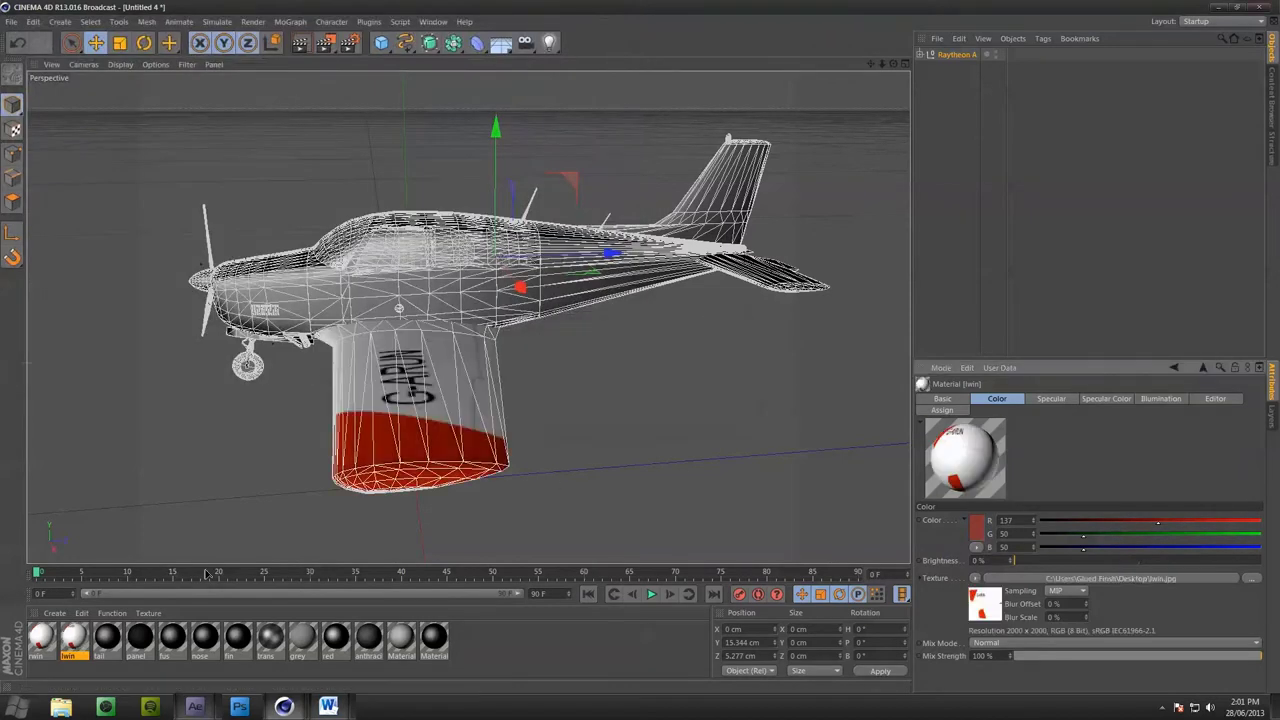
Relink the tail material's colour texture to Defaul.jpg on the Desktop, declining the project copy
click(105, 637)
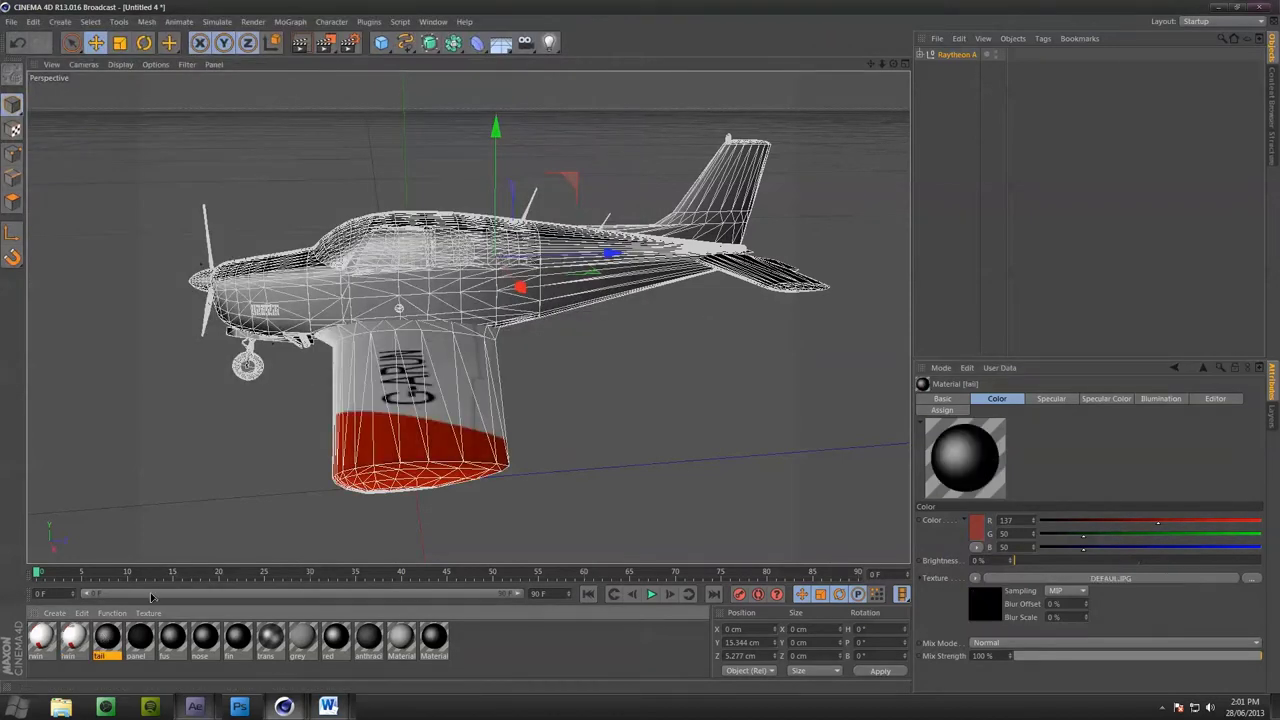
click(1250, 580)
click(522, 352)
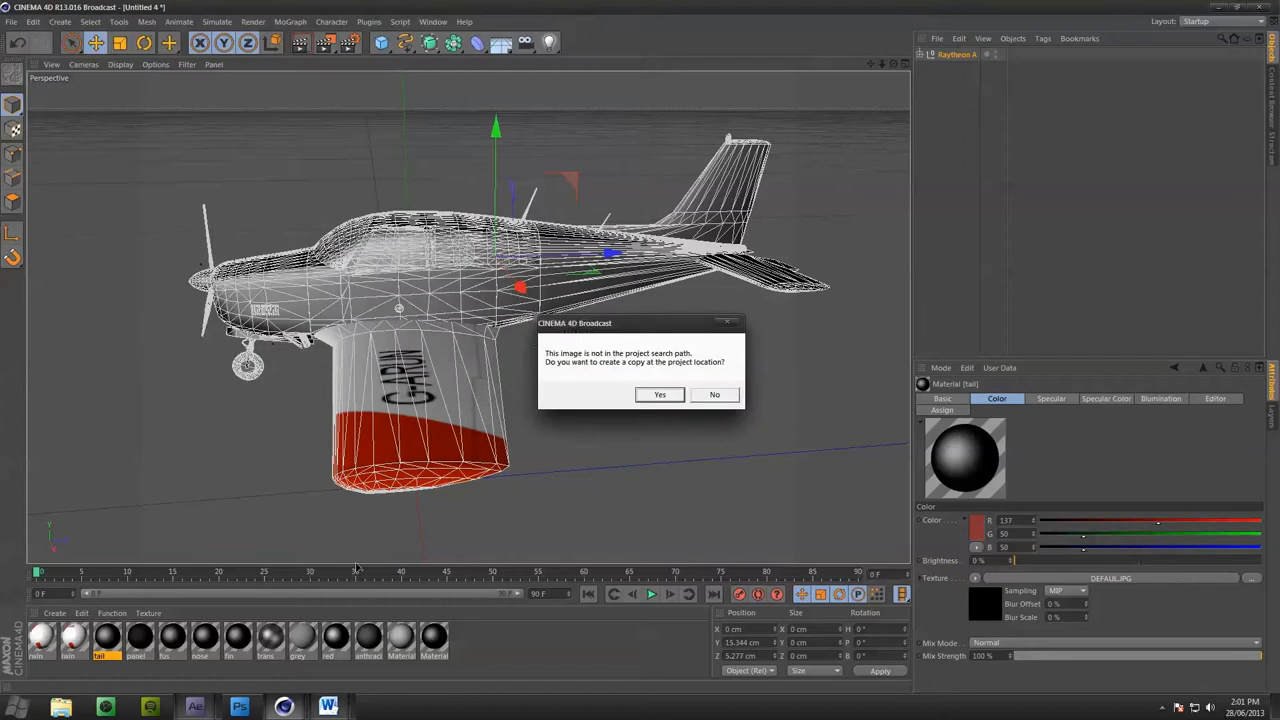
click(714, 394)
Relink the panel material's colour texture to panel.jpg on the Desktop, declining the project copy
click(140, 637)
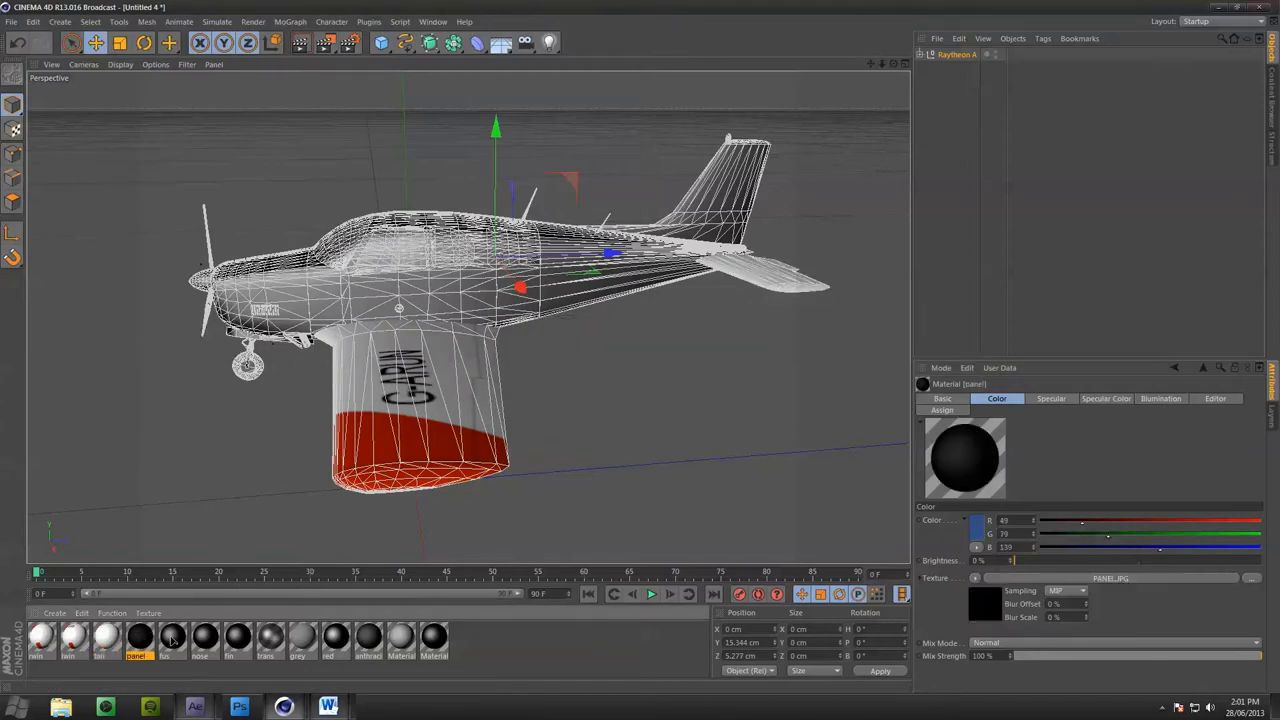
click(1252, 579)
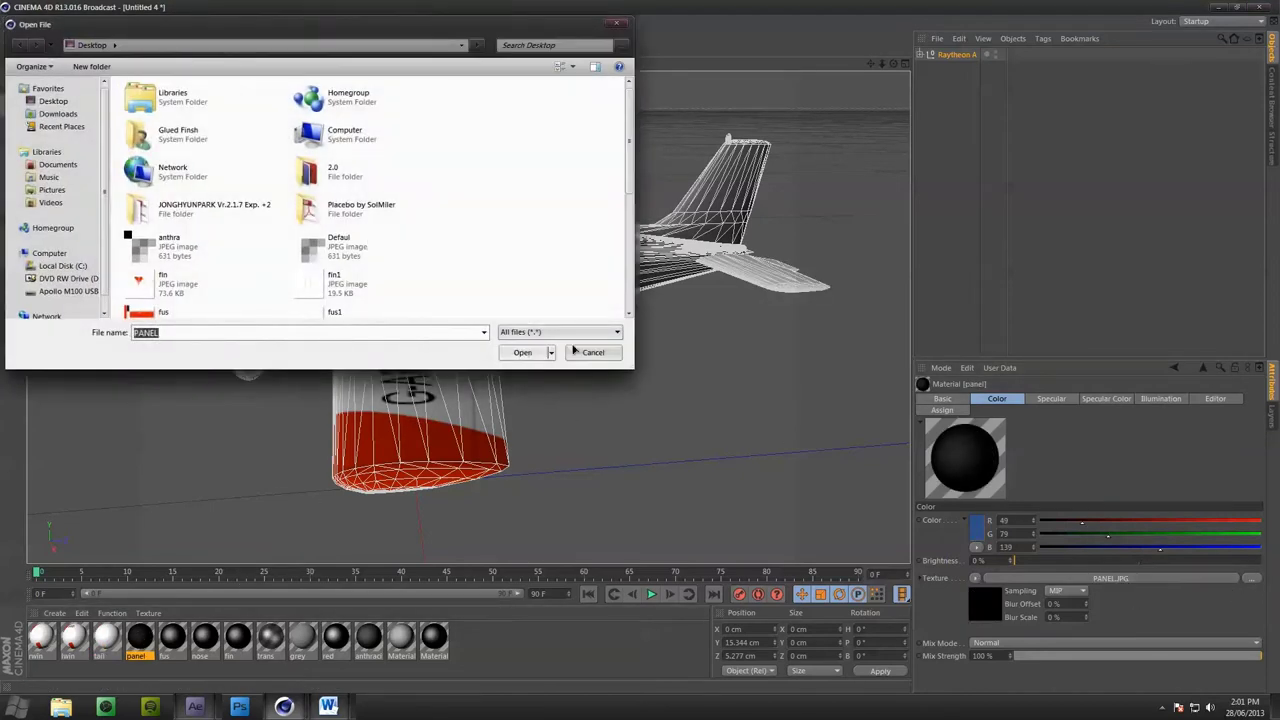
key(Return)
click(714, 394)
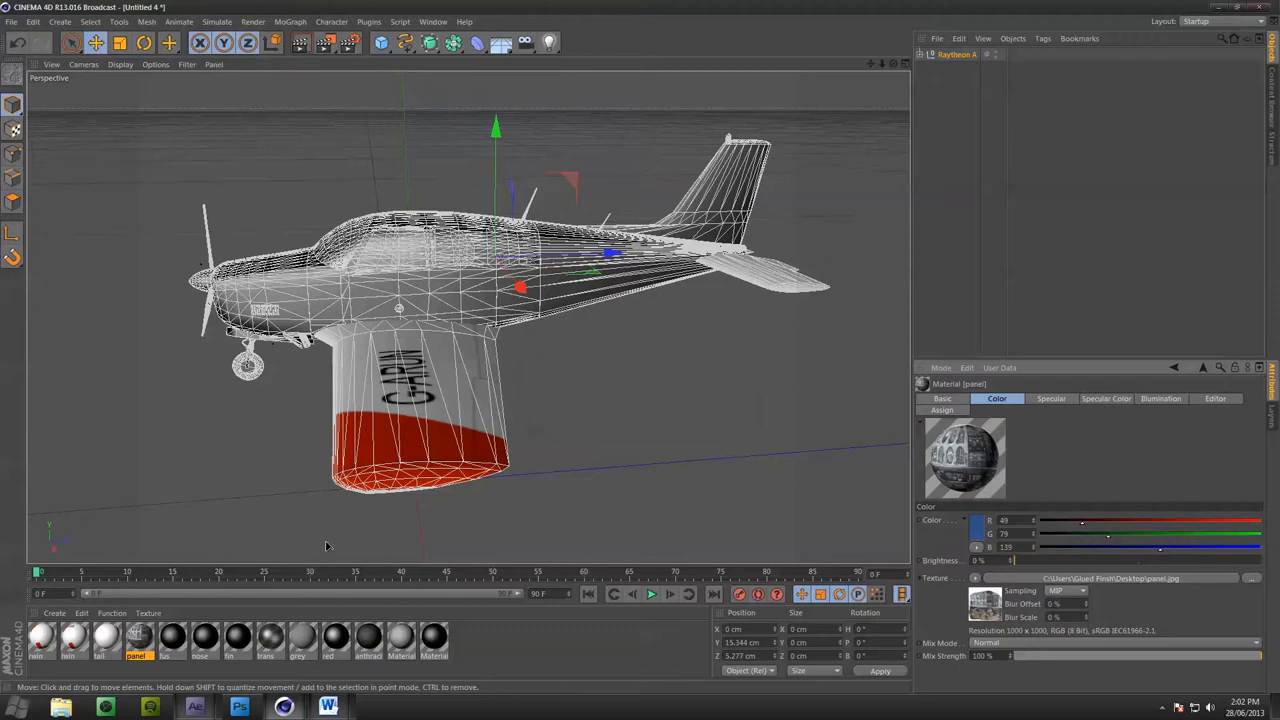
Relink the fus material's colour texture to fus.jpg on the Desktop, declining the project copy
click(172, 637)
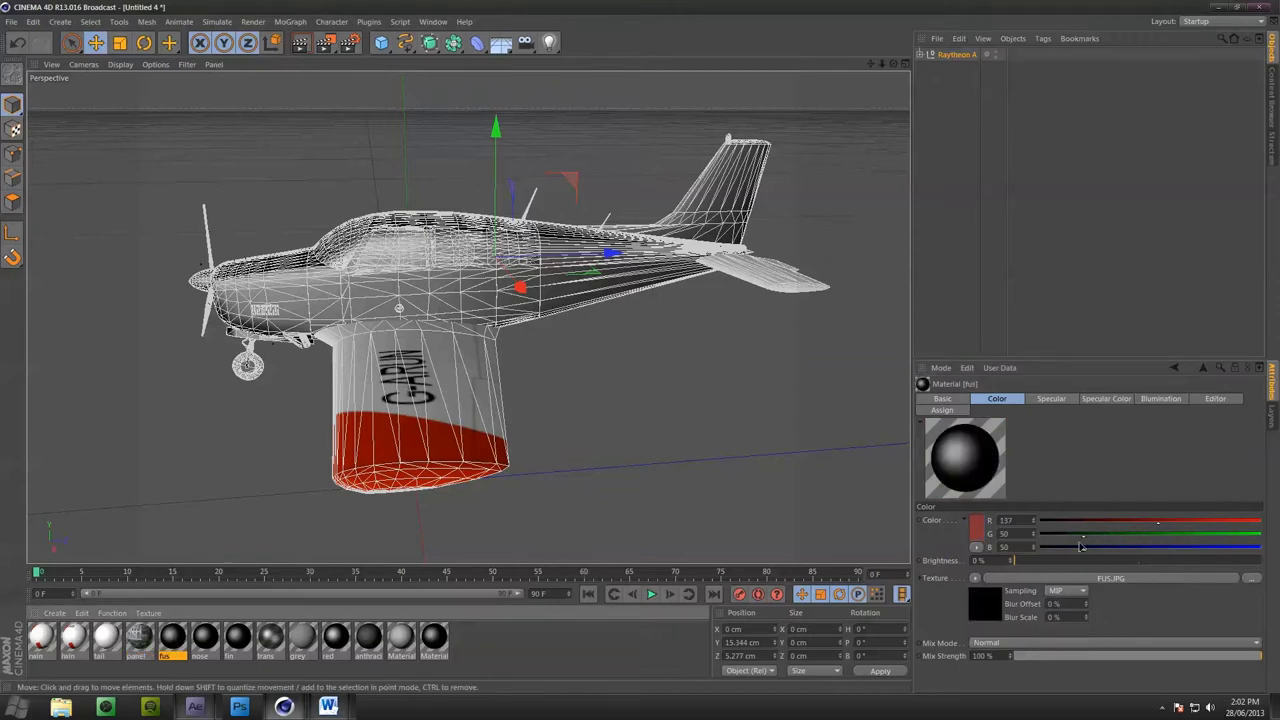
click(1252, 579)
click(140, 330)
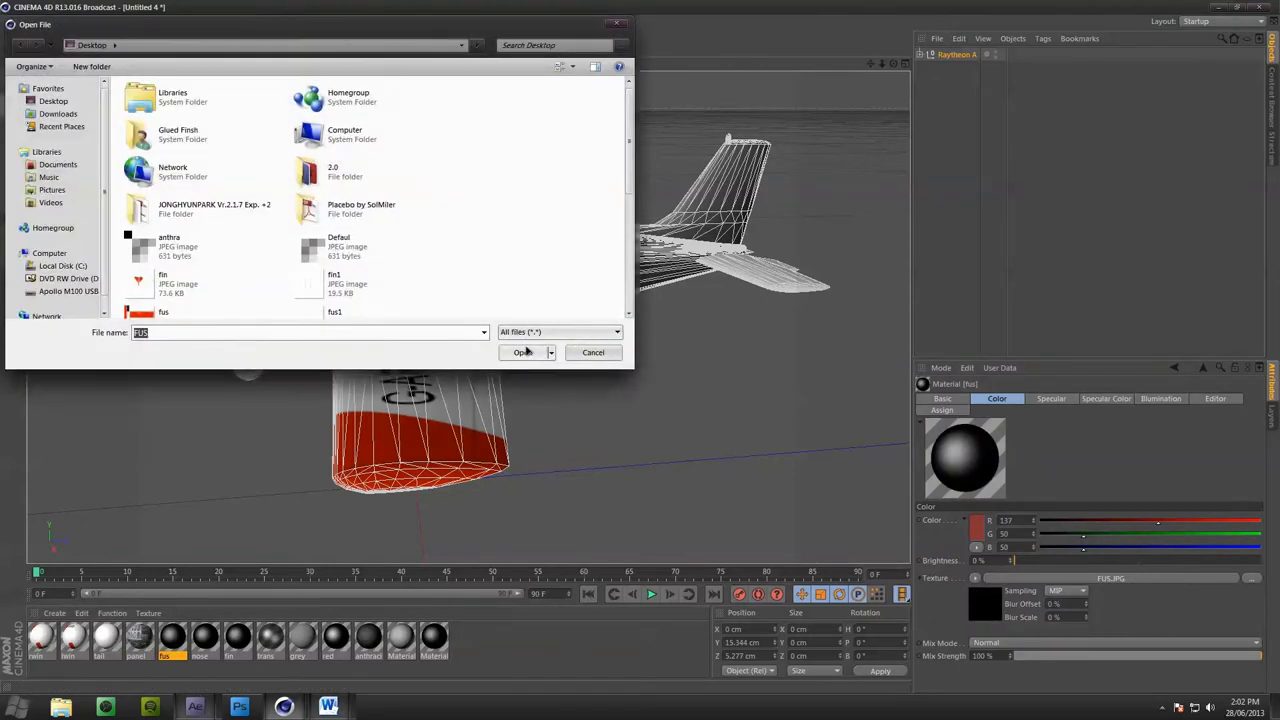
click(527, 340)
click(714, 395)
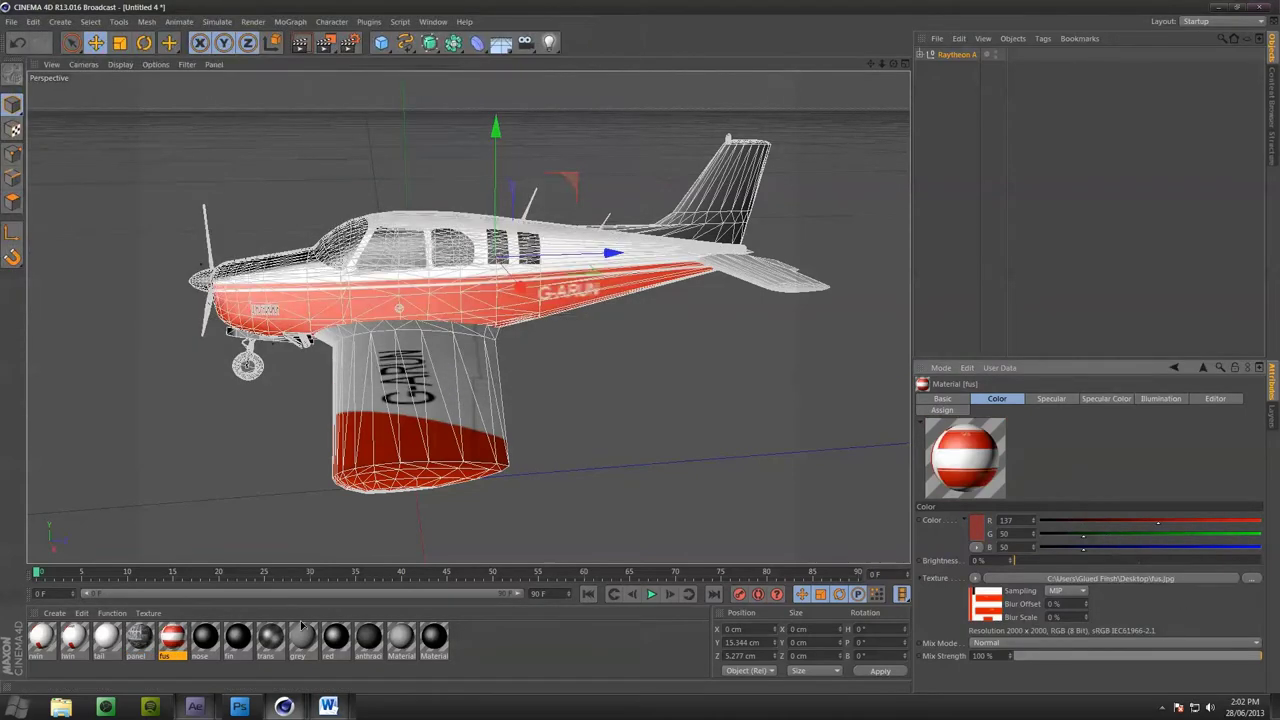
Relink the nose material's colour texture to the Desktop's nose image, declining the project copy
click(205, 645)
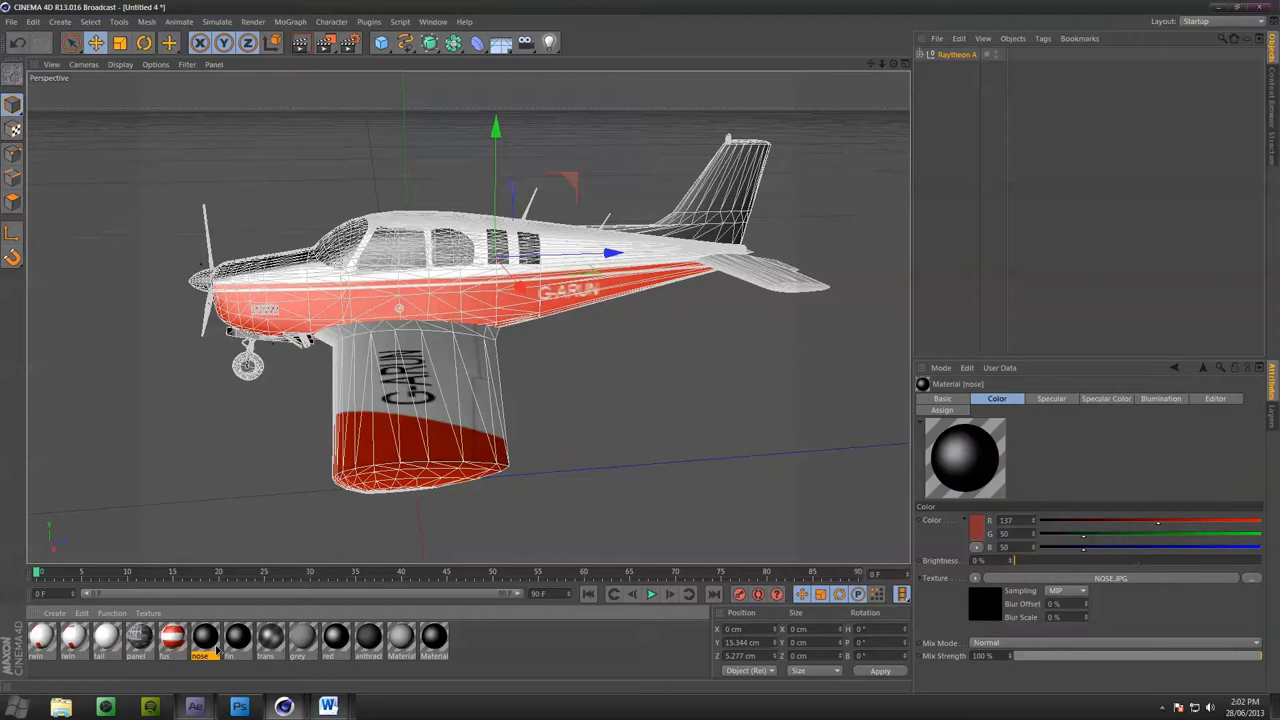
click(1250, 580)
click(514, 350)
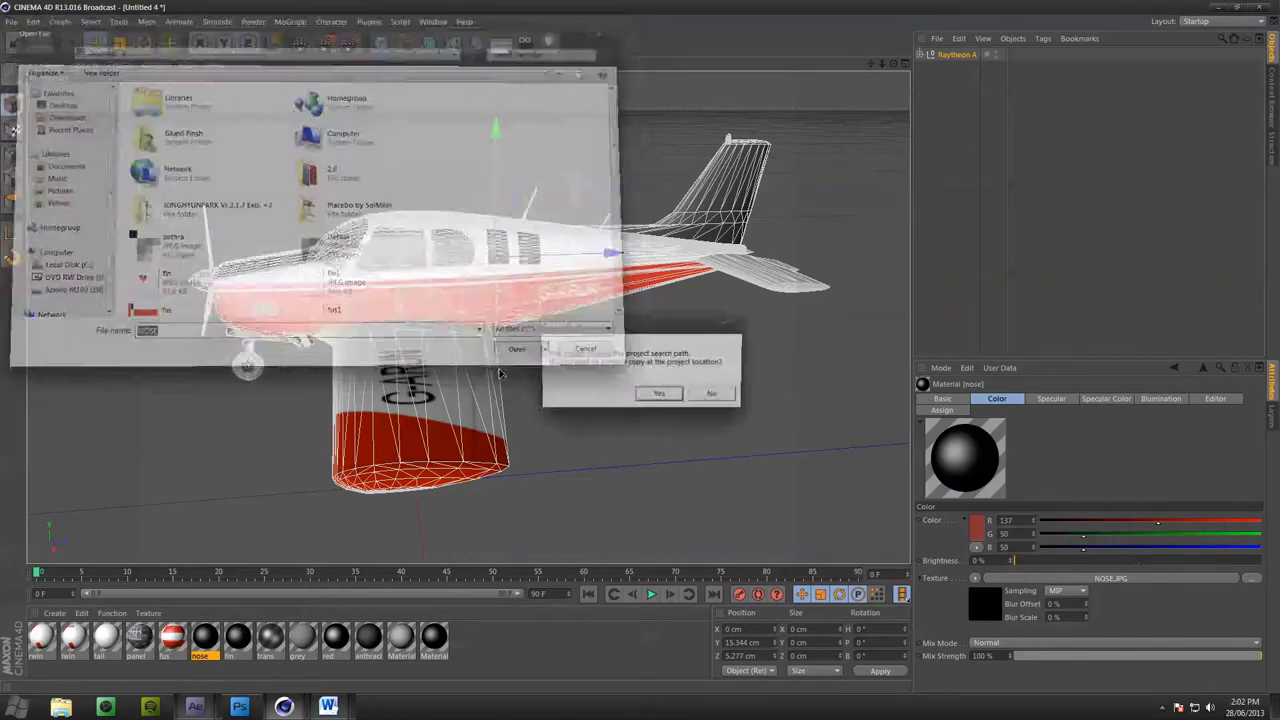
click(714, 394)
Relink the fin material's colour texture to fin.jpg on the Desktop, declining the project copy
click(240, 640)
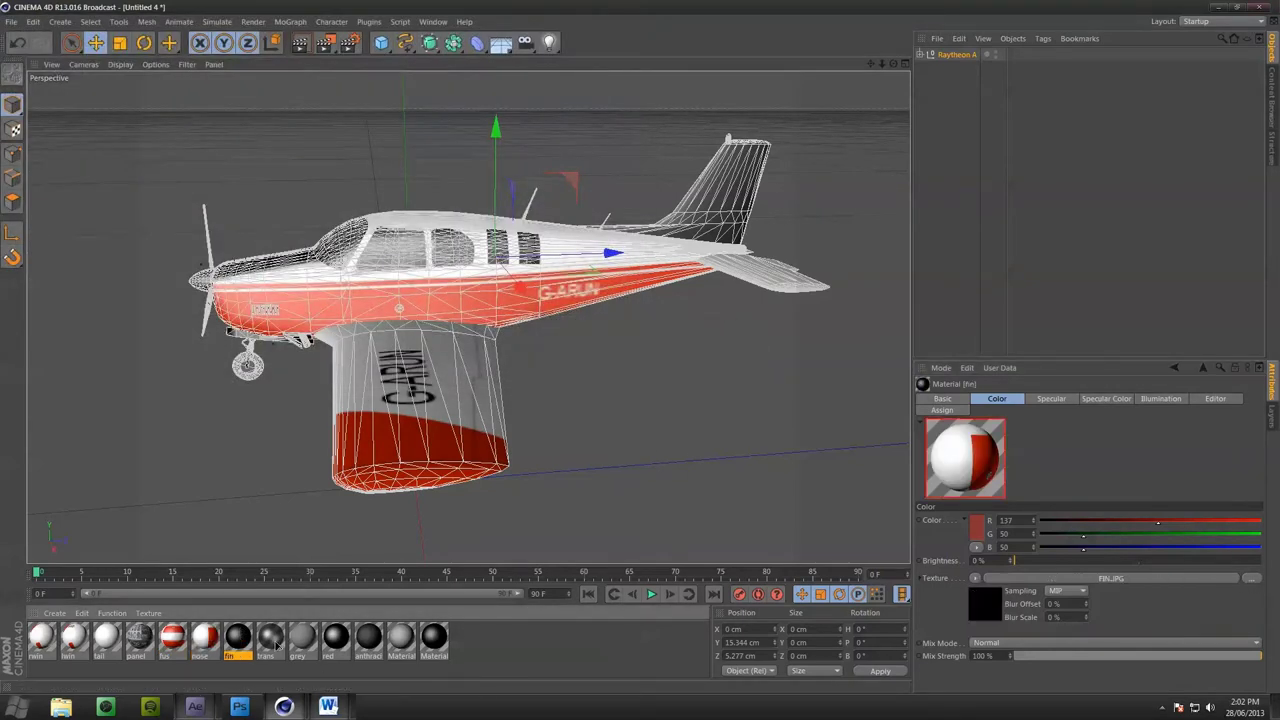
click(1253, 581)
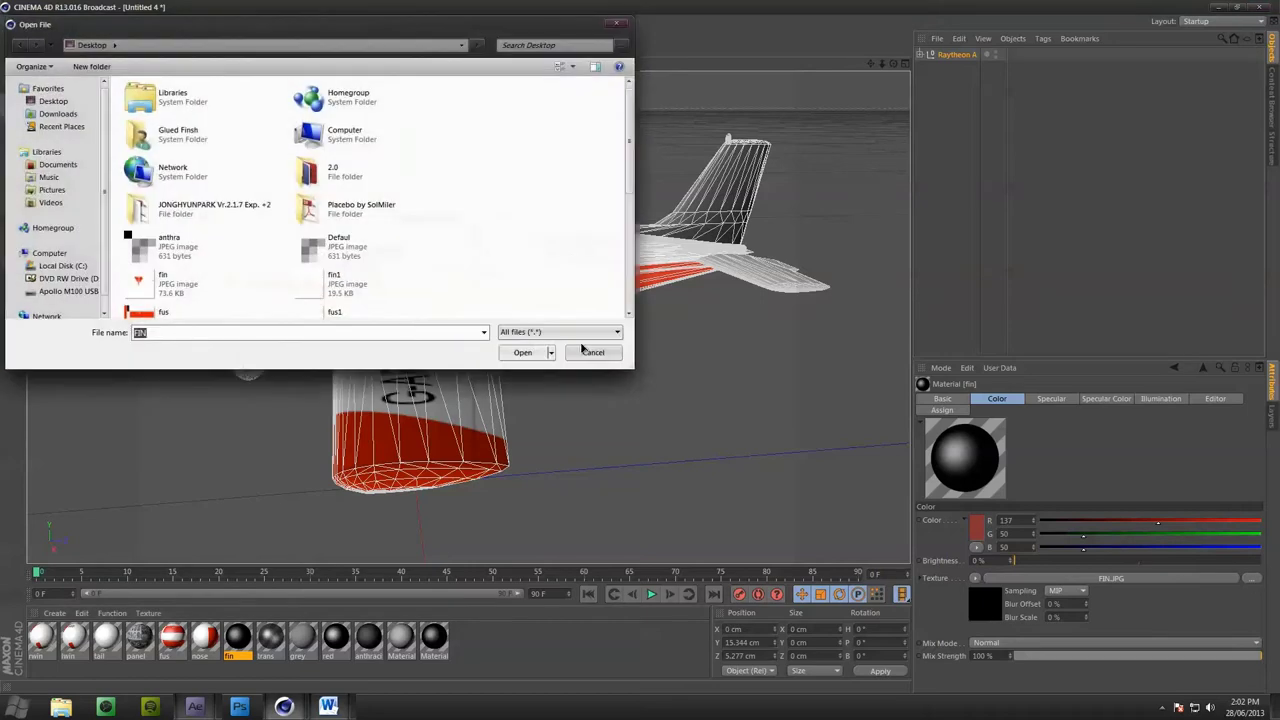
text(fin)
click(514, 350)
click(714, 394)
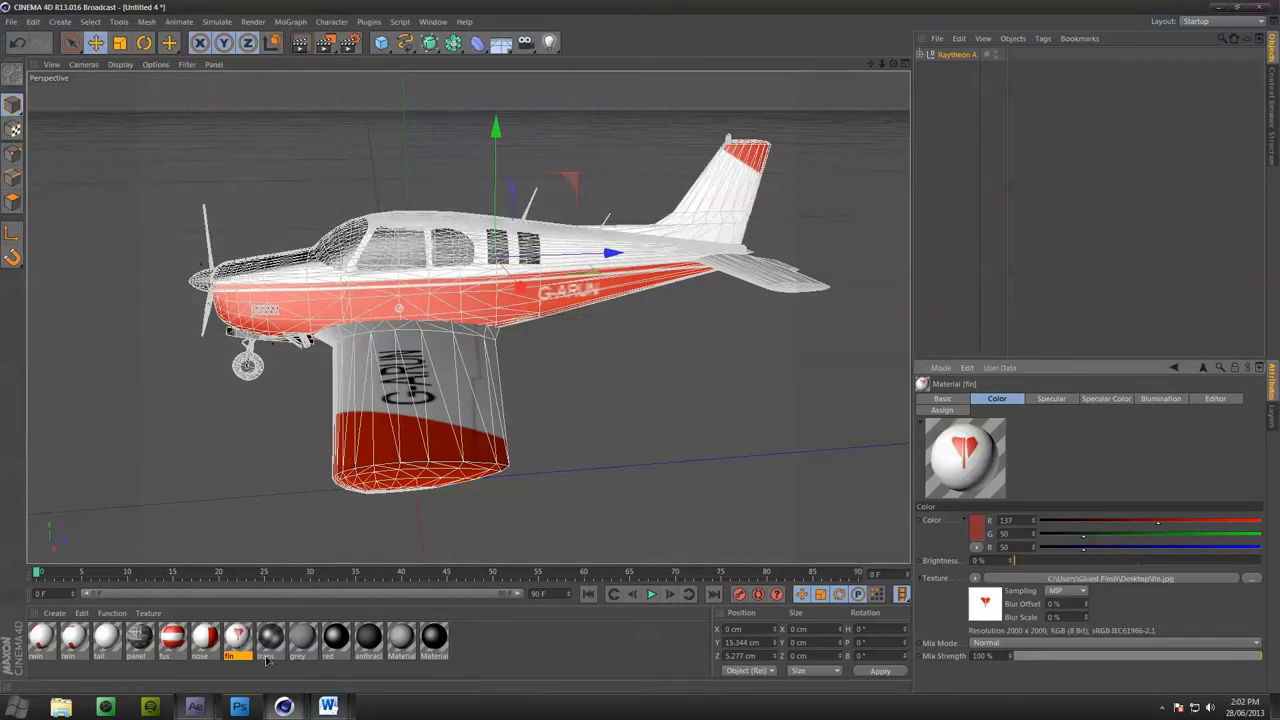
Relink the red material's colour texture to red.jpg on the Desktop, declining the project copy
click(303, 638)
click(340, 643)
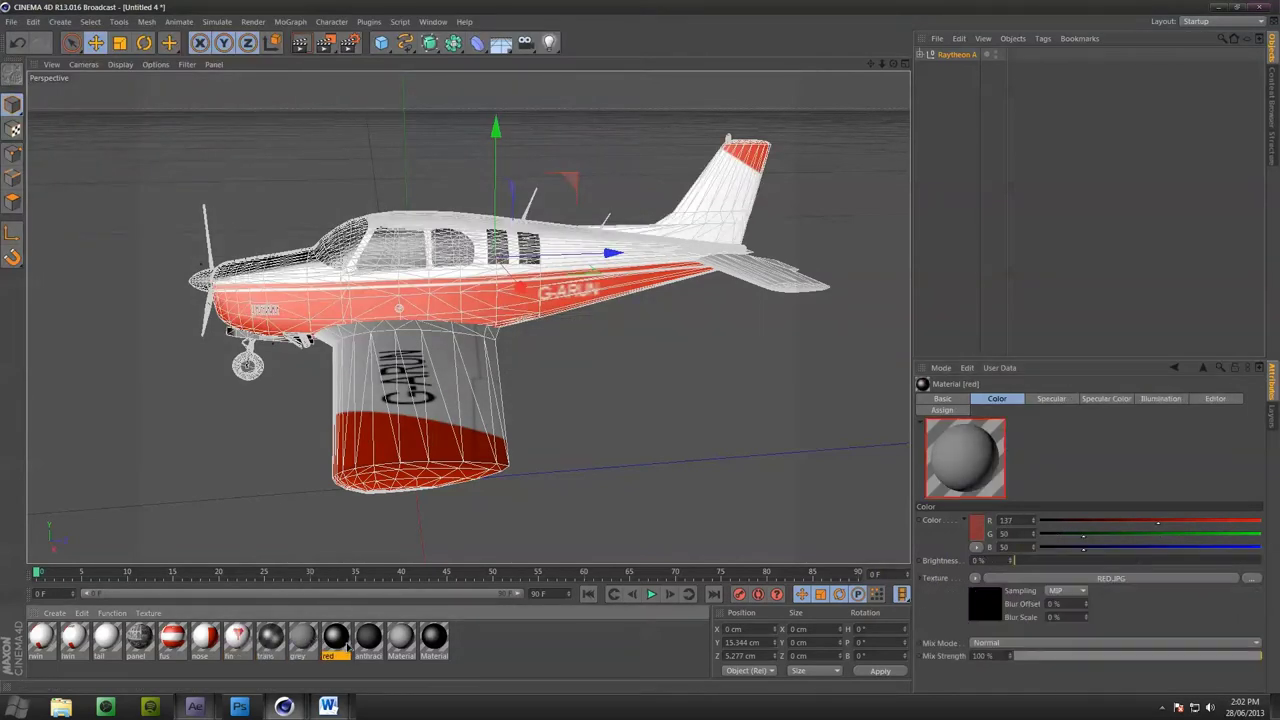
click(1253, 581)
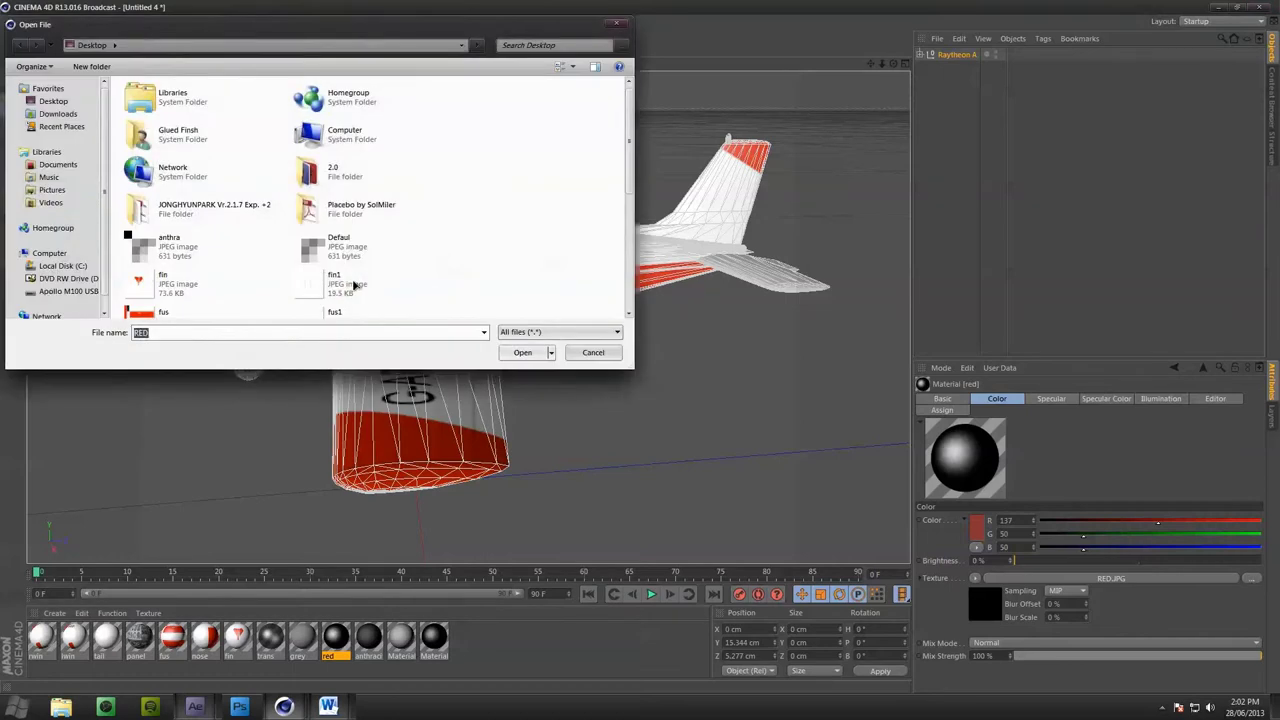
click(520, 353)
click(714, 394)
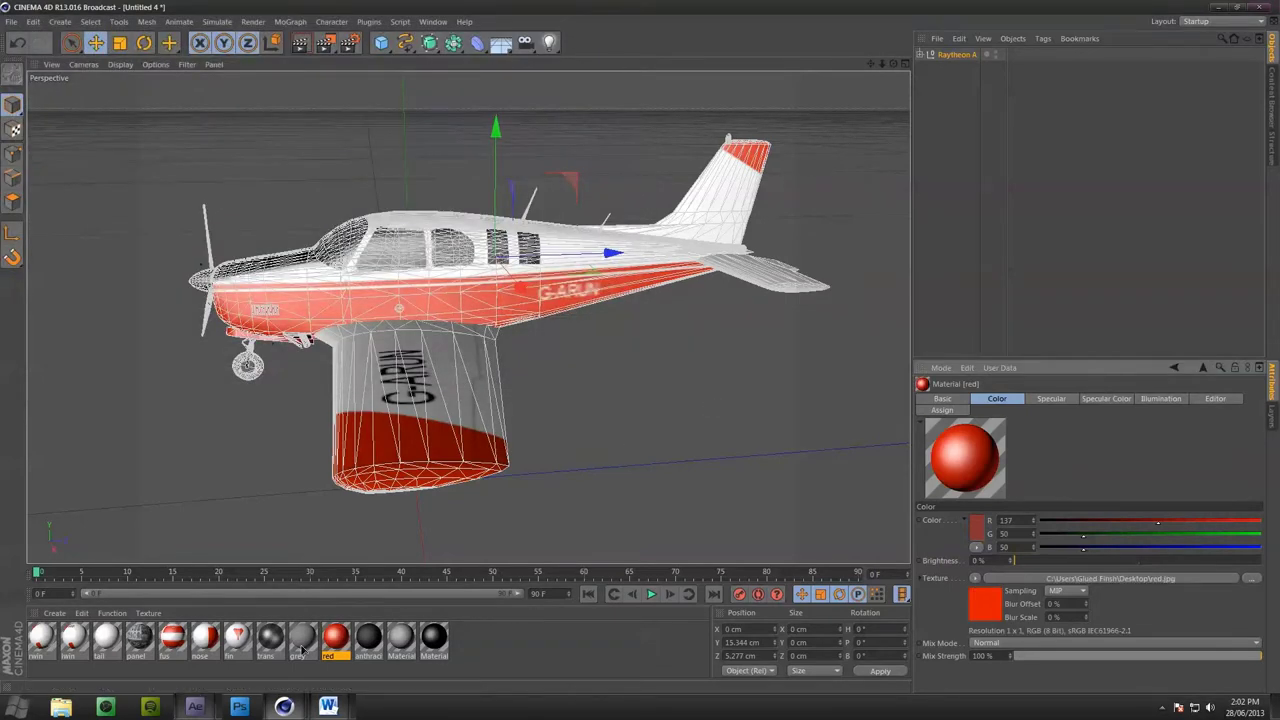
Relink the colour texture of Material #1 to Defaul.jpg on the Desktop, declining the project copy
click(368, 640)
click(404, 652)
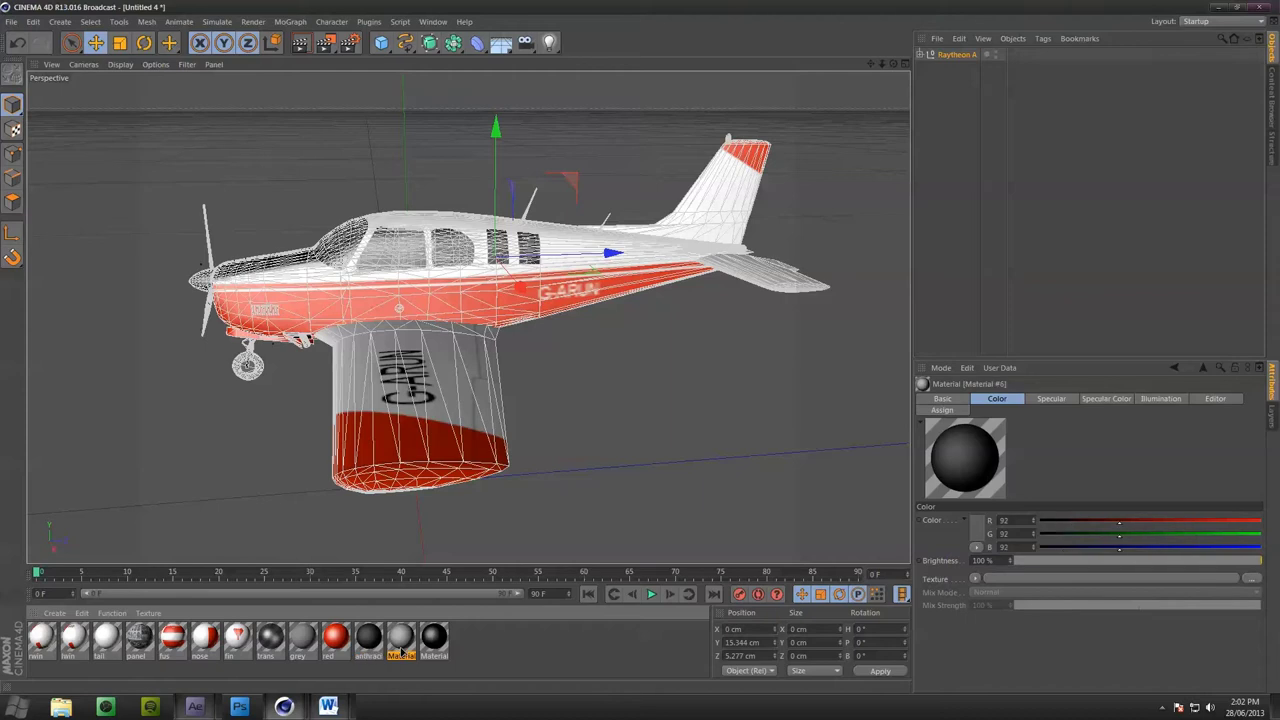
click(440, 643)
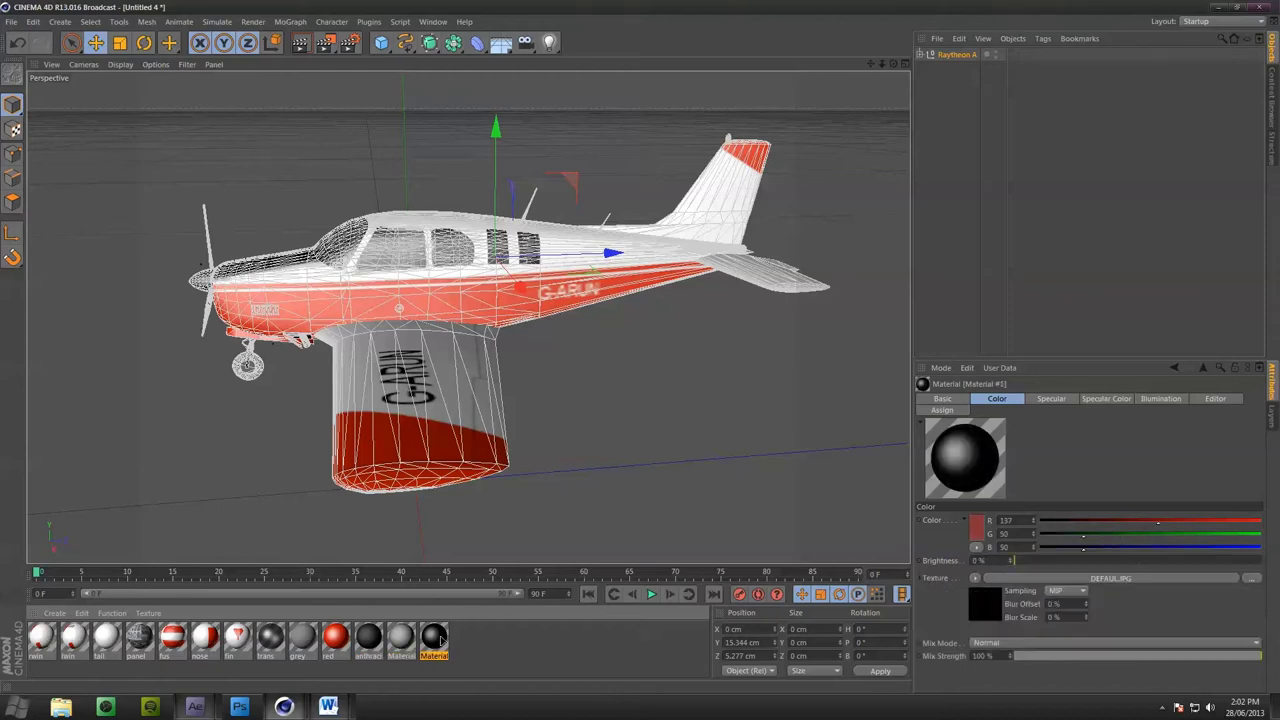
click(1250, 578)
click(520, 353)
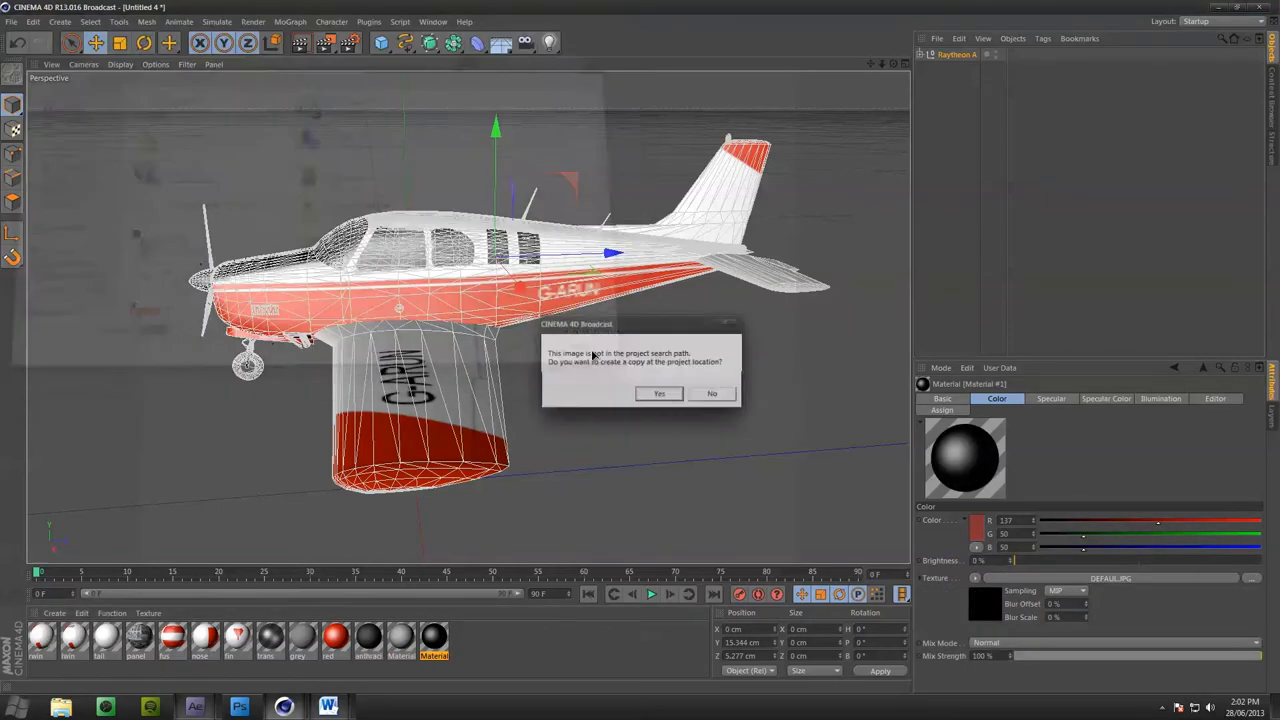
click(727, 397)
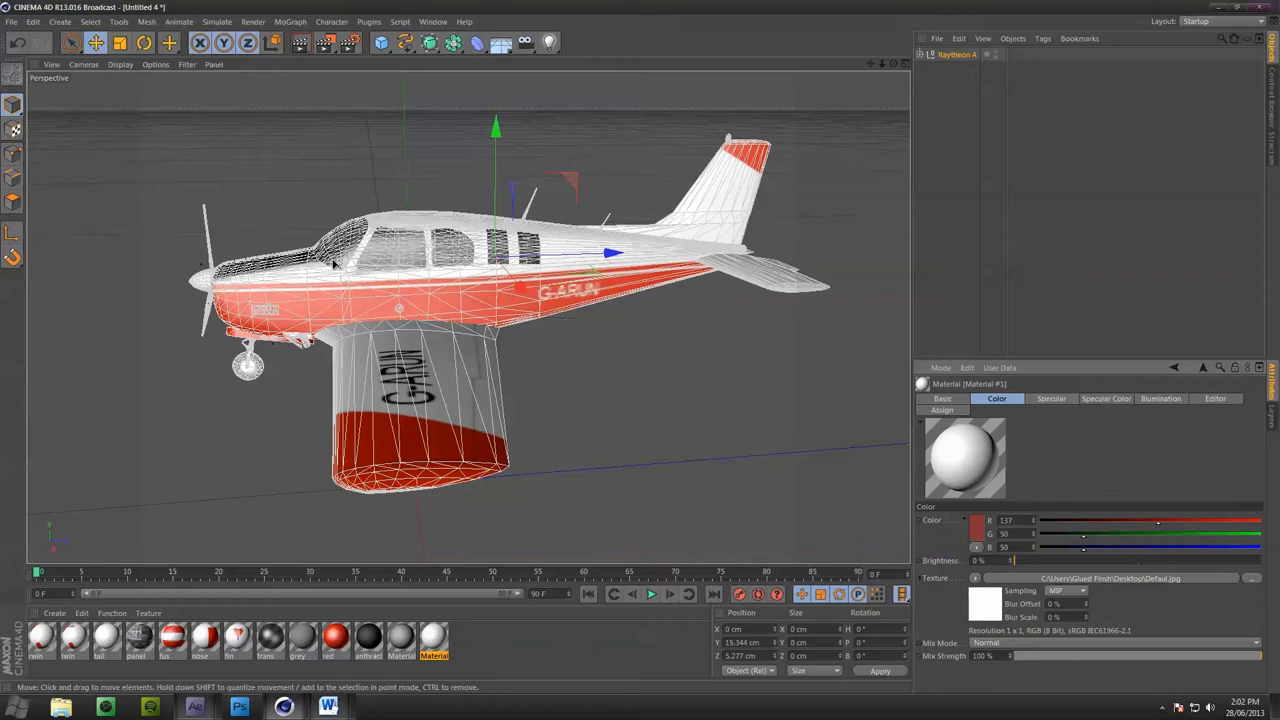
alt+drag(336, 262, 247, 251)
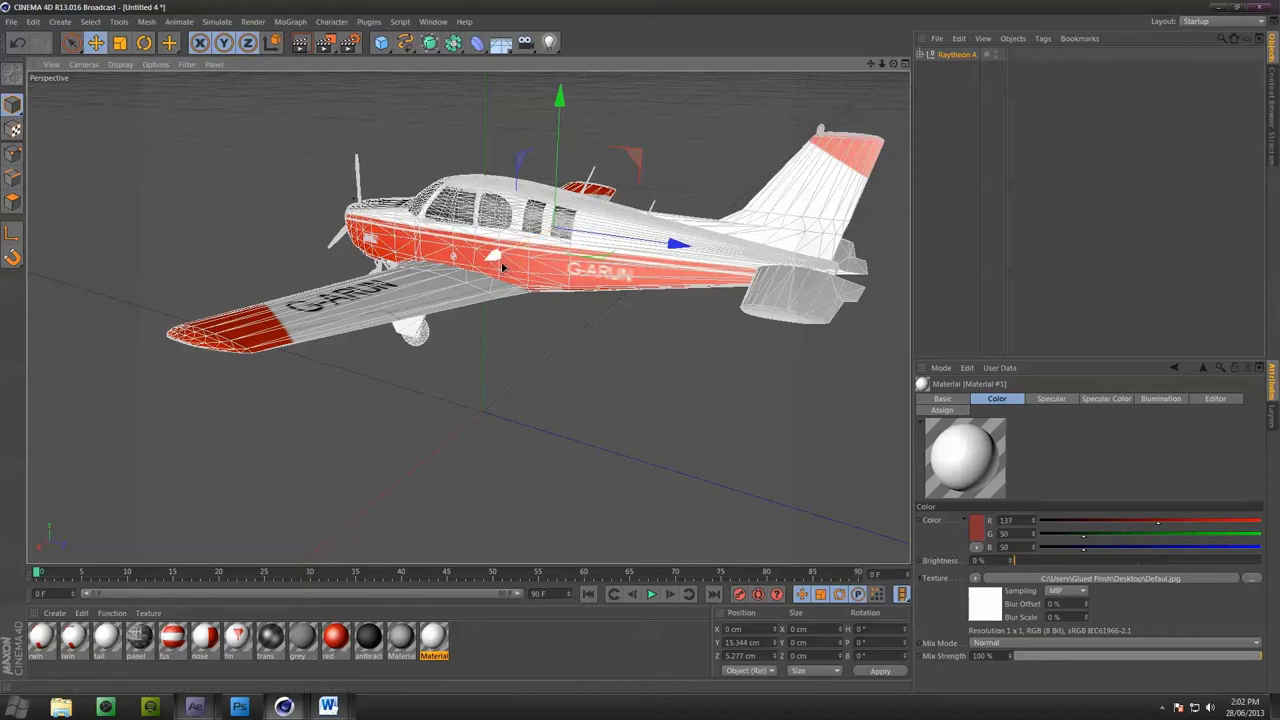
alt+drag(519, 220, 483, 268)
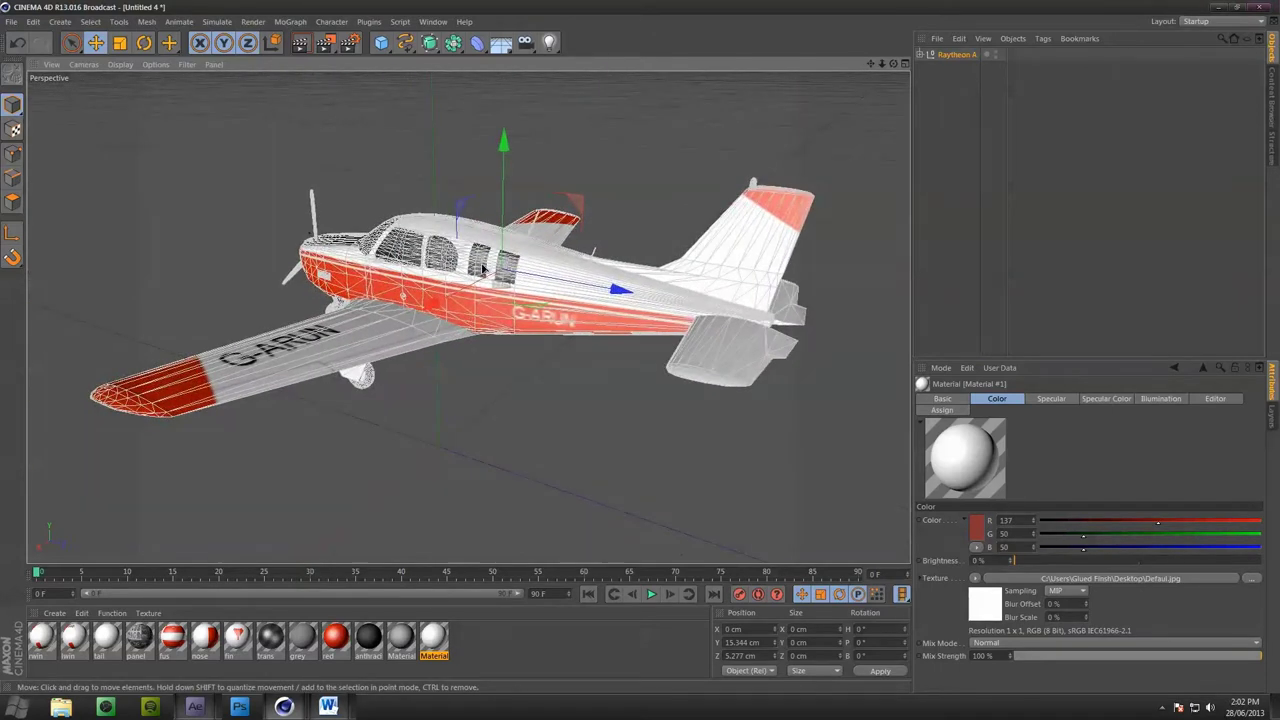
alt+right_drag(482, 247, 505, 300)
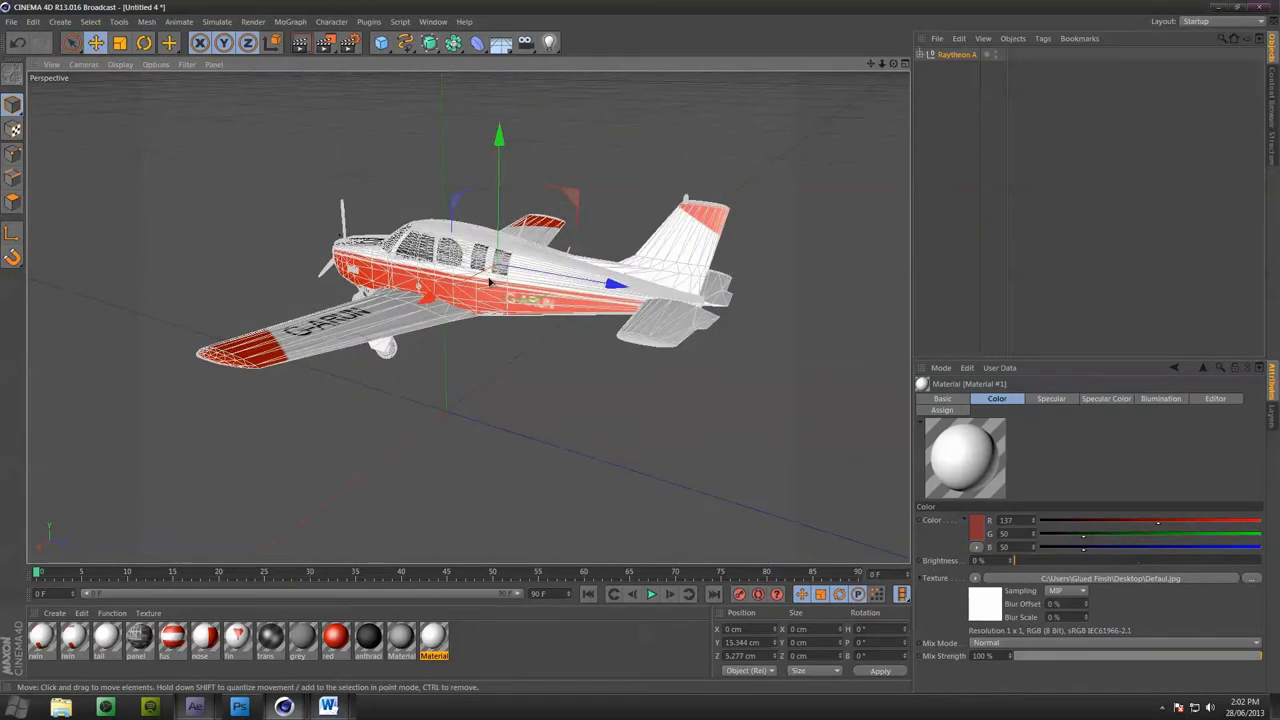
Set the viewport display to Gouraud Shading without mesh lines and deselect the plane
alt+drag(490, 287, 766, 335)
scroll(766, 335, up, 6)
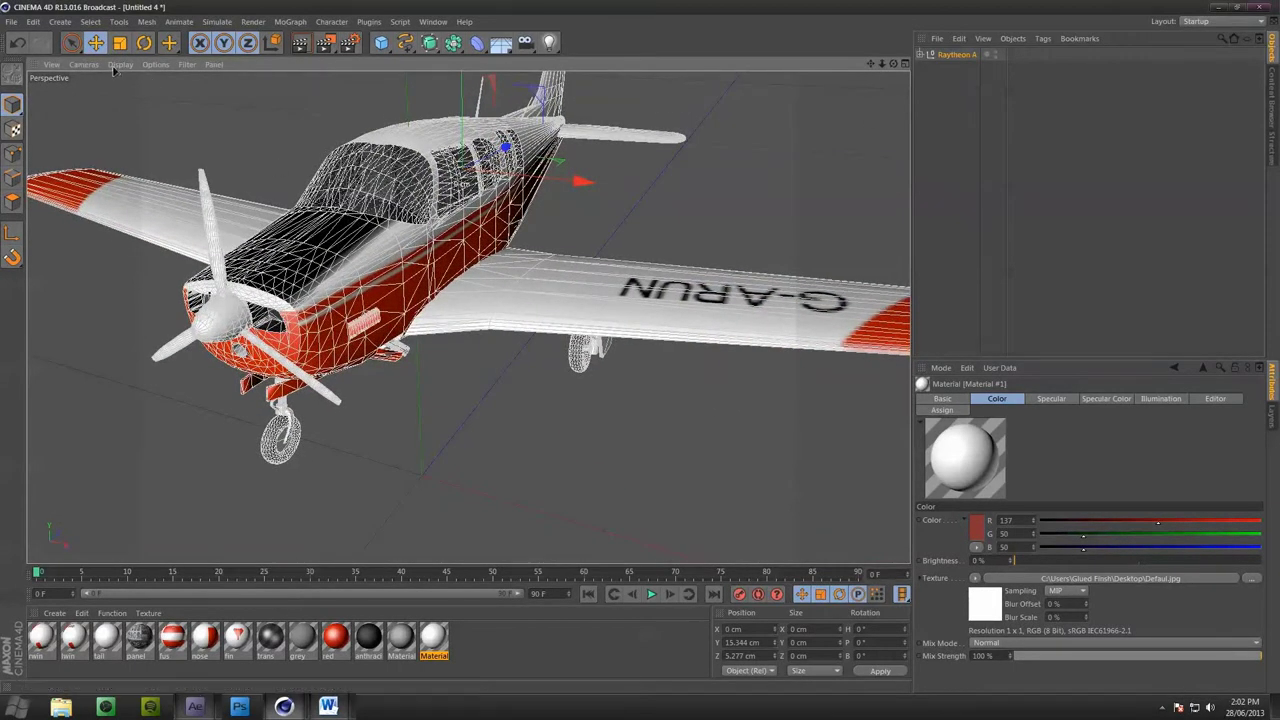
click(116, 66)
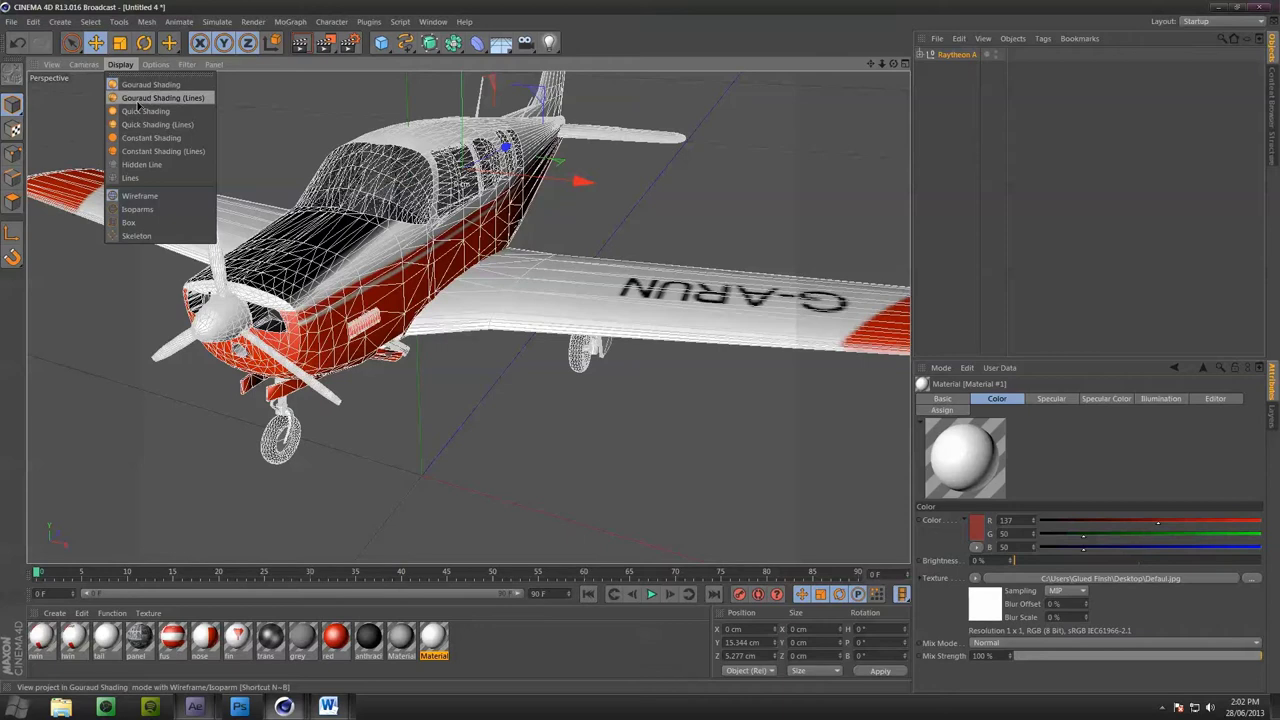
click(136, 99)
click(123, 67)
click(132, 84)
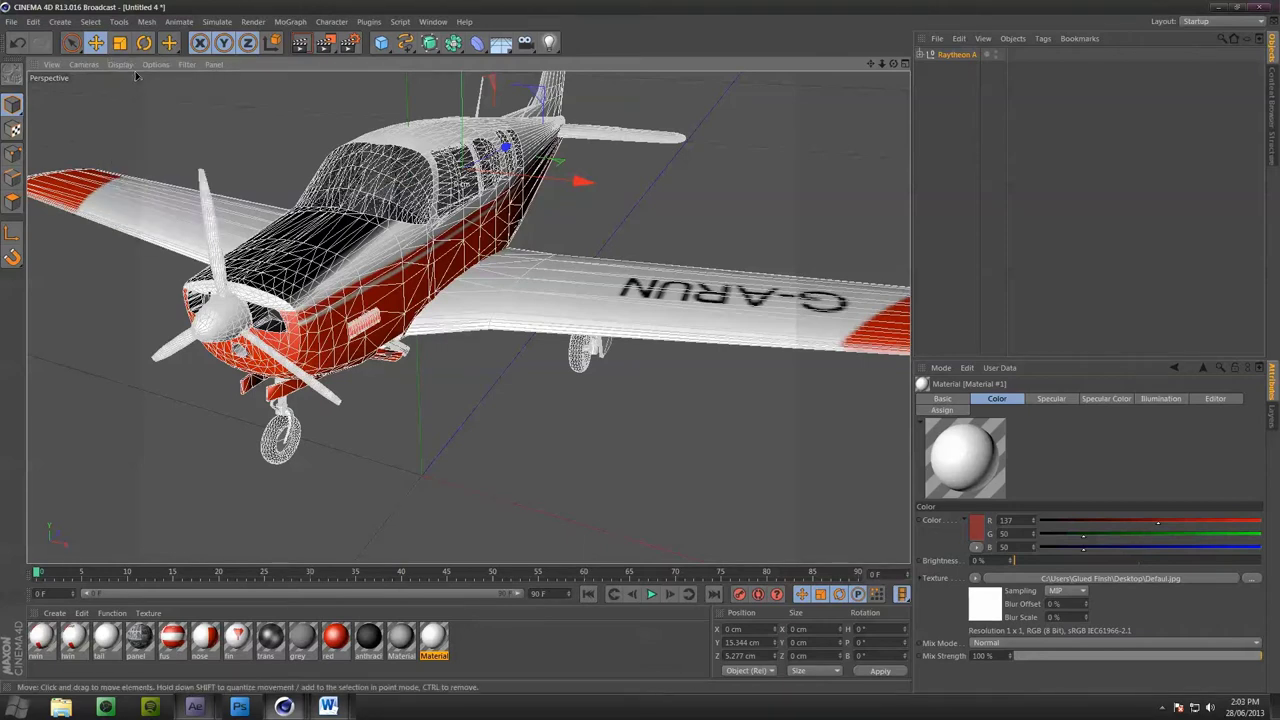
click(927, 143)
mouse_move(486, 211)
alt+mouse_down()
mouse_move(387, 243)
mouse_move(146, 199)
alt+mouse_up()
Compare the plane in Gouraud Shading with and without lines, and render the active view to examine its textures
click(120, 64)
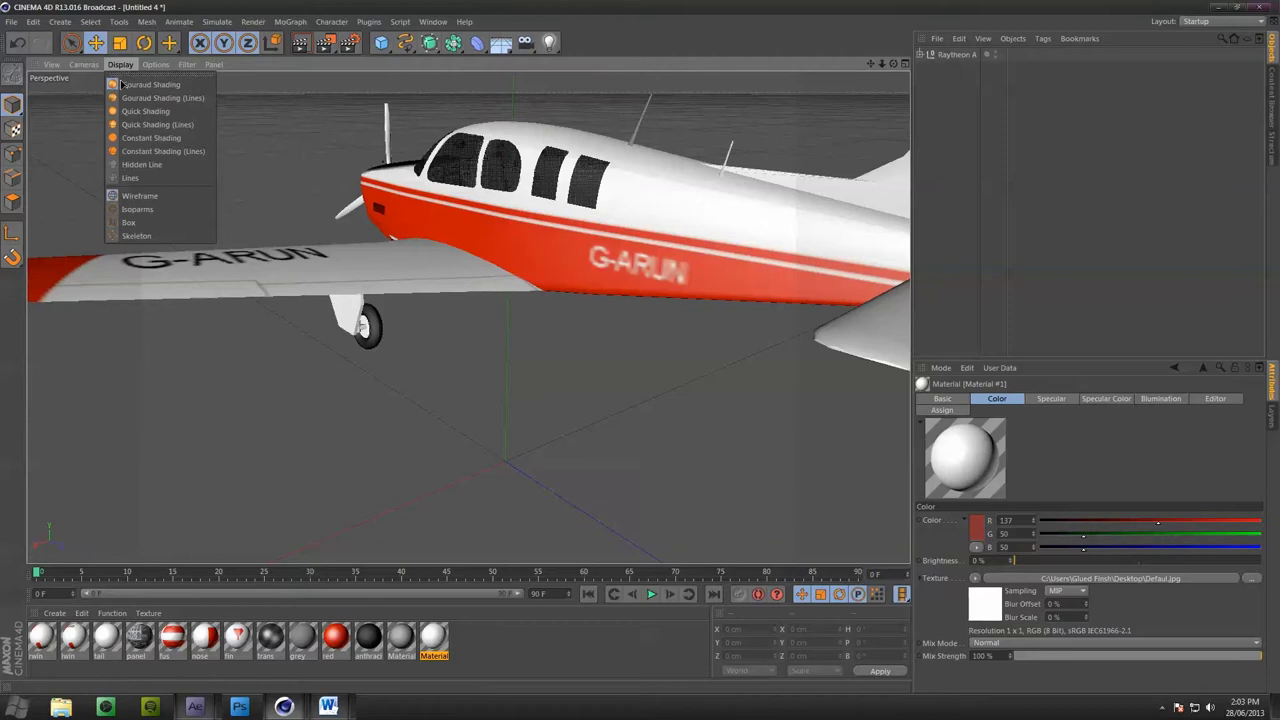
click(135, 97)
mouse_move(135, 97)
alt+mouse_down()
mouse_move(124, 66)
mouse_move(631, 233)
mouse_move(516, 168)
mouse_move(548, 232)
alt+mouse_up()
click(120, 64)
click(135, 77)
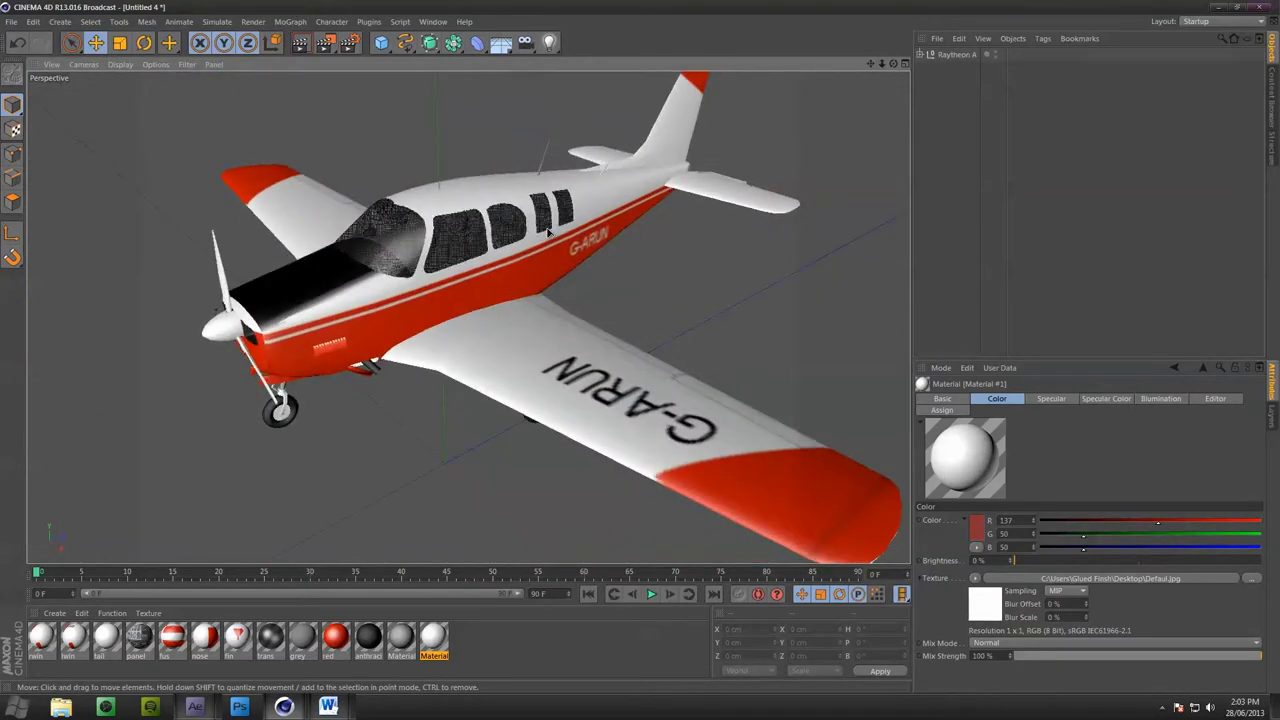
key(ctrl+r)
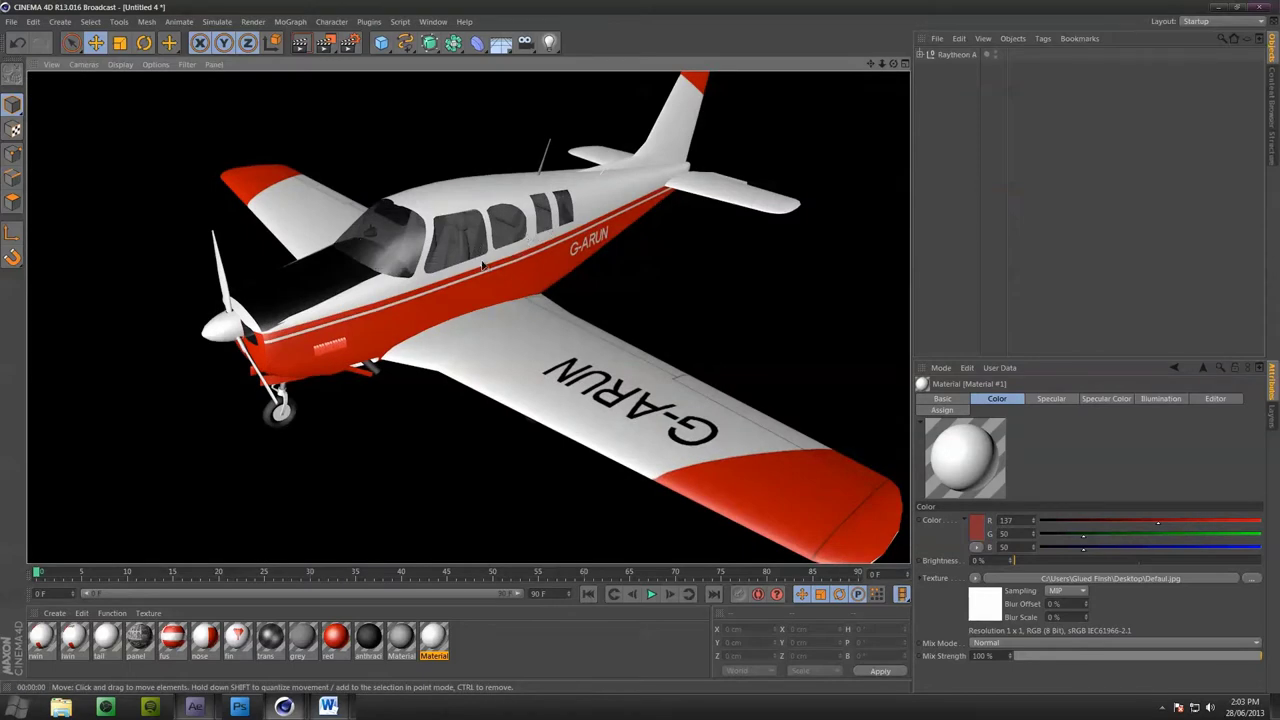
alt+drag(483, 265, 480, 204)
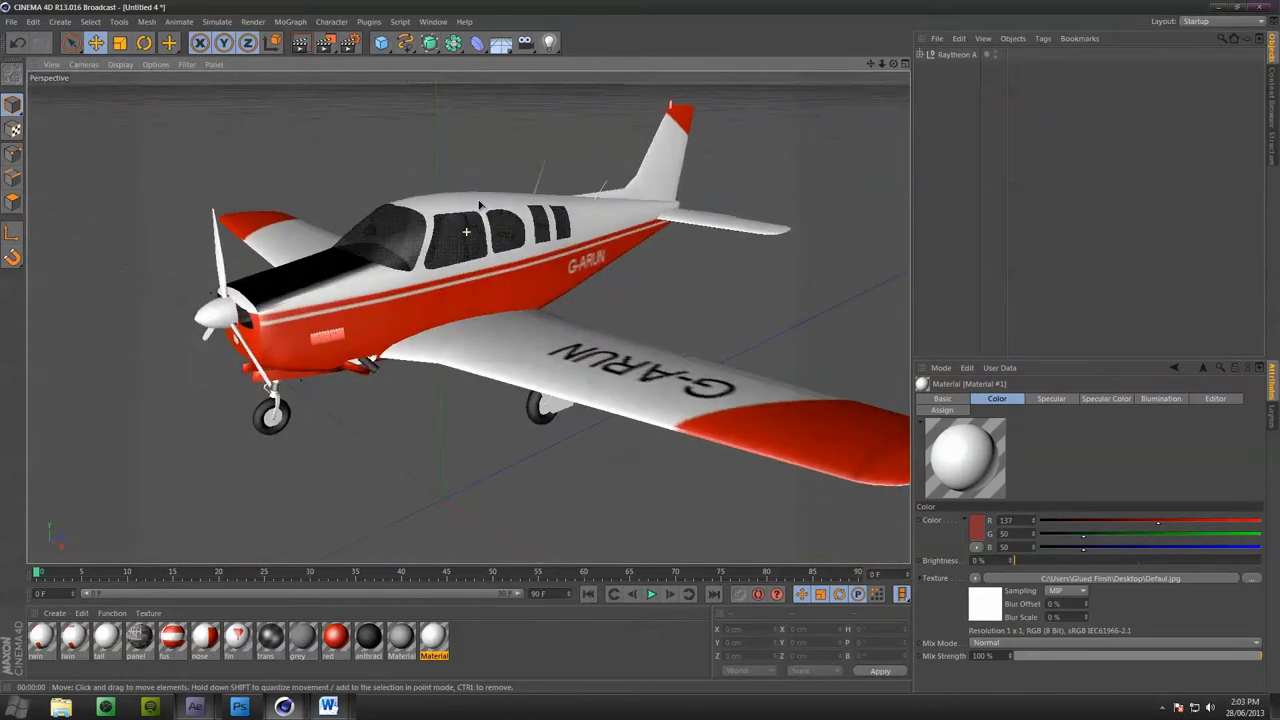
Select the three propeller blades and move them from the airscrew group to directly under the plane's root null
click(920, 55)
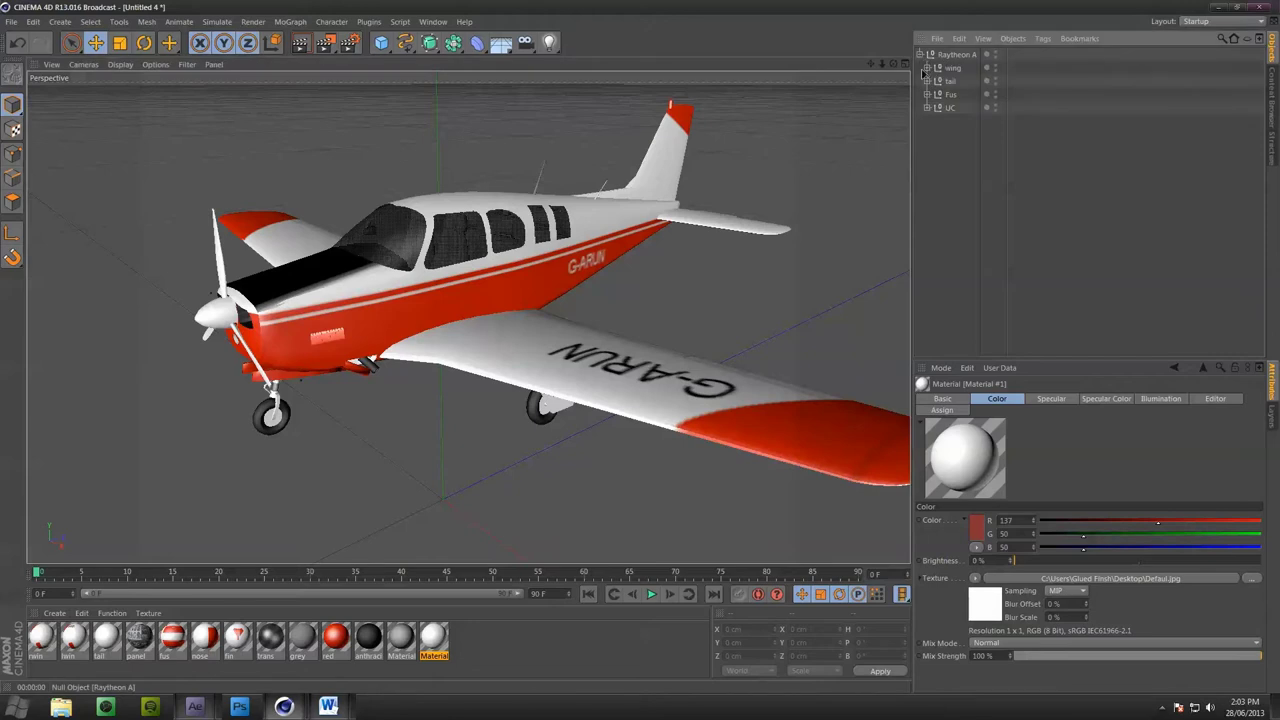
click(215, 258)
alt+drag(270, 257, 524, 277)
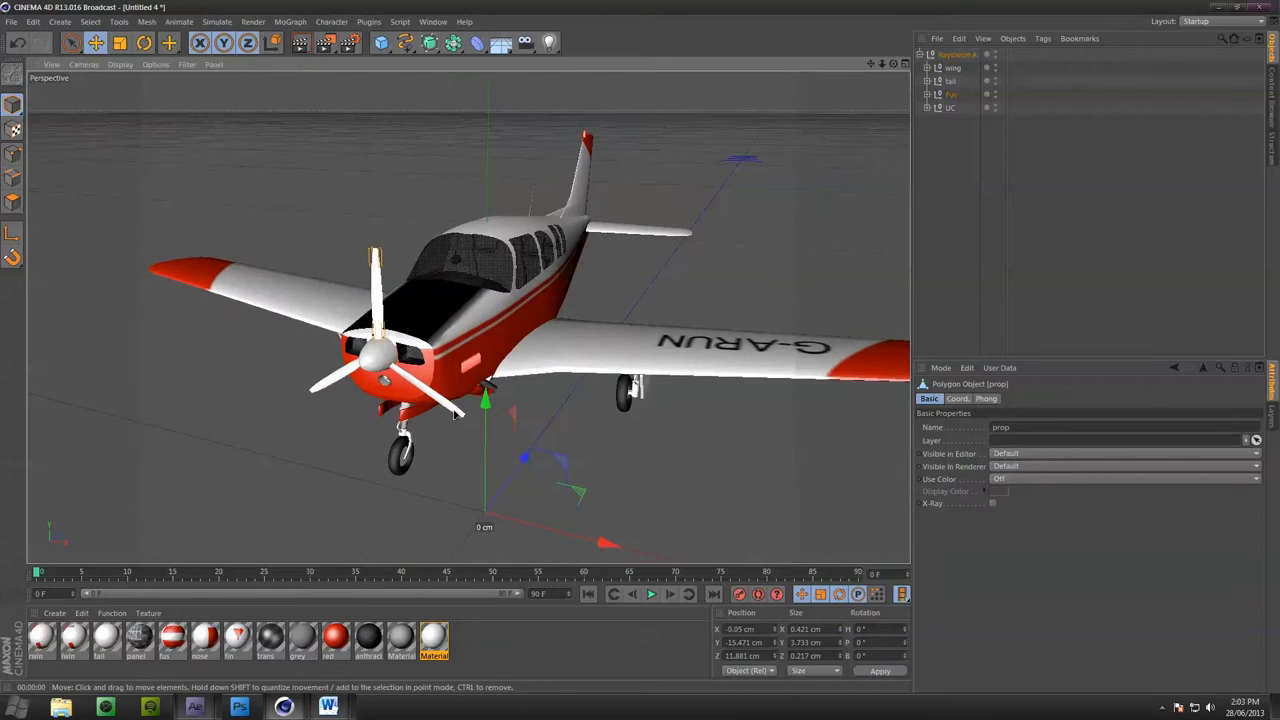
shift+click(327, 388)
shift+click(456, 411)
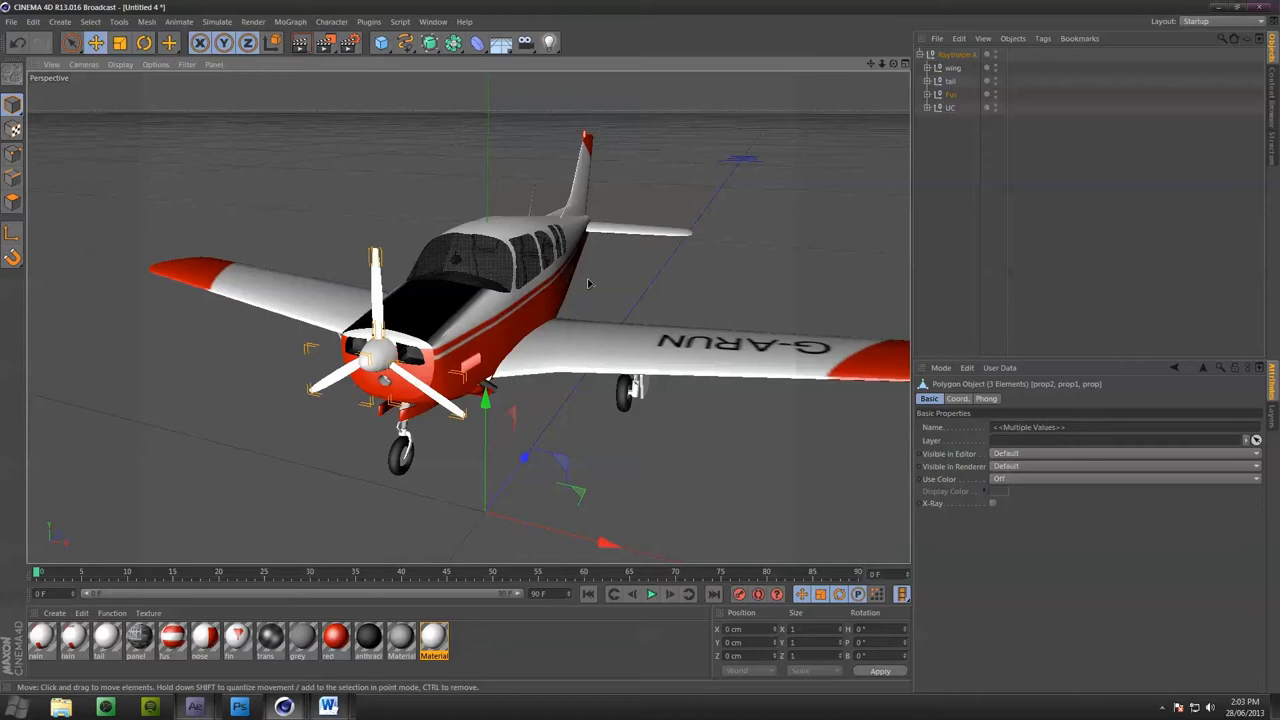
click(926, 95)
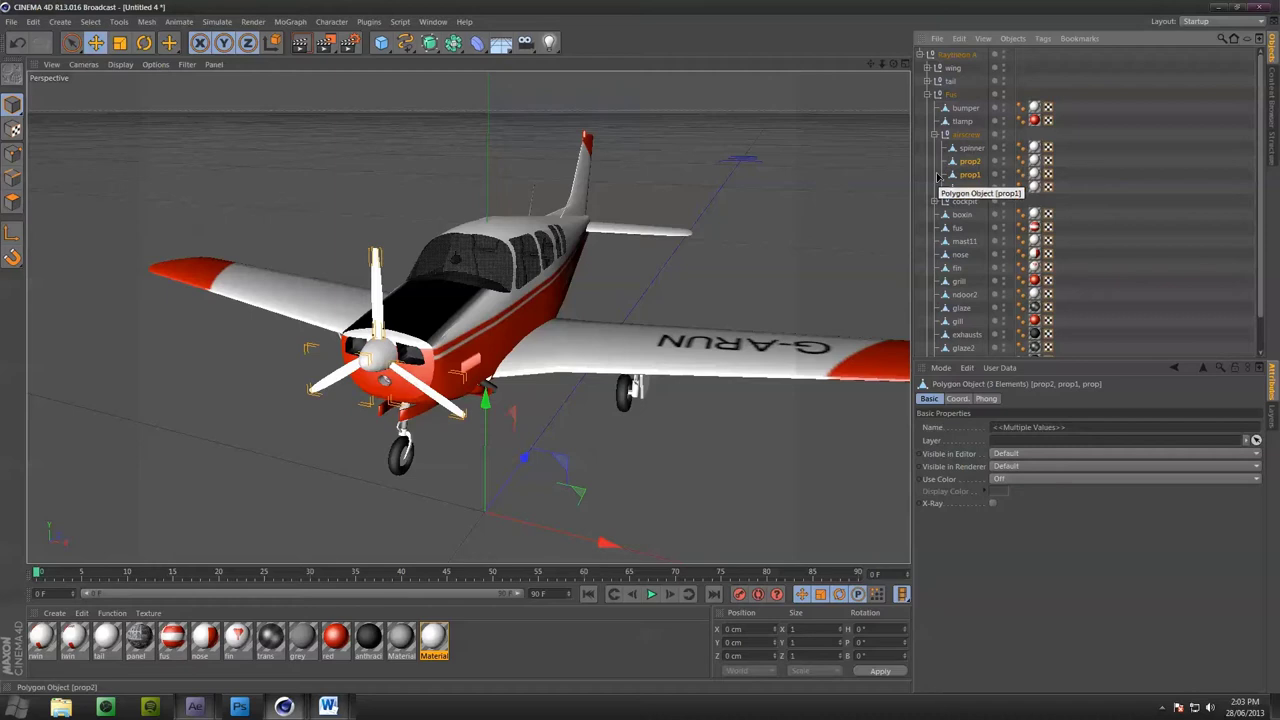
alt+drag(511, 298, 480, 300)
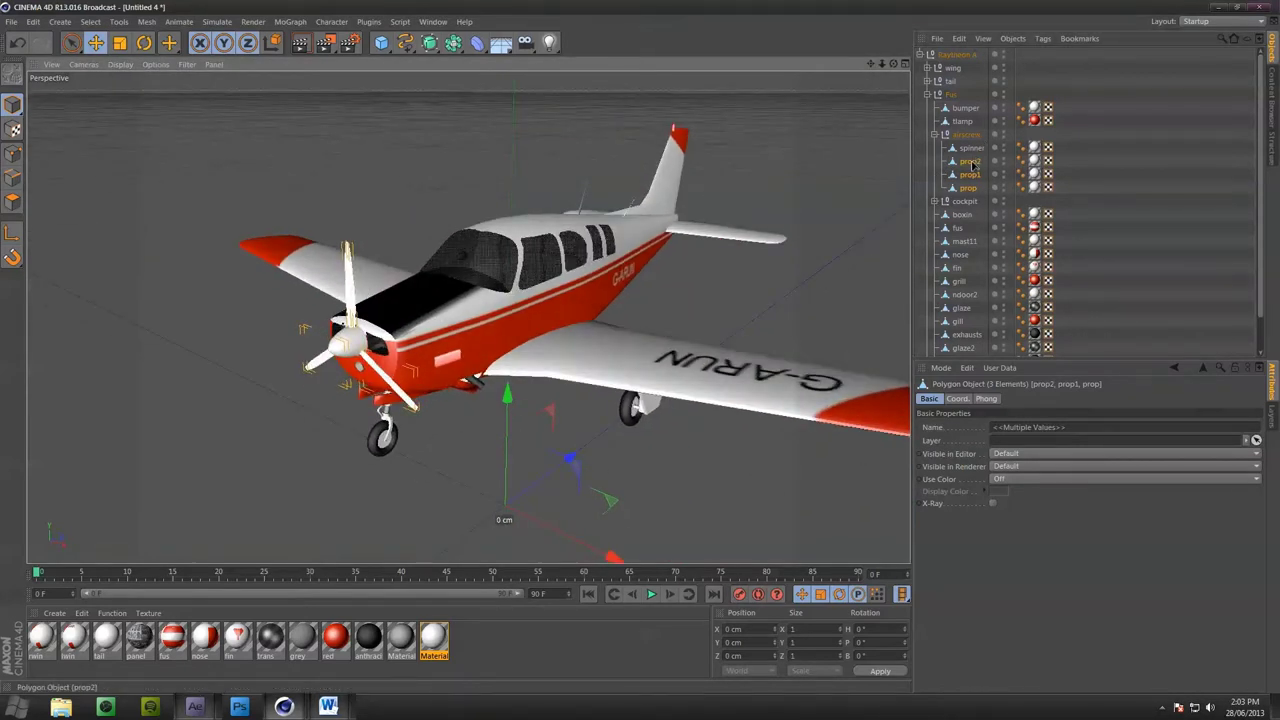
drag(971, 166, 945, 64)
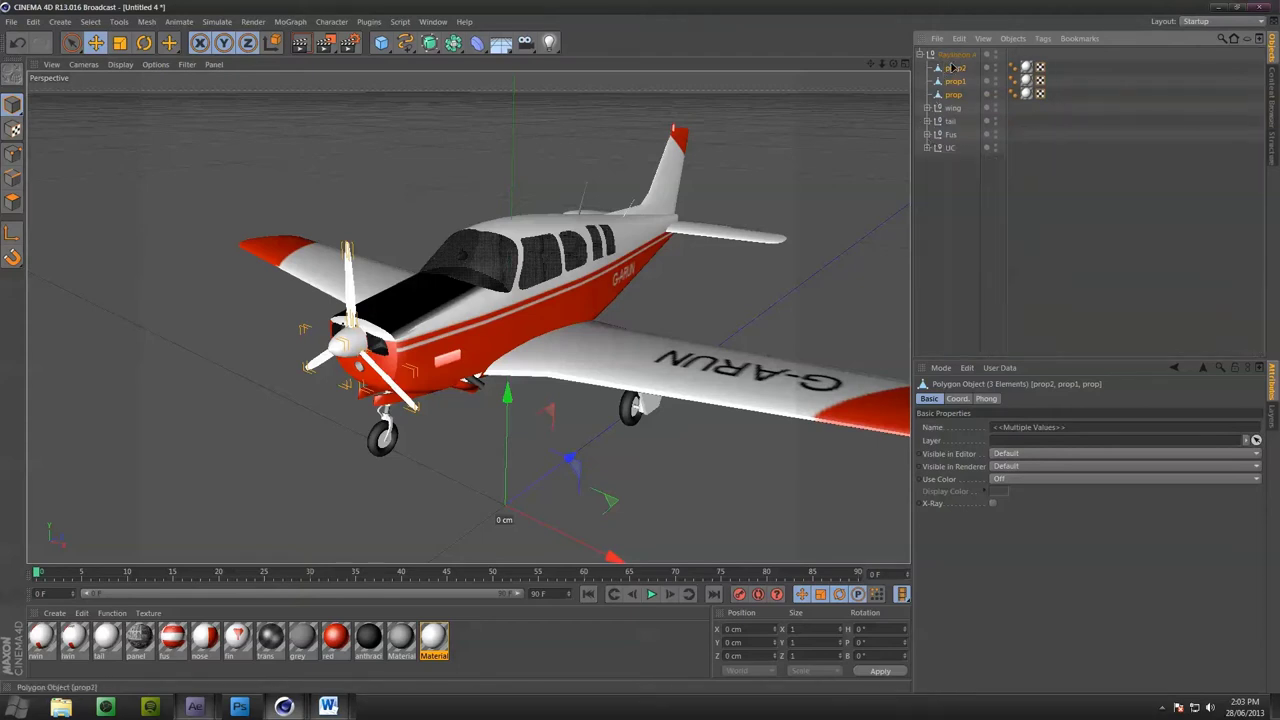
Merge prop, prop1 and prop2 with Connect Objects + Delete and try rotating the merged blades around their bank axis
click(952, 68)
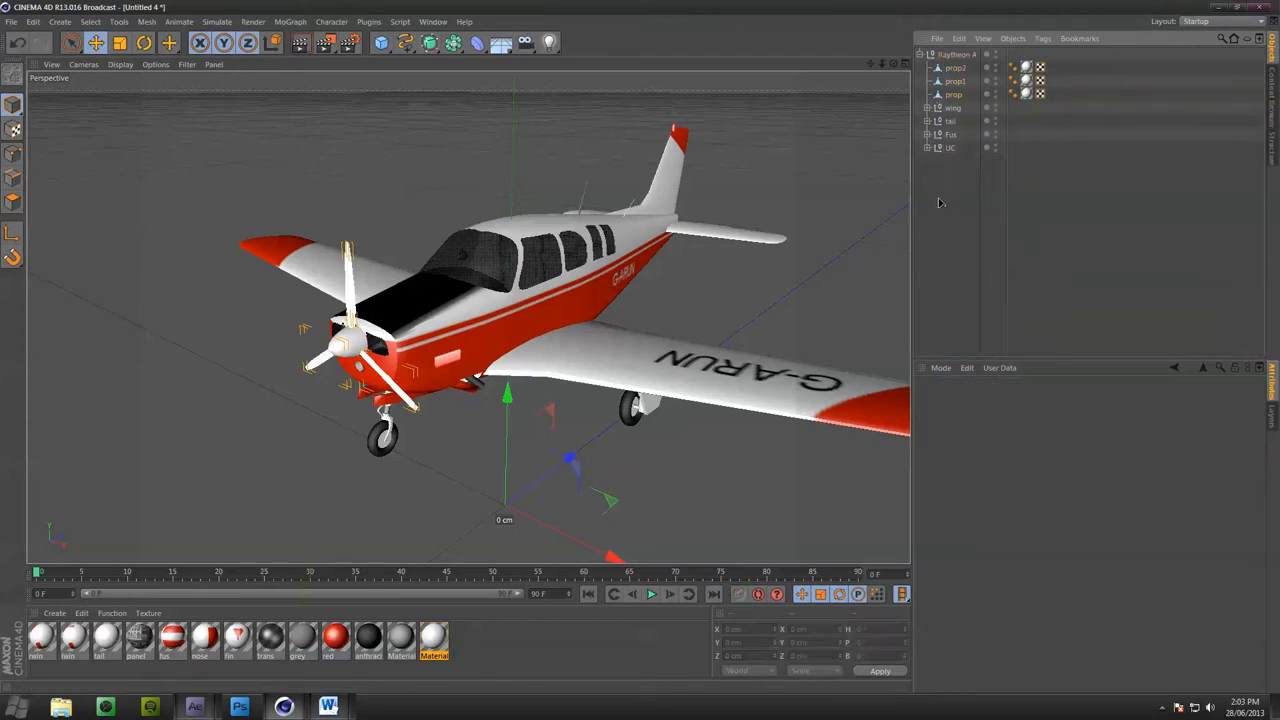
shift+click(954, 94)
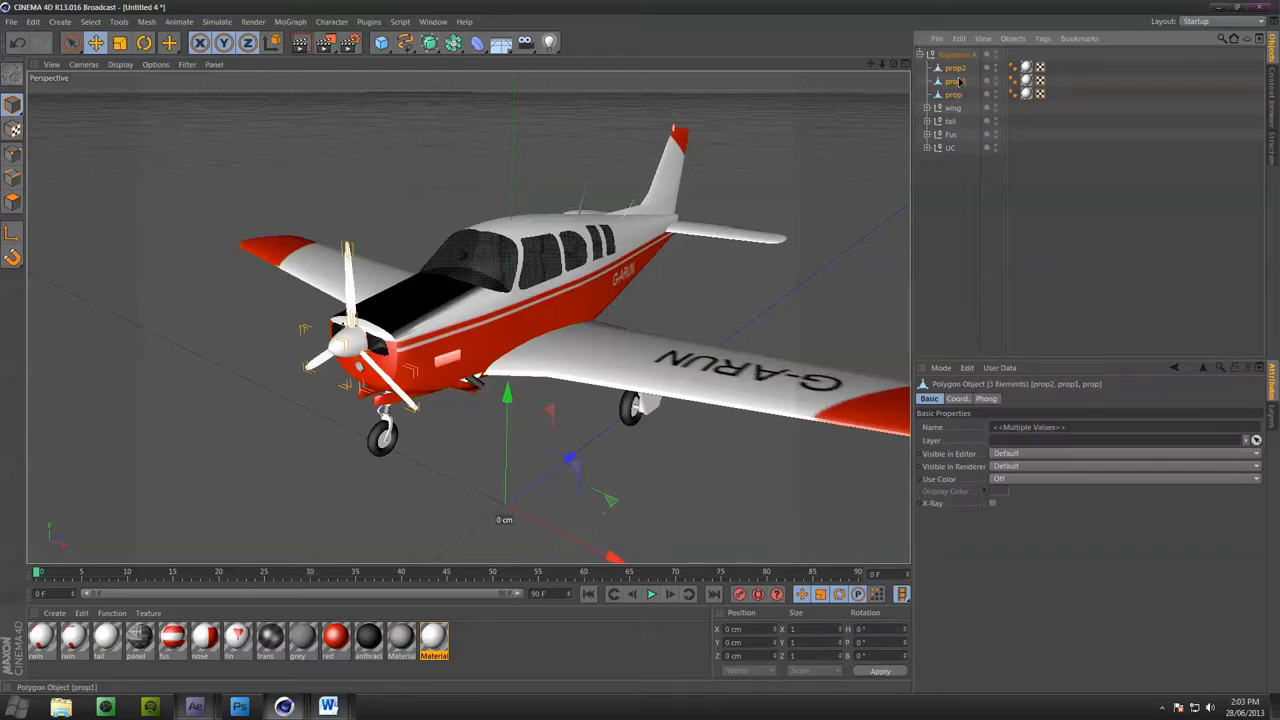
right_click(958, 80)
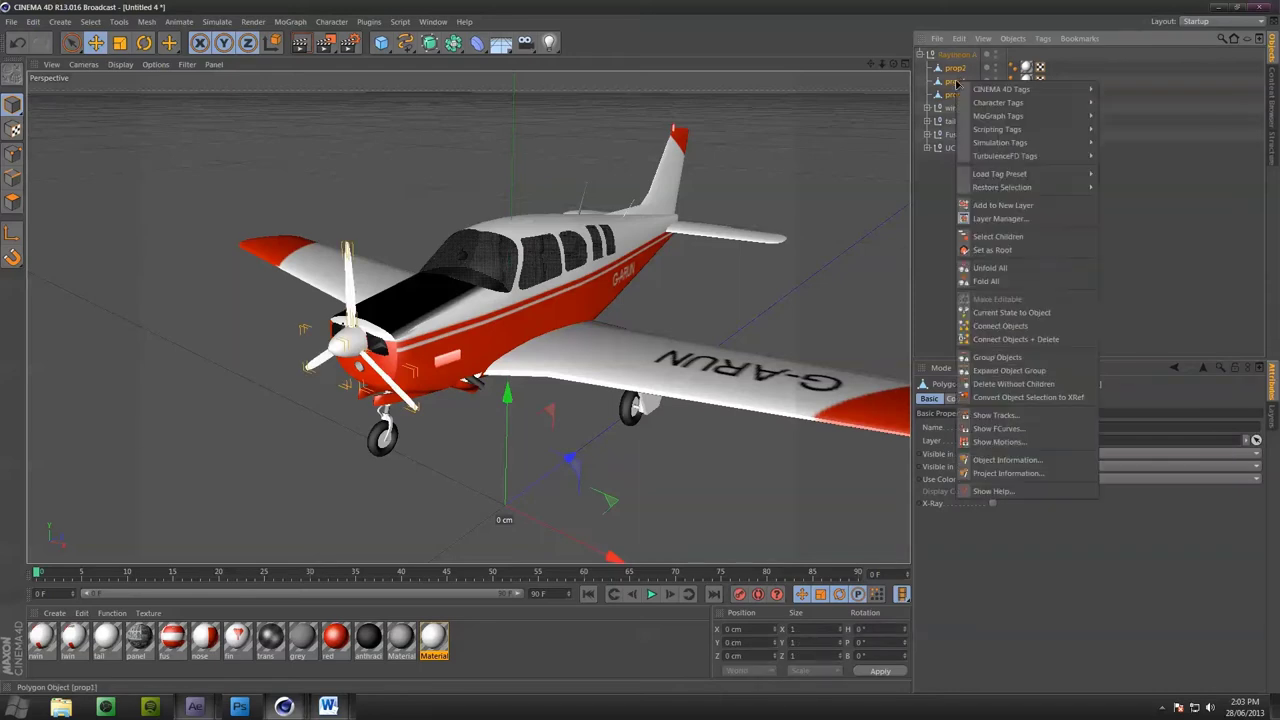
click(1022, 341)
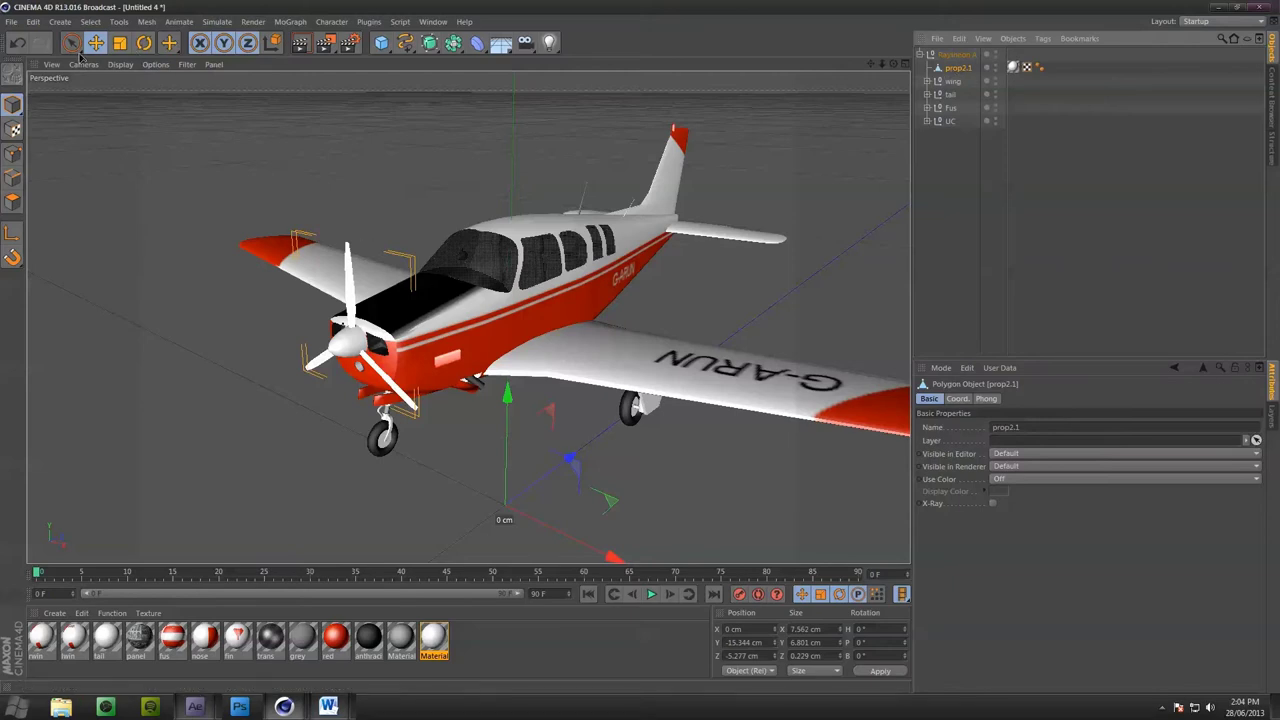
click(144, 42)
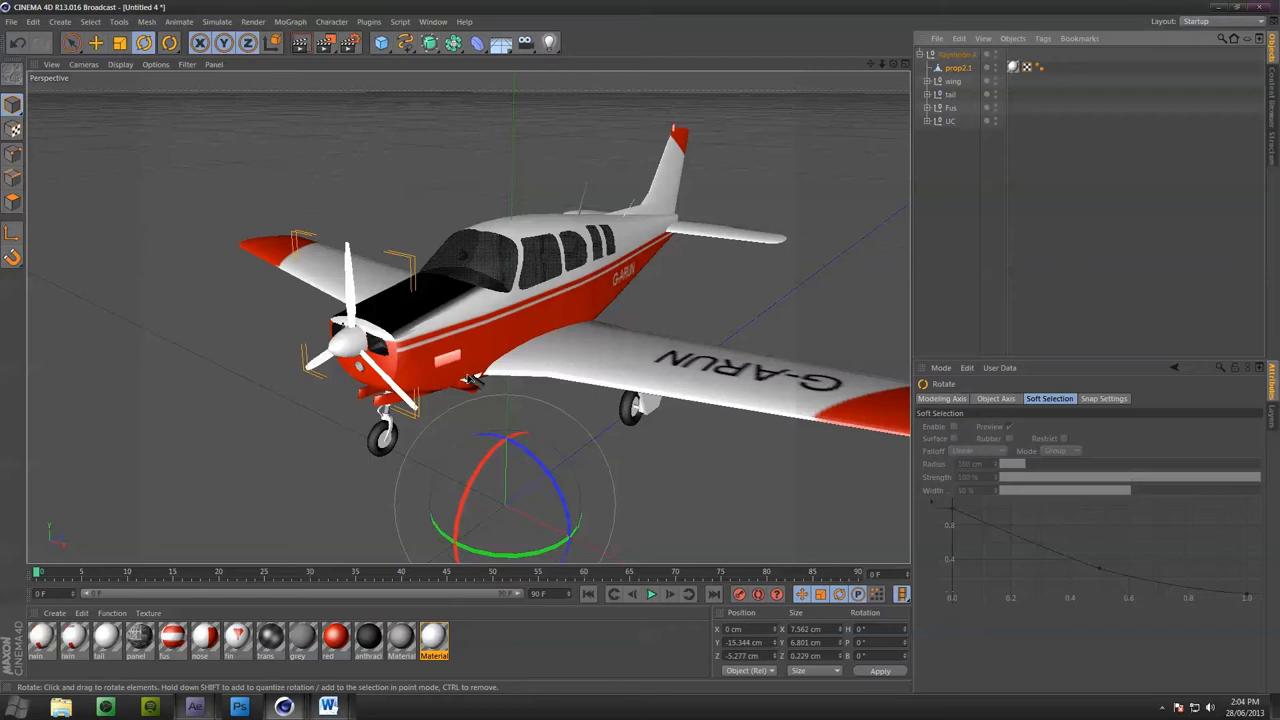
drag(560, 470, 516, 488)
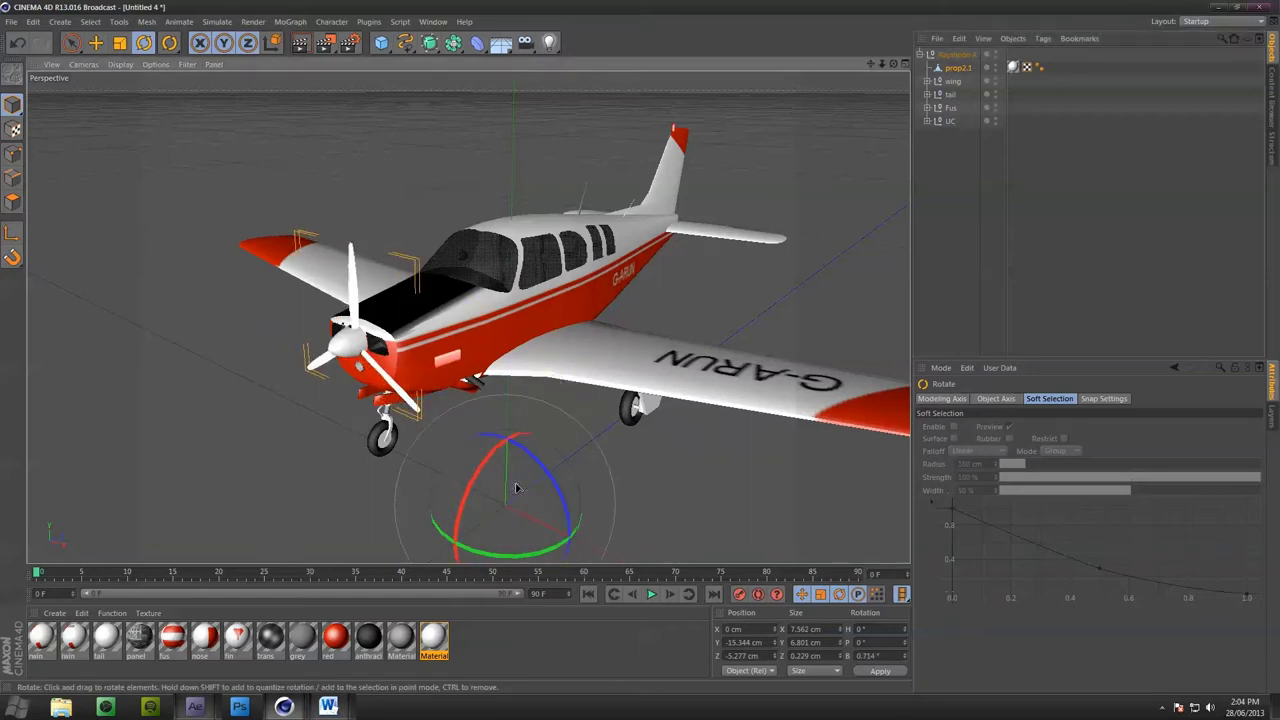
Undo the blade rotation, the merge and the move out of the airscrew group
key(ctrl+z)
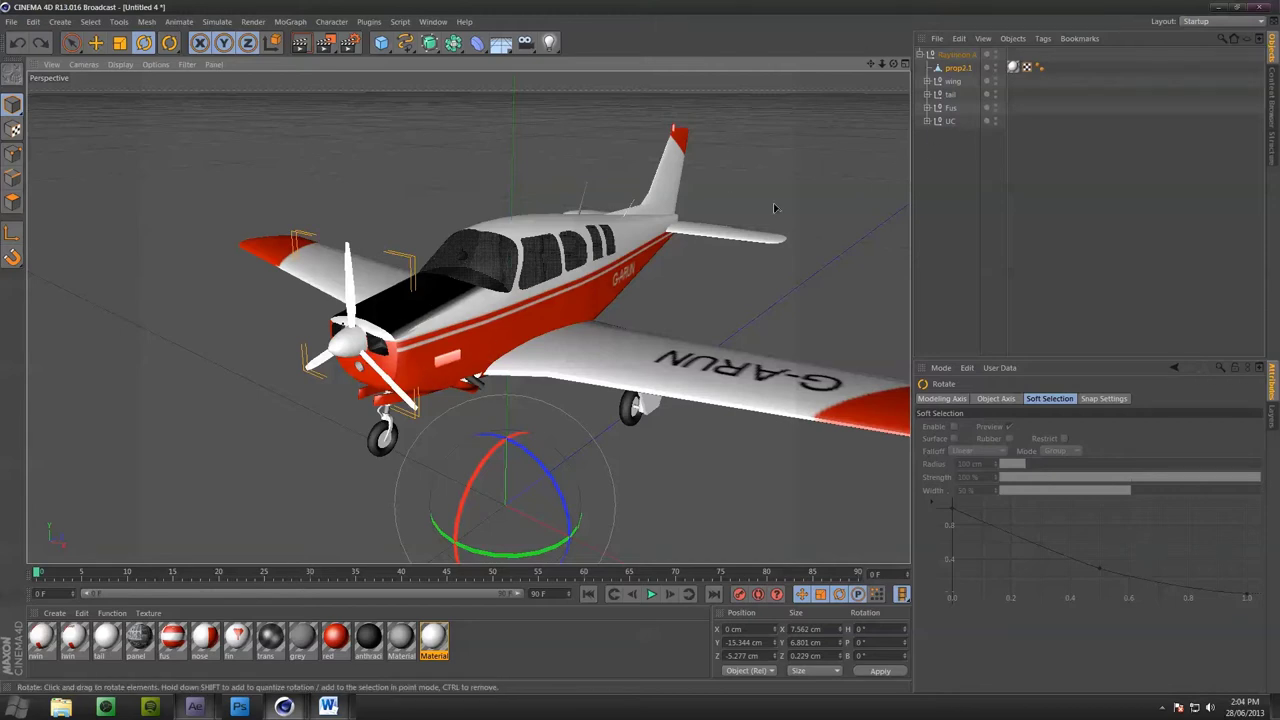
key(ctrl+z)
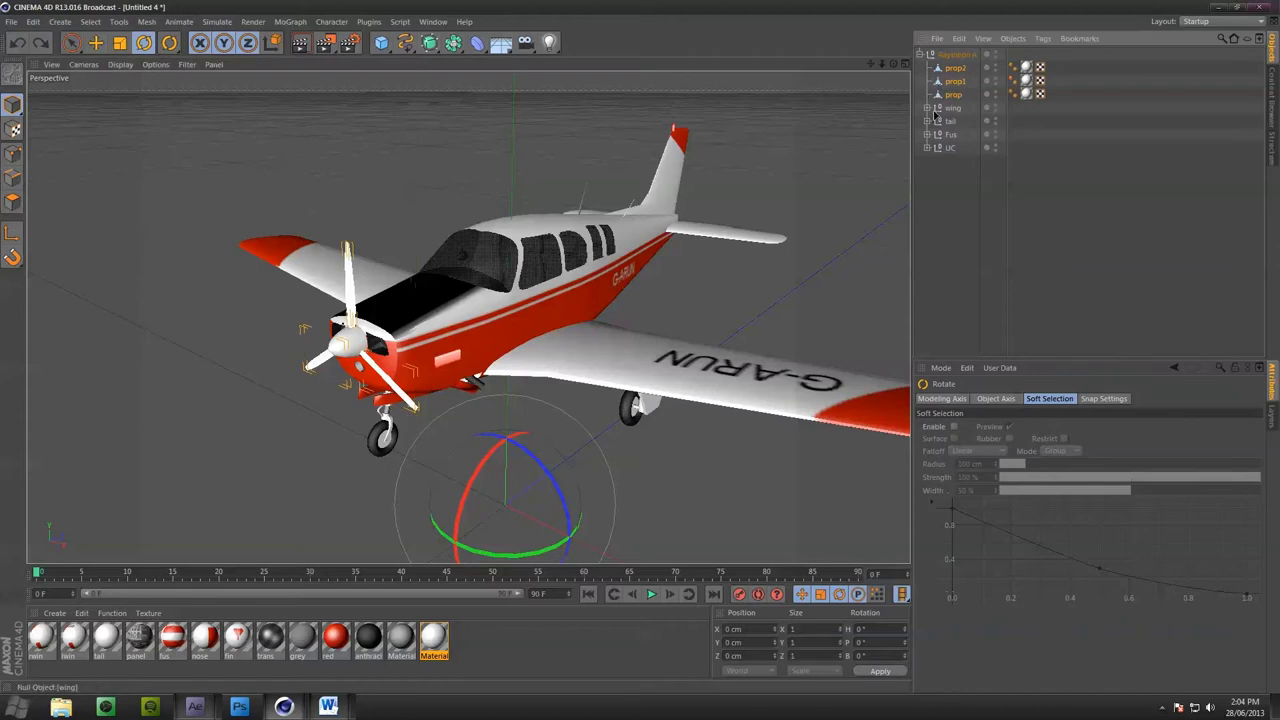
key(ctrl+z)
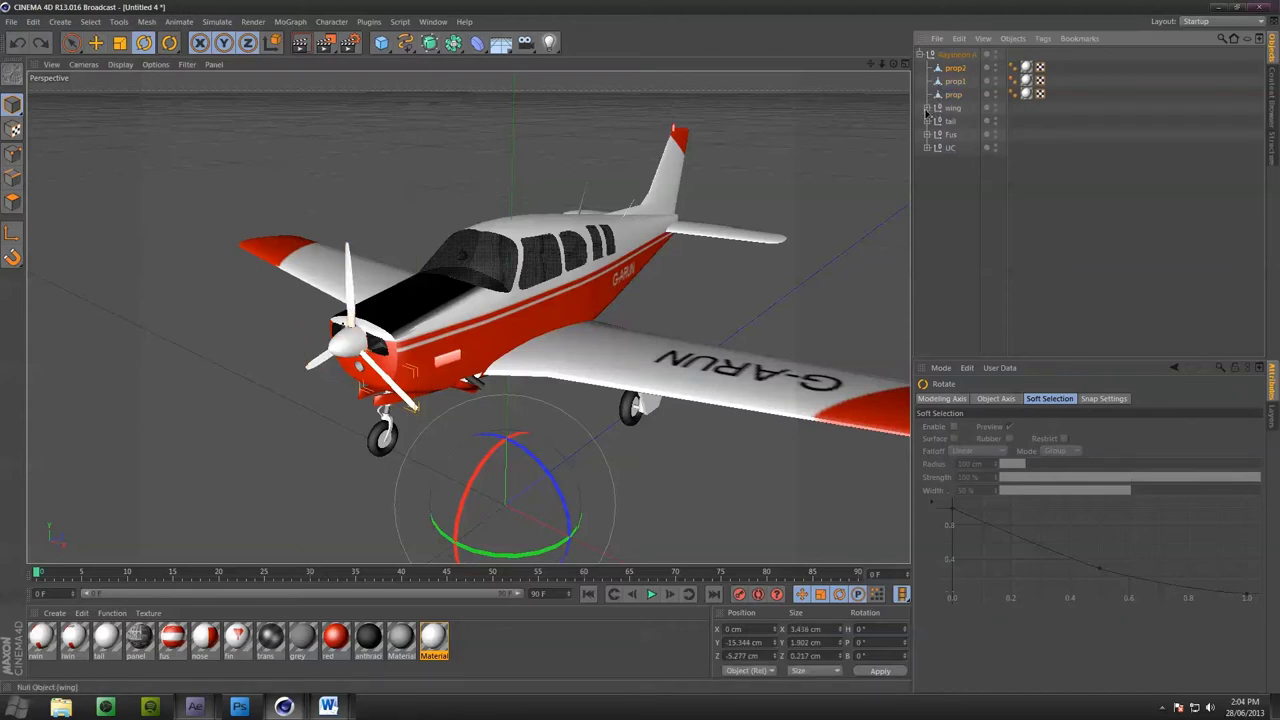
key(ctrl+z)
key(ctrl+z)
key(ctrl+z)
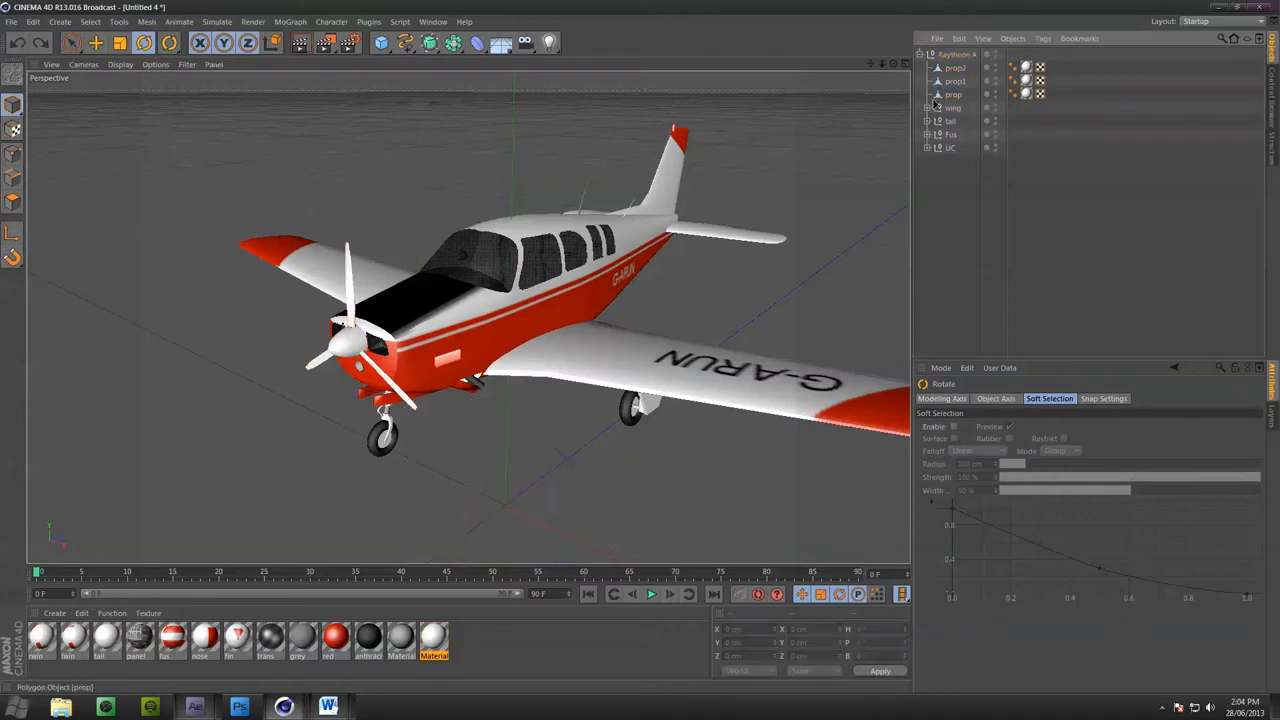
Move the whole airscrew group out of the Fus group to directly under the plane's root null
click(927, 94)
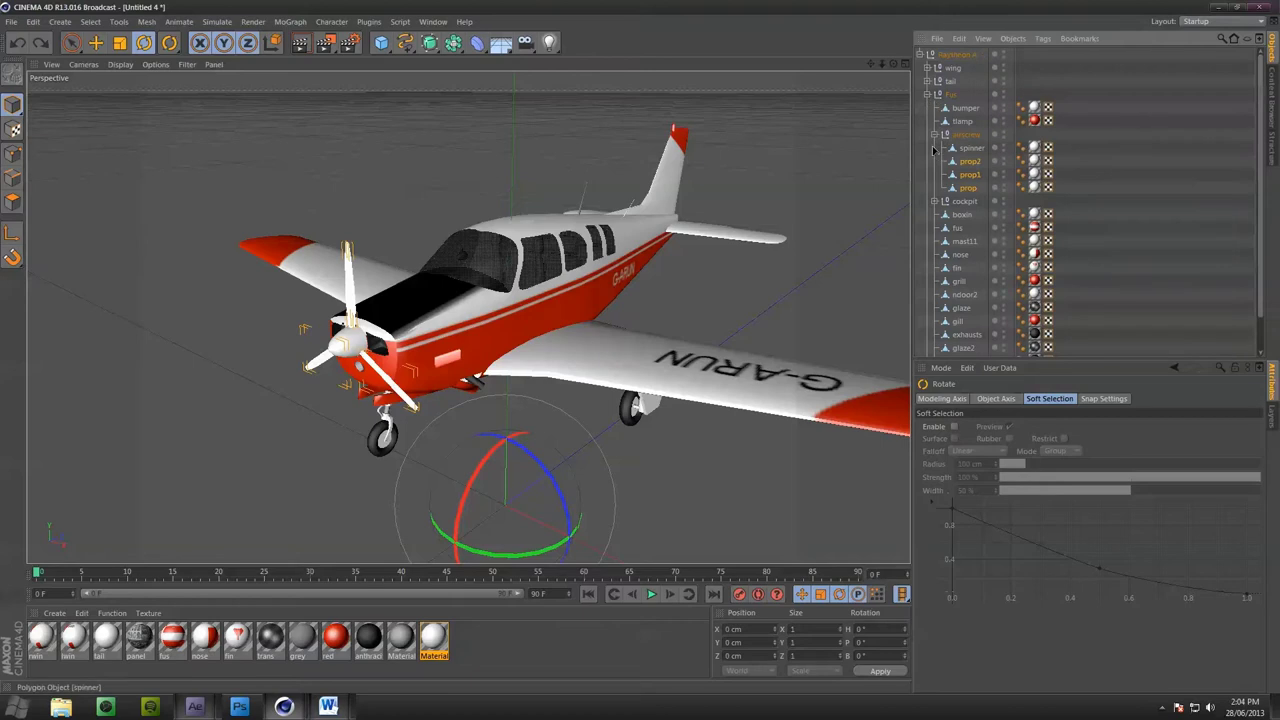
click(934, 134)
click(964, 134)
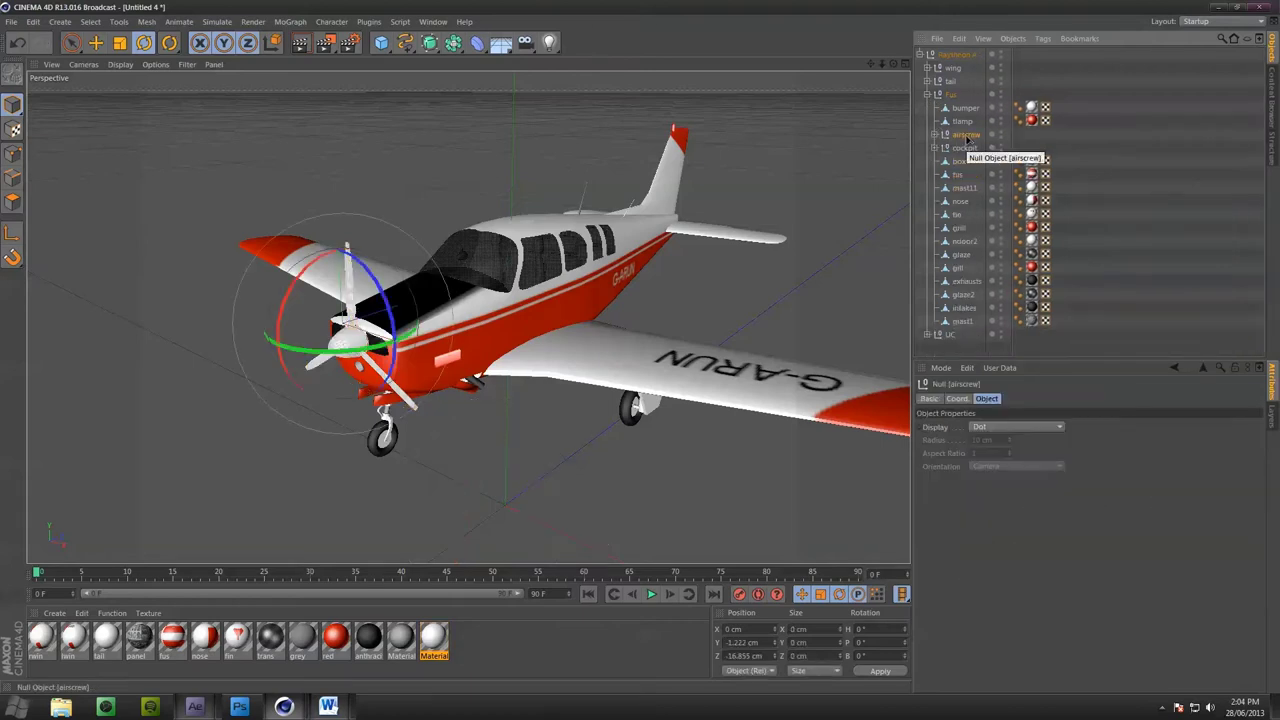
drag(964, 141, 932, 67)
click(927, 107)
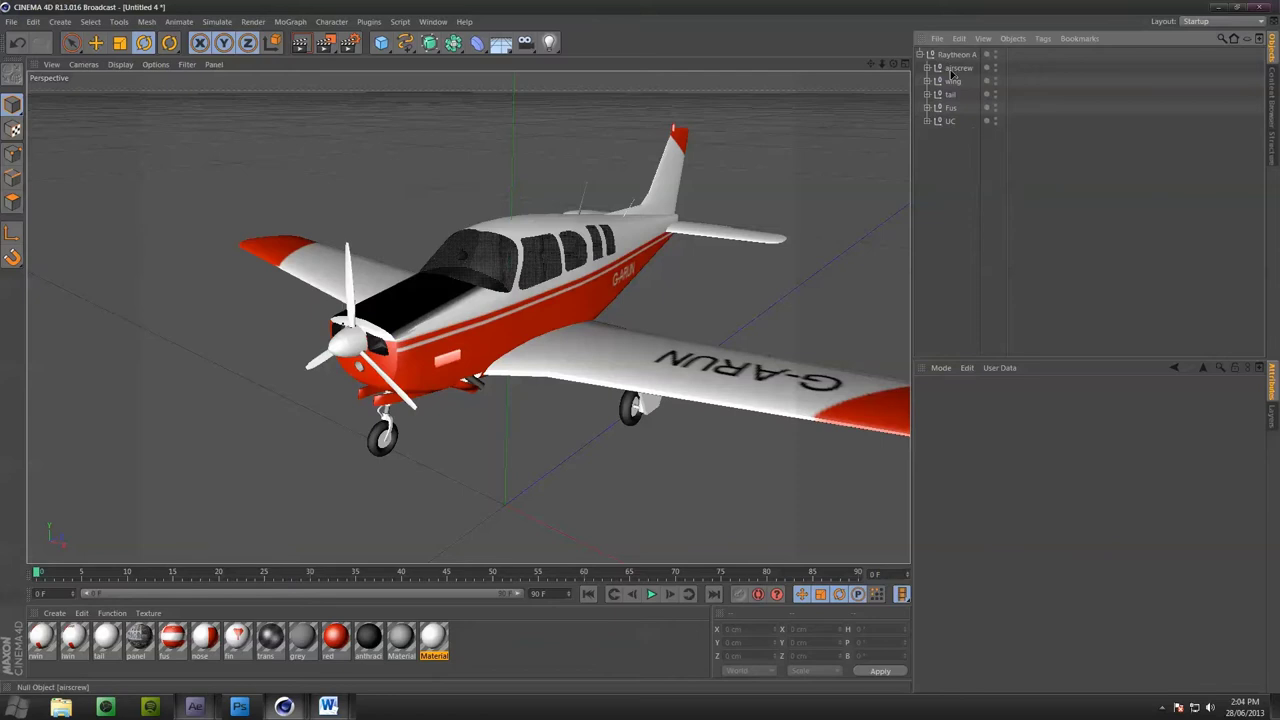
Try Current State to Object on the airscrew group, compare both airscrew groups' contents and delete the duplicate
right_click(955, 68)
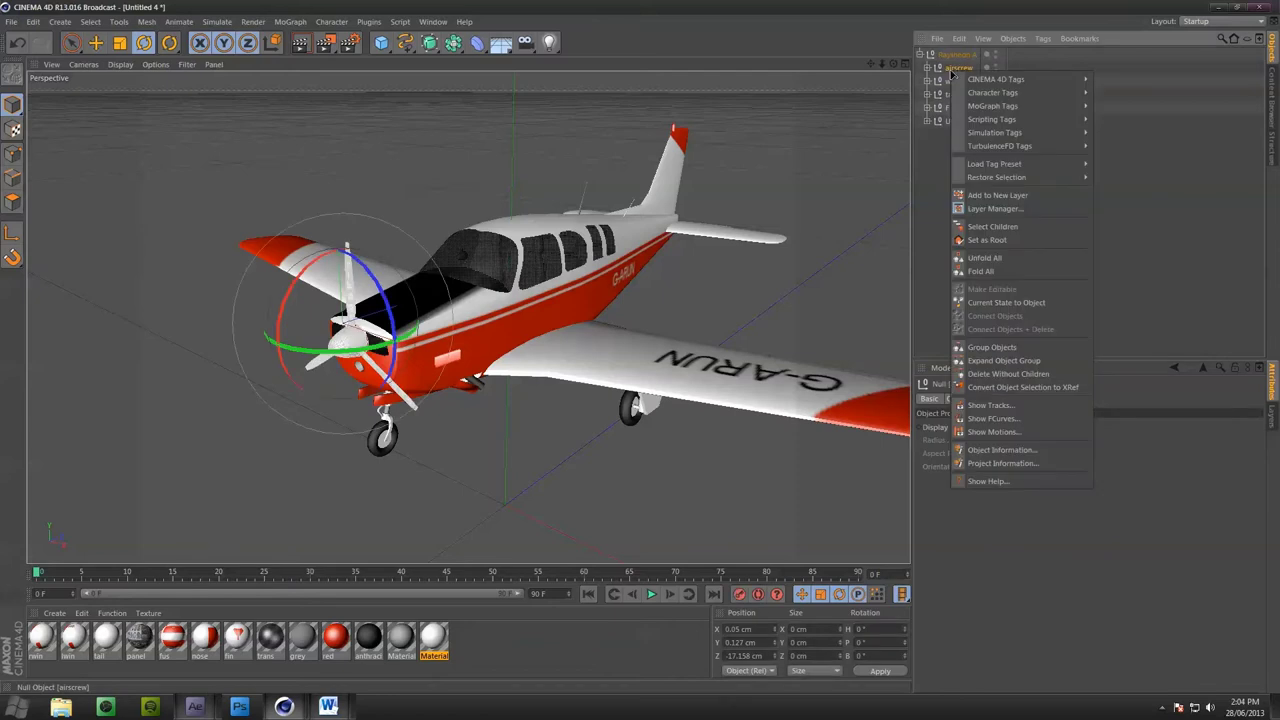
click(1005, 303)
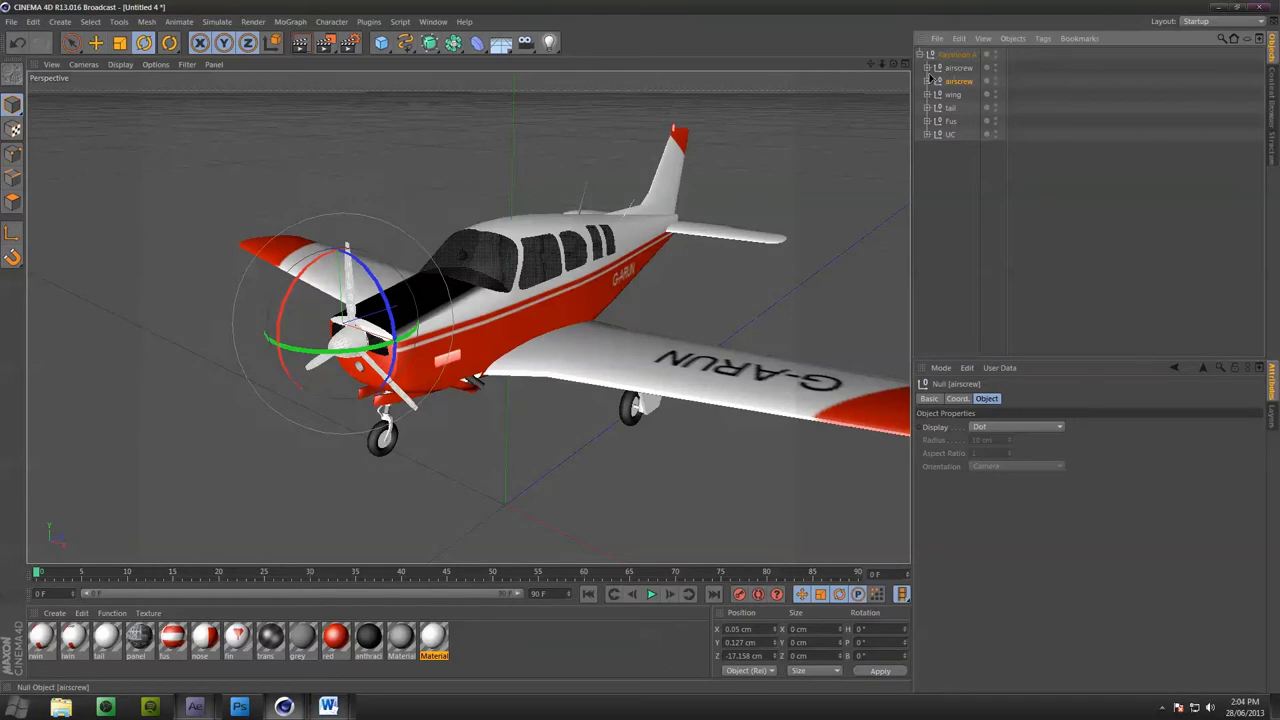
click(931, 81)
click(928, 81)
click(928, 81)
click(928, 68)
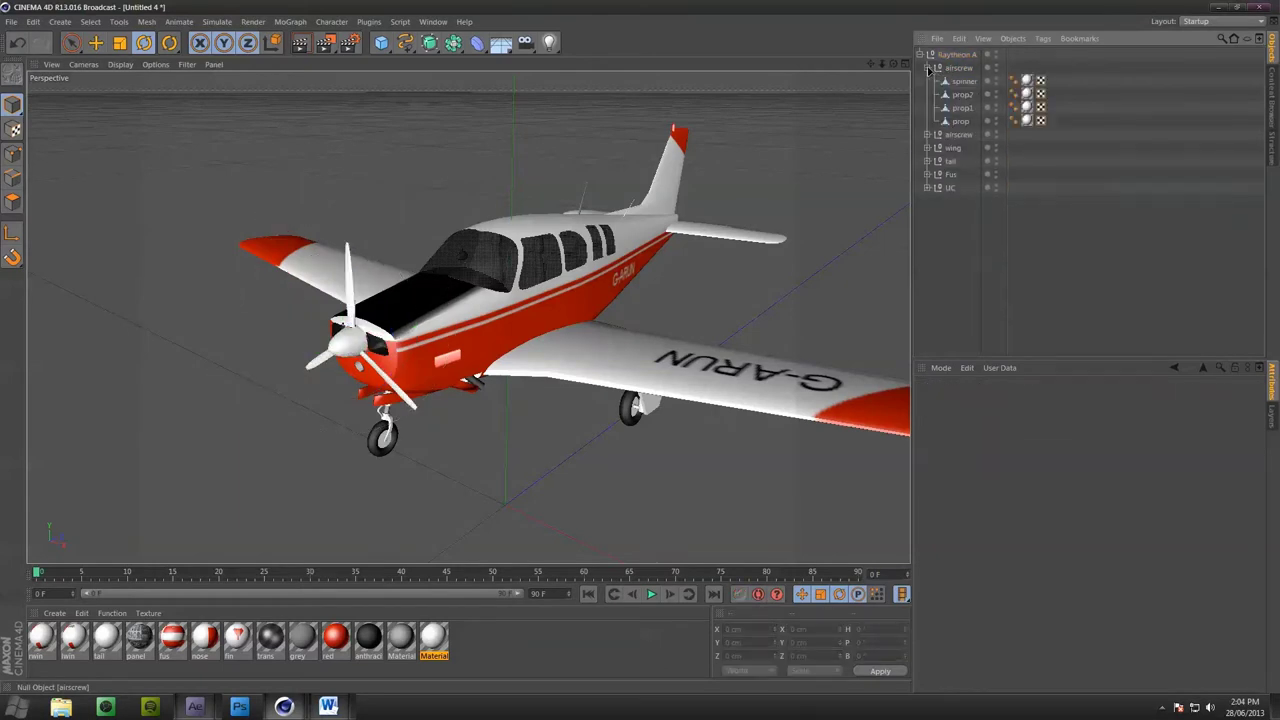
click(928, 68)
click(966, 70)
key(Delete)
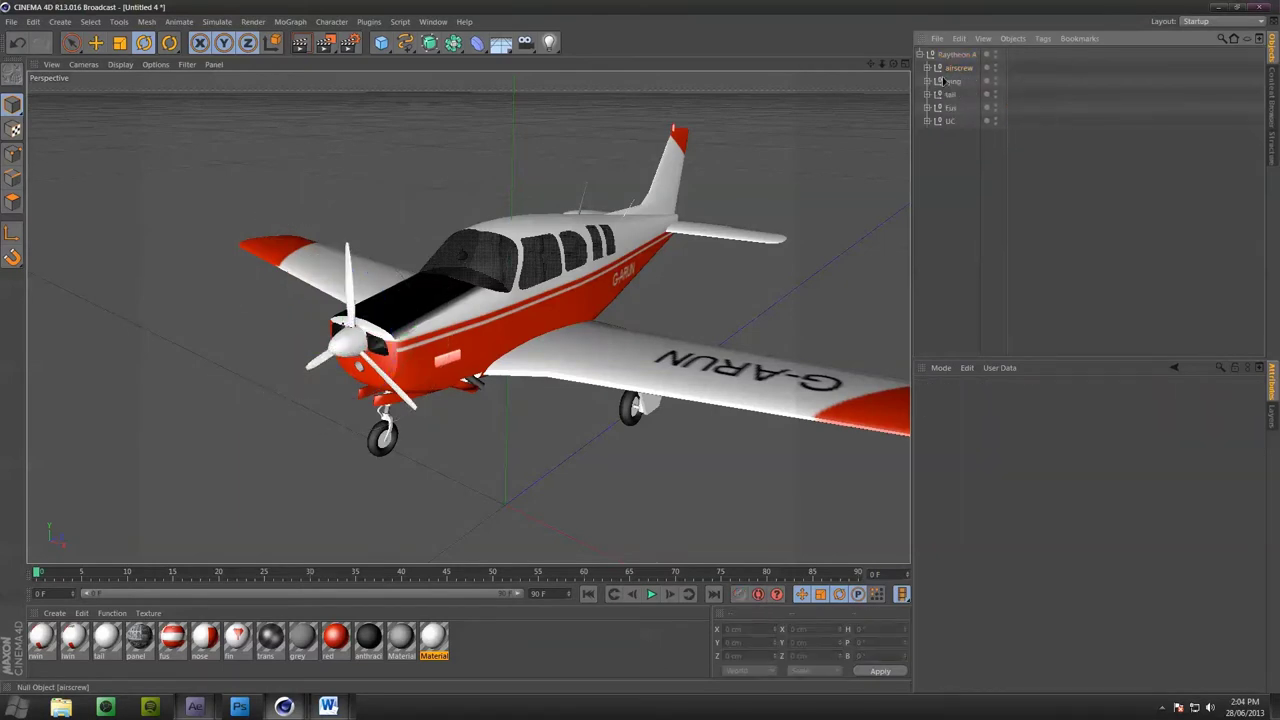
Merge the spinner and three blades inside the airscrew group with Connect Objects + Delete, and select the collapsed group
click(927, 68)
click(962, 81)
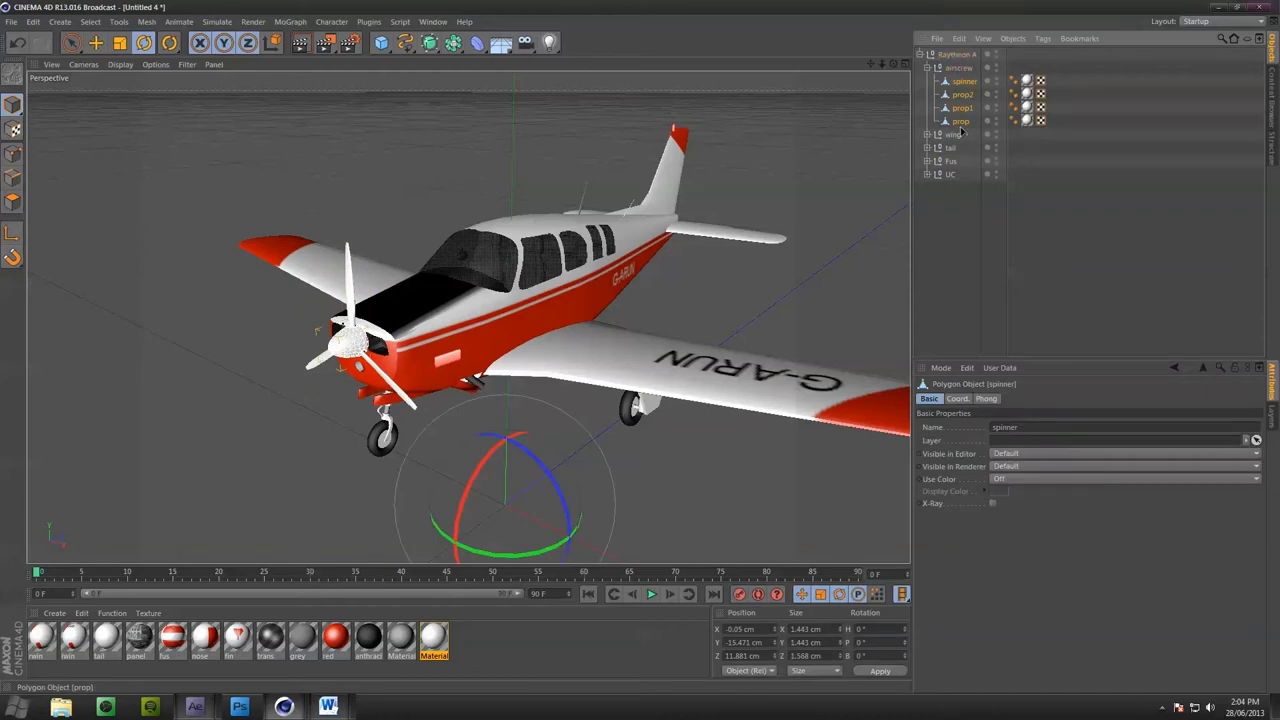
shift+click(960, 121)
right_click(962, 106)
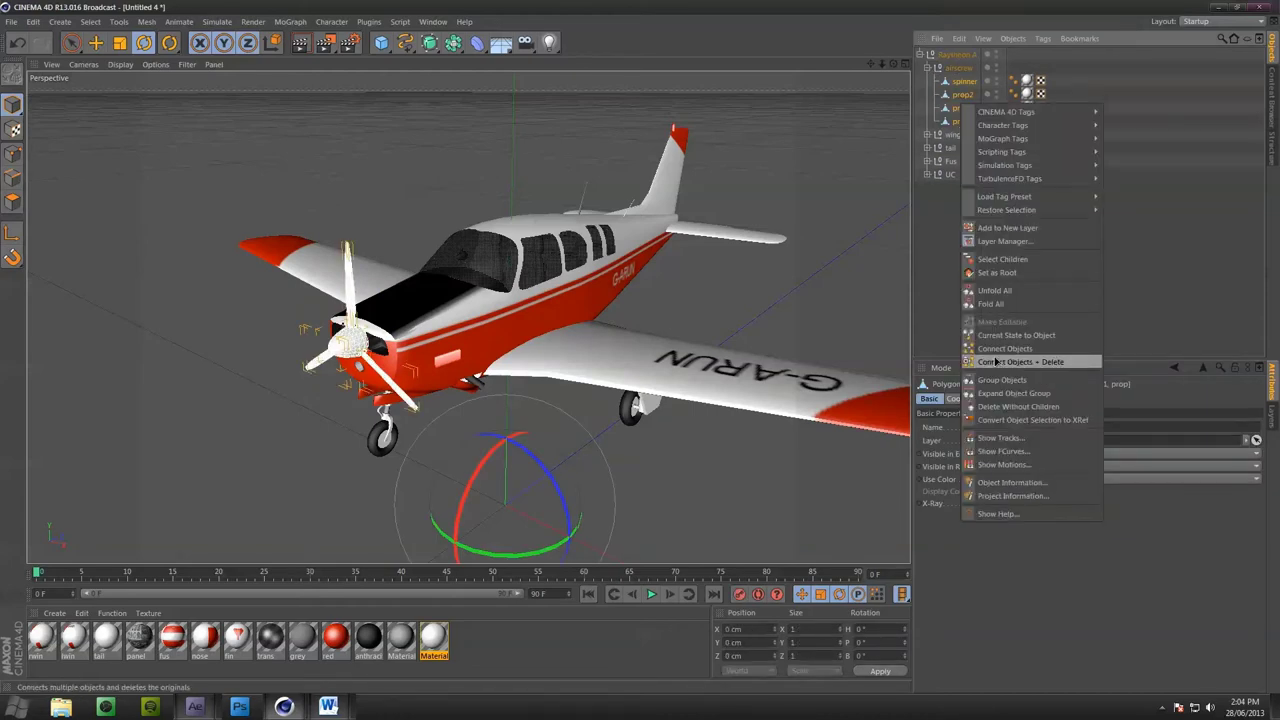
click(998, 362)
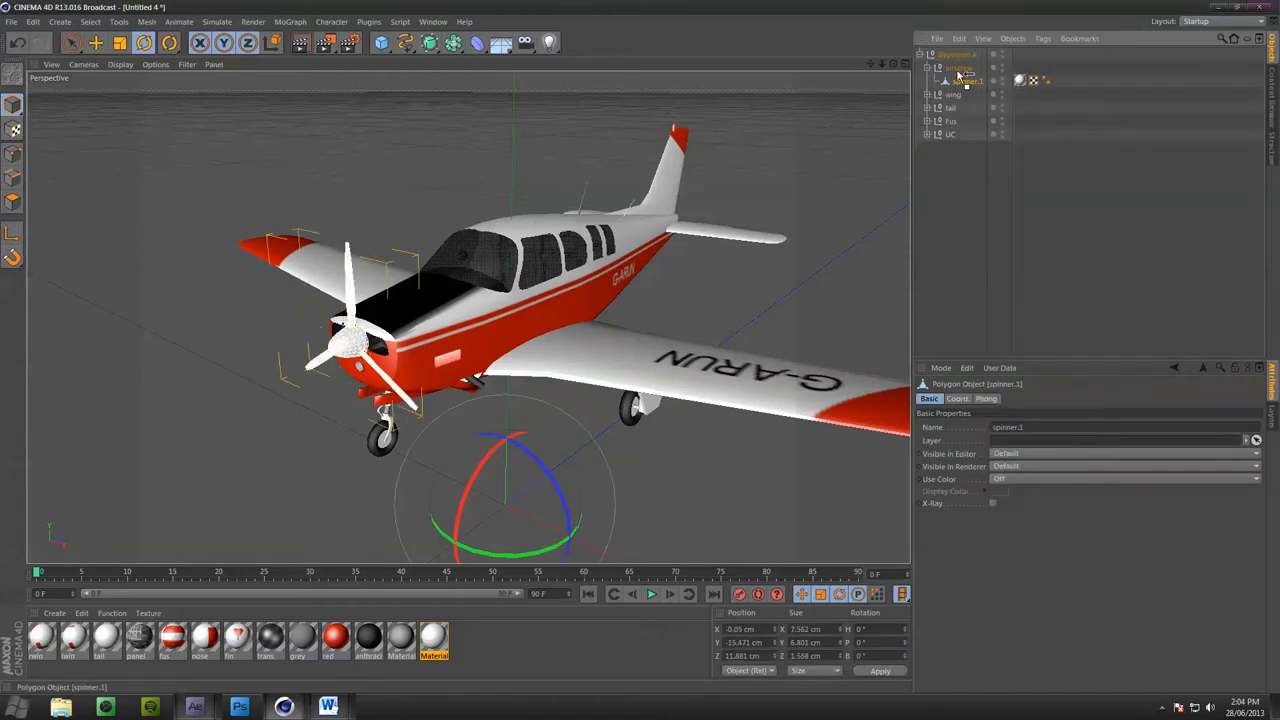
click(927, 67)
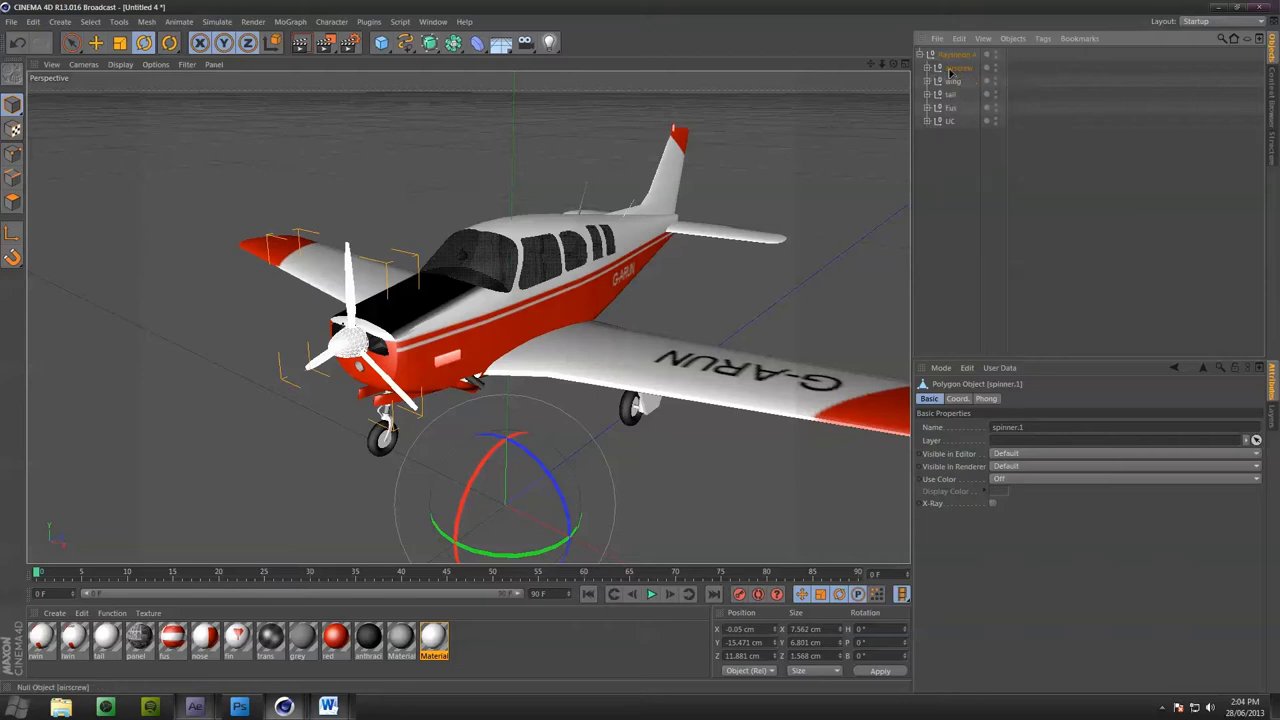
click(958, 67)
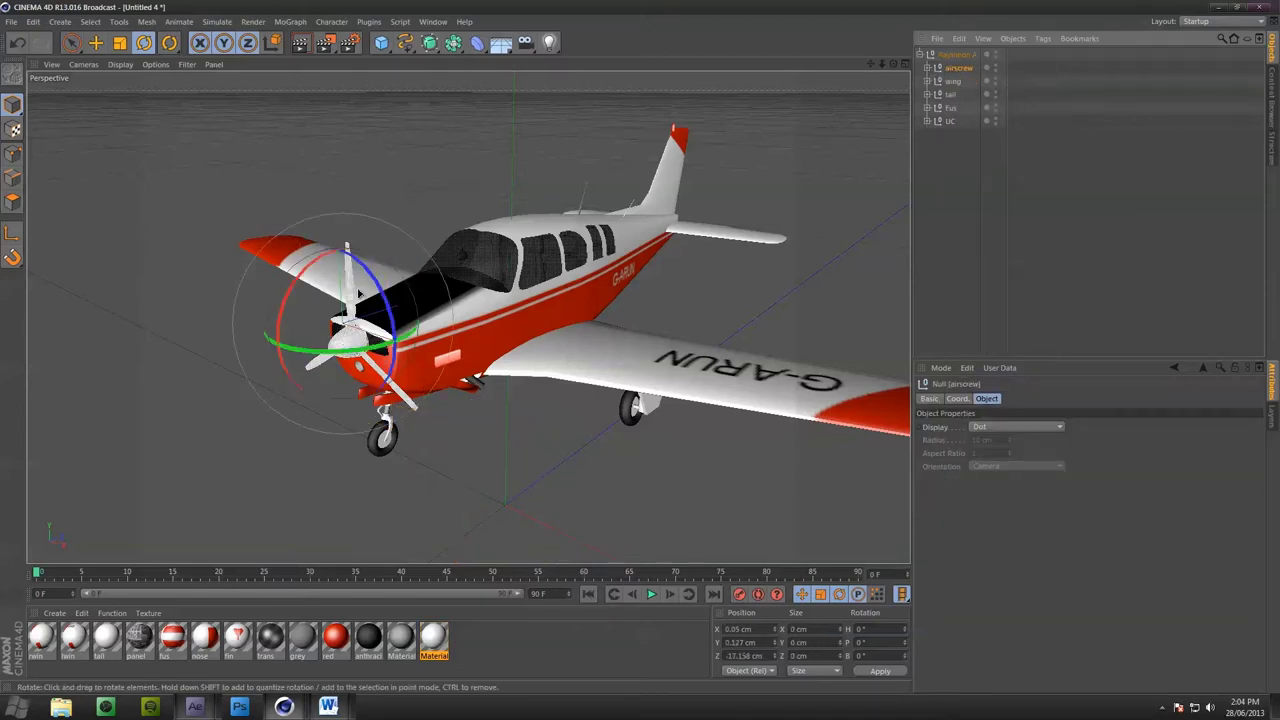
Try rotating the airscrew group about its current axis and undo the rotation
drag(358, 292, 318, 232)
key(ctrl+z)
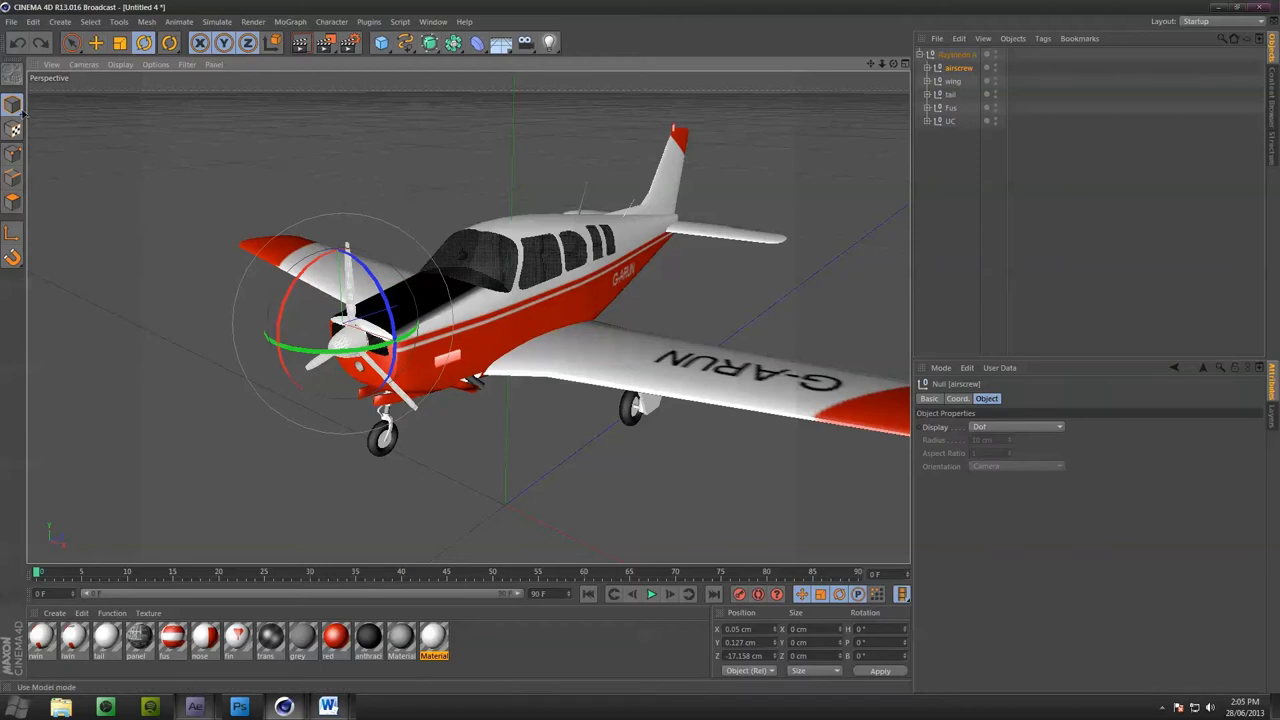
Enable axis modification and lower the airscrew group's axis to the spinner, at about Y -0.841 cm
click(12, 232)
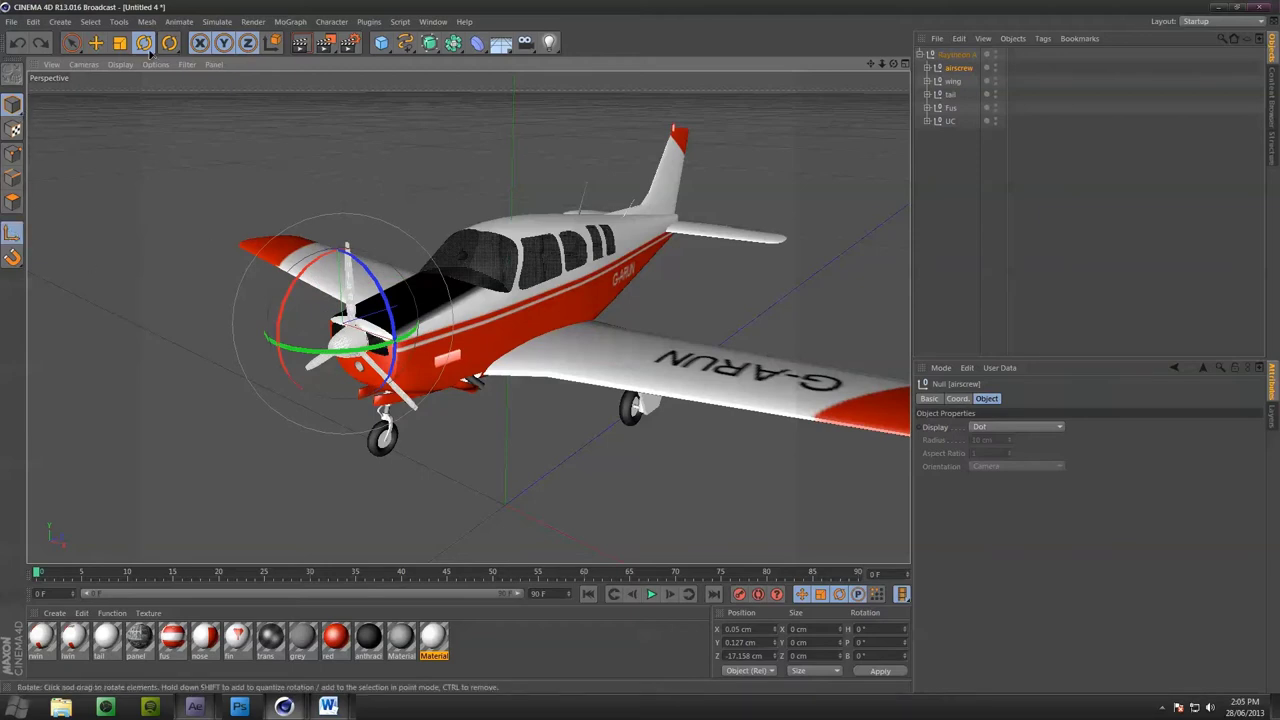
key(e)
alt+middle_drag(218, 328, 271, 334)
alt+right_drag(385, 362, 464, 328)
alt+drag(464, 328, 436, 309)
Center the airscrew group's axis on the spinner in the front view, at X 0 cm and about Y -0.854 cm
middle_click(436, 330)
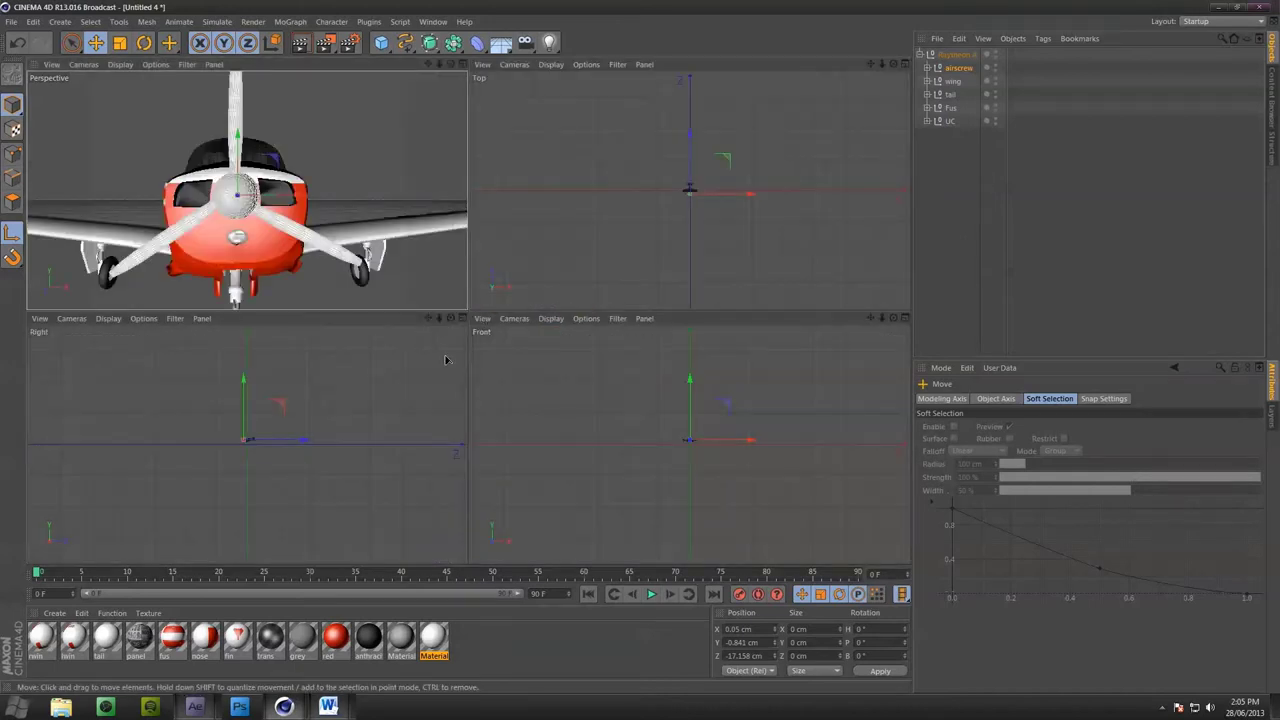
middle_click(636, 439)
scroll(463, 288, up, 4)
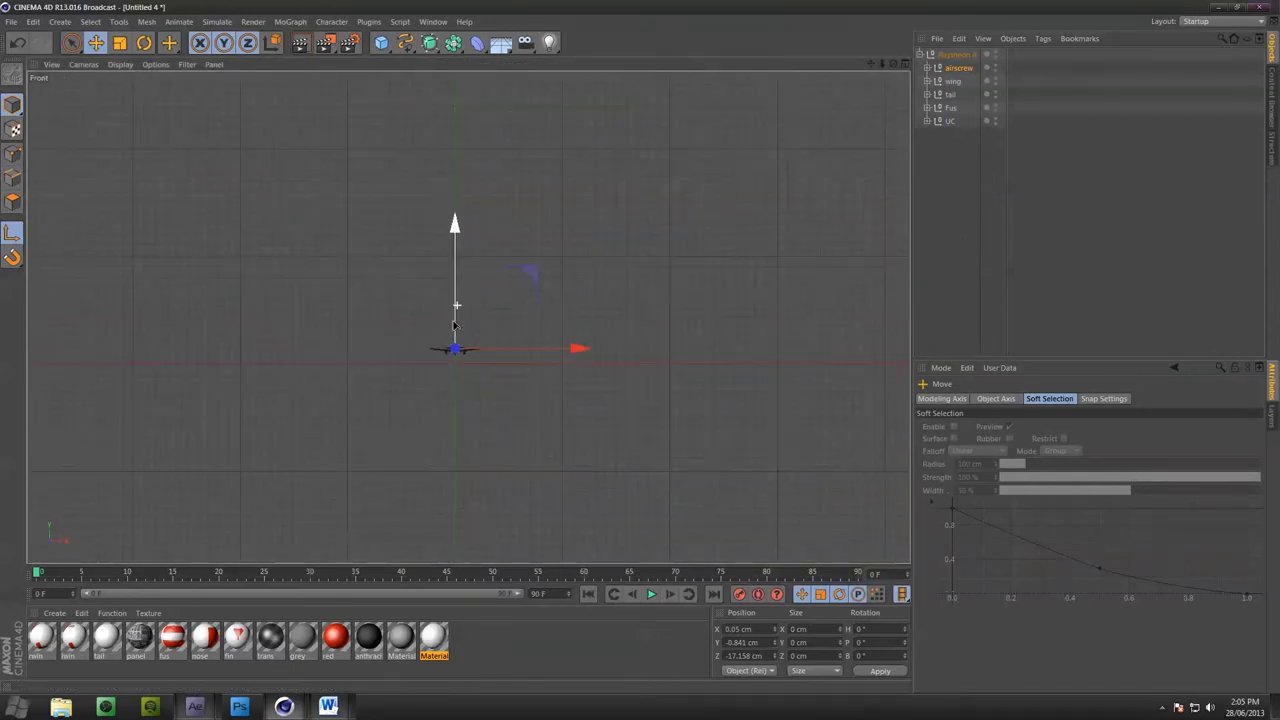
alt+right_drag(449, 355, 514, 190)
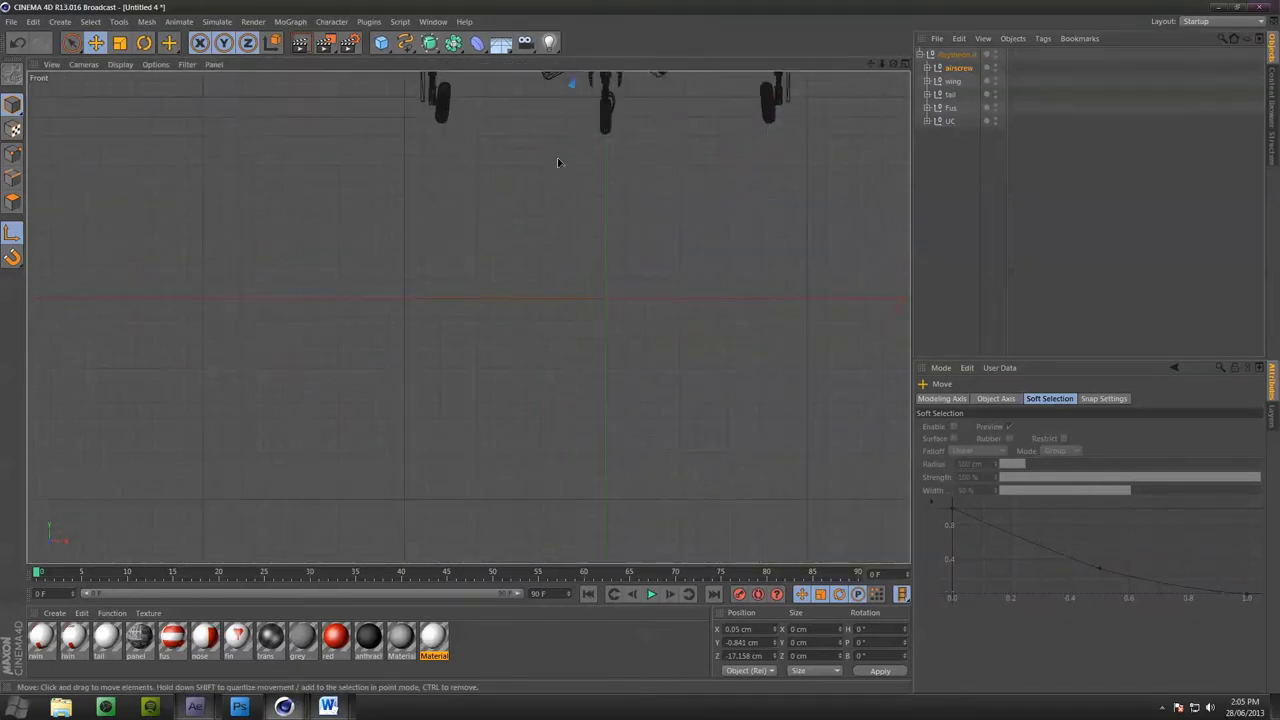
alt+middle_drag(560, 160, 482, 367)
scroll(481, 367, up, 10)
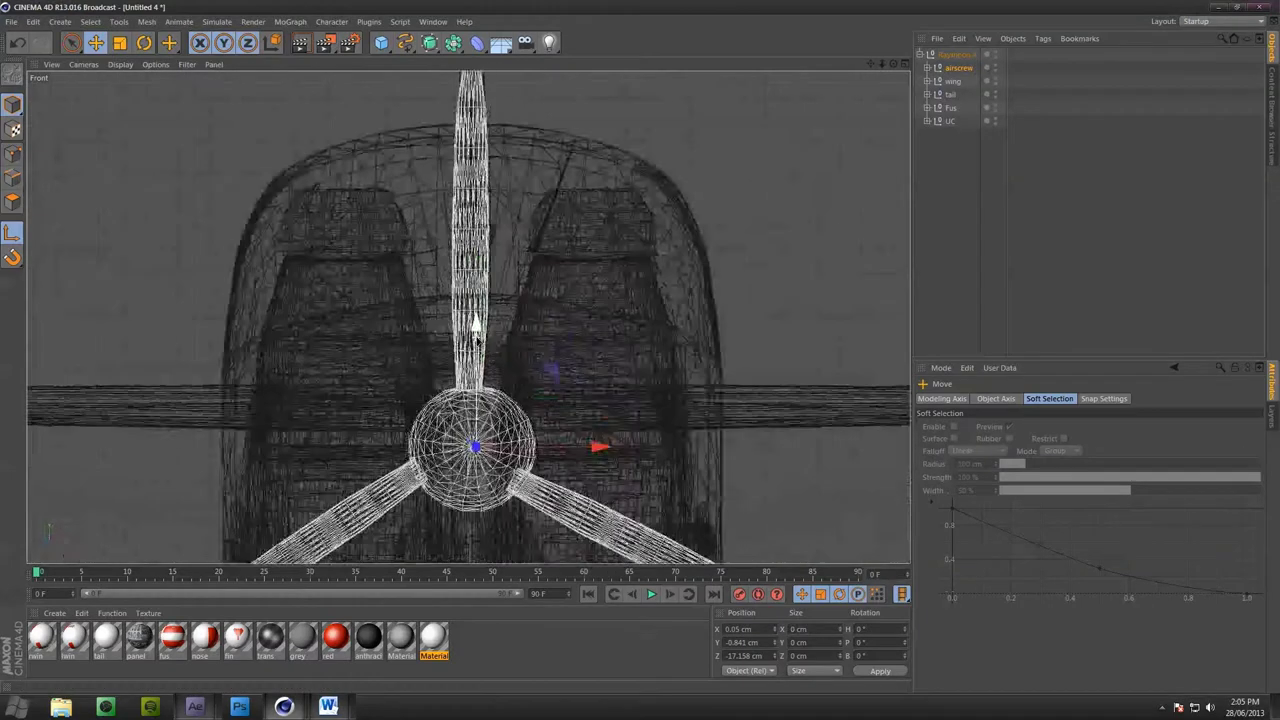
alt+middle_drag(486, 432, 498, 218)
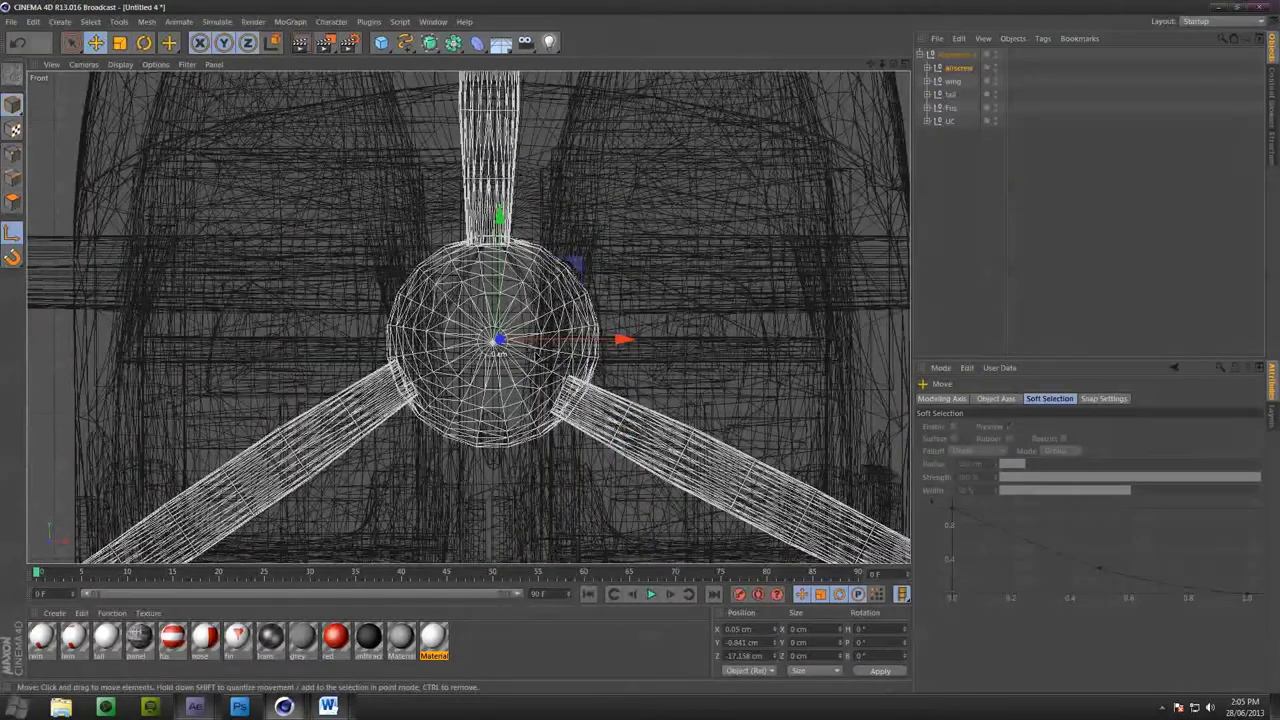
drag(535, 343, 534, 341)
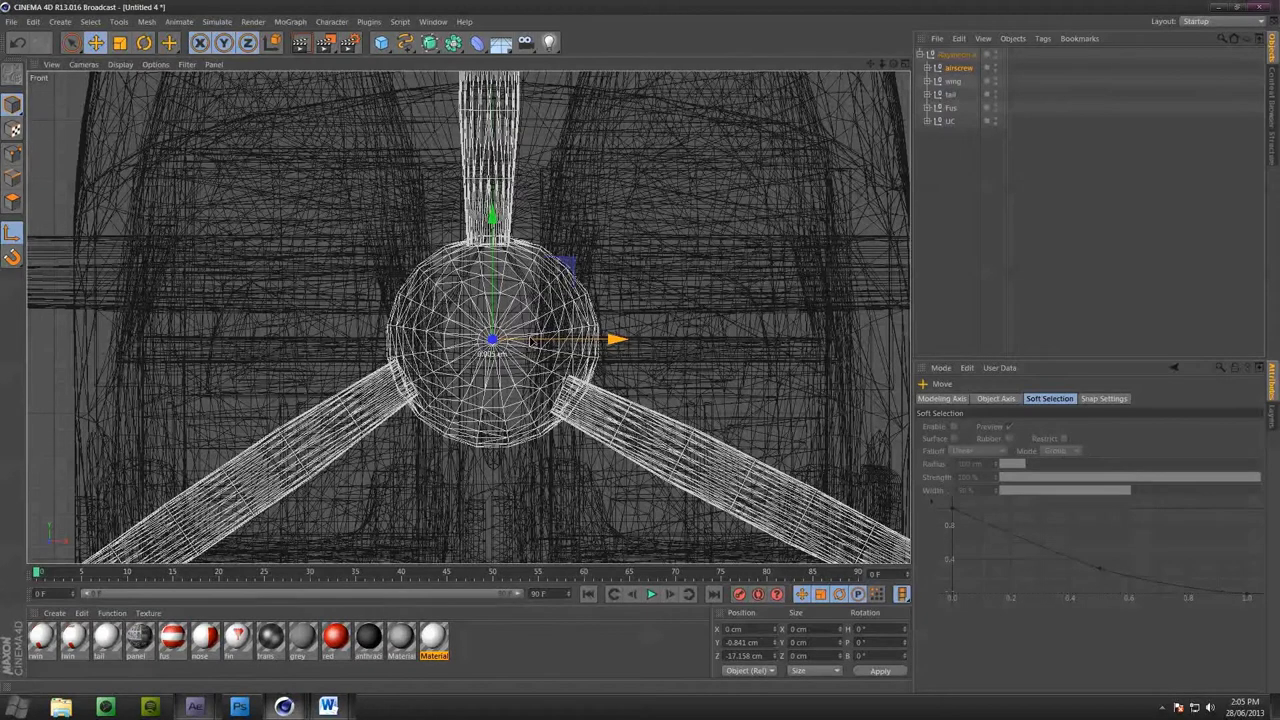
drag(494, 284, 494, 287)
scroll(512, 288, down, 2)
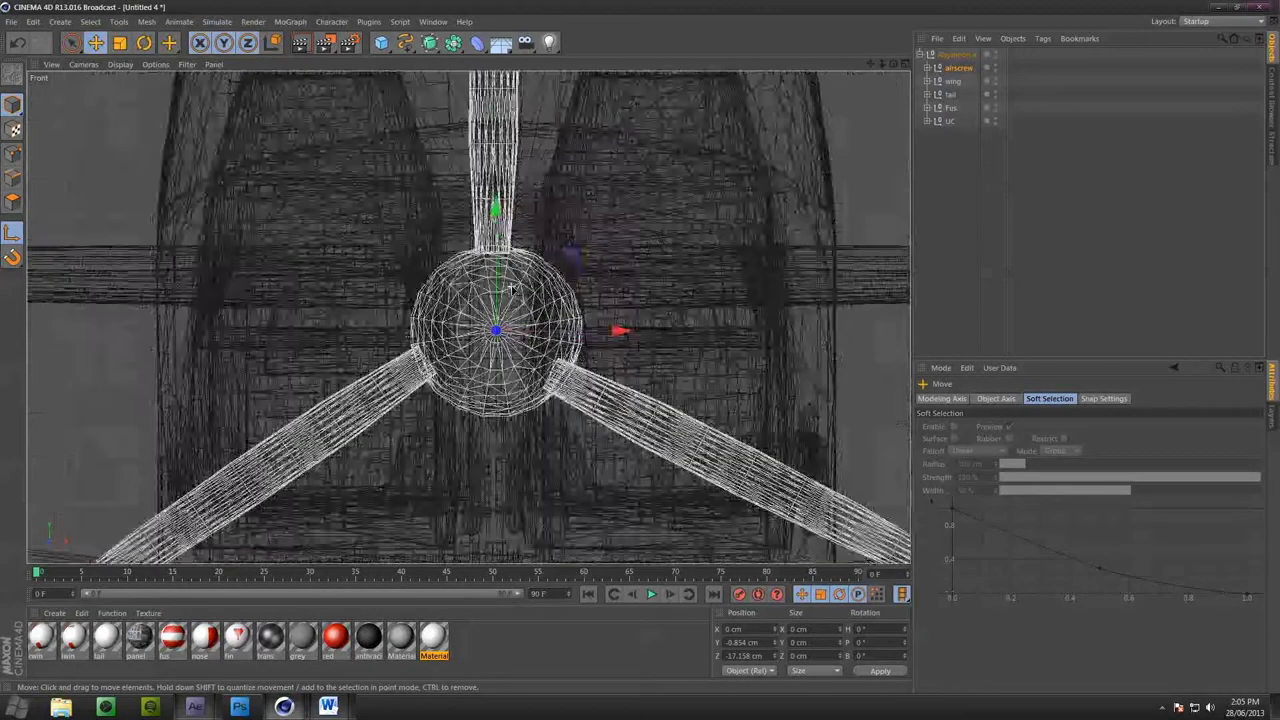
scroll(510, 289, down, 2)
Shift the airscrew group's axis along Z in the top view to about -17.02 cm, inside the spinner
middle_click(512, 288)
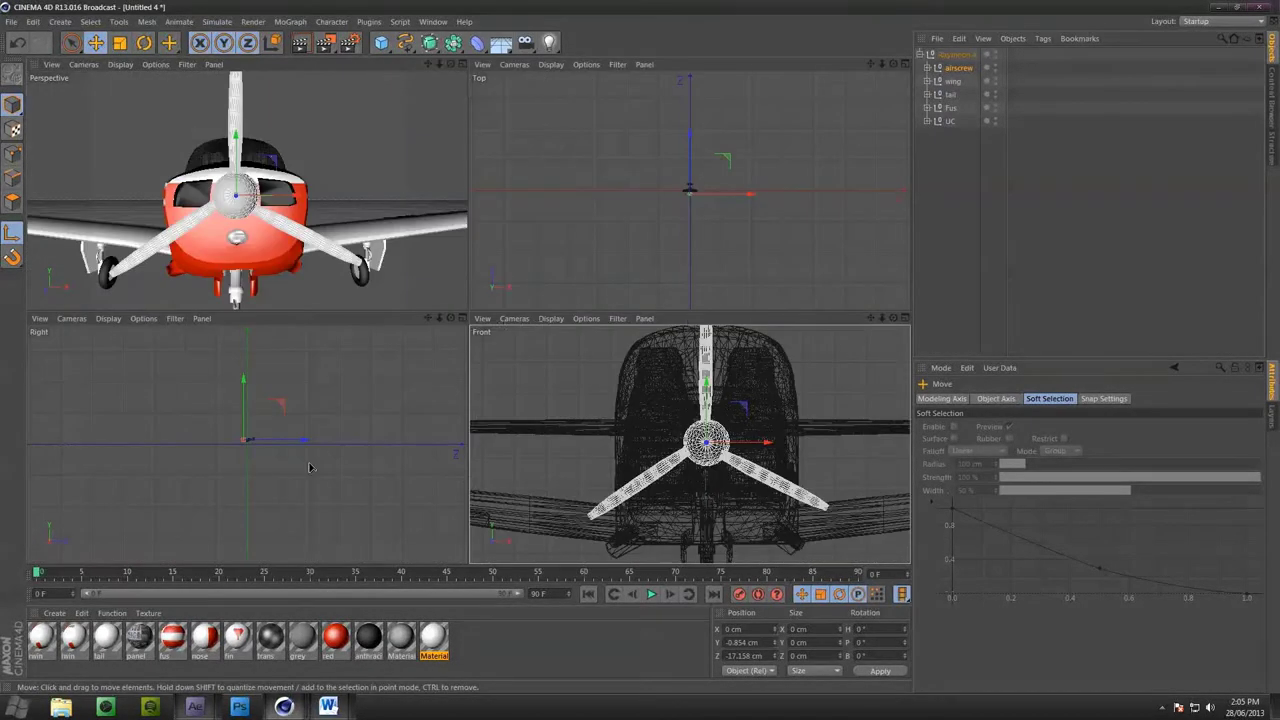
middle_click(630, 176)
scroll(518, 234, up, 3)
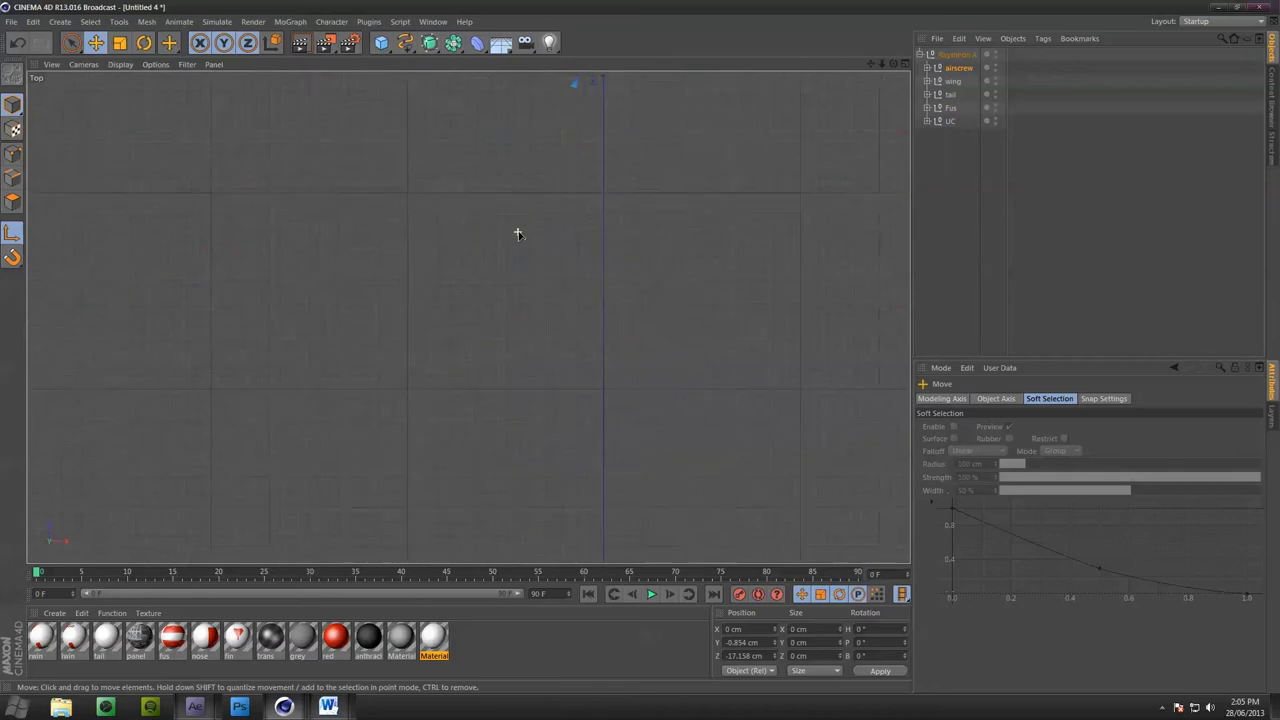
scroll(508, 278, up, 3)
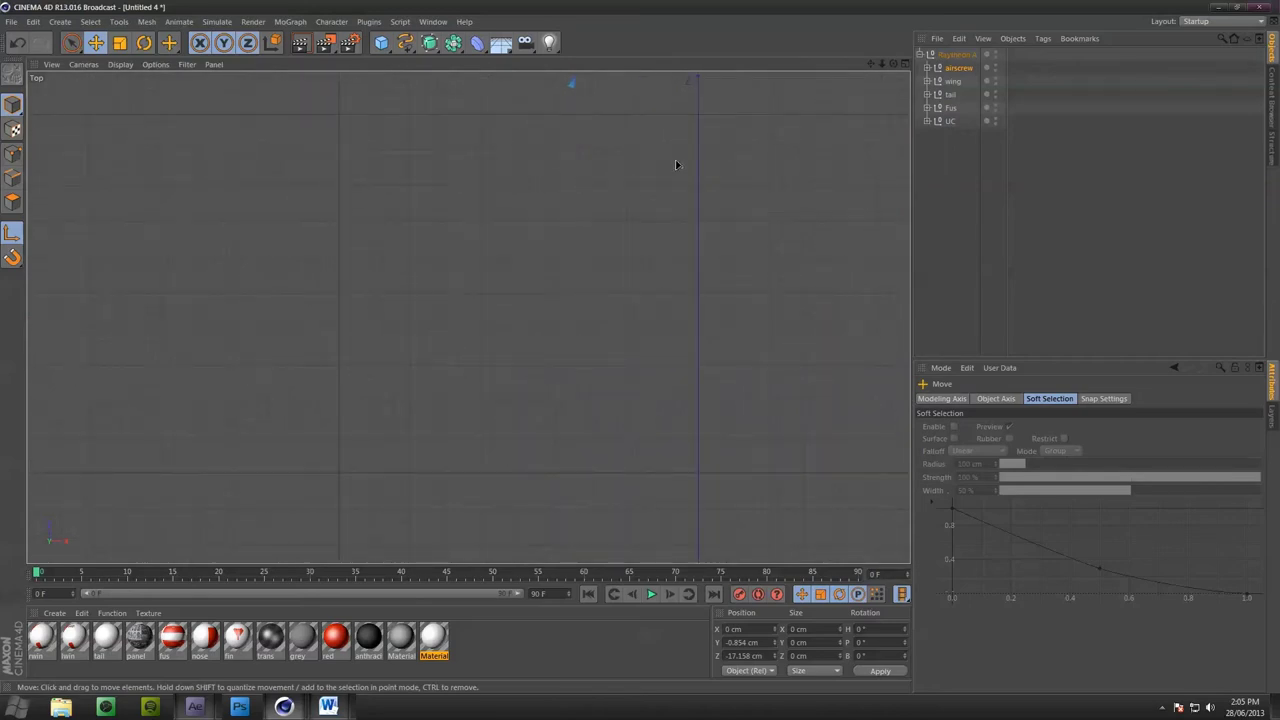
alt+middle_drag(661, 208, 520, 488)
scroll(586, 124, down, 2)
alt+middle_drag(586, 124, 499, 259)
scroll(532, 240, up, 3)
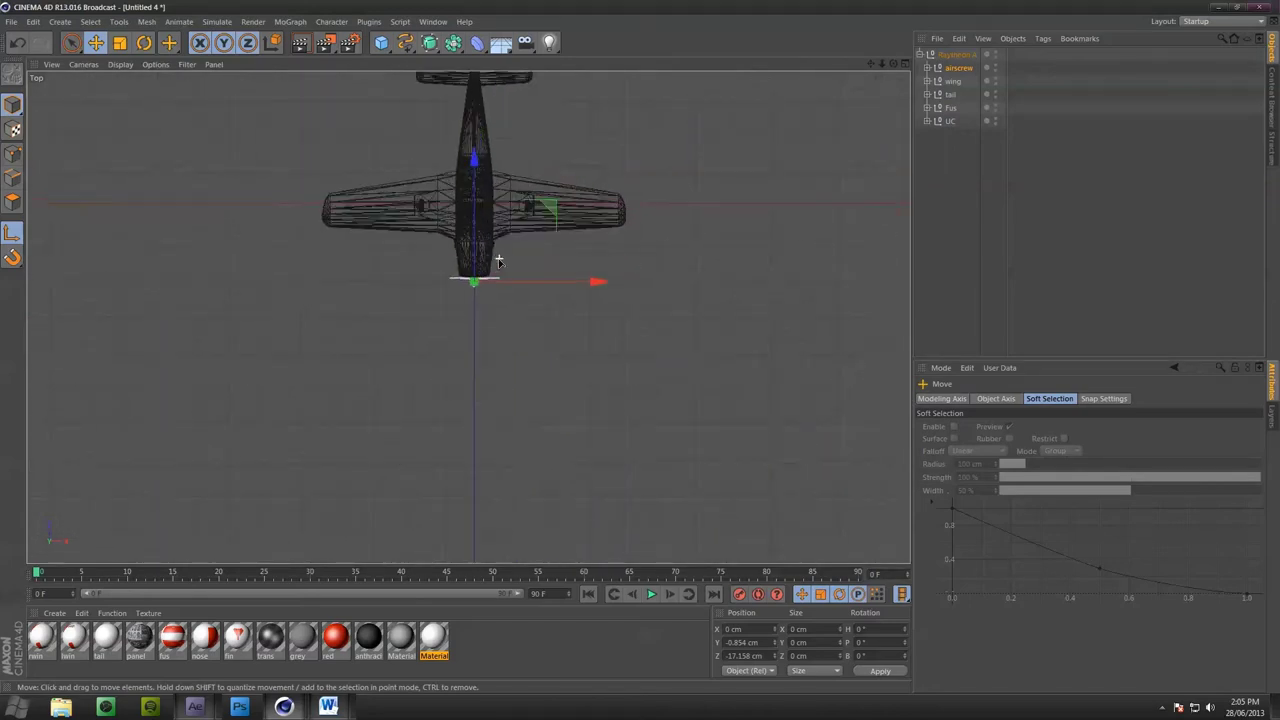
scroll(499, 261, up, 10)
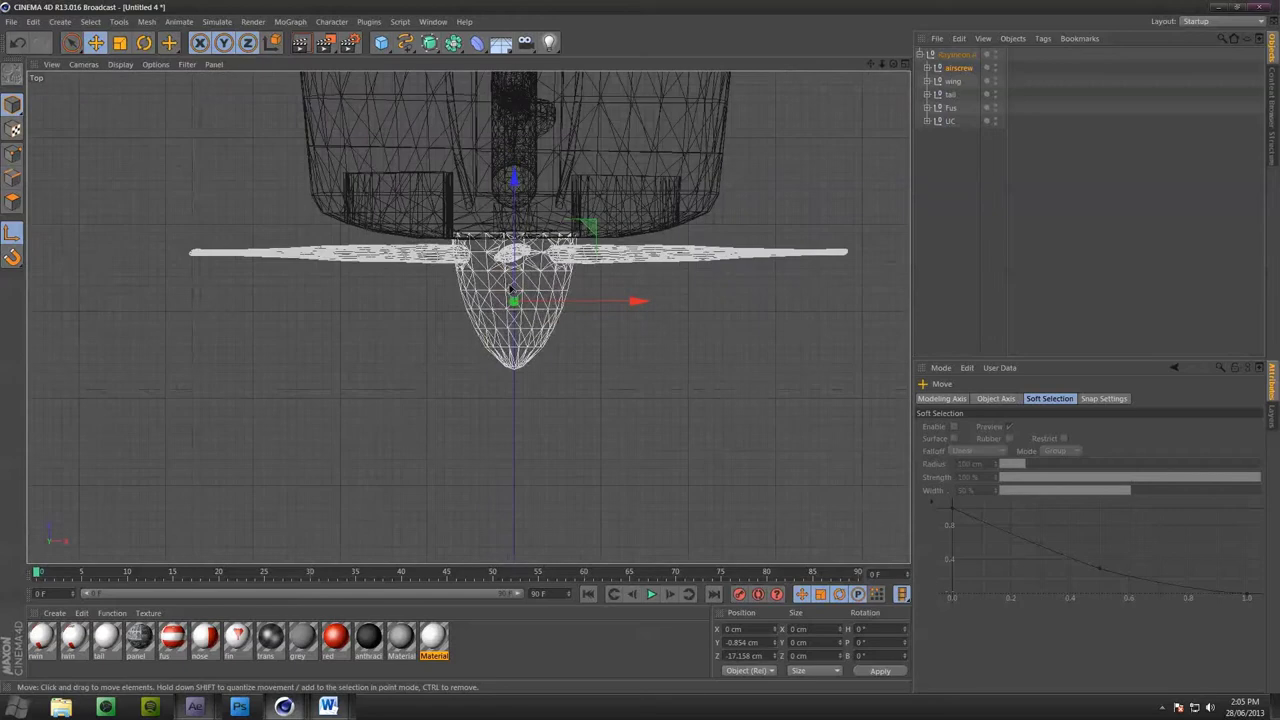
drag(517, 278, 519, 264)
Check the airscrew group's axis in the perspective view and disable axis modification
middle_click(433, 211)
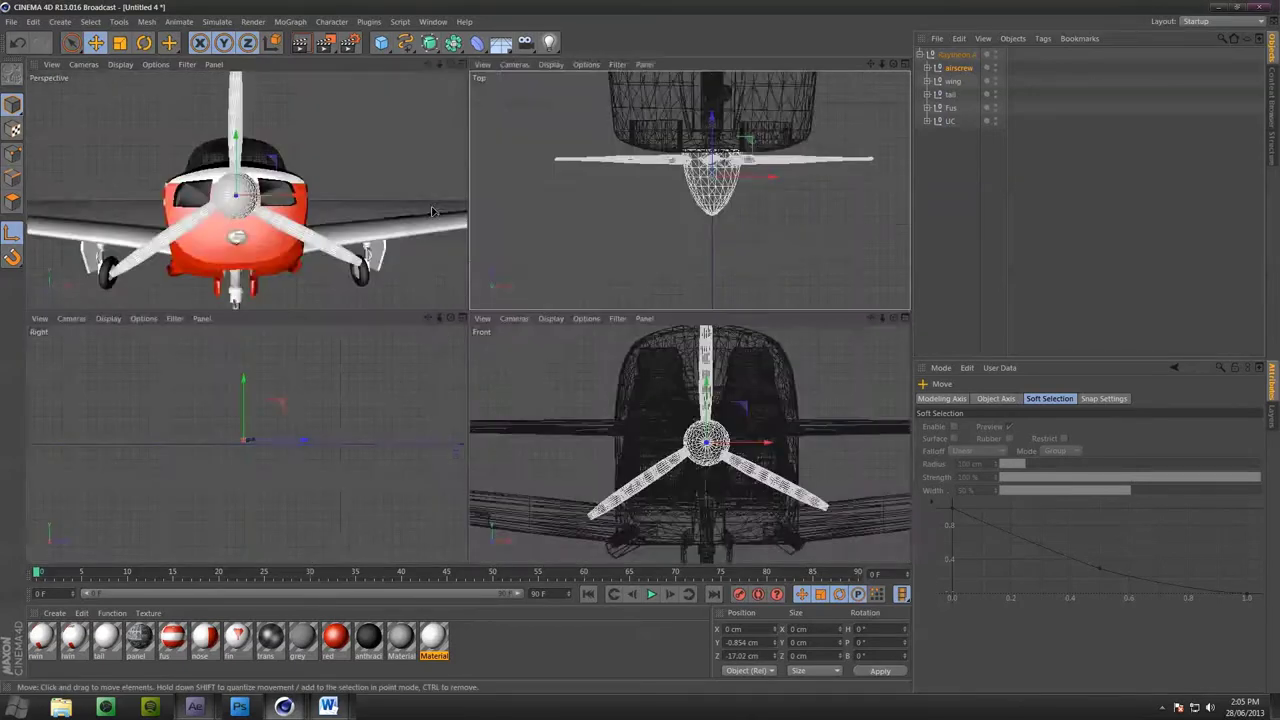
middle_click(240, 171)
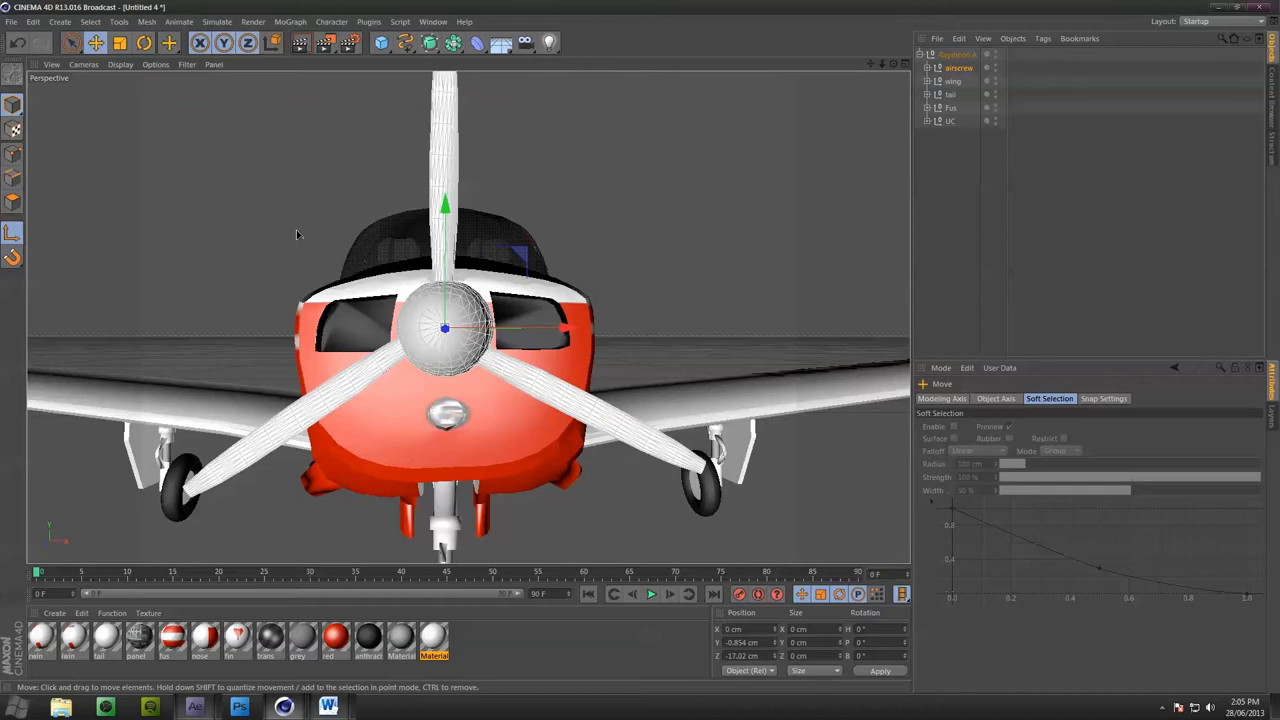
alt+drag(300, 240, 533, 397)
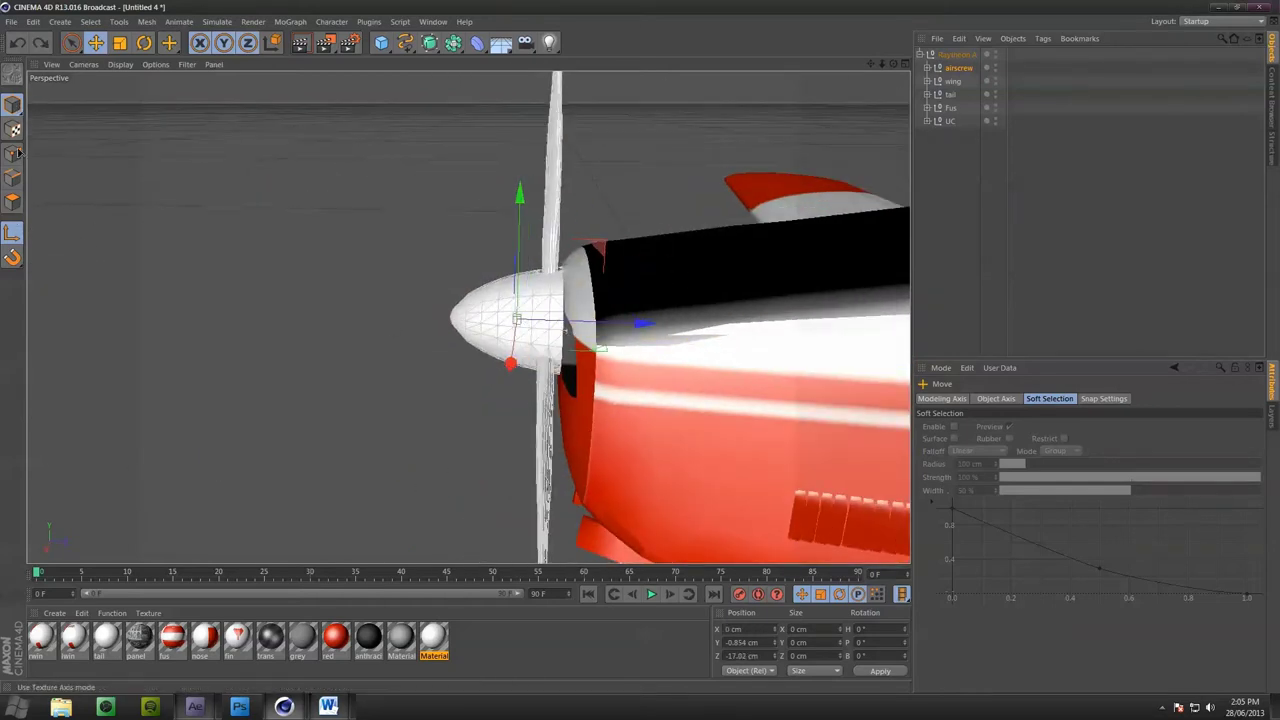
click(12, 232)
alt+drag(366, 315, 480, 355)
alt+right_drag(480, 355, 420, 350)
alt+drag(420, 350, 490, 352)
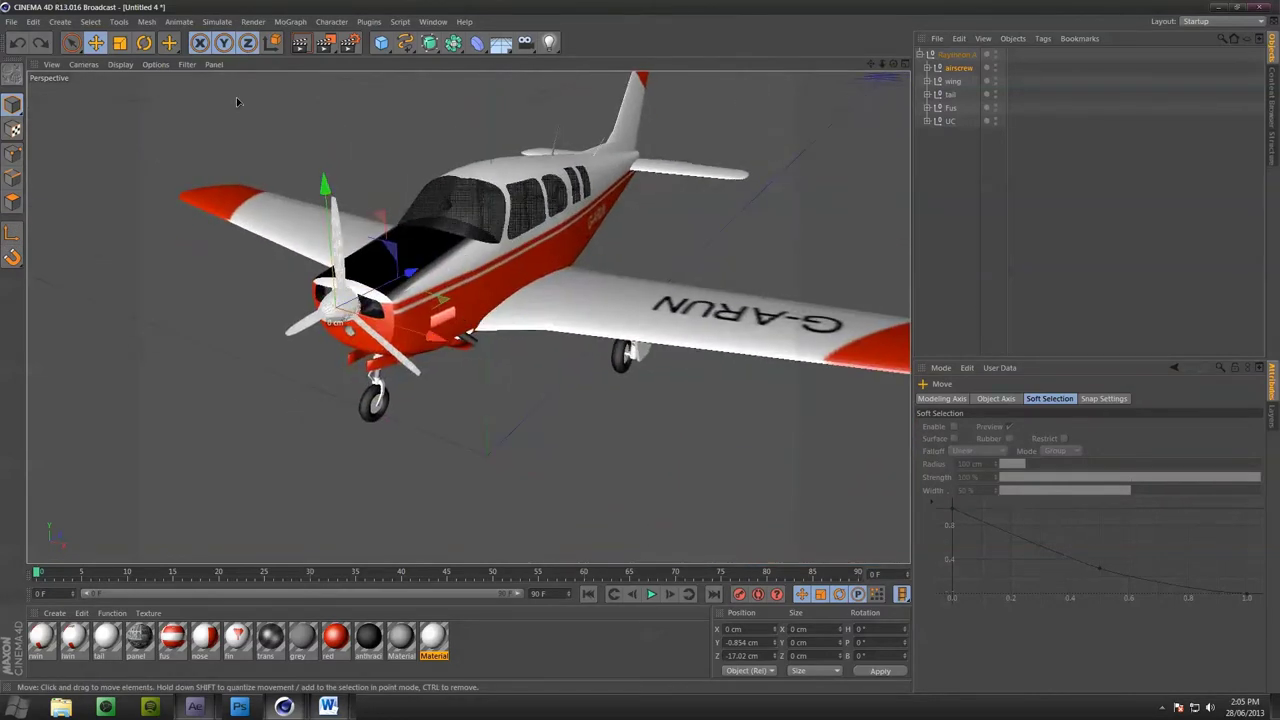
Test the airscrew group's rotation around its centered axis, leave its bank at about 2.927°, and deselect it
click(144, 42)
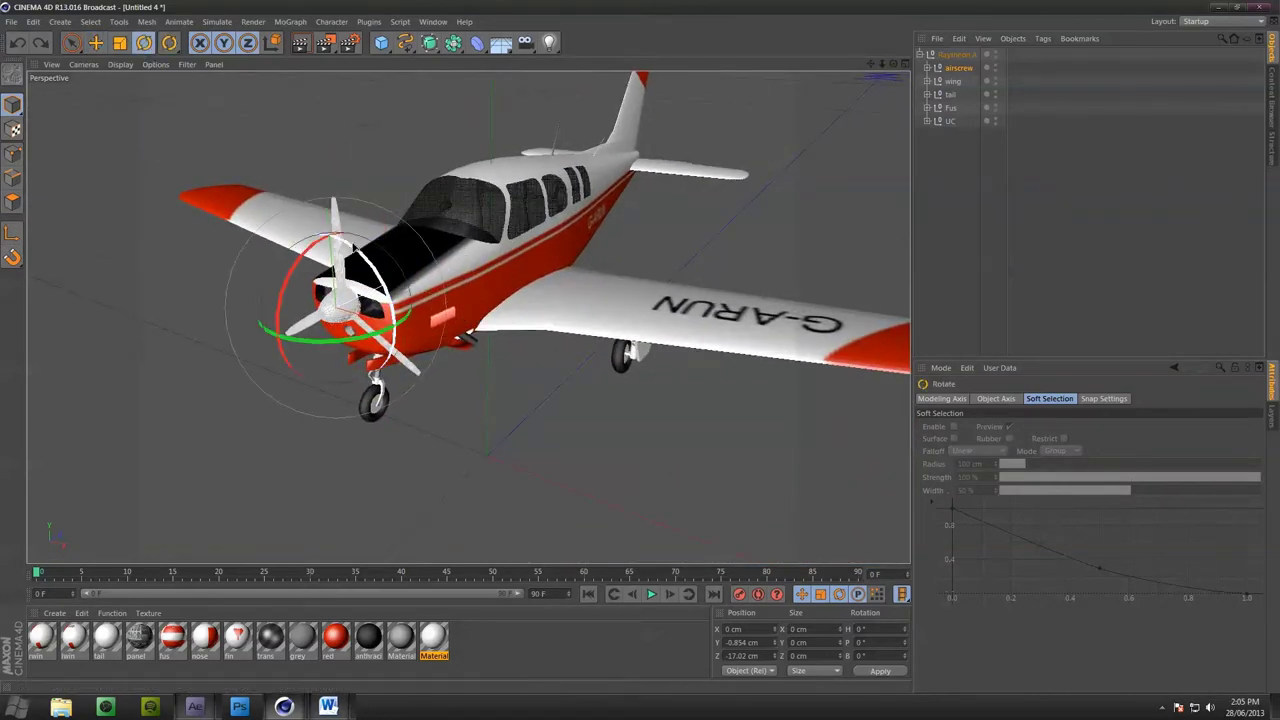
drag(351, 249, 390, 165)
key(ctrl+z)
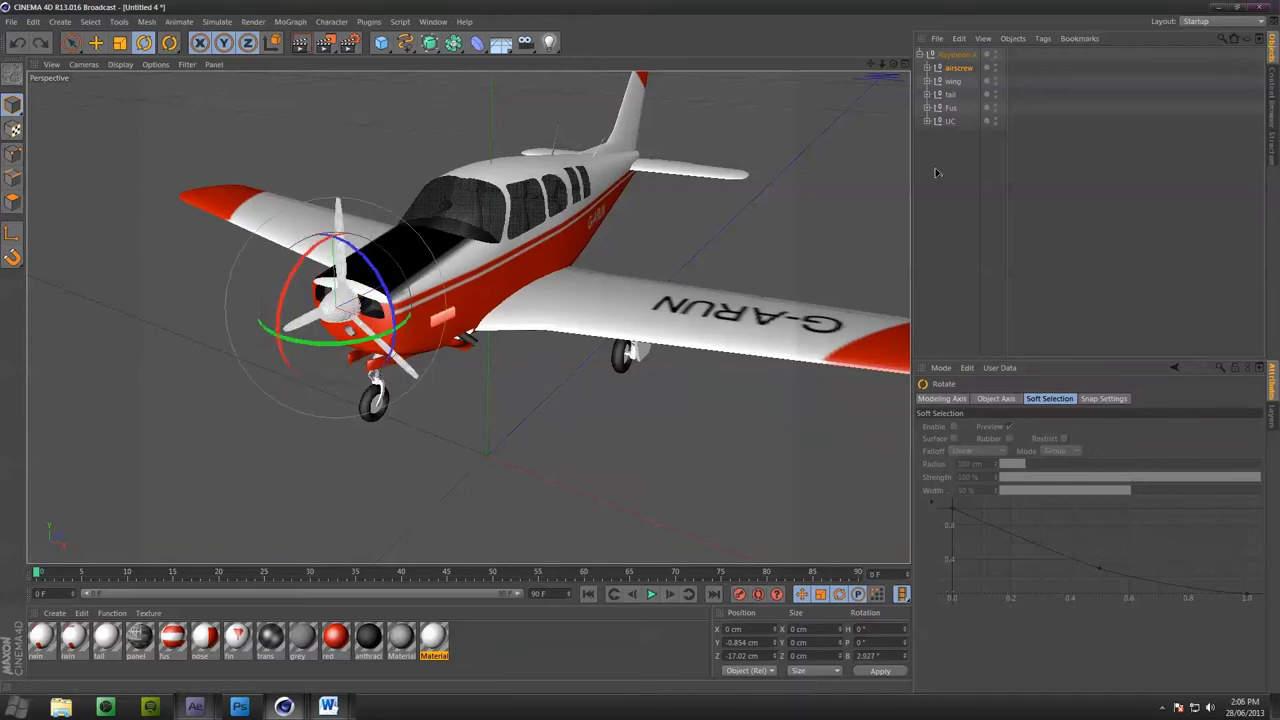
click(1027, 123)
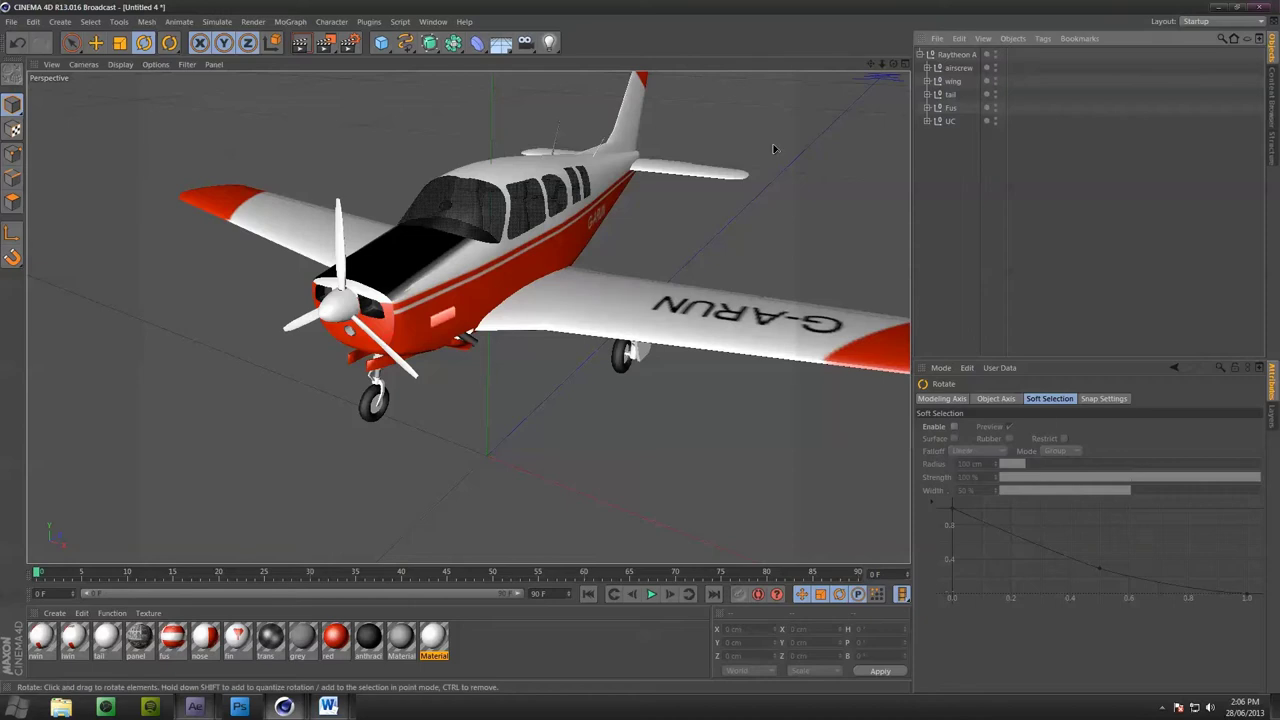
Reselect the airscrew group and record a keyframe for it at frame 0
alt+drag(656, 174, 705, 178)
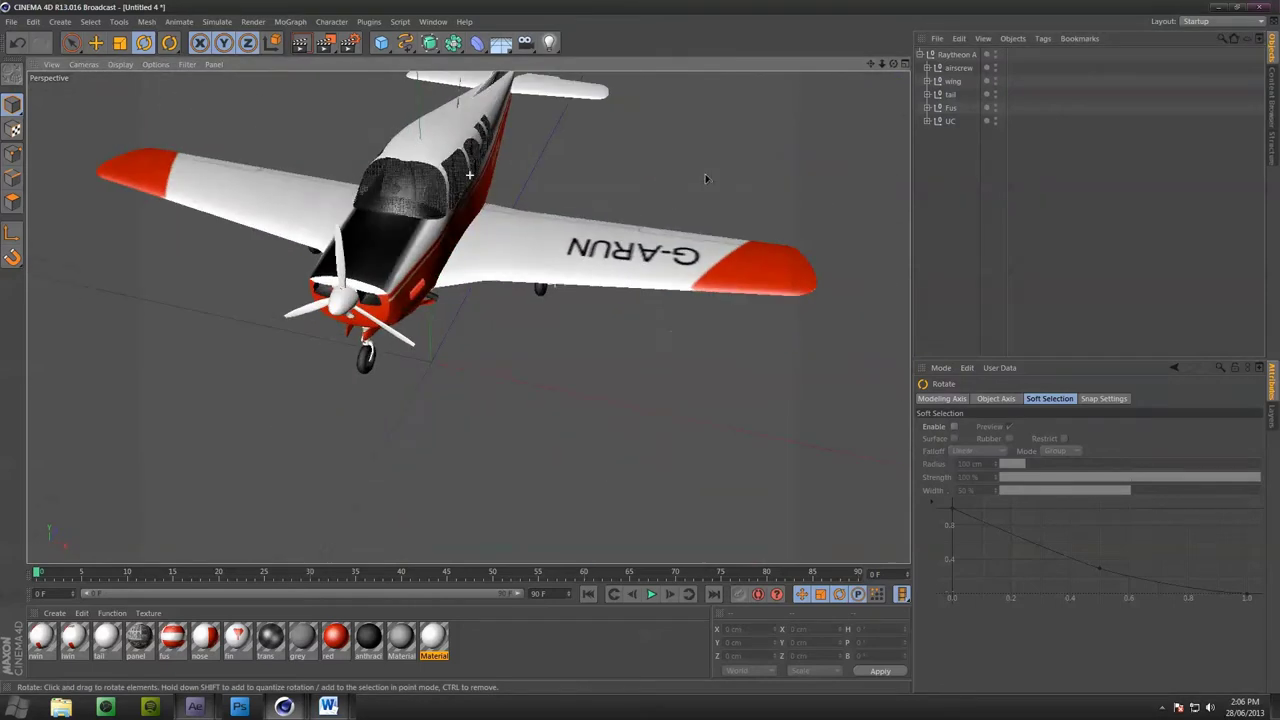
click(927, 68)
click(927, 68)
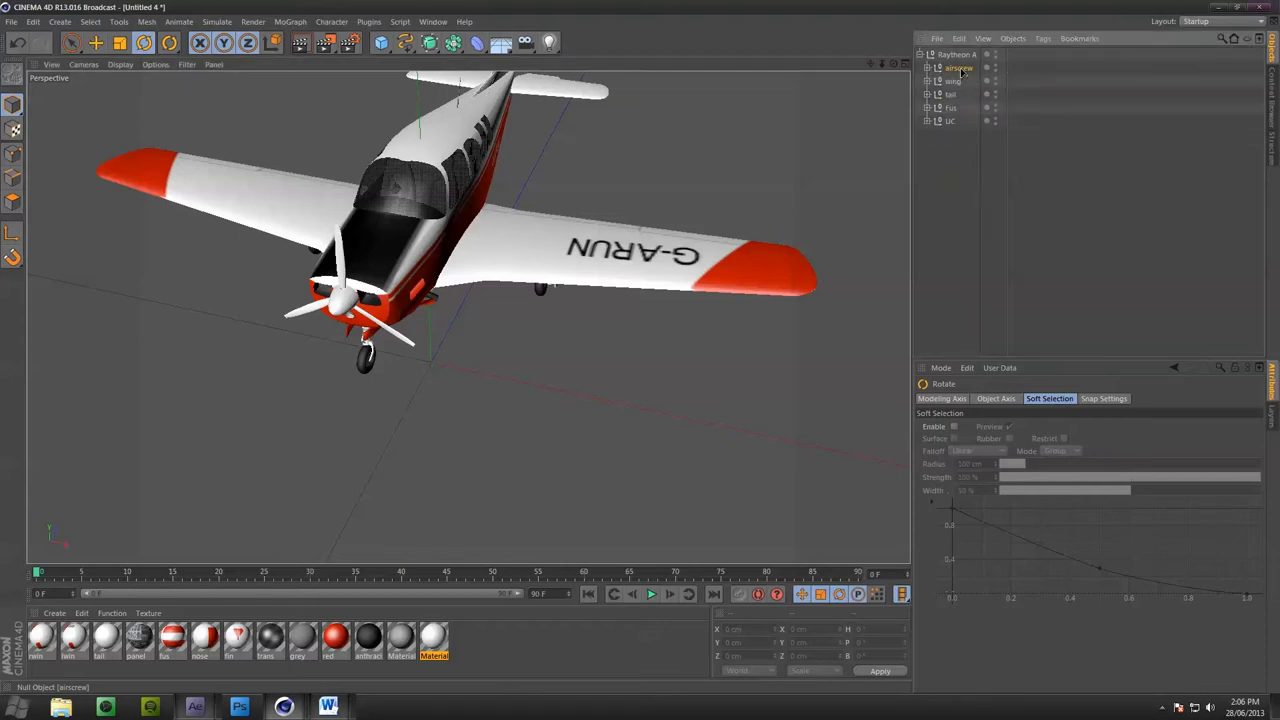
click(959, 68)
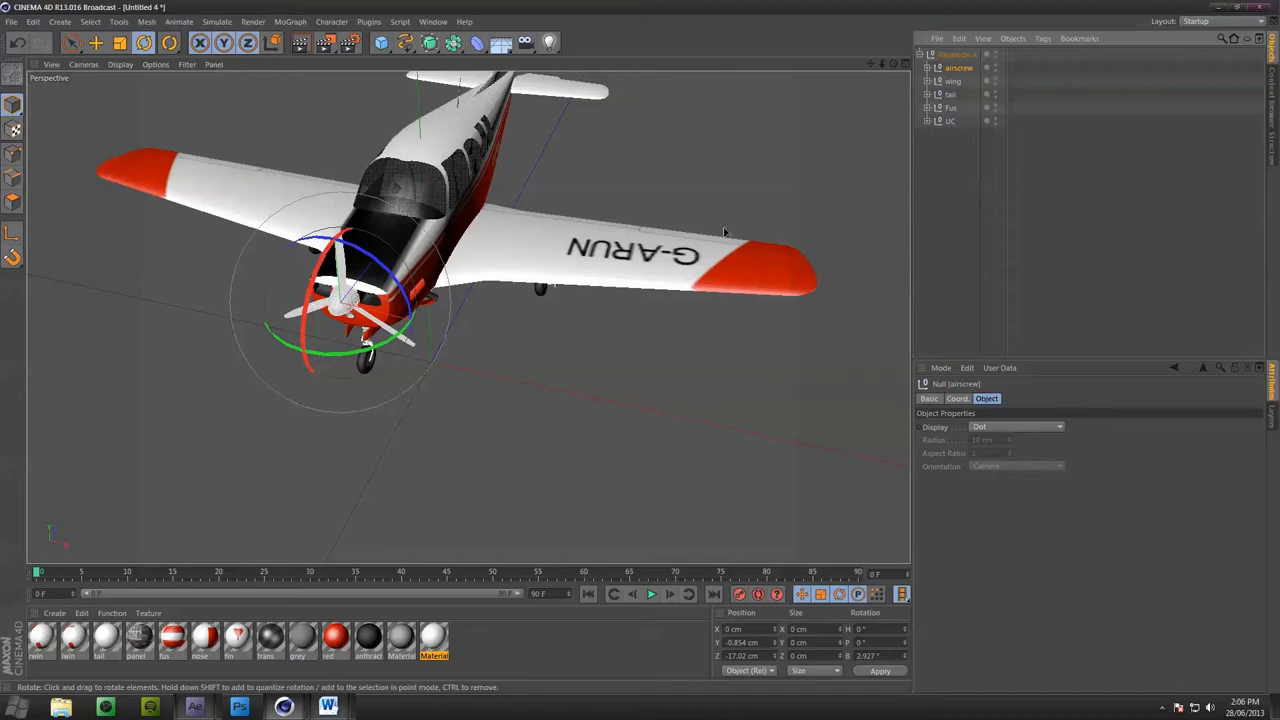
alt+drag(500, 209, 433, 250)
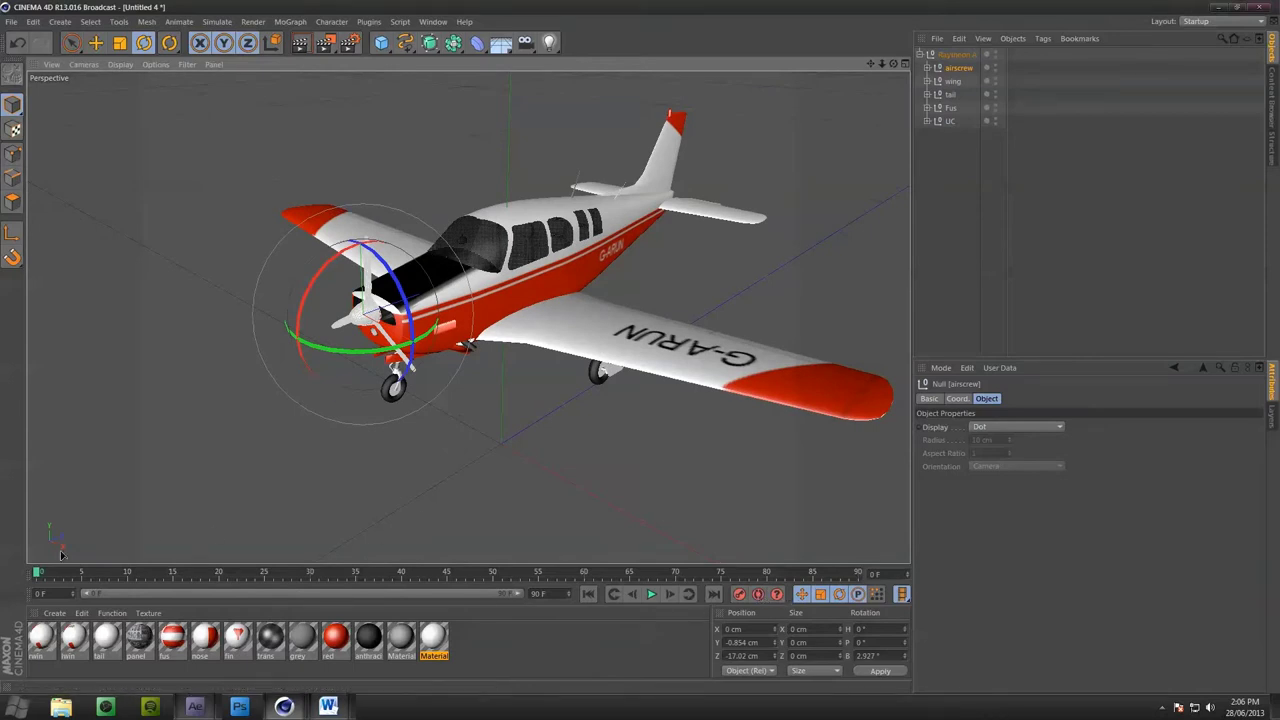
click(741, 596)
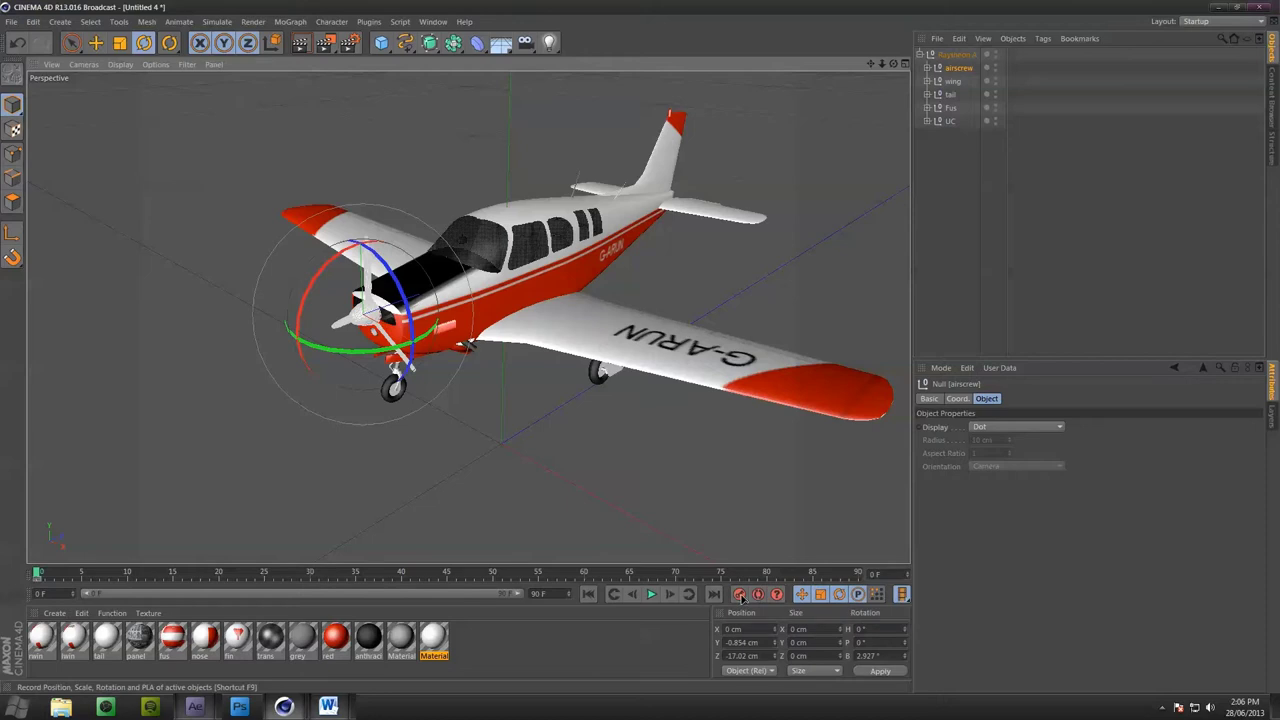
Rotate the airscrew group to a bank of about 352.927° at frame 65 and record a second keyframe there
click(45, 572)
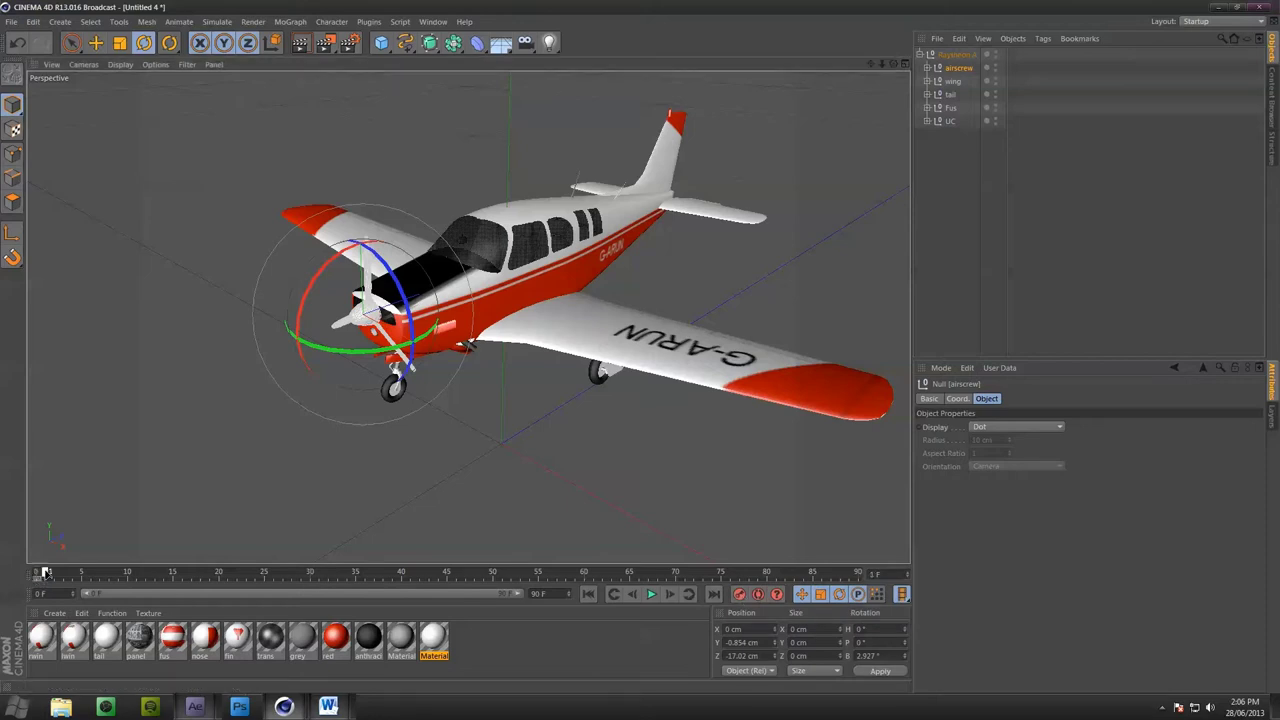
click(37, 577)
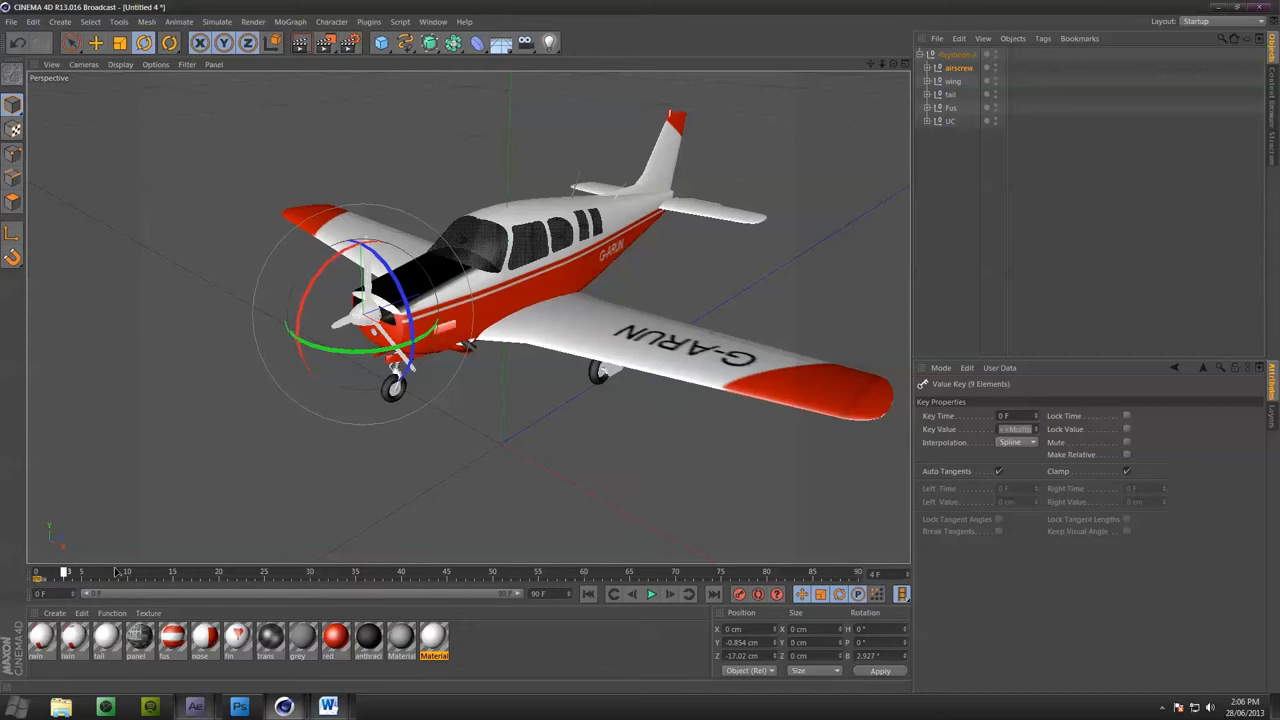
drag(116, 571, 632, 572)
drag(408, 300, 385, 287)
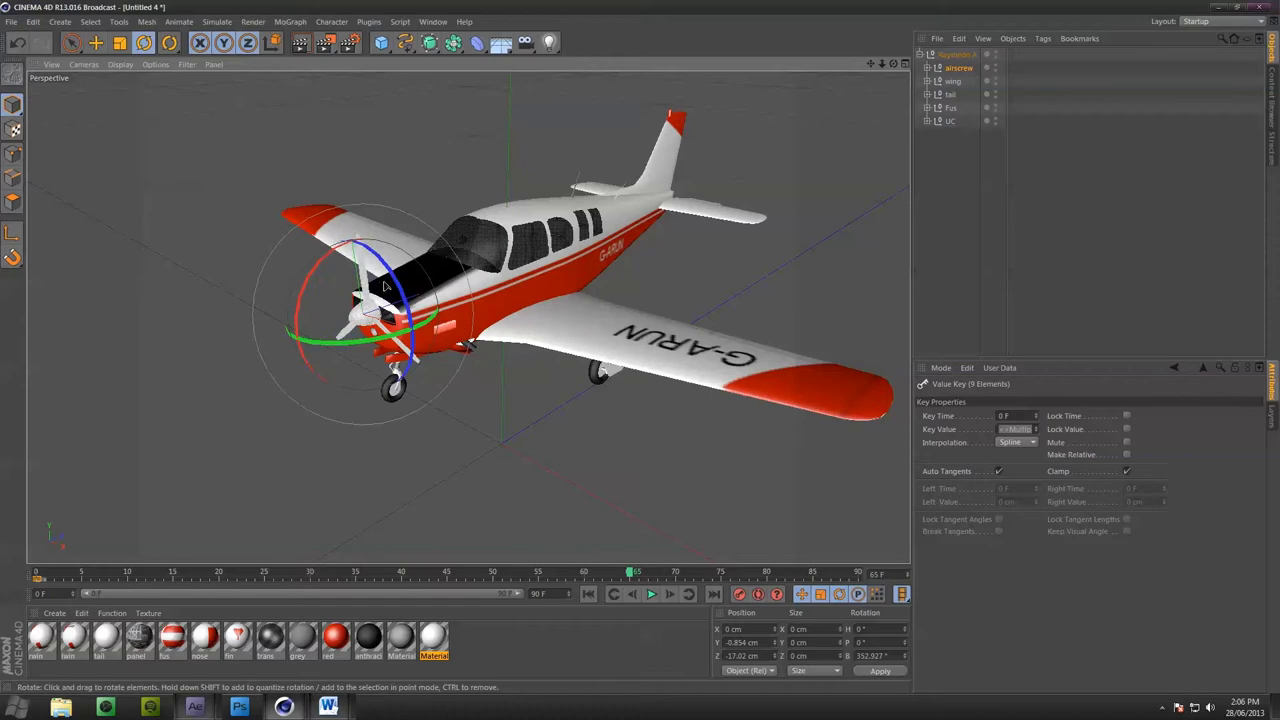
click(739, 594)
Scrub through the timeline, deselect the airscrew group and play the animation to preview the propeller's spin
mouse_move(631, 574)
mouse_down()
mouse_move(34, 572)
mouse_move(250, 588)
mouse_move(233, 599)
mouse_move(40, 592)
mouse_move(251, 590)
mouse_up()
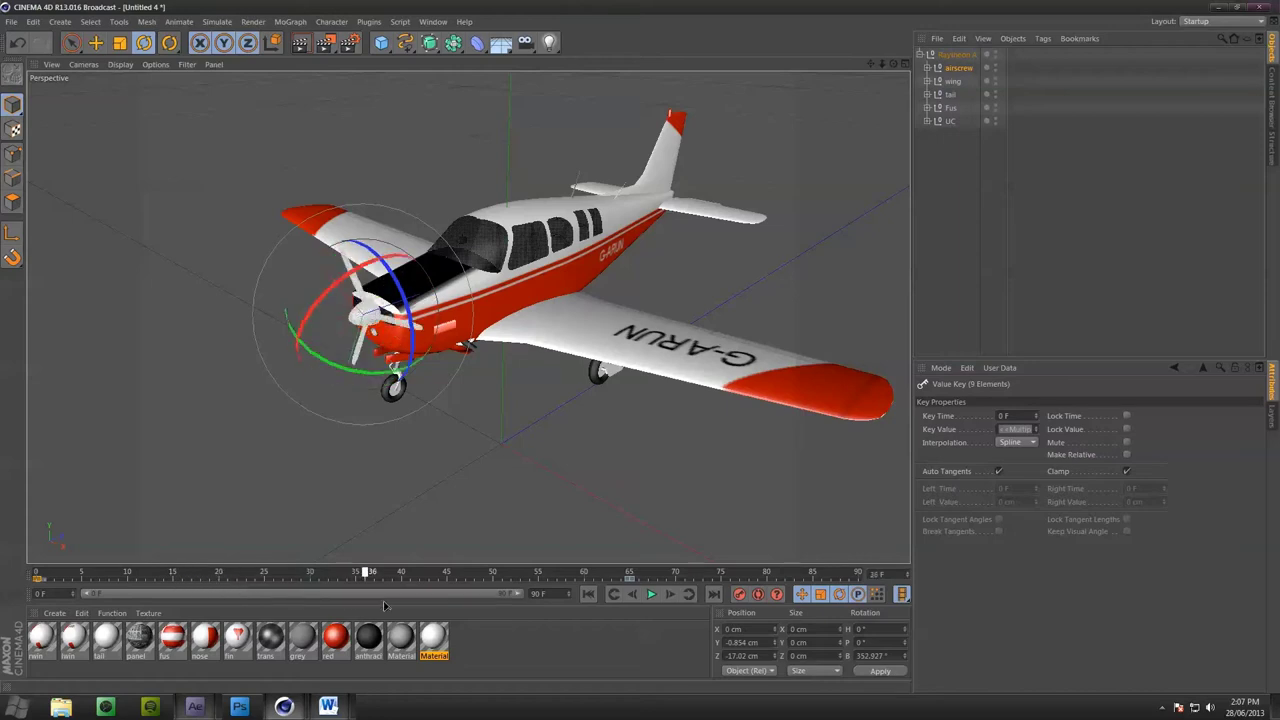
mouse_move(384, 606)
mouse_down()
mouse_move(624, 628)
mouse_move(256, 654)
mouse_move(614, 670)
mouse_move(607, 681)
mouse_up()
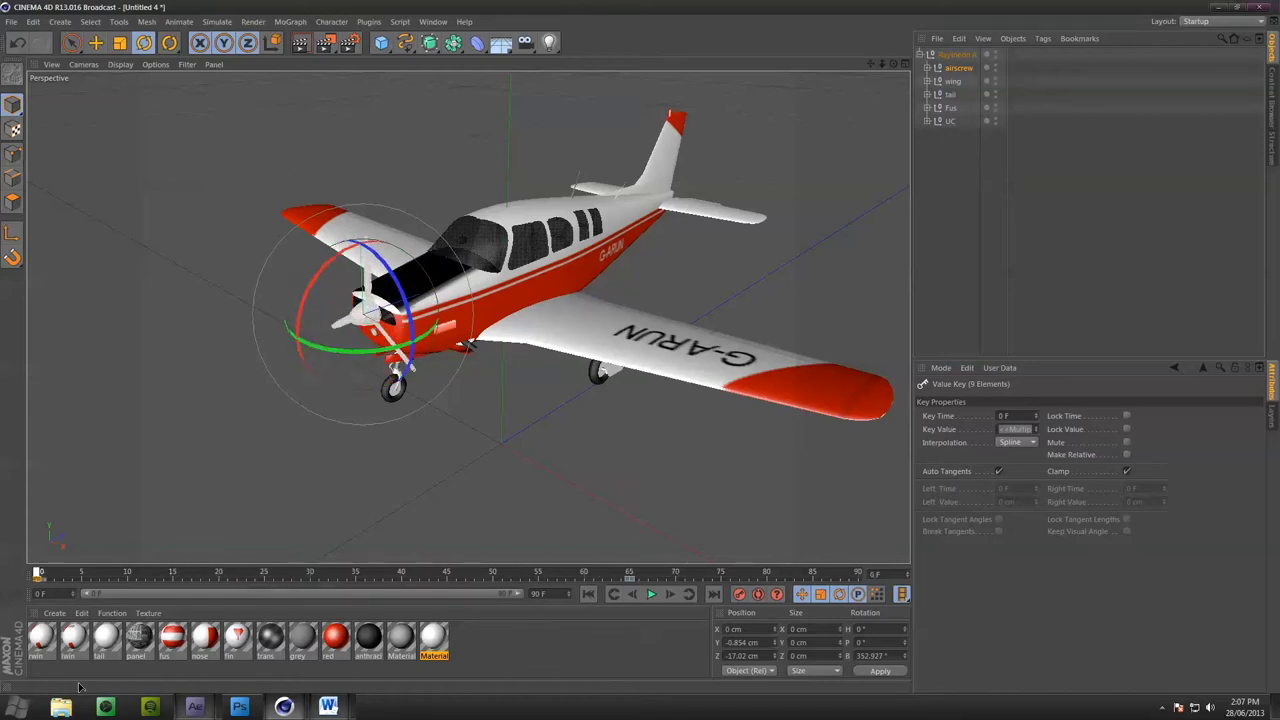
drag(540, 681, 36, 681)
click(946, 314)
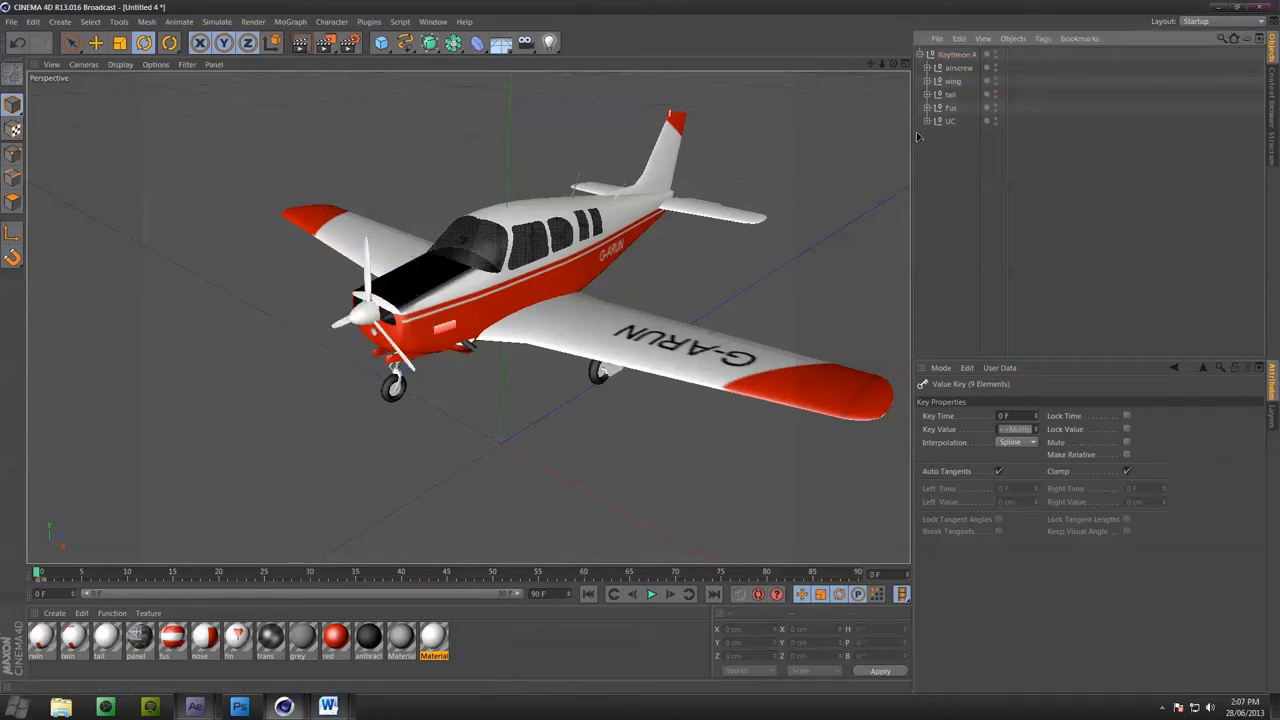
click(652, 595)
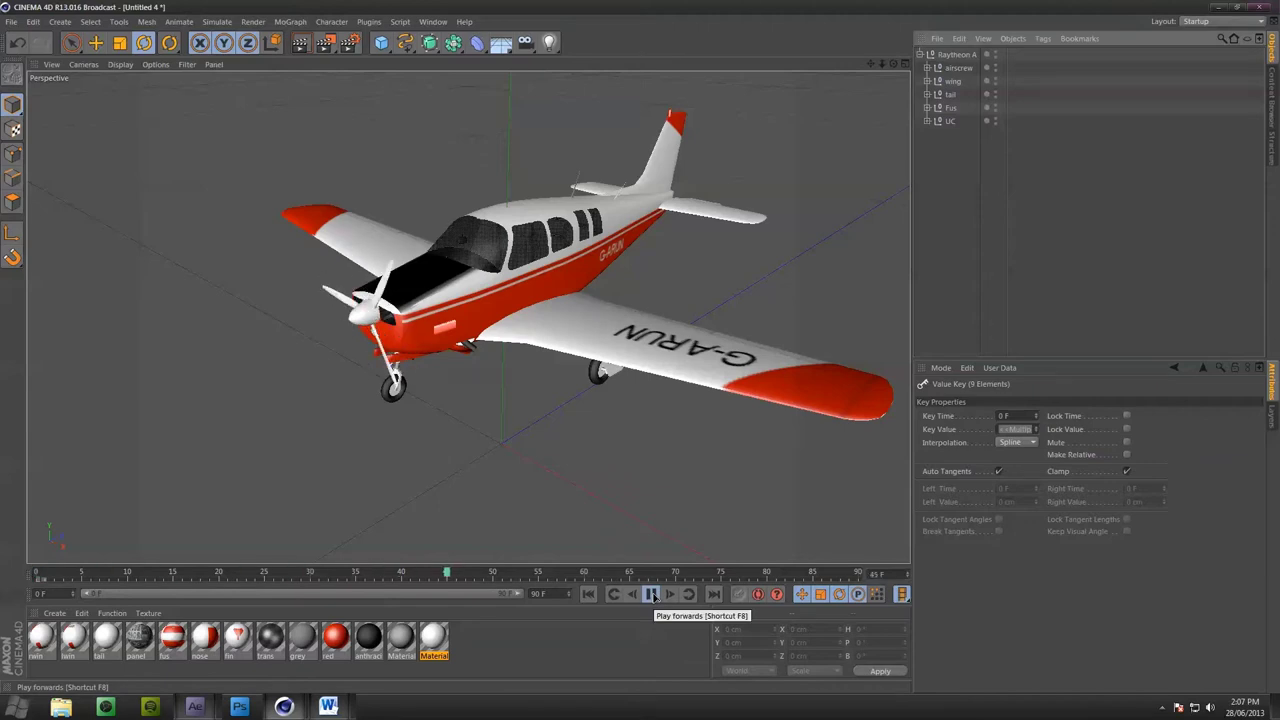
click(652, 595)
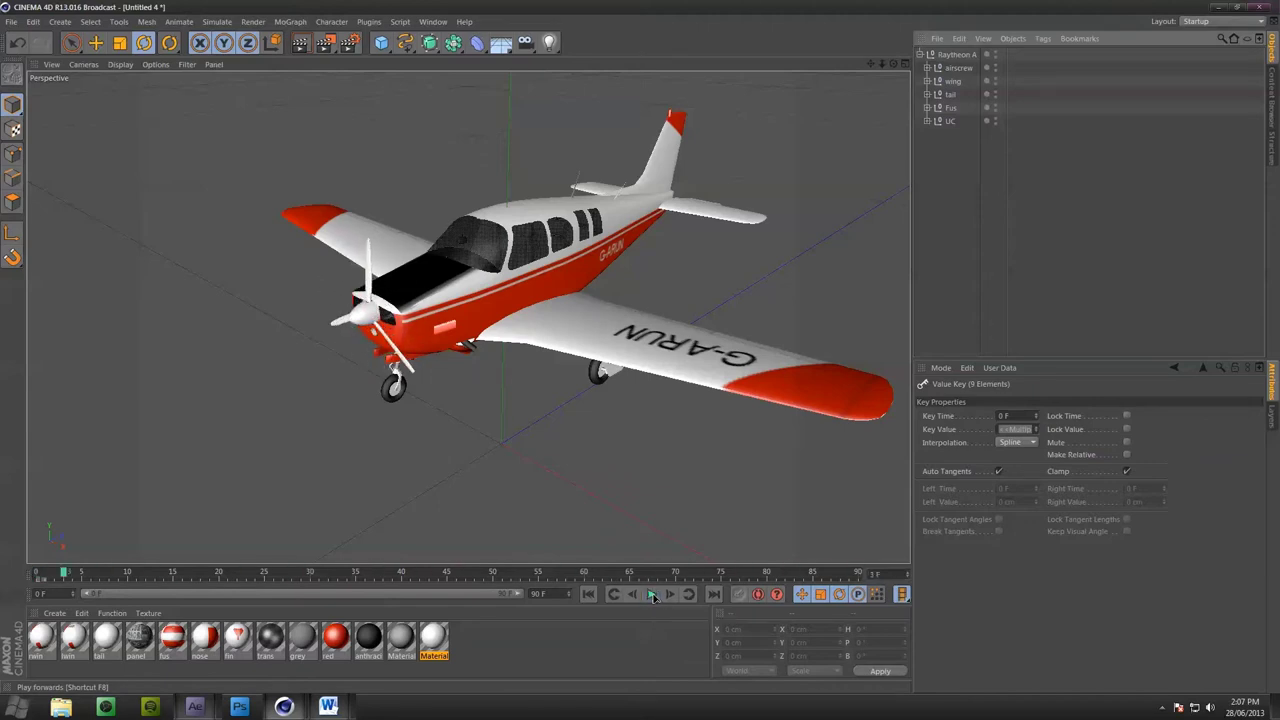
click(652, 595)
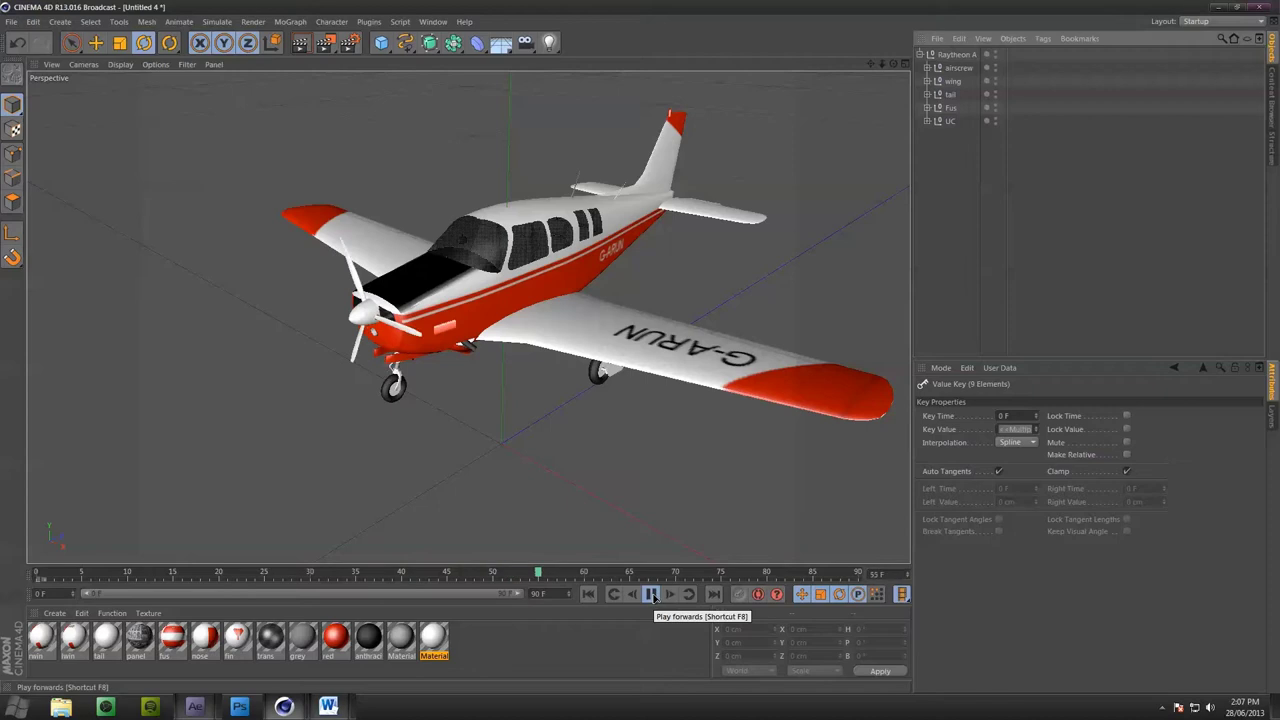
Stop the playback, extend the project length and preview range to 250 frames, and return to frame 0
click(652, 595)
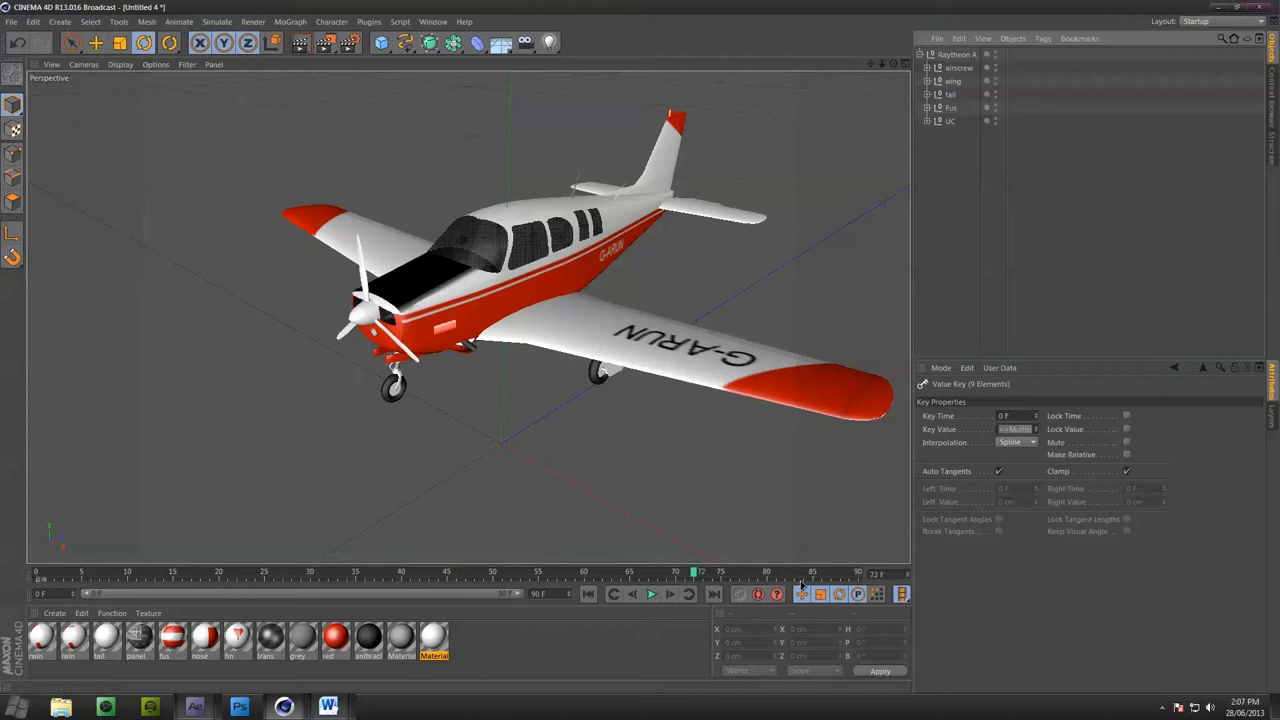
click(652, 595)
click(652, 595)
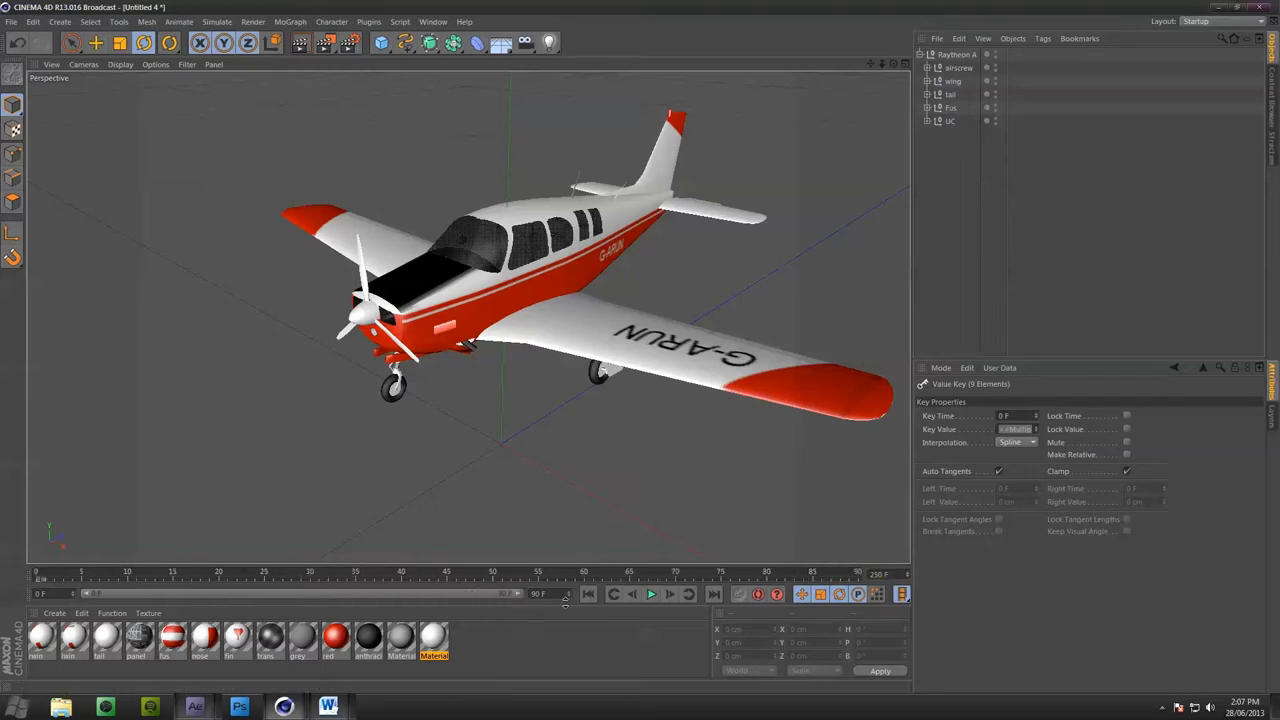
drag(565, 600, 441, 582)
key(Return)
drag(246, 594, 530, 583)
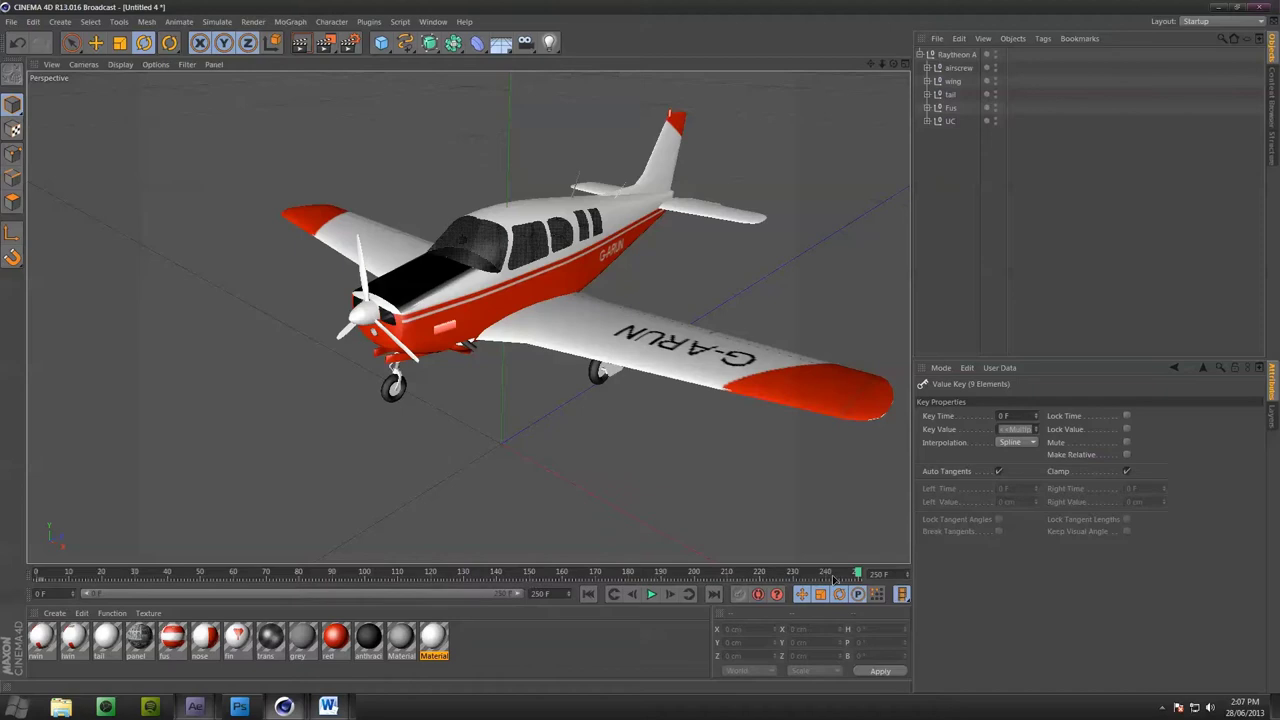
drag(855, 574, 38, 575)
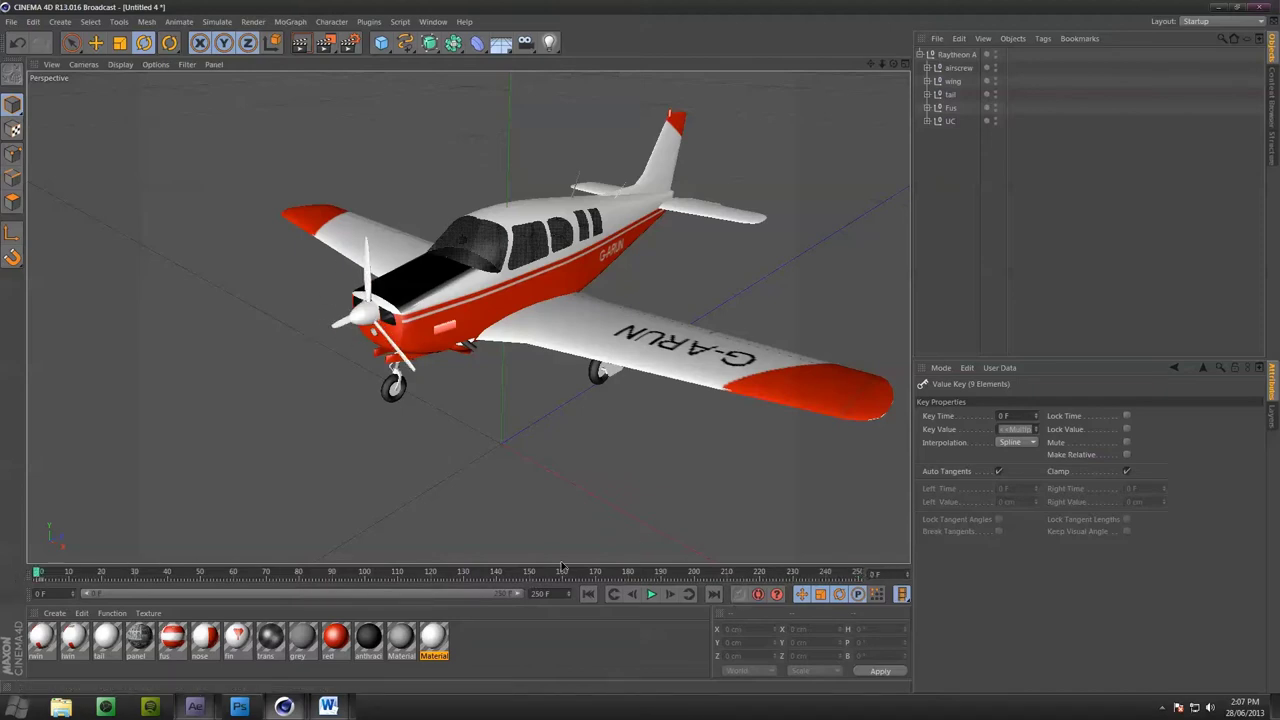
Delete all of the airscrew group's recorded keyframes from the timeline, then deselect the group
click(957, 68)
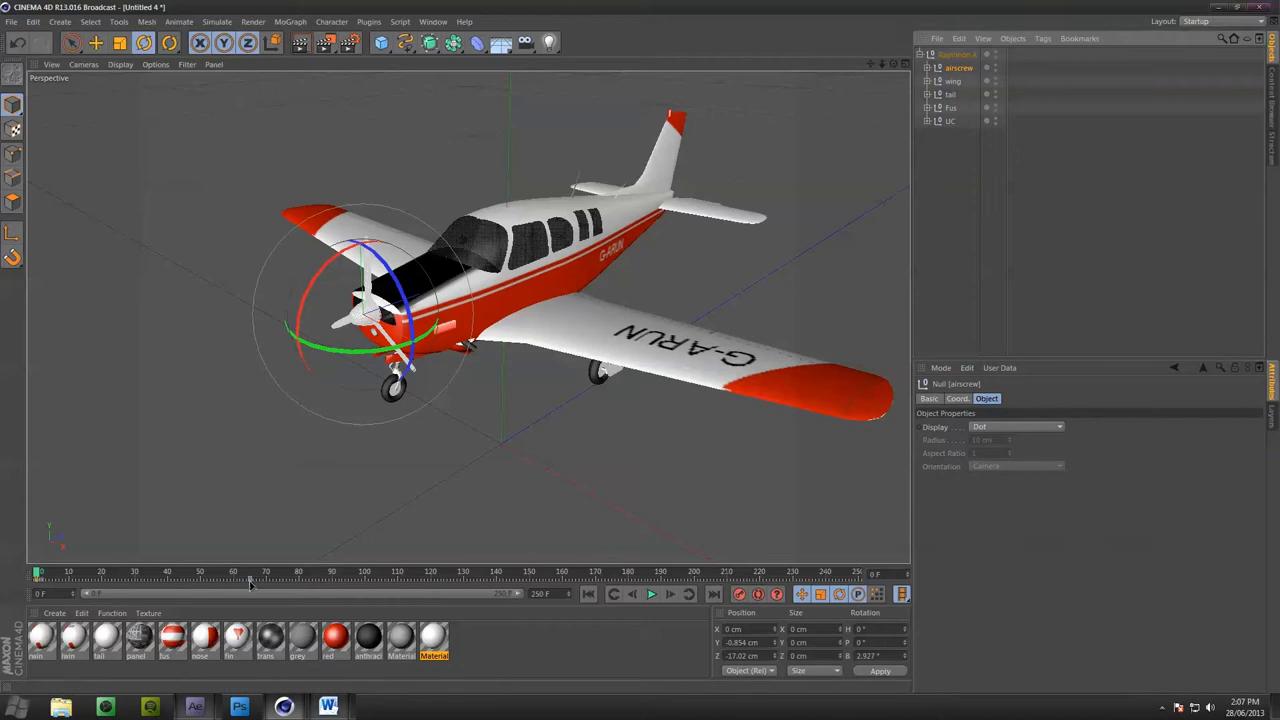
drag(263, 582, 36, 583)
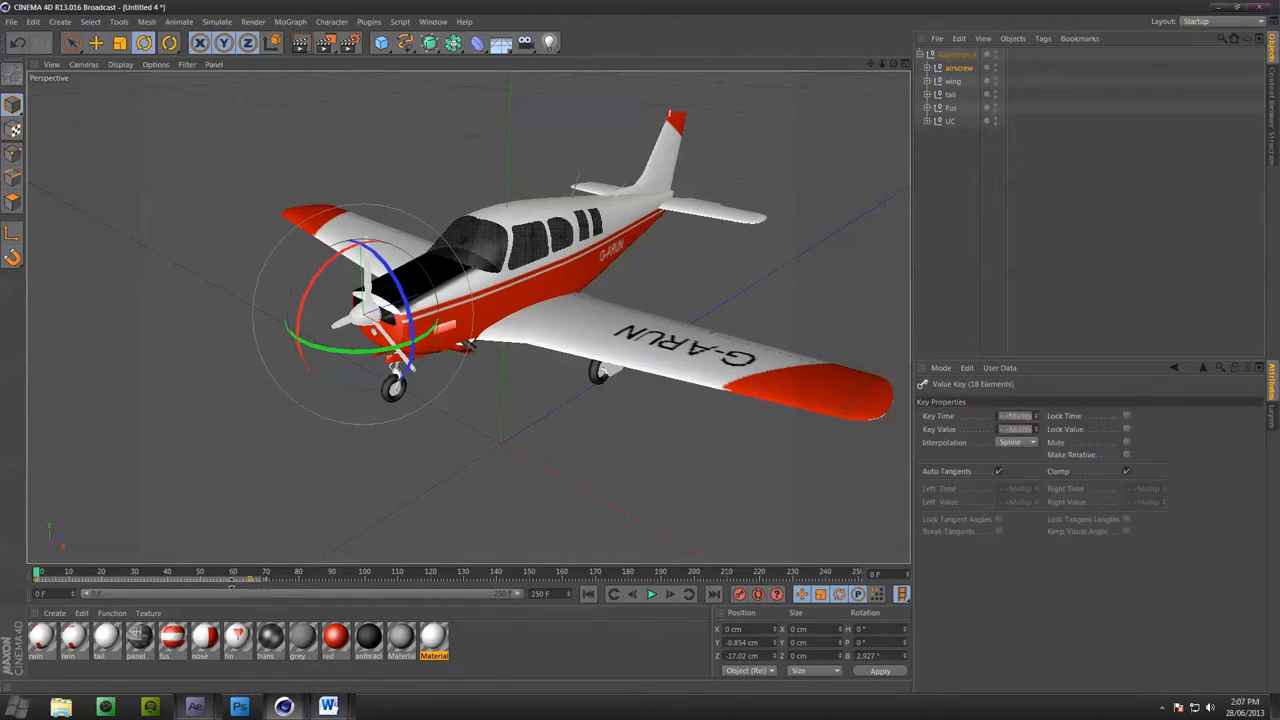
key(Delete)
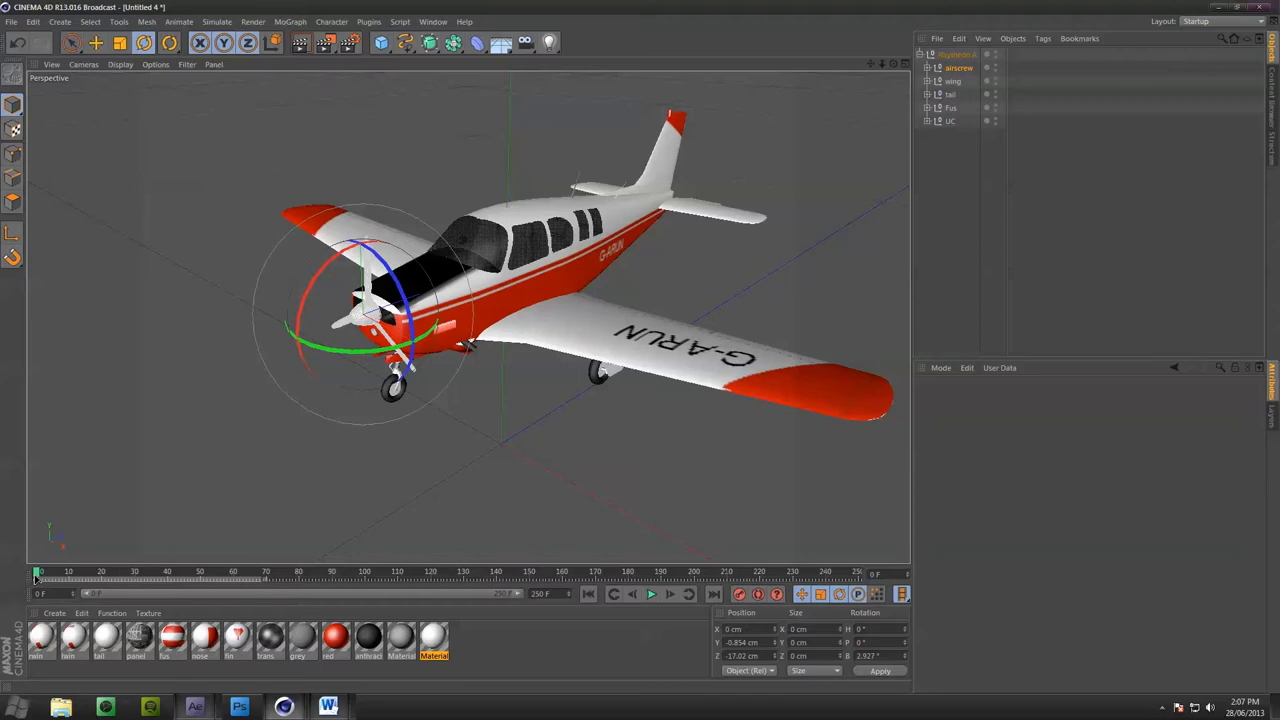
click(966, 175)
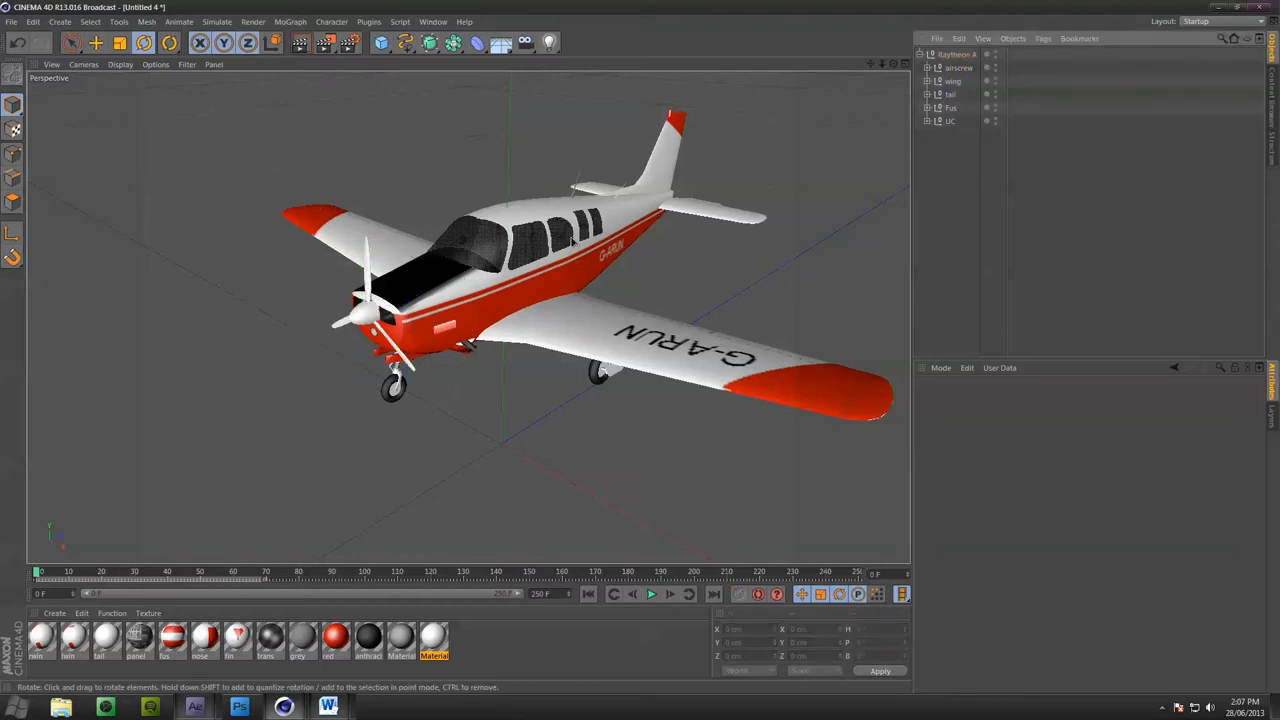
Collapse the Raytheon A hierarchy and hide the whole aircraft
scroll(526, 190, down, 6)
alt+middle_drag(523, 228, 475, 262)
alt+drag(474, 261, 466, 215)
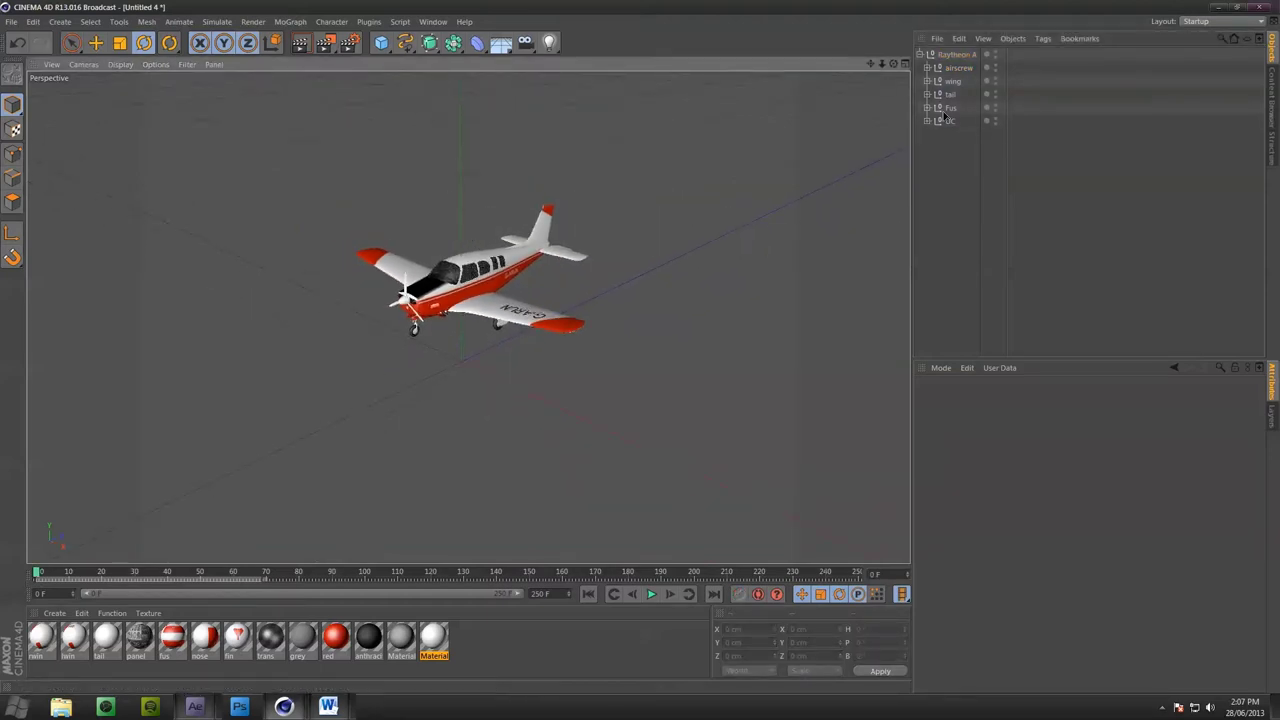
click(920, 55)
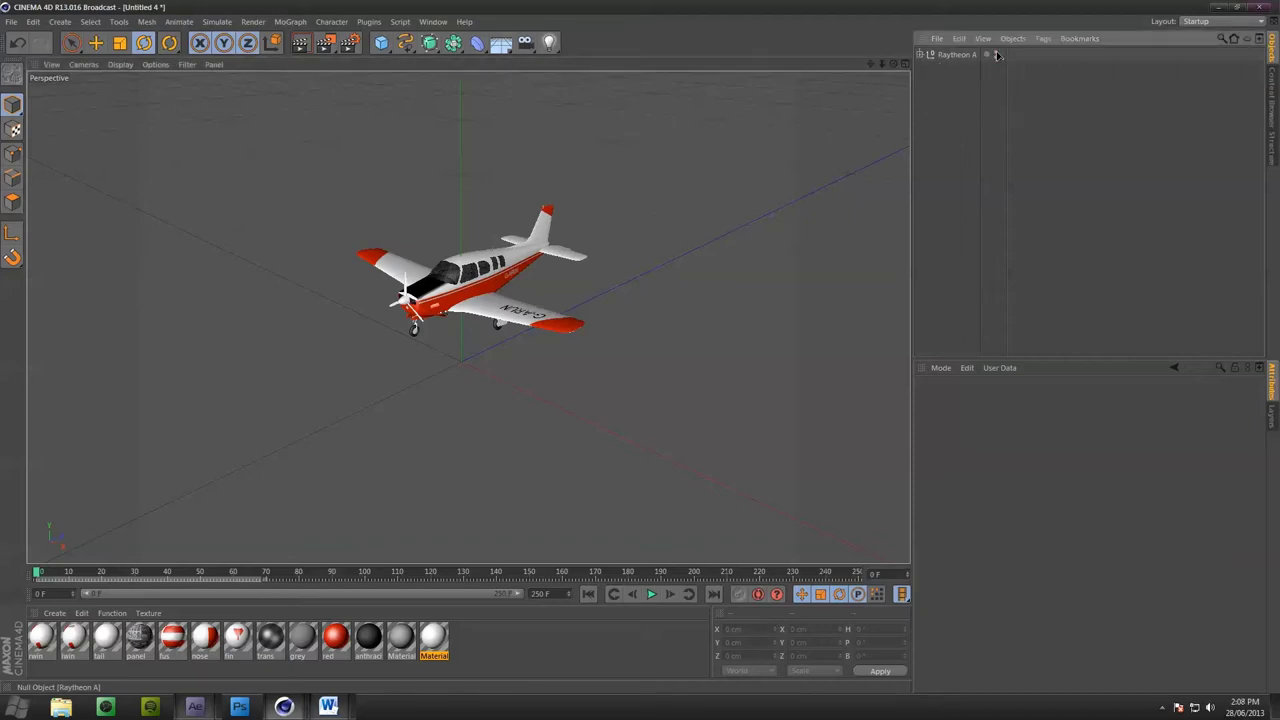
click(996, 54)
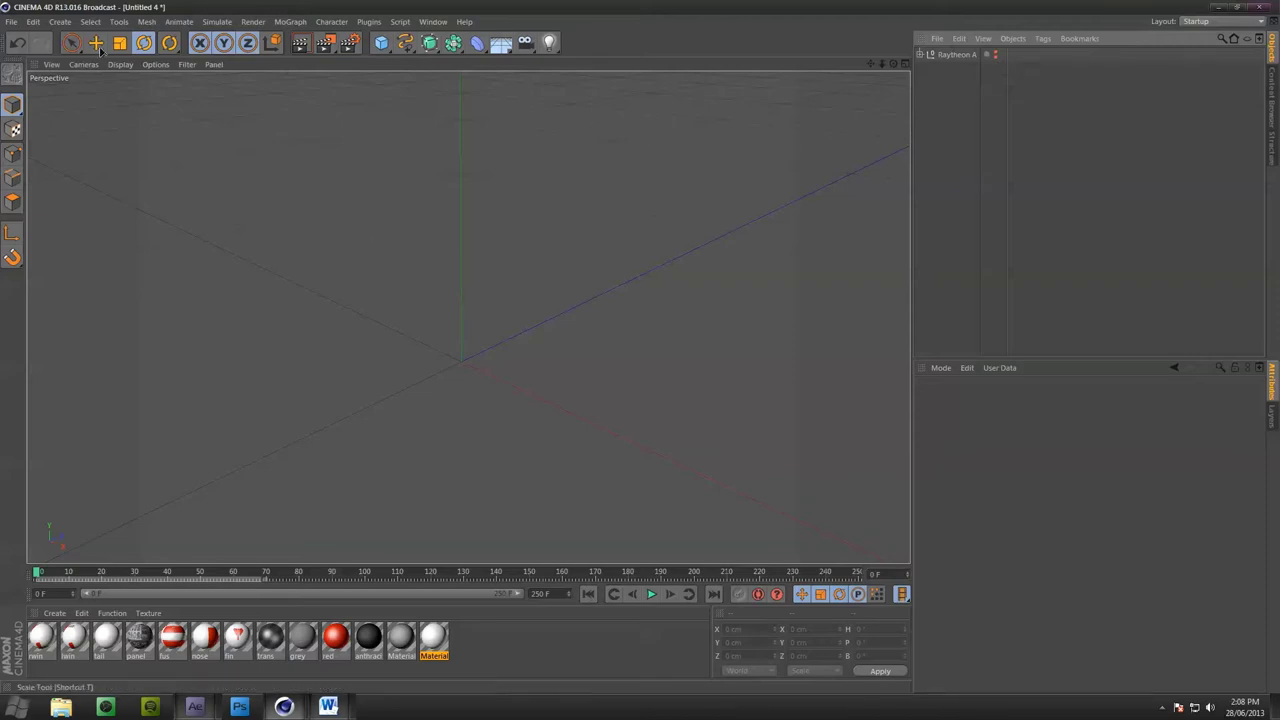
drag(506, 41, 536, 55)
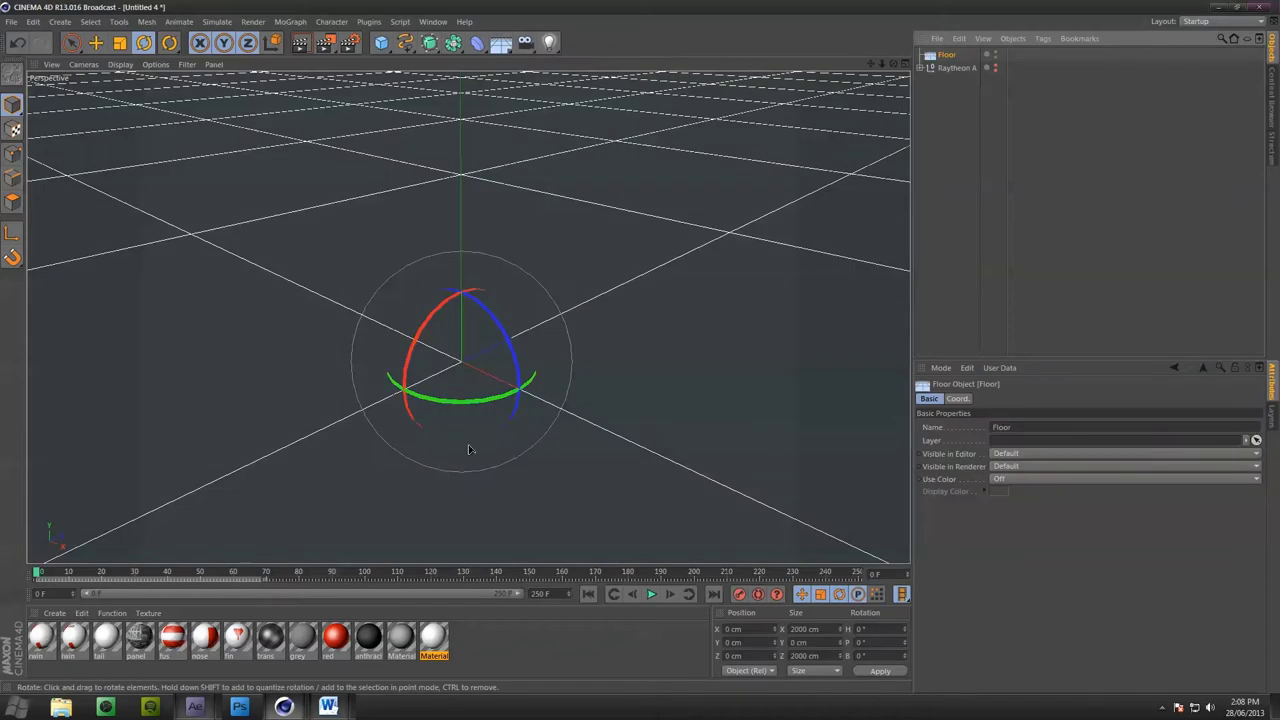
alt+drag(500, 291, 371, 107)
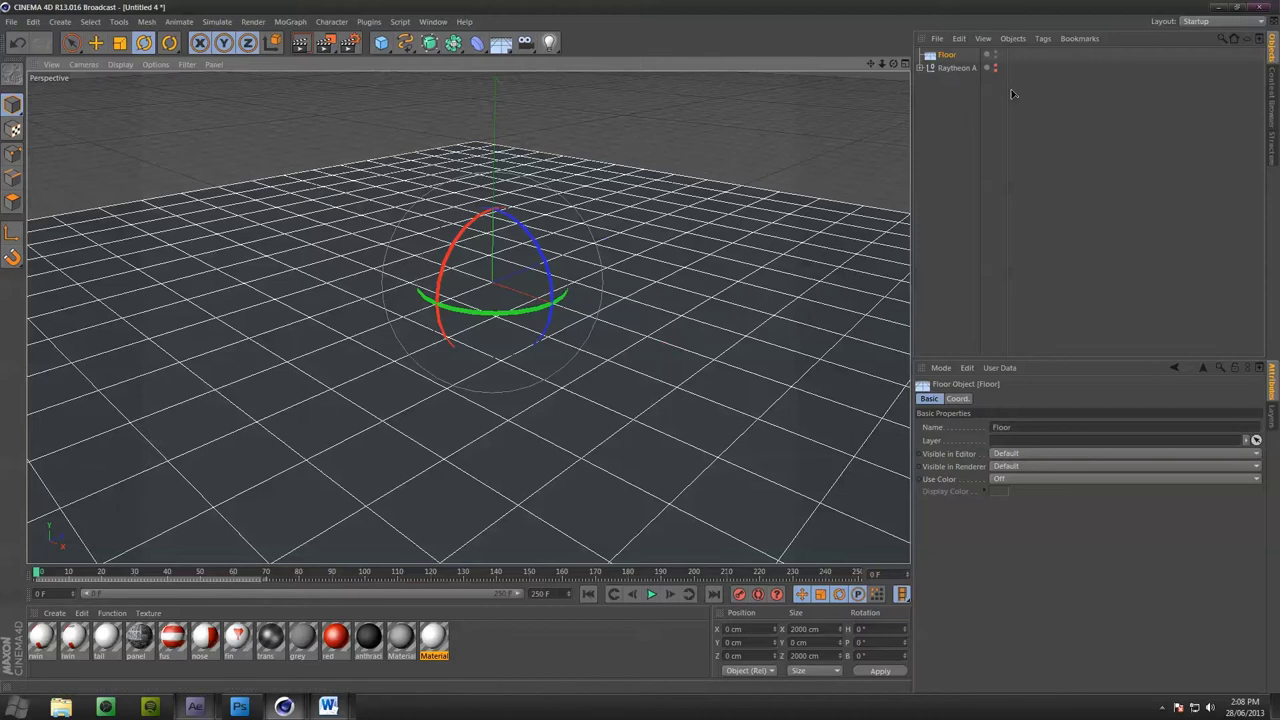
key(Delete)
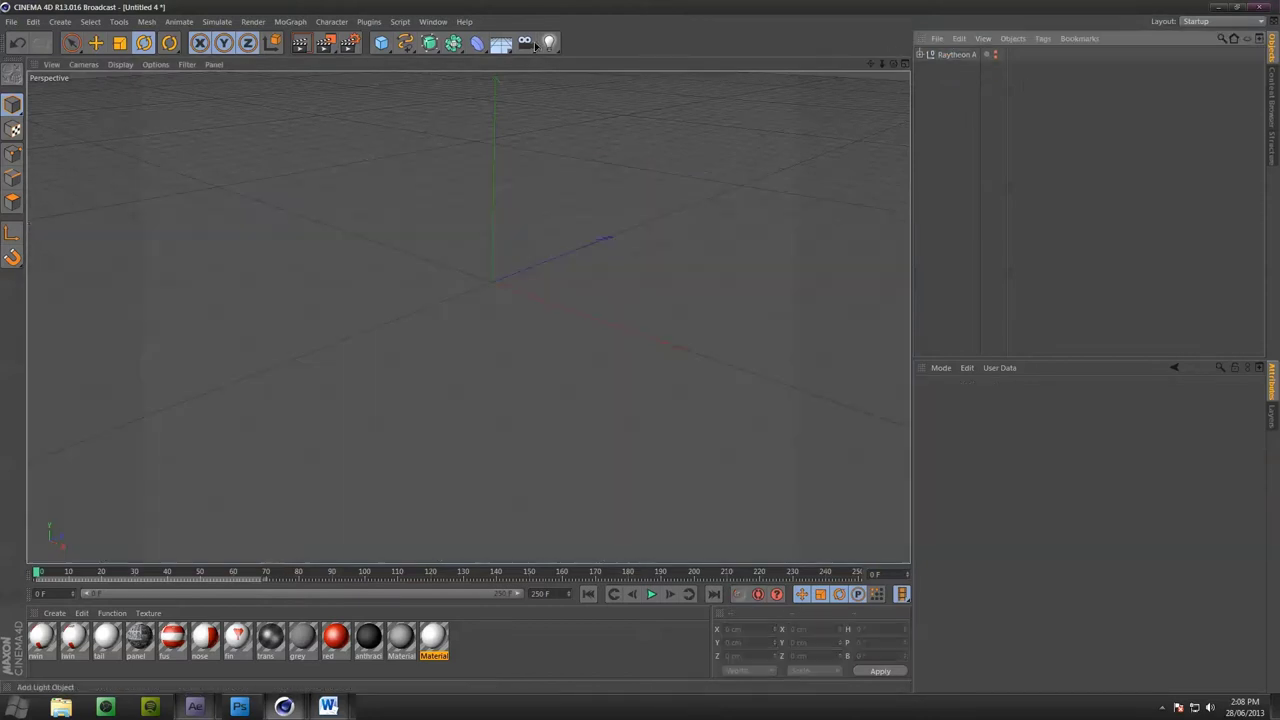
Add a Plane primitive at the scene origin and select it for editing
mouse_move(498, 42)
mouse_down()
mouse_move(516, 68)
mouse_move(498, 44)
mouse_up()
drag(380, 42, 500, 88)
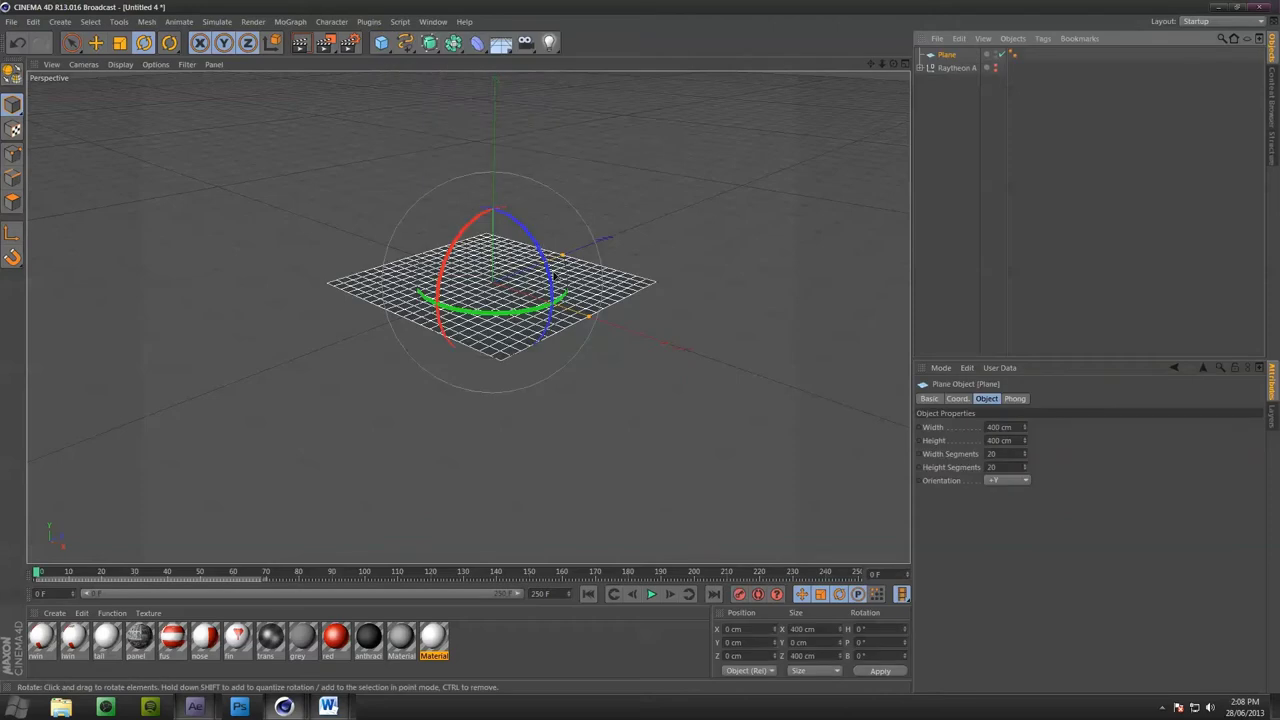
click(112, 47)
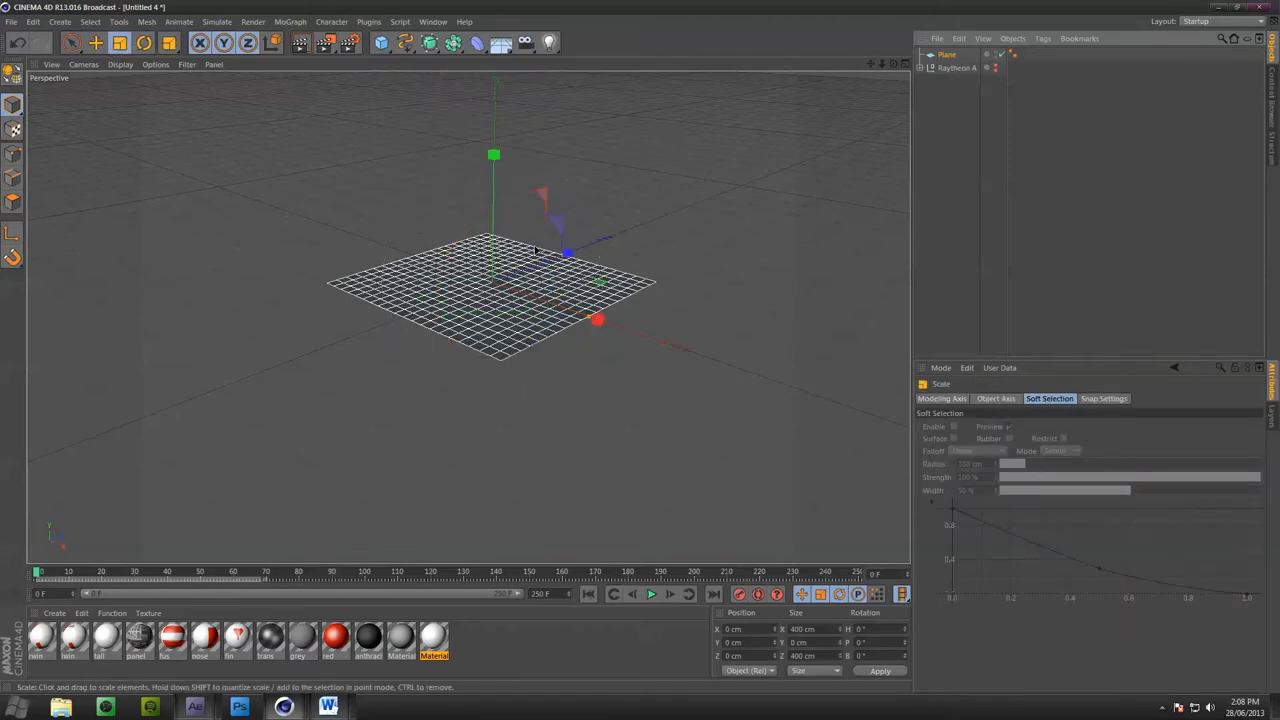
click(954, 110)
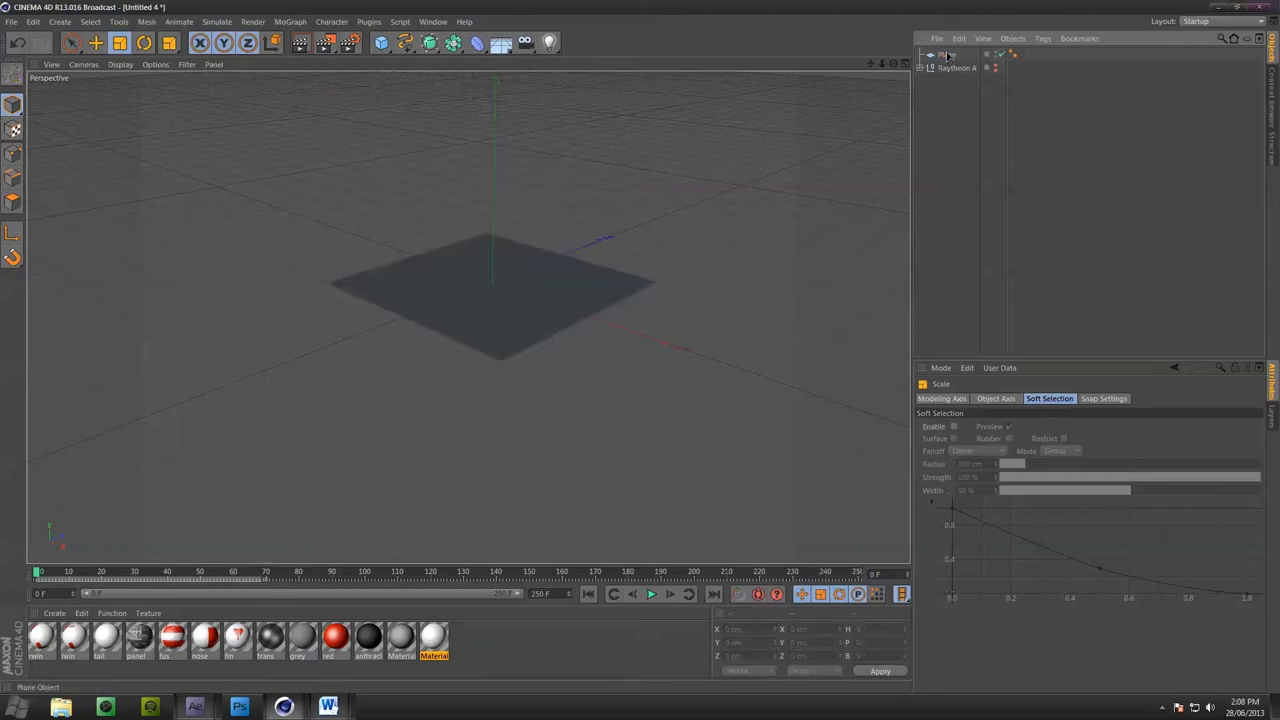
click(946, 55)
Set the Plane primitive's width and height to 2500 cm each
double_click(1000, 427)
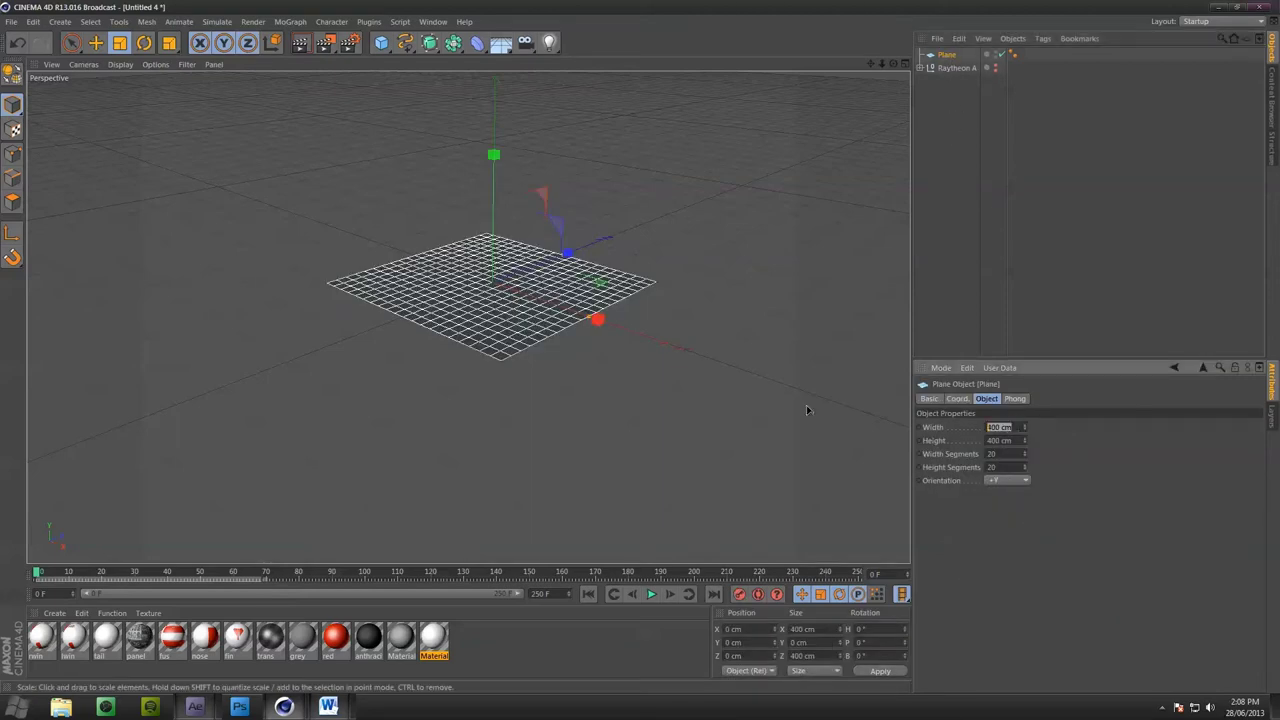
text(2500)
key(Return)
key(Tab)
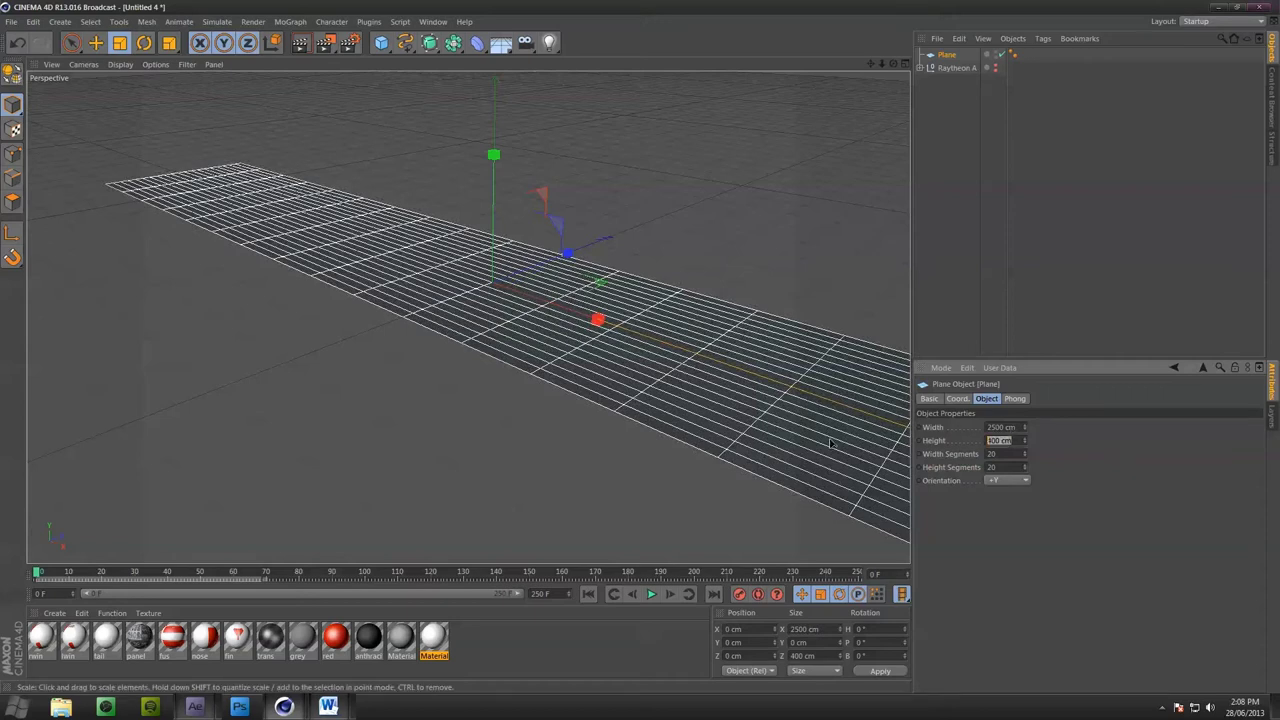
text(2500)
key(Return)
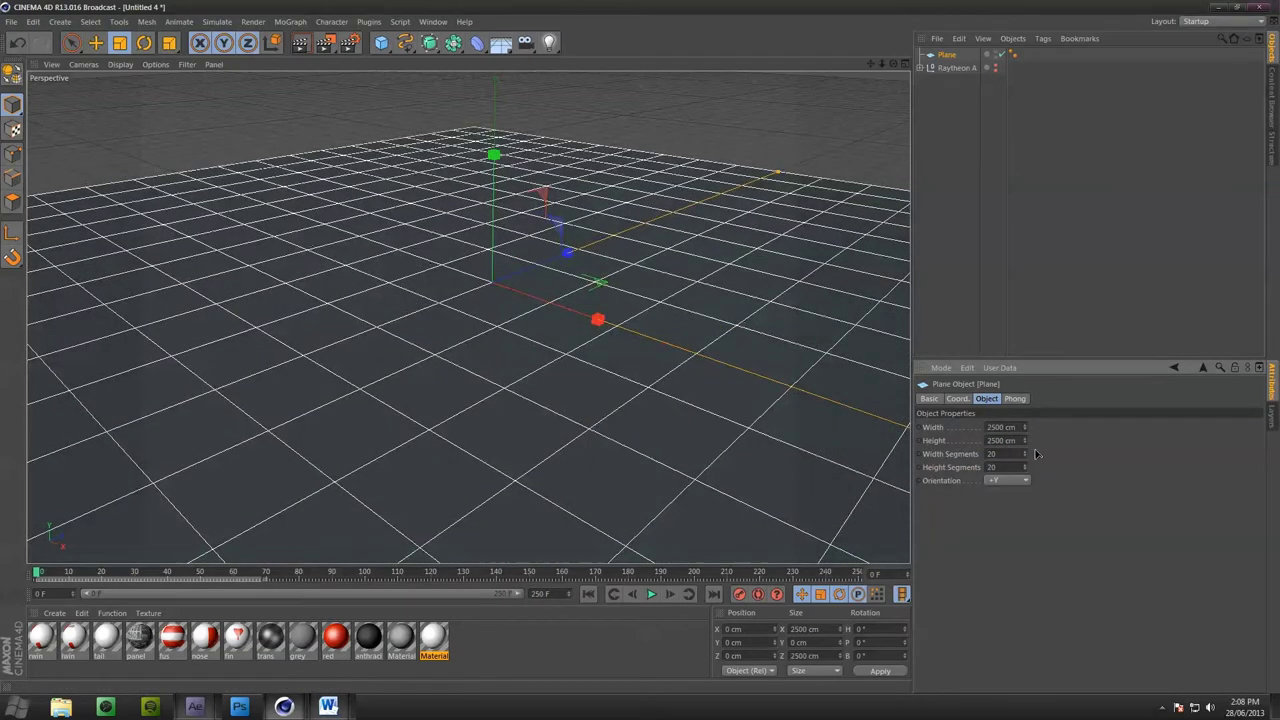
Enlarge the Plane primitive to 4000 cm in width and height, with 93 width and height segments
drag(1025, 441, 1025, 427)
double_click(1015, 441)
text(4000)
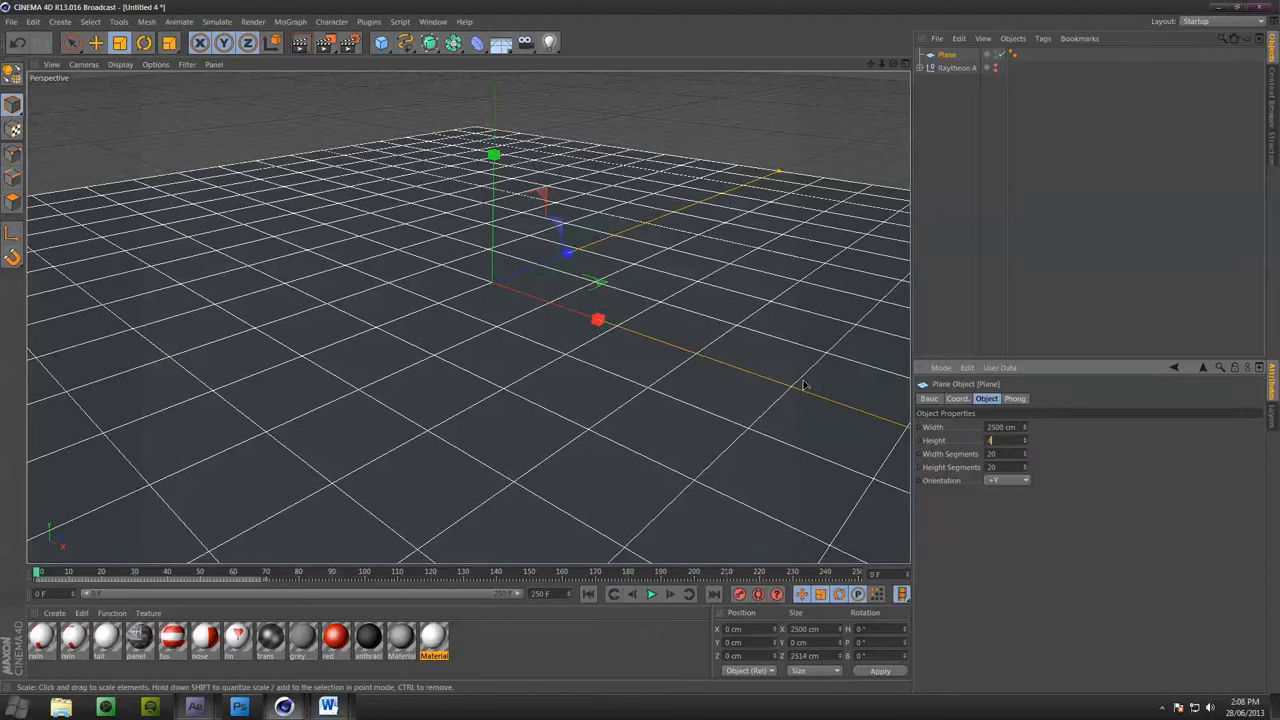
key(Return)
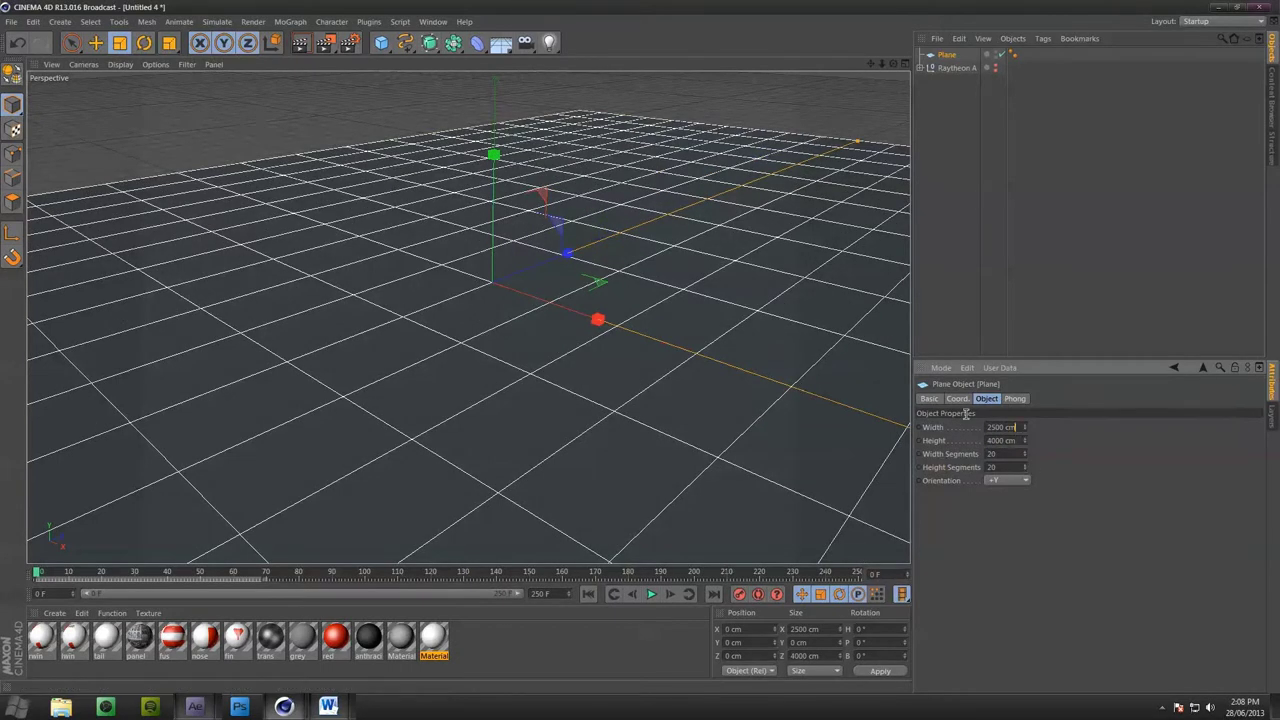
double_click(1003, 427)
text(4000)
key(Return)
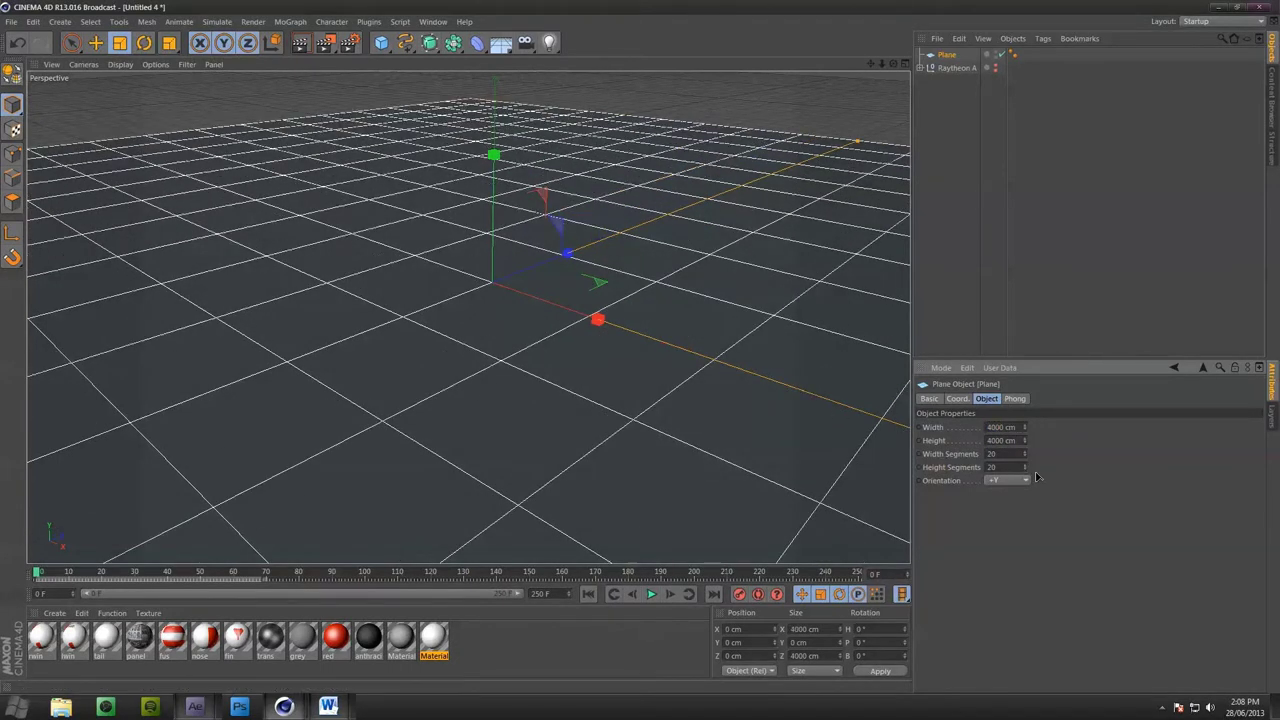
mouse_move(1025, 459)
mouse_down()
mouse_move(1025, 436)
mouse_move(1025, 466)
mouse_move(1025, 447)
mouse_up()
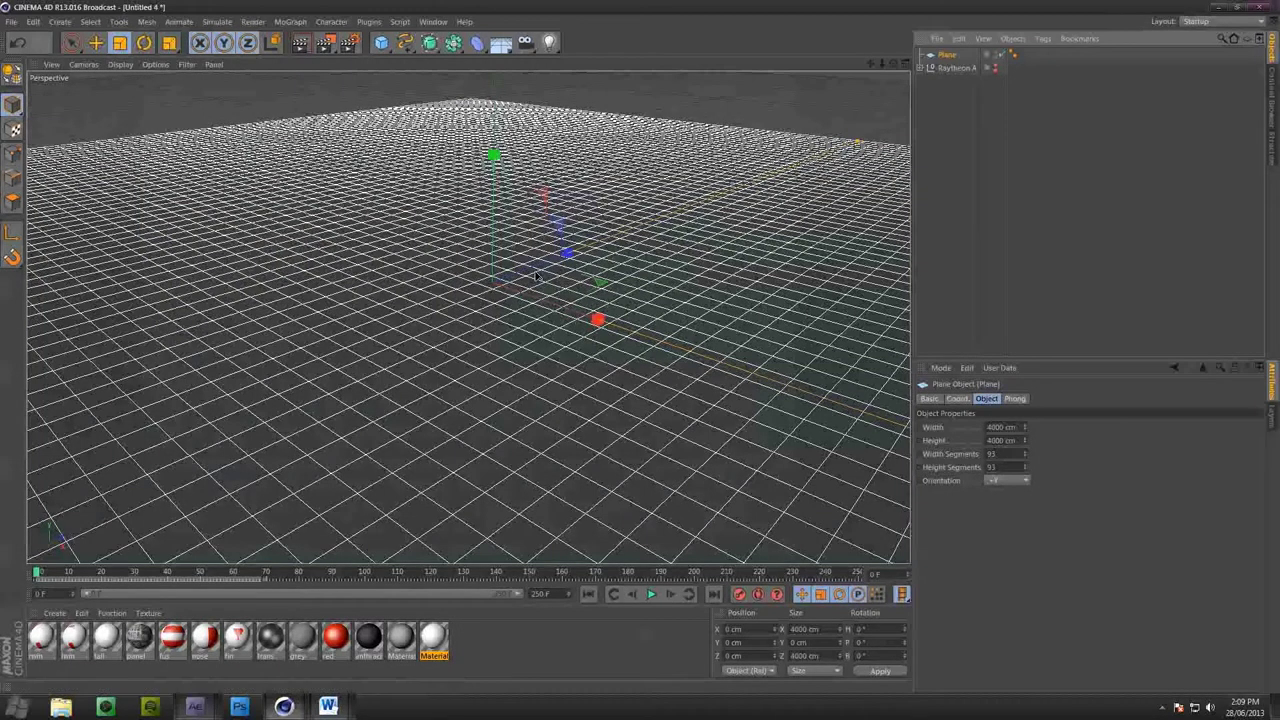
click(469, 643)
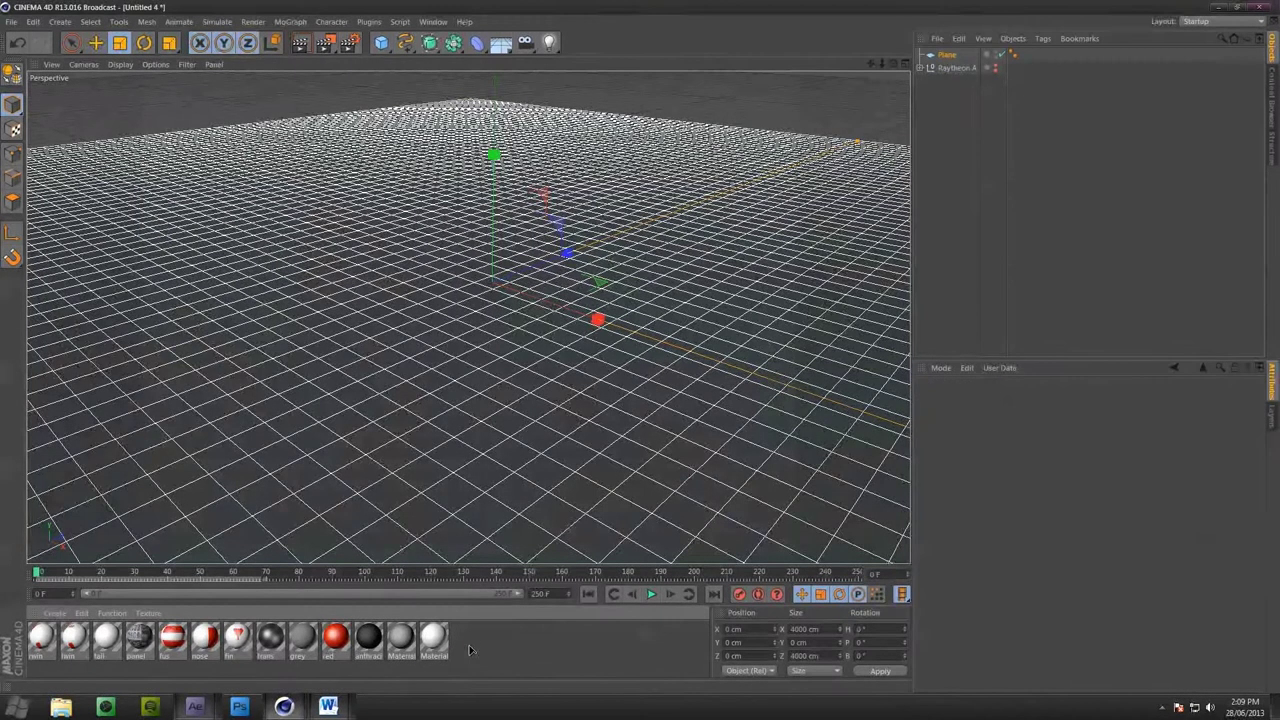
double_click(469, 650)
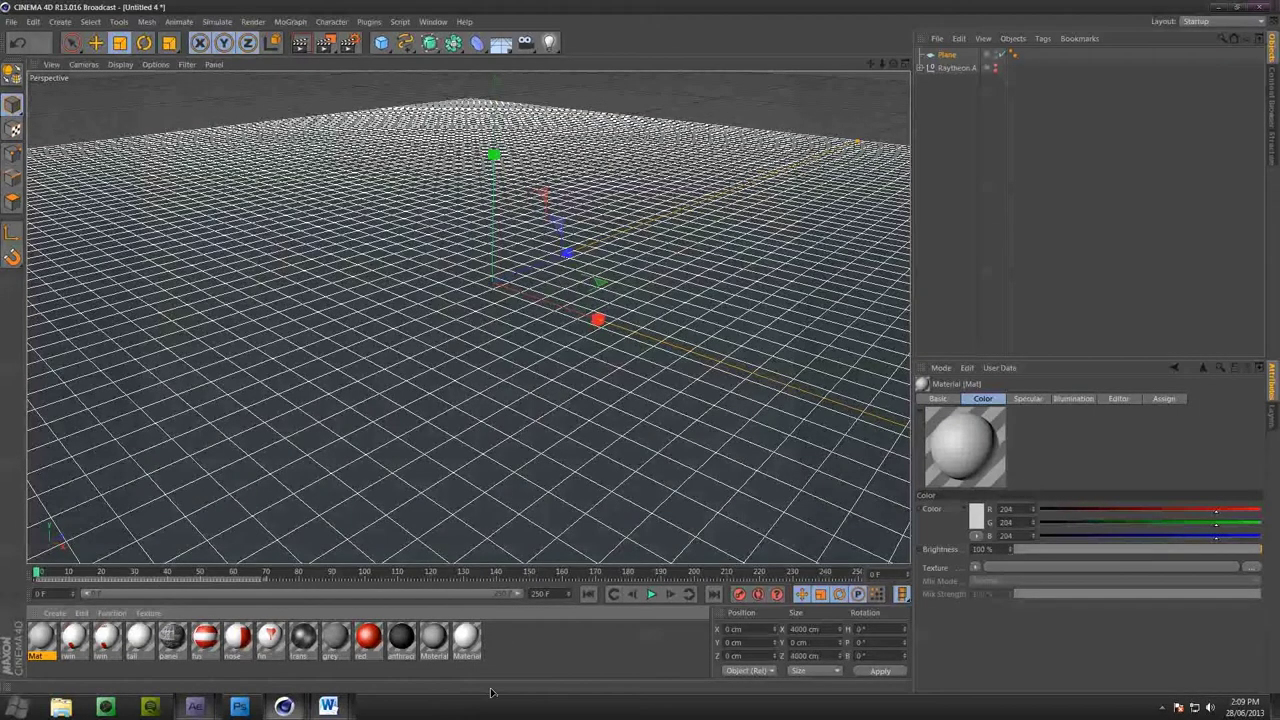
double_click(520, 654)
key(ctrl+z)
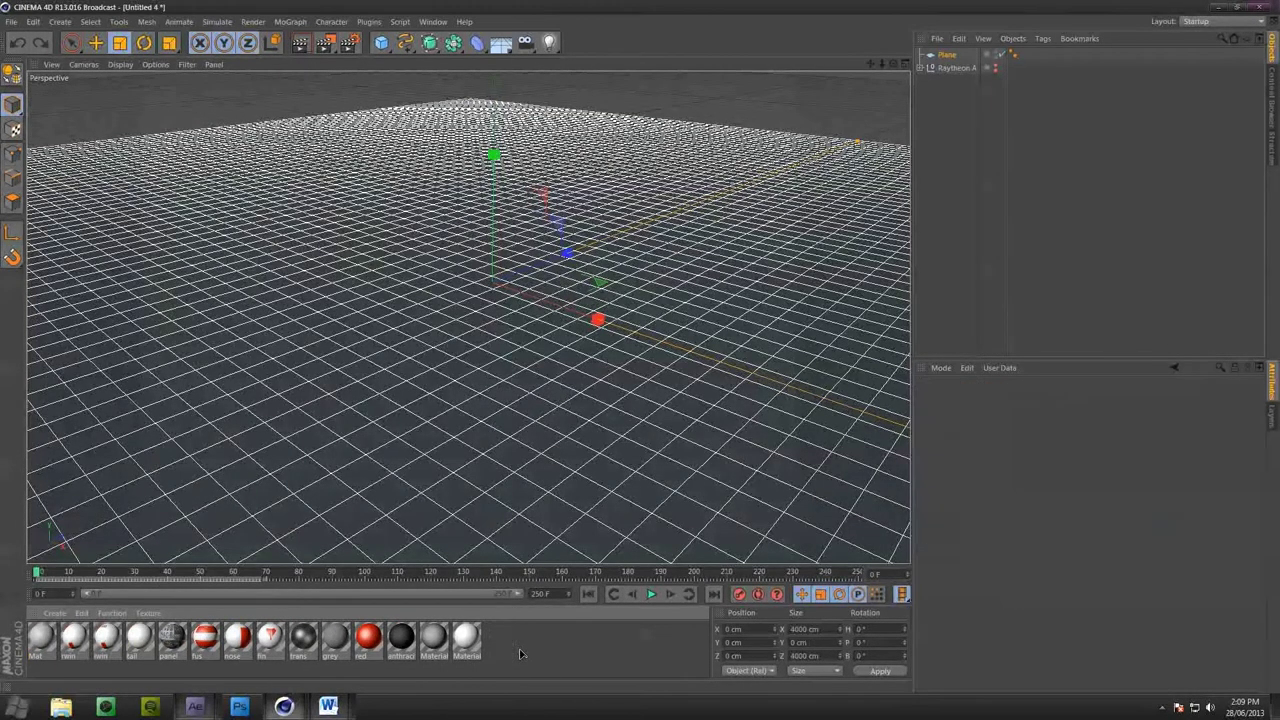
key(ctrl+z)
key(ctrl+z)
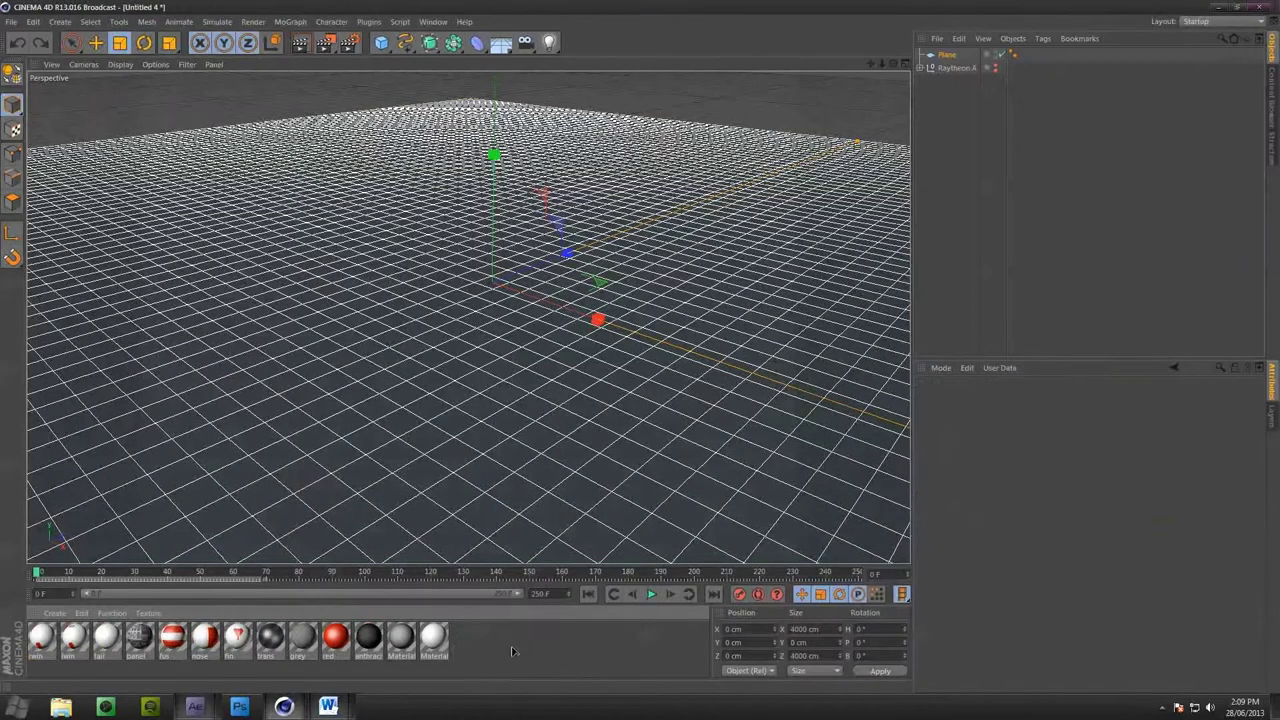
Create a new material and browse the Documents library for an image to load as its color texture
double_click(511, 651)
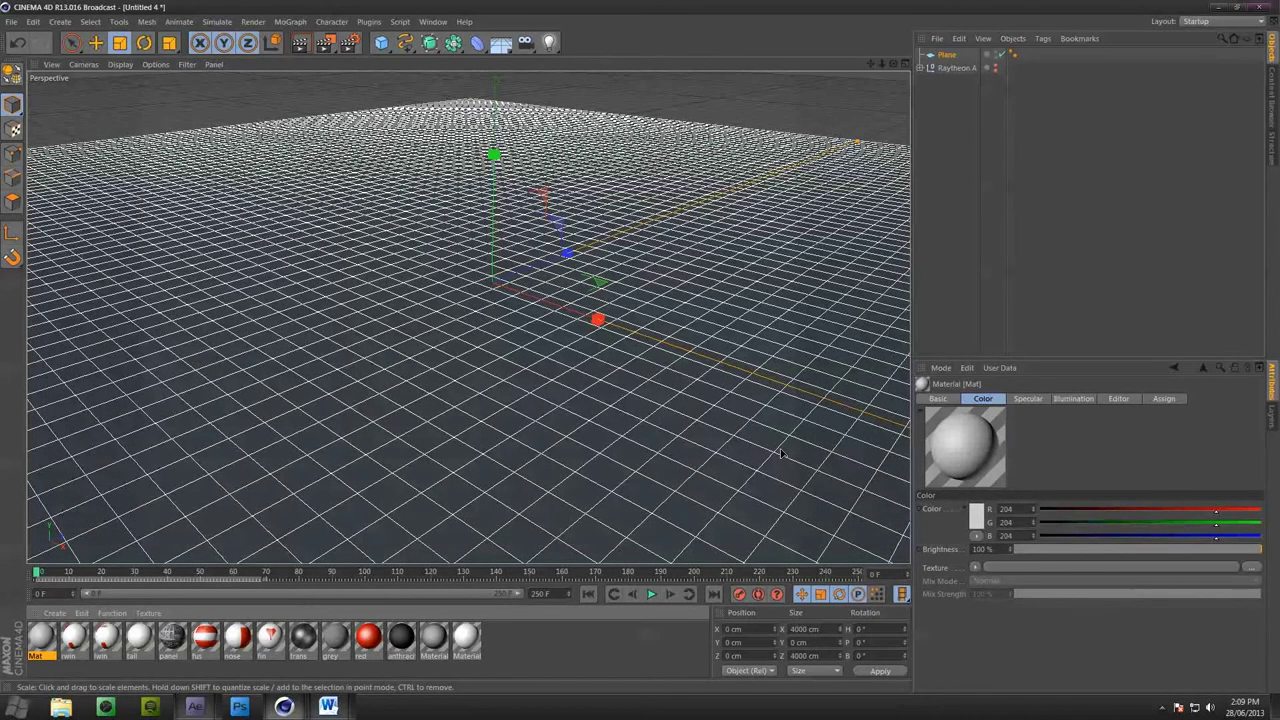
click(1250, 567)
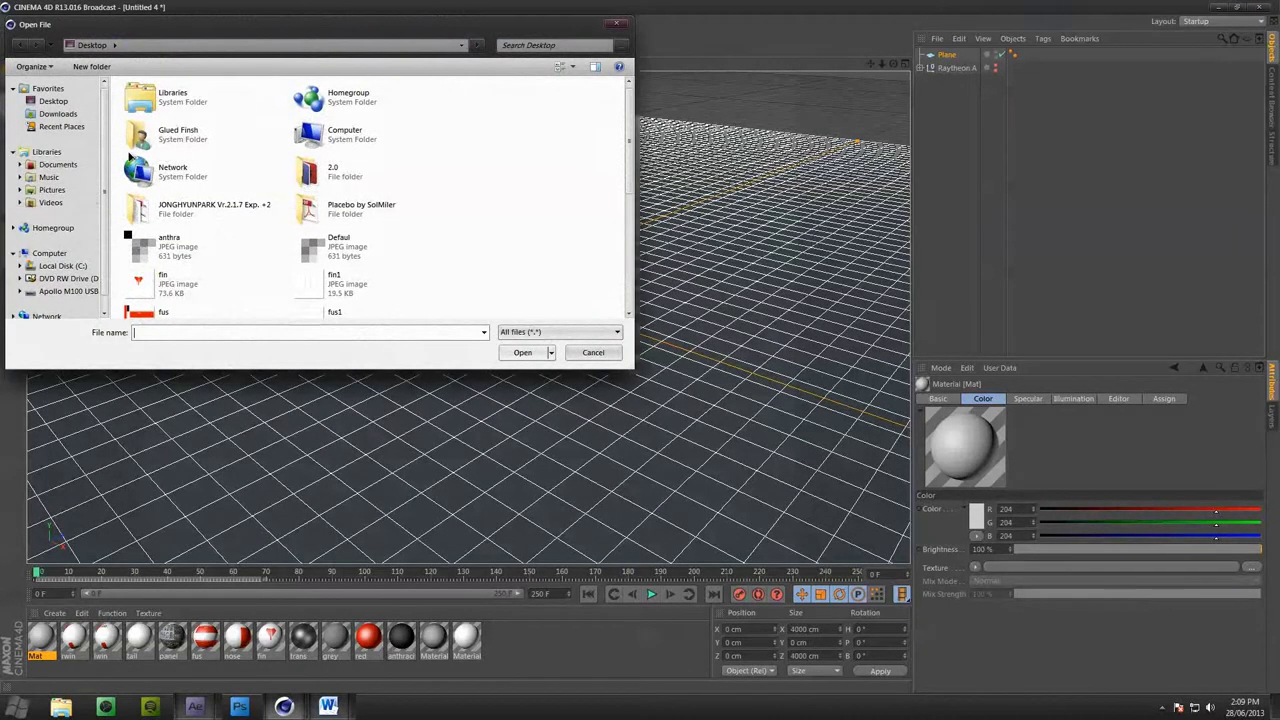
double_click(172, 100)
click(66, 167)
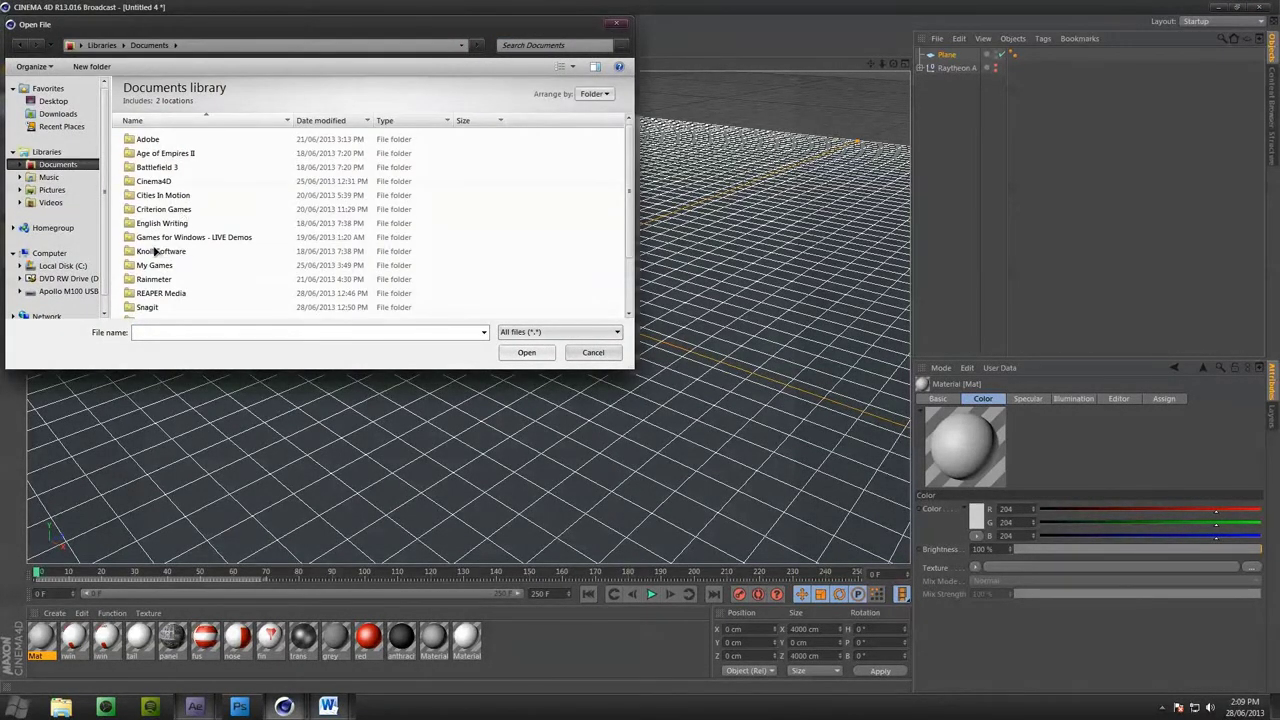
Load the Map Aus detail image from the Cinema4D Map Australia folder as the color texture, without copying it to the project location
scroll(160, 272, down, 1)
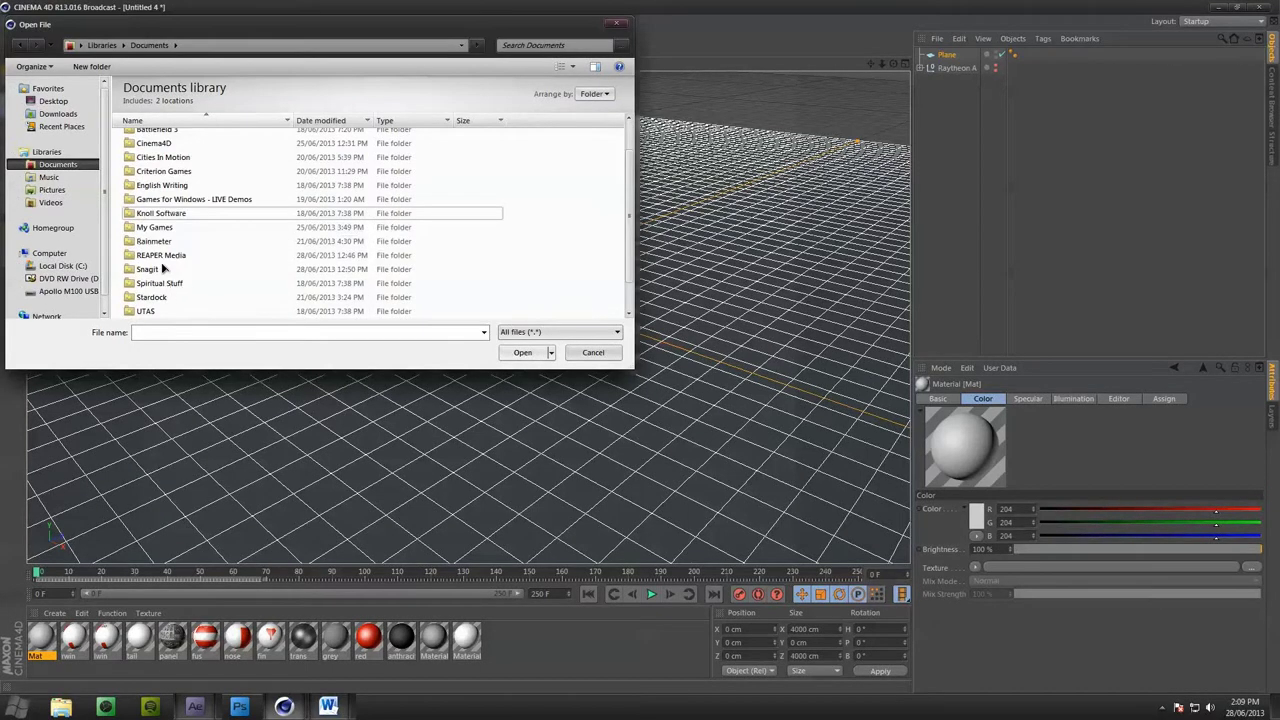
scroll(160, 182, up, 1)
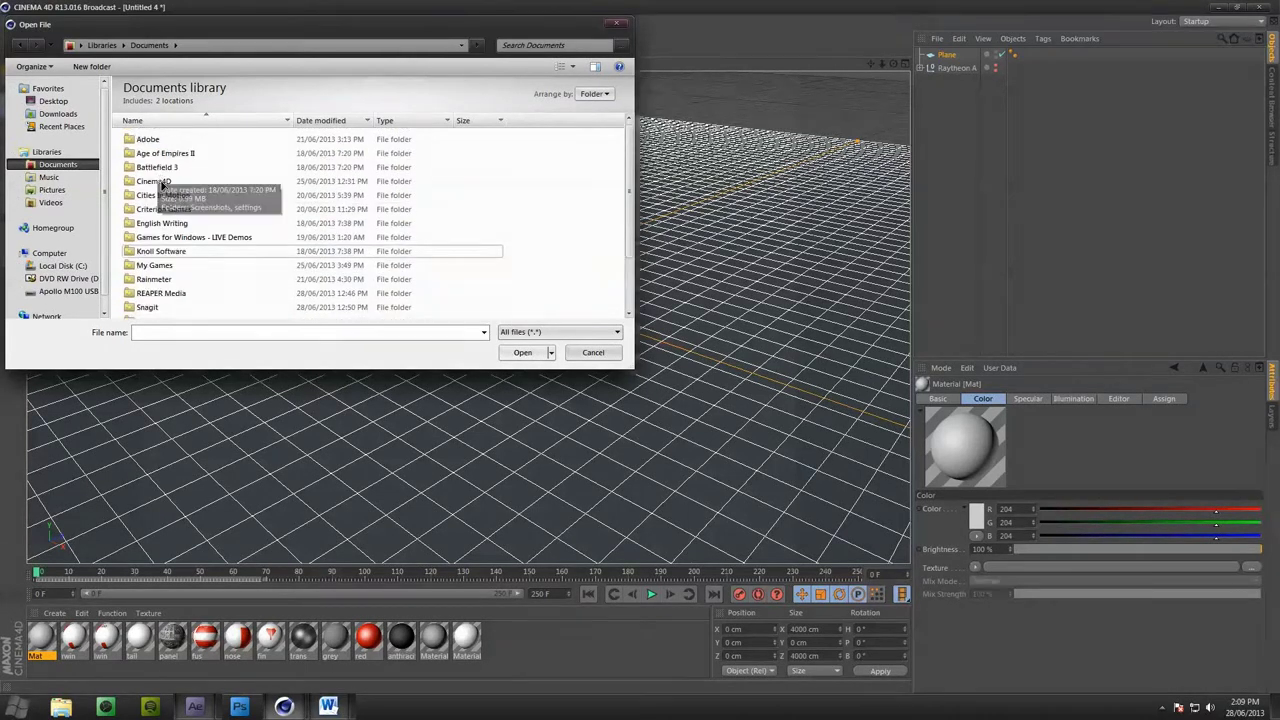
double_click(163, 176)
scroll(160, 200, down, 2)
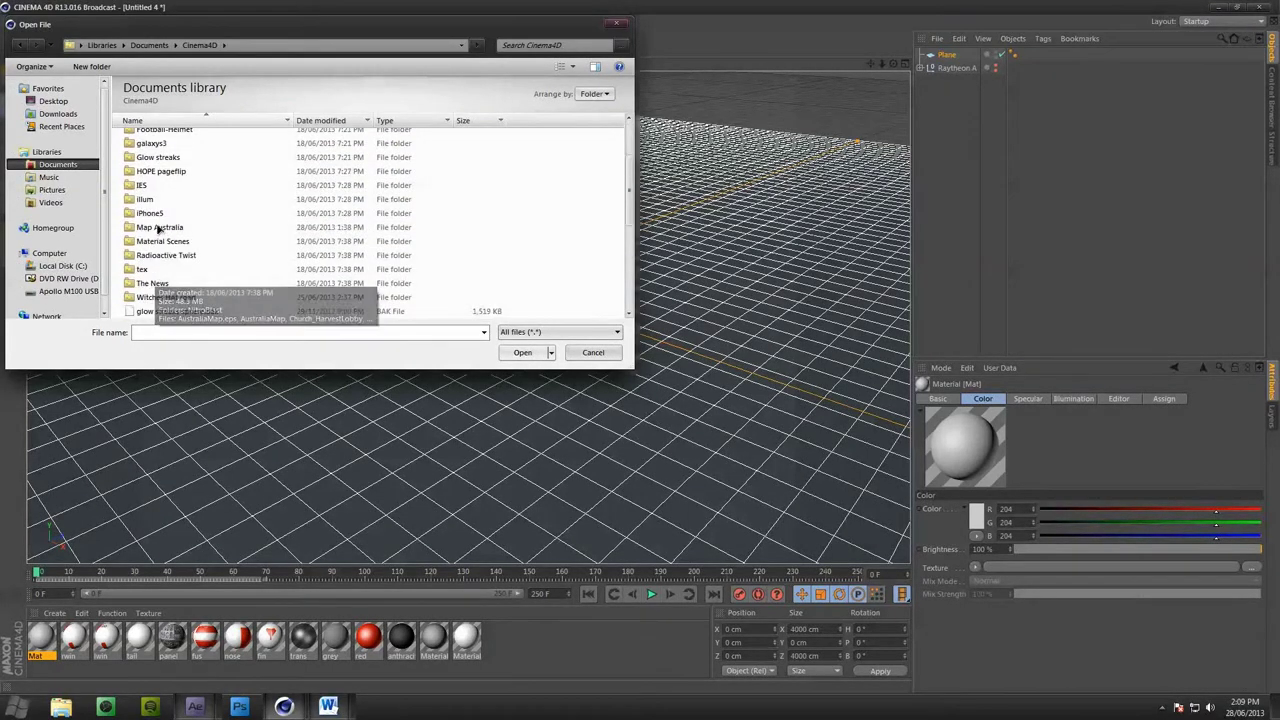
double_click(163, 226)
scroll(175, 266, down, 3)
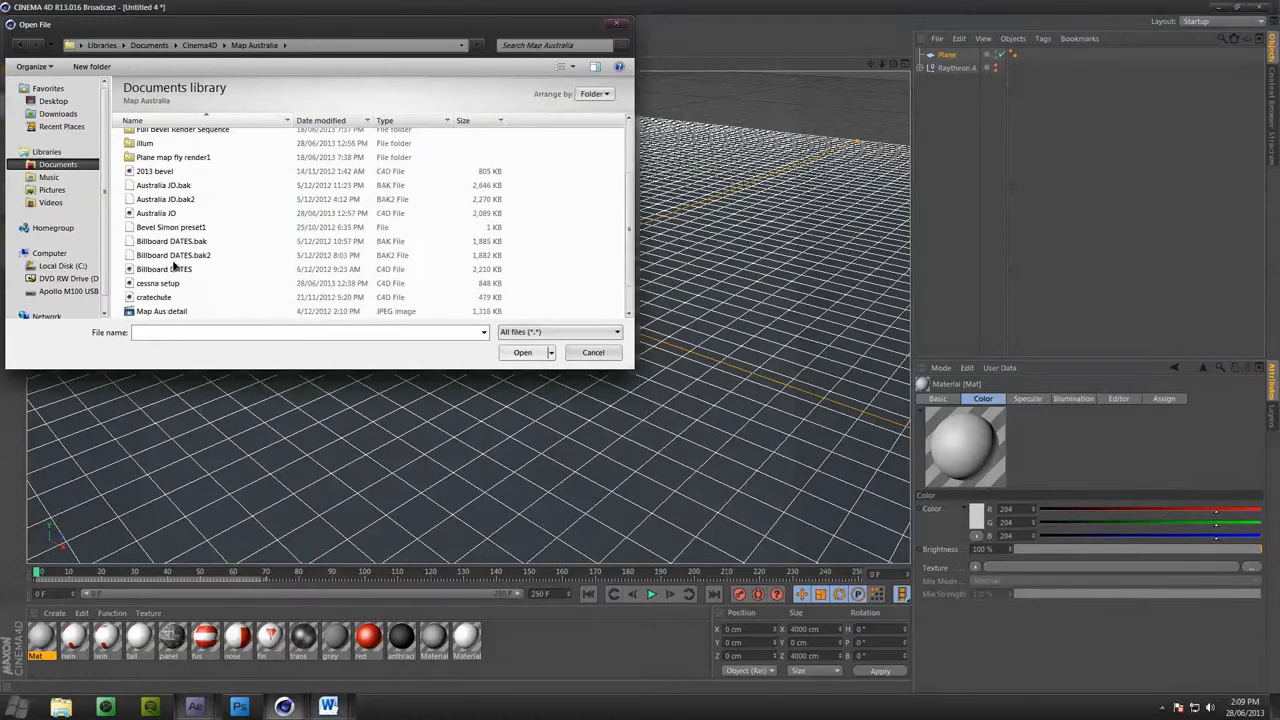
click(172, 285)
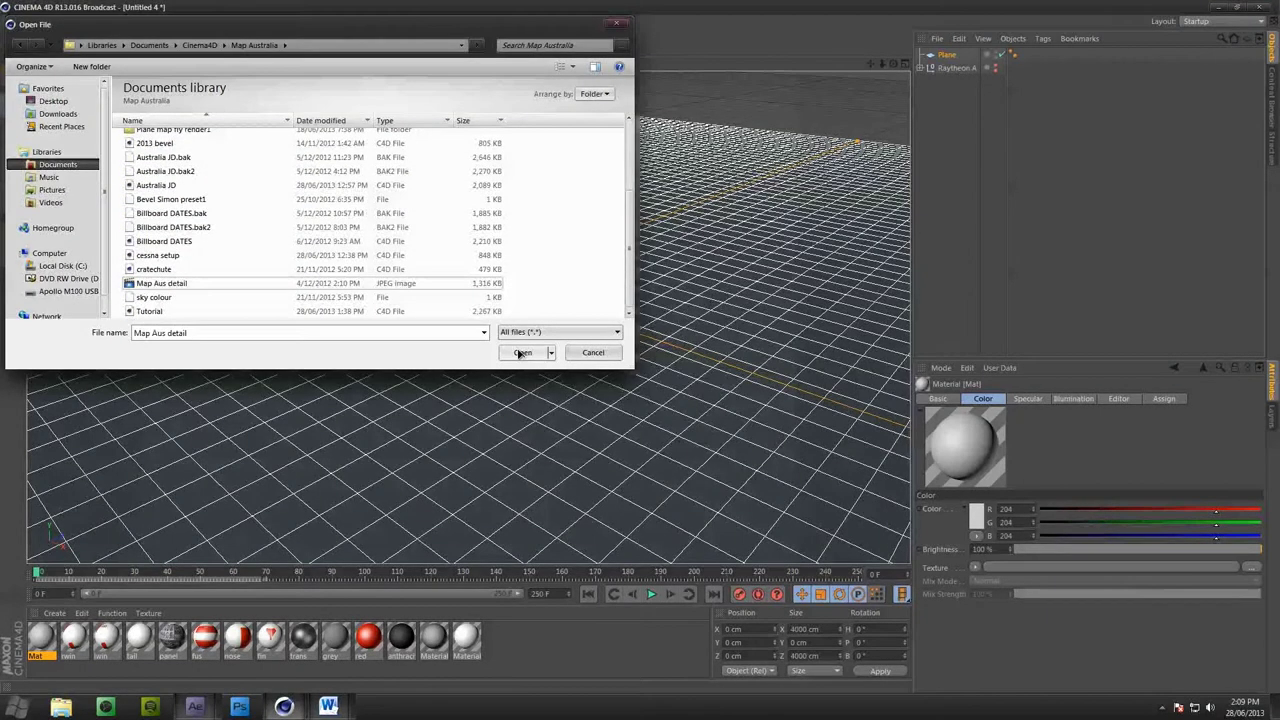
click(521, 353)
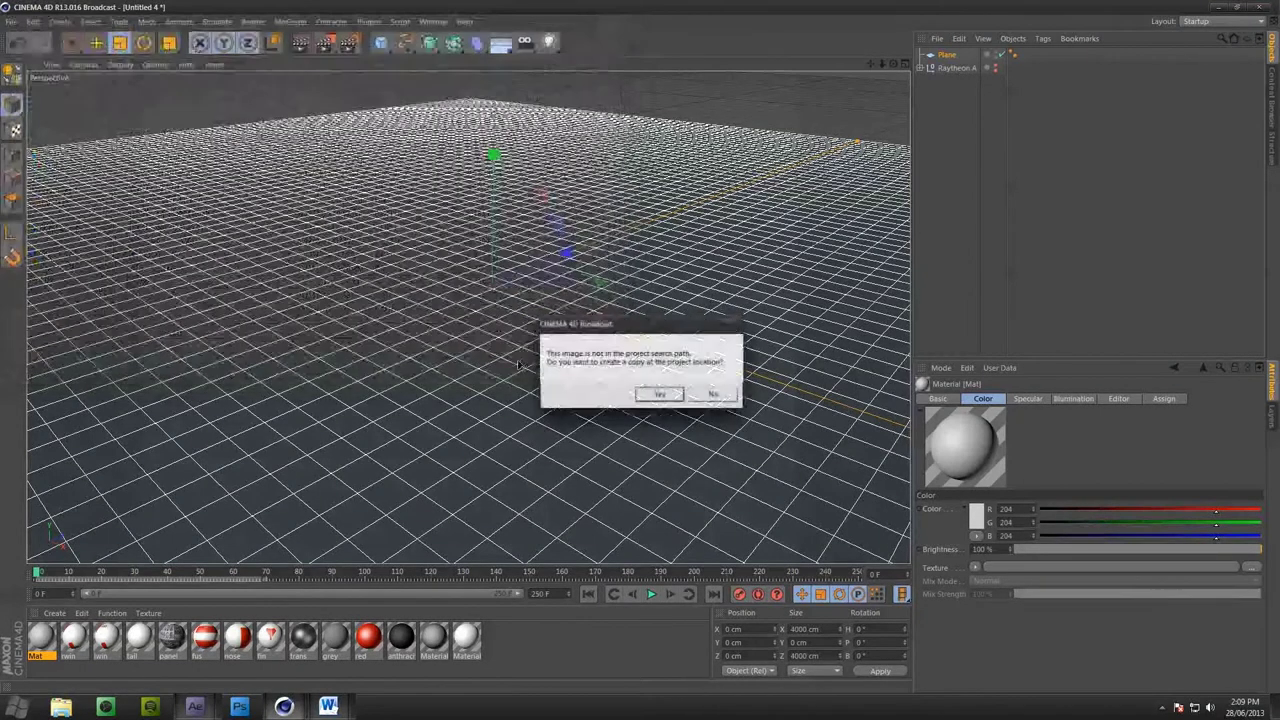
click(727, 400)
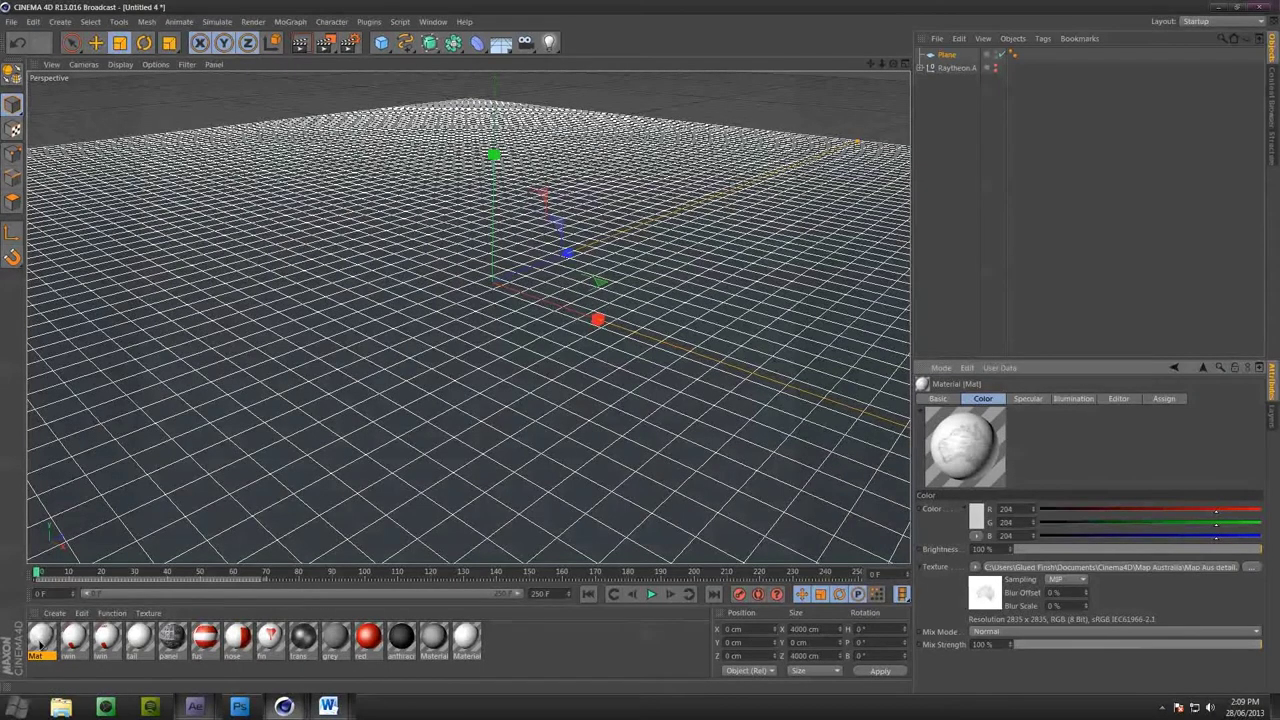
Apply the map material to the ground plane, render the view from two angles to check it, and deselect the plane
drag(40, 640, 648, 265)
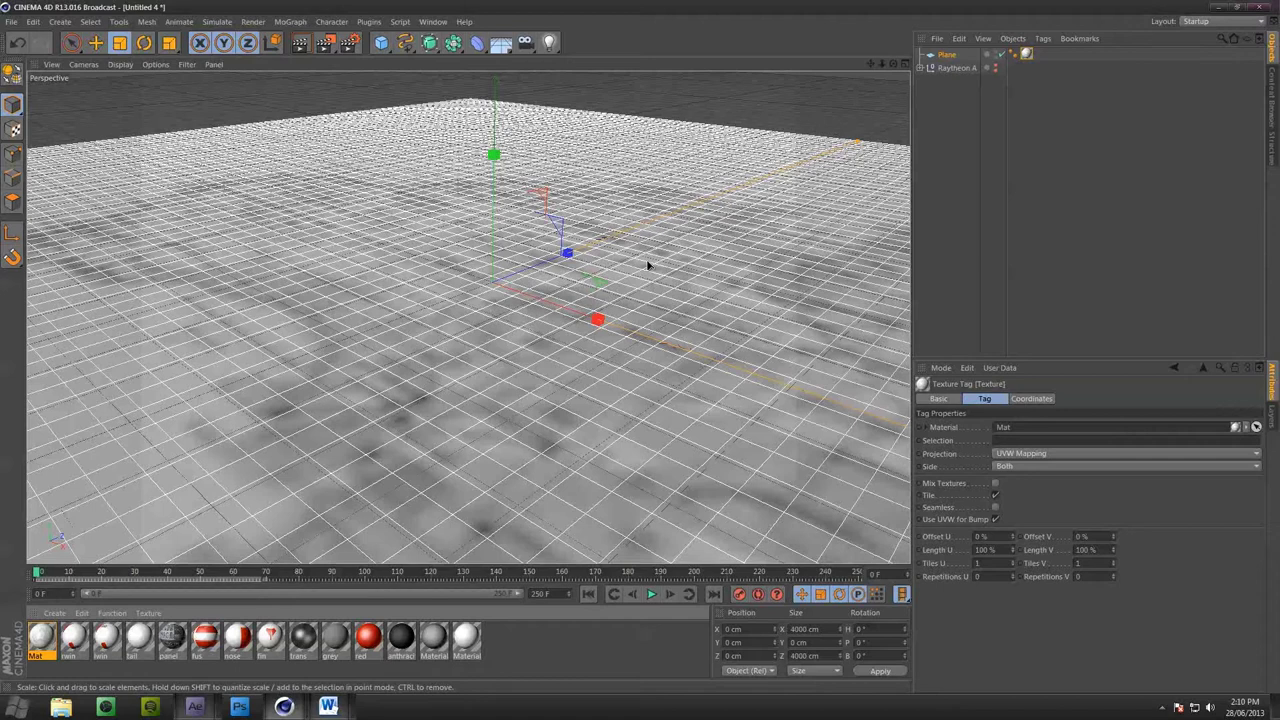
key(ctrl+r)
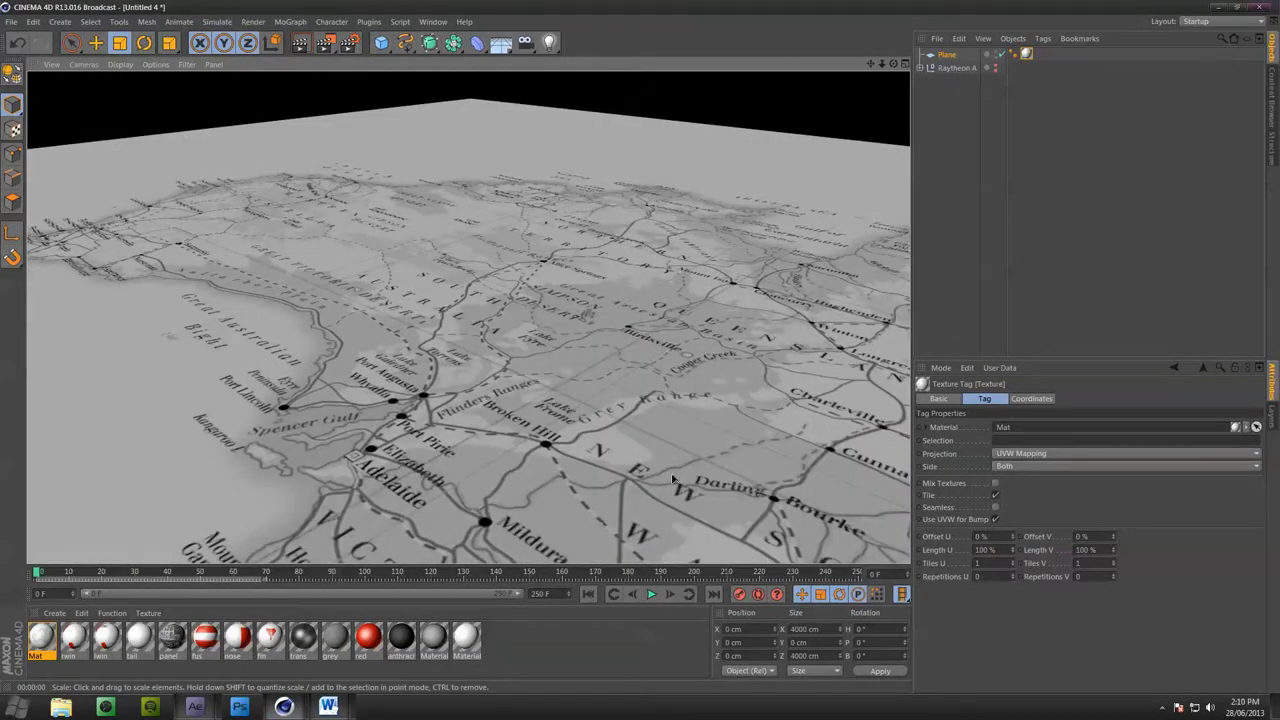
alt+drag(673, 480, 571, 409)
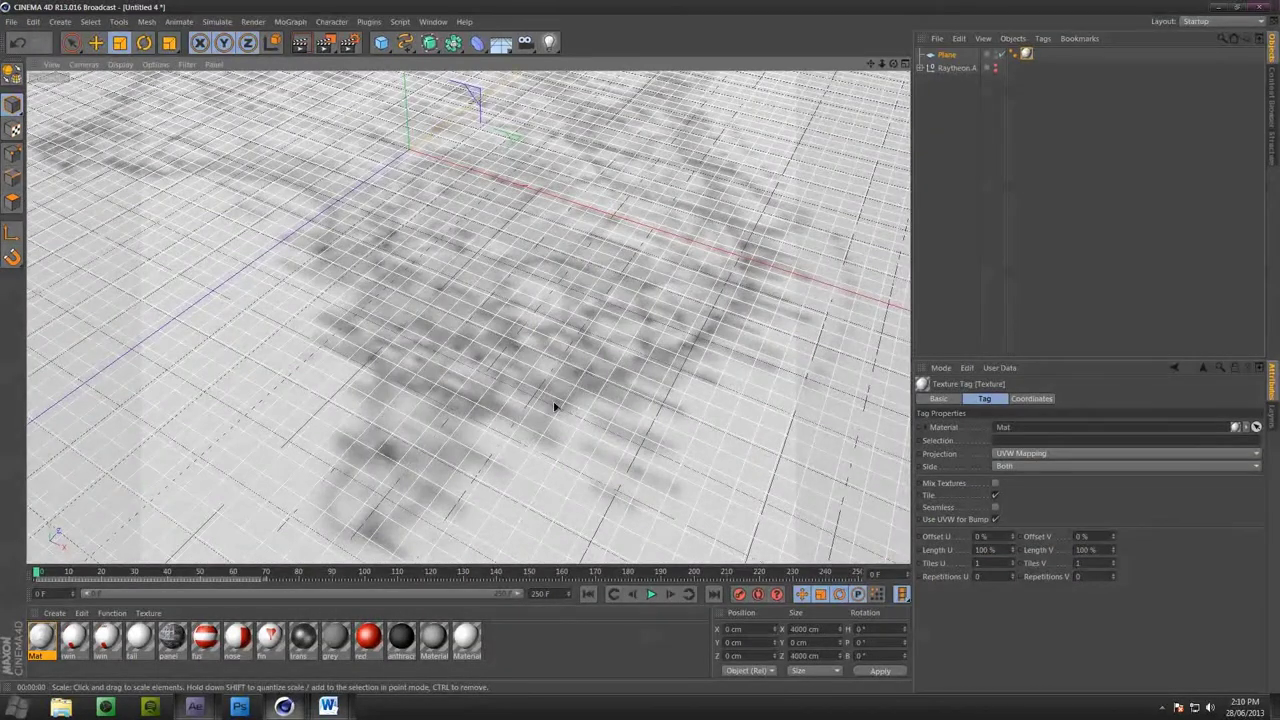
key(ctrl+r)
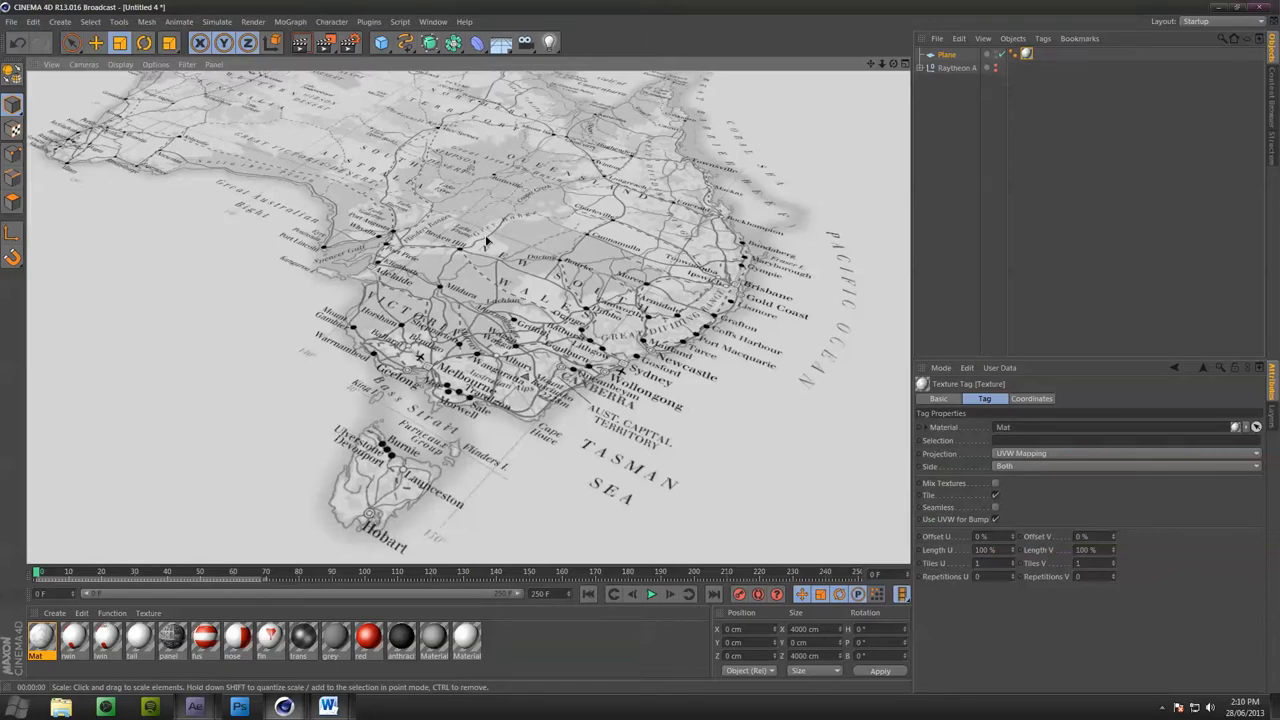
alt+middle_drag(486, 241, 508, 305)
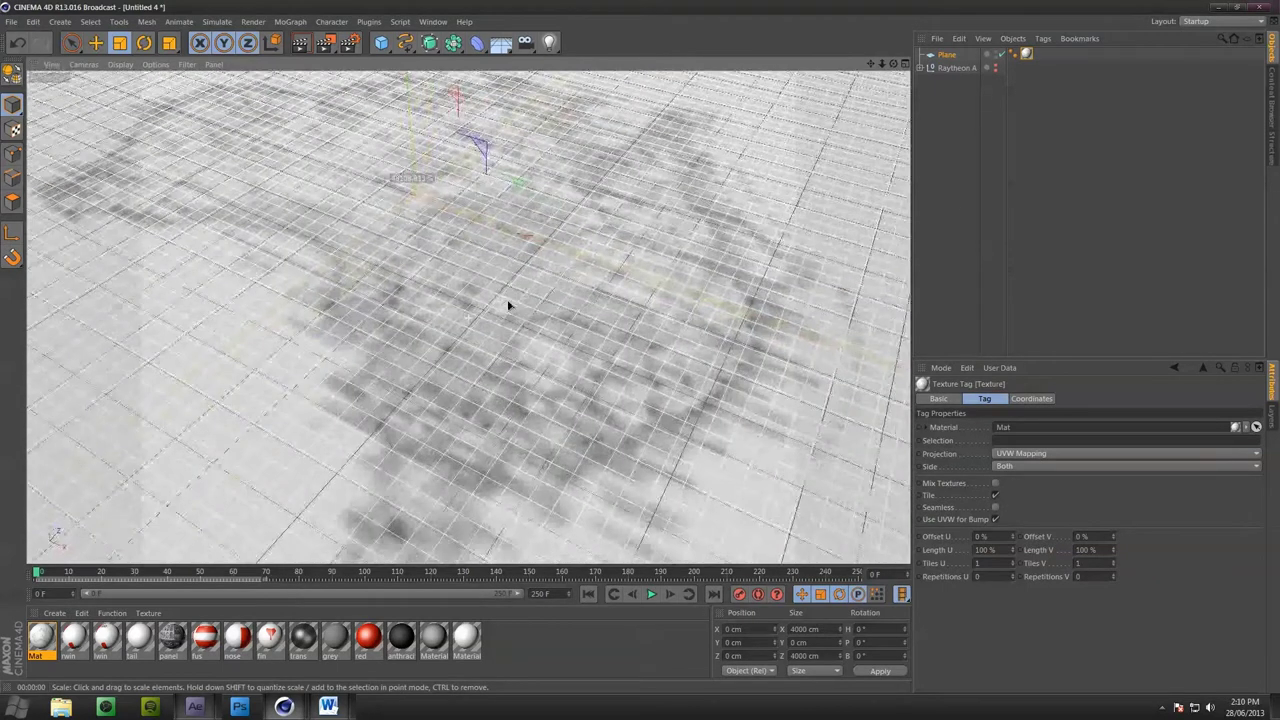
click(957, 189)
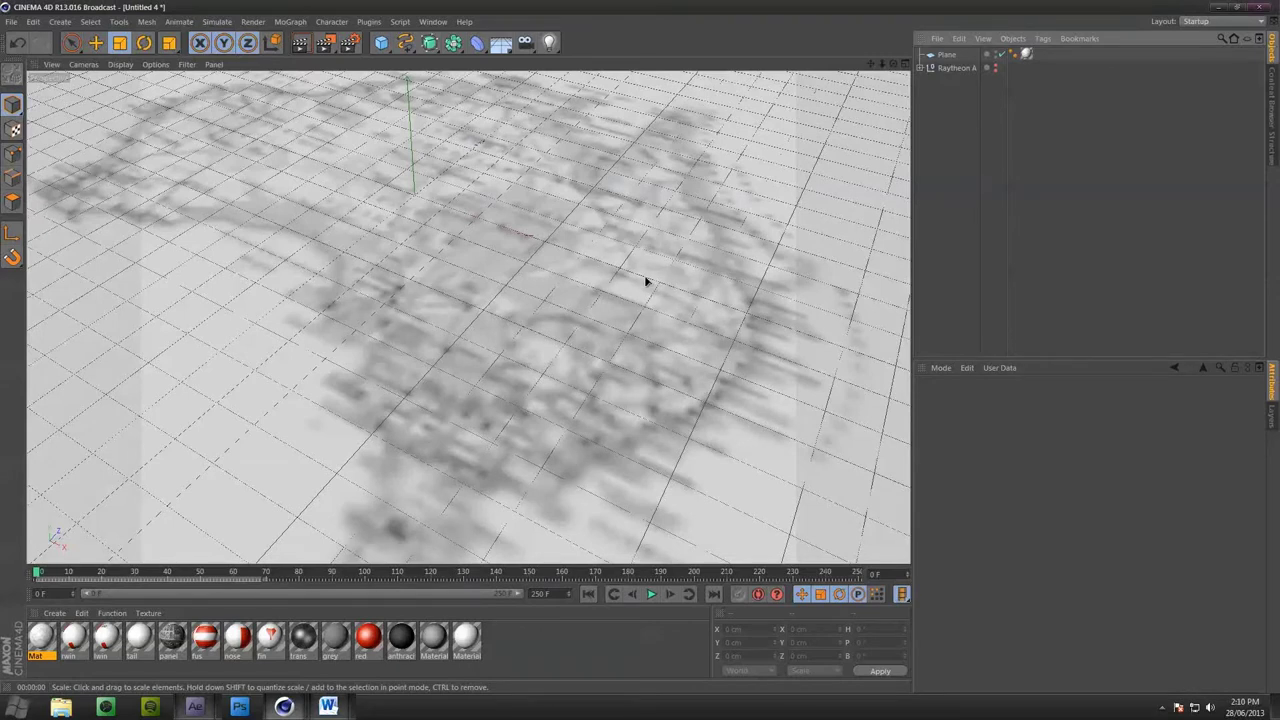
alt+drag(605, 275, 563, 262)
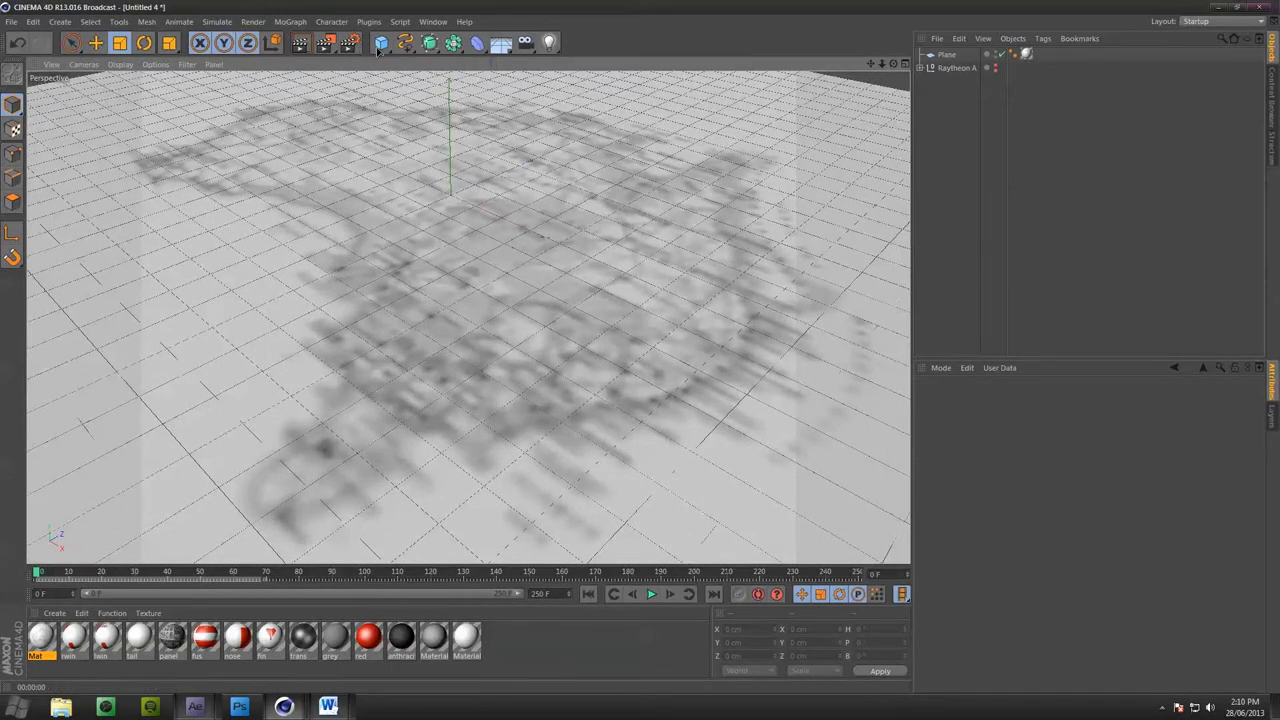
Set the render output to 1280 x 720 pixels with the ratio locked and the frame range on Current Frame
click(349, 43)
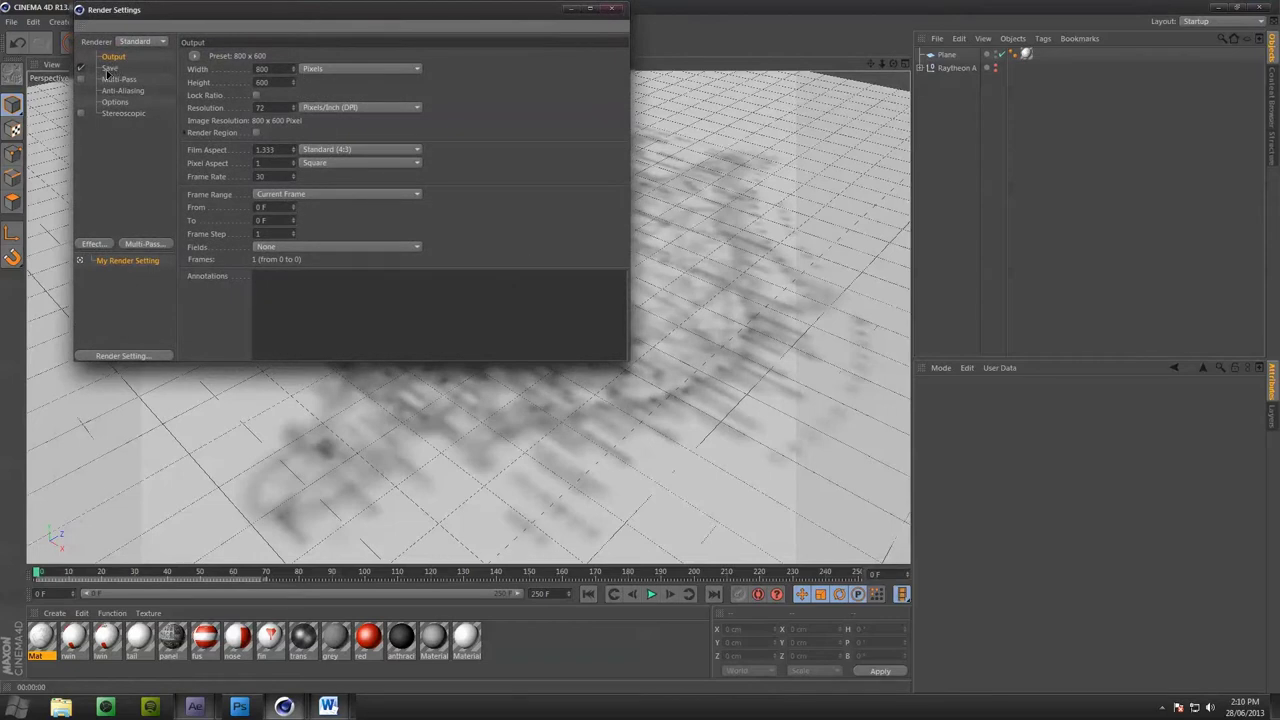
click(280, 68)
key(Tab)
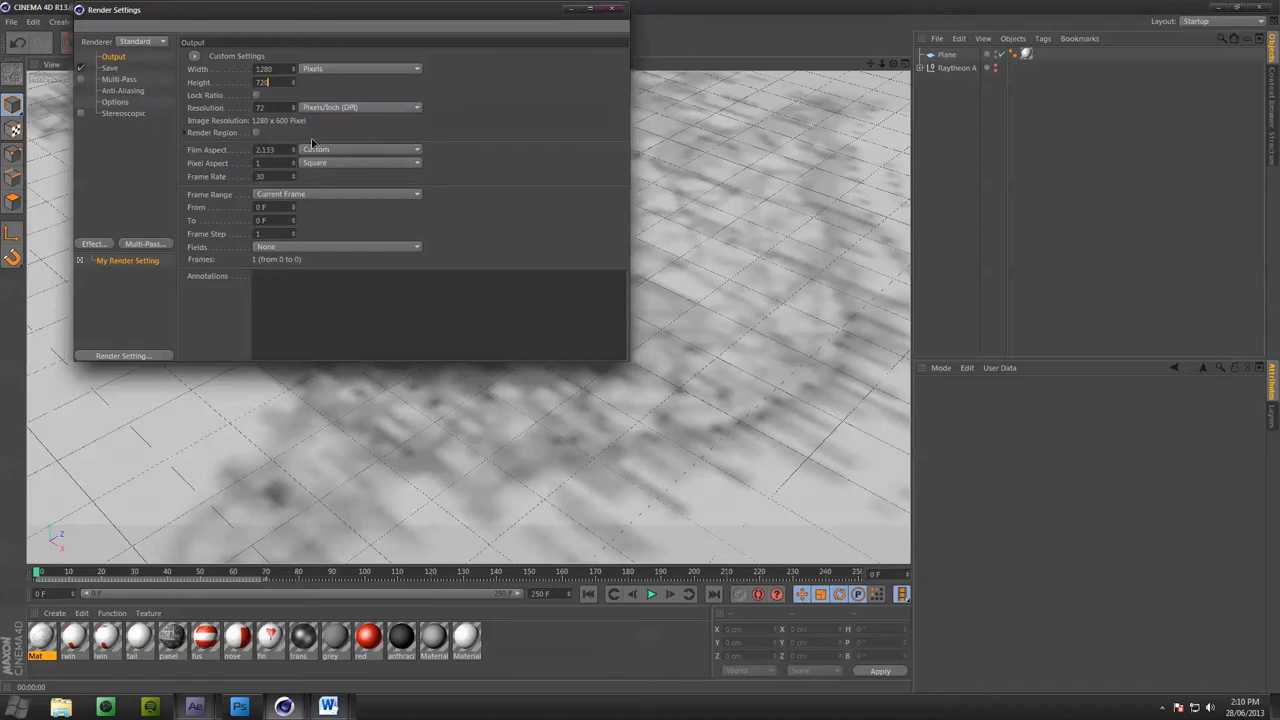
key(Return)
click(256, 95)
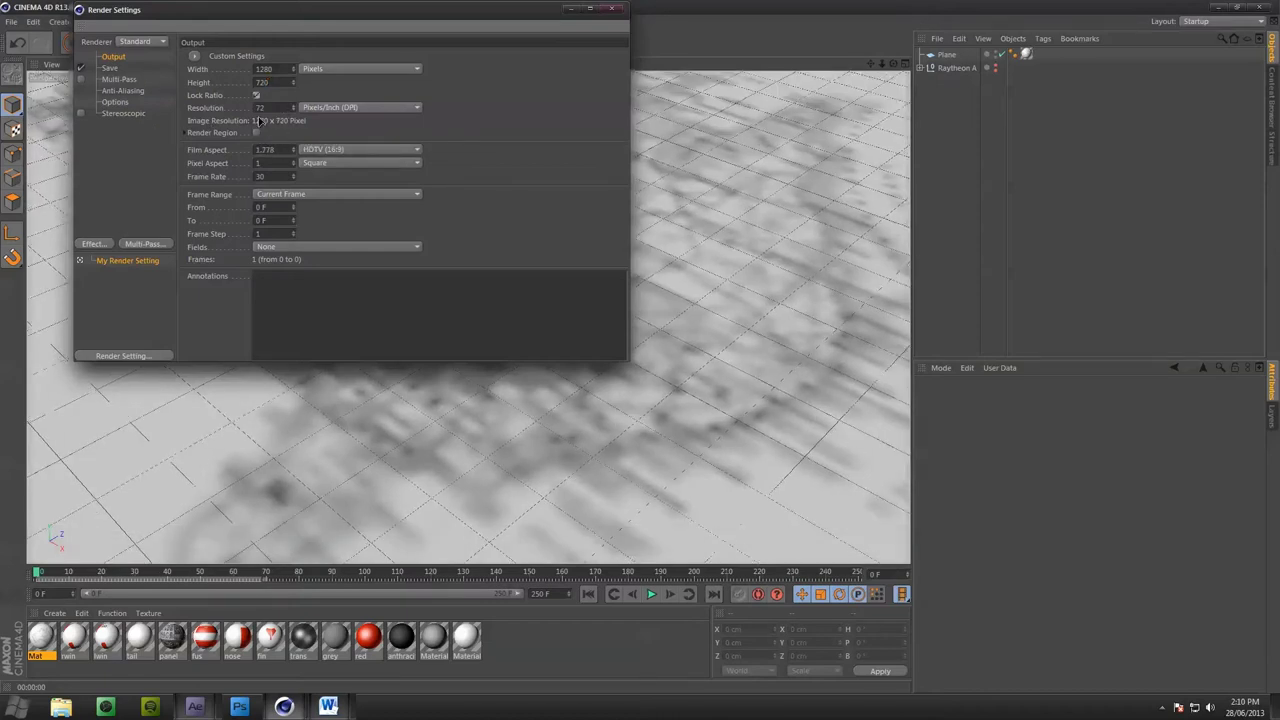
click(295, 197)
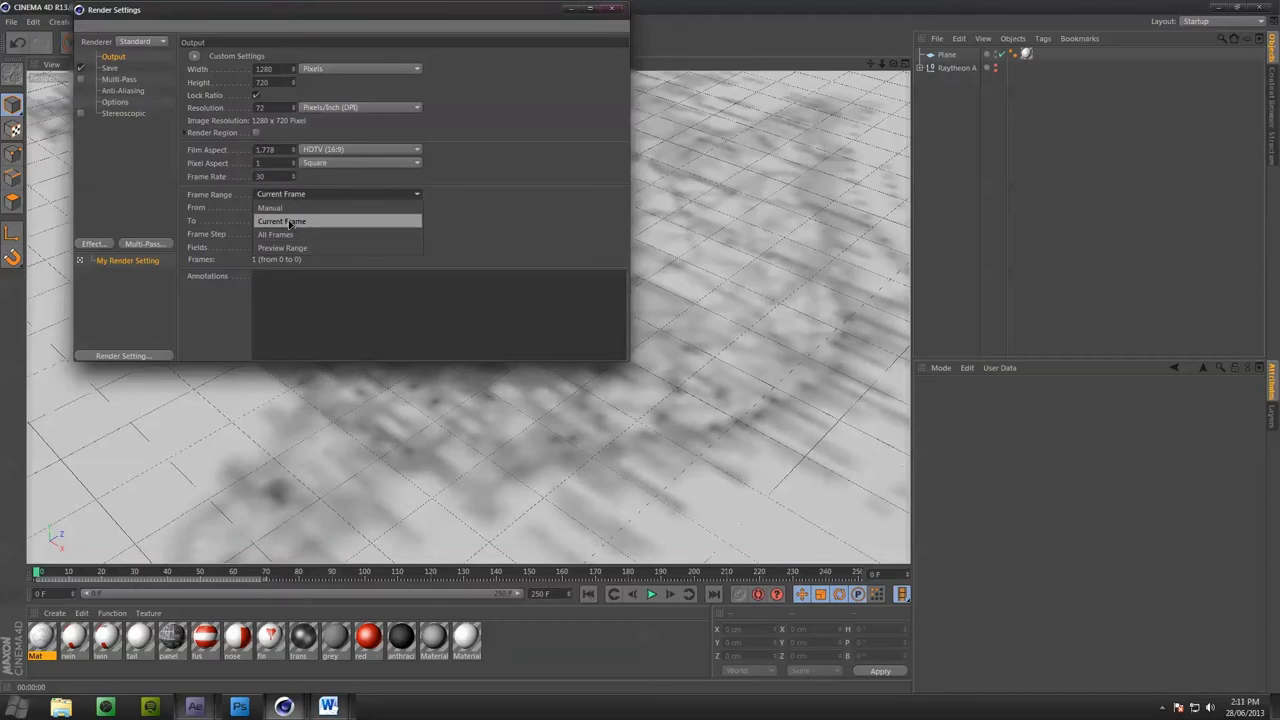
click(289, 222)
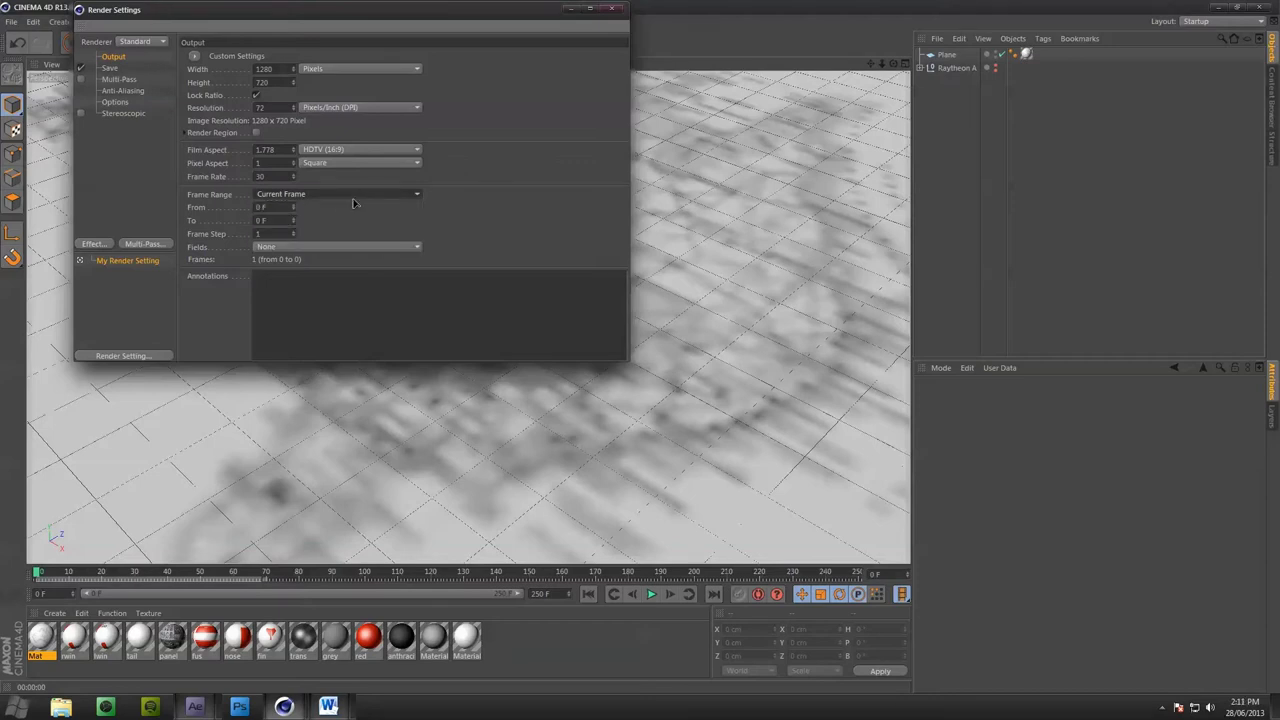
Add the Ambient Occlusion and Global Illumination effects to the render settings
click(117, 80)
click(121, 91)
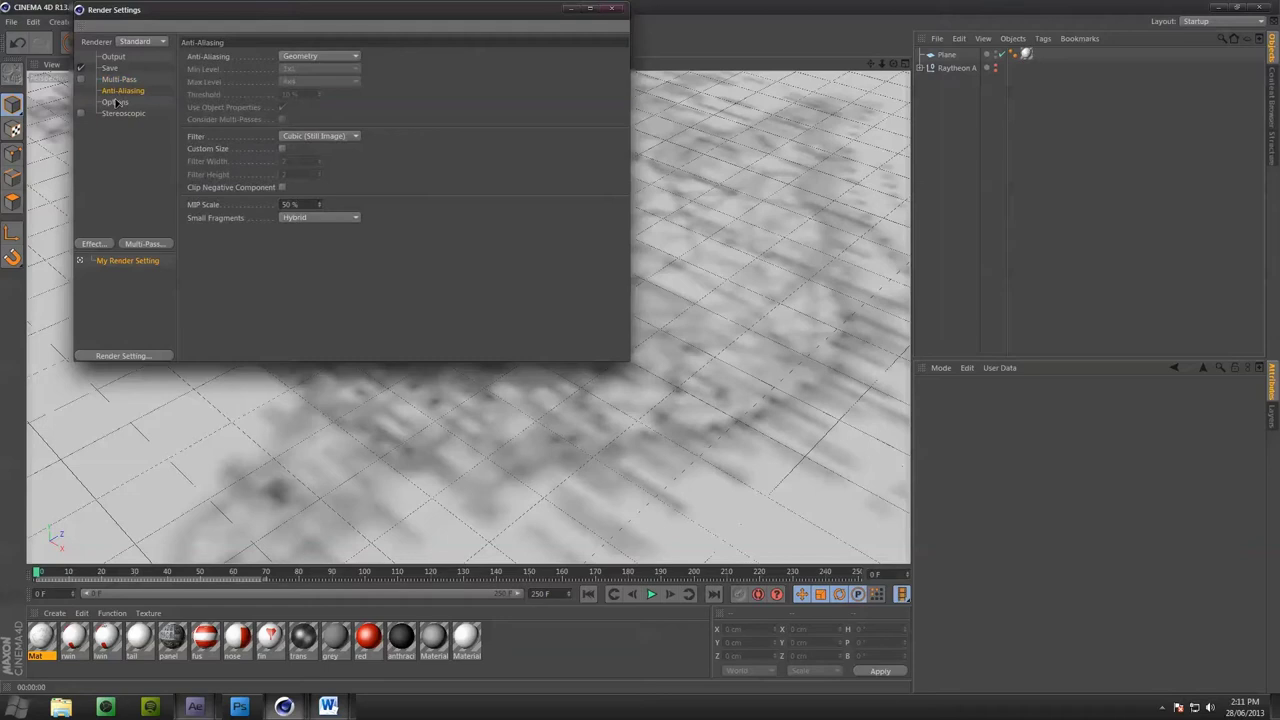
click(117, 102)
click(124, 113)
right_click(121, 141)
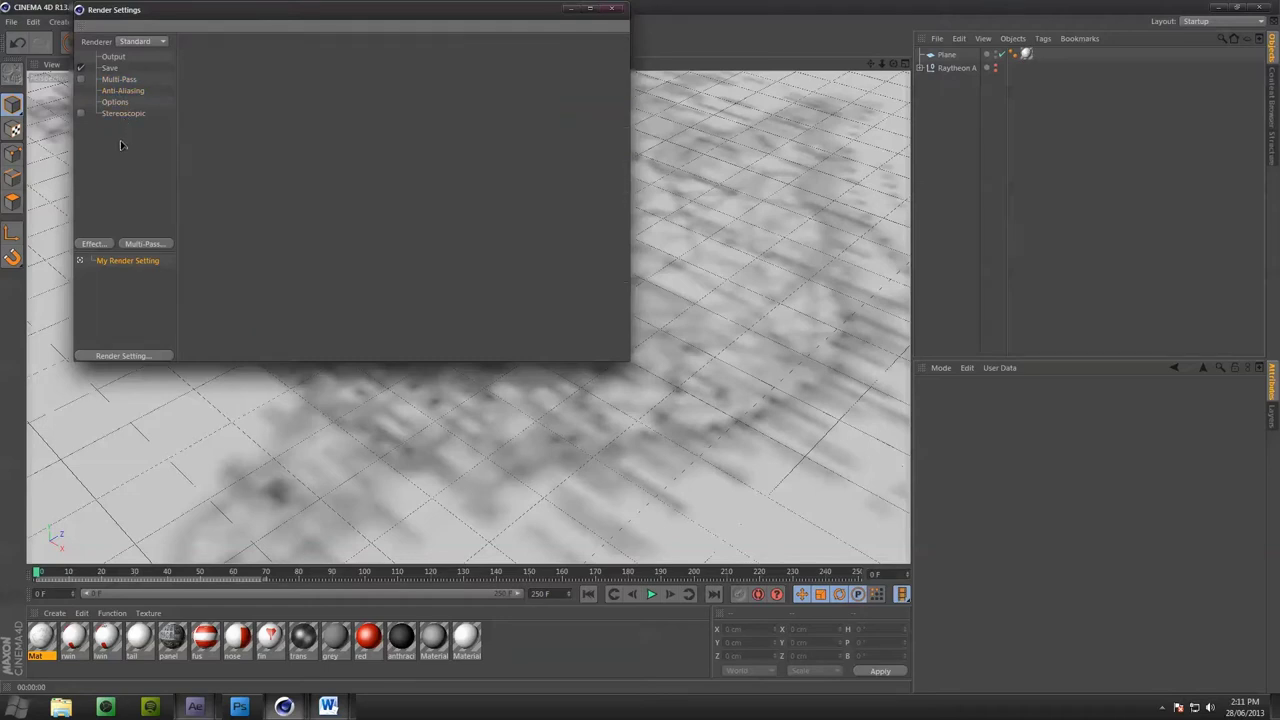
click(96, 174)
right_click(106, 179)
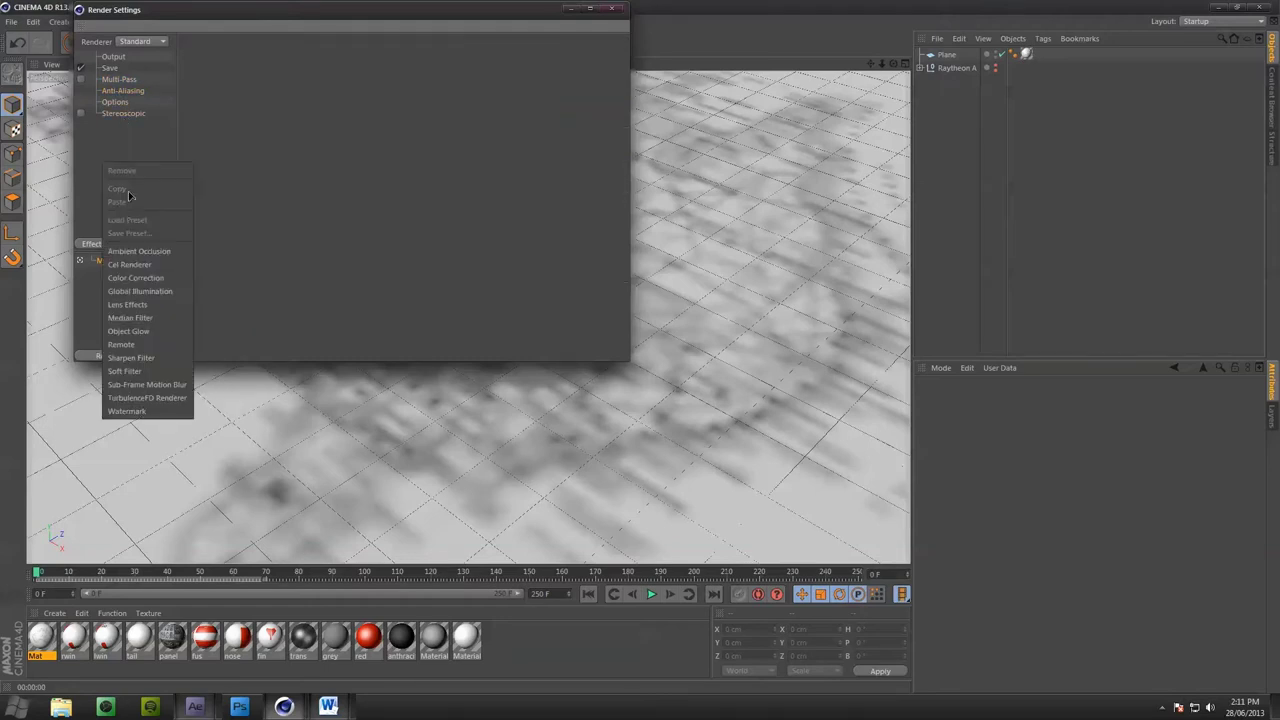
click(139, 251)
right_click(116, 175)
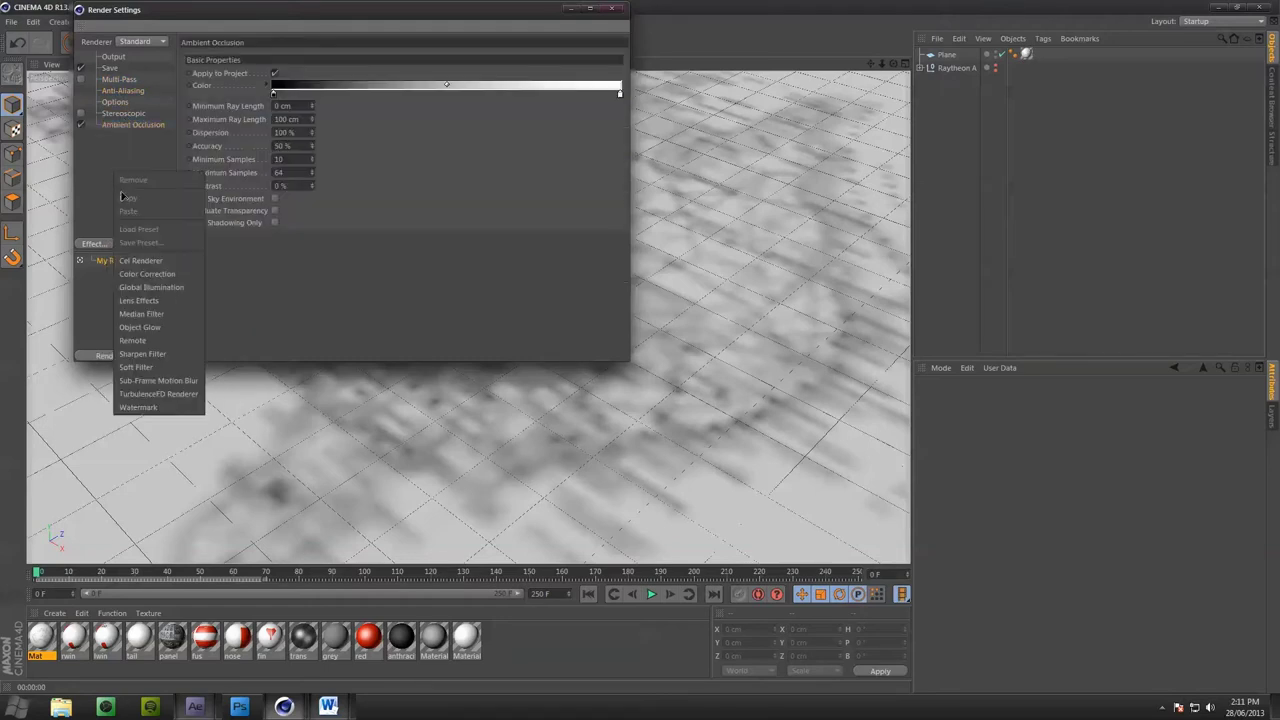
click(151, 287)
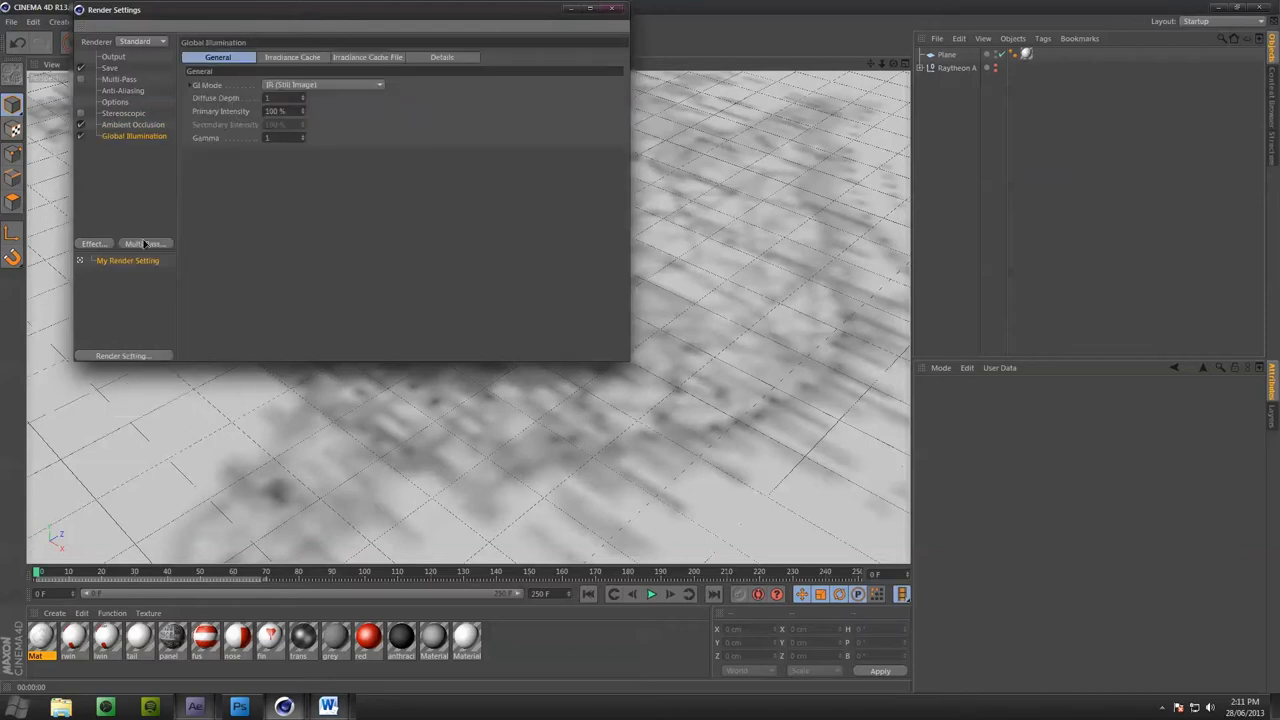
Set Stochastic Samples and Record Density to Low in the Global Illumination irradiance cache settings
click(150, 125)
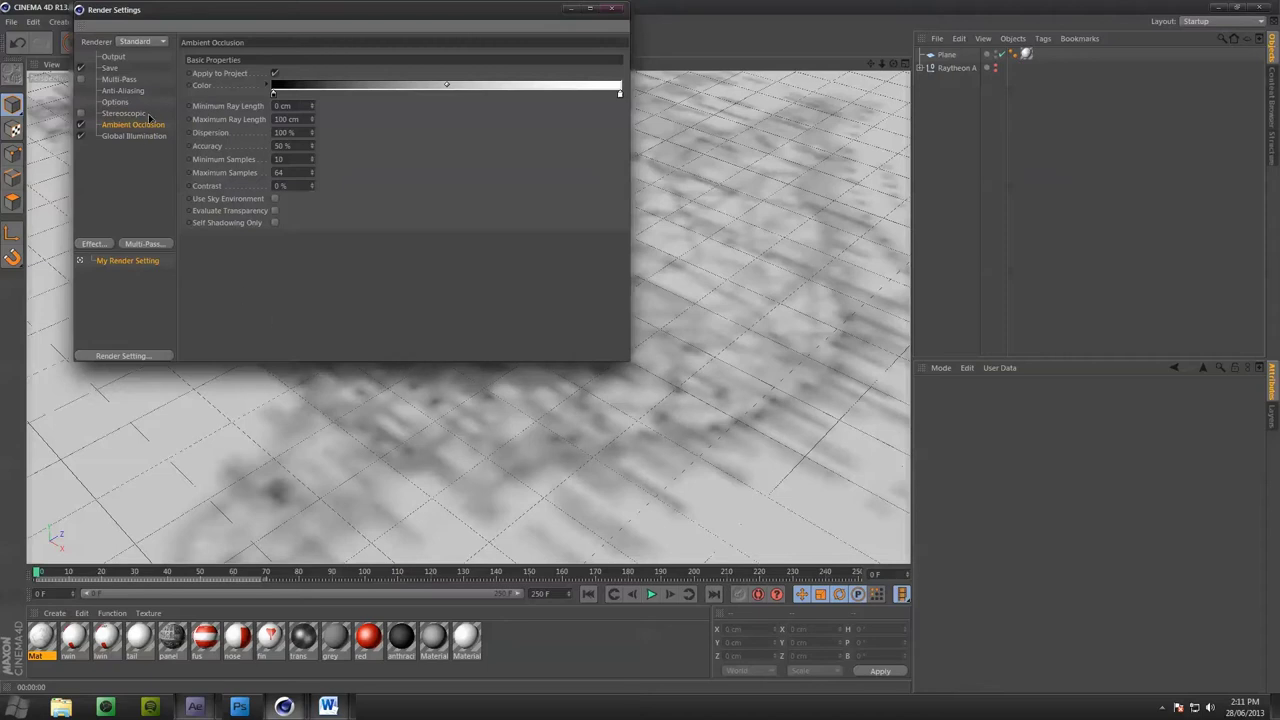
click(147, 137)
click(282, 58)
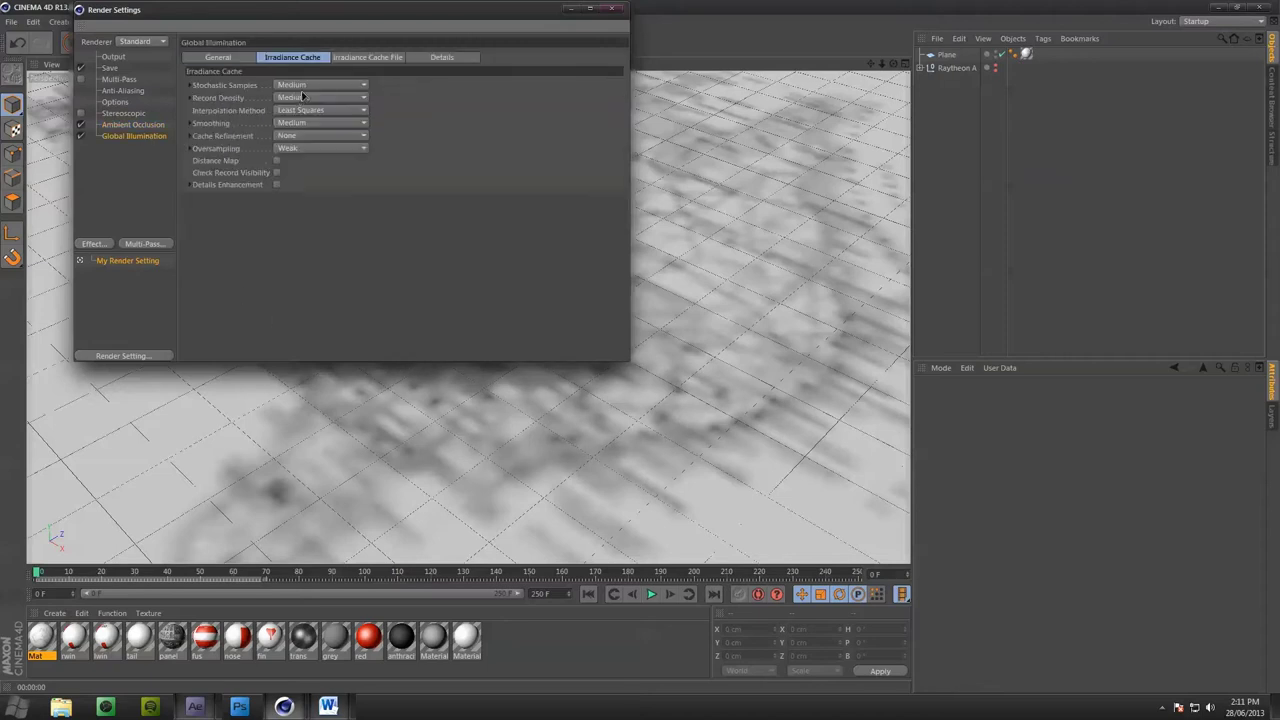
click(226, 60)
click(285, 60)
click(318, 86)
click(322, 128)
click(306, 98)
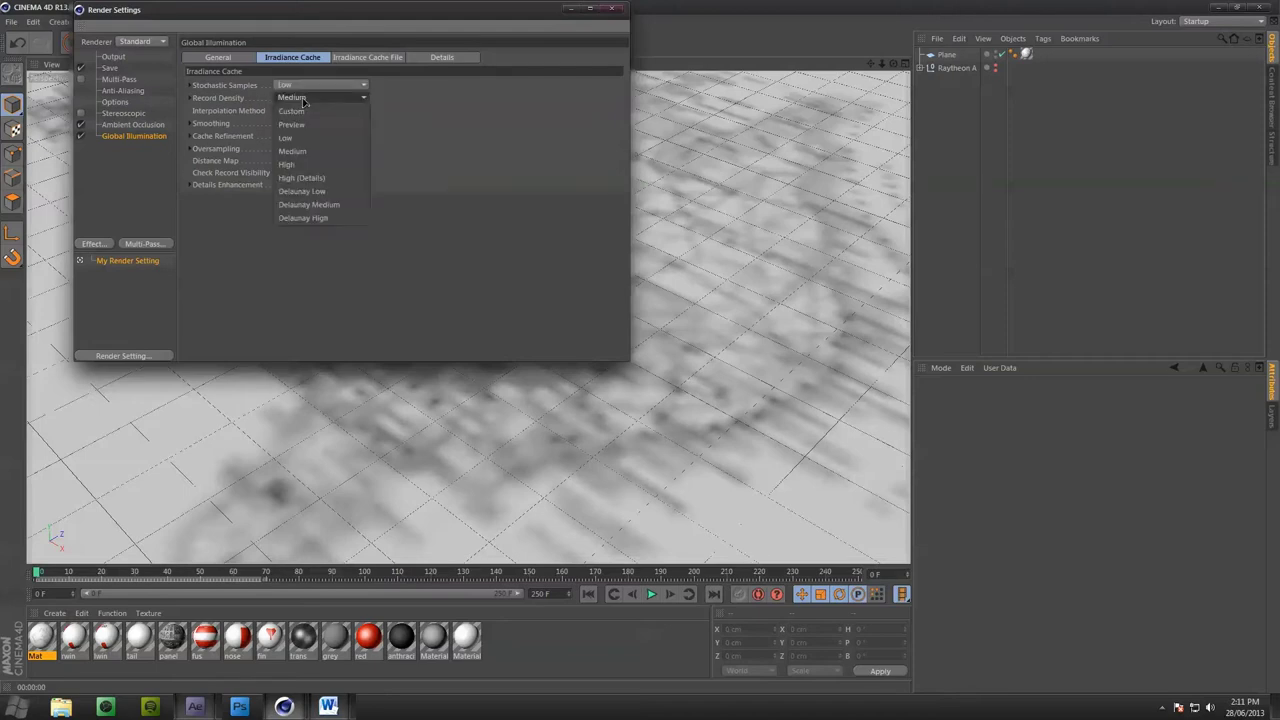
click(305, 138)
Set the irradiance cache Smoothing to Weak and Oversampling to Minimal
click(318, 126)
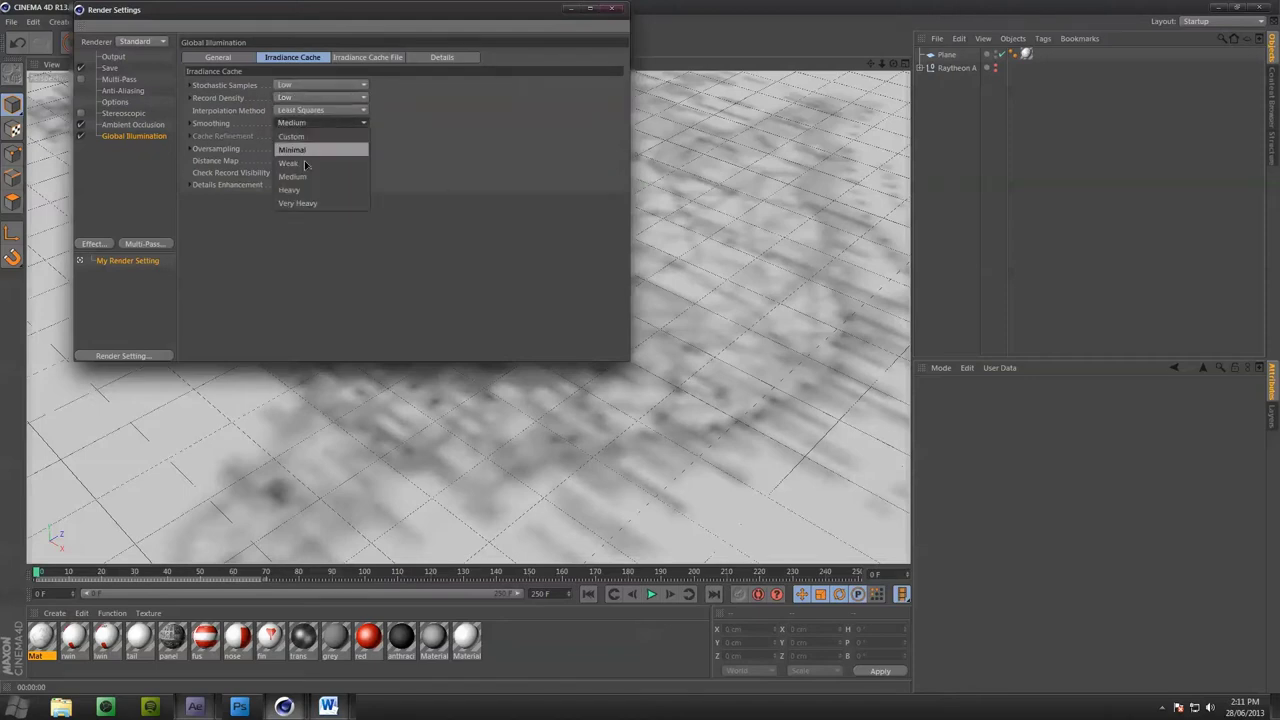
click(305, 163)
click(308, 147)
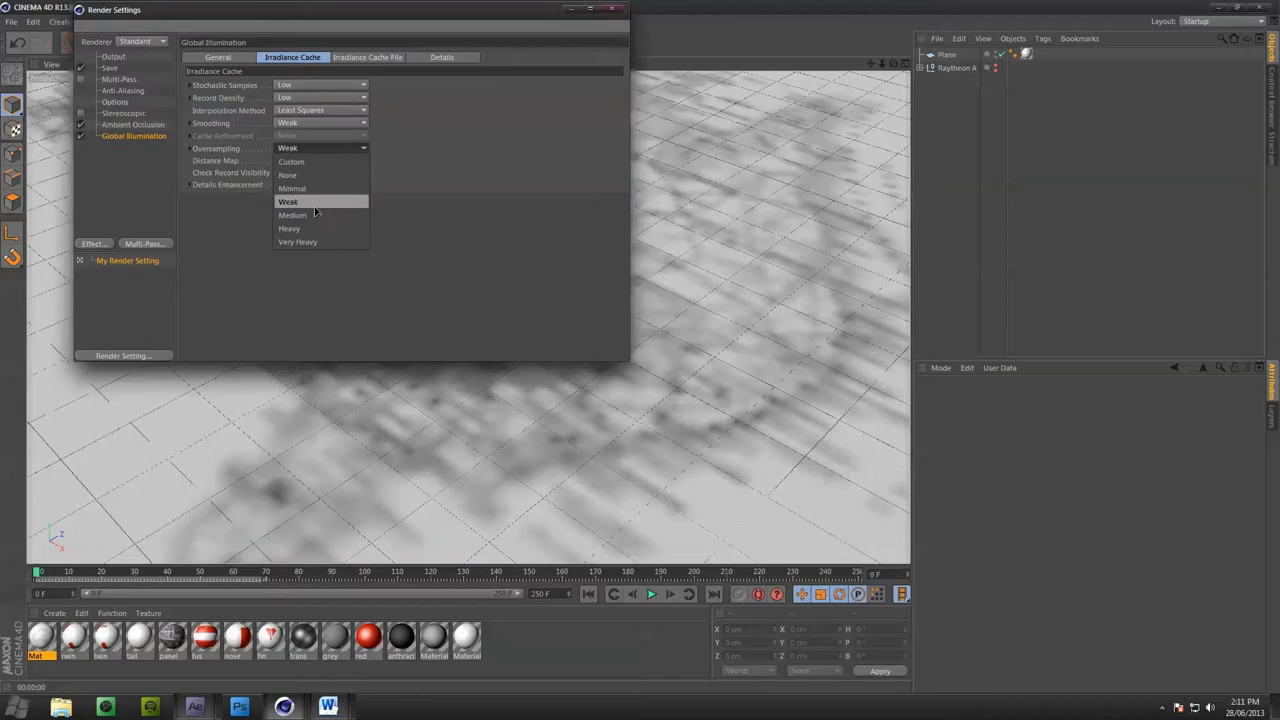
click(314, 190)
click(355, 58)
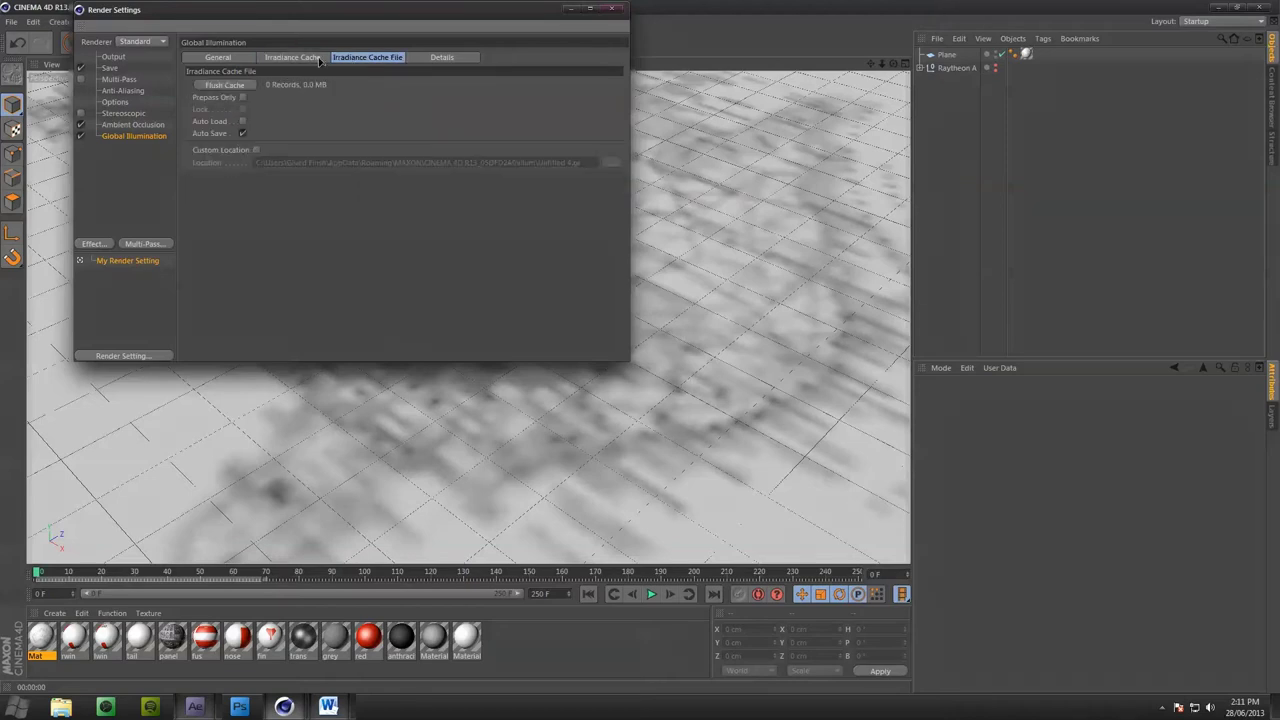
click(268, 58)
click(222, 58)
Shift the Ambient Occlusion color gradient's midpoint slightly toward white, raise Contrast to 6 %, and close the render settings
click(158, 163)
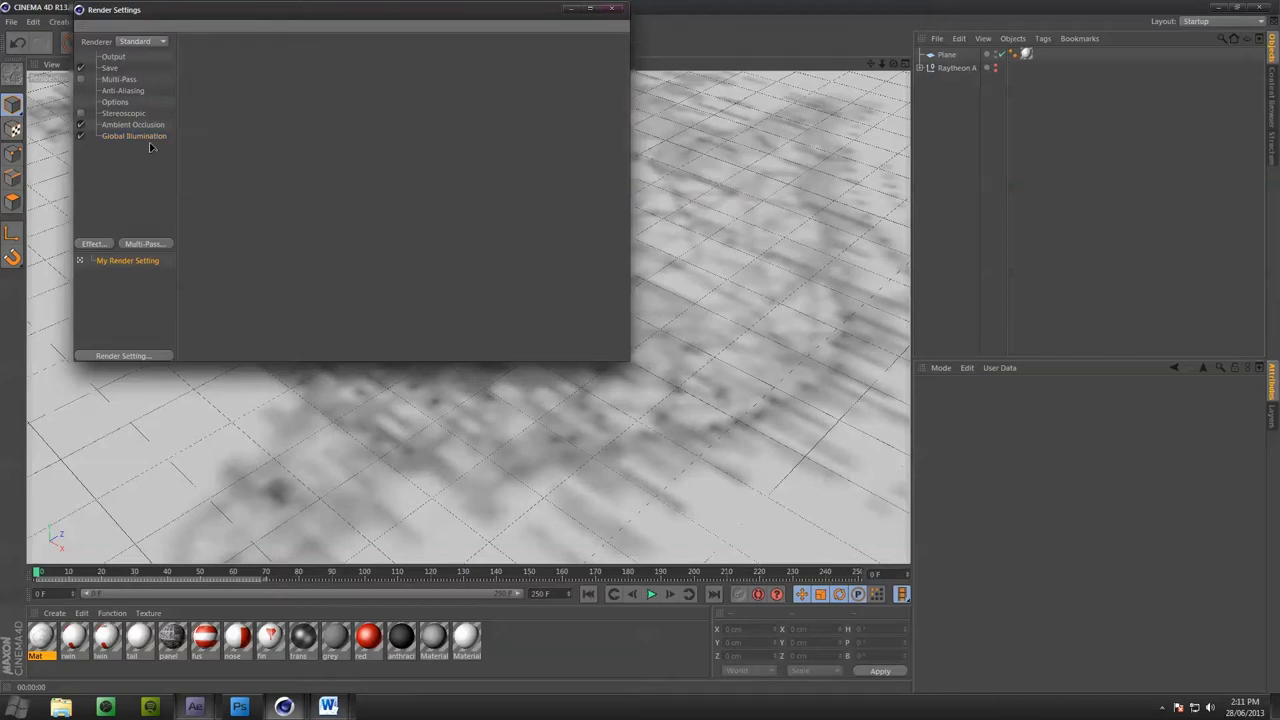
click(151, 126)
click(148, 153)
click(150, 125)
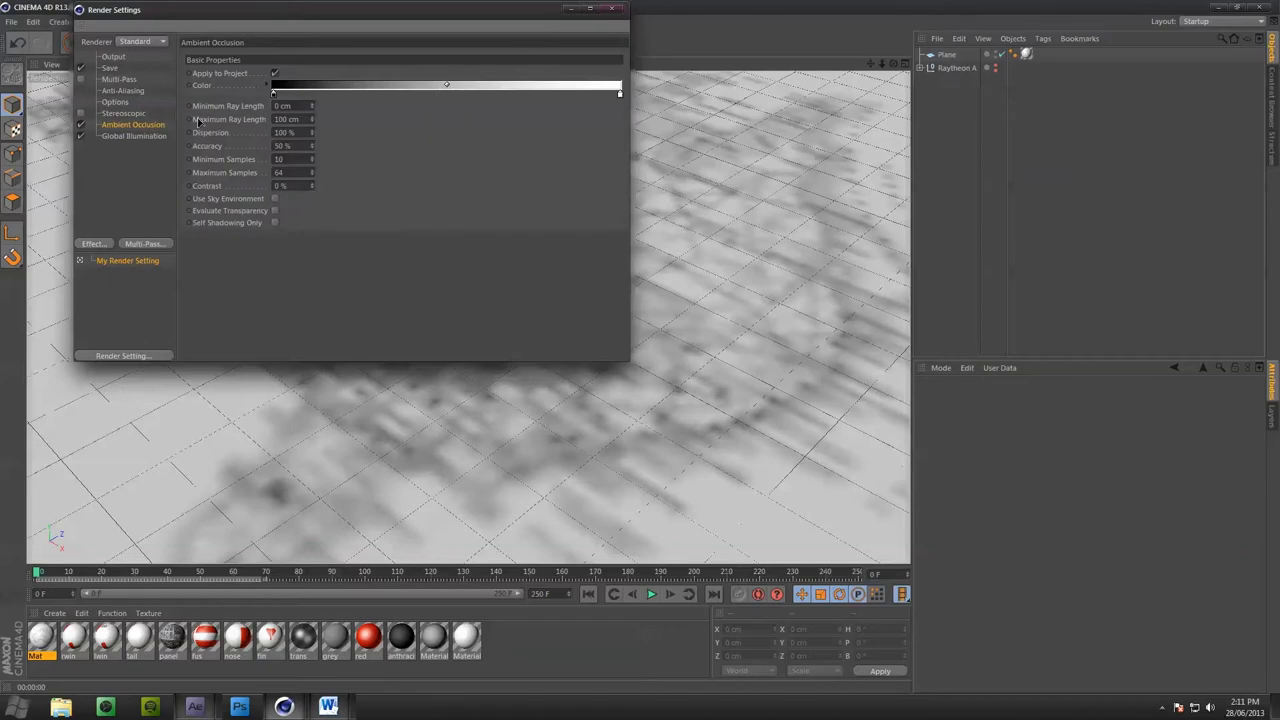
drag(447, 87, 481, 85)
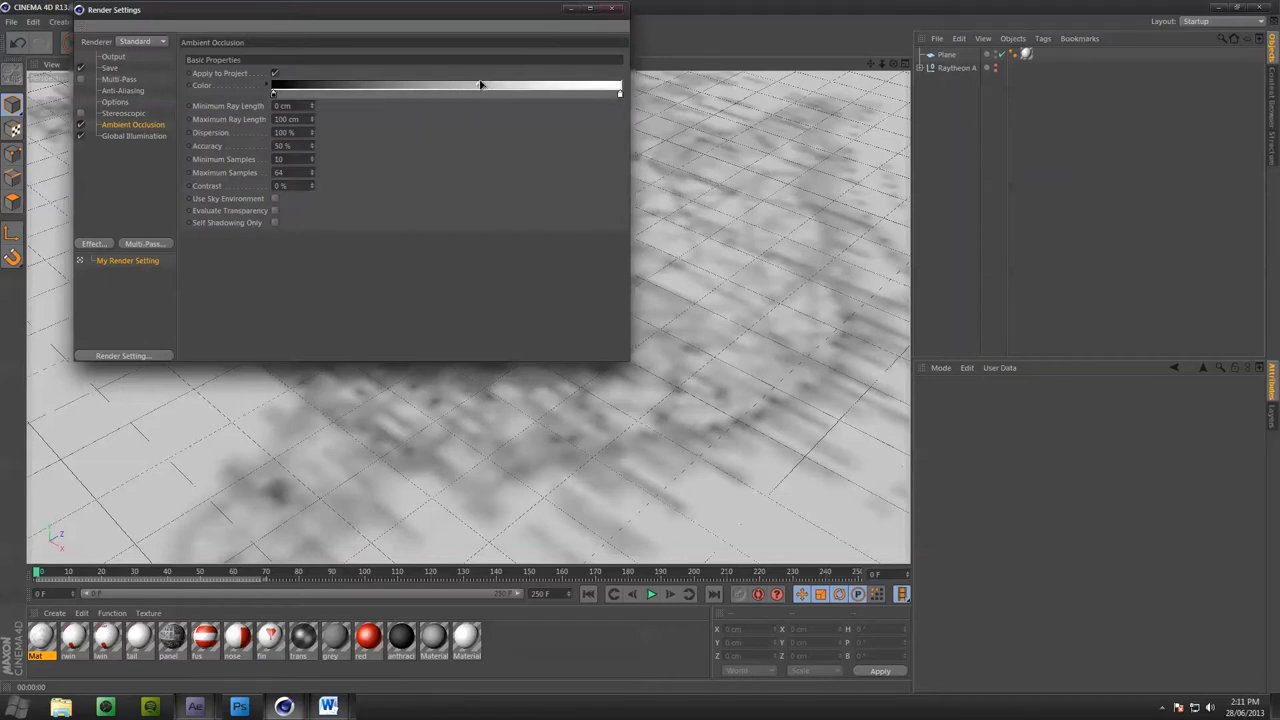
click(312, 189)
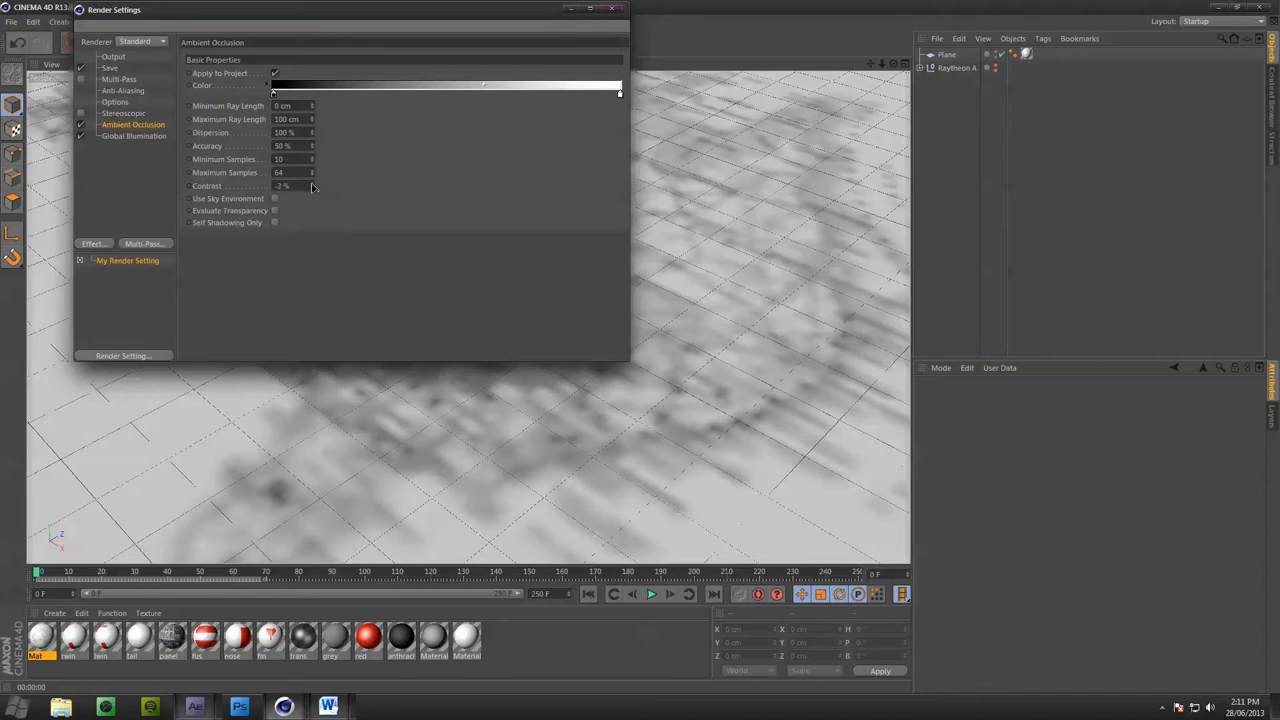
click(611, 8)
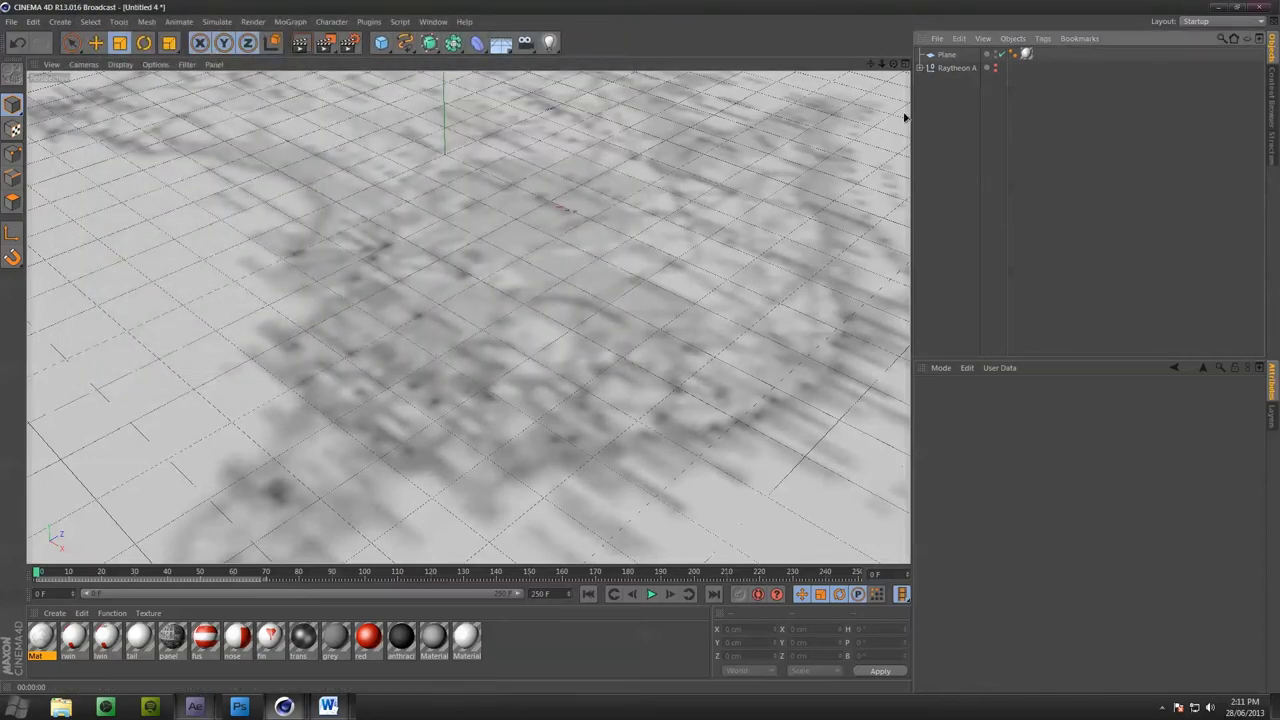
Add a cube and move it across the map to about X 187 cm and Z -340 cm
drag(381, 43, 384, 66)
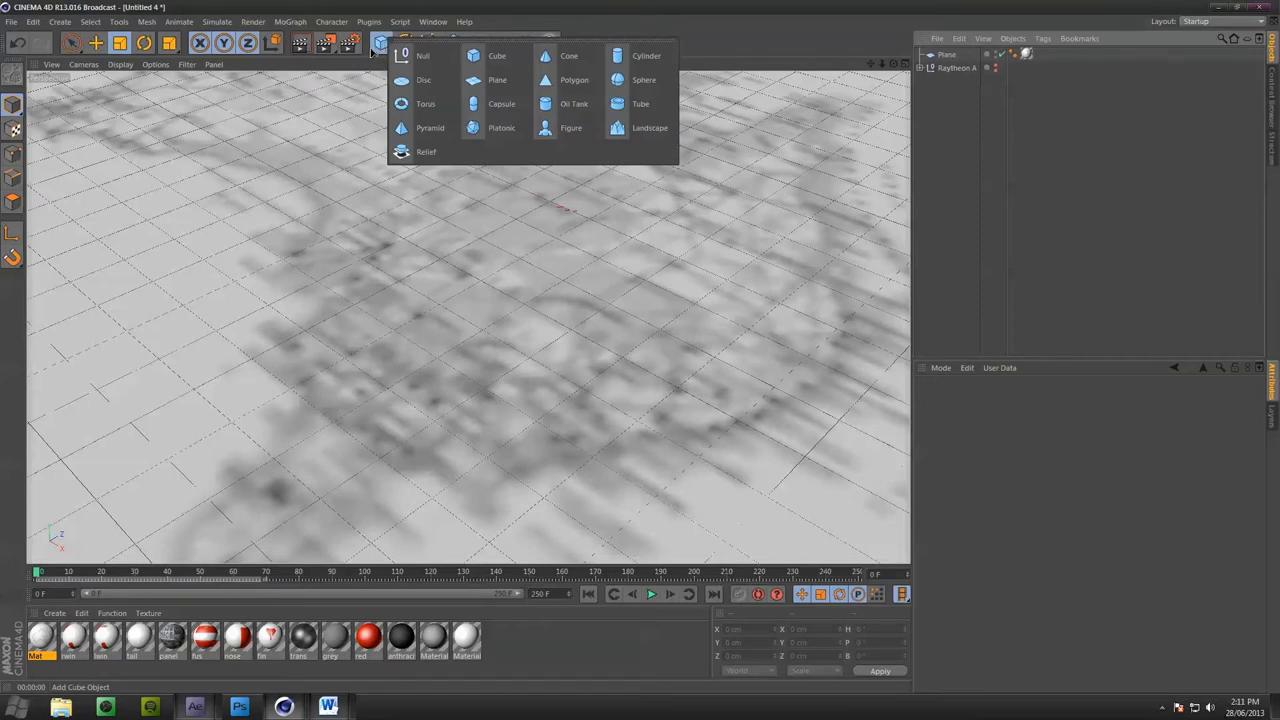
click(477, 56)
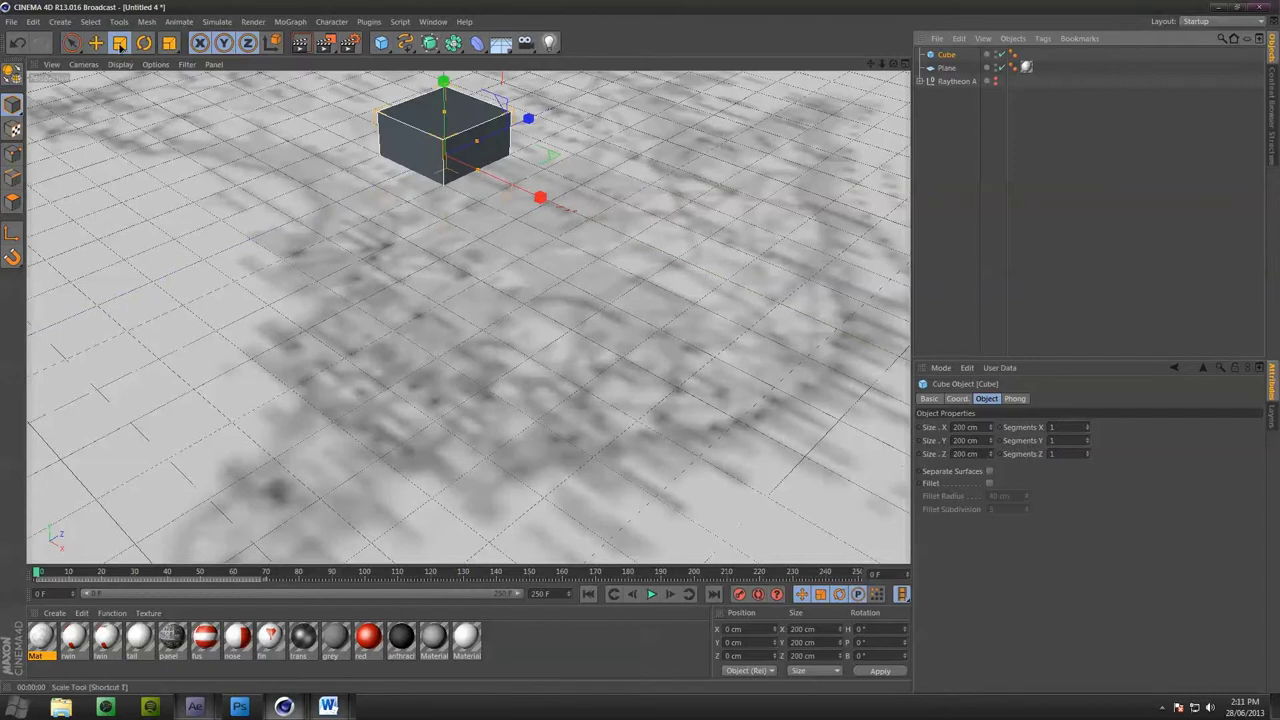
click(95, 43)
drag(538, 196, 597, 200)
drag(582, 148, 466, 204)
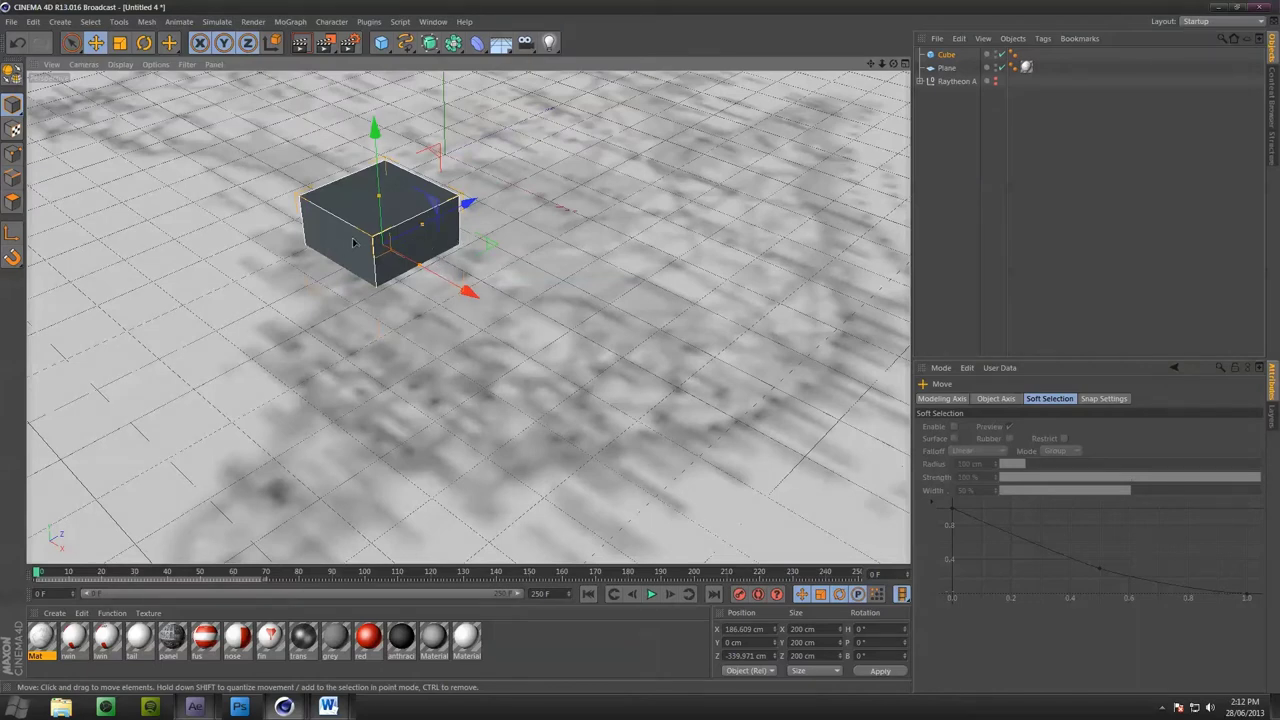
Add a Sky object to the scene and test-render the view
key(ctrl+r)
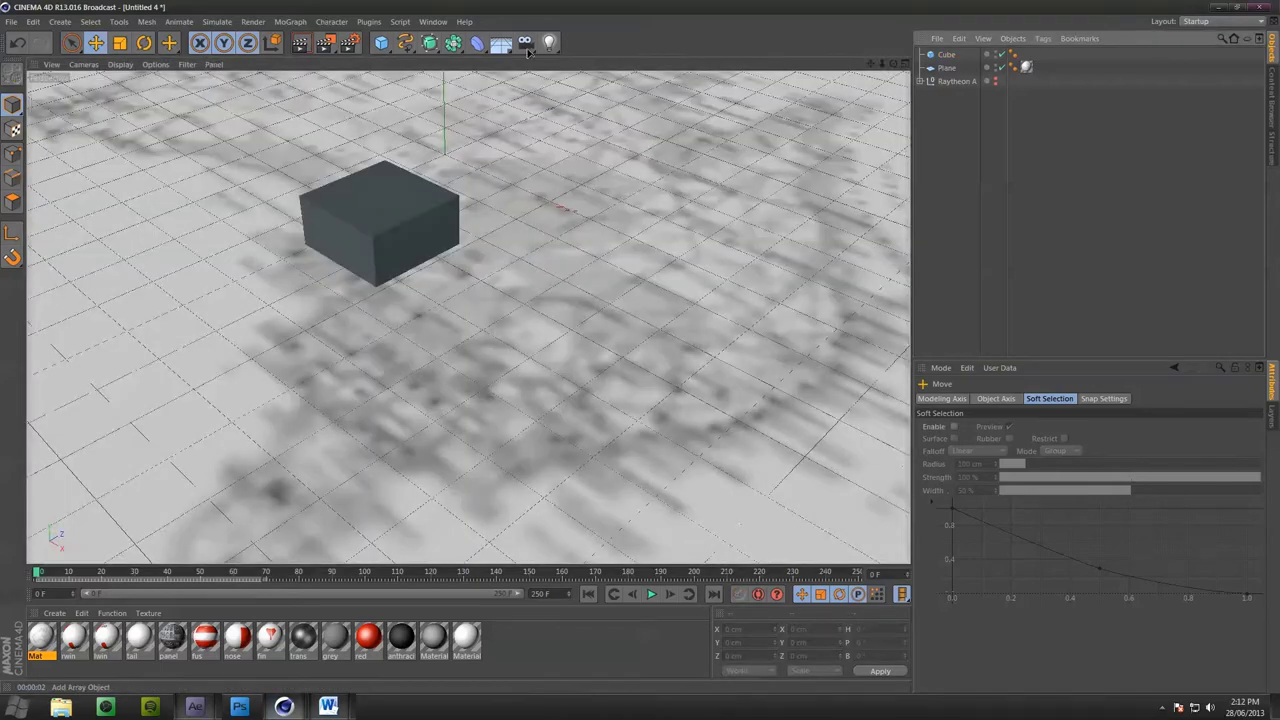
drag(549, 44, 923, 149)
drag(500, 45, 637, 60)
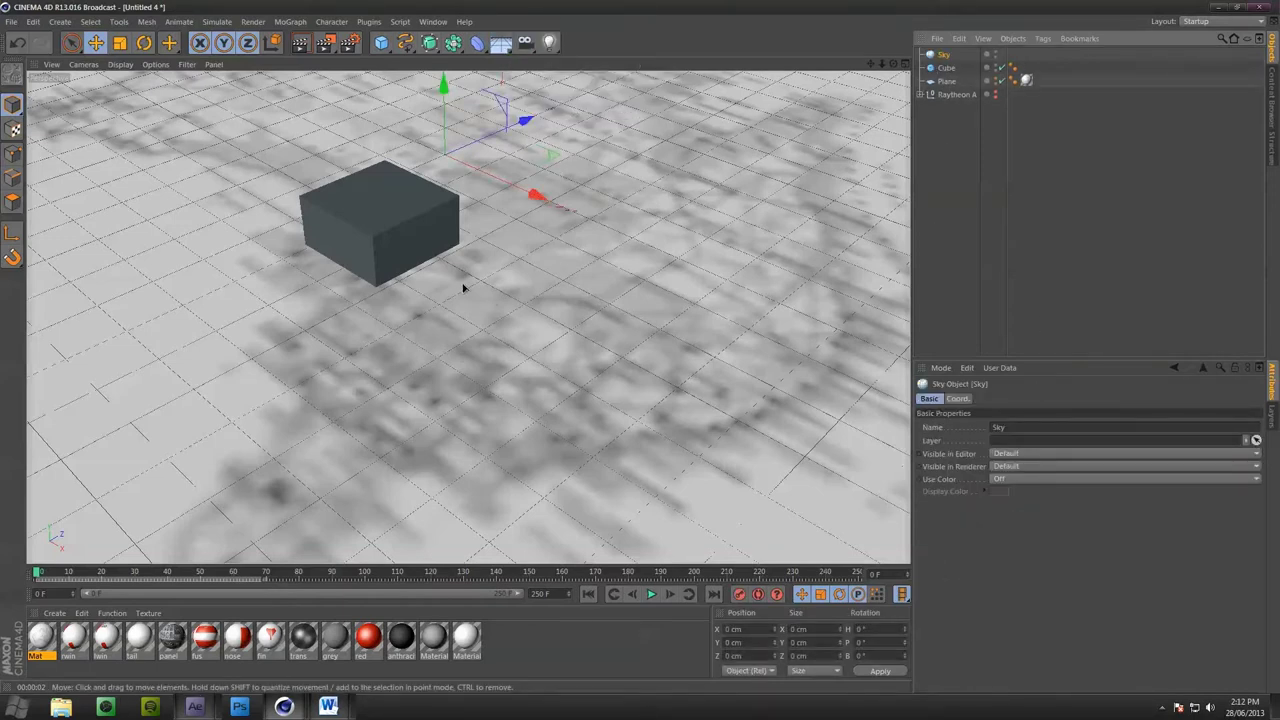
key(ctrl+r)
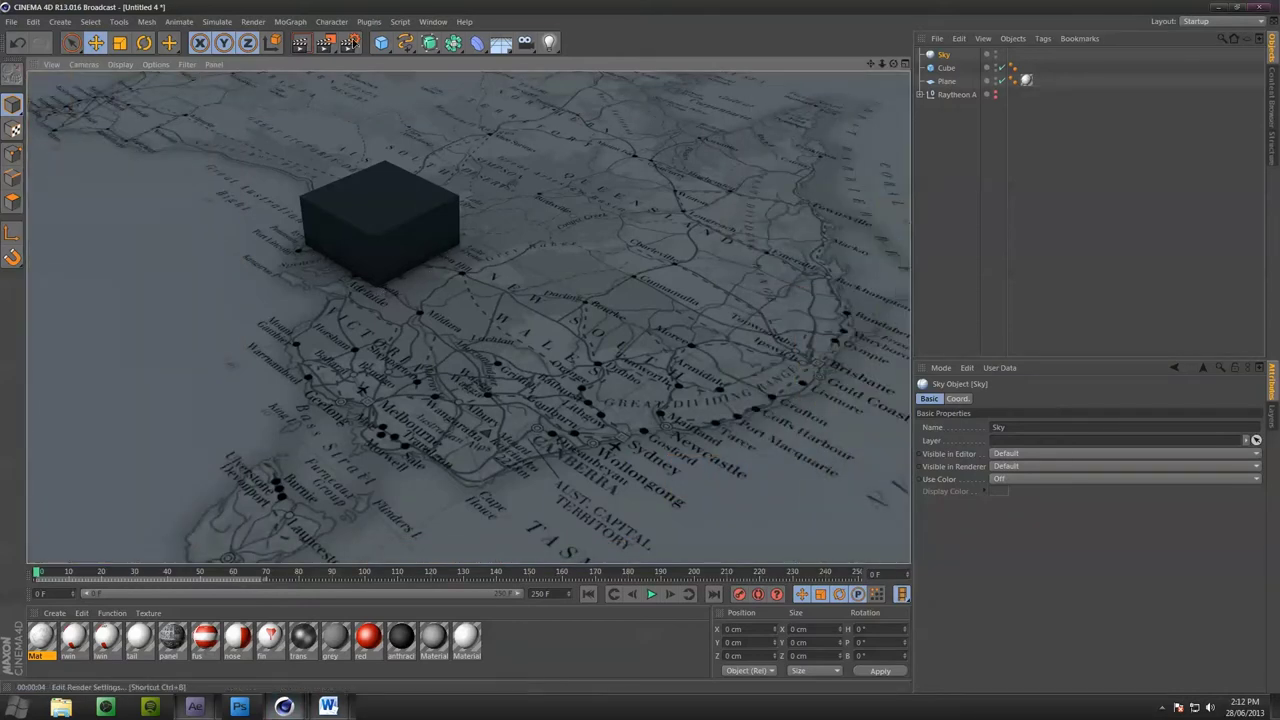
Render the view with Ambient Occlusion disabled for comparison and re-enable the effect in the render settings
click(348, 42)
click(81, 125)
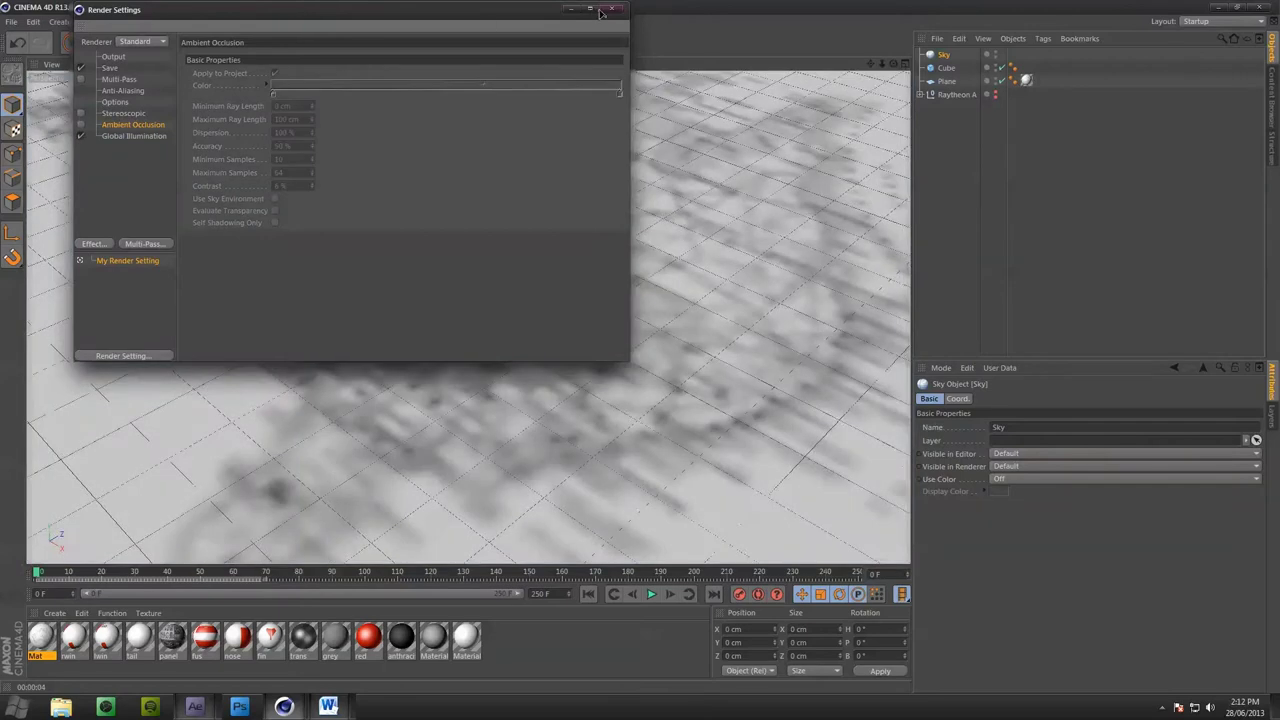
click(614, 9)
key(ctrl+r)
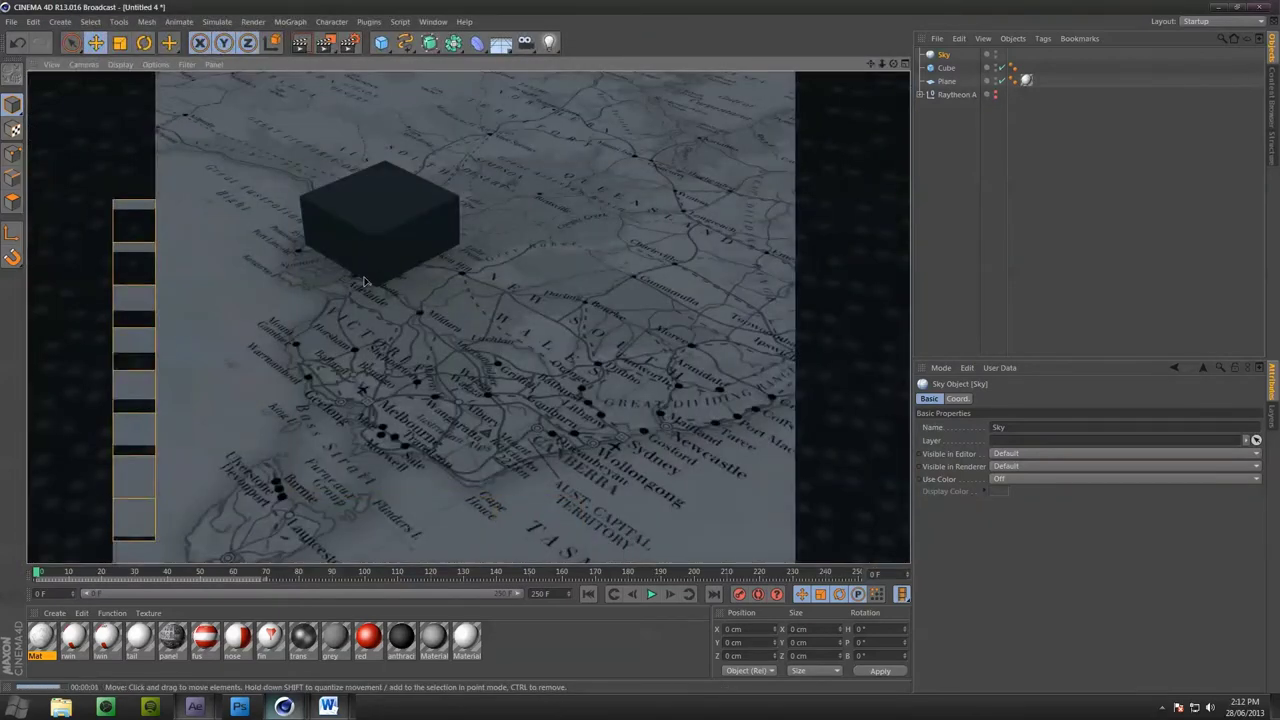
click(348, 42)
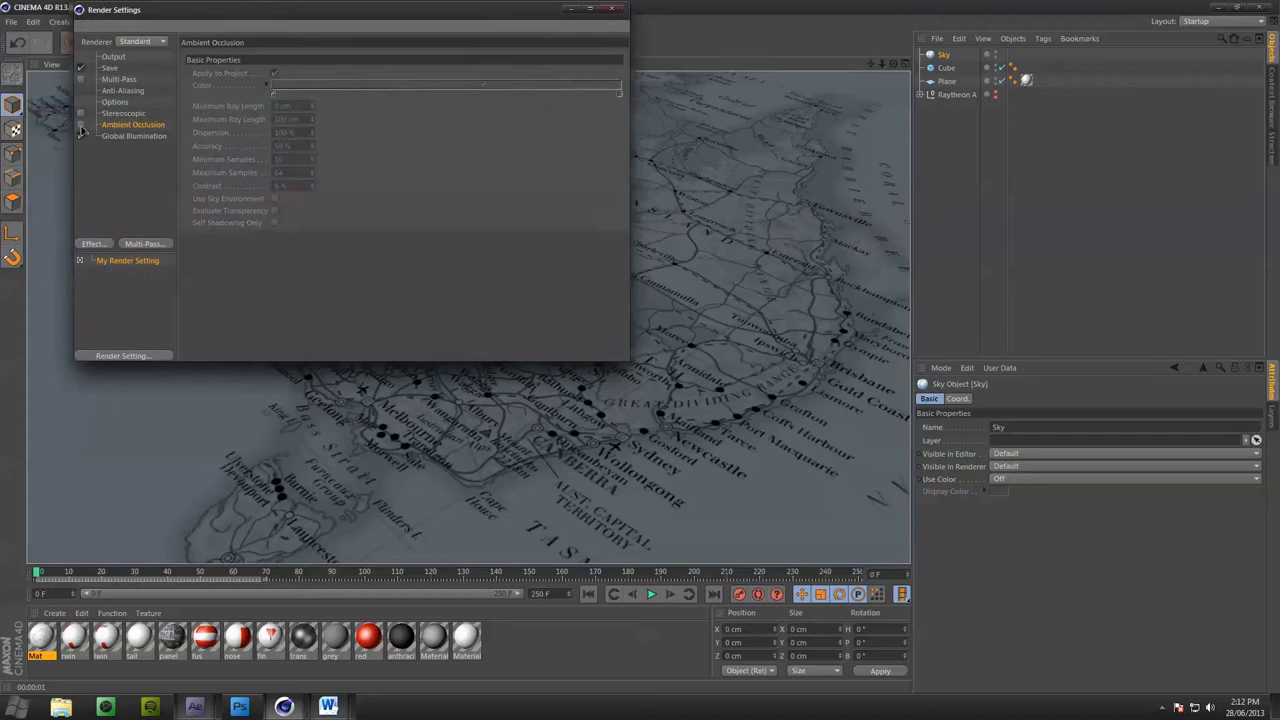
click(81, 125)
click(612, 9)
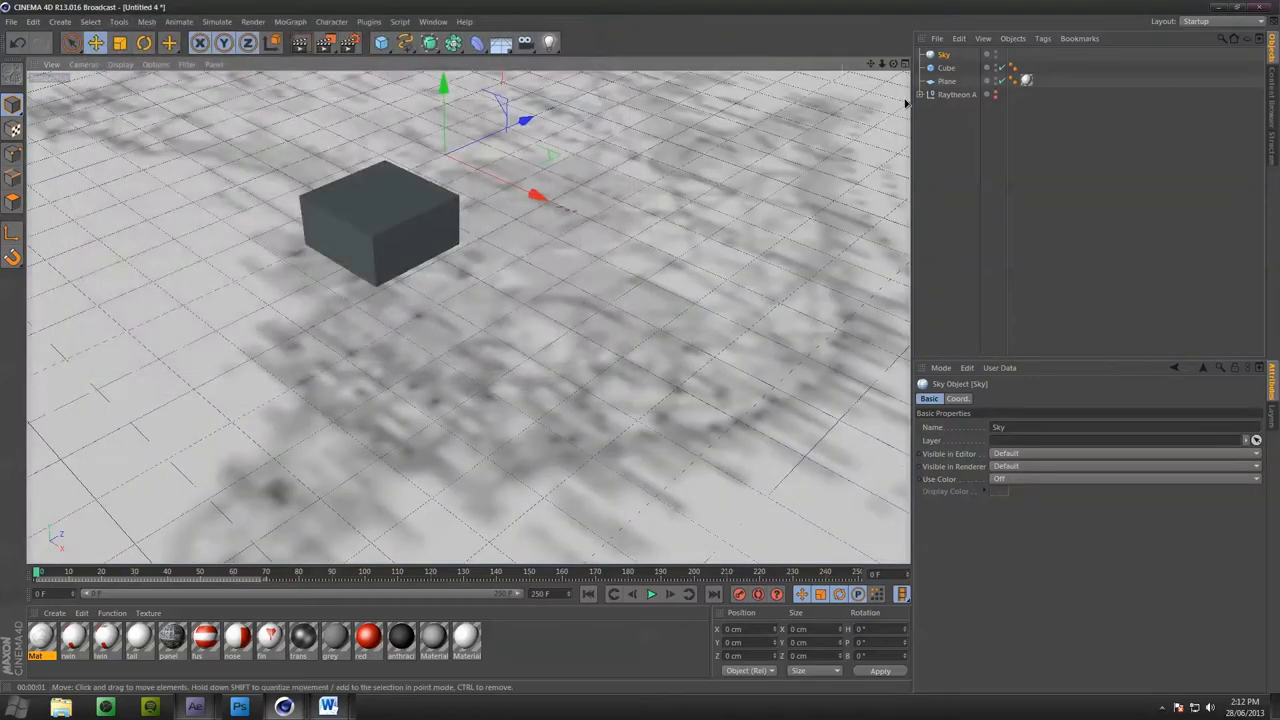
click(932, 110)
click(939, 56)
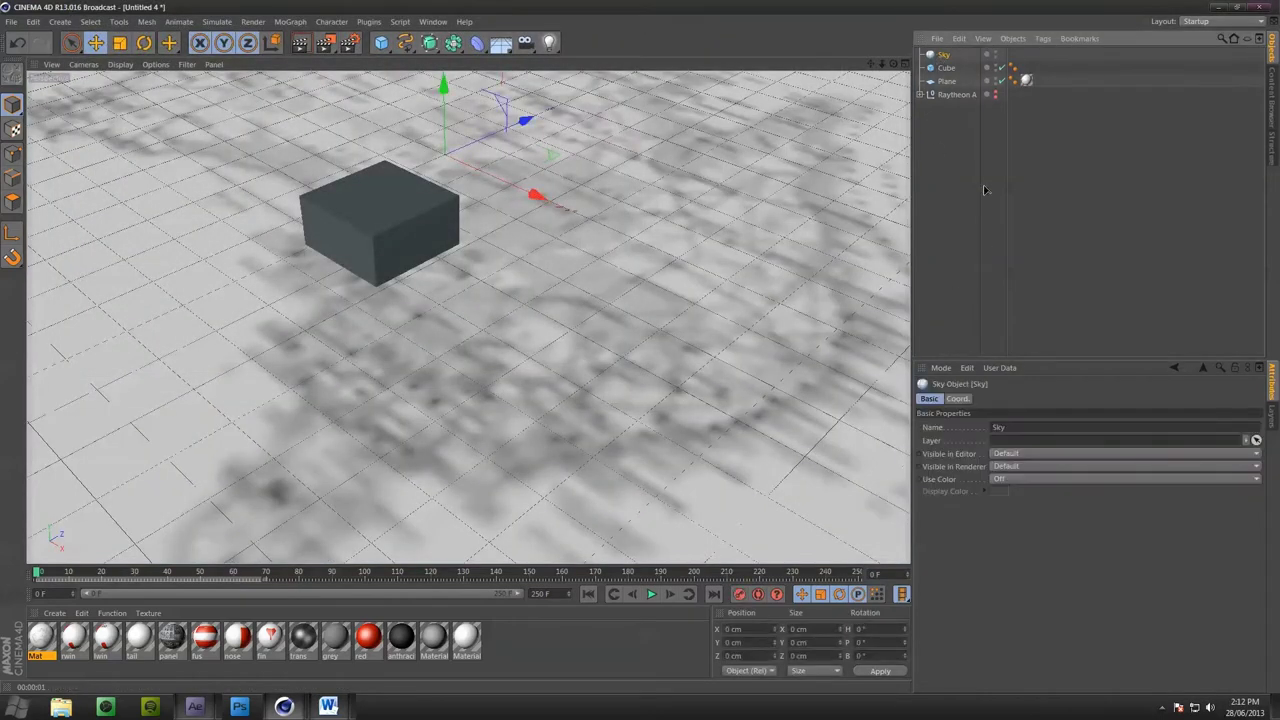
click(495, 647)
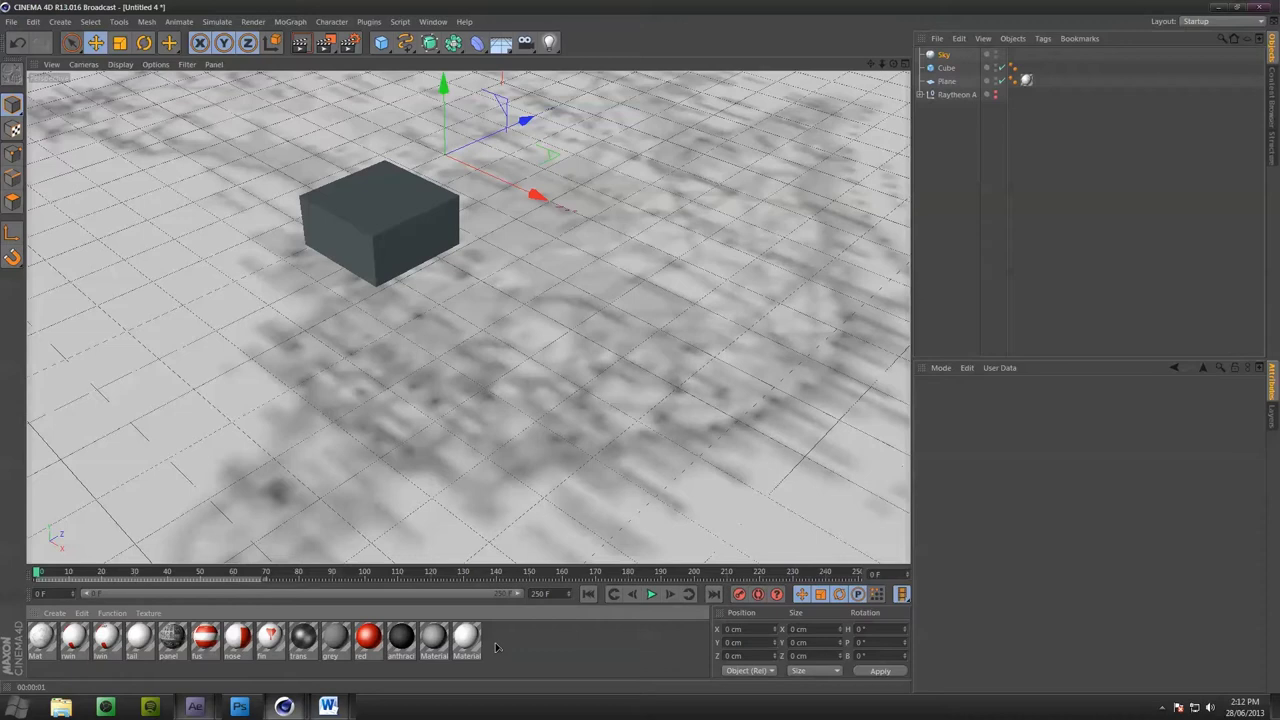
click(56, 613)
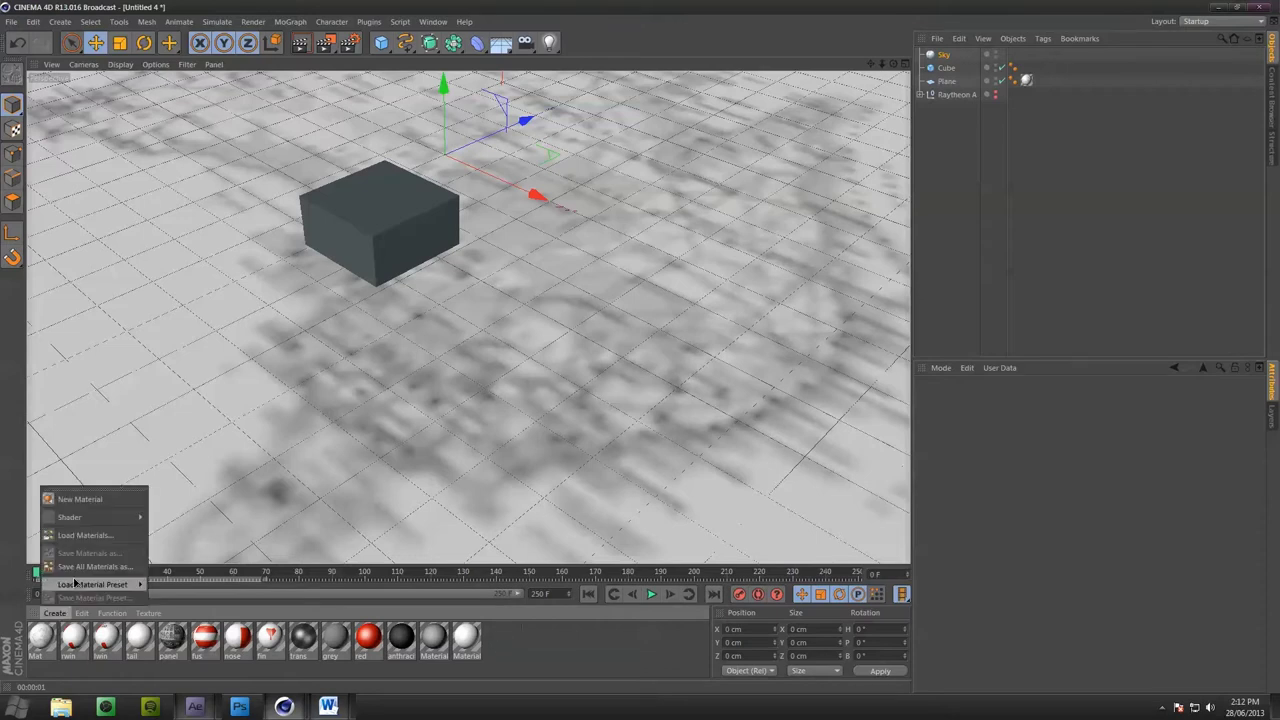
mouse_move(115, 584)
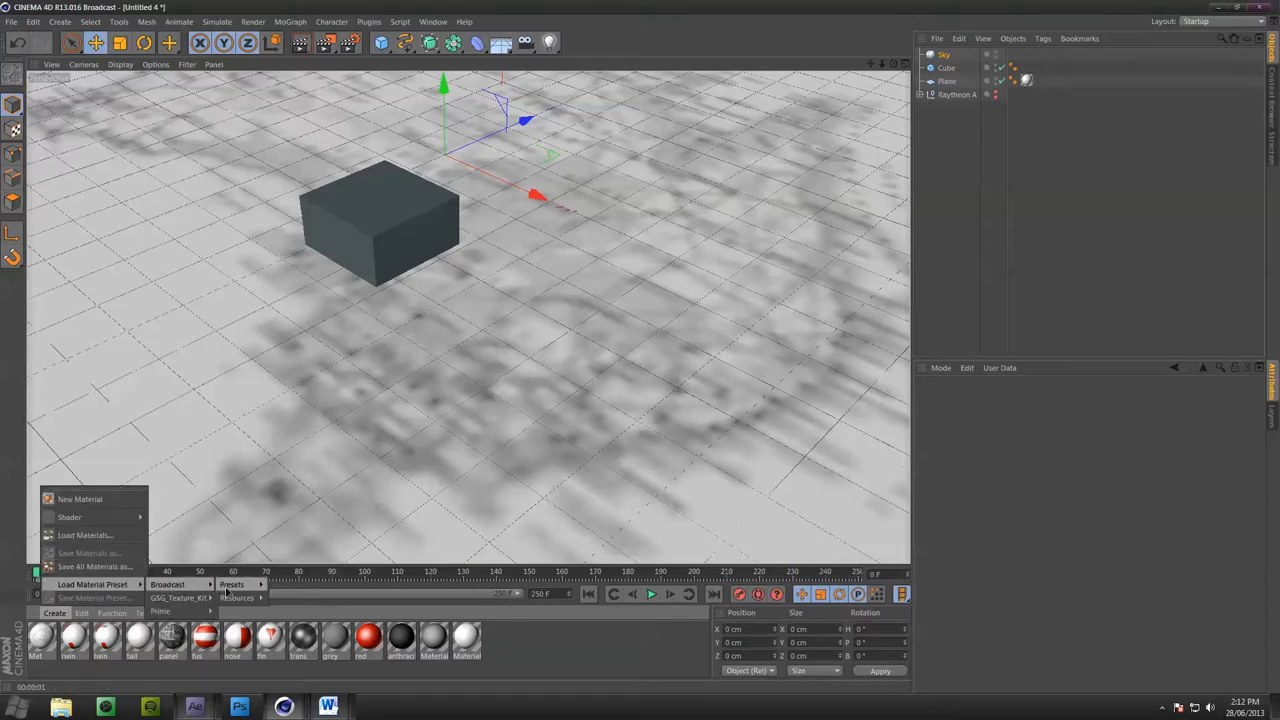
mouse_move(230, 588)
click(320, 590)
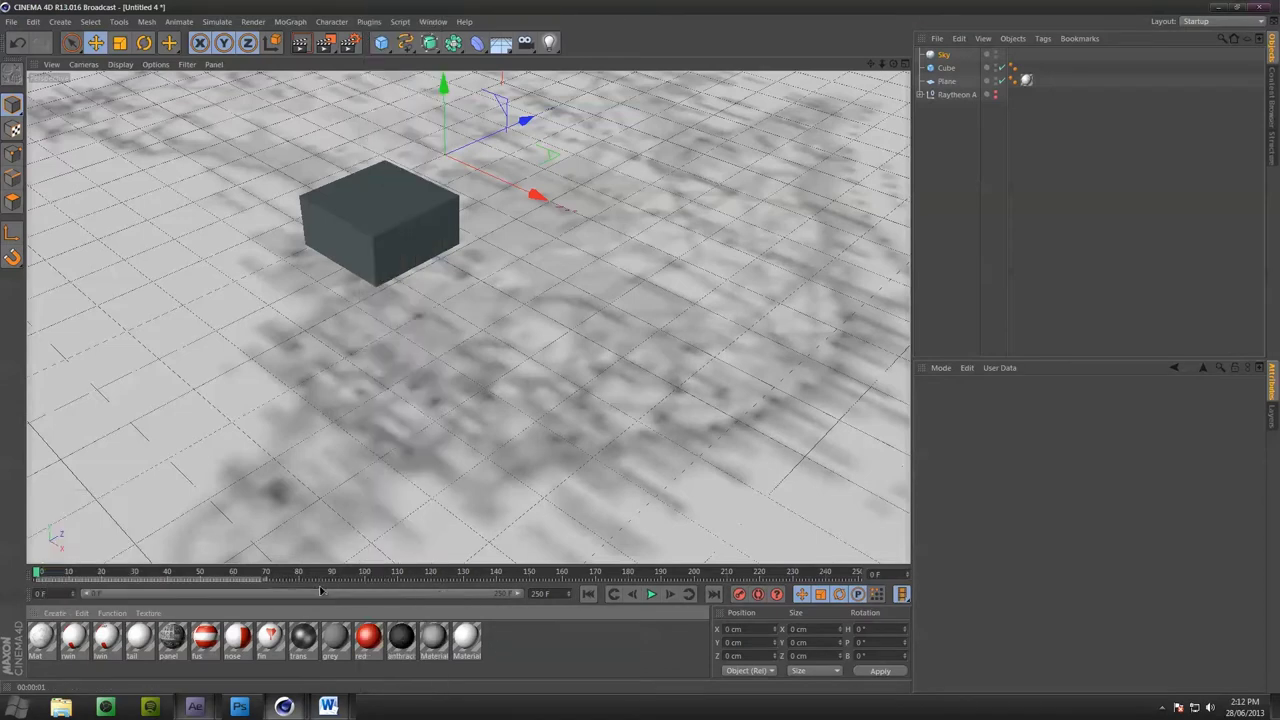
Load the HDRI 018 material preset from the Prime HDRI materials
click(57, 613)
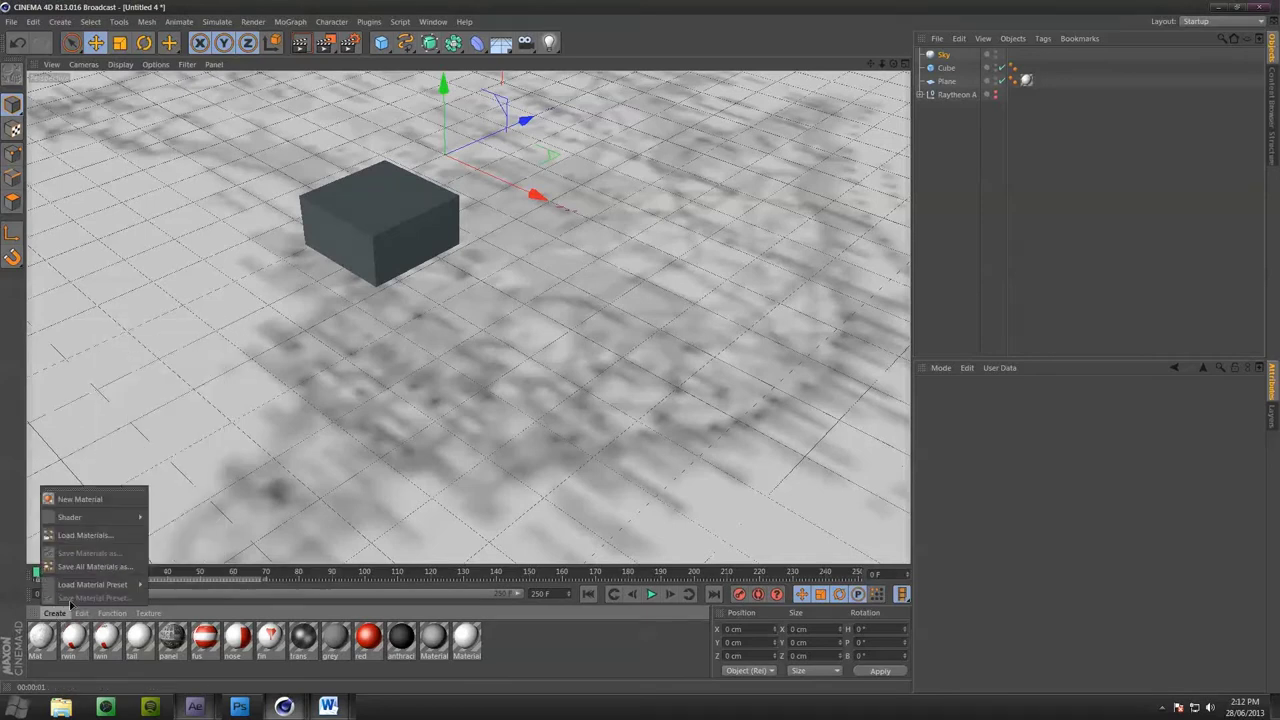
mouse_move(92, 584)
mouse_move(170, 584)
mouse_move(241, 588)
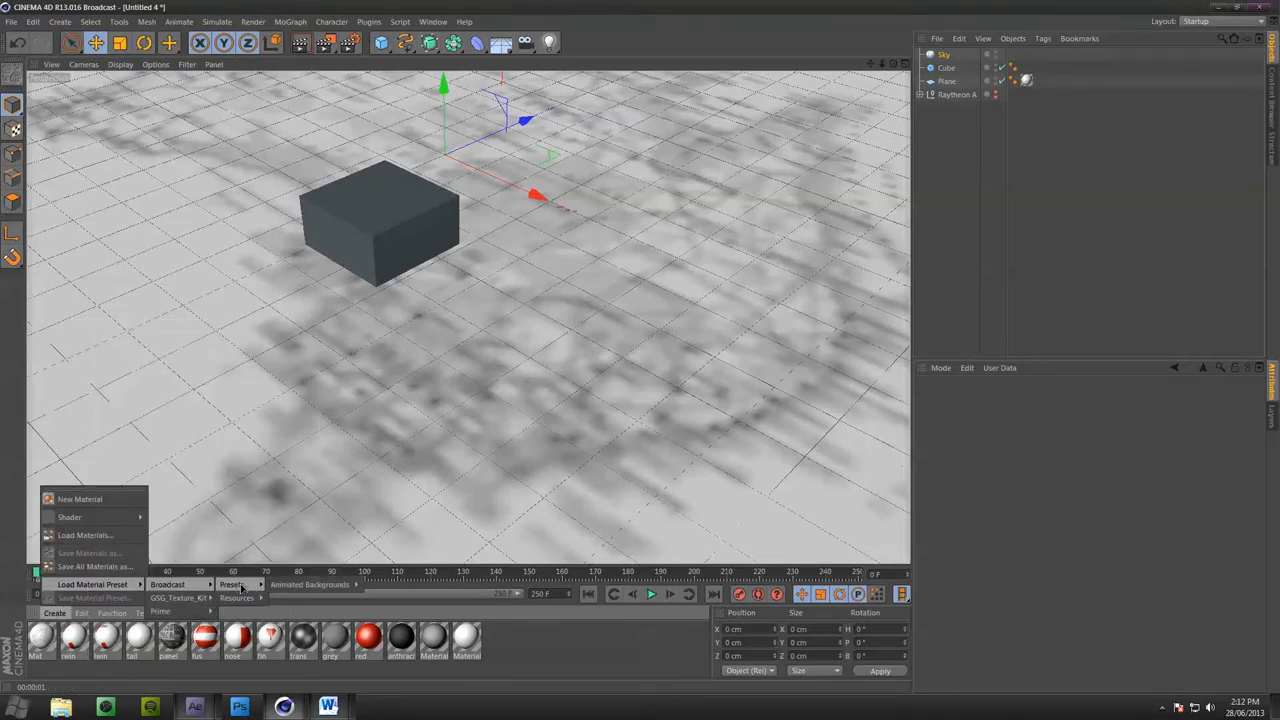
mouse_move(206, 611)
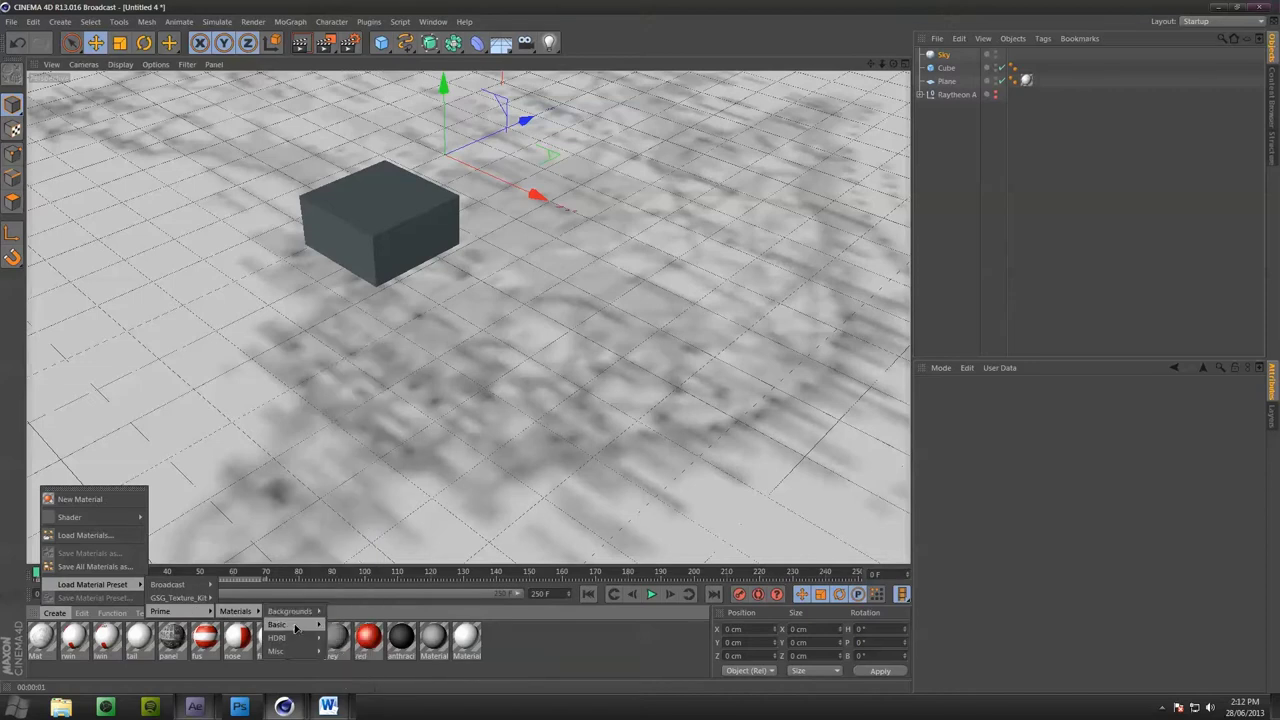
mouse_move(290, 638)
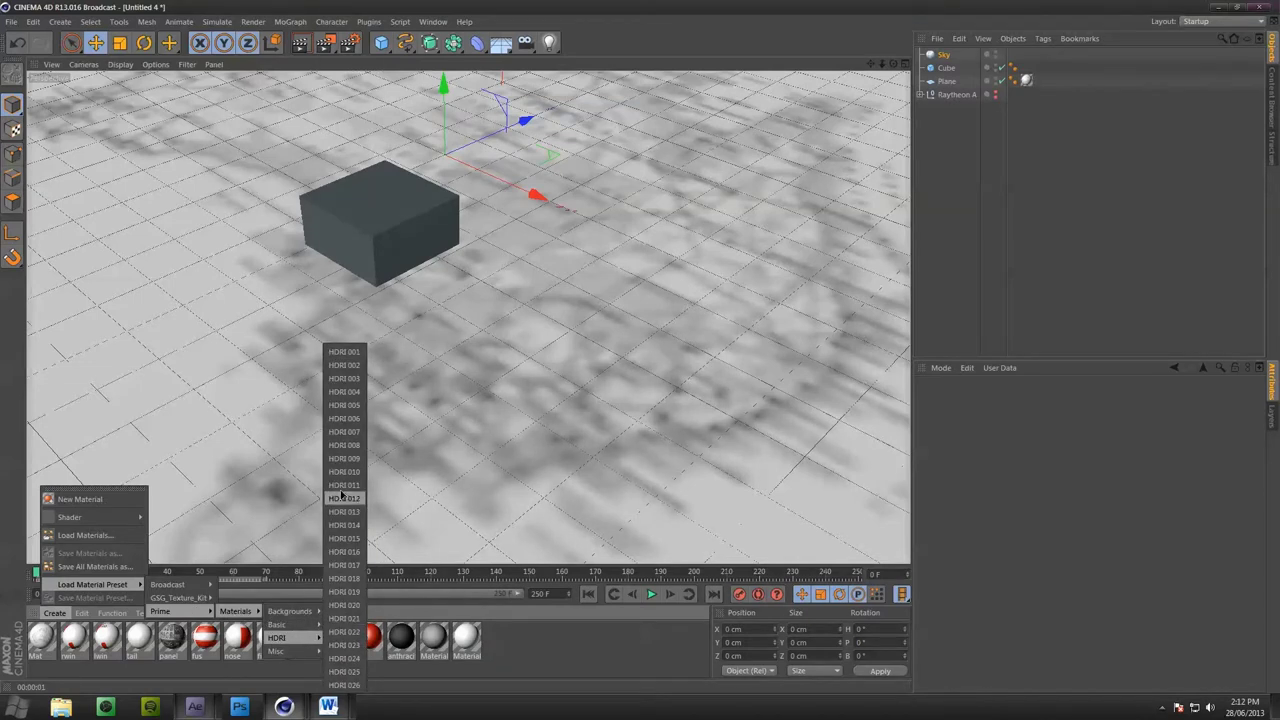
click(150, 613)
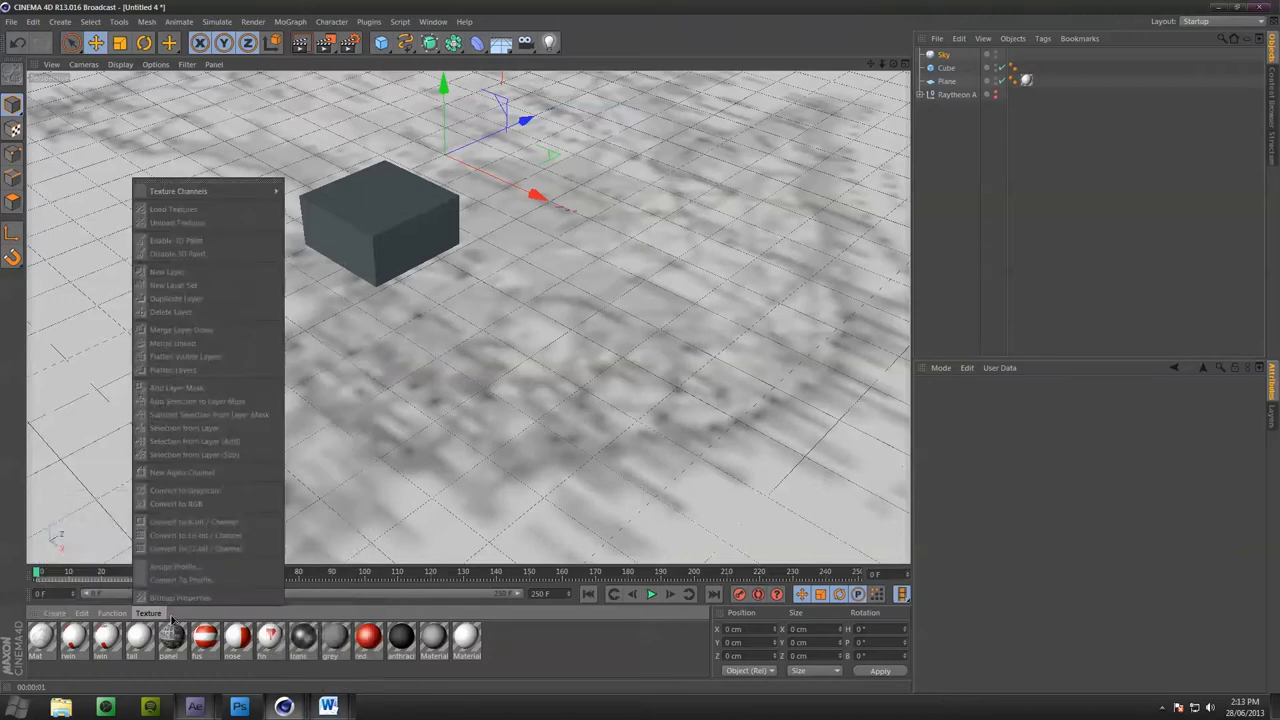
mouse_move(56, 613)
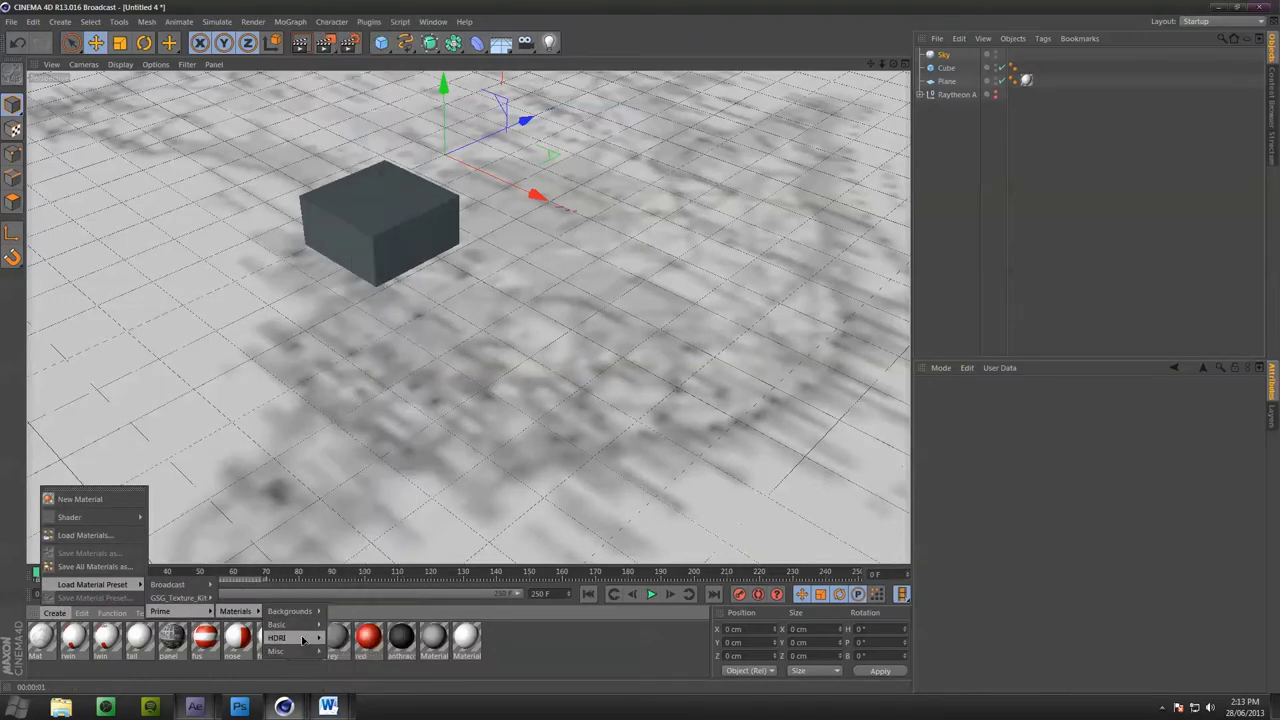
mouse_move(303, 640)
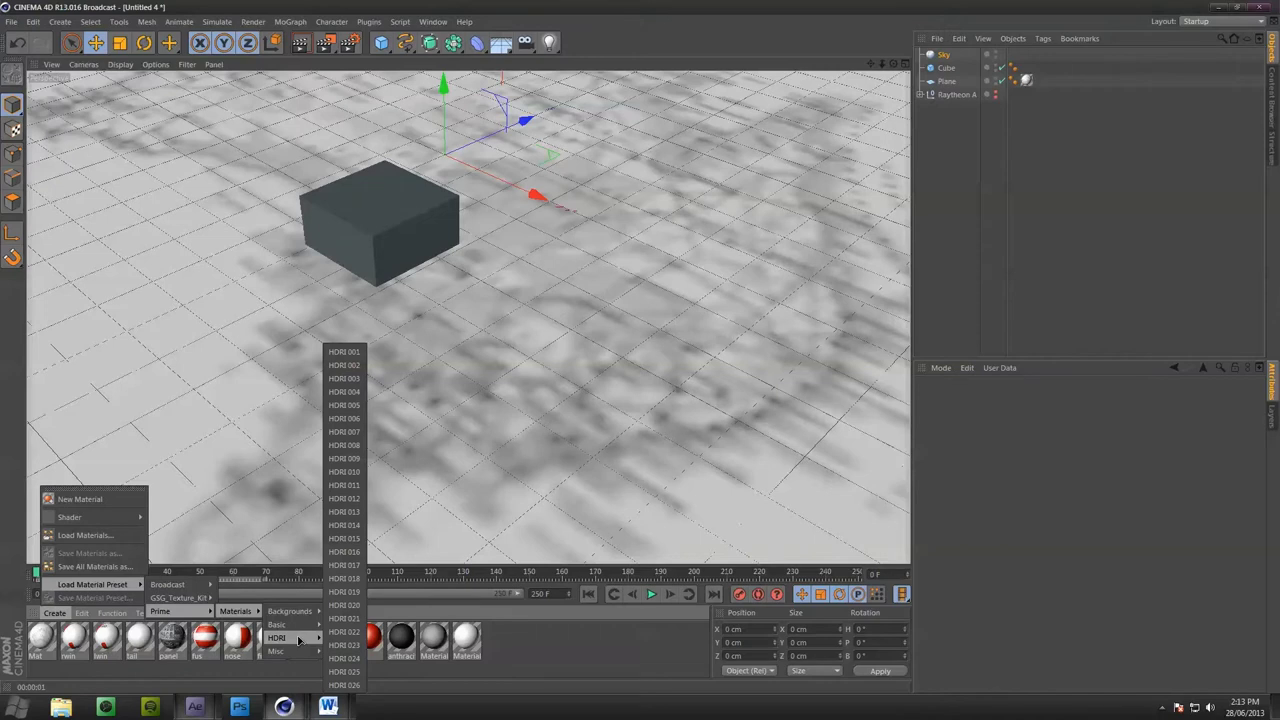
click(344, 579)
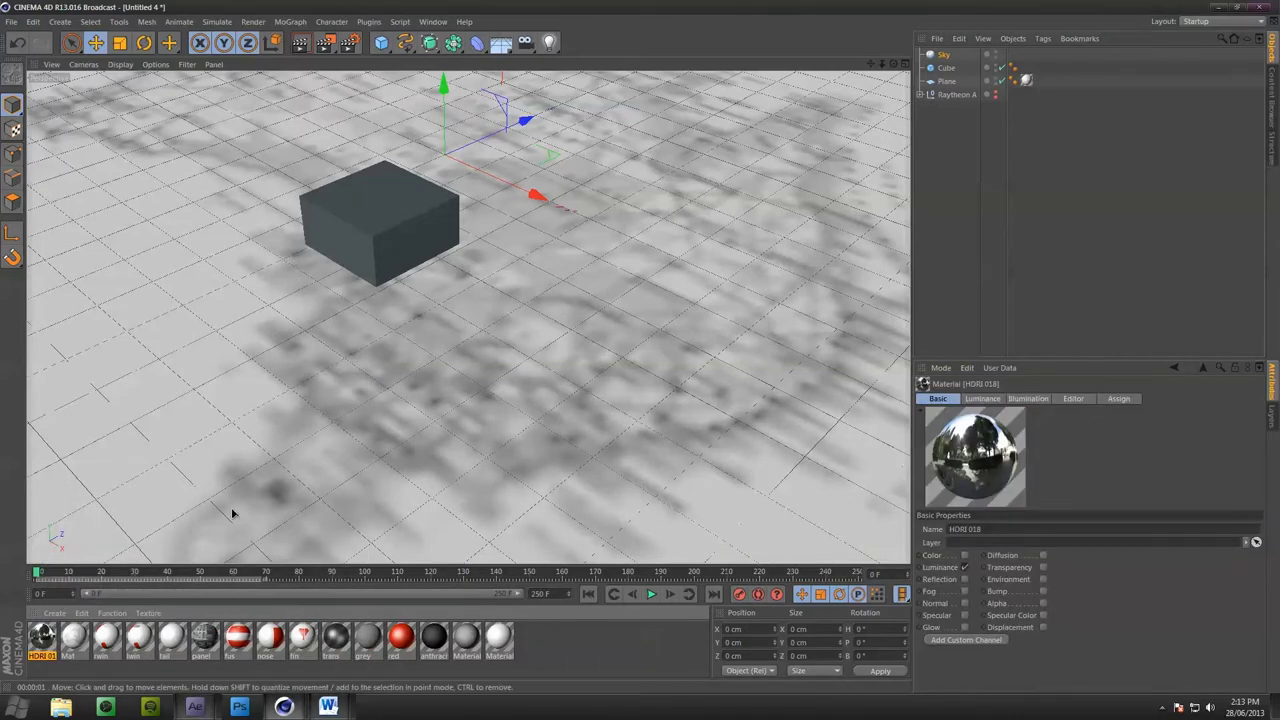
Apply the HDRI 018 material to the Sky object and render the view
drag(40, 642, 946, 57)
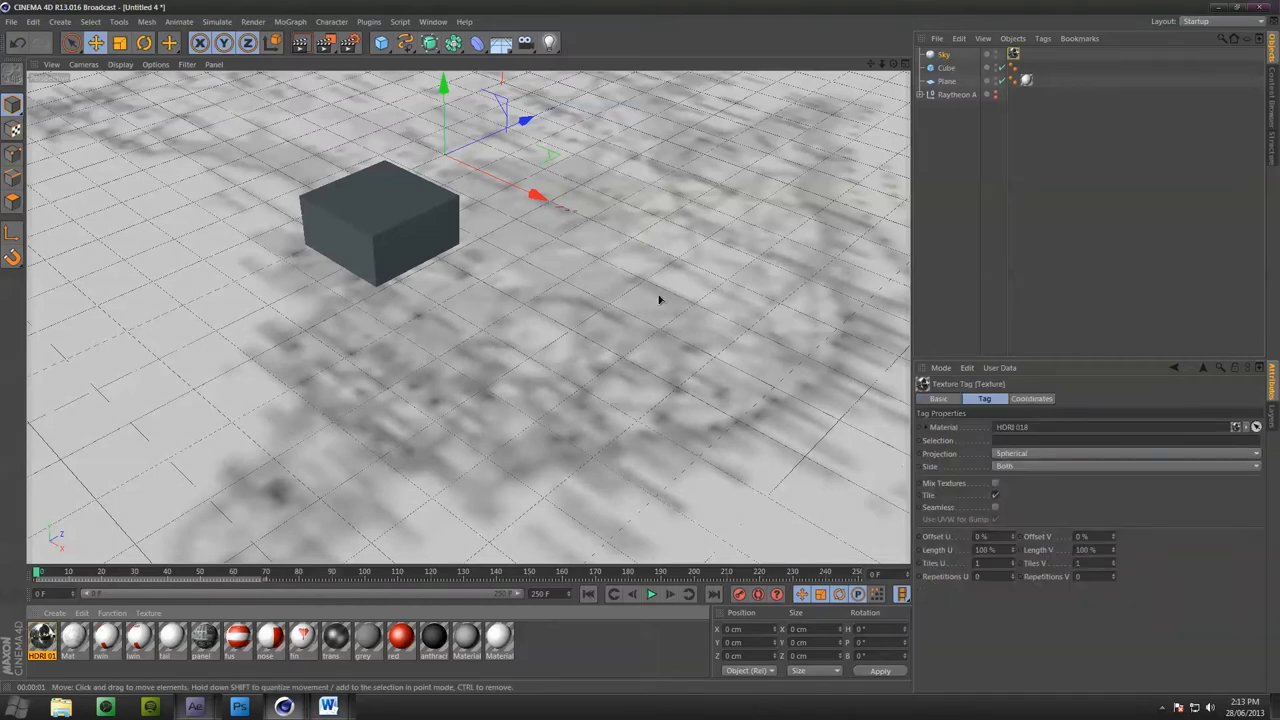
key(ctrl+r)
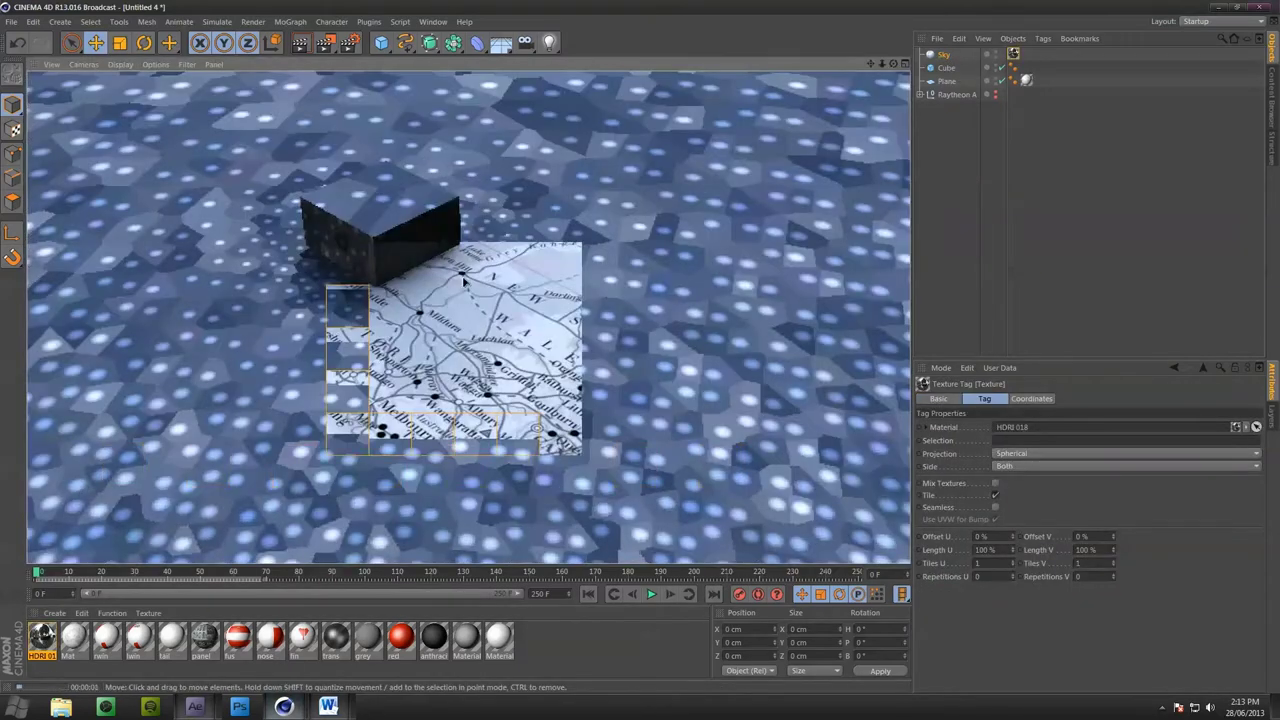
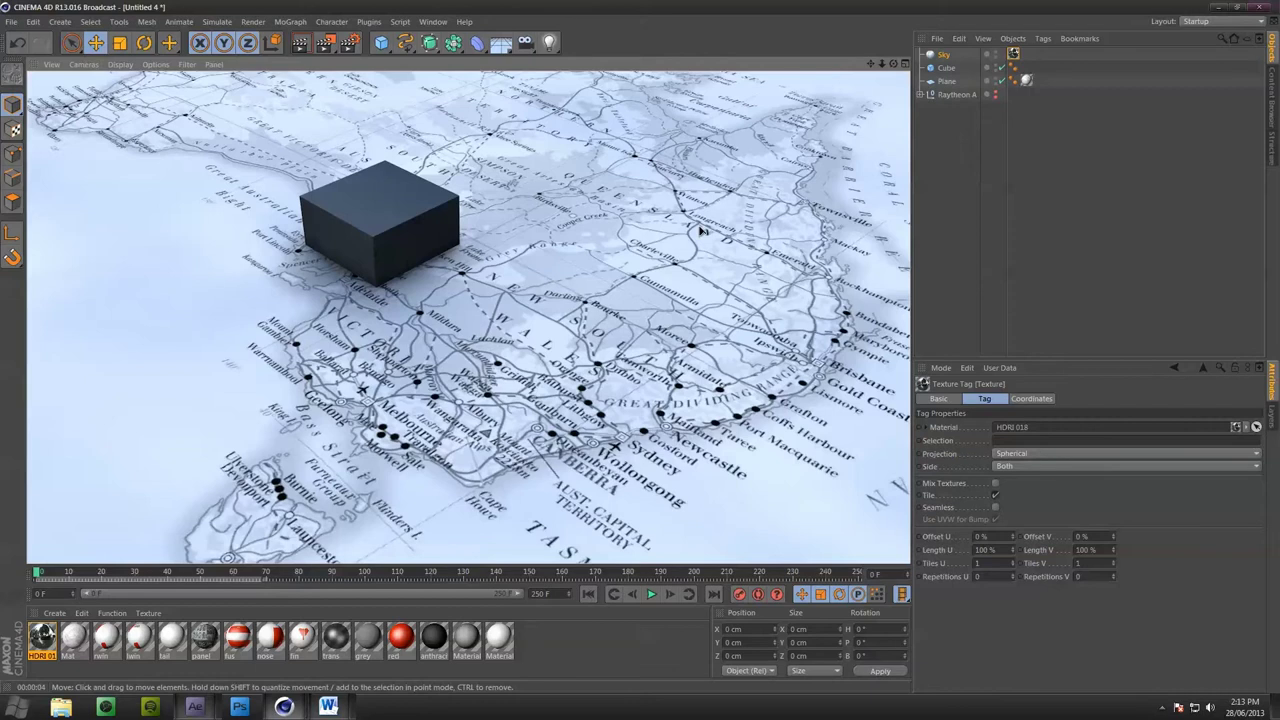
Delete the cube from the scene and check the Global Illumination render settings
key(Delete)
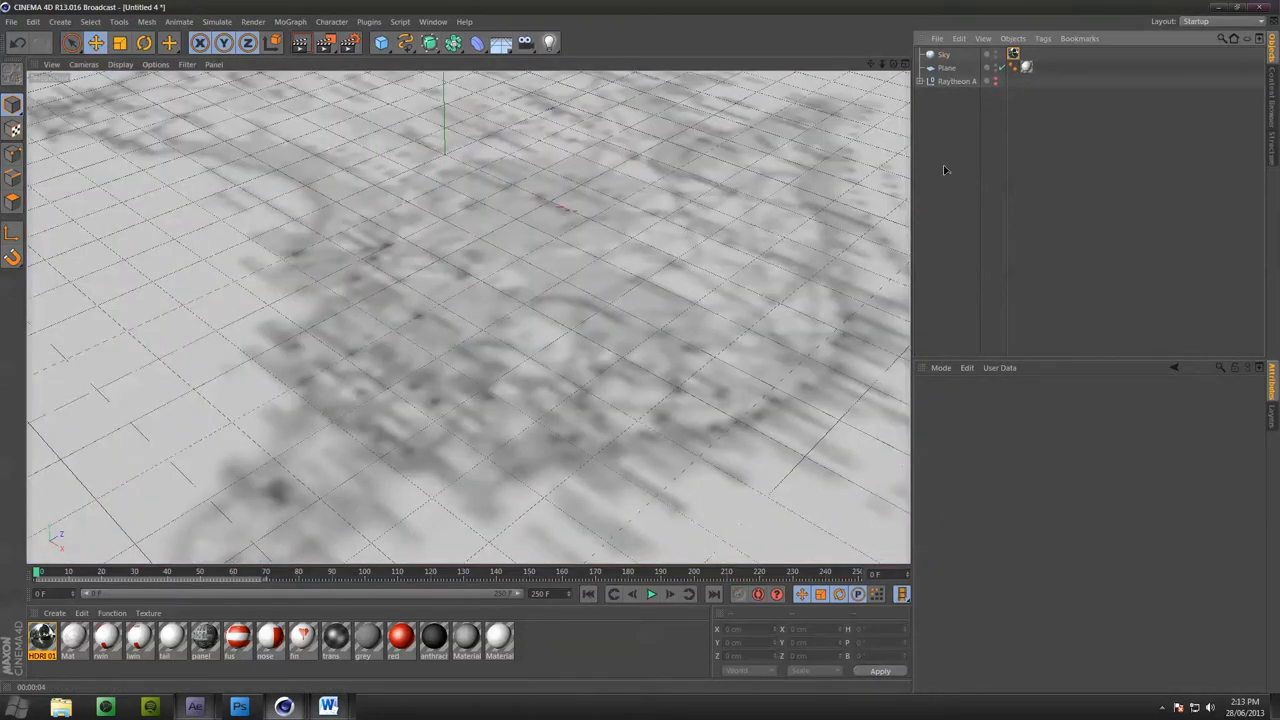
click(350, 42)
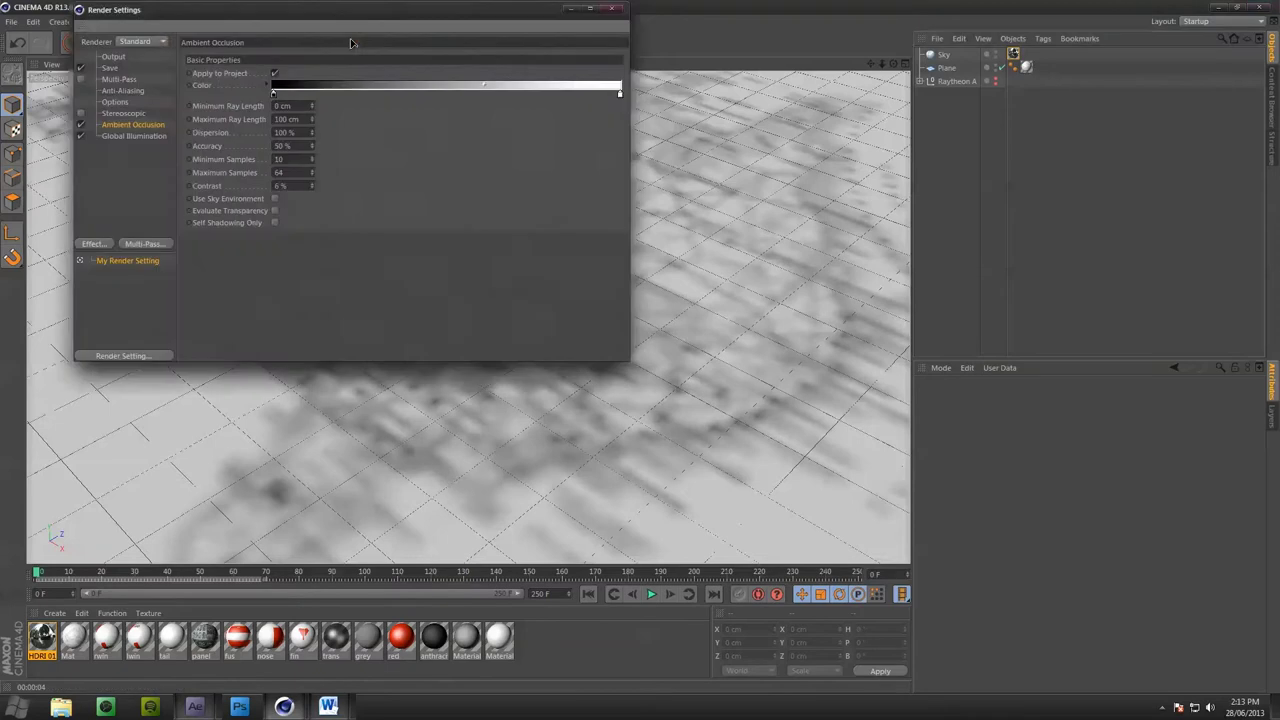
click(138, 136)
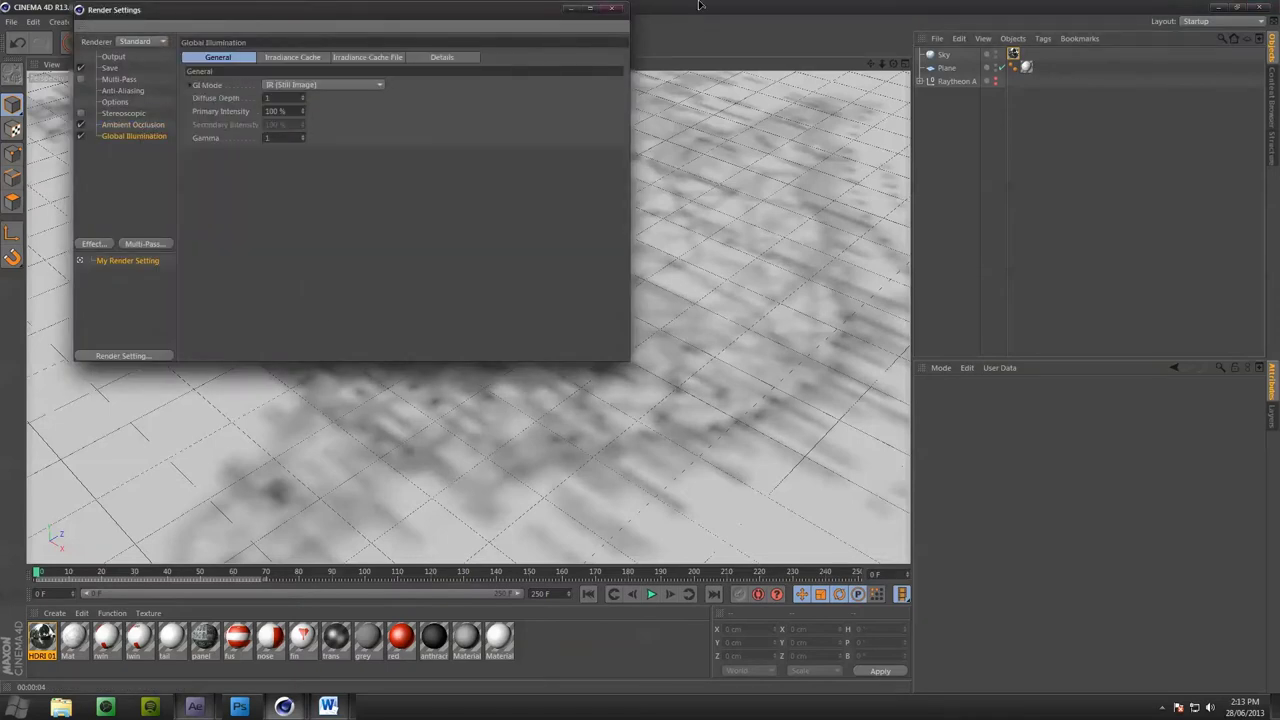
click(610, 9)
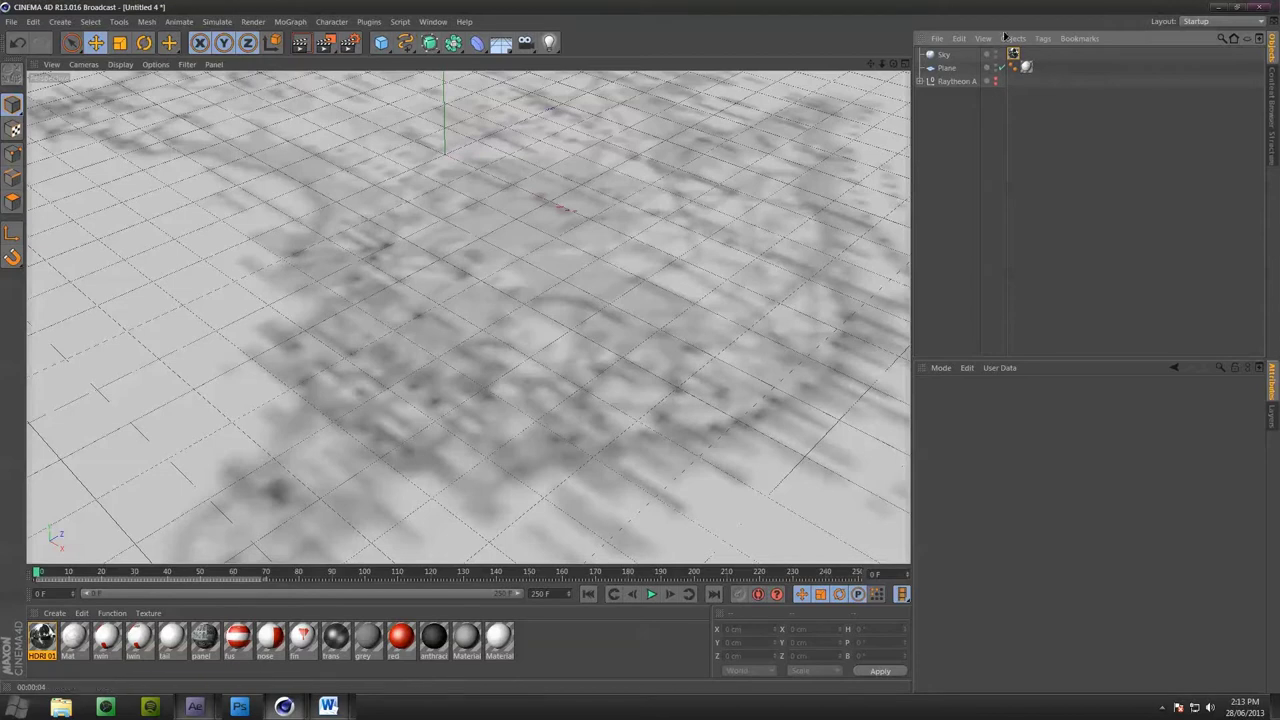
Make the Raytheon A aircraft visible again in the scene and frame it up close
alt+middle_drag(464, 391, 474, 260)
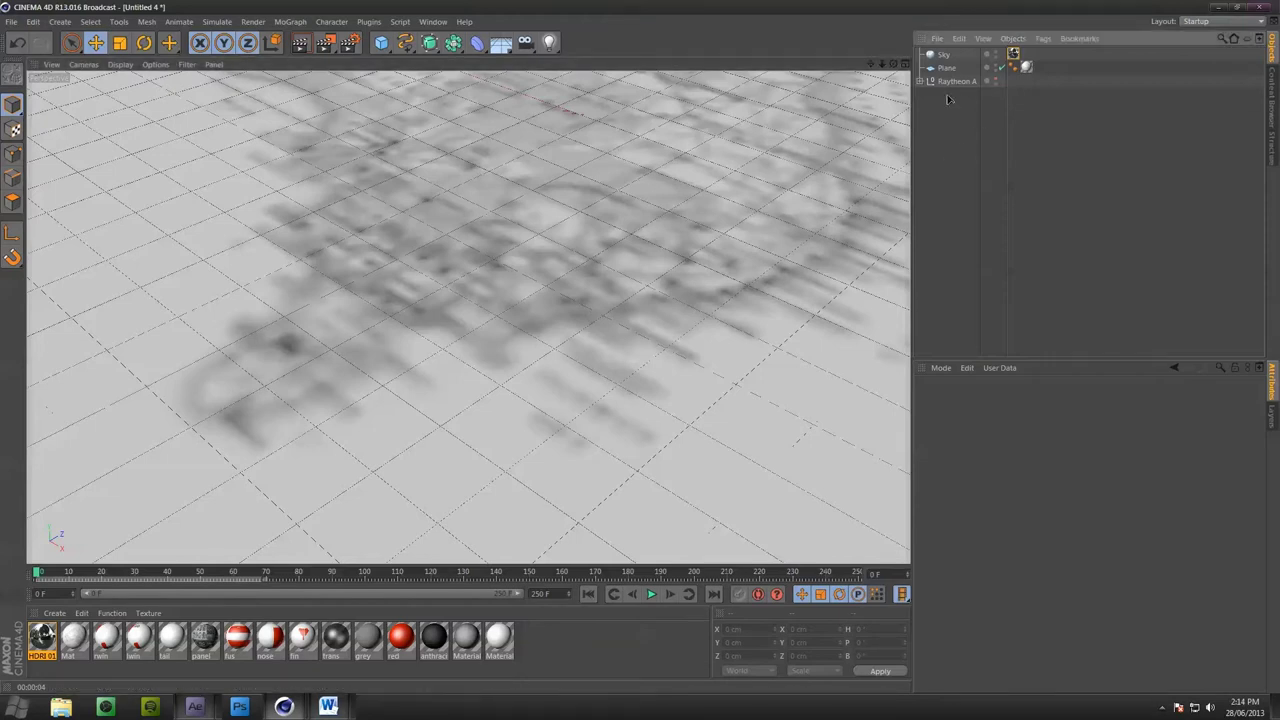
alt+middle_drag(613, 168, 586, 303)
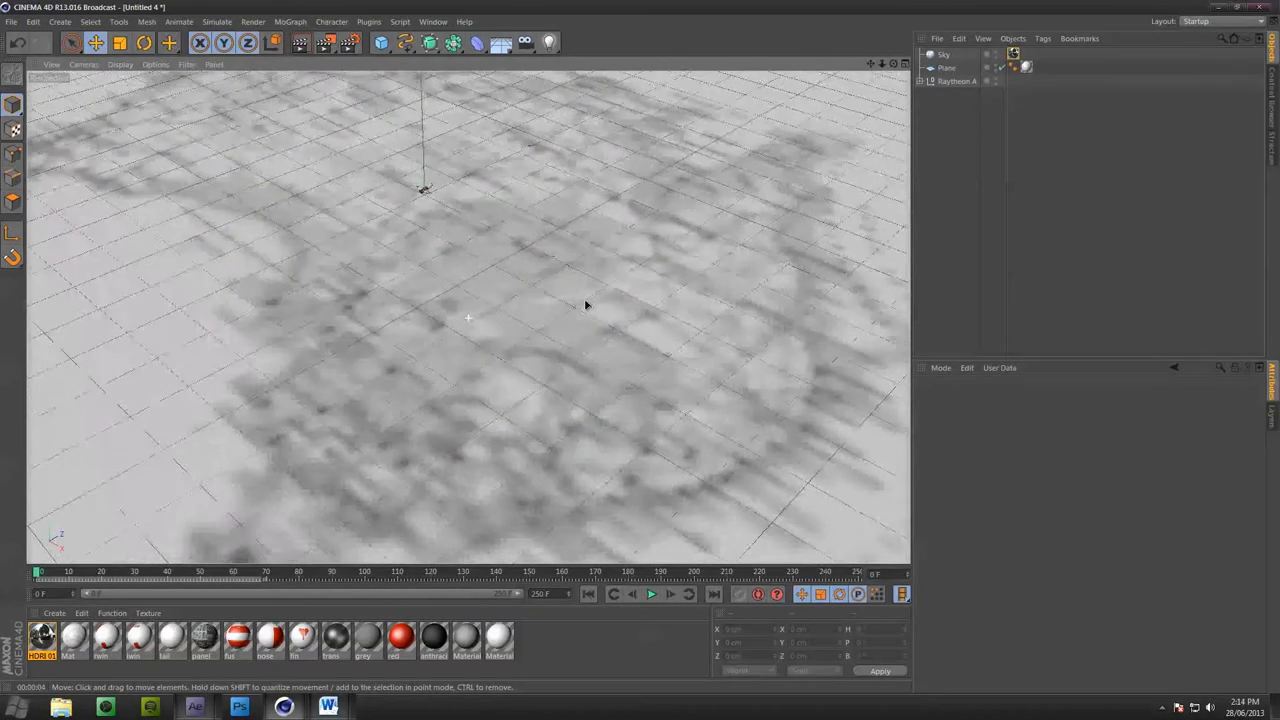
alt+right_drag(425, 196, 463, 111)
scroll(463, 111, up, 8)
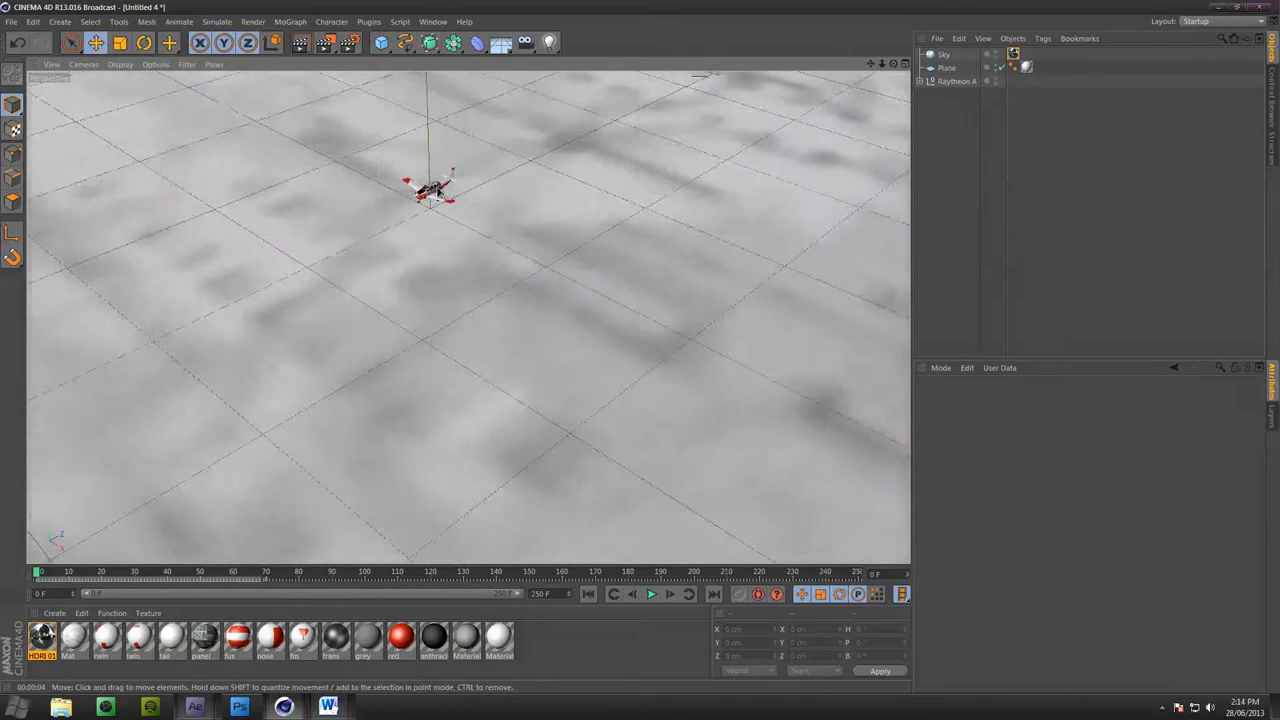
scroll(430, 182, up, 3)
alt+middle_drag(430, 182, 436, 256)
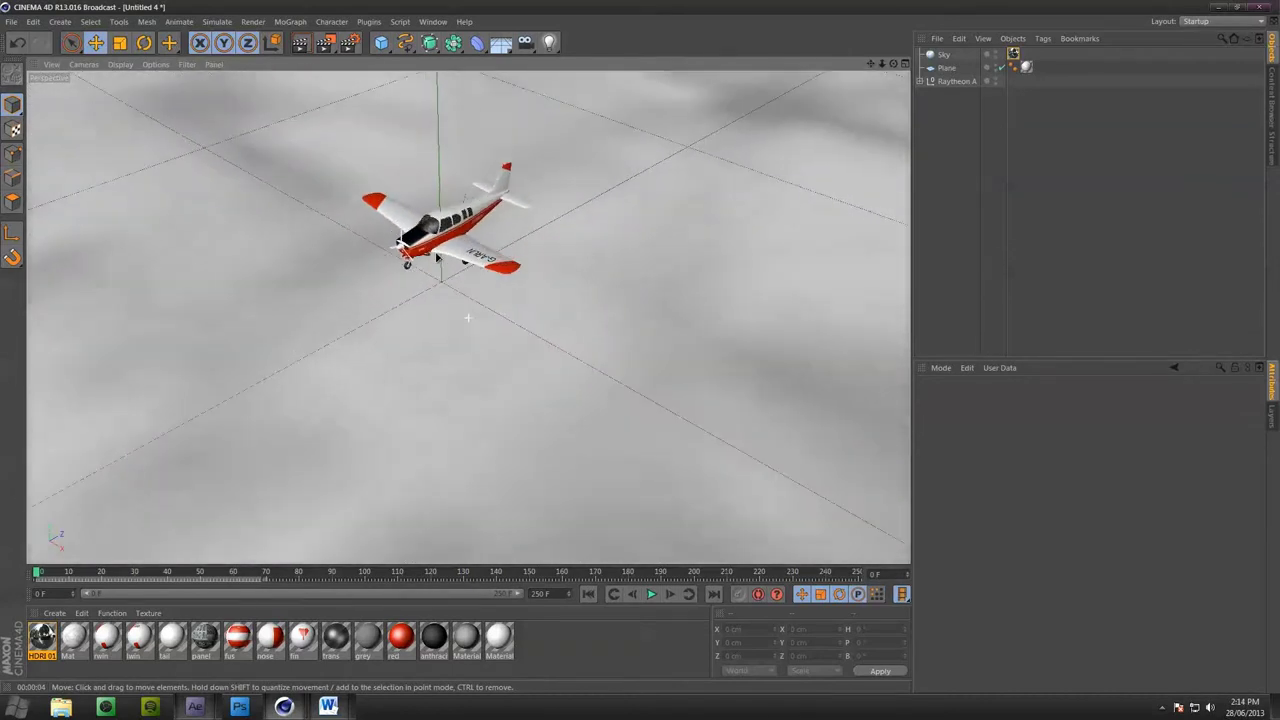
Scale the Raytheon A aircraft up uniformly to more than twice its size
click(950, 82)
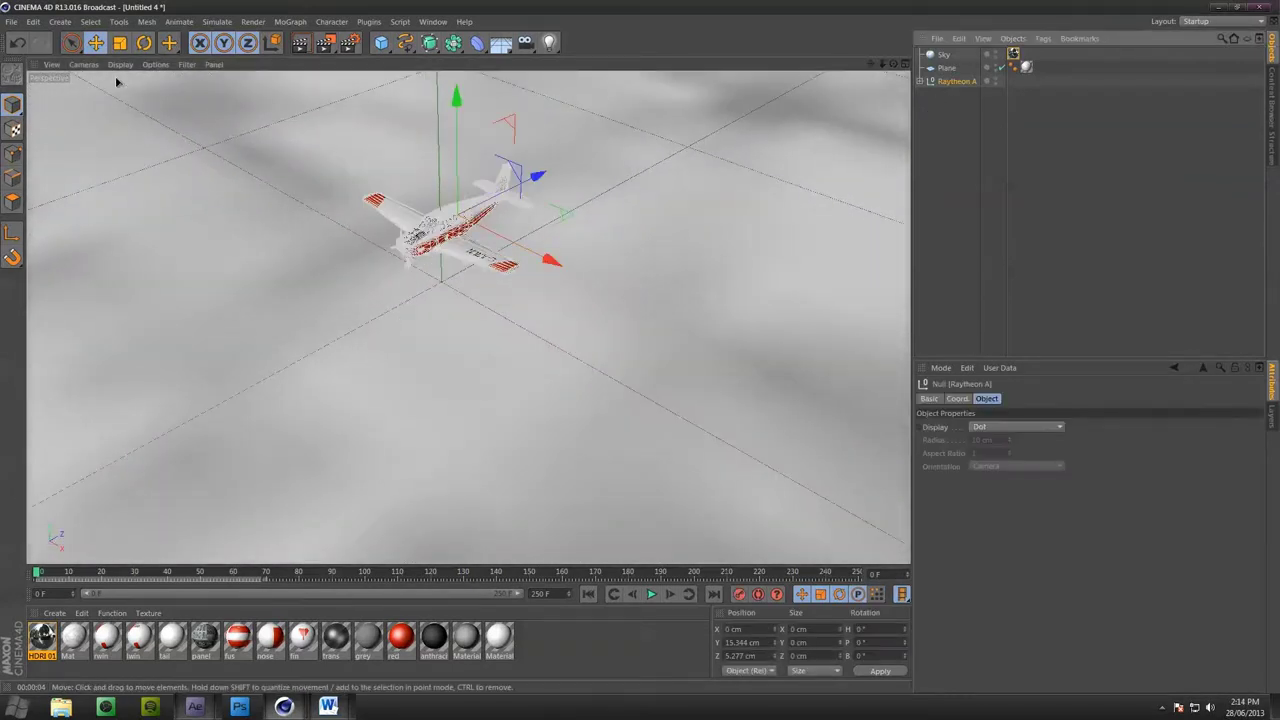
click(119, 43)
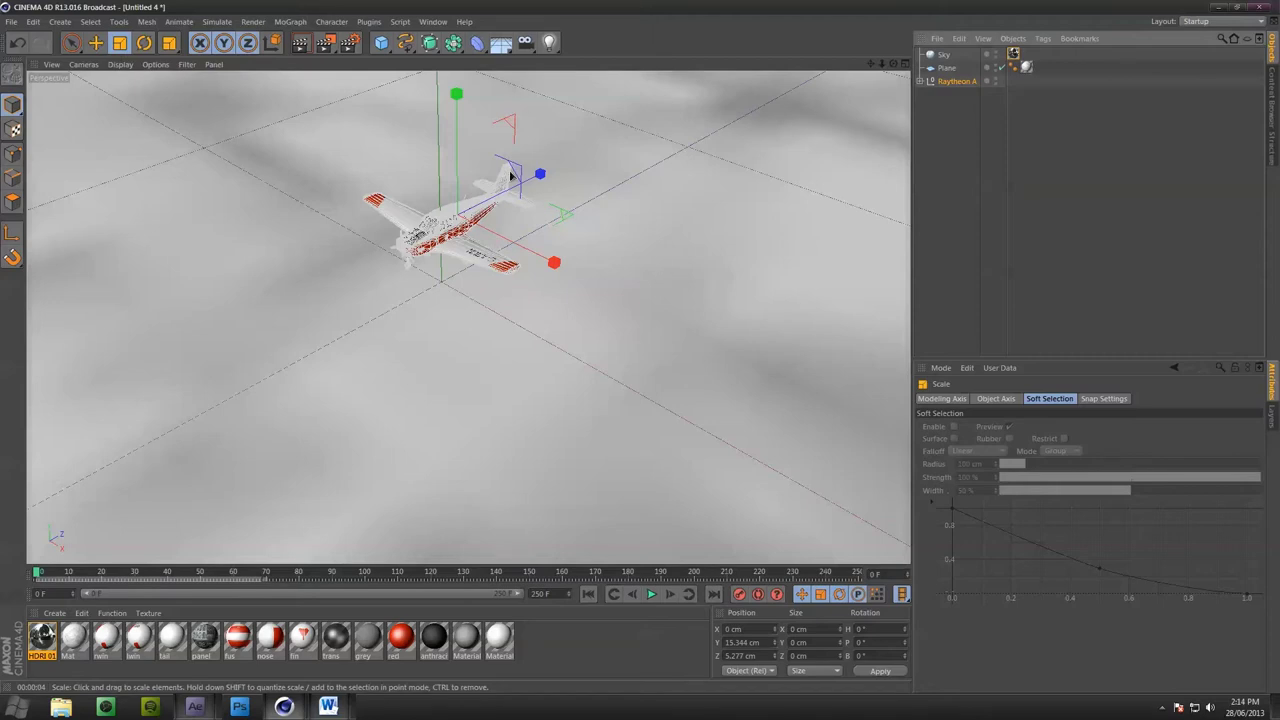
drag(510, 176, 580, 241)
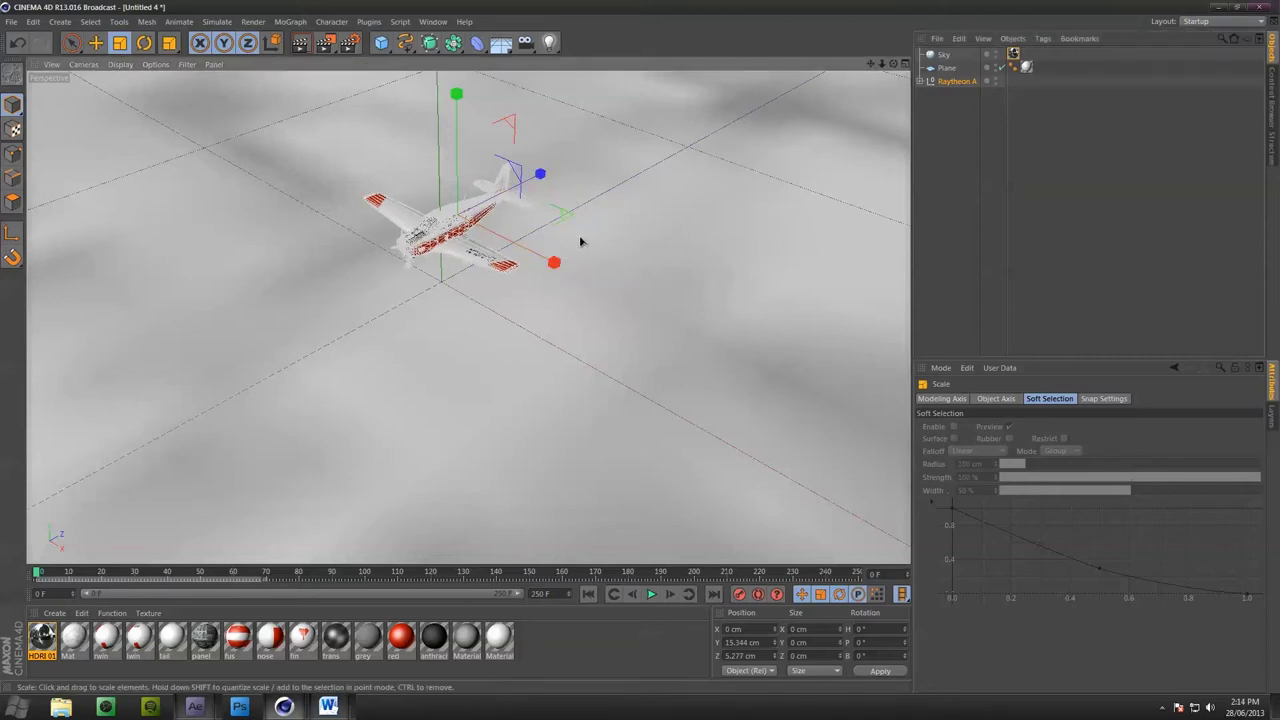
drag(527, 194, 584, 177)
key(ctrl+z)
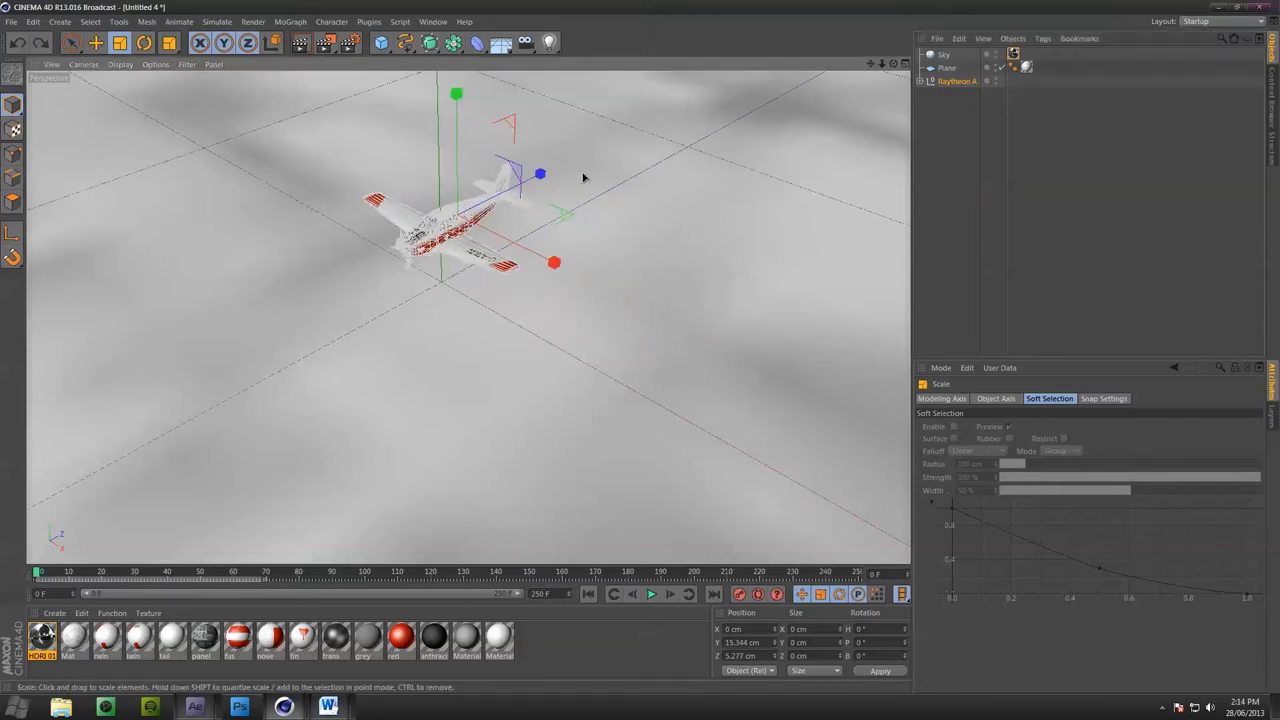
drag(620, 261, 818, 393)
scroll(373, 369, down, 6)
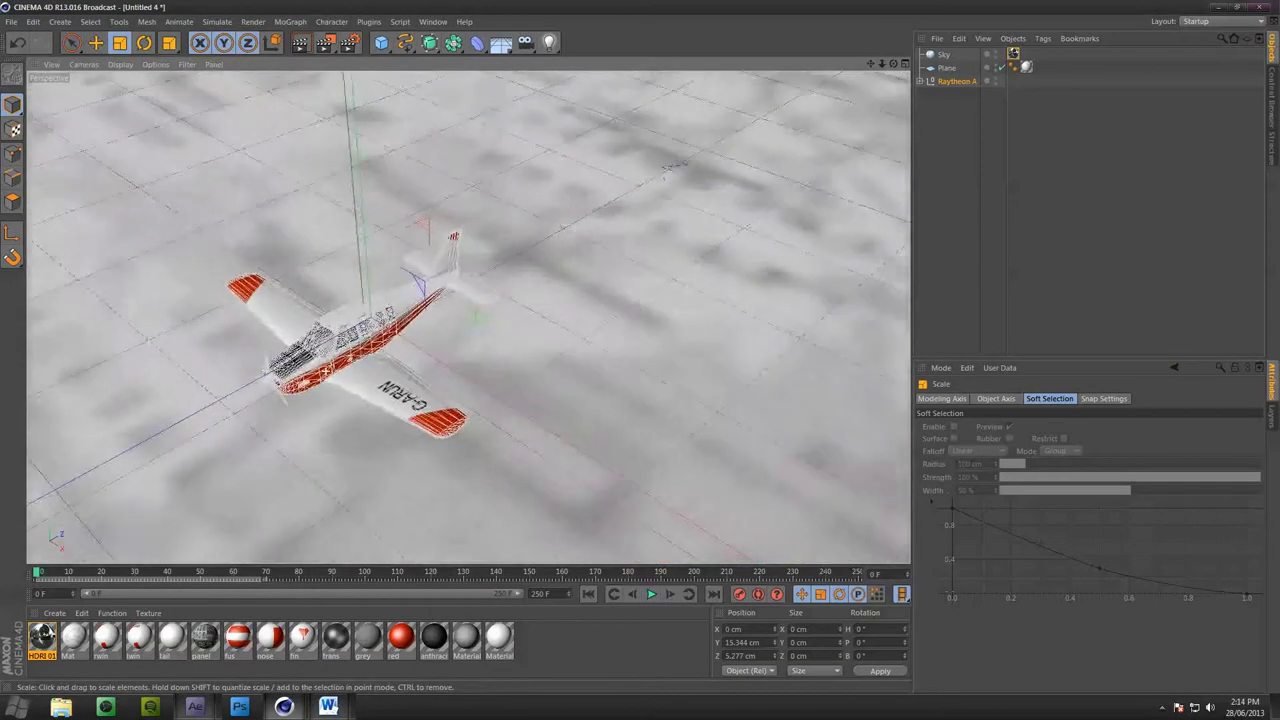
Move the aircraft over Tasmania on the map, to about X 596 cm and Z -973 cm
alt+right_drag(415, 290, 362, 505)
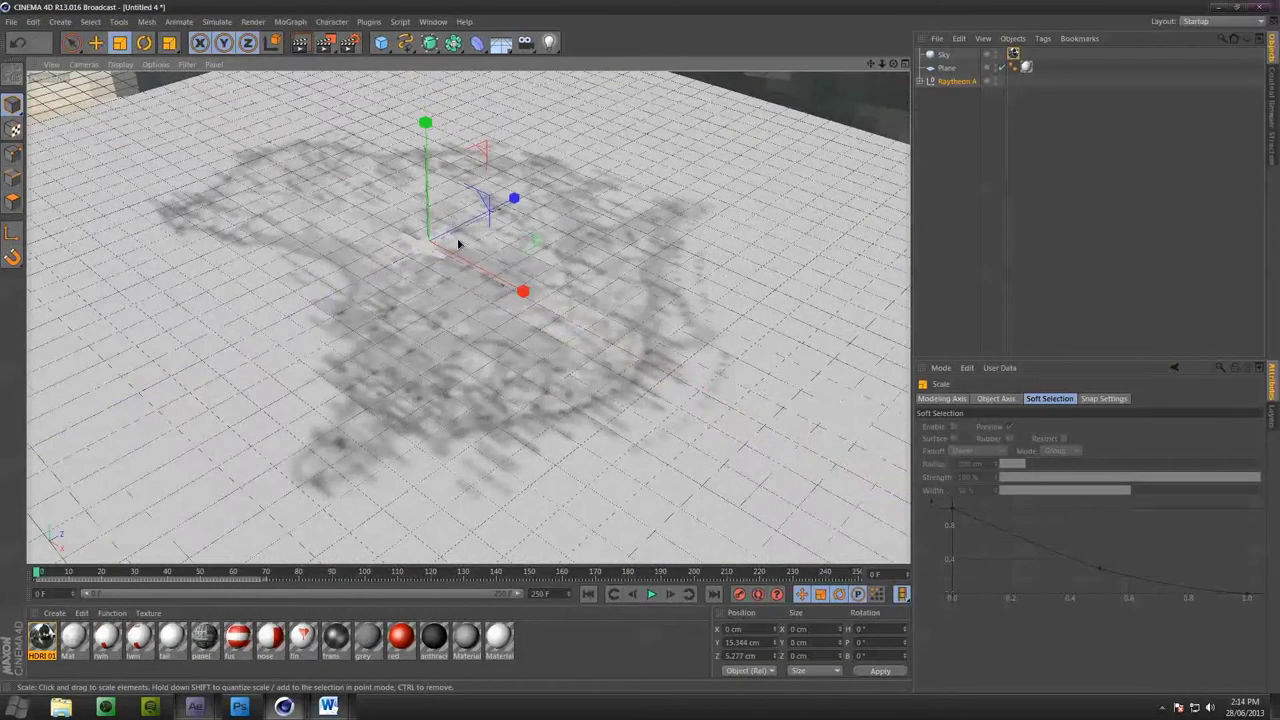
alt+middle_drag(421, 284, 430, 300)
click(95, 43)
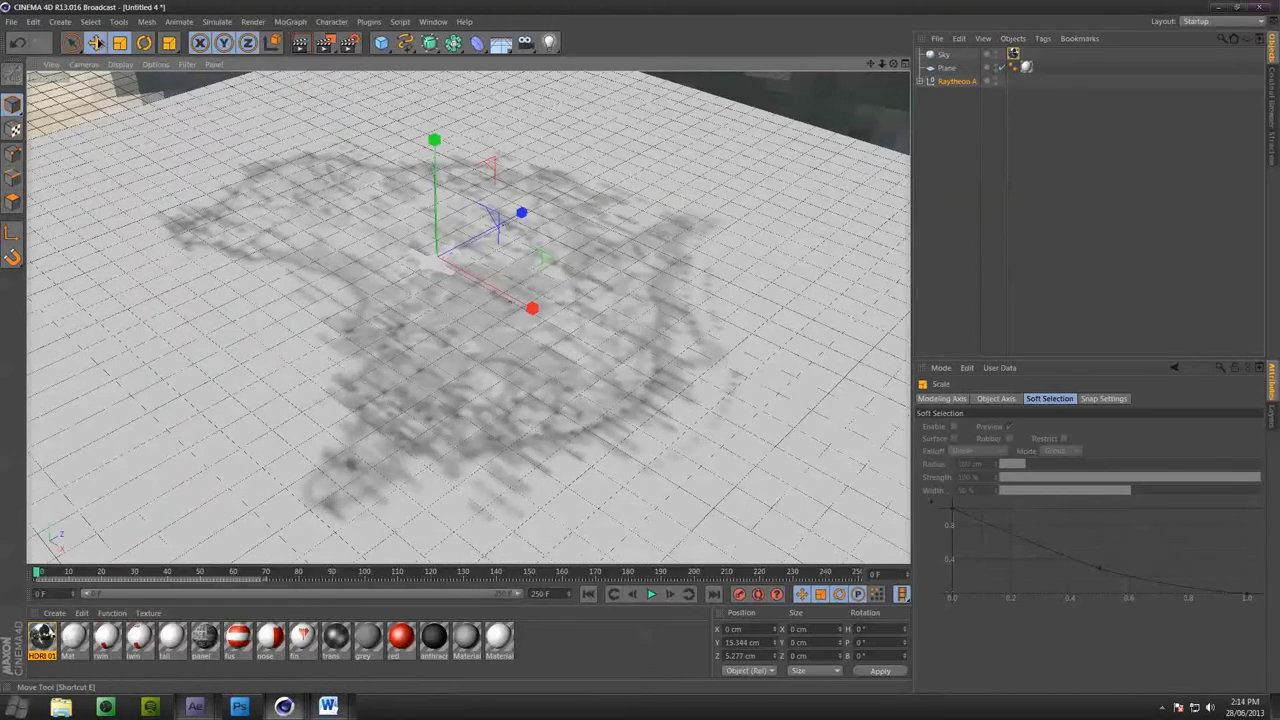
drag(567, 258, 406, 520)
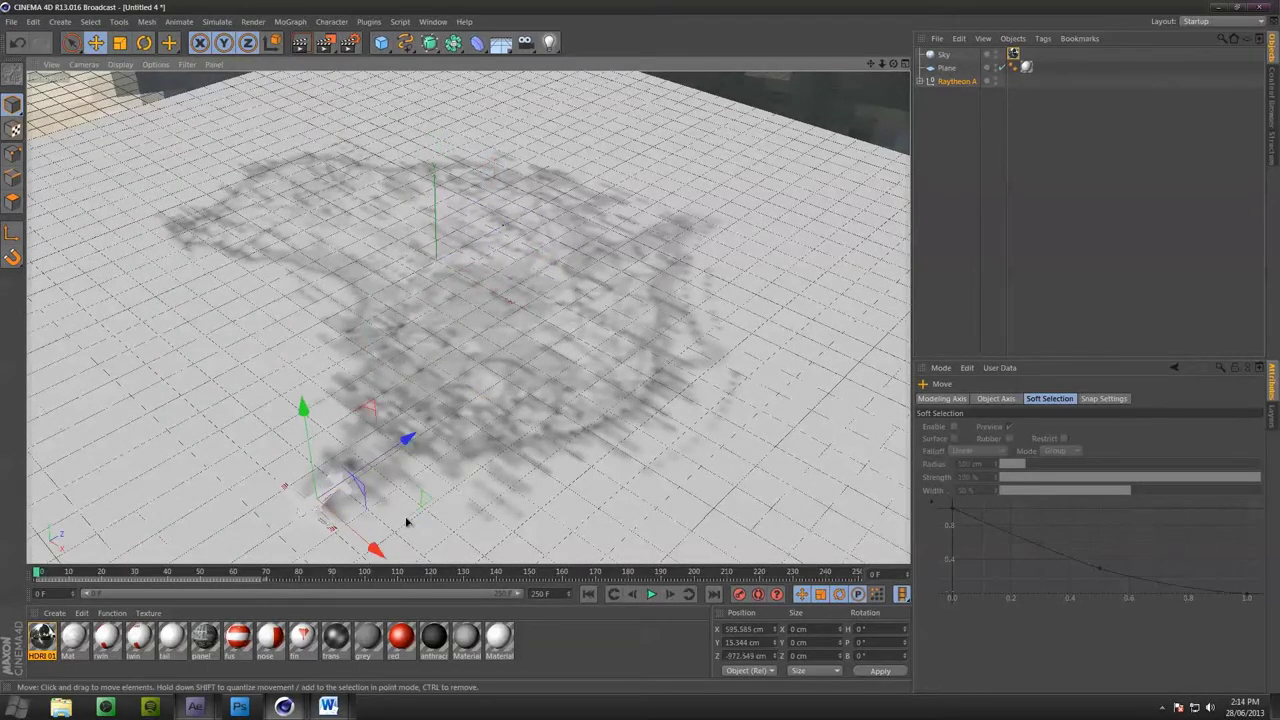
scroll(466, 312, up, 5)
scroll(466, 312, down, 5)
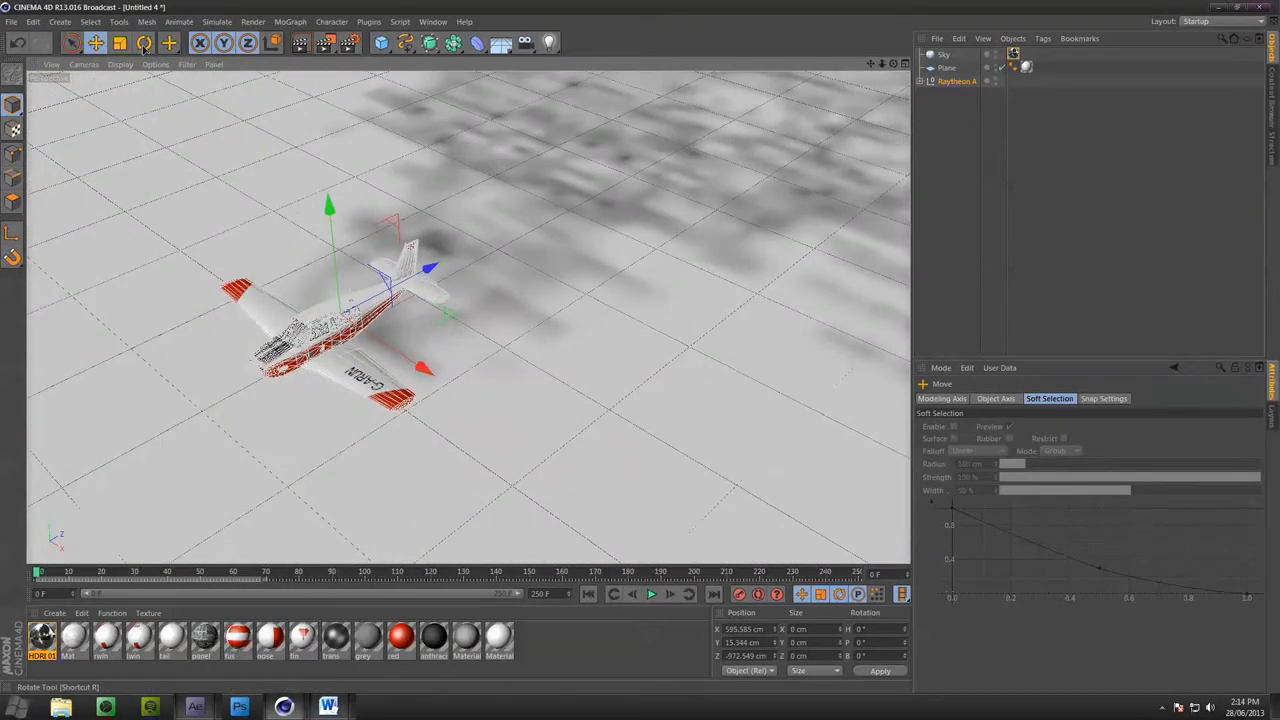
Rotate the aircraft's heading to about -182° so its nose points toward the mainland
key(r)
drag(412, 311, 57, 234)
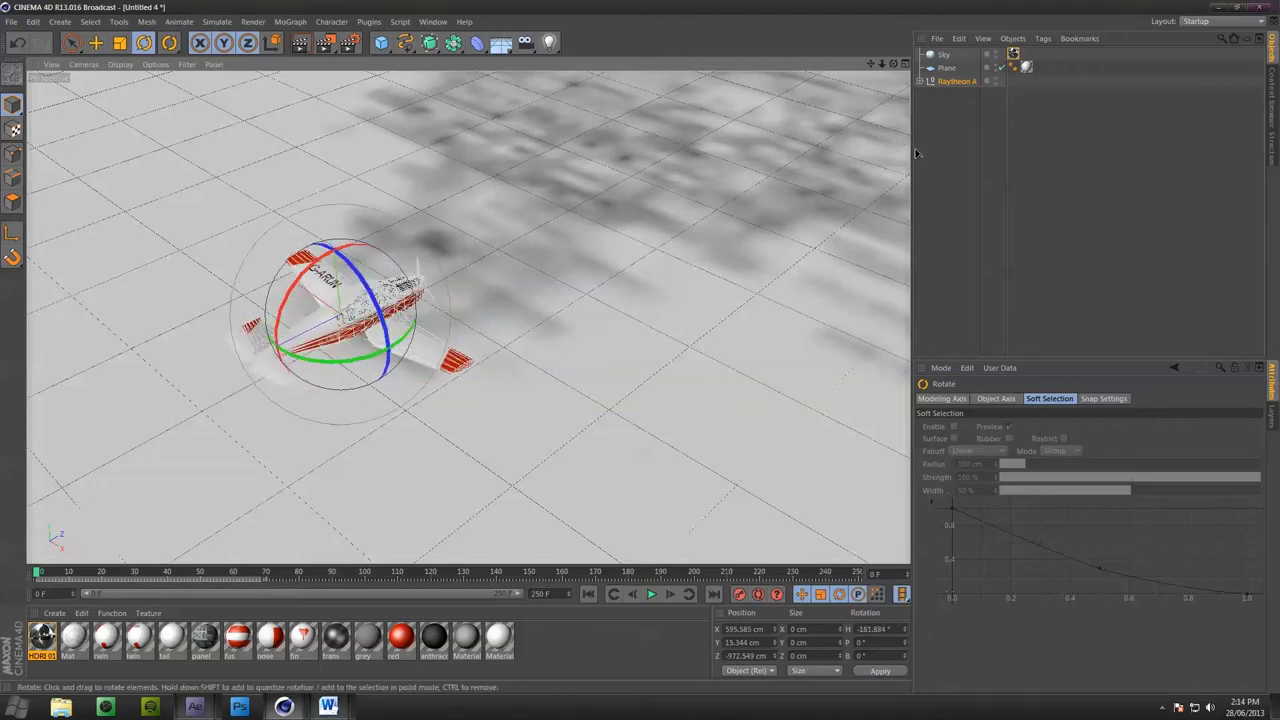
click(535, 300)
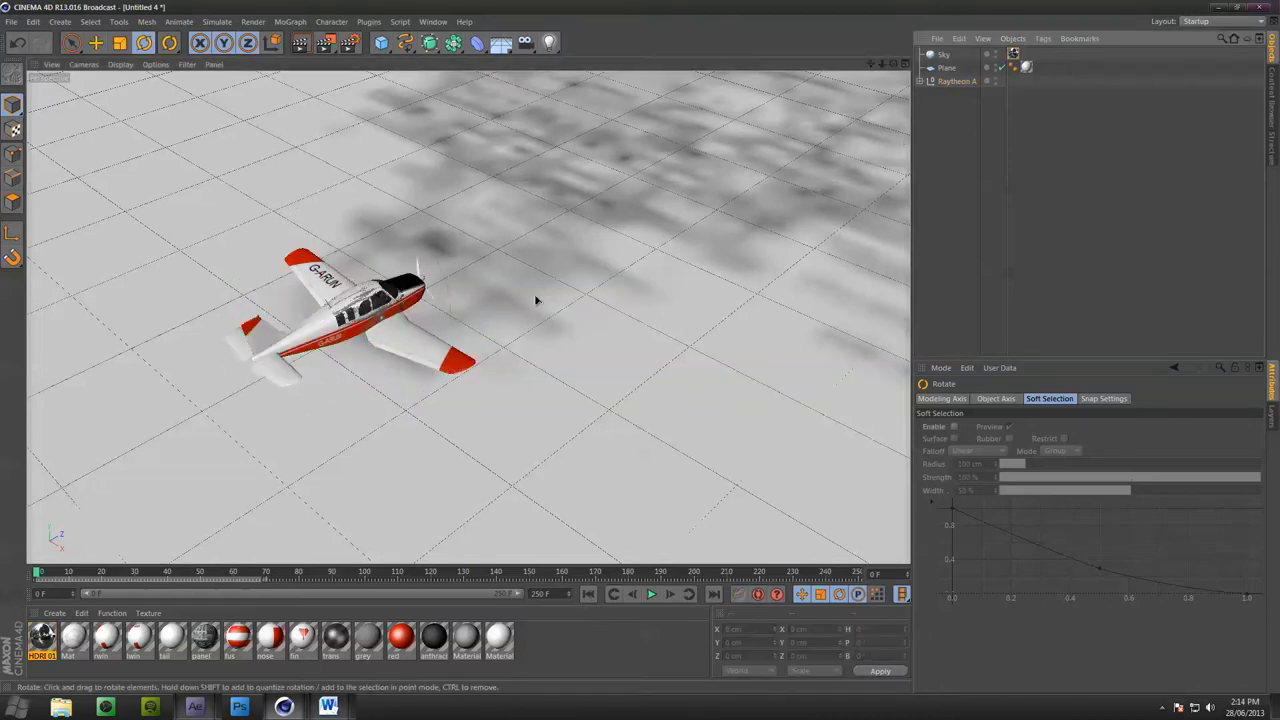
Raise the aircraft above the map to about Y 38 cm and render the view
click(96, 43)
click(955, 84)
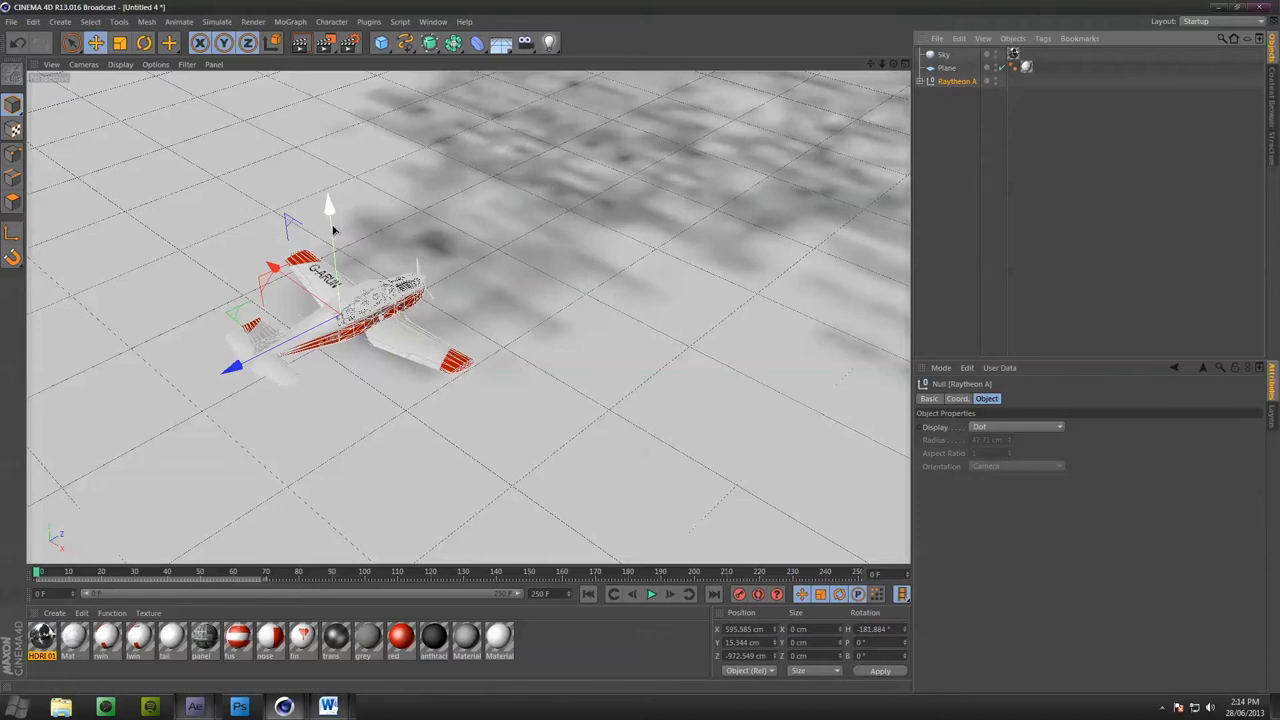
drag(327, 237, 322, 204)
mouse_move(423, 282)
alt+mouse_down()
mouse_move(273, 279)
mouse_move(240, 230)
mouse_move(345, 275)
alt+mouse_up()
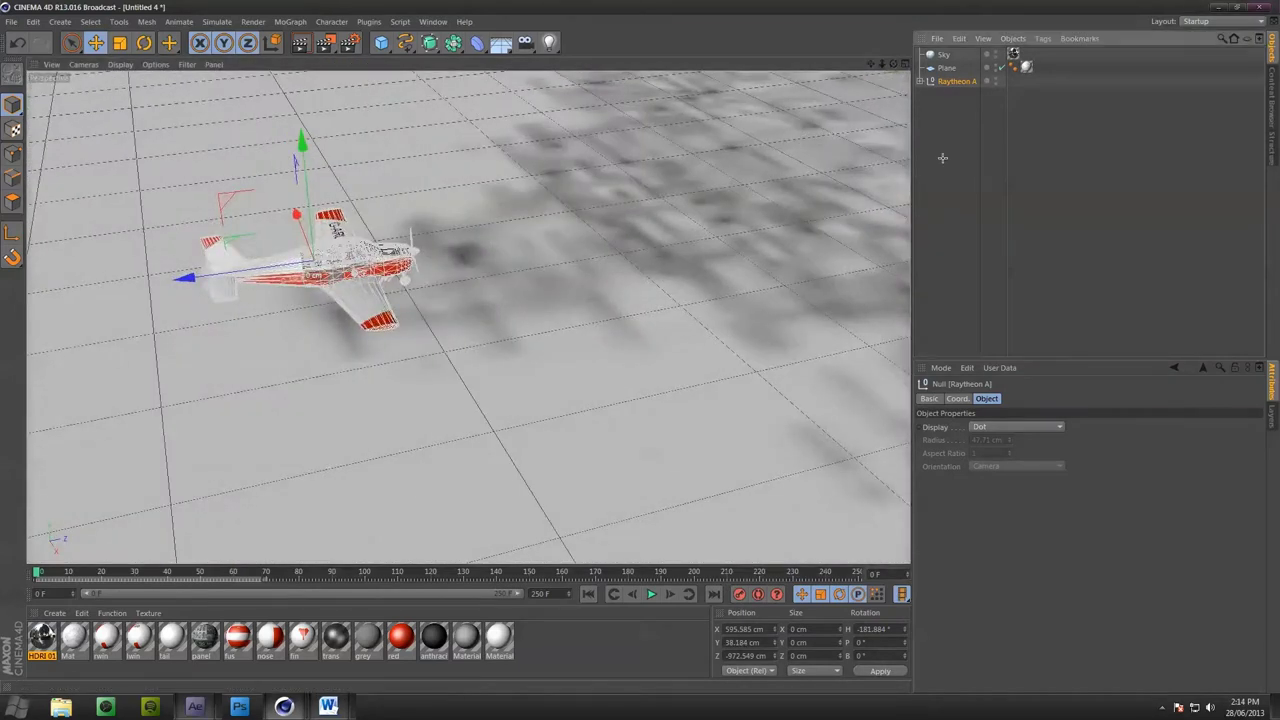
click(943, 157)
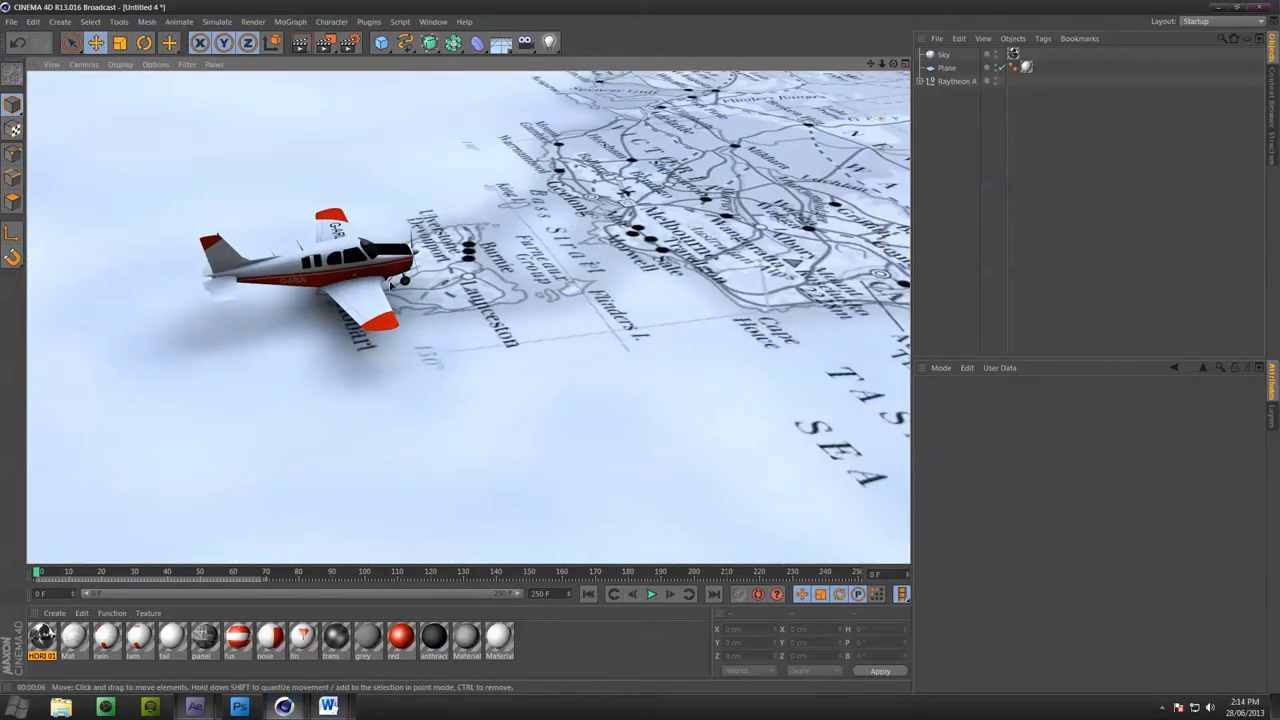
Draw a three-point Bezier spline in the top view, curving from the aircraft at Tasmania to the centre of Australia
alt+drag(446, 275, 487, 286)
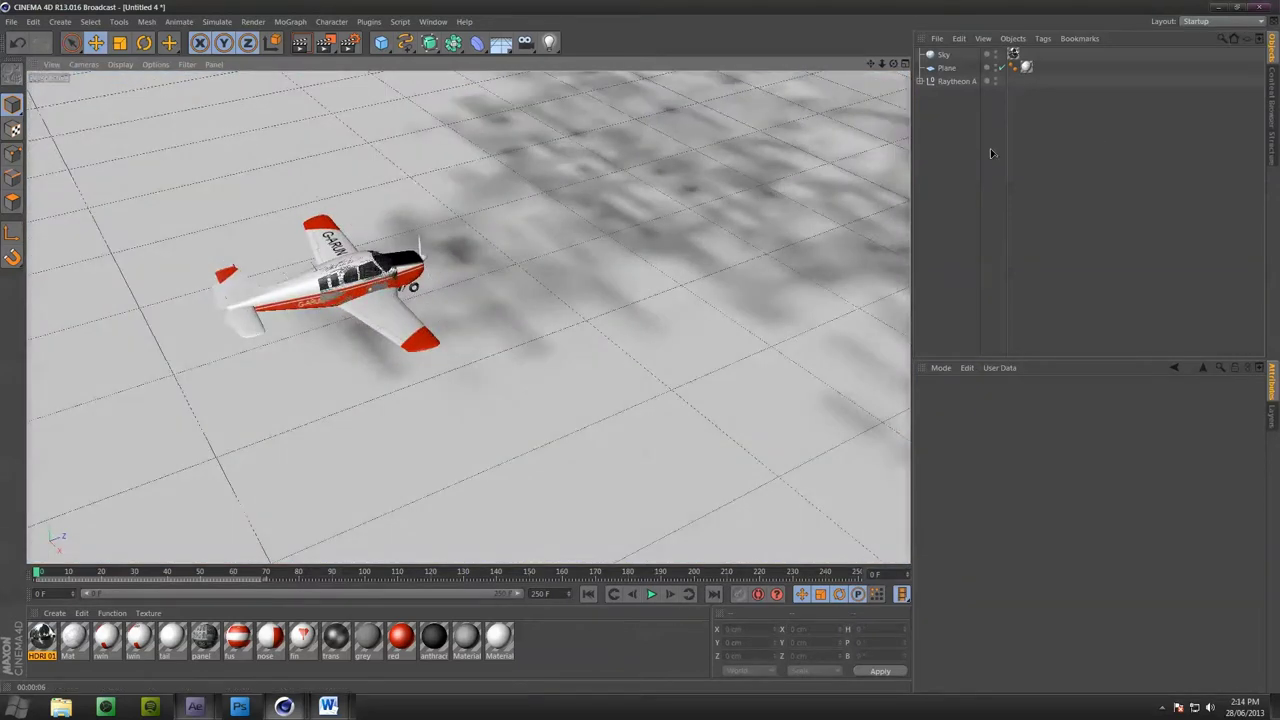
scroll(708, 172, down, 4)
alt+middle_drag(768, 157, 470, 268)
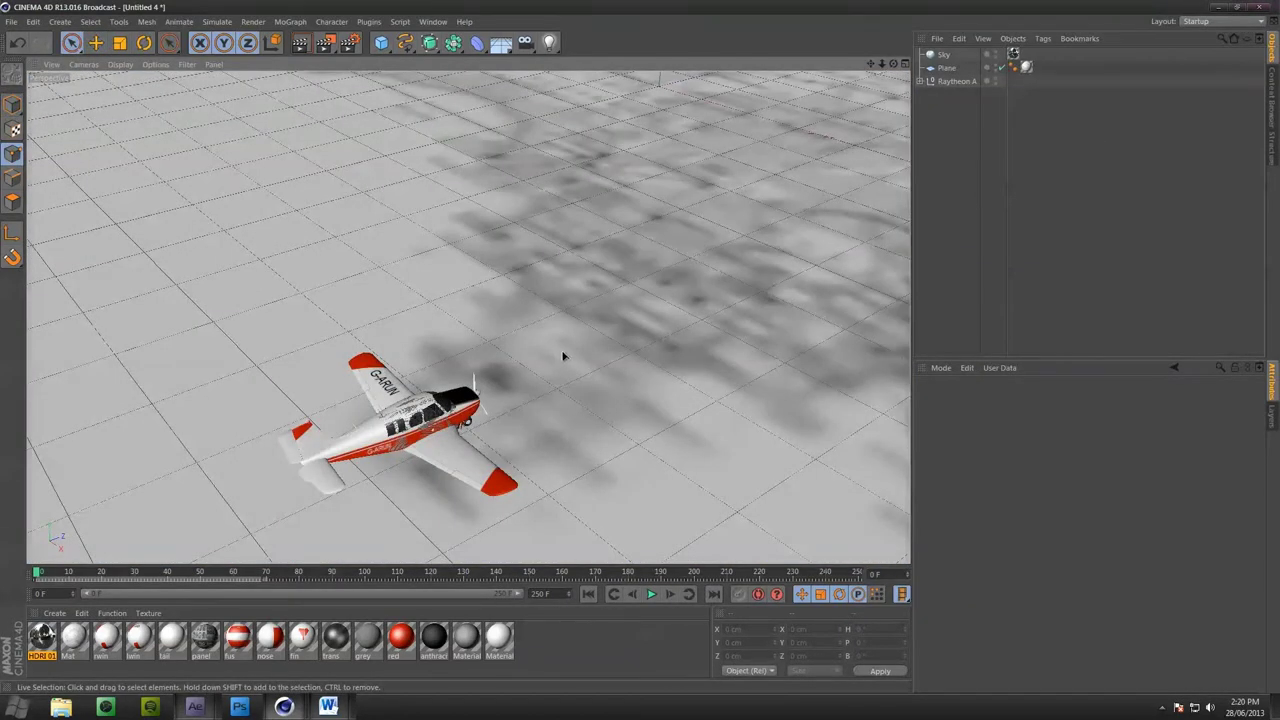
alt+drag(641, 352, 465, 378)
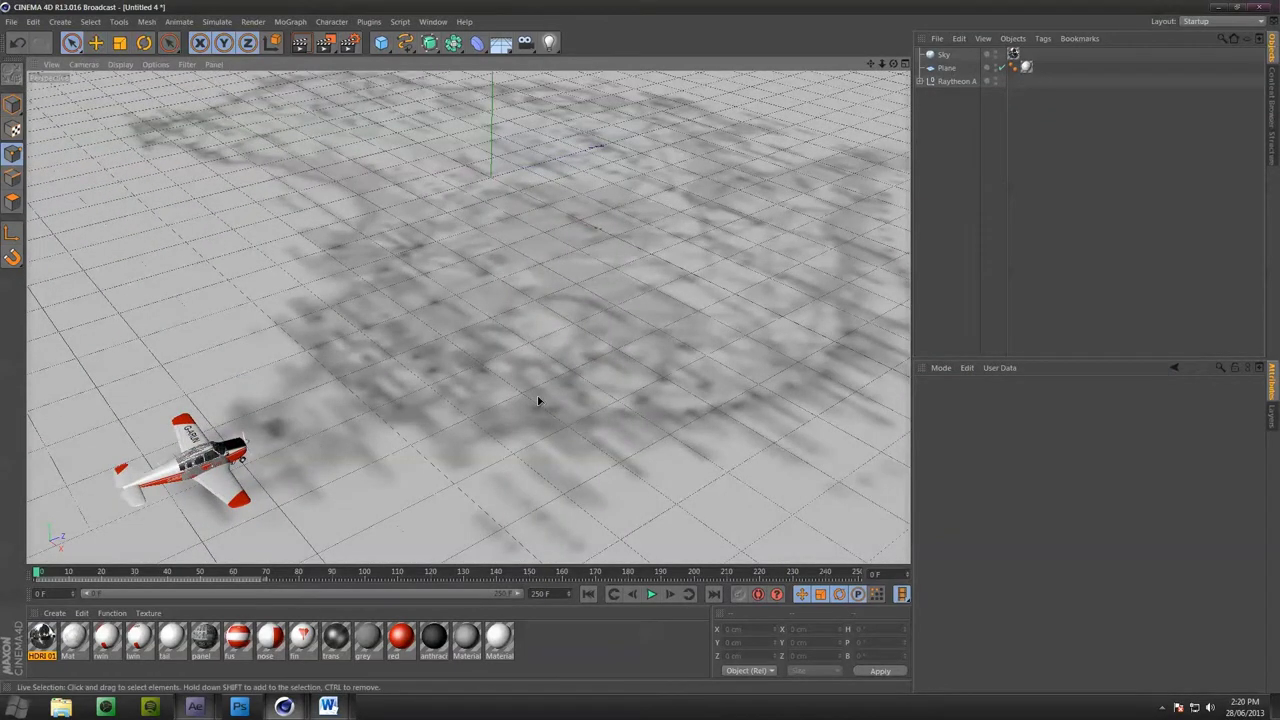
middle_click(414, 287)
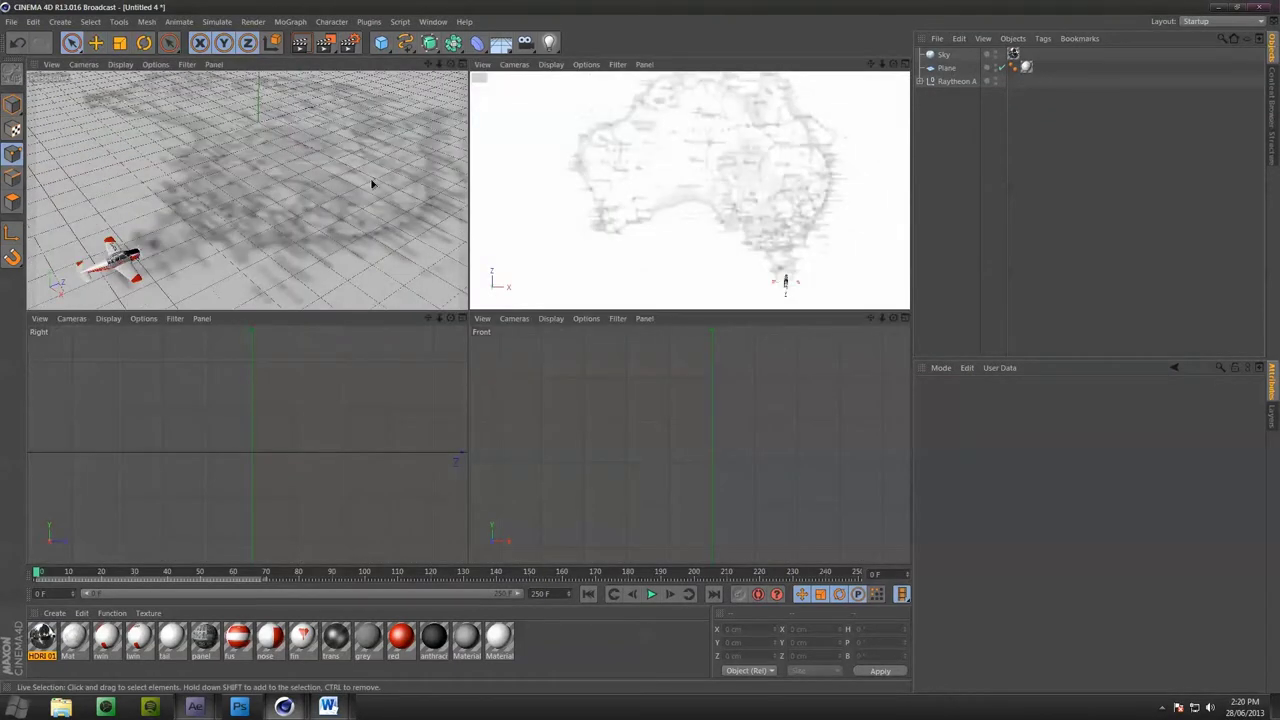
middle_click(671, 152)
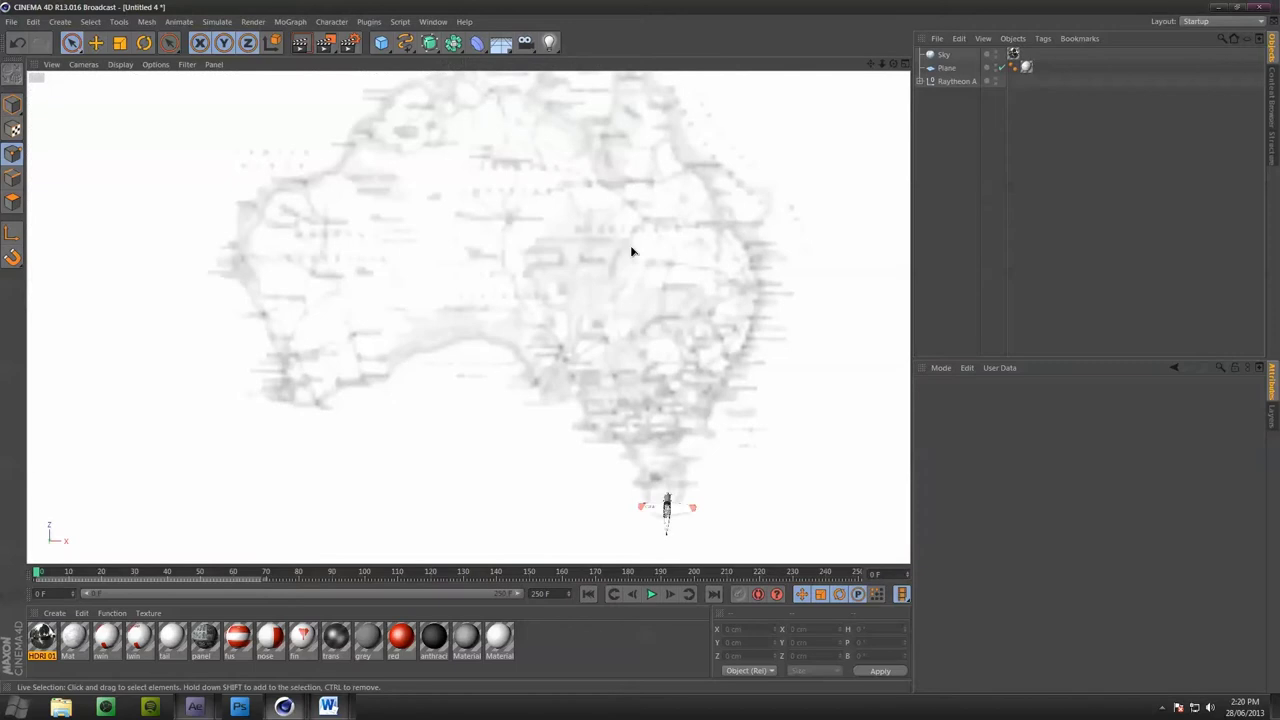
click(405, 43)
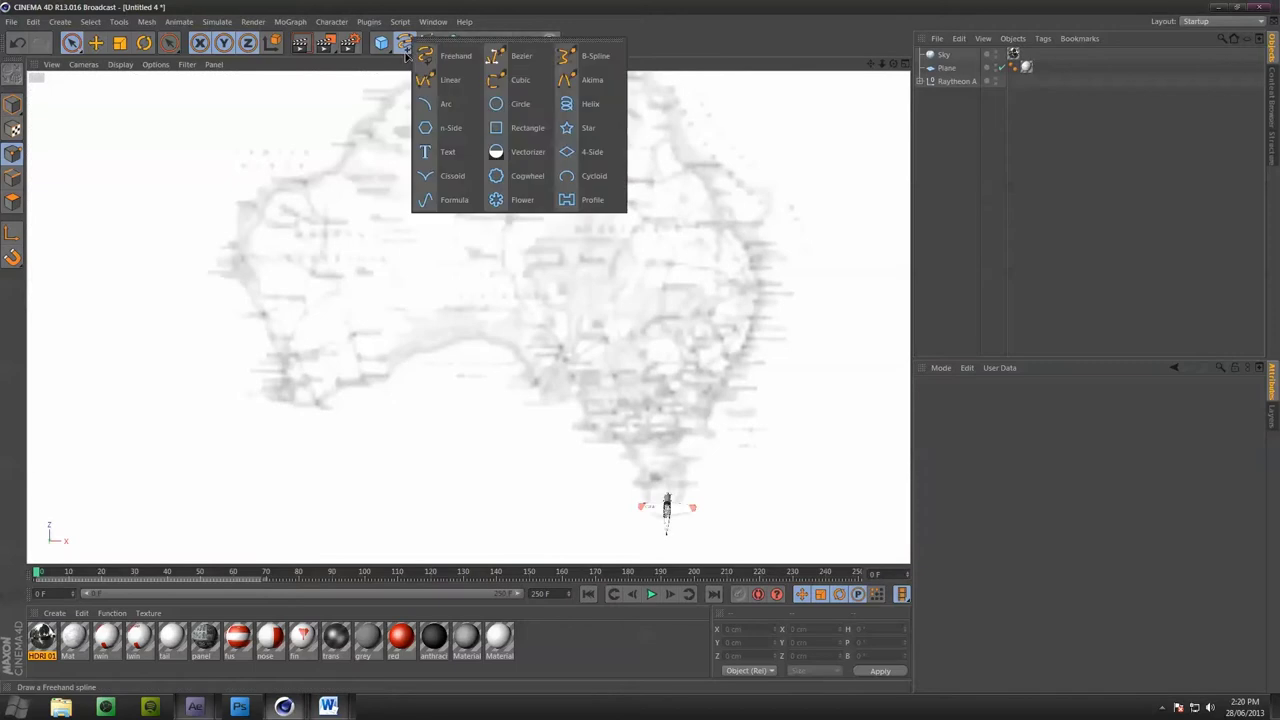
click(536, 56)
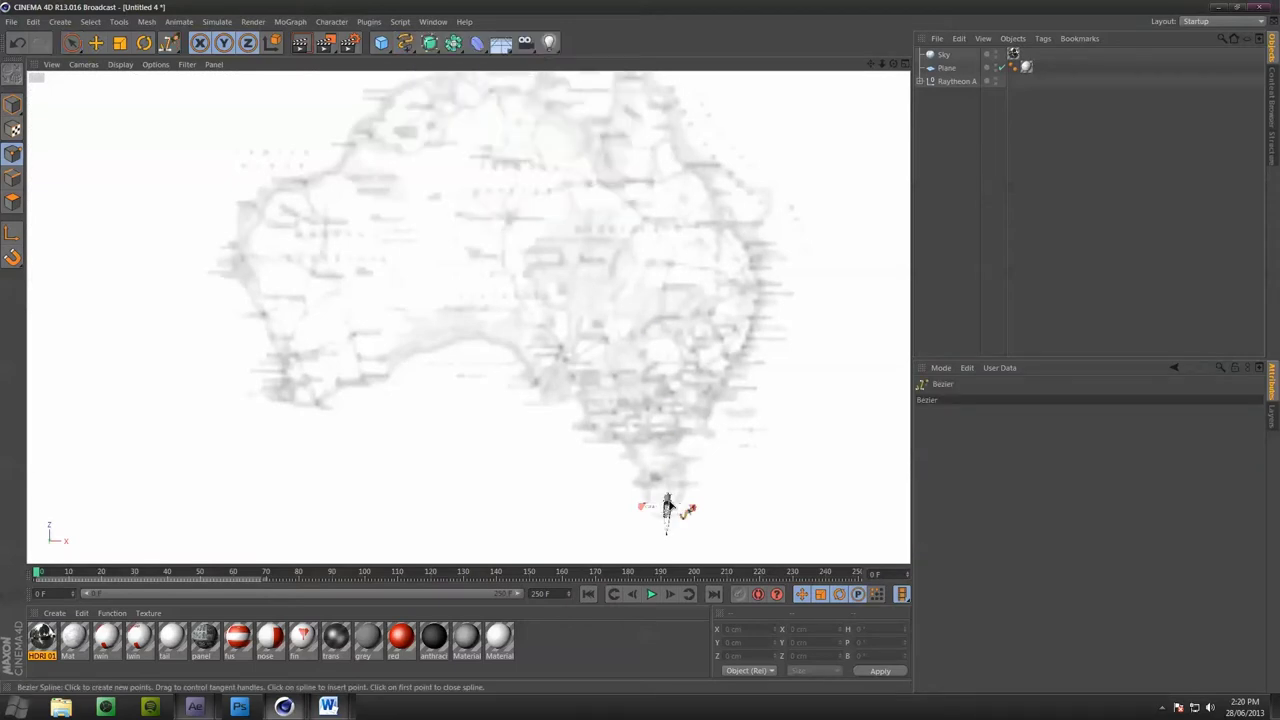
click(672, 504)
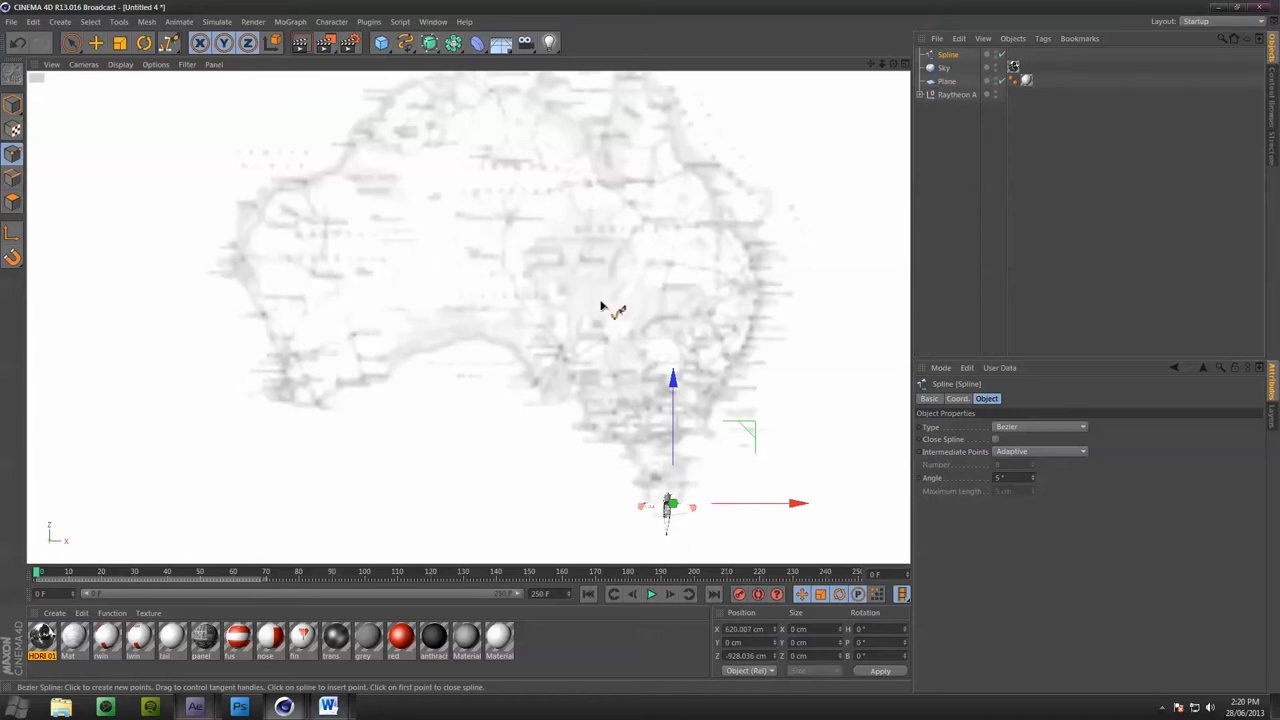
drag(599, 299, 584, 291)
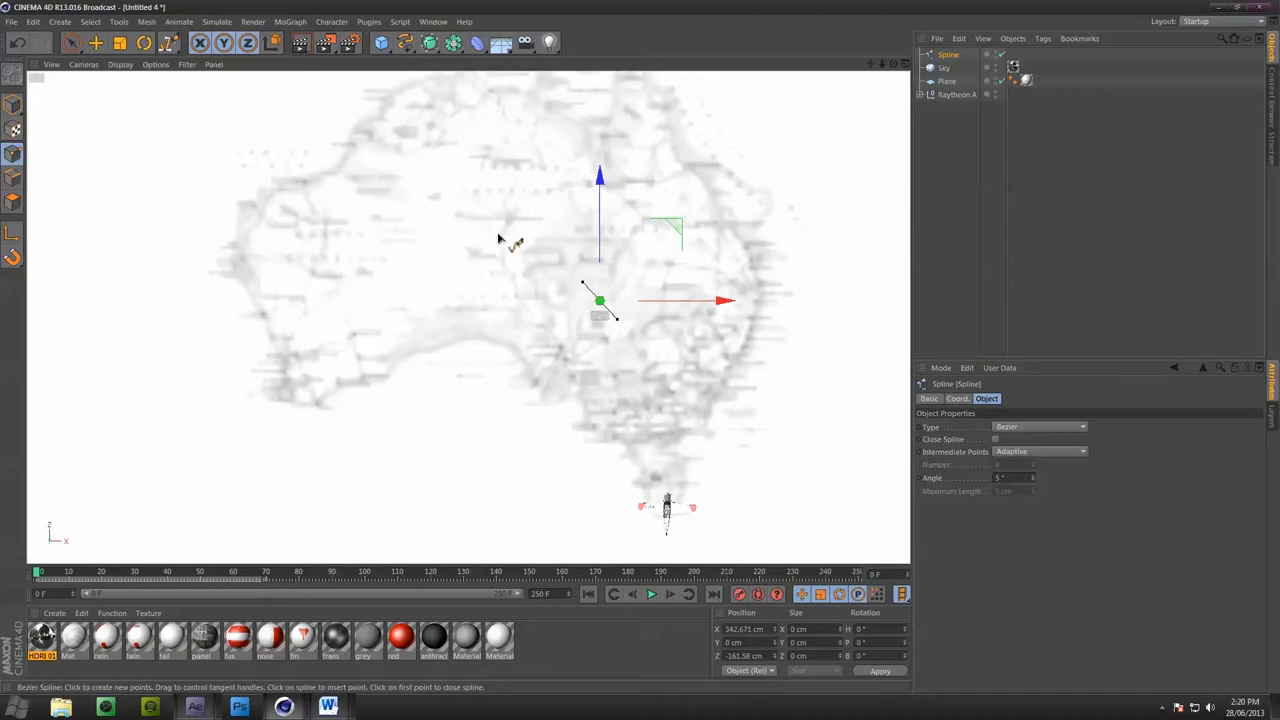
drag(491, 223, 456, 215)
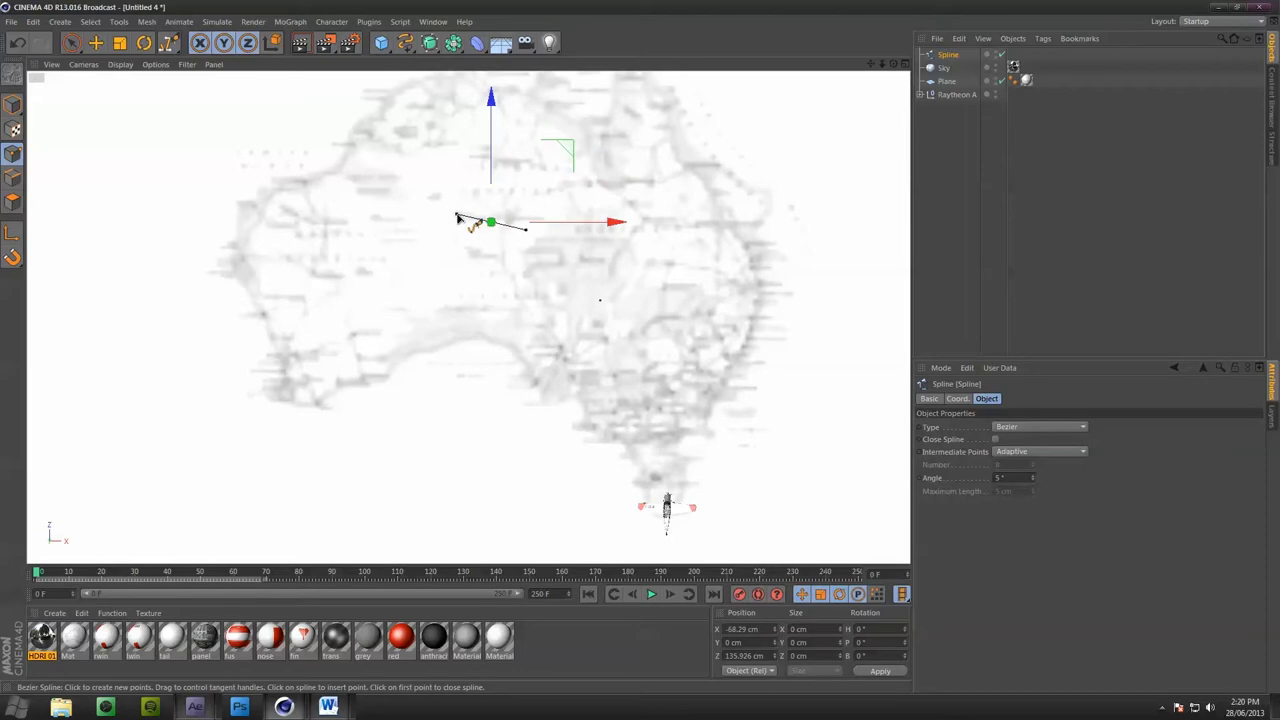
click(938, 140)
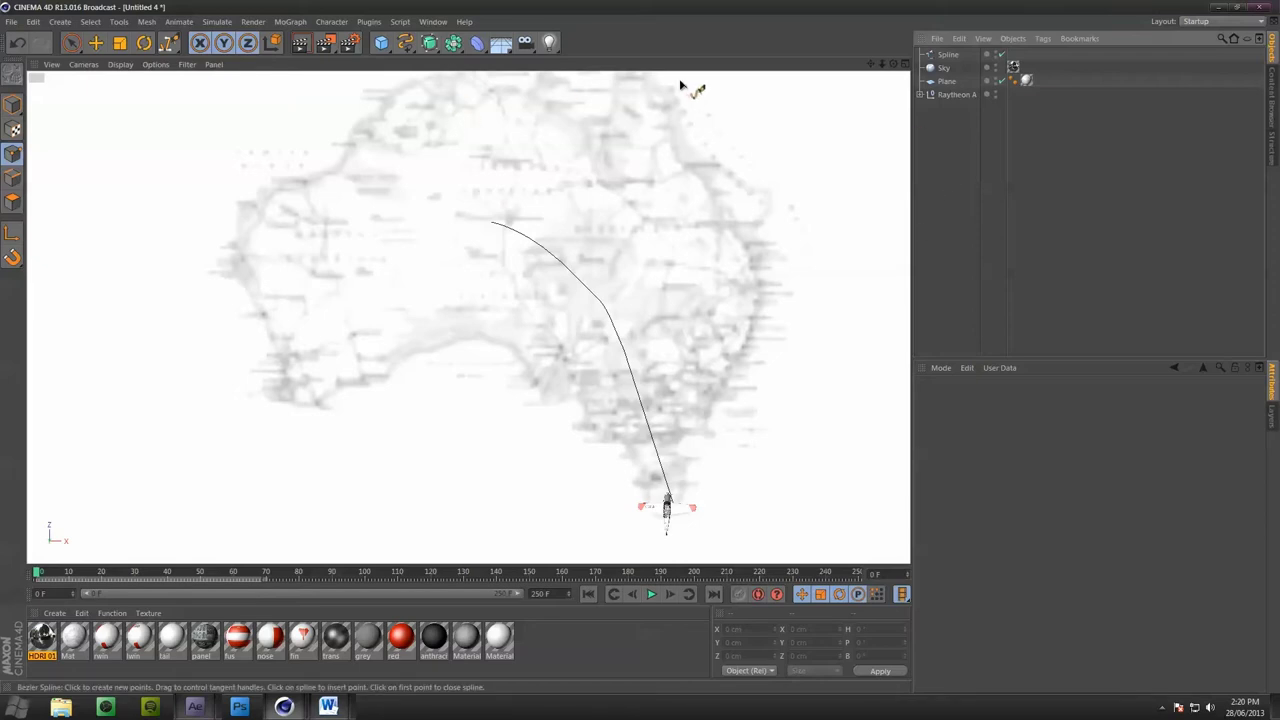
Add a Rectangle spline at the scene origin and display all four views
click(408, 46)
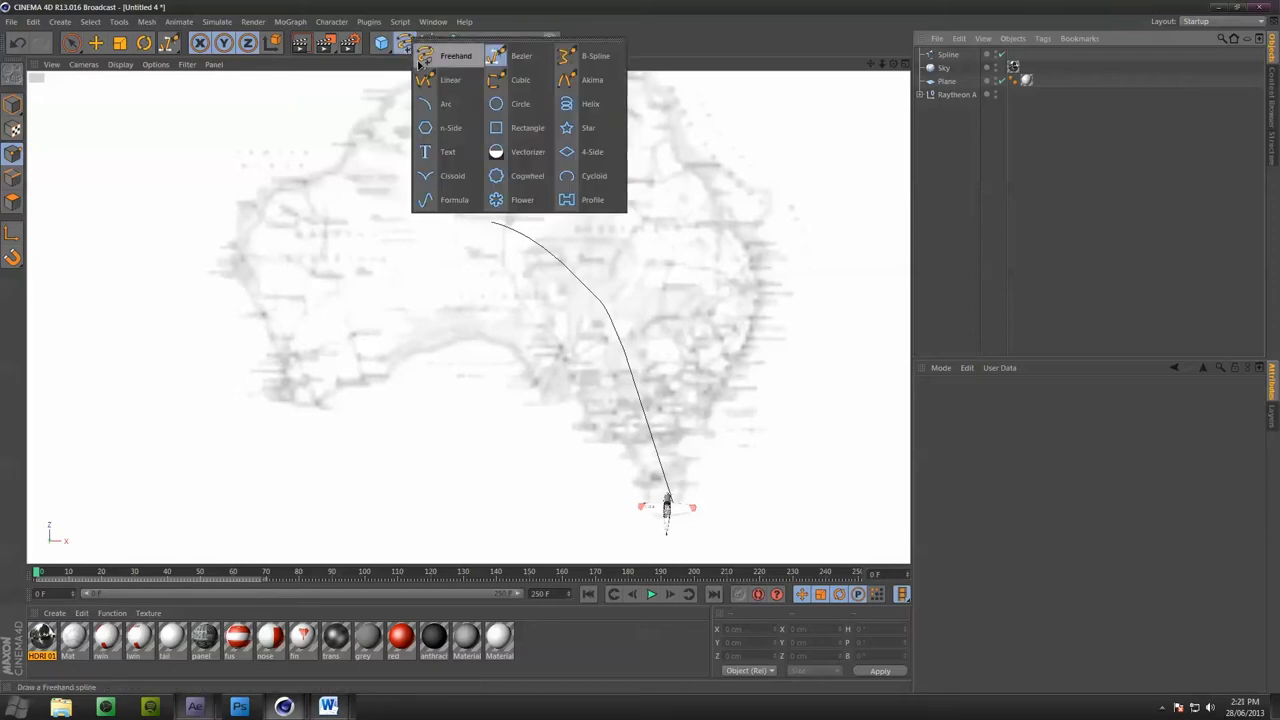
click(533, 130)
middle_click(517, 322)
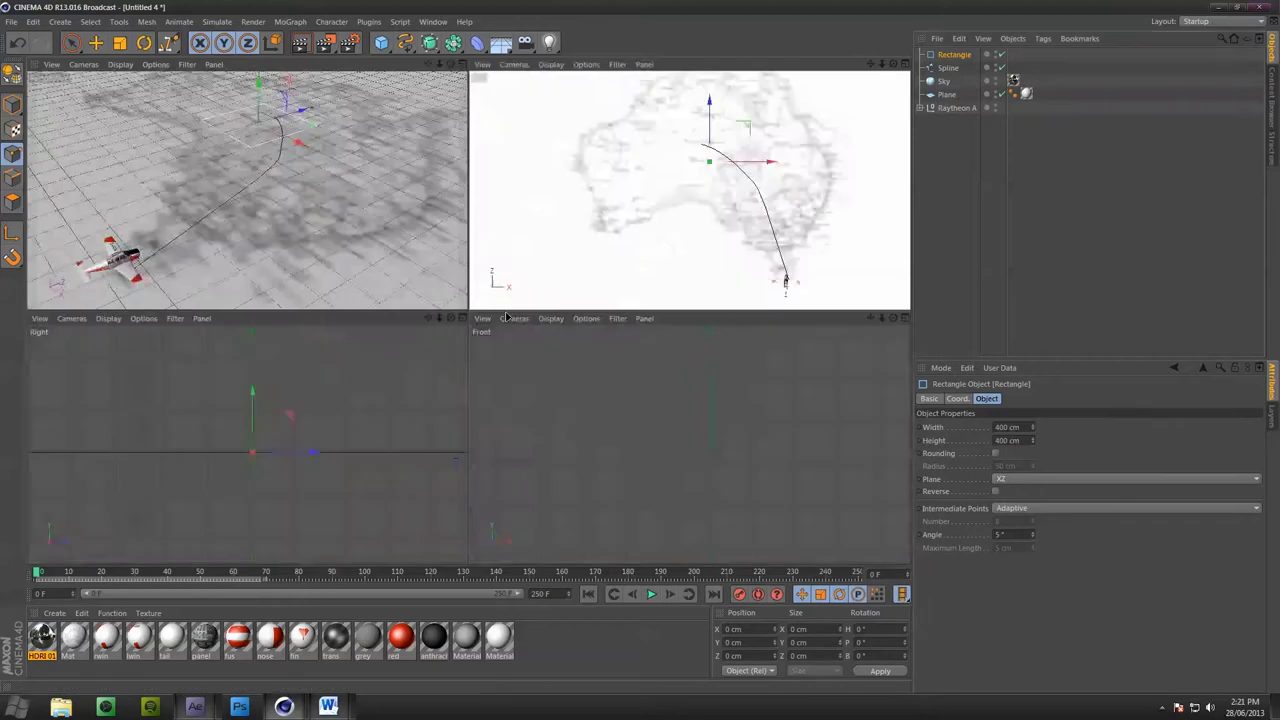
Set the rectangle spline's width to 25 cm and height to 5 cm in the enlarged perspective view
middle_click(300, 211)
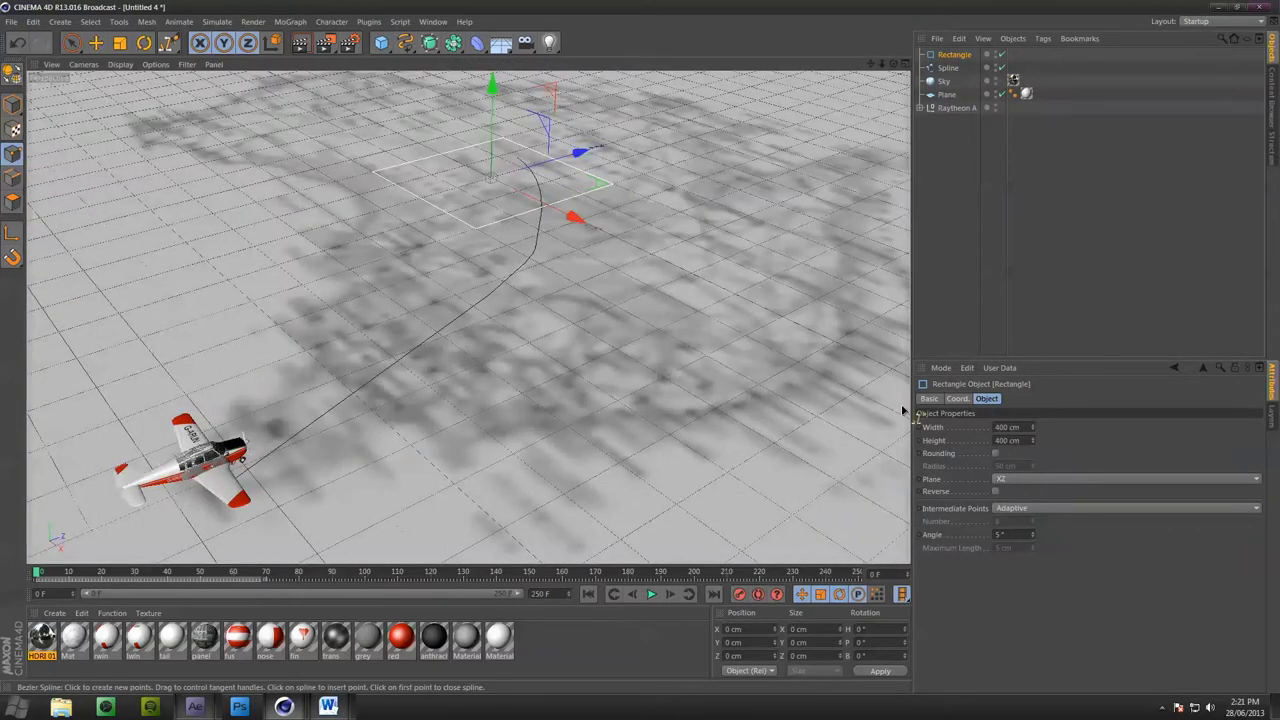
click(1015, 427)
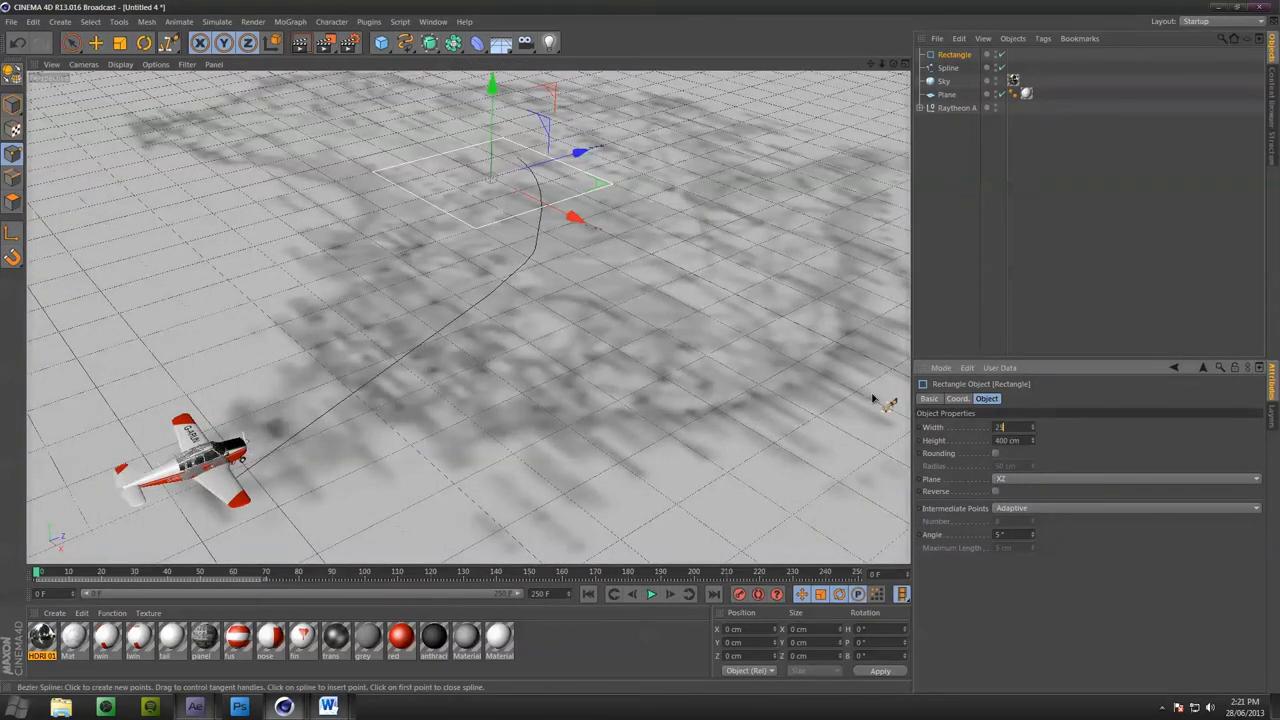
key(Tab)
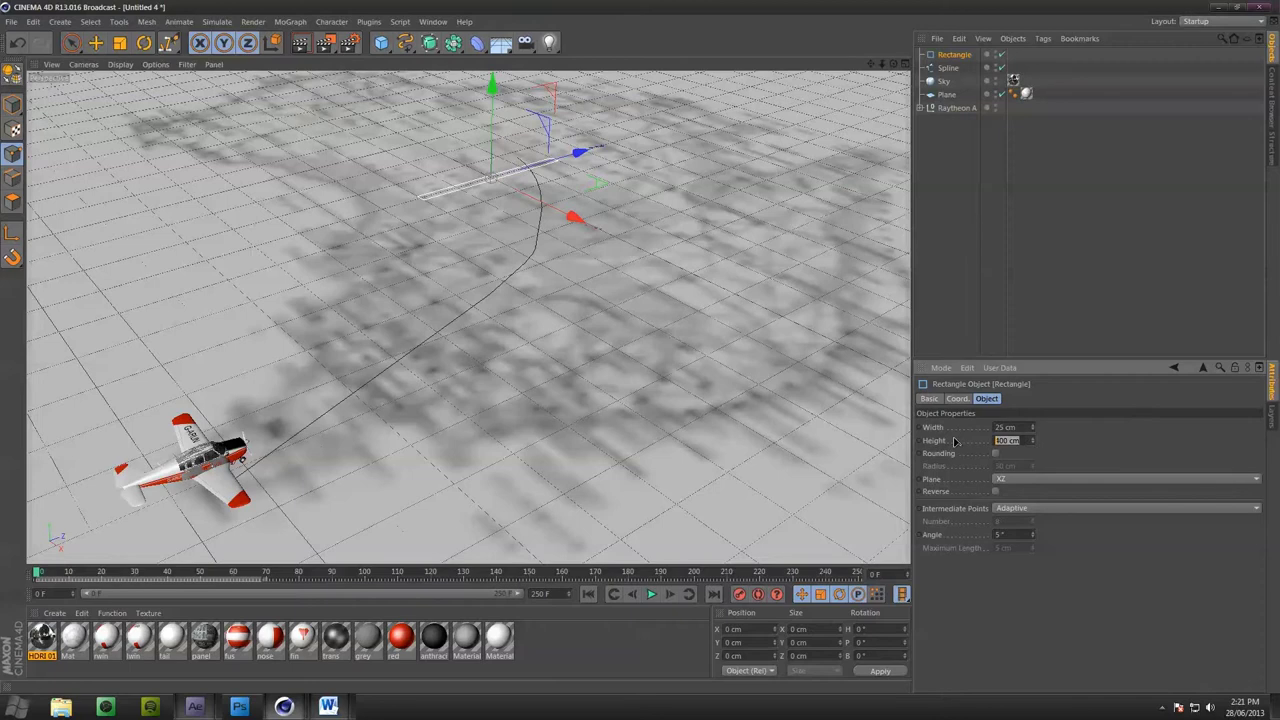
text(5)
key(Return)
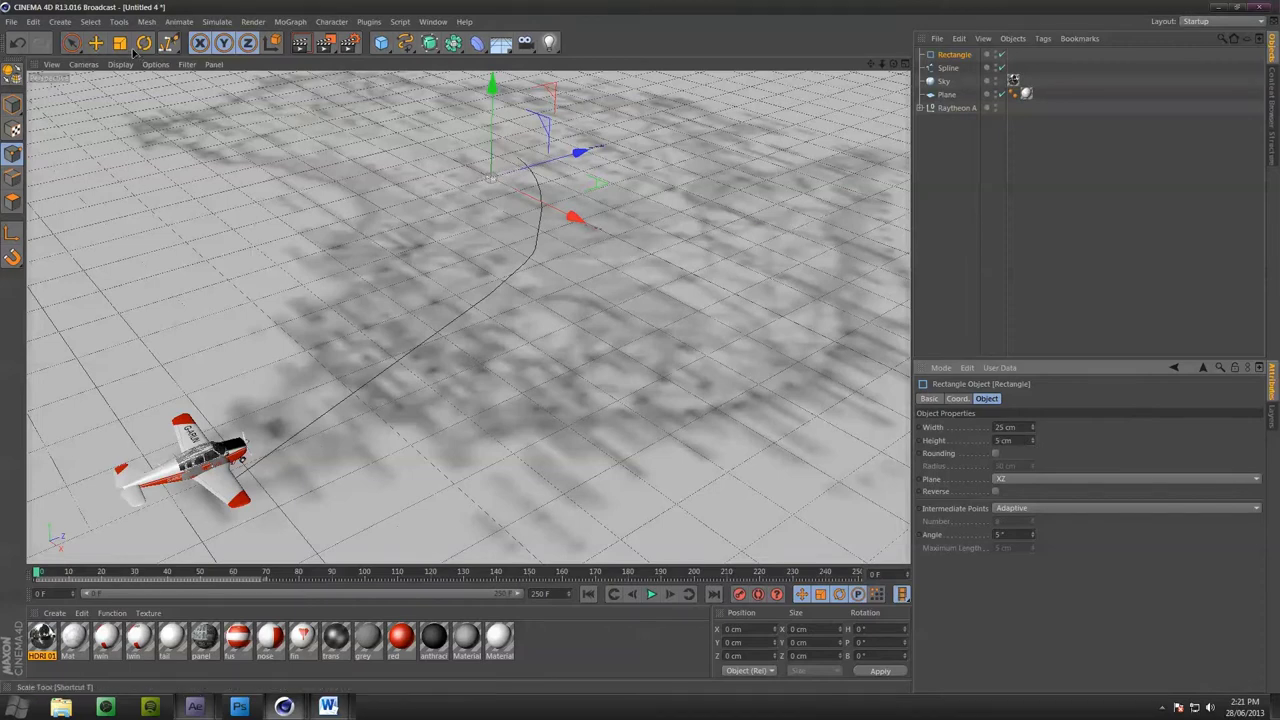
Rotate the small rectangle spline a quarter turn and move it to the start of the path at the aircraft's nose
click(144, 42)
drag(468, 128, 380, 277)
key(ctrl+z)
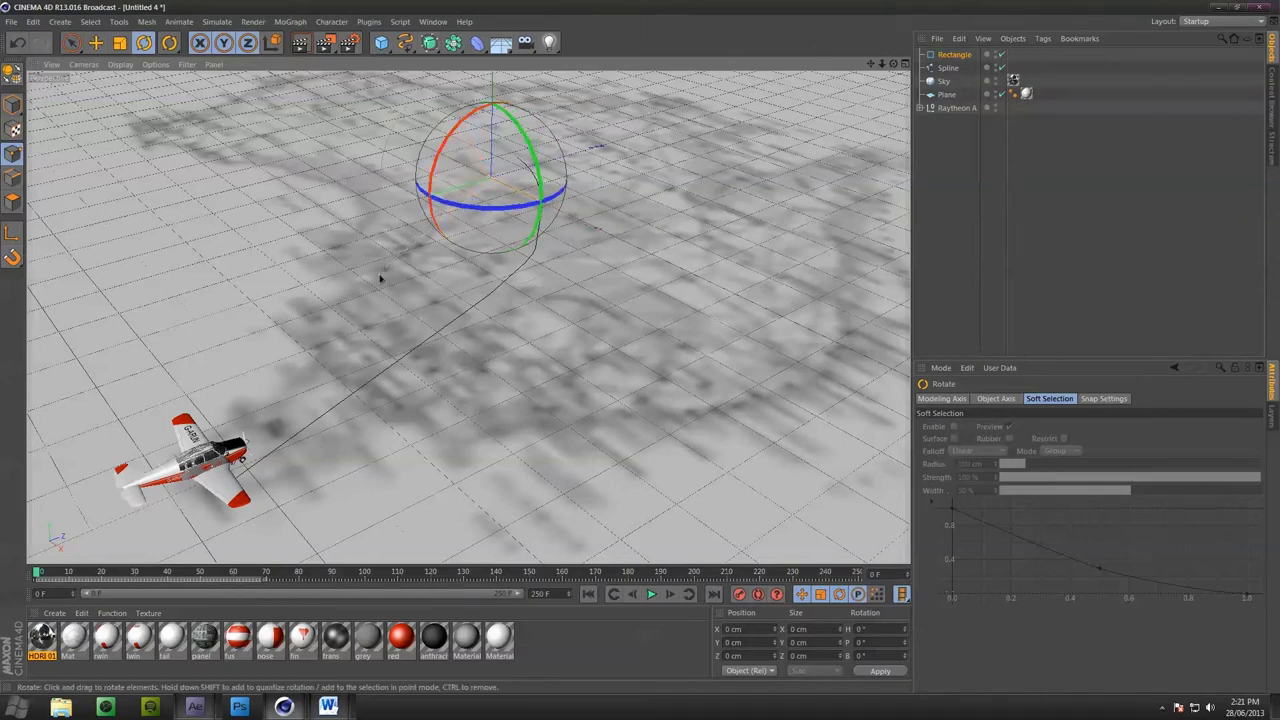
click(97, 48)
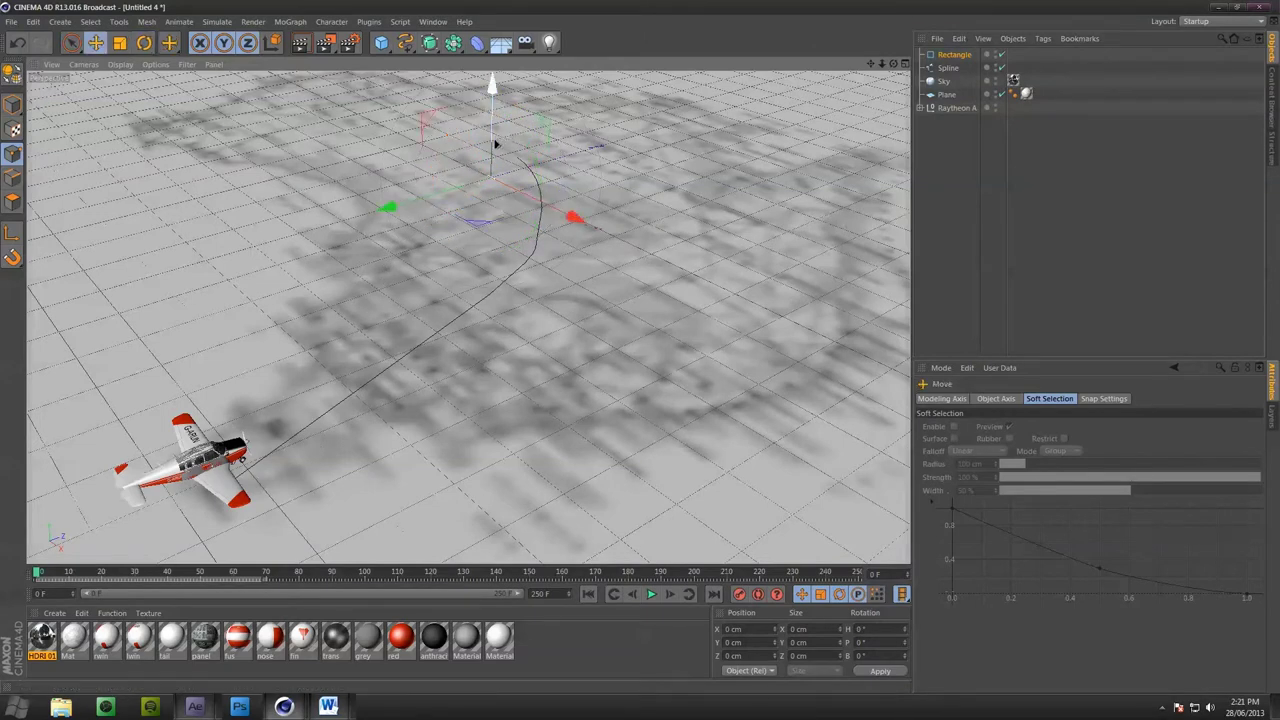
drag(482, 223, 221, 537)
drag(249, 407, 249, 400)
scroll(266, 484, up, 5)
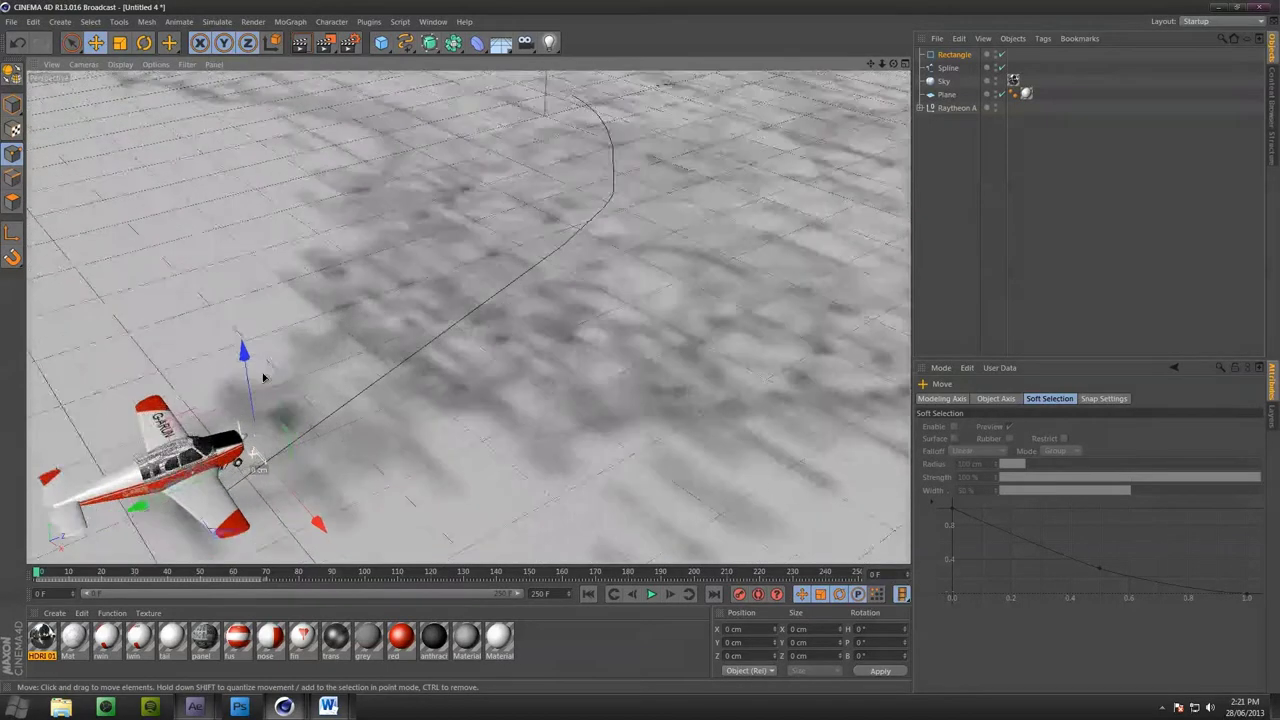
scroll(312, 410, down, 6)
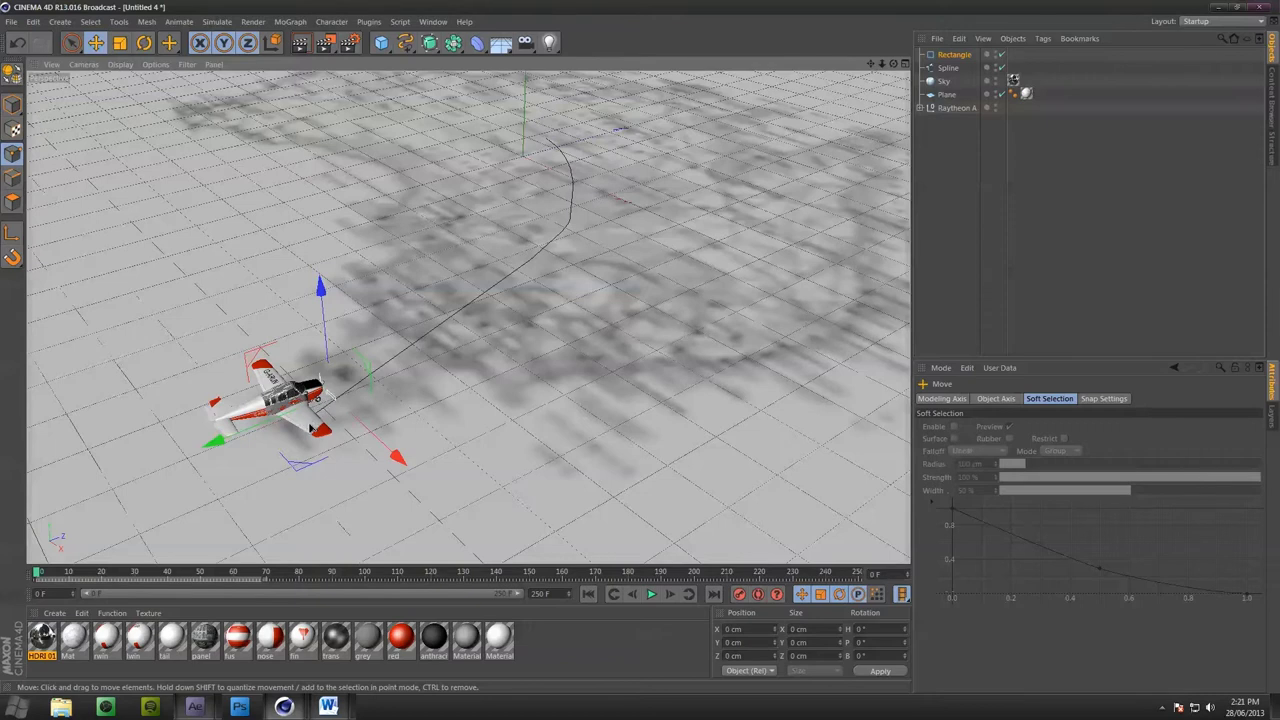
Add a Sweep NURBS and nest the rectangle and the flight path spline under it
click(429, 44)
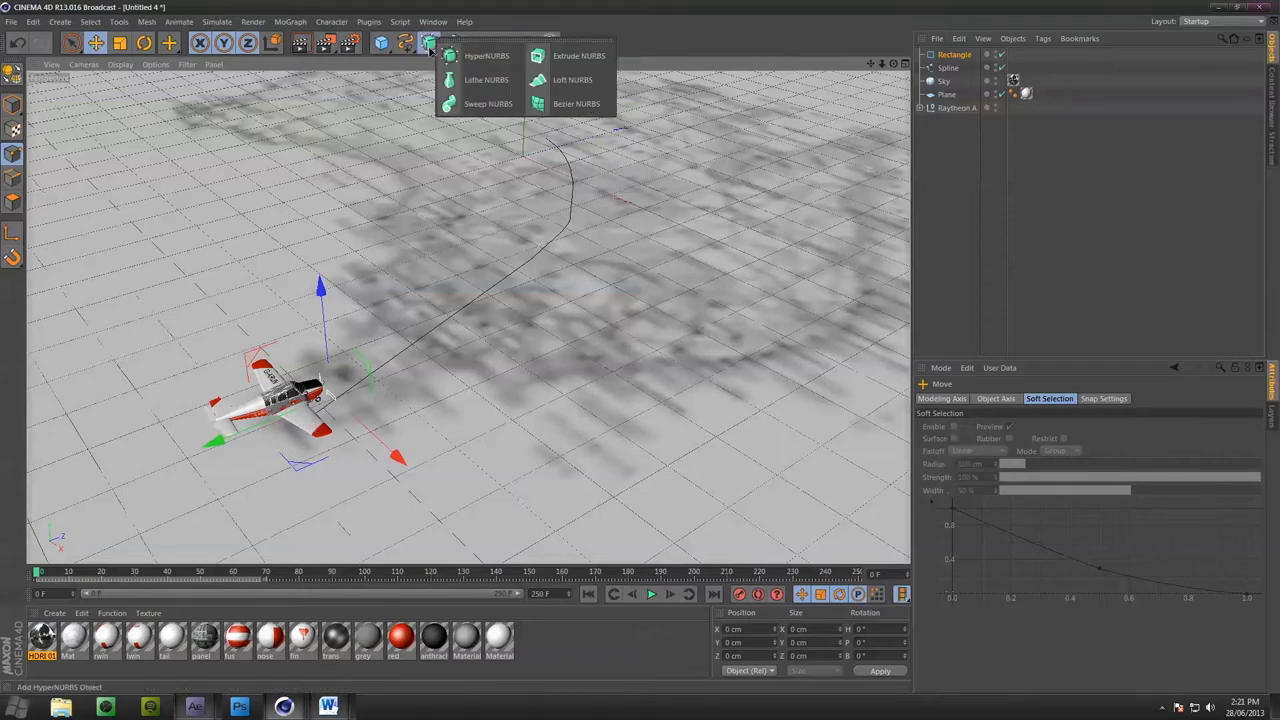
click(471, 103)
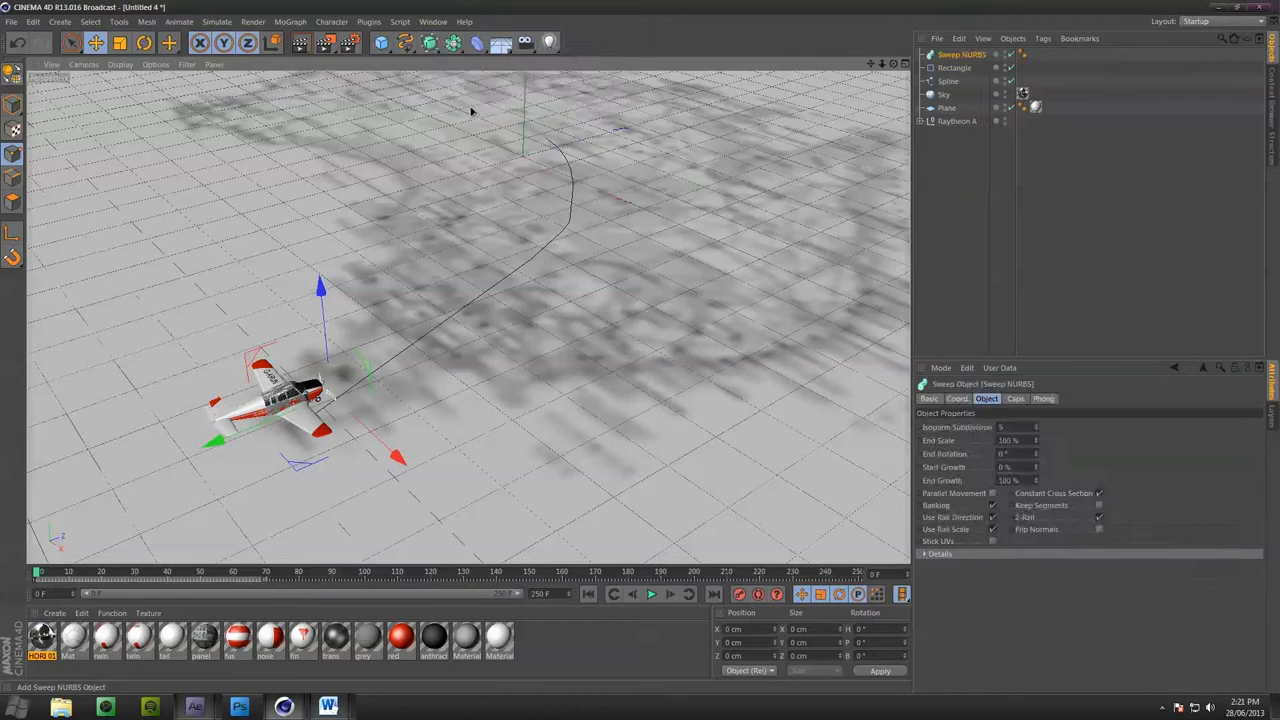
click(954, 68)
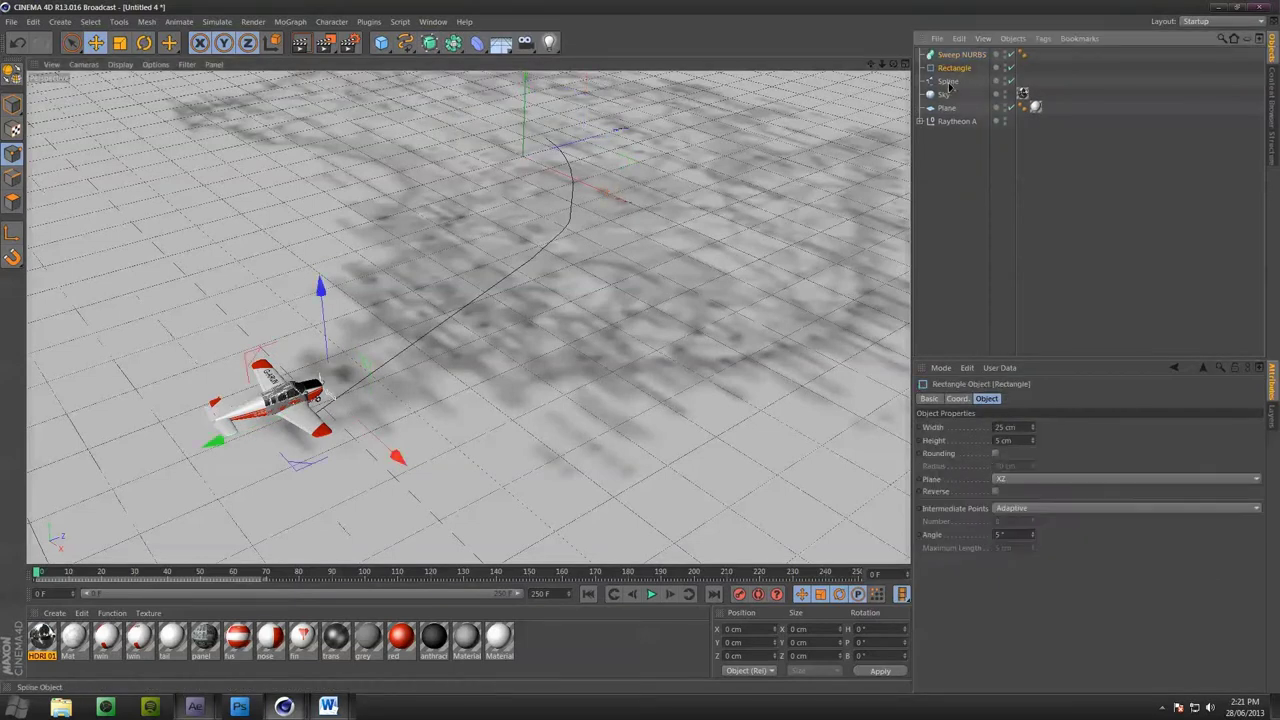
ctrl+click(946, 82)
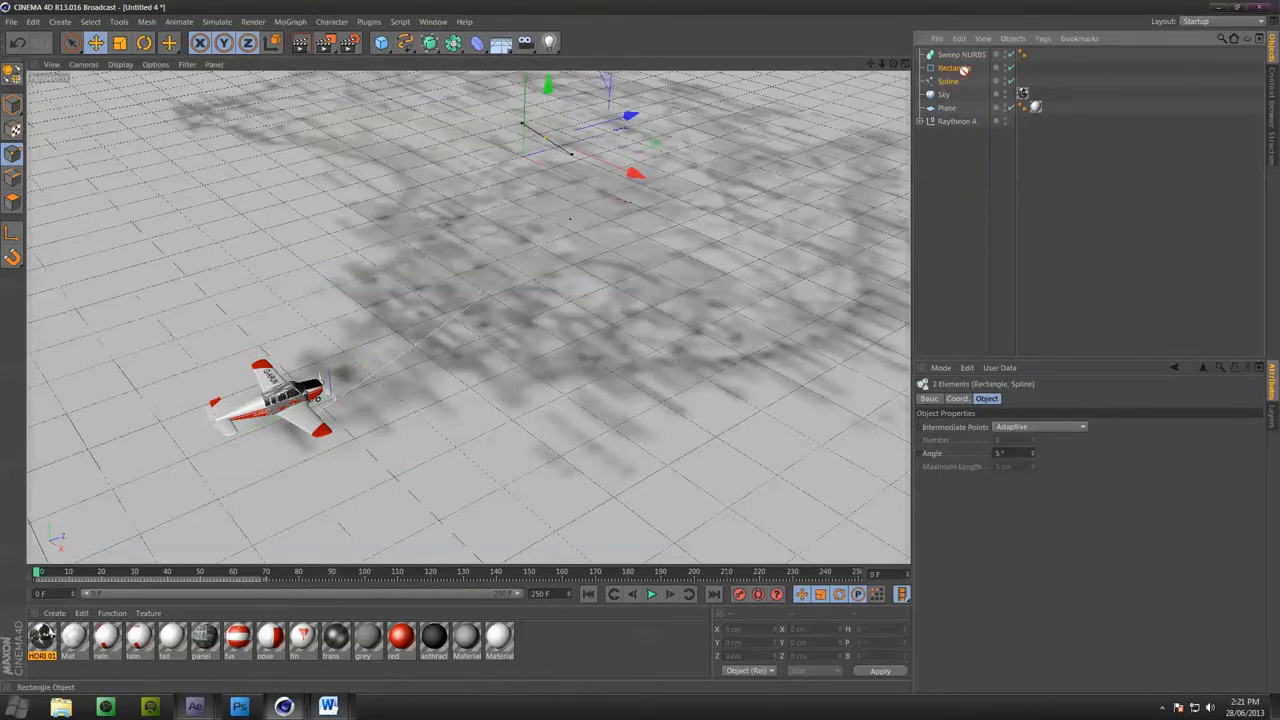
drag(962, 57, 961, 57)
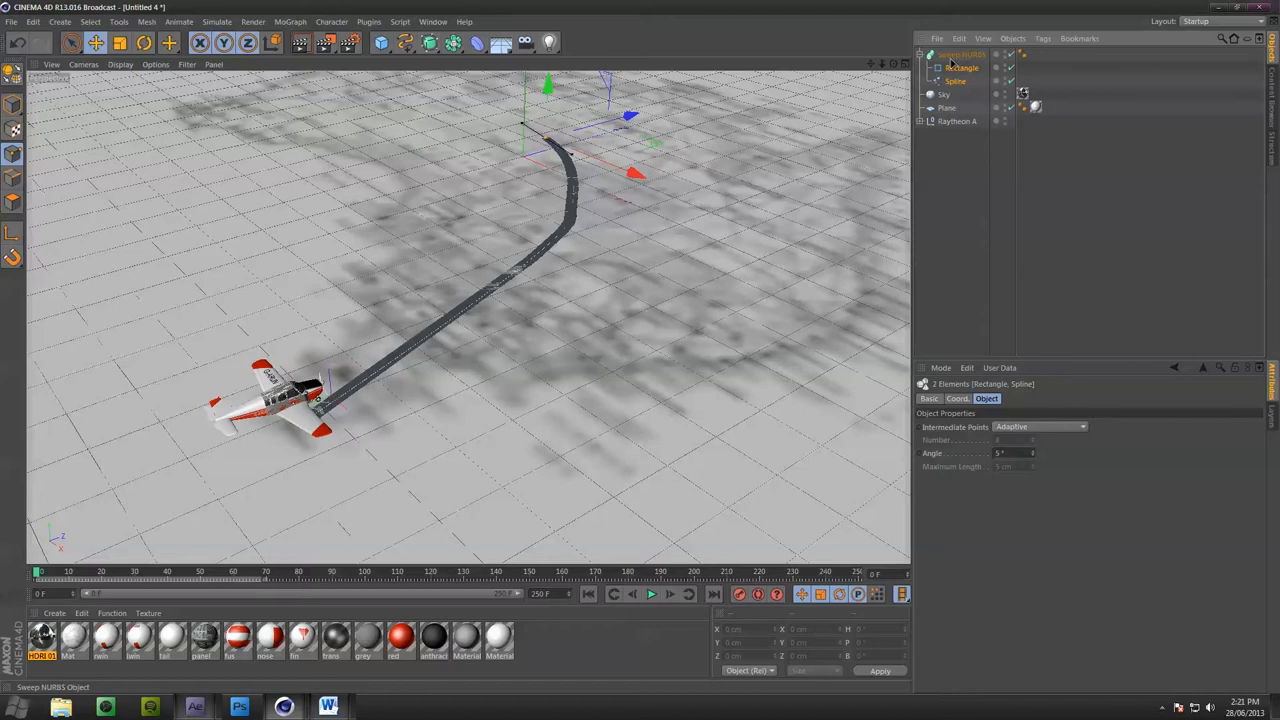
click(953, 196)
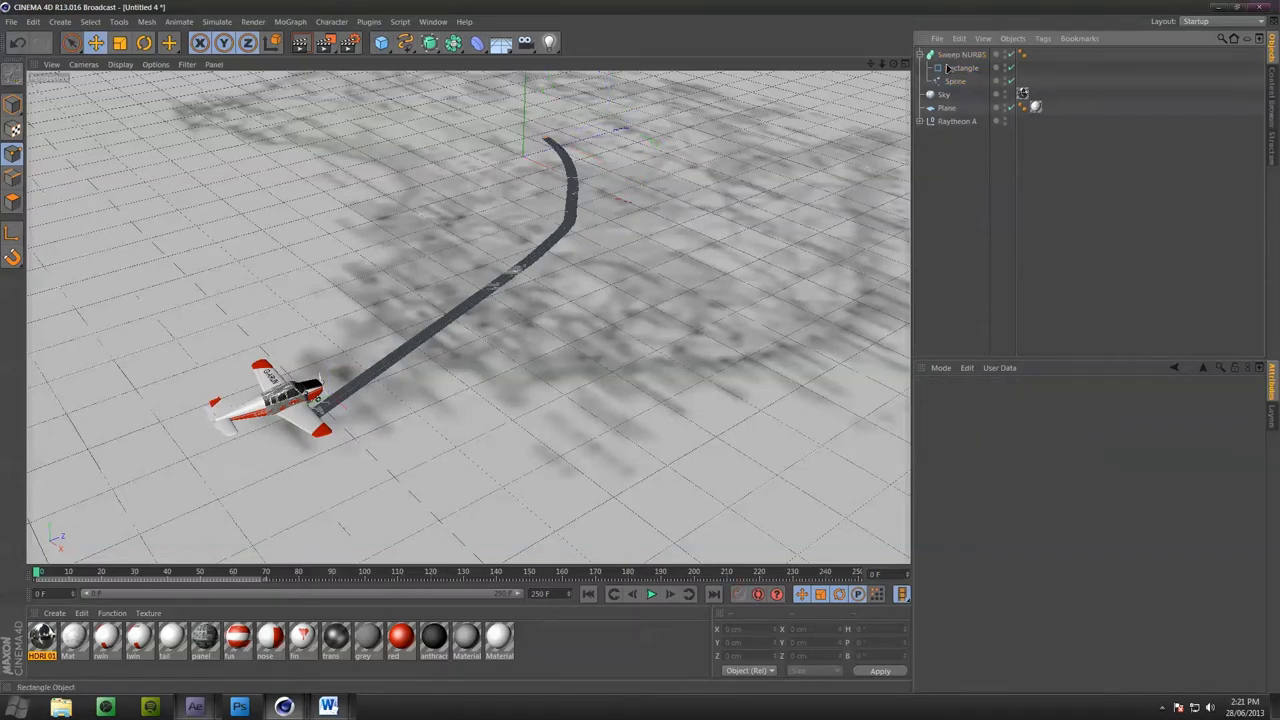
Raise the Sweep NURBS slightly above the map and check its start at the aircraft up close
click(958, 55)
drag(524, 134, 525, 129)
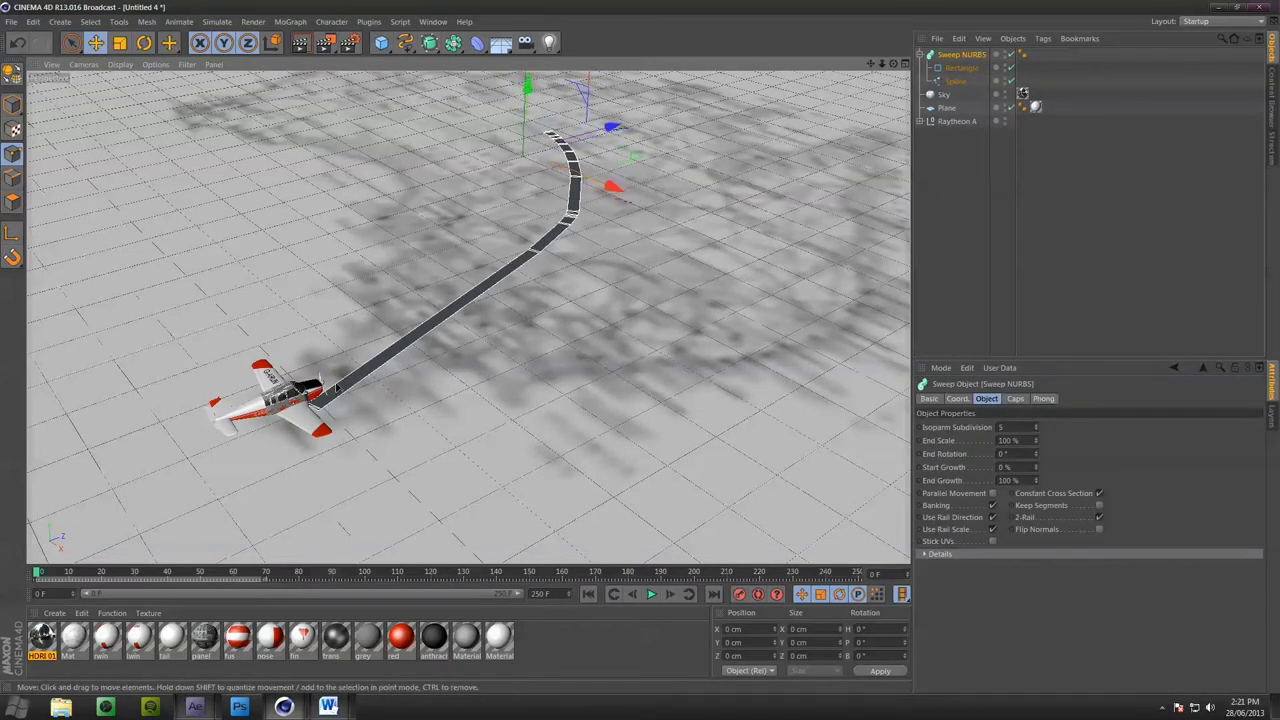
alt+right_drag(337, 388, 400, 190)
alt+drag(343, 448, 366, 406)
alt+right_drag(577, 317, 545, 430)
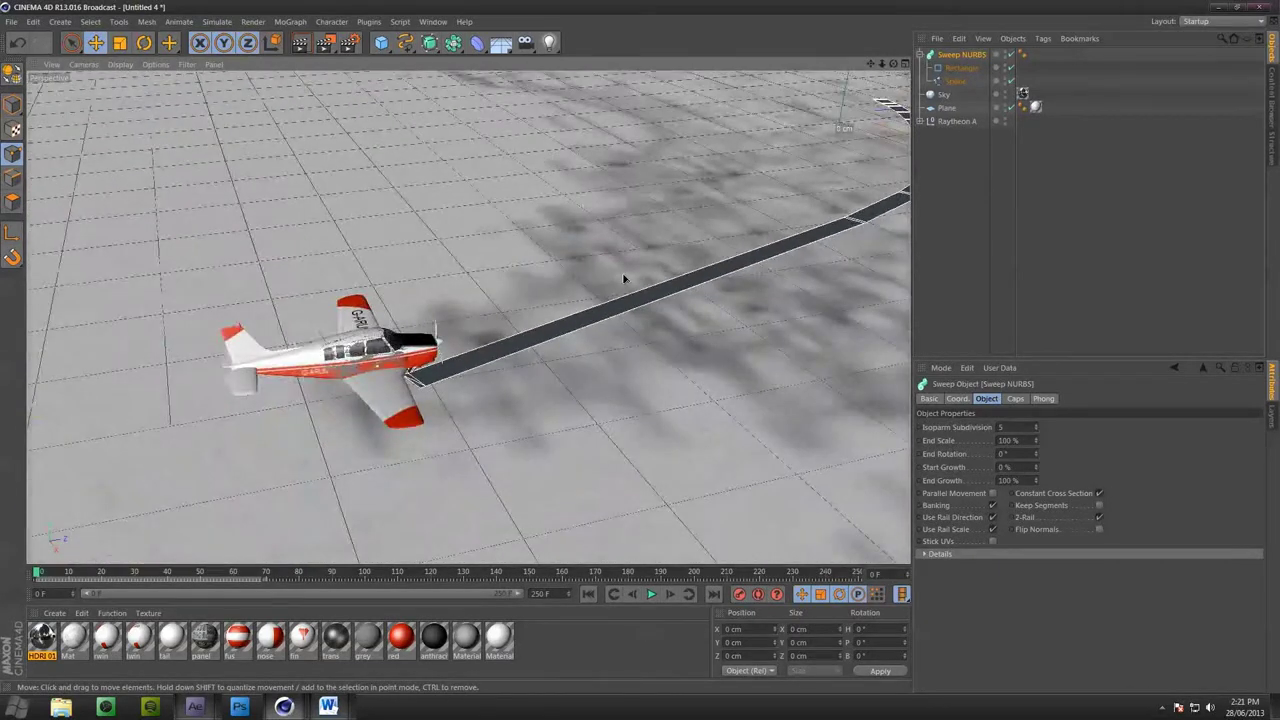
alt+middle_drag(623, 279, 532, 338)
Try an isoparm subdivision of 8 and different end scale and growth values on the Sweep NURBS
click(958, 56)
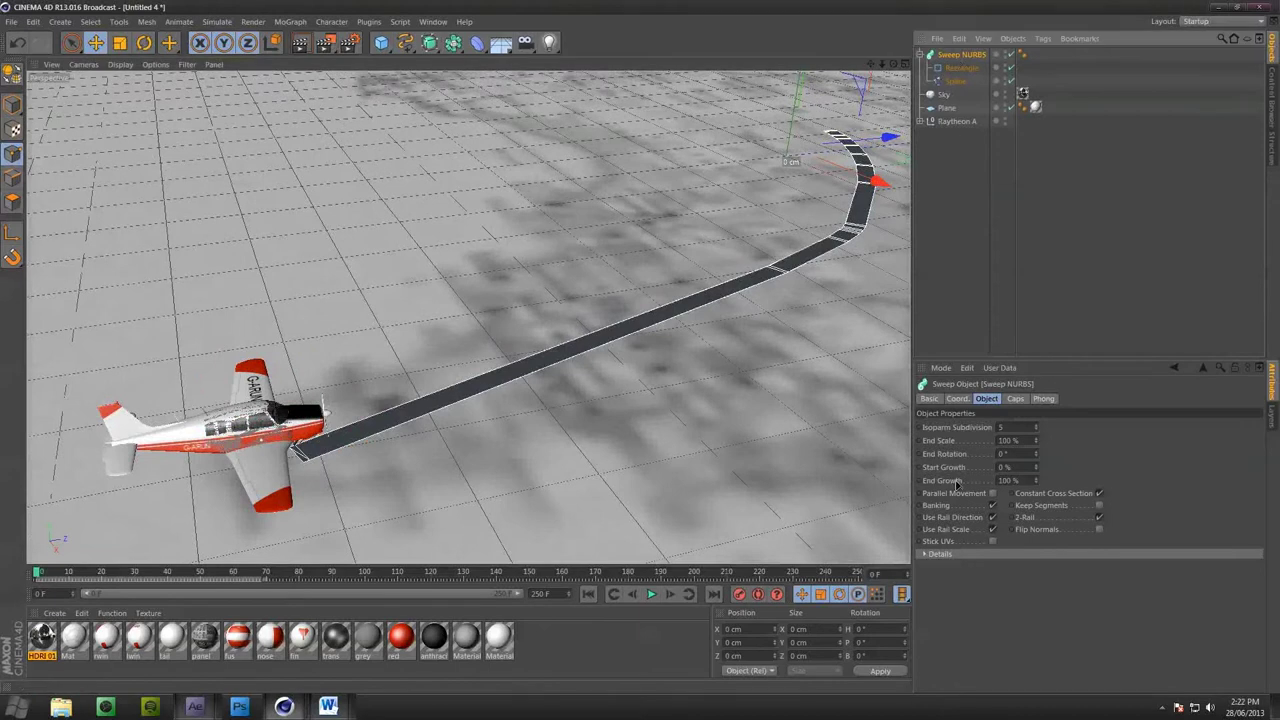
click(1036, 430)
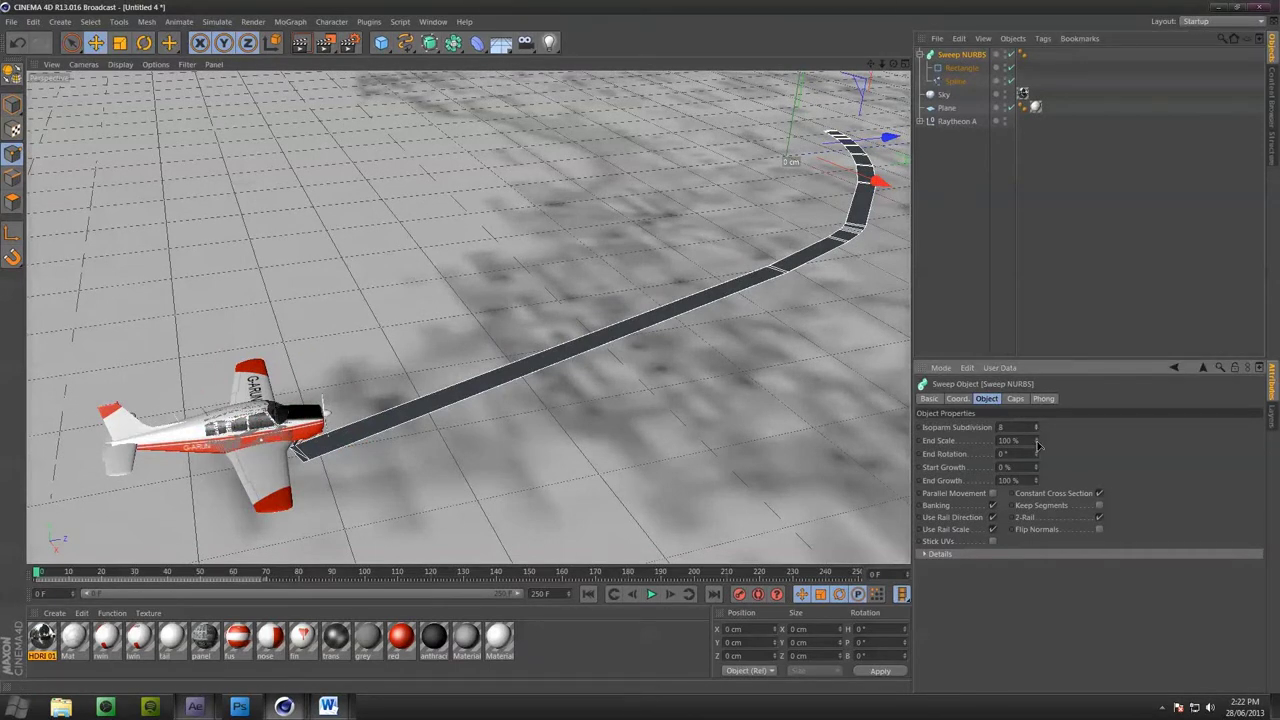
mouse_move(1036, 440)
mouse_down()
mouse_move(1036, 518)
mouse_move(1036, 440)
mouse_up()
key(ctrl+z)
drag(1036, 467, 1037, 482)
Set the Sweep NURBS isoparm subdivision to 18
click(962, 68)
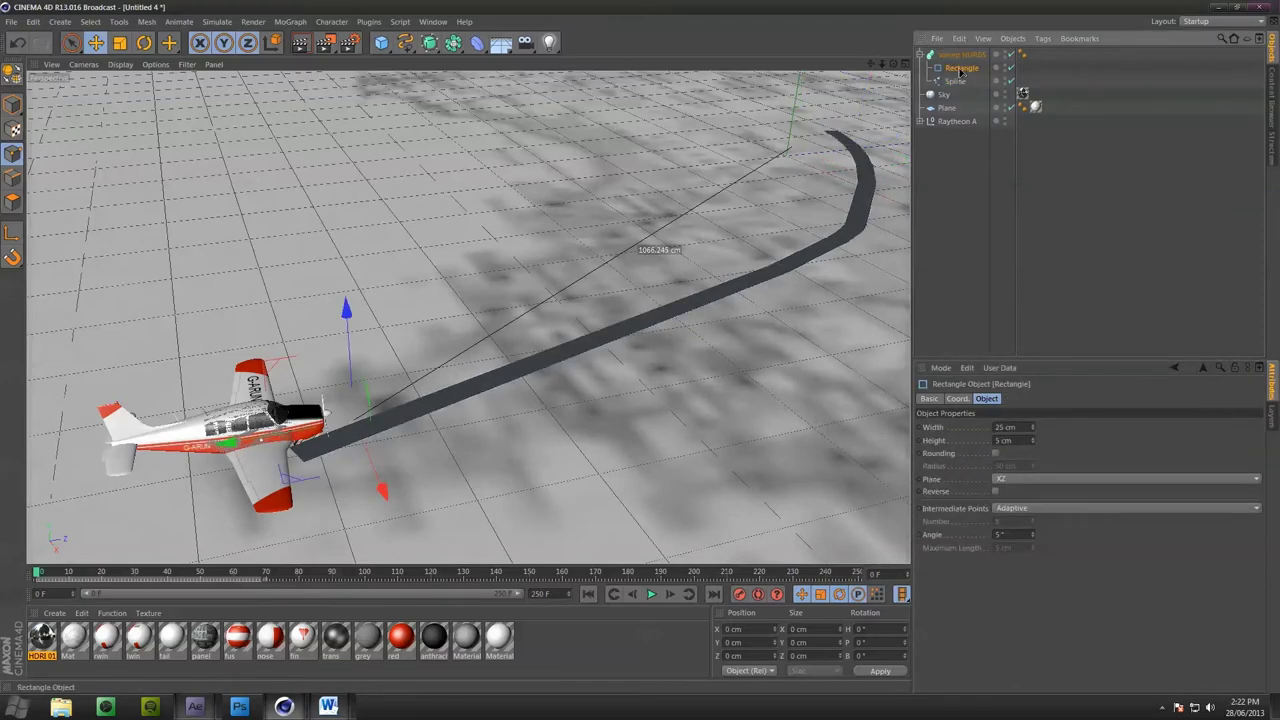
click(958, 54)
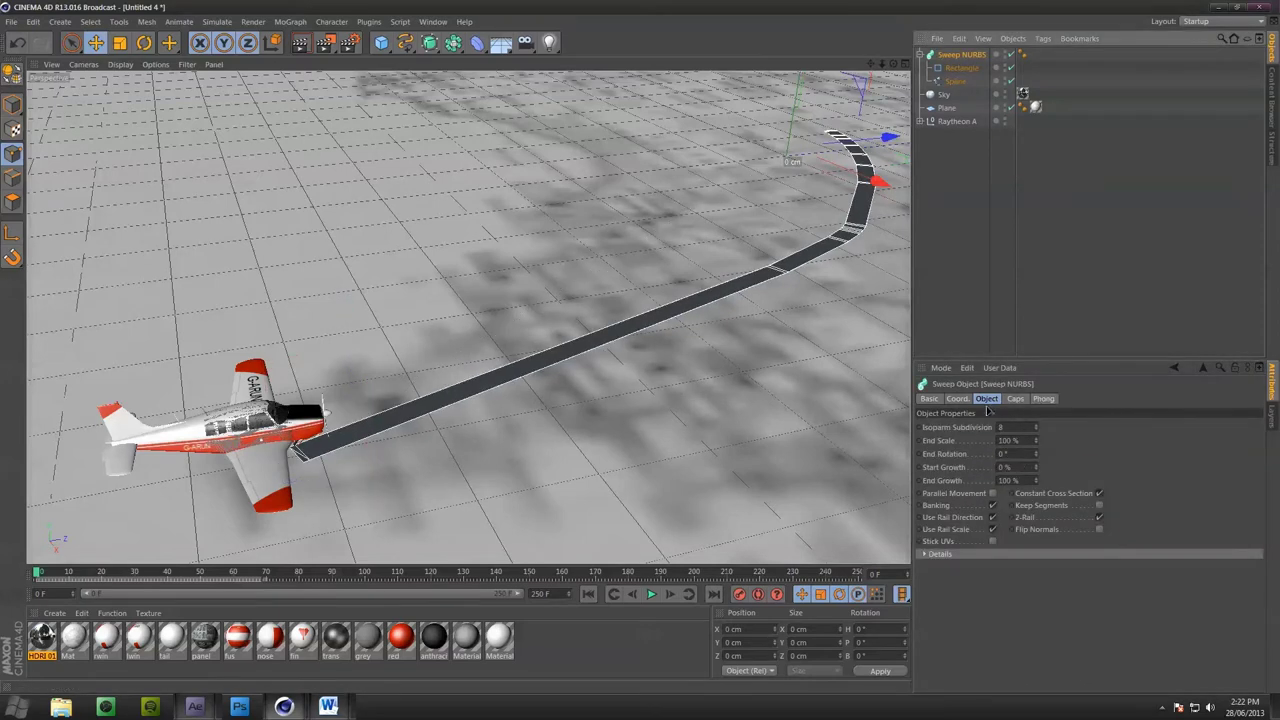
drag(1034, 427, 1034, 414)
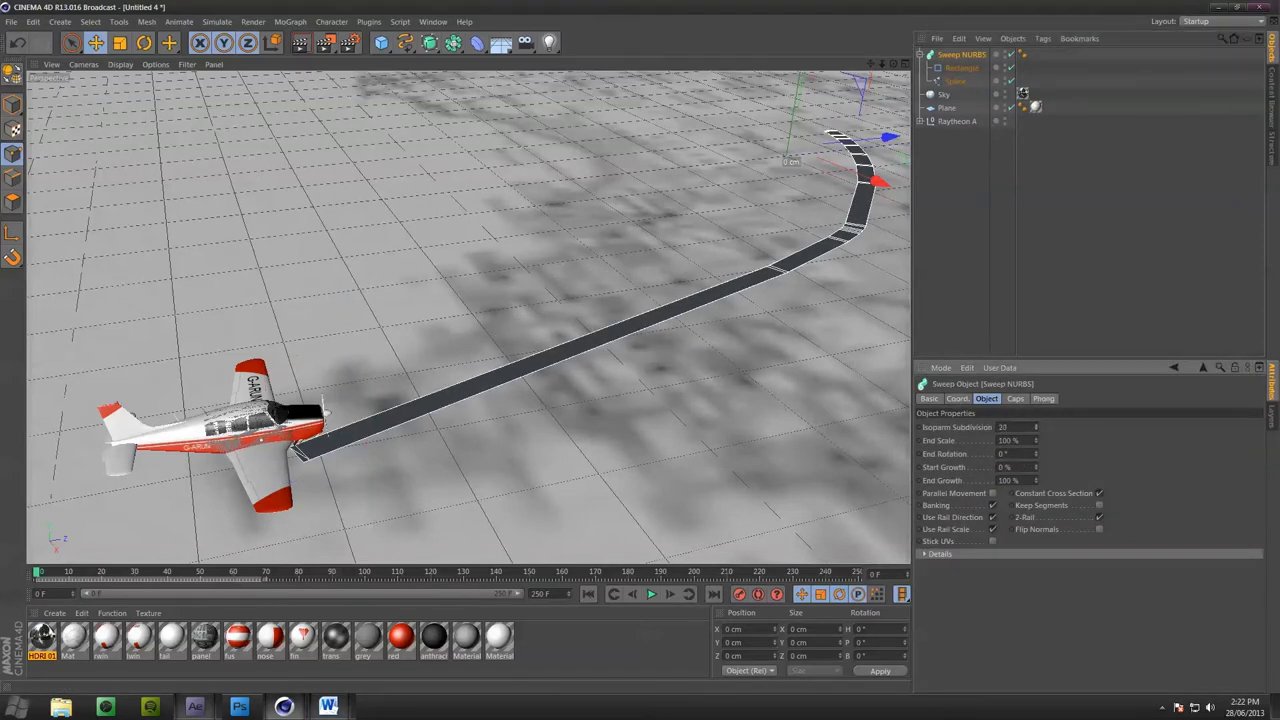
Try Subdivided intermediate points on the flight path spline and return it to Adaptive
click(958, 84)
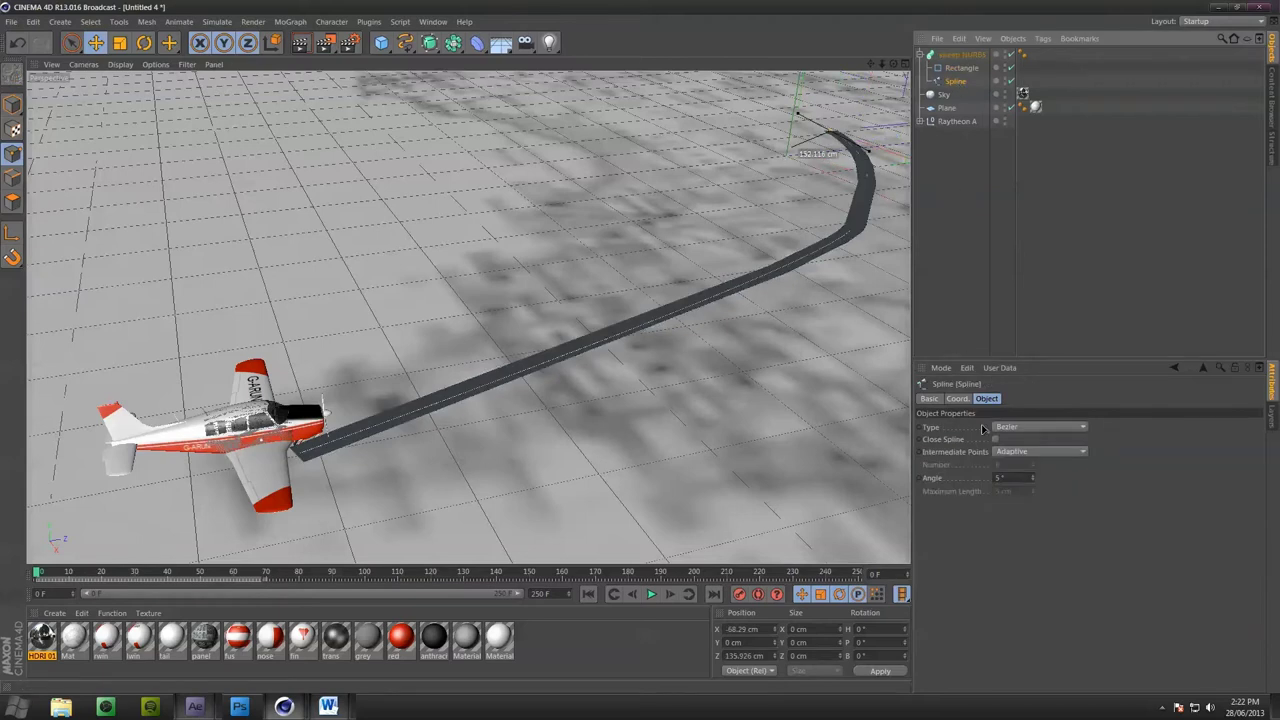
click(1024, 453)
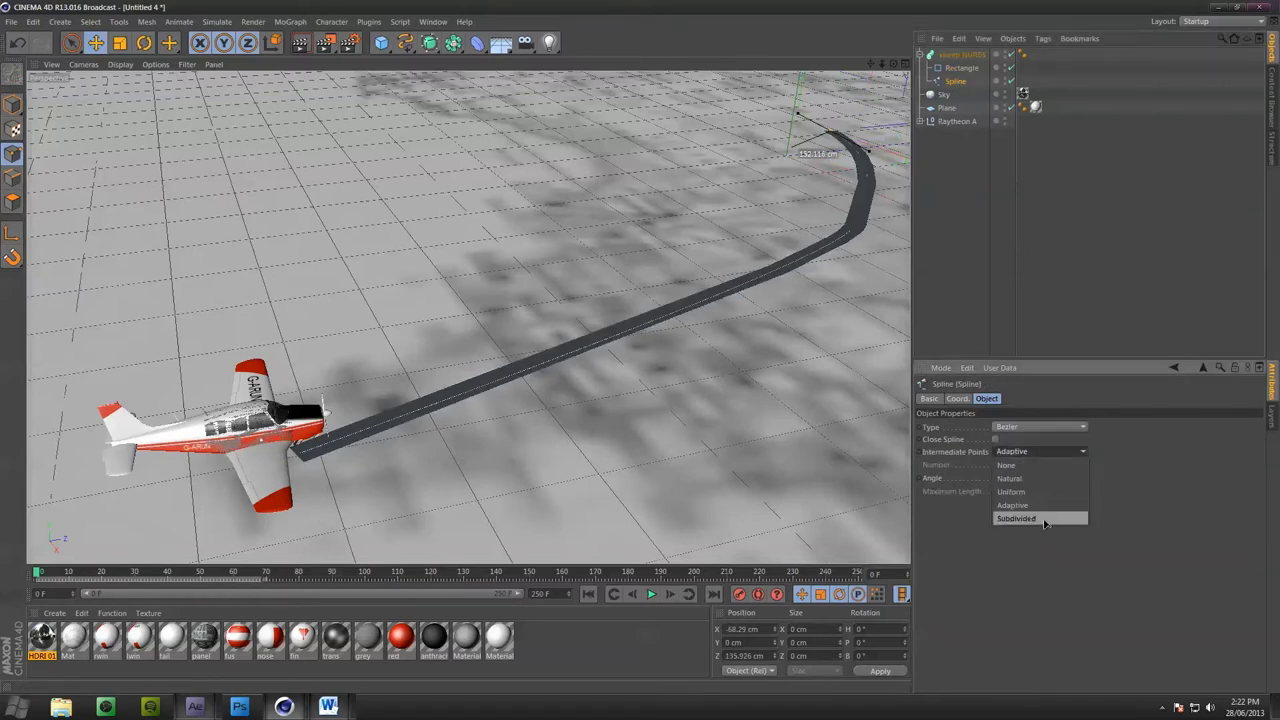
click(1038, 518)
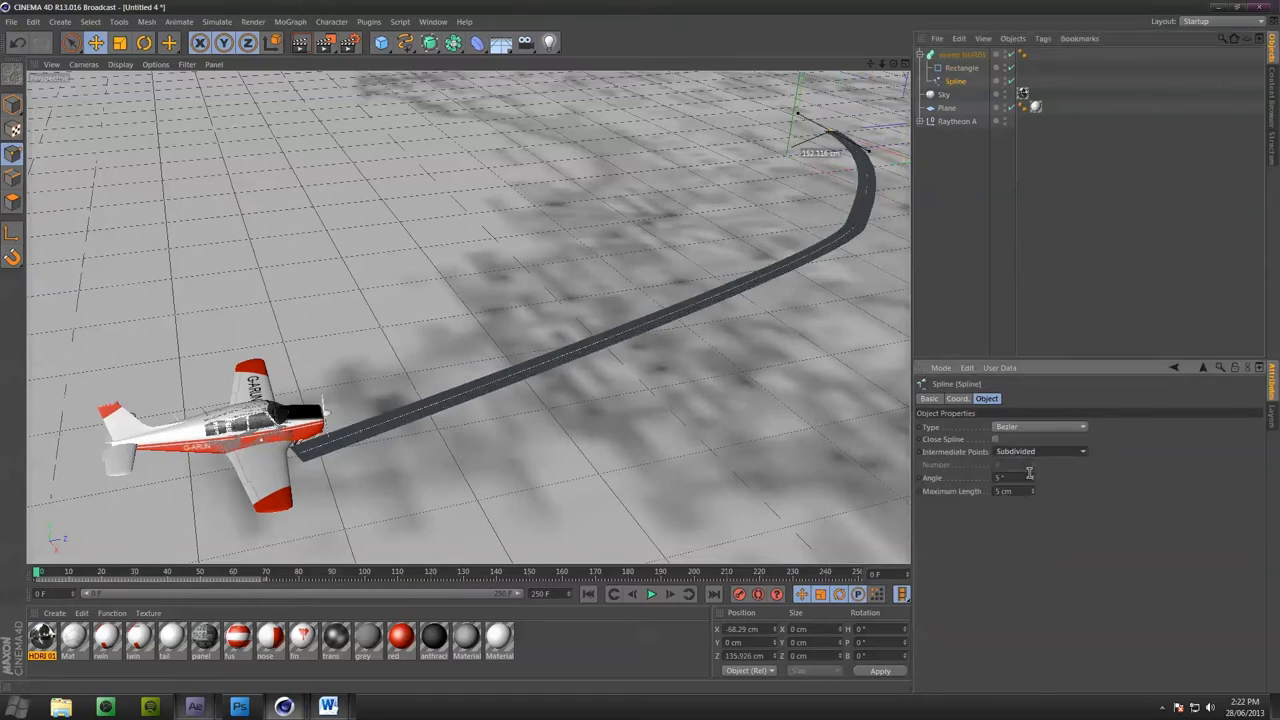
click(1036, 457)
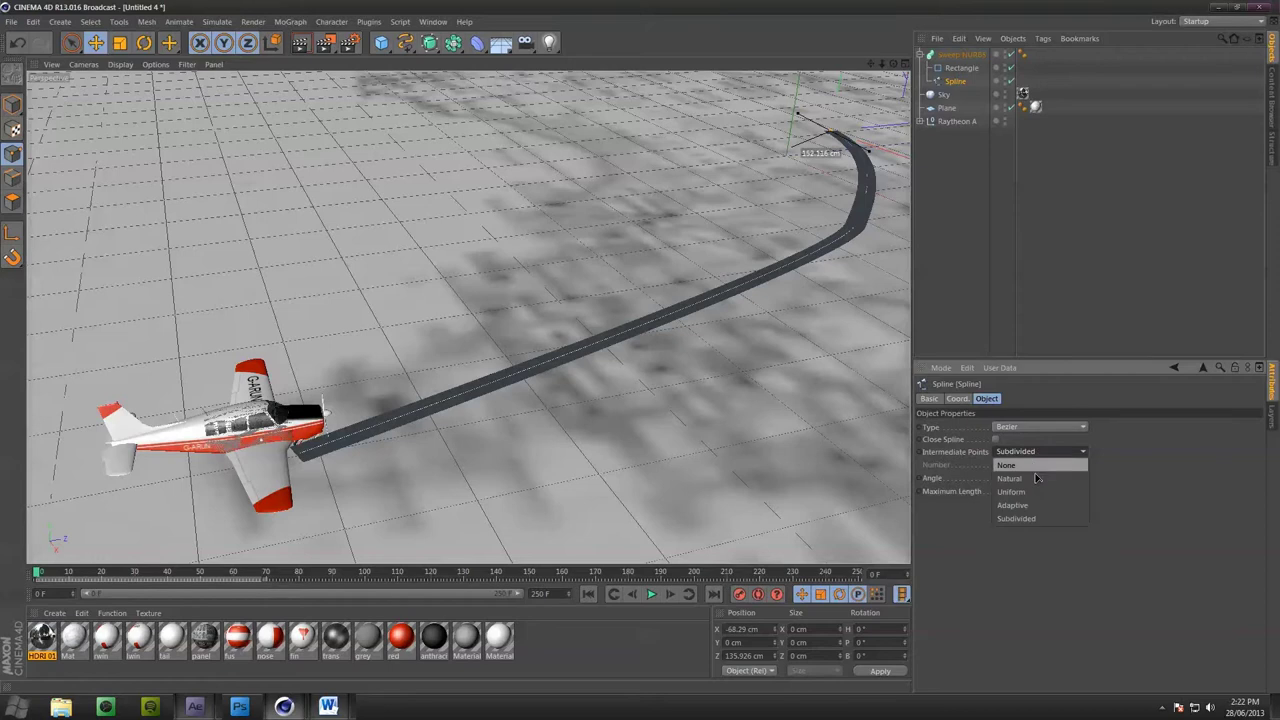
click(1036, 501)
Set the flight path spline's intermediate points to Uniform with a number of 52
click(1020, 450)
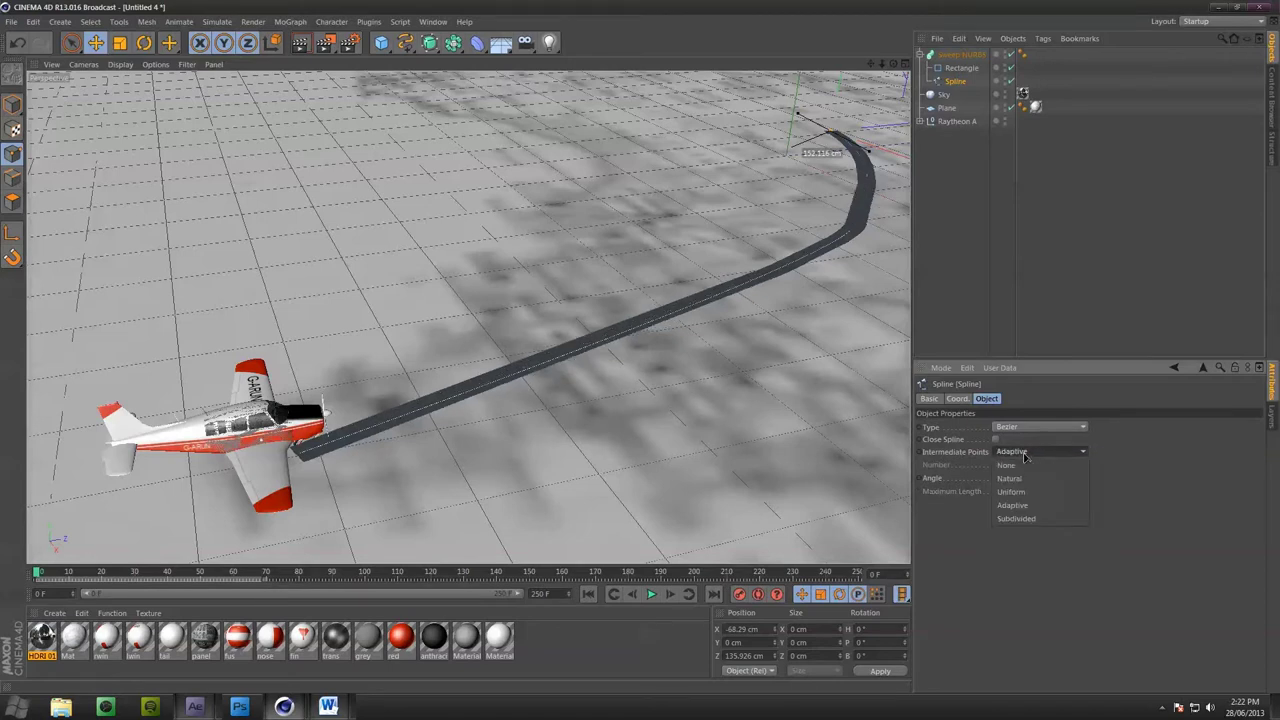
click(1035, 480)
drag(1033, 467, 1043, 467)
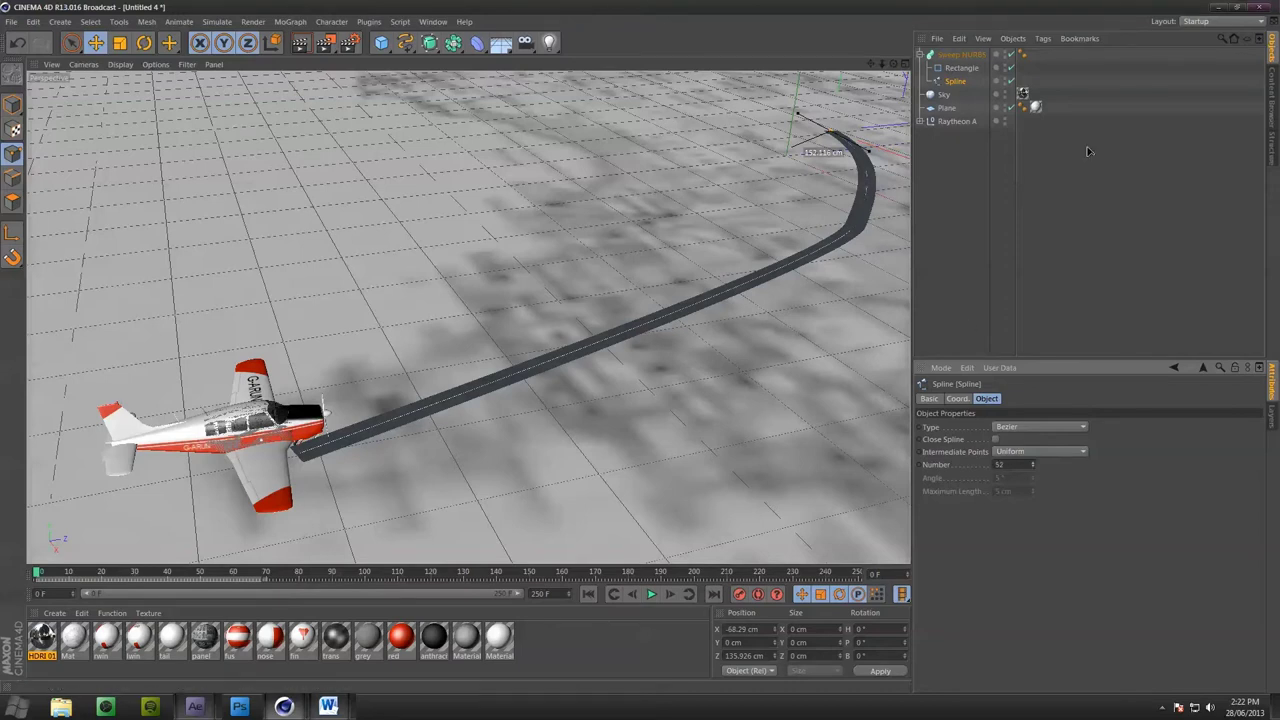
click(920, 160)
Set the rectangle profile's width to 19 cm and its plane to XY, and inspect the swept path from a lower angle
click(958, 68)
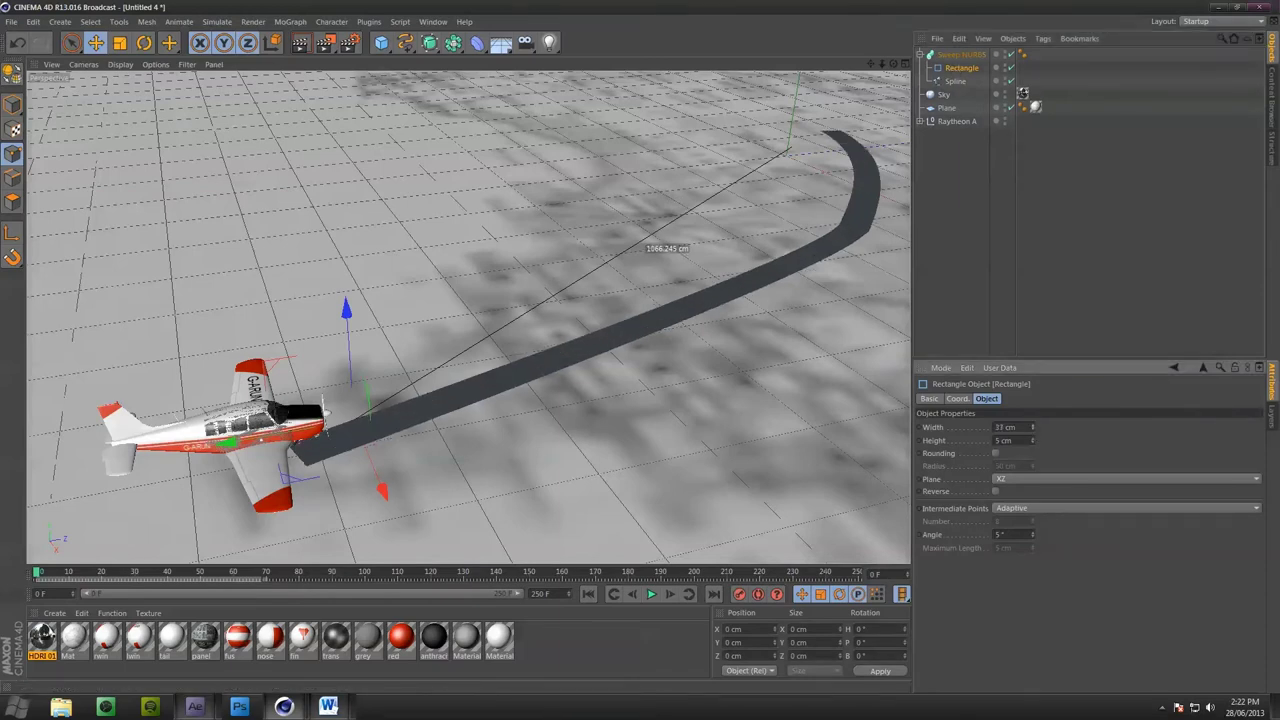
mouse_move(1034, 428)
mouse_down()
mouse_move(1032, 412)
mouse_move(1035, 443)
mouse_up()
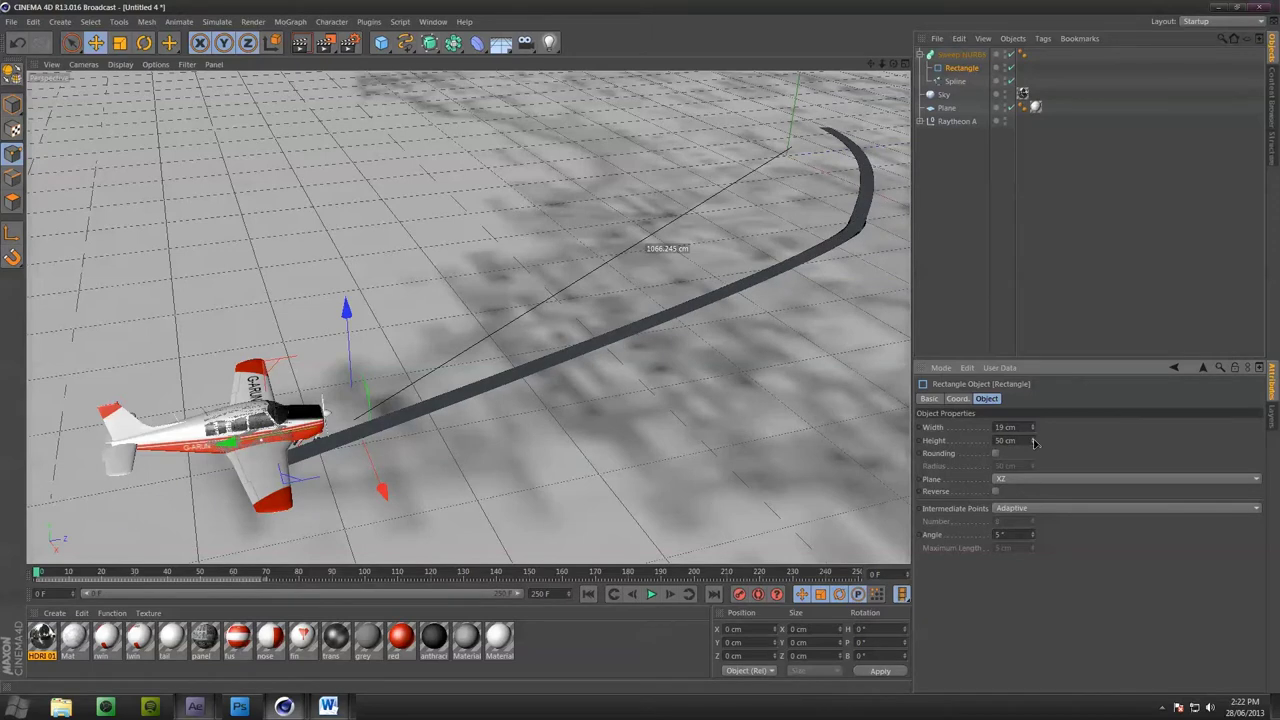
click(1027, 484)
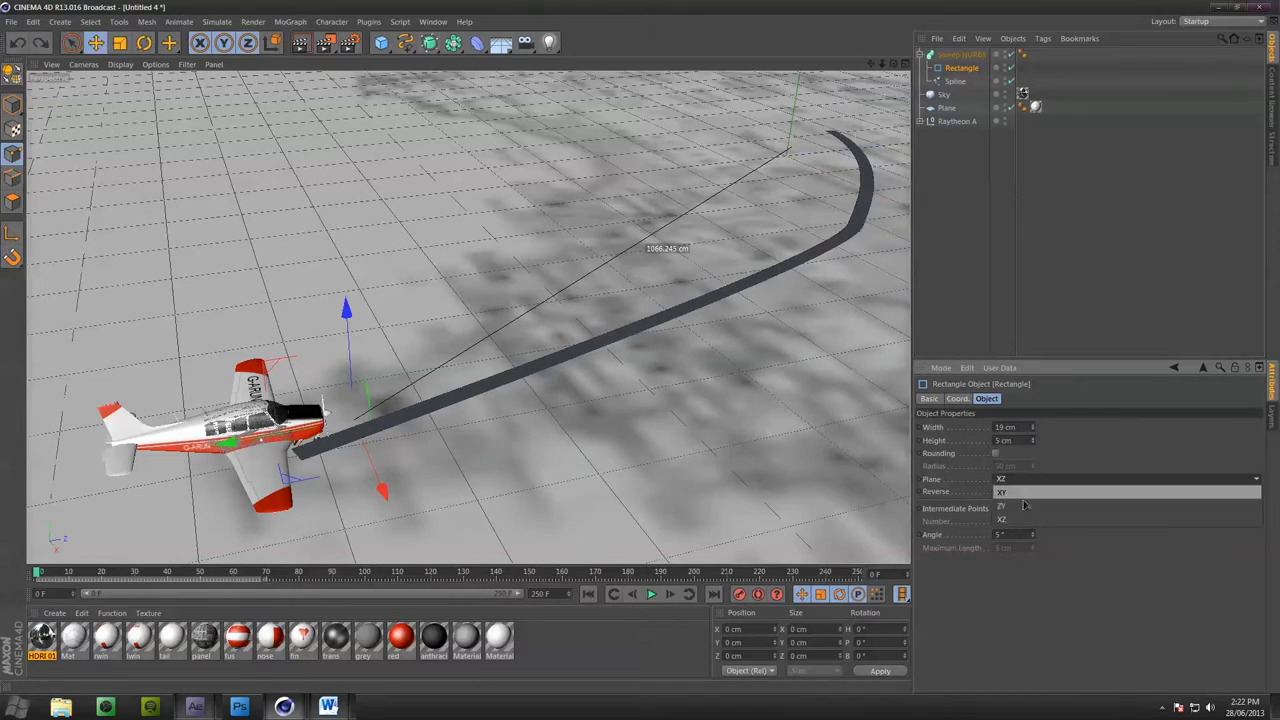
click(1025, 508)
click(1015, 481)
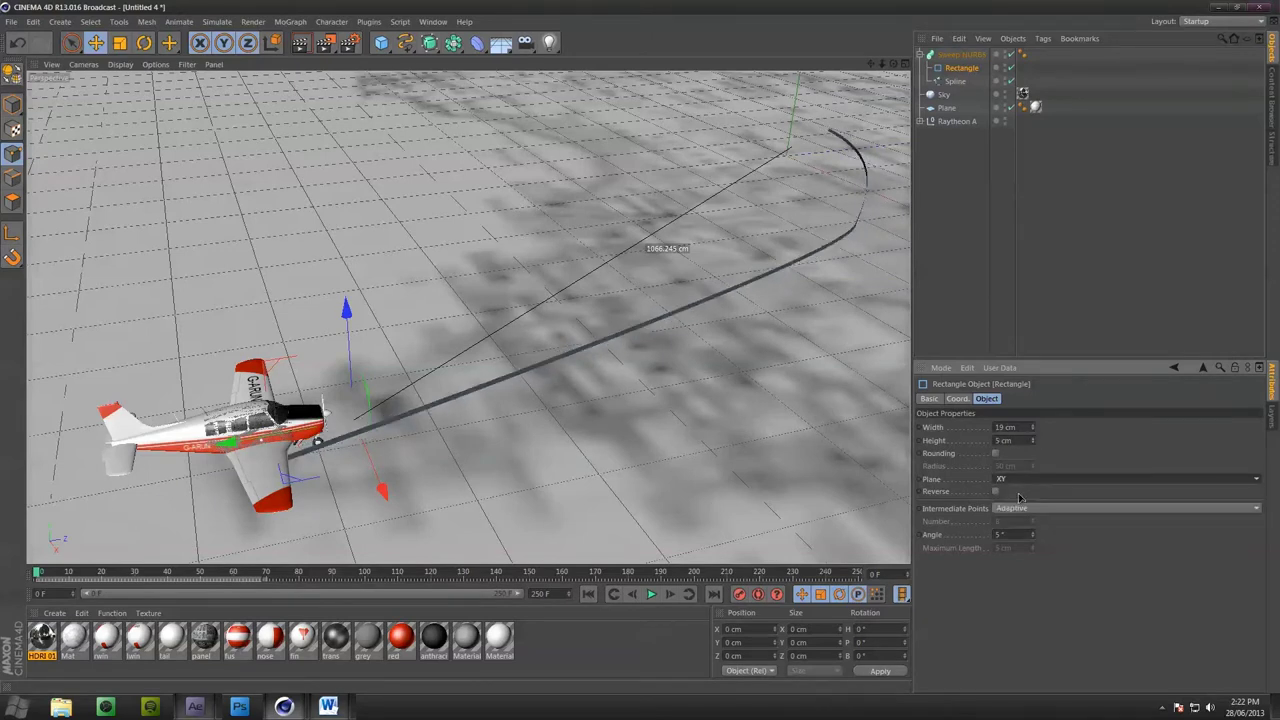
click(1022, 496)
alt+drag(661, 320, 592, 325)
alt+drag(765, 299, 536, 332)
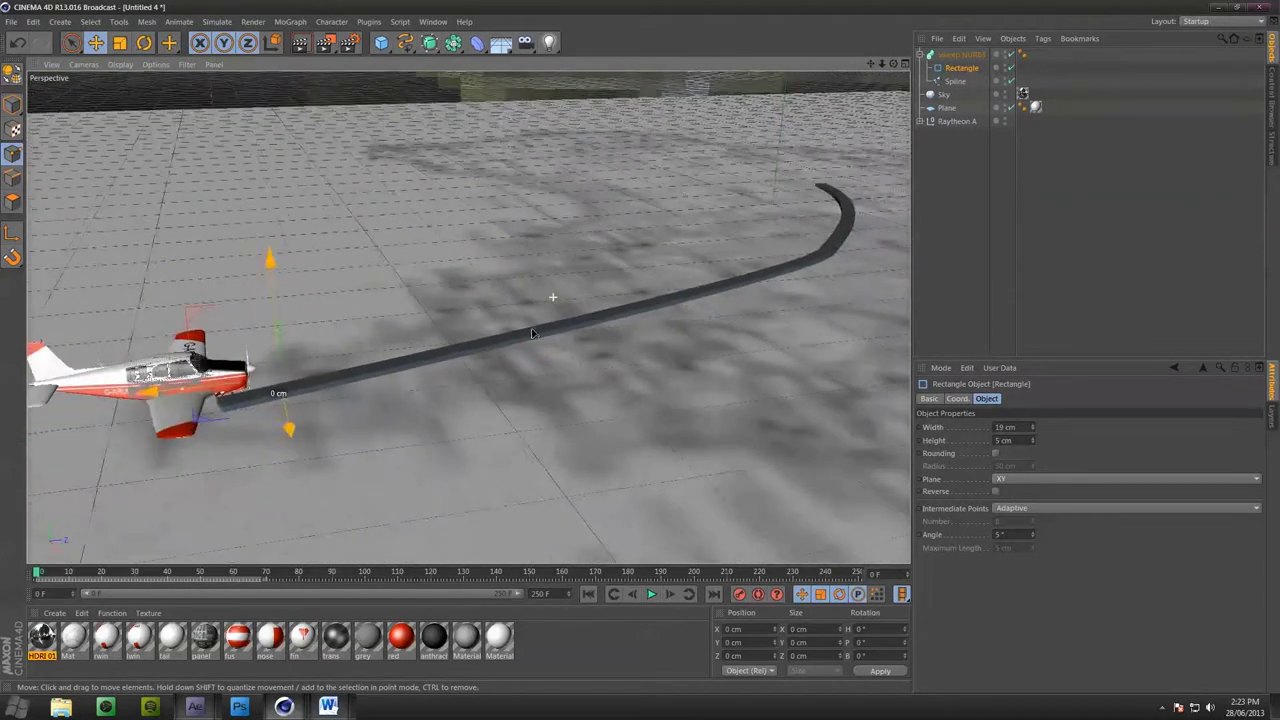
alt+drag(848, 208, 814, 236)
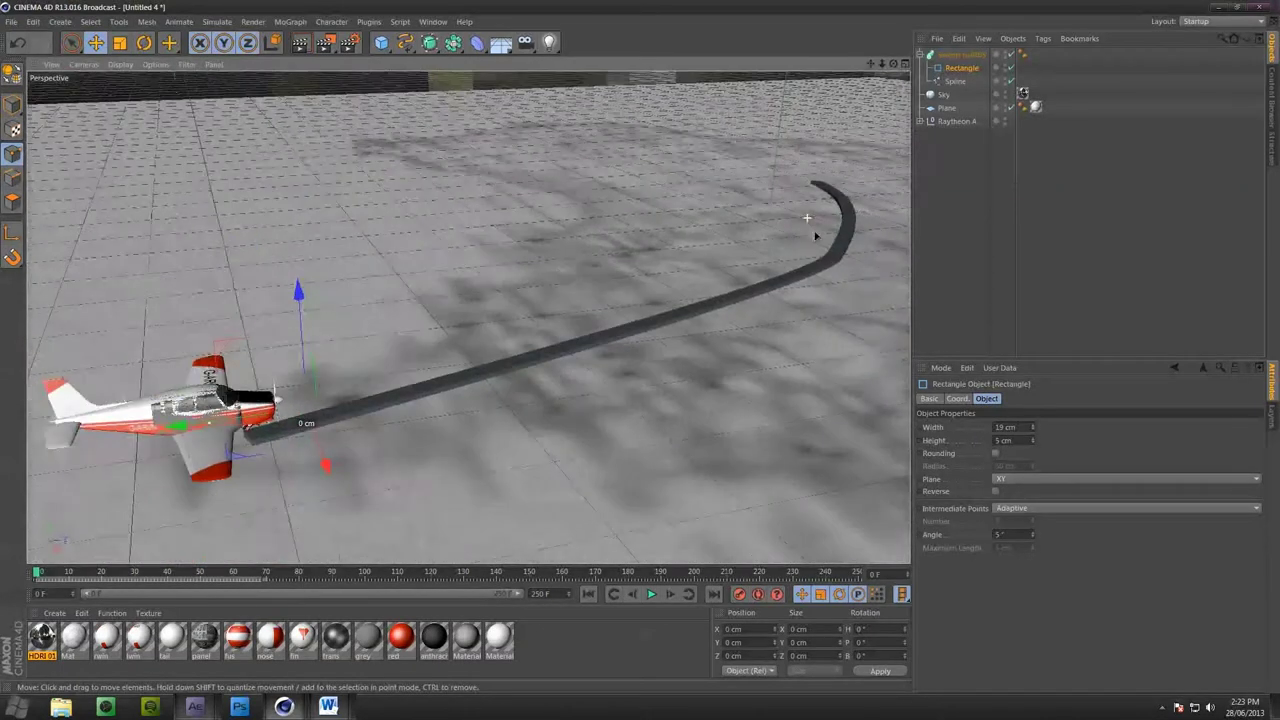
Shorten the swept path to a short strip at the aircraft's nose by reducing End Growth to about 6 %
click(964, 55)
drag(1035, 480, 976, 481)
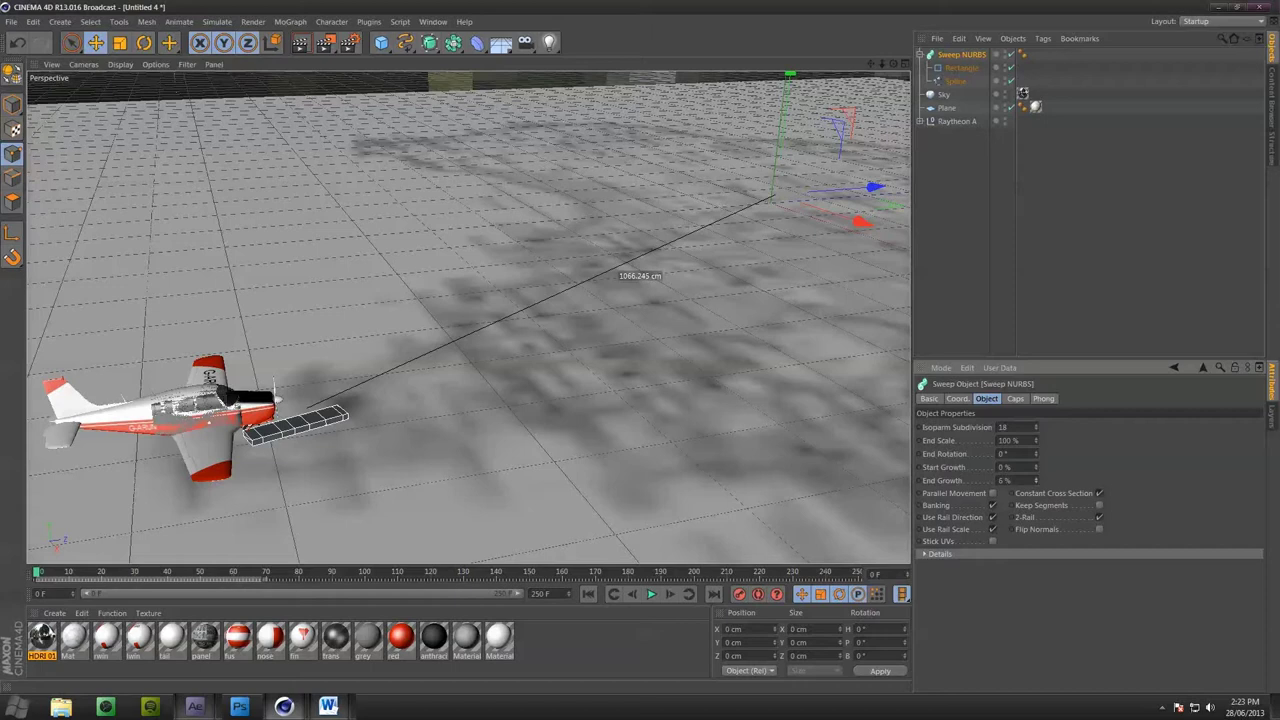
click(965, 192)
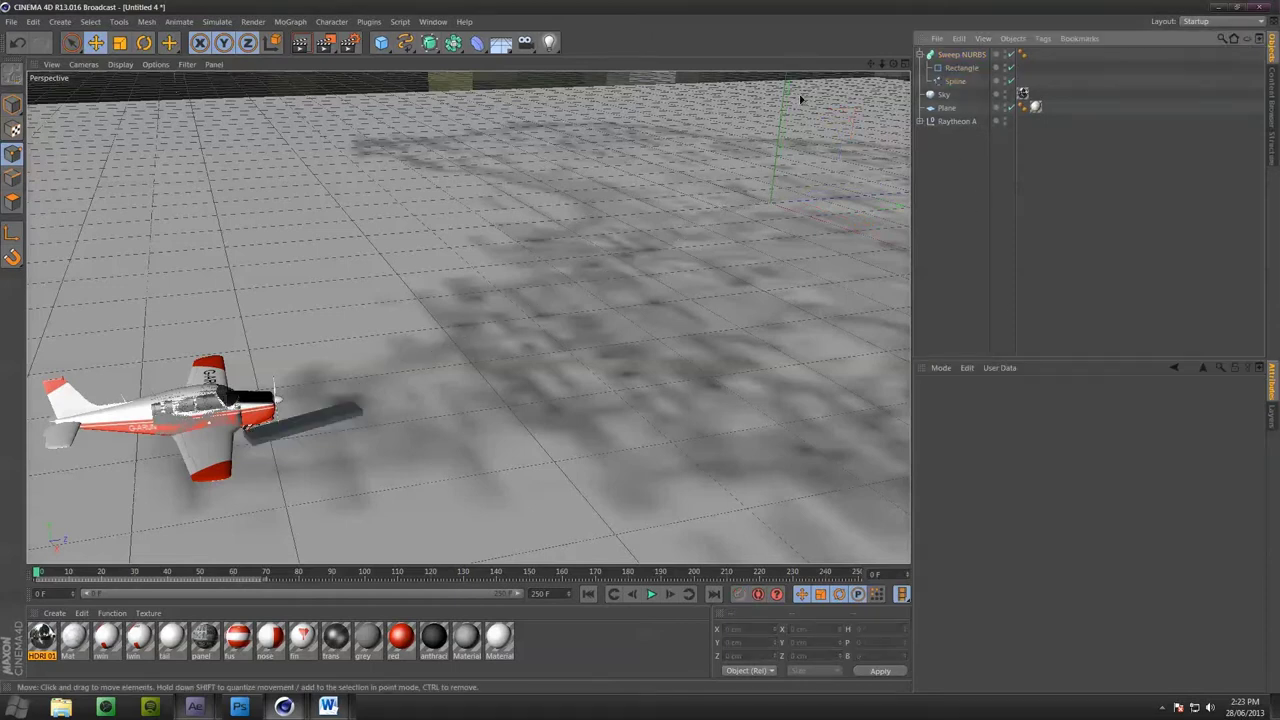
Add a polygon primitive, move it in front of the aircraft beyond the swept strip, and turn it into a triangle
click(920, 54)
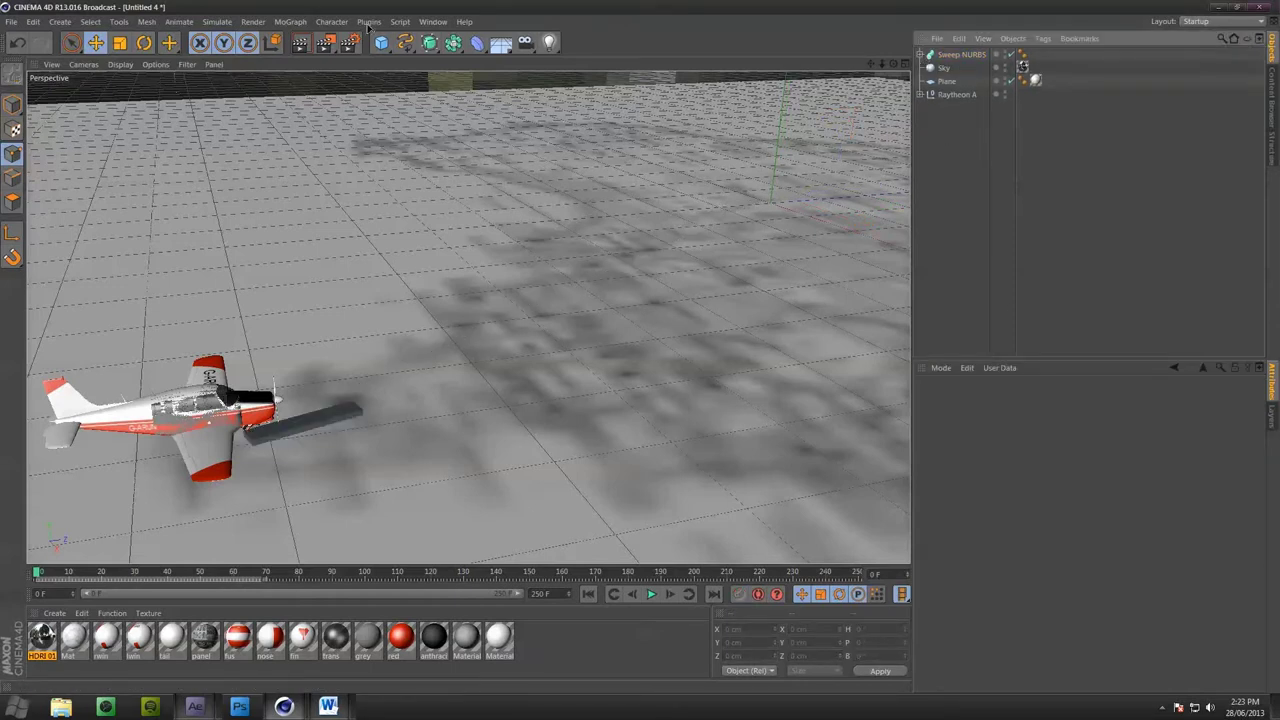
click(389, 47)
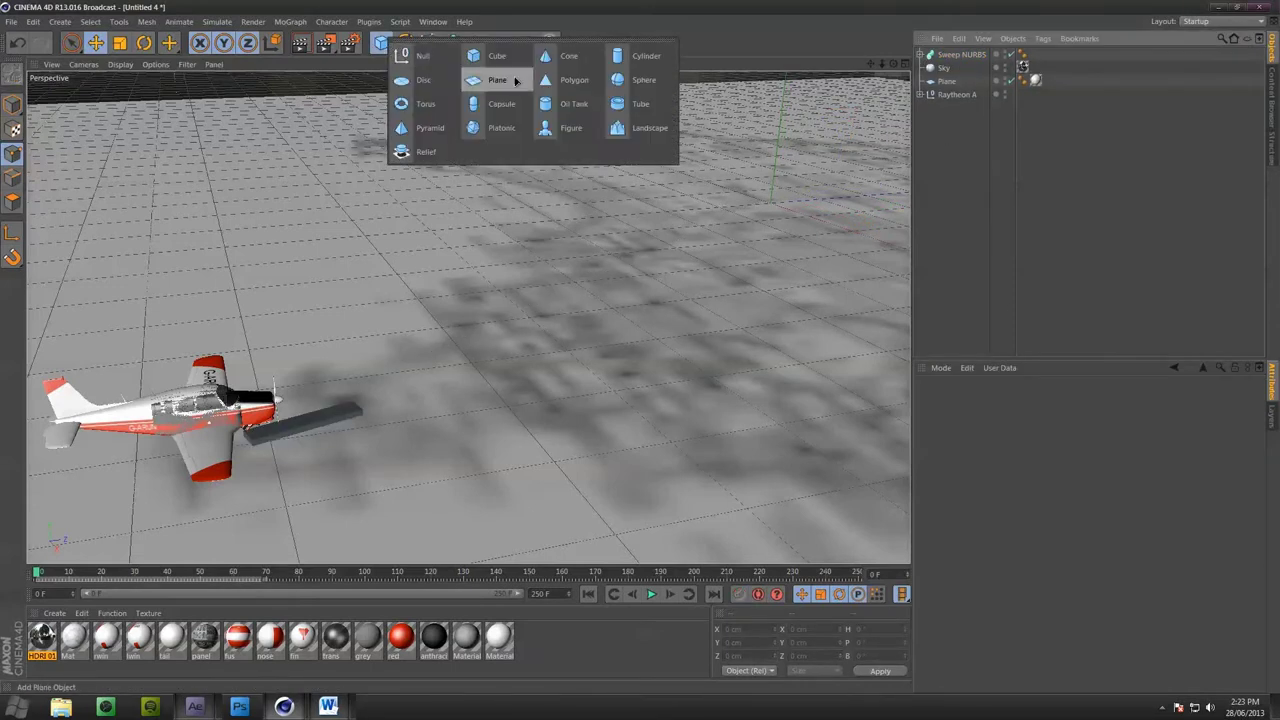
click(574, 80)
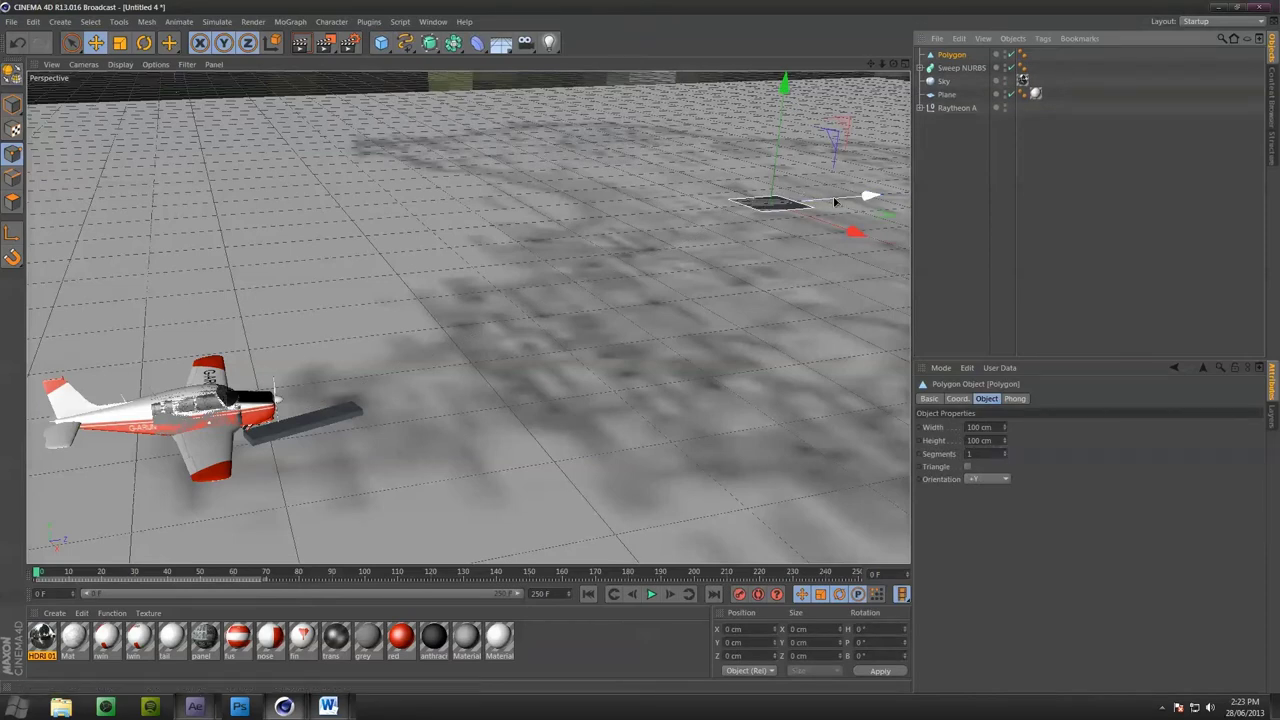
drag(878, 205, 725, 362)
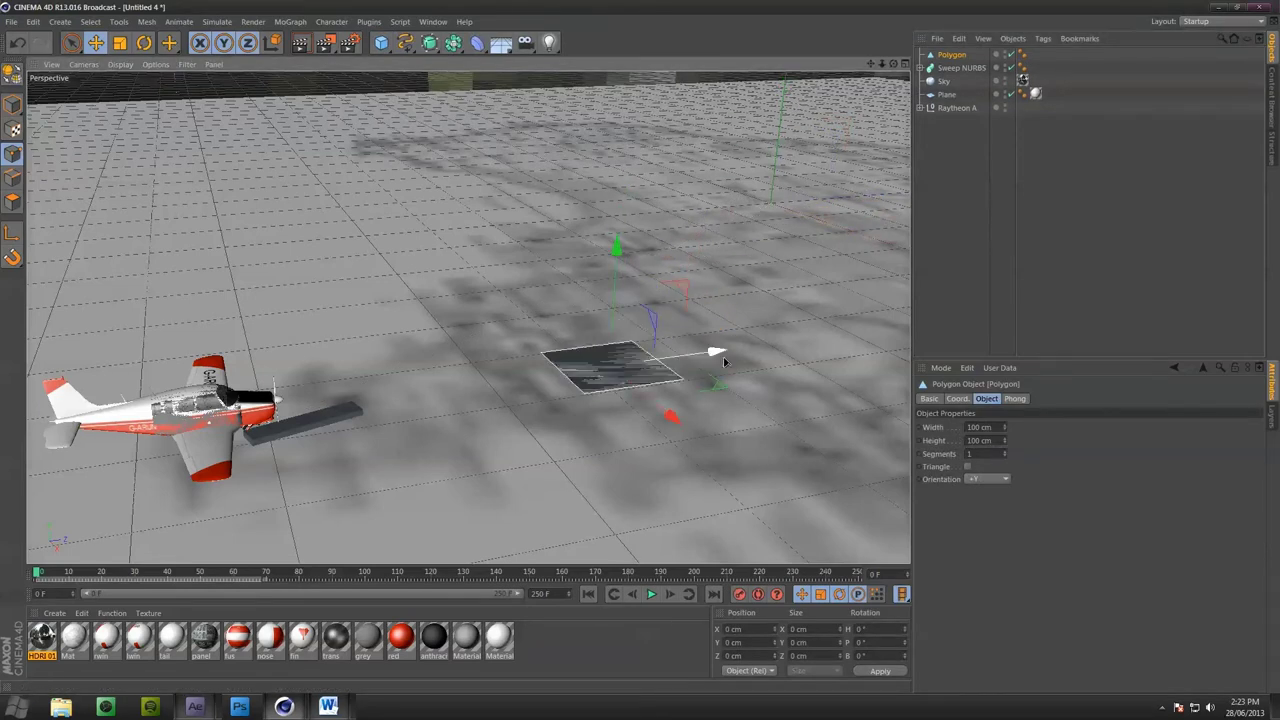
click(967, 467)
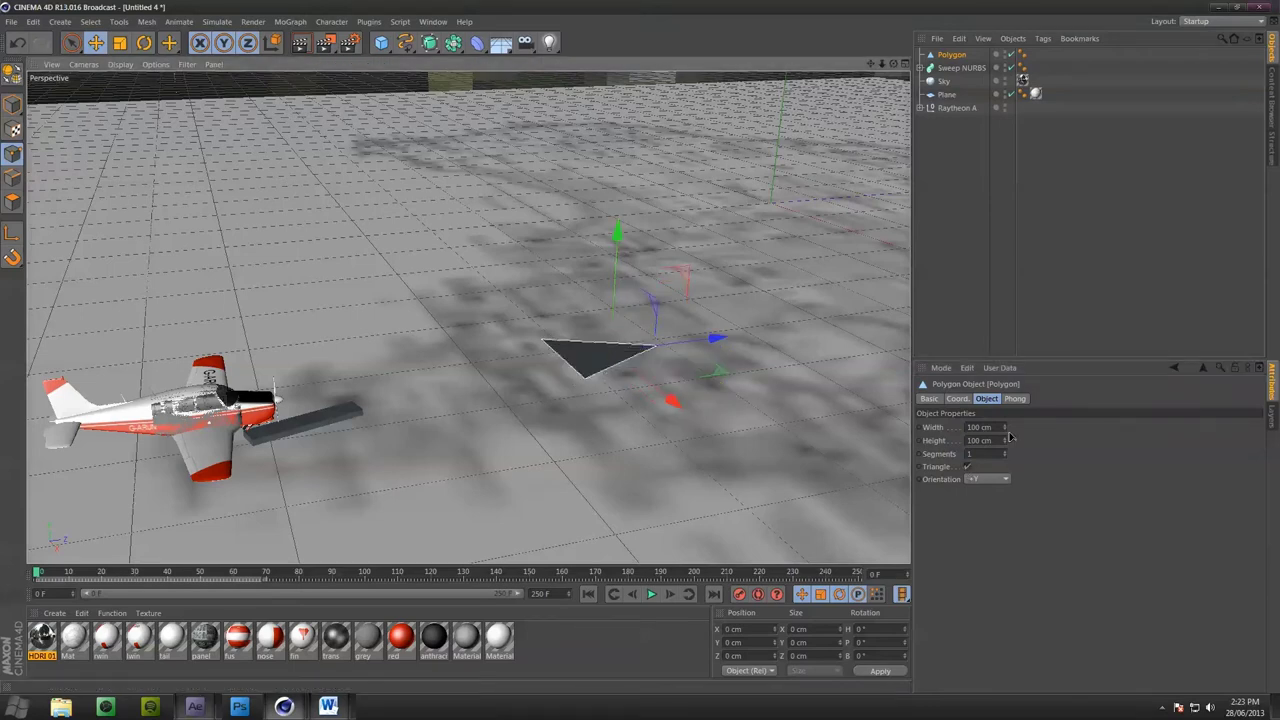
Make the triangle editable and extrude its face by about 6.5 cm
alt+drag(616, 372, 706, 409)
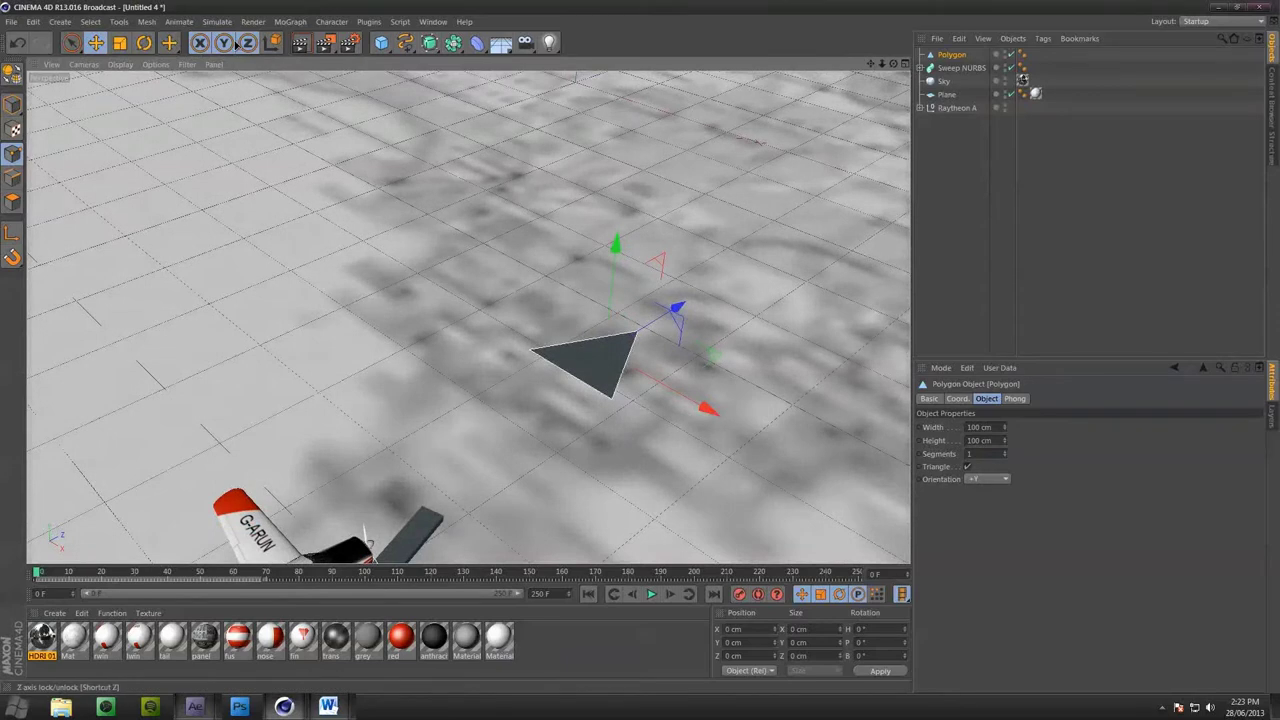
click(12, 75)
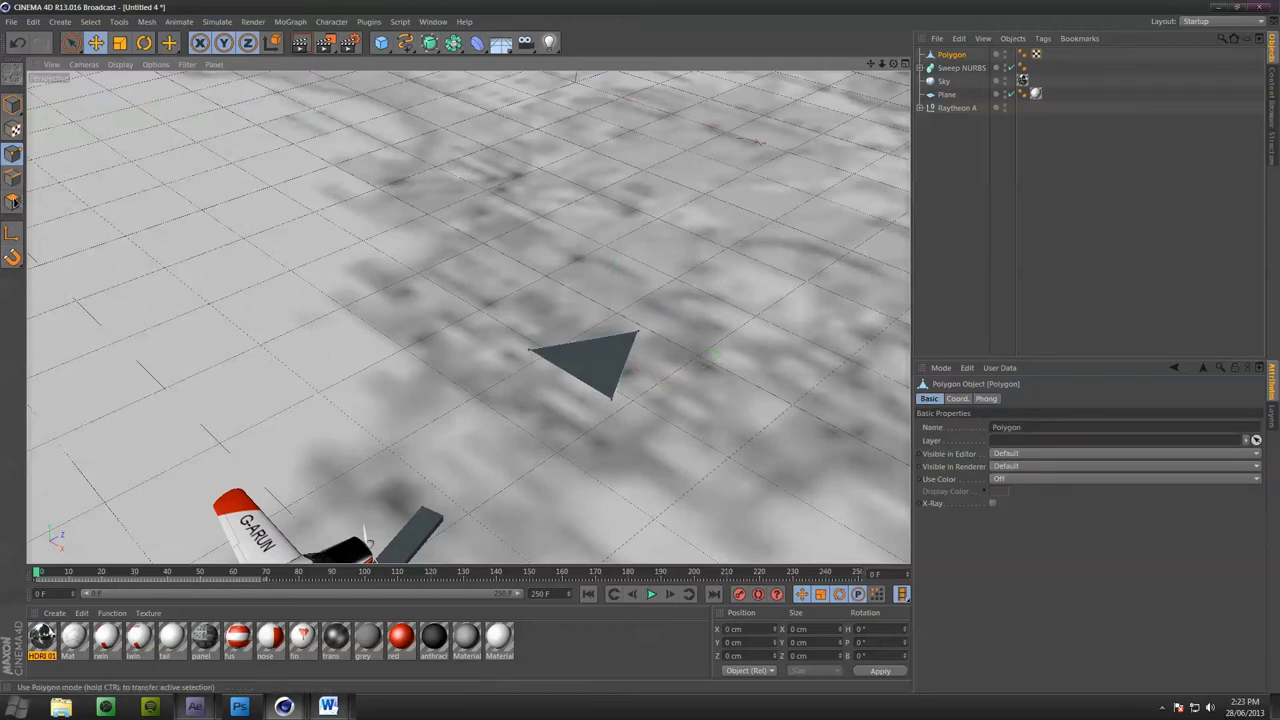
right_click(606, 366)
click(634, 399)
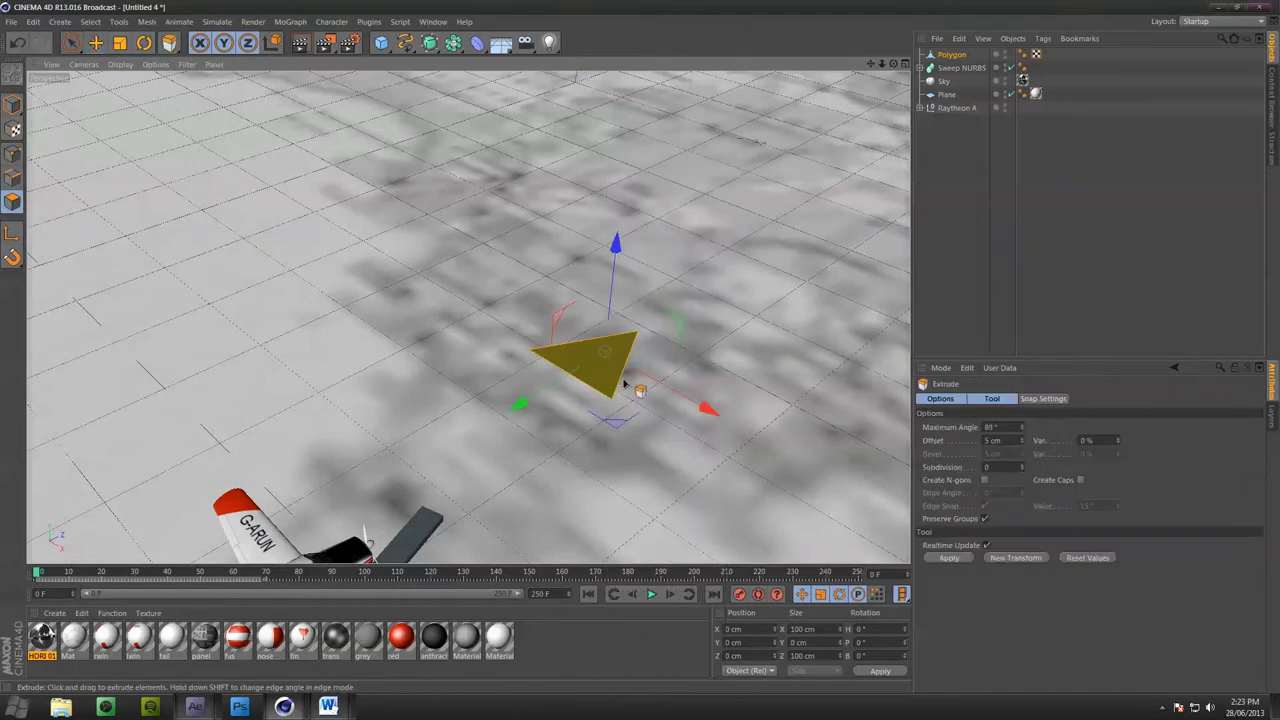
drag(605, 318, 636, 314)
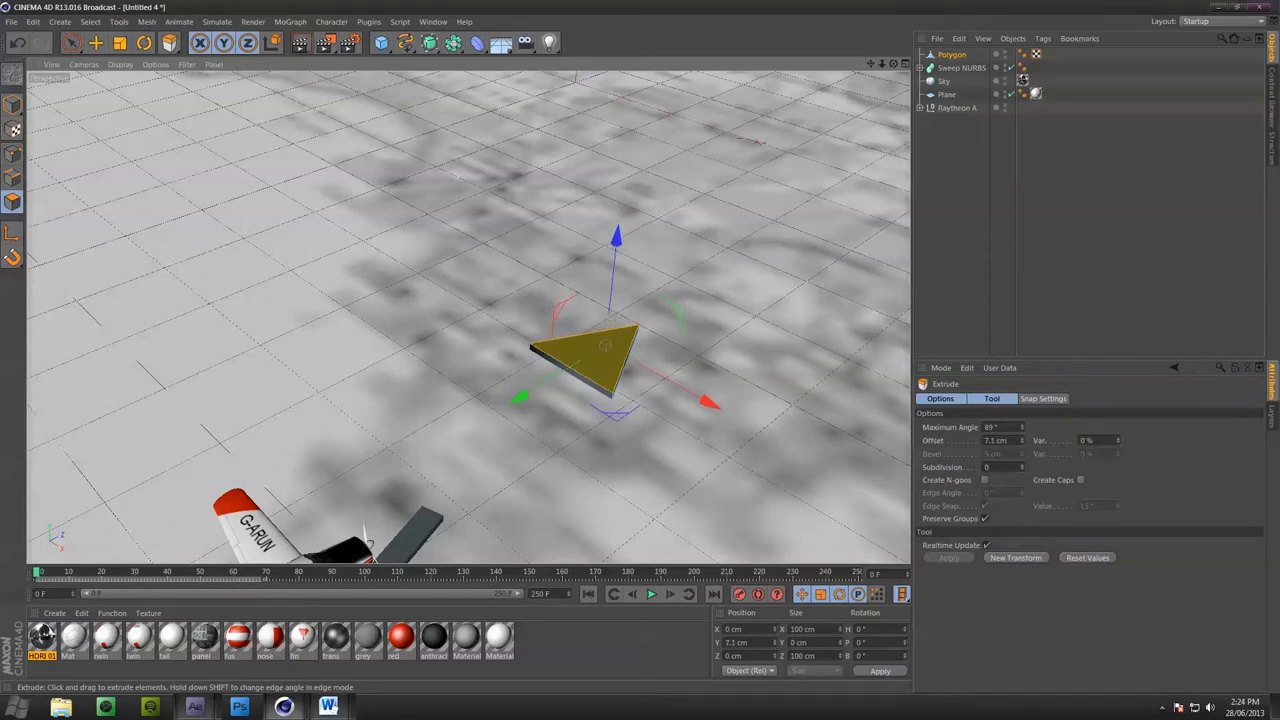
Bevel the triangle's top face with an extrusion of 0.58 cm and an inner offset of 0.78 cm
right_click(604, 370)
click(630, 386)
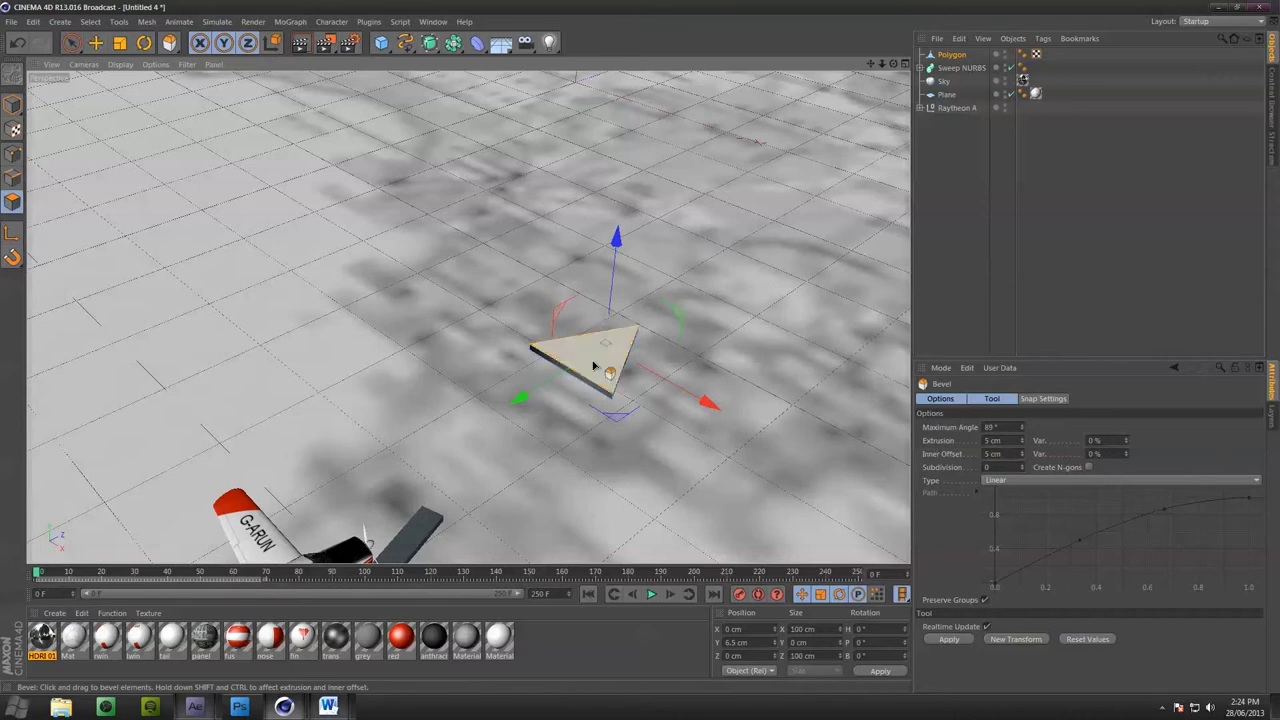
drag(594, 365, 600, 365)
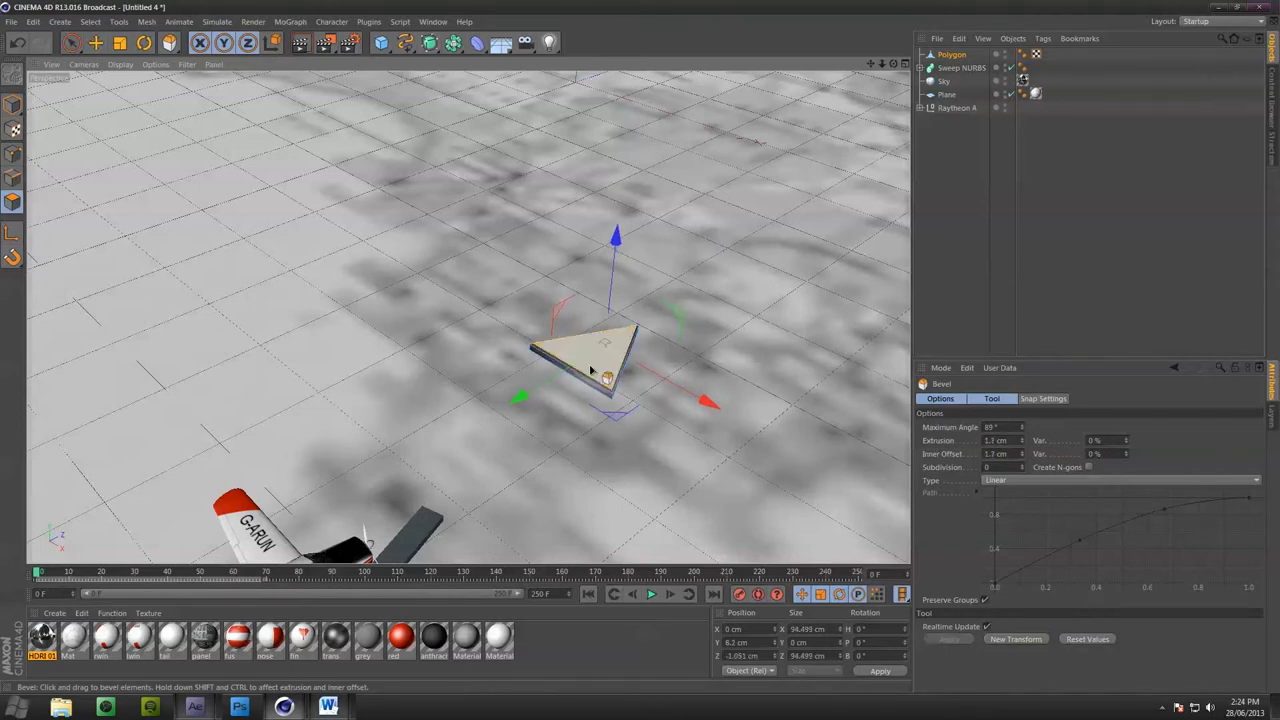
alt+right_drag(598, 398, 643, 100)
alt+drag(643, 197, 633, 221)
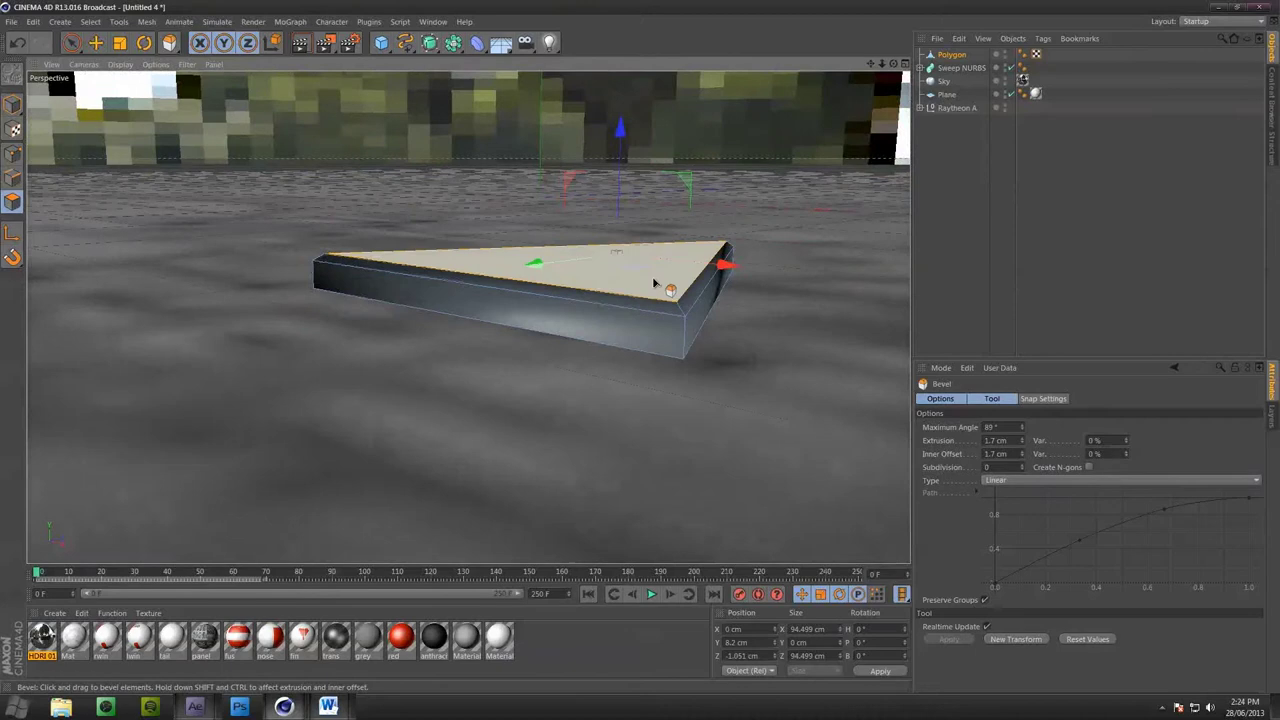
key(ctrl+z)
drag(683, 289, 697, 289)
drag(618, 260, 620, 259)
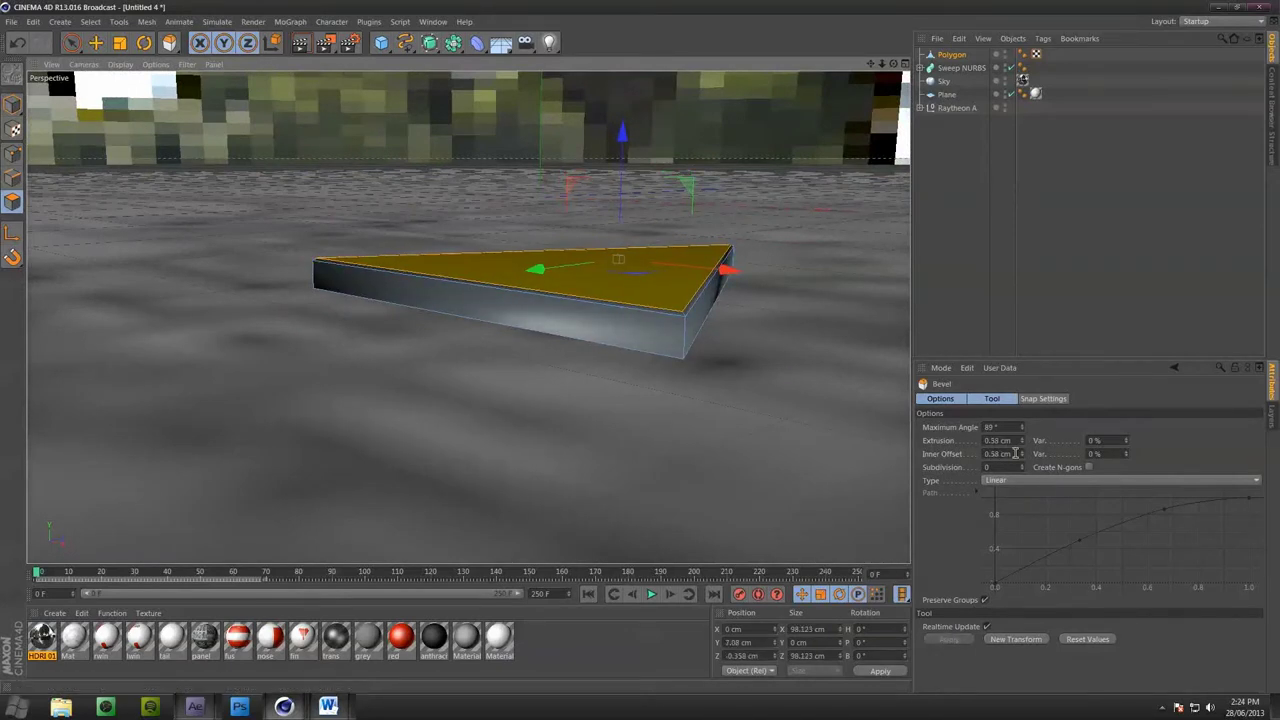
mouse_move(1022, 454)
mouse_down()
mouse_move(1022, 436)
mouse_move(1022, 454)
mouse_up()
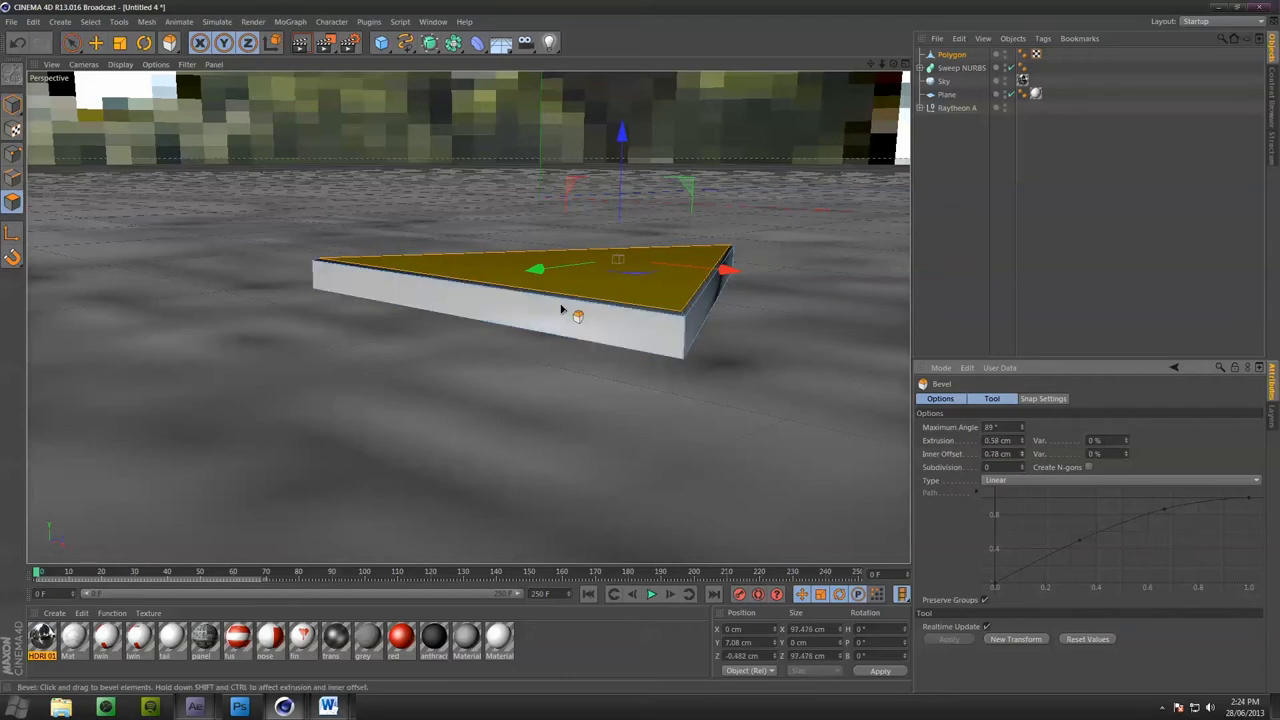
alt+drag(596, 274, 690, 300)
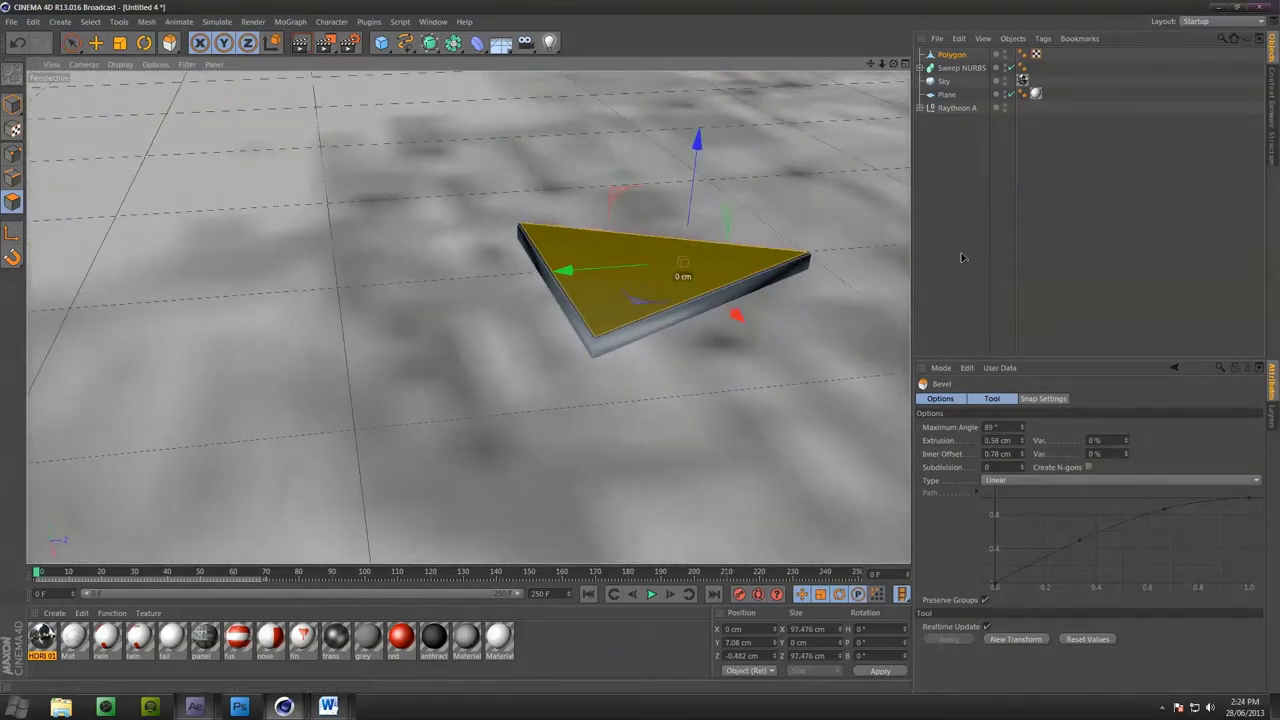
Select the triangle polygon object in Model mode and move it to the end of the short swept strip
click(722, 318)
alt+drag(578, 276, 560, 300)
click(71, 43)
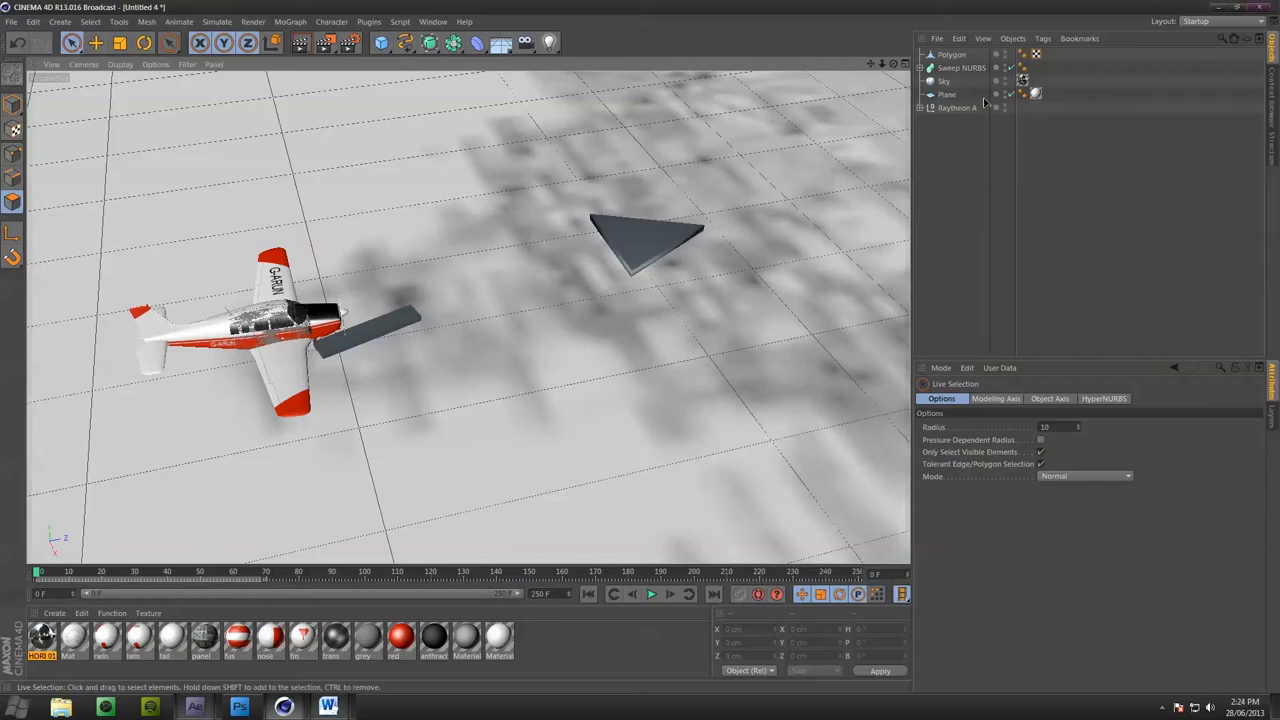
click(955, 55)
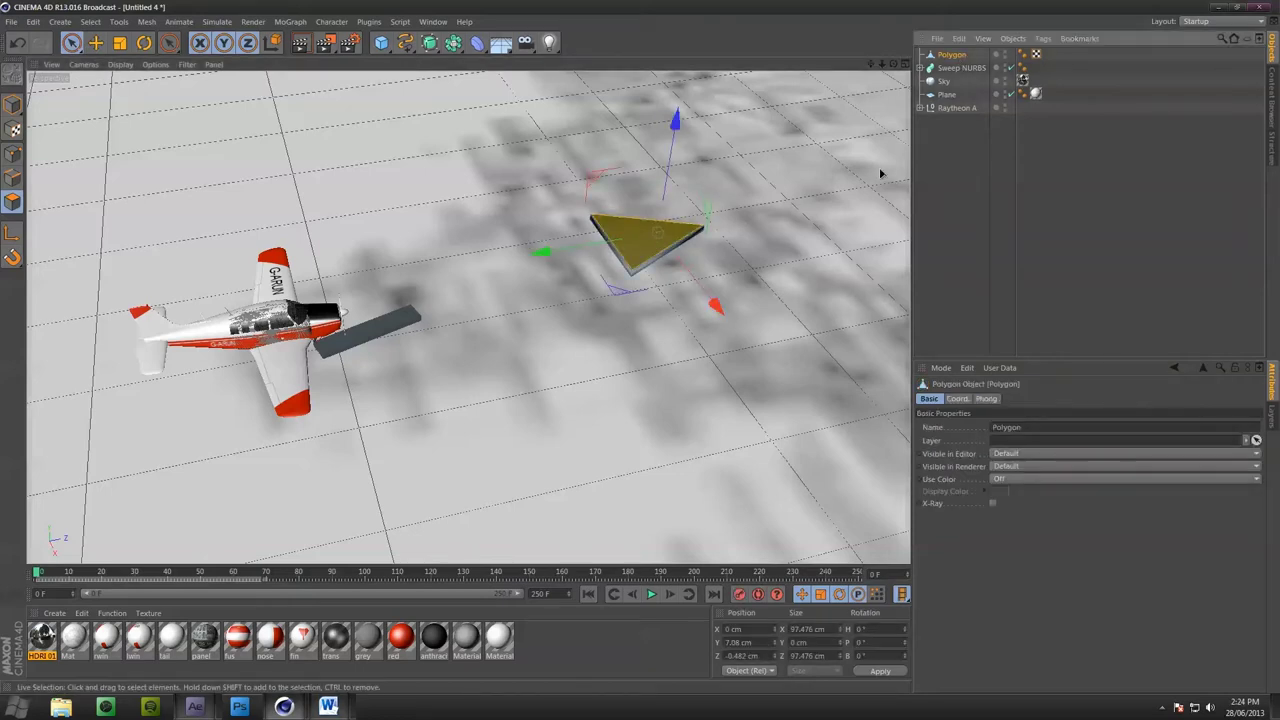
click(940, 132)
click(950, 56)
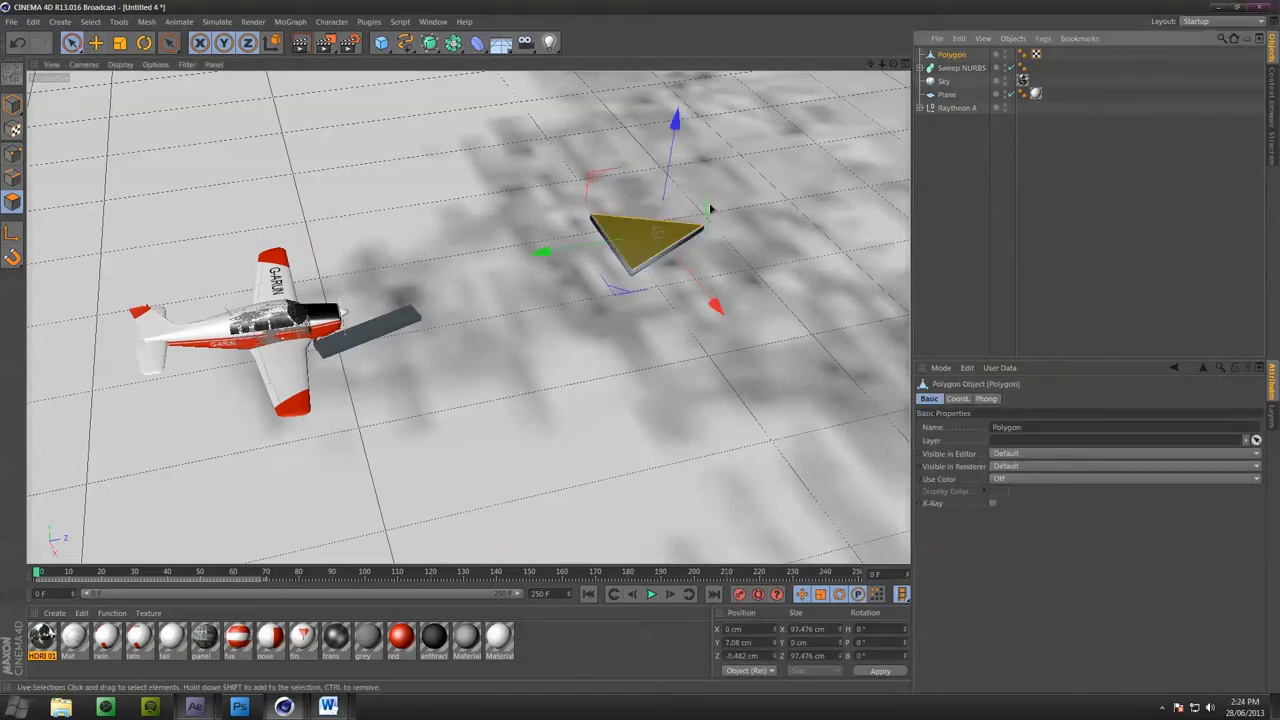
click(13, 105)
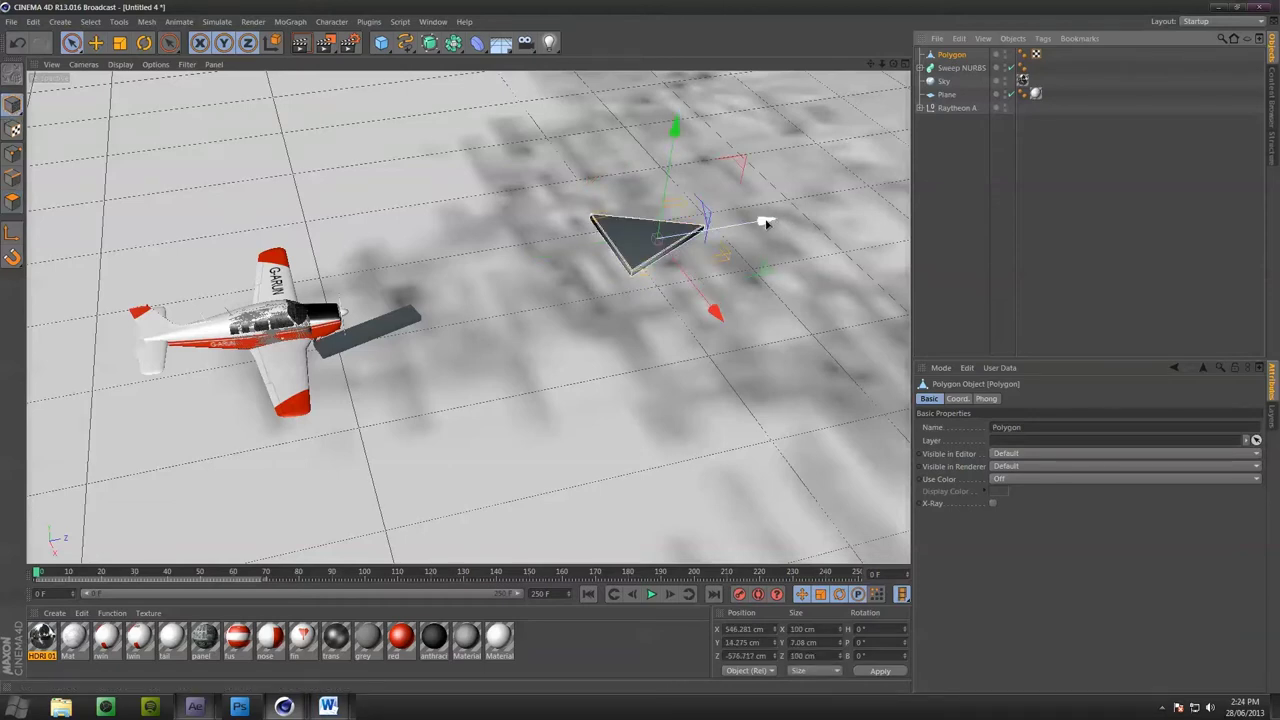
drag(765, 222, 493, 376)
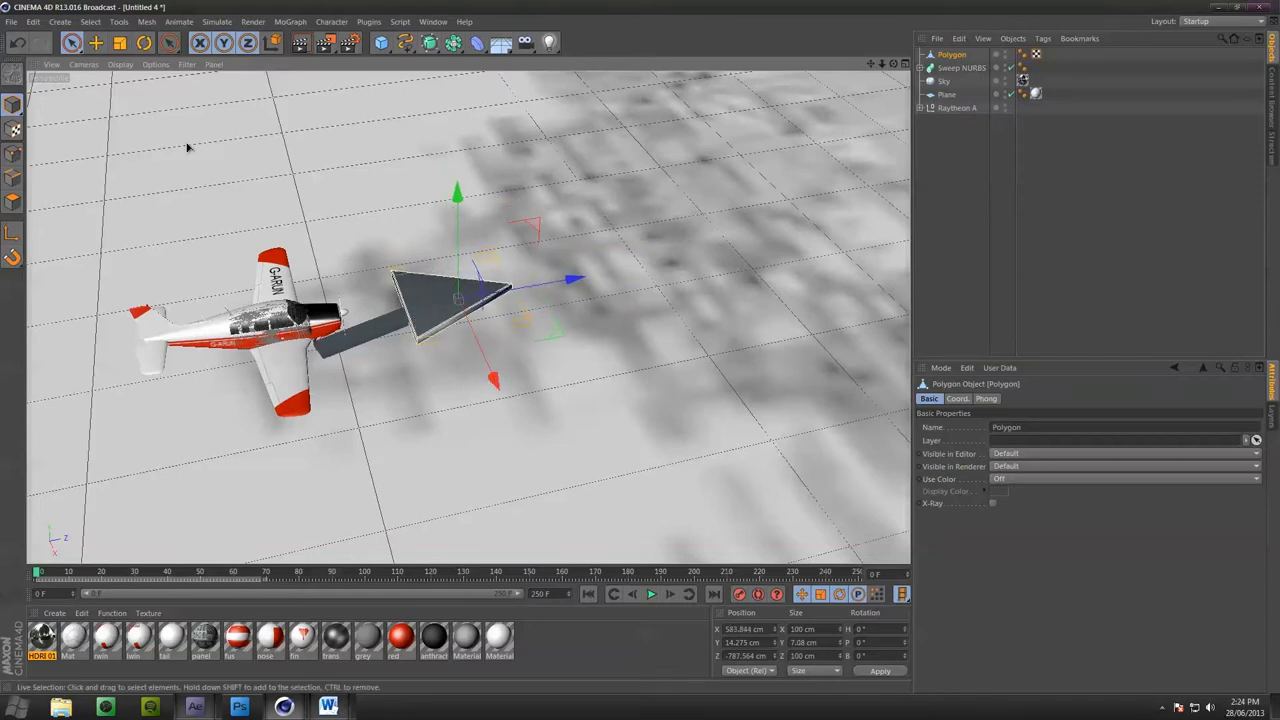
Scale the triangle down uniformly to about 63.8 cm wide and rename it triangle
click(119, 45)
drag(674, 299, 482, 343)
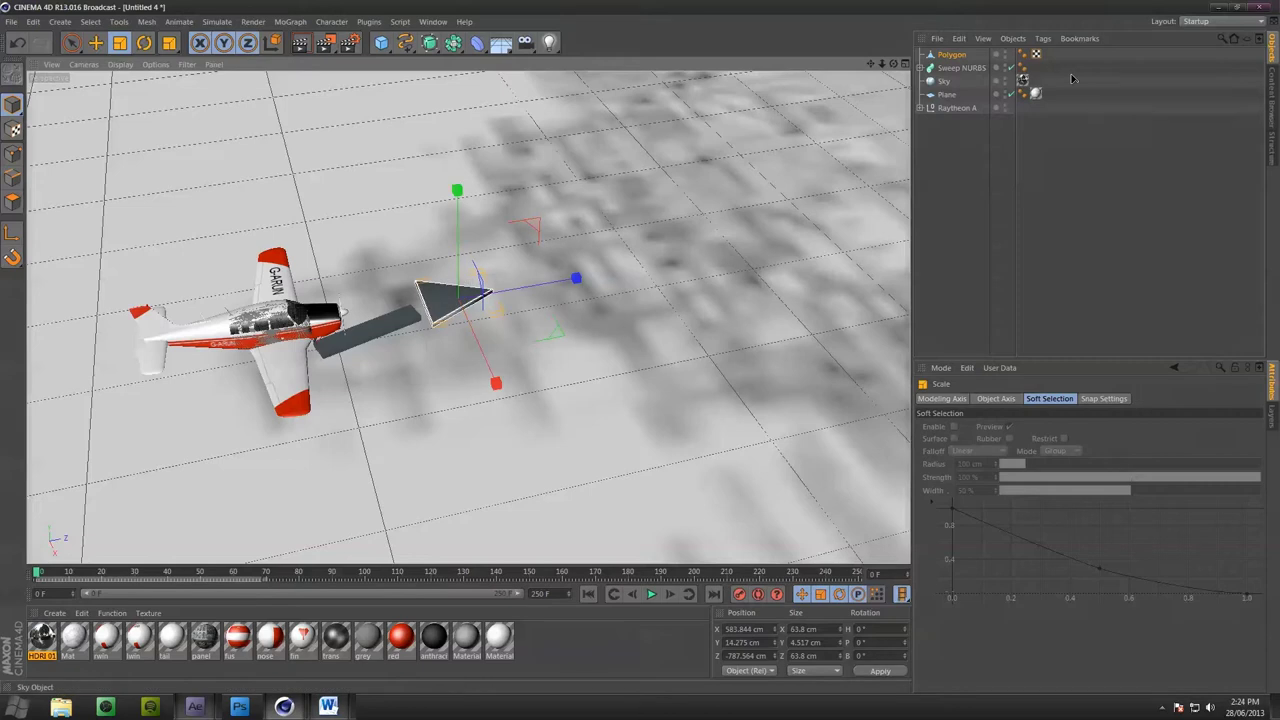
double_click(951, 55)
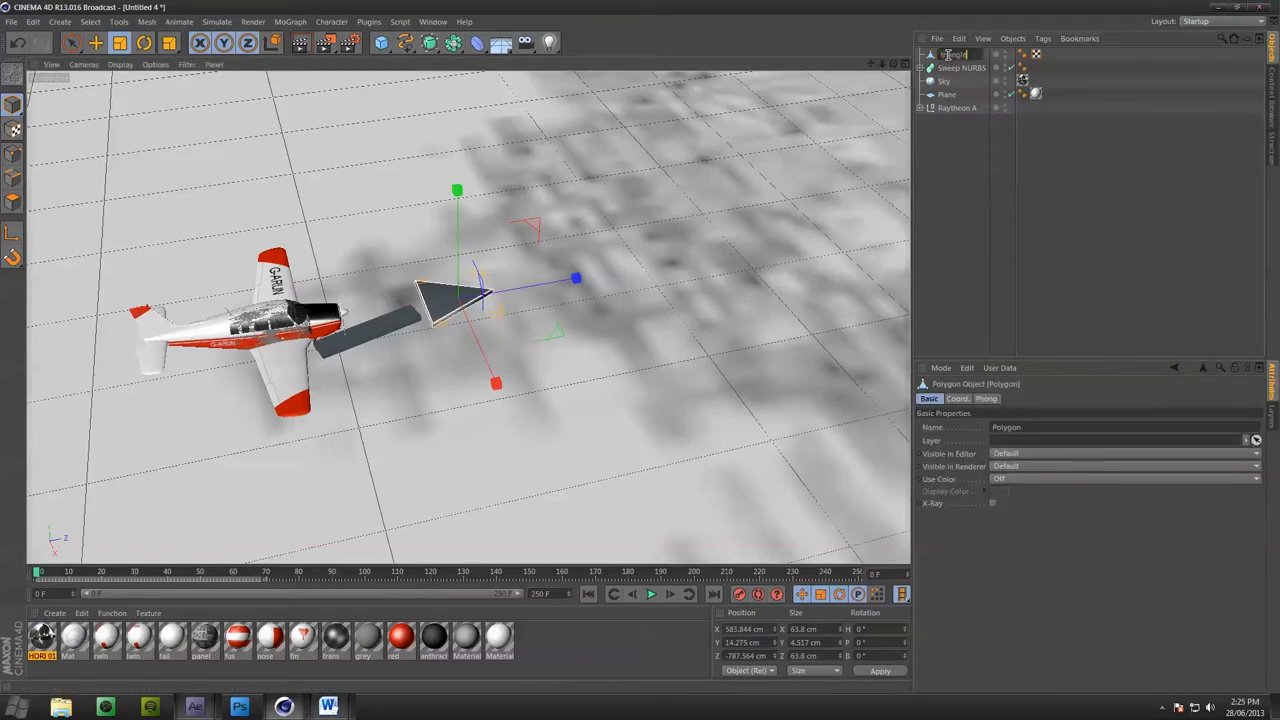
key(Return)
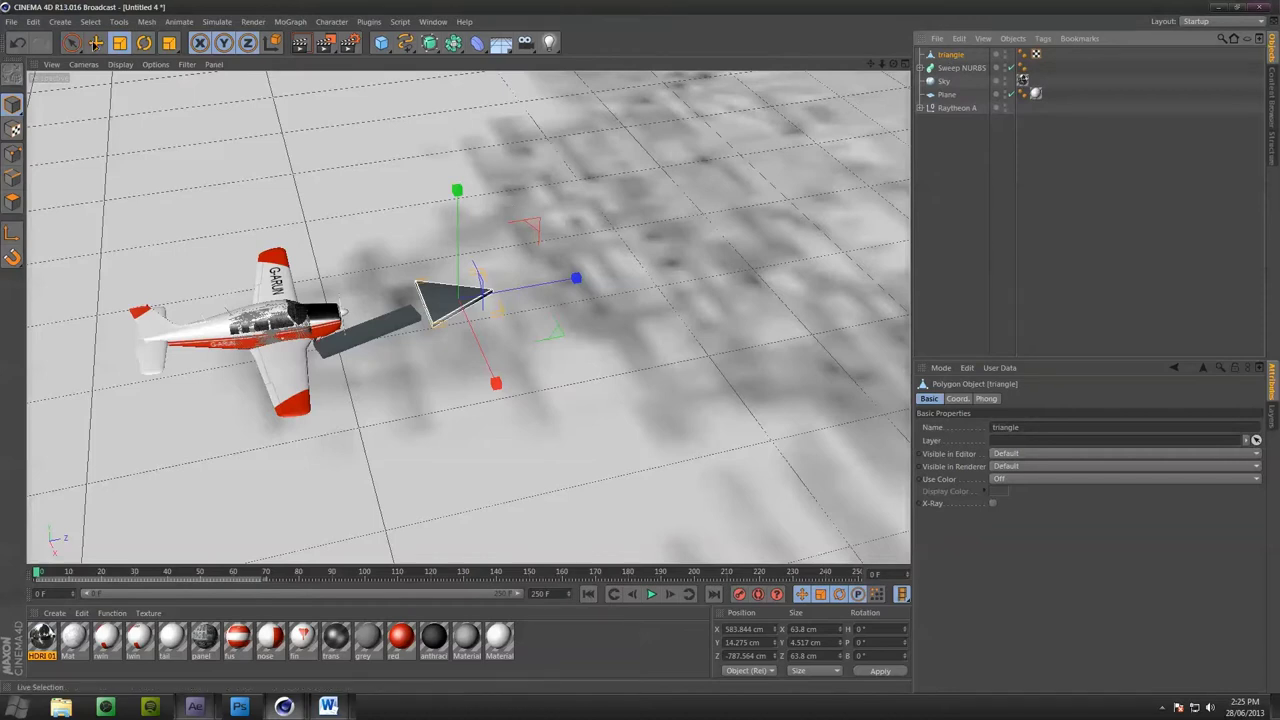
Rotate the triangle's heading to about 14.2° so that it points along the swept strip
click(144, 42)
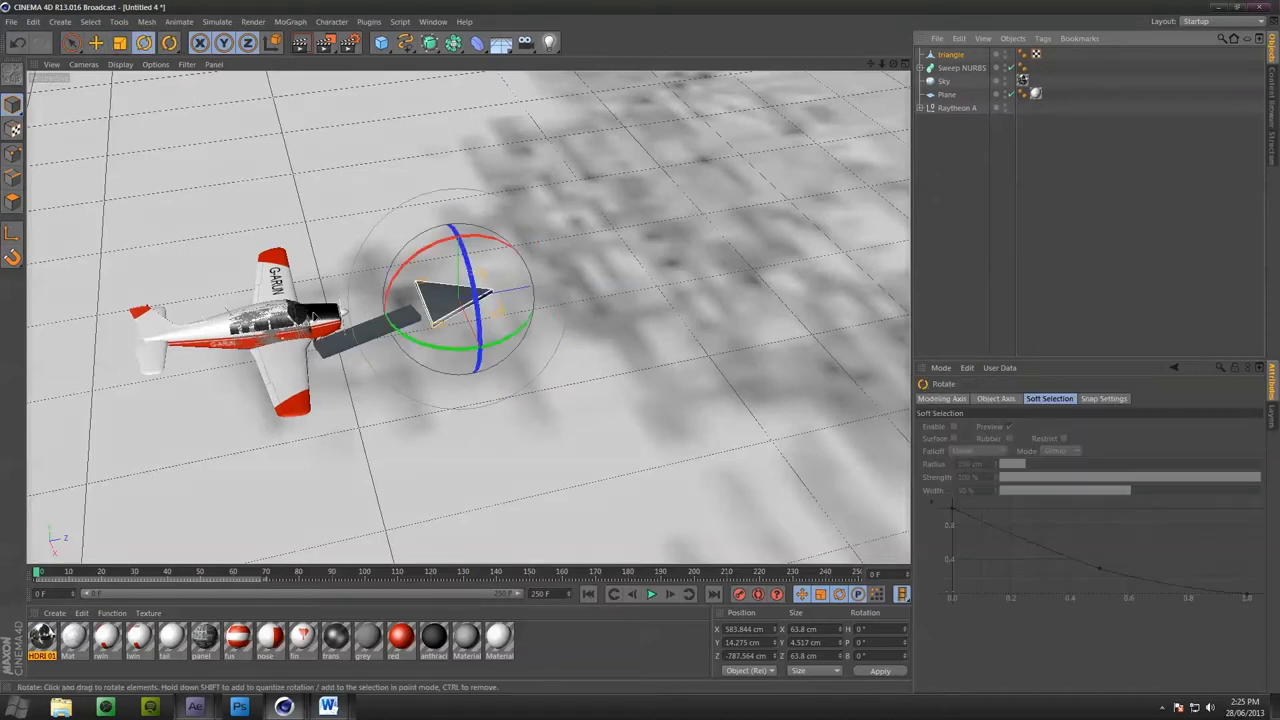
alt+drag(324, 335, 489, 449)
alt+right_drag(377, 354, 429, 196)
alt+middle_drag(402, 198, 486, 373)
mouse_move(469, 289)
mouse_down()
mouse_move(500, 280)
mouse_move(465, 286)
mouse_move(475, 283)
mouse_up()
key(ctrl+z)
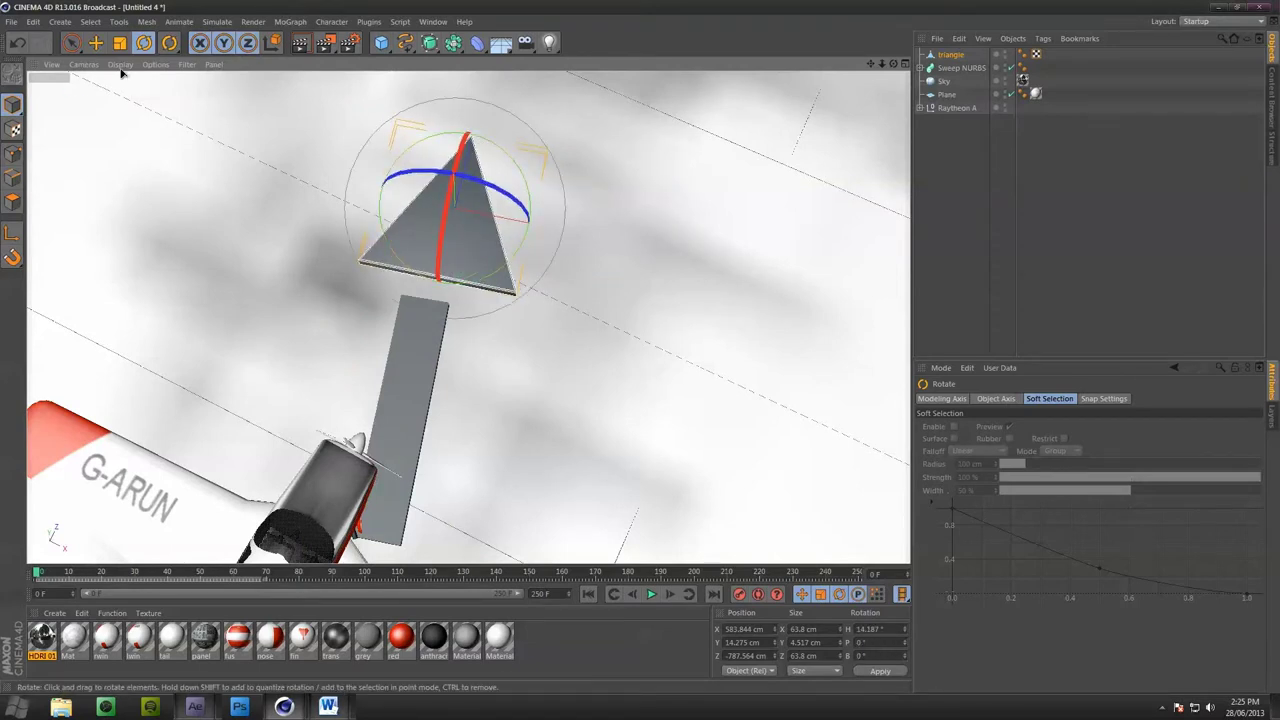
Move the triangle back against the strip's end and refine its heading to about 15°
key(e)
drag(546, 162, 523, 209)
key(r)
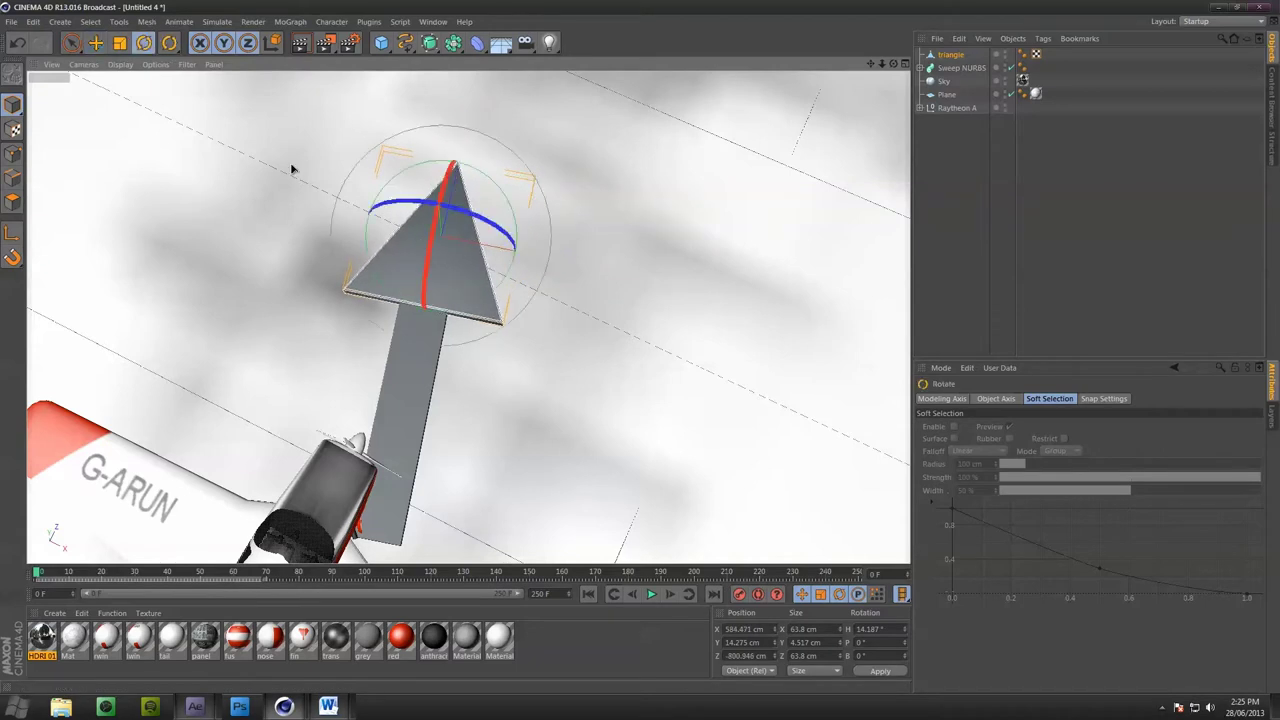
drag(472, 310, 455, 275)
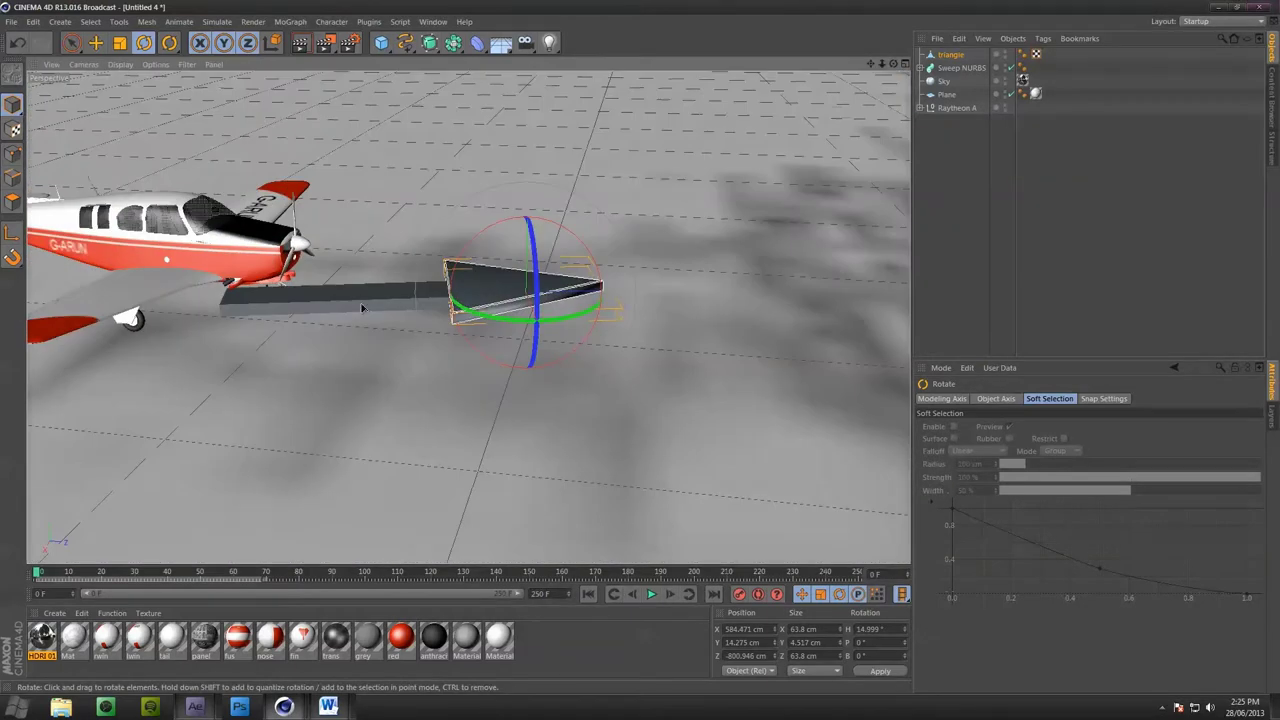
Thicken the triangle by scaling only its height to about 6.2 cm
click(467, 283)
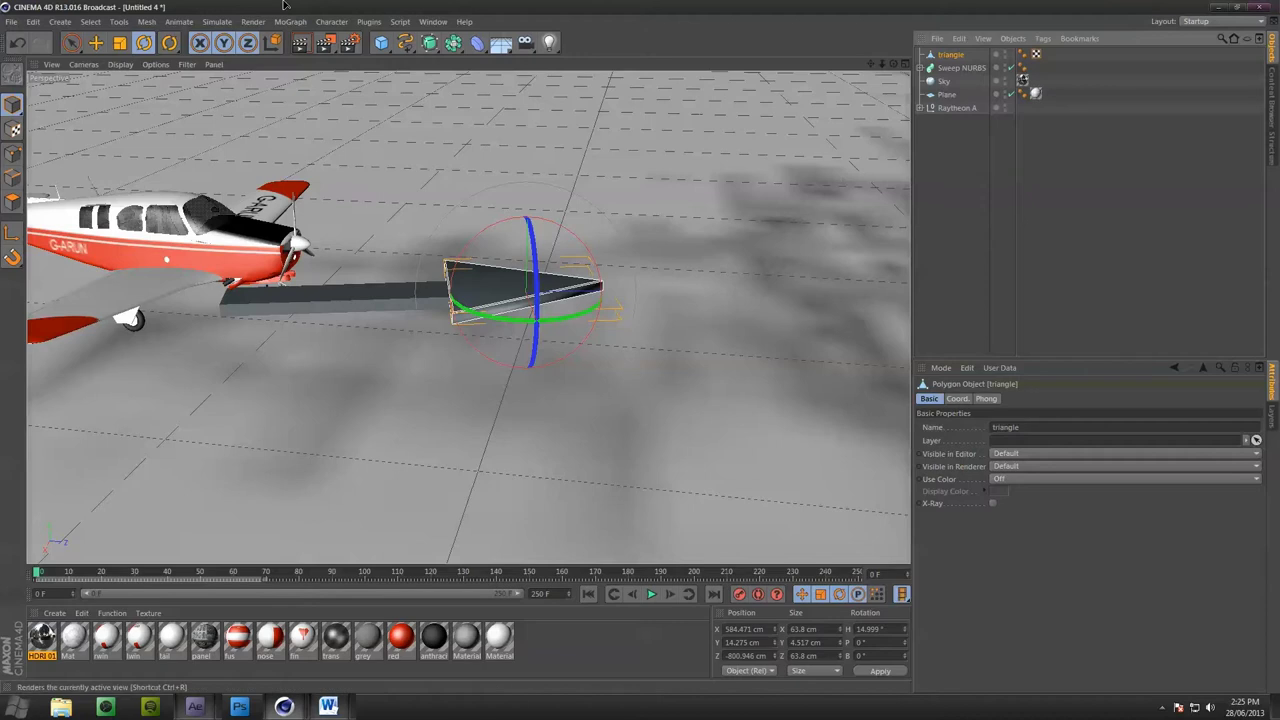
click(127, 45)
drag(529, 165, 530, 100)
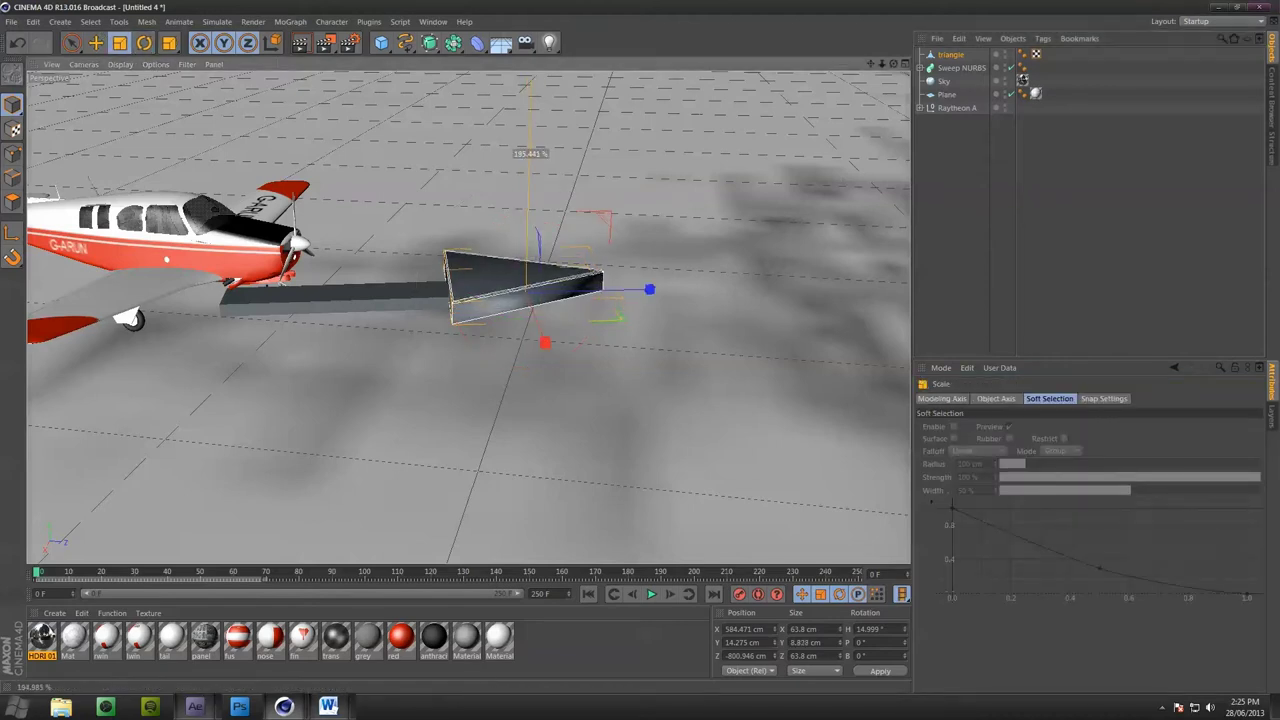
drag(547, 56, 551, 123)
scroll(488, 319, down, 1)
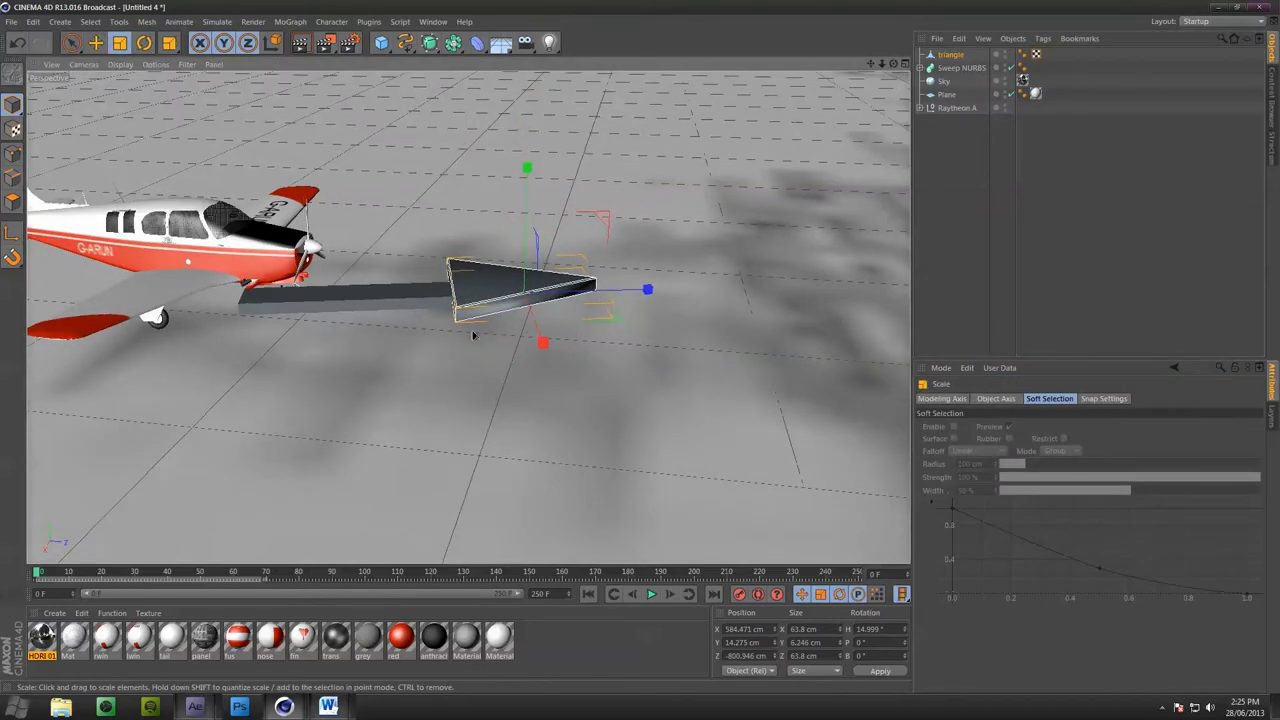
Lower the triangle to a Y position of about 11 cm to line it up vertically with the strip
alt+drag(474, 335, 481, 230)
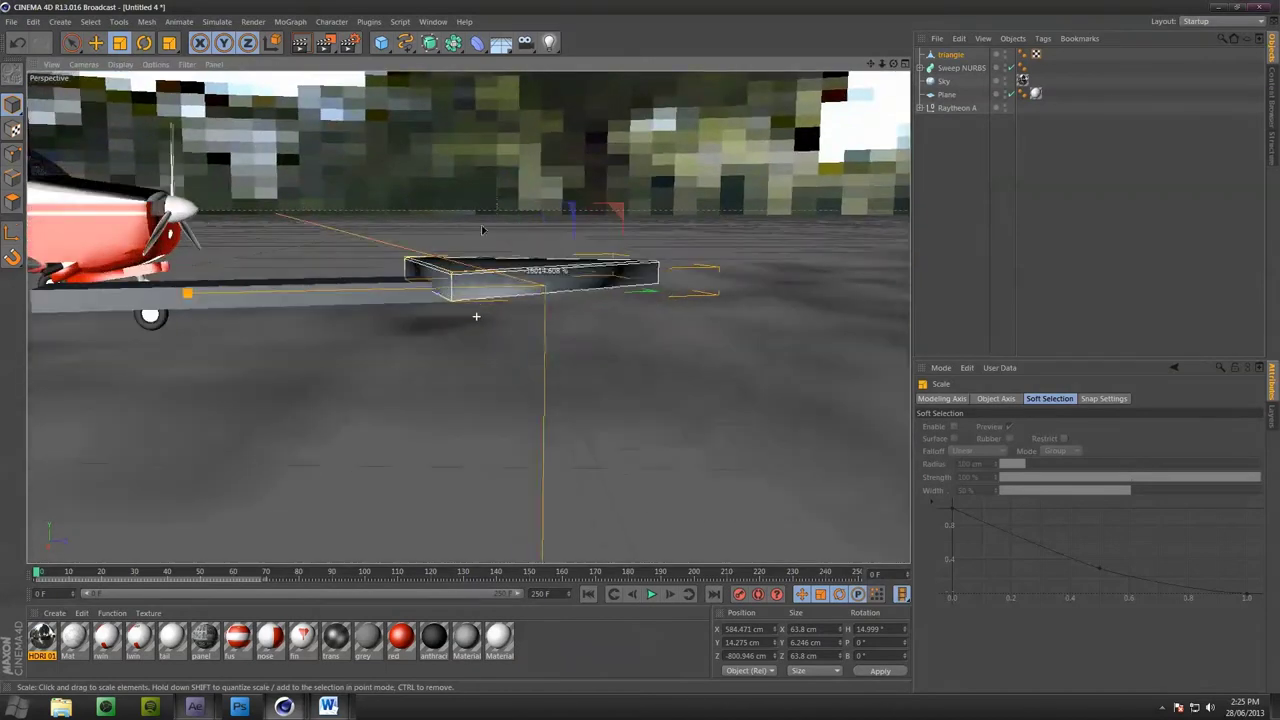
click(95, 42)
click(95, 42)
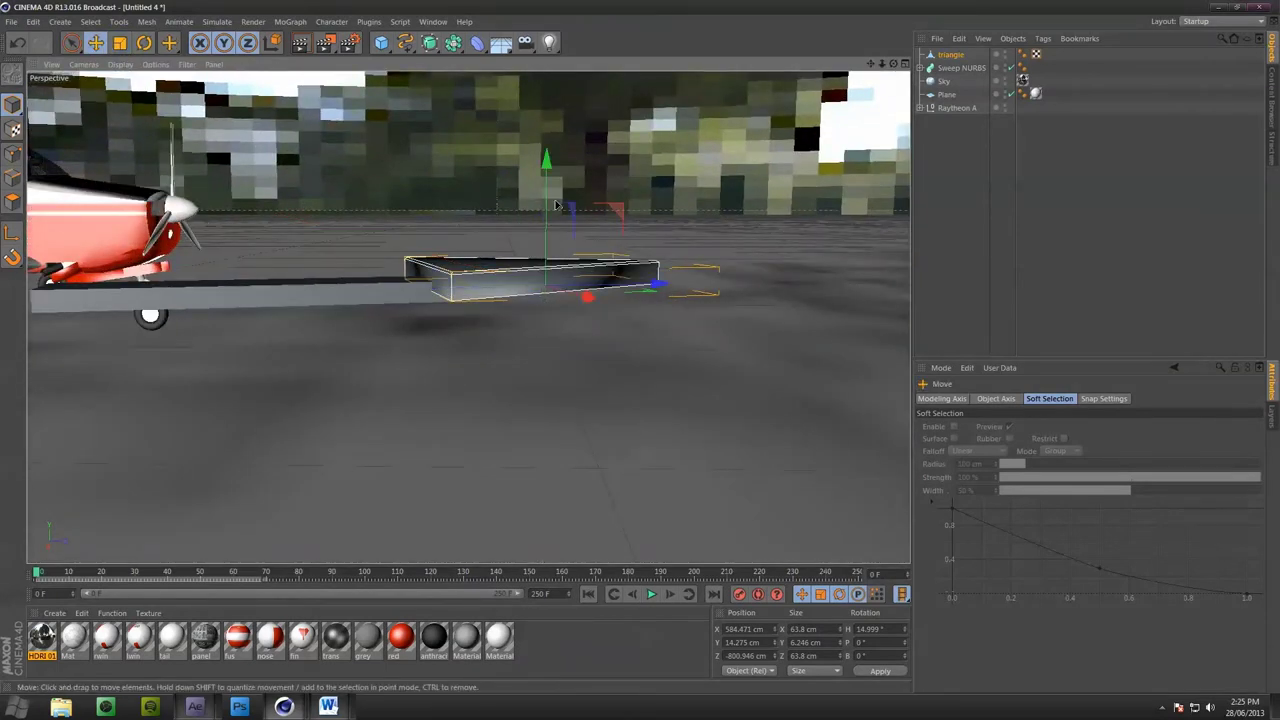
drag(546, 207, 467, 368)
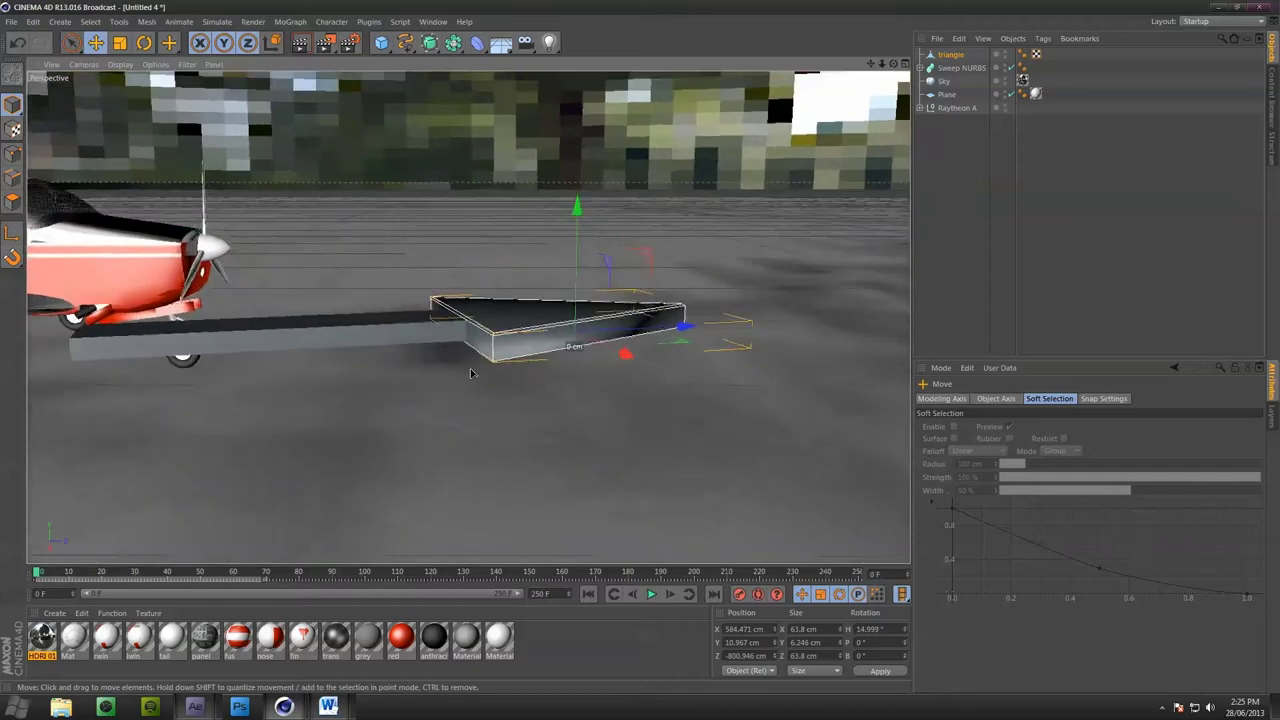
Examine the arrowhead's fit on the strip and its size beside the aircraft from several angles and distances
alt+right_drag(469, 364, 467, 164)
alt+drag(467, 164, 526, 180)
alt+right_drag(568, 166, 543, 520)
alt+middle_drag(476, 190, 499, 337)
alt+drag(486, 289, 622, 277)
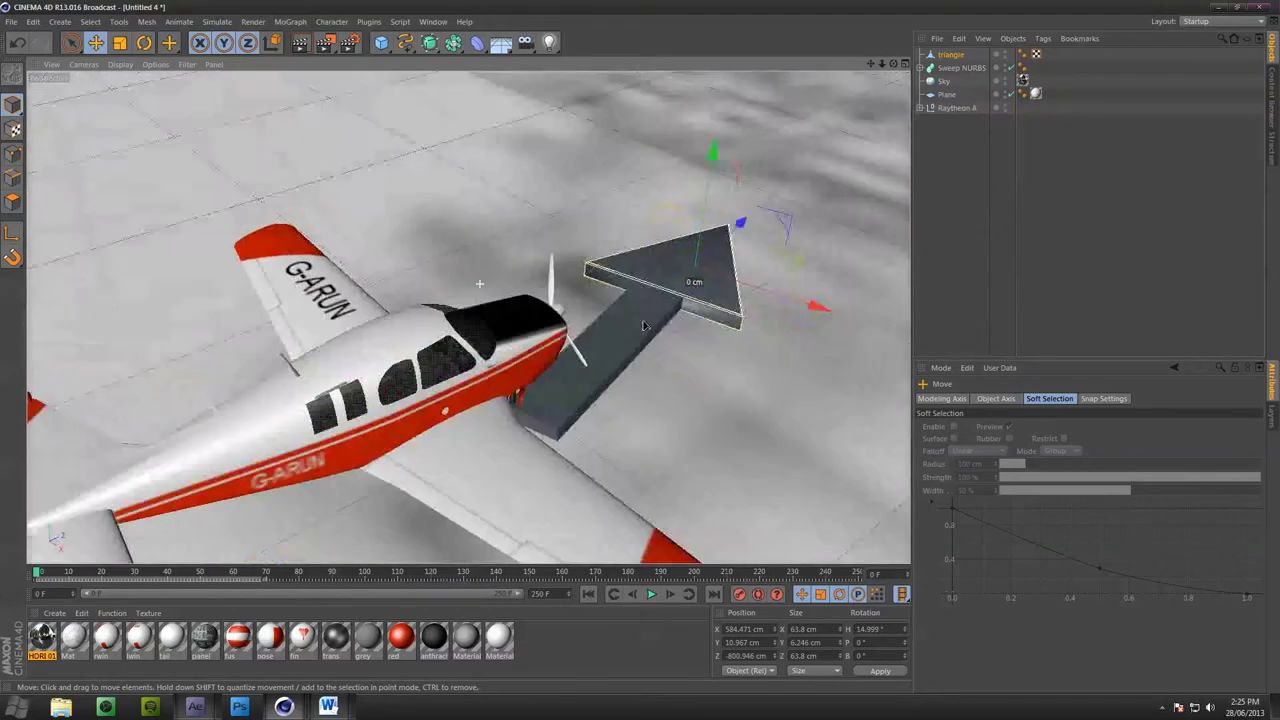
alt+right_drag(640, 320, 560, 459)
alt+middle_drag(650, 309, 330, 355)
alt+right_drag(382, 271, 386, 335)
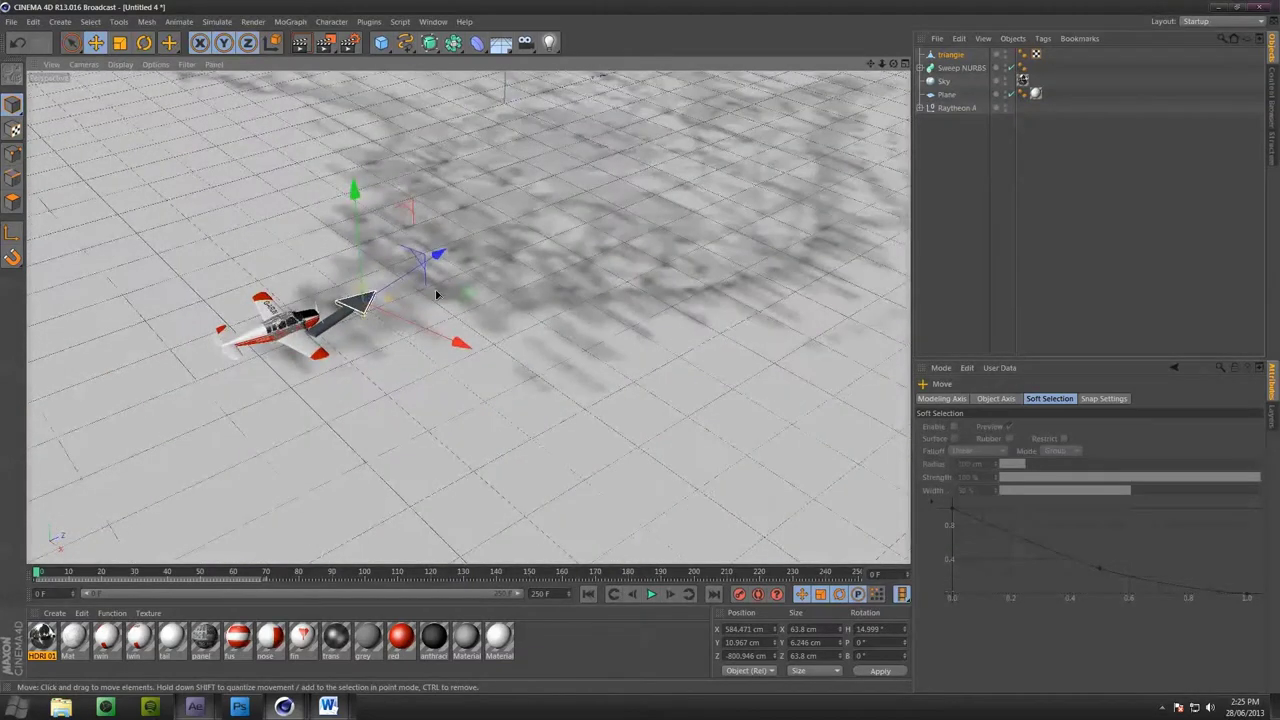
Copy the Sweep NURBS's spline as a separate top-level object and place it between the plane and Raytheon A in the object hierarchy
alt+middle_drag(458, 280, 550, 302)
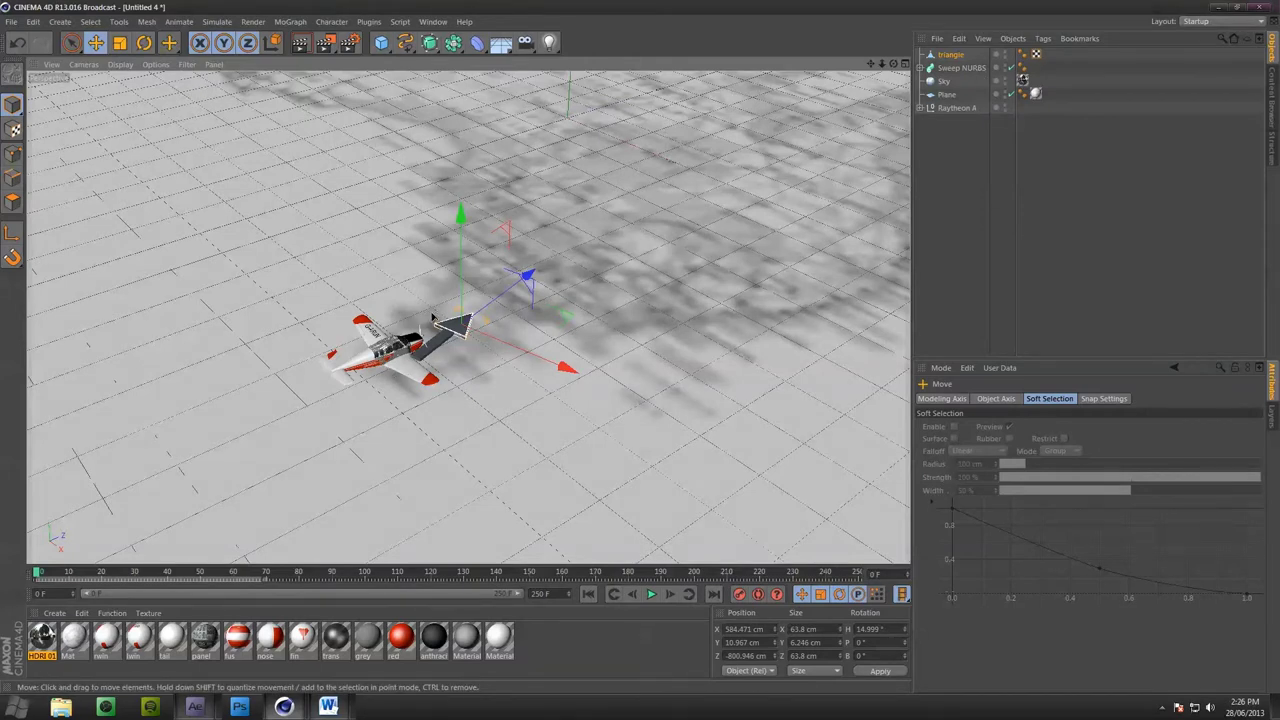
click(920, 67)
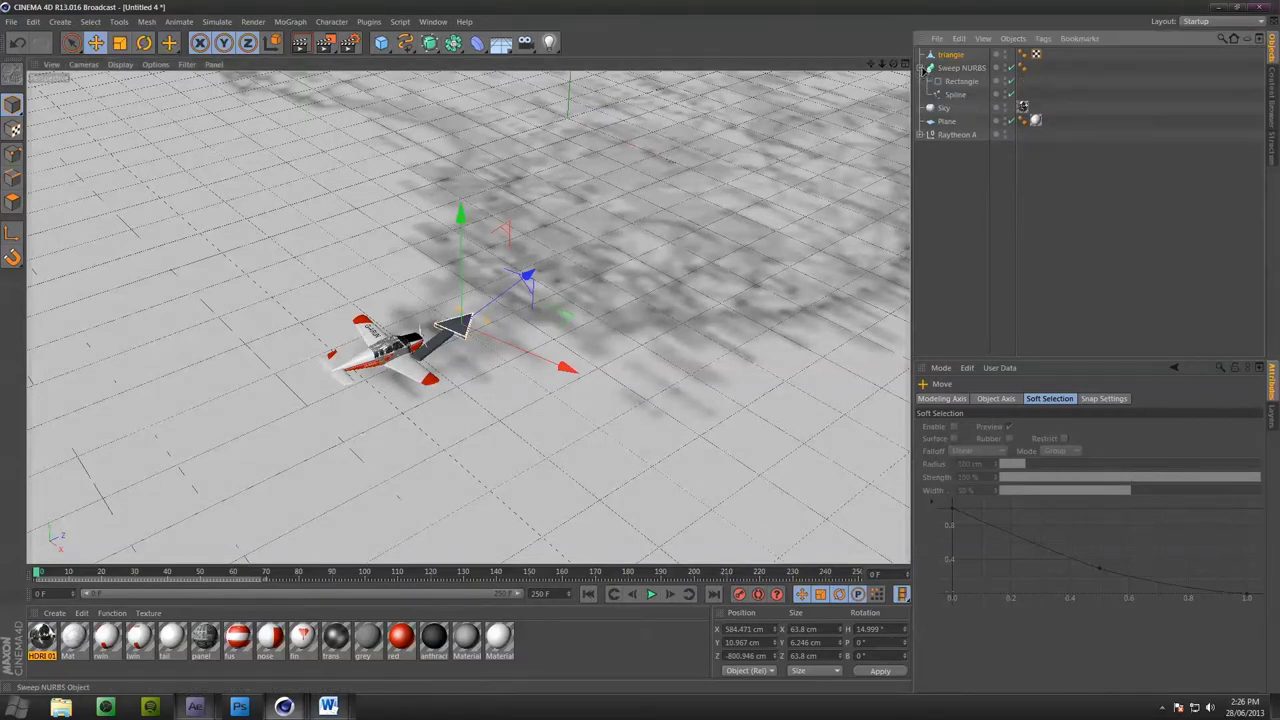
click(954, 95)
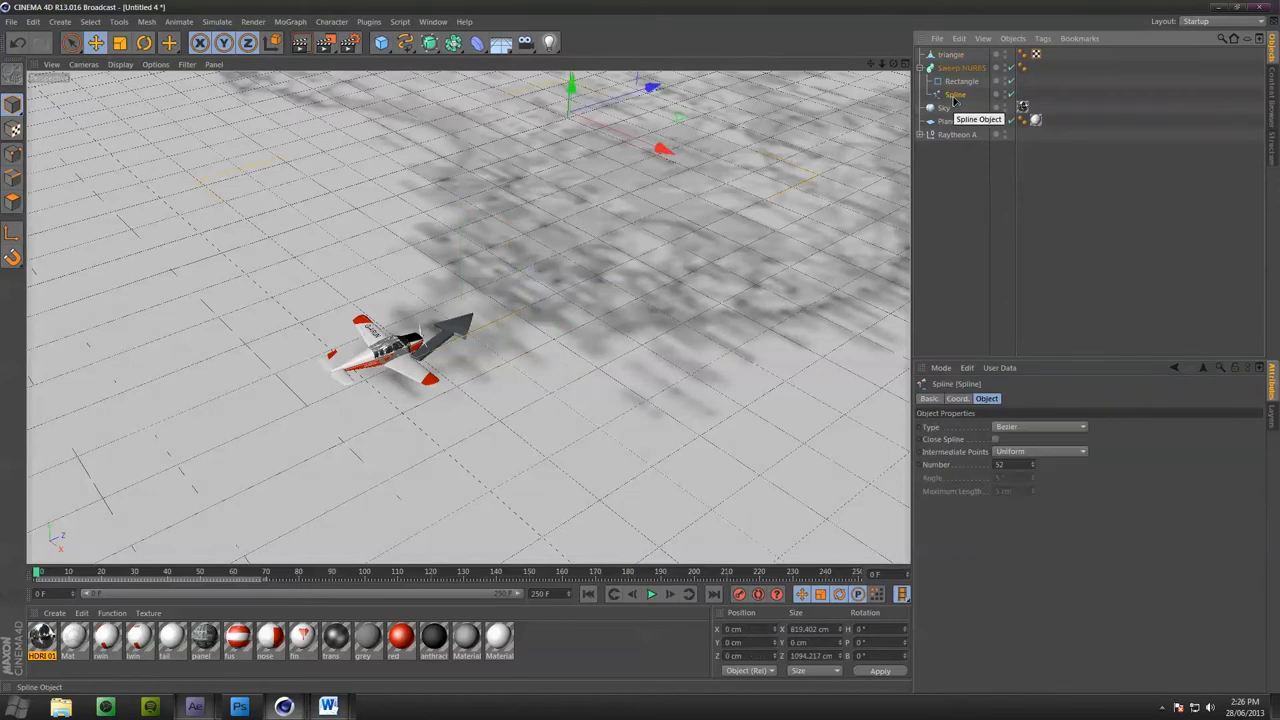
click(962, 198)
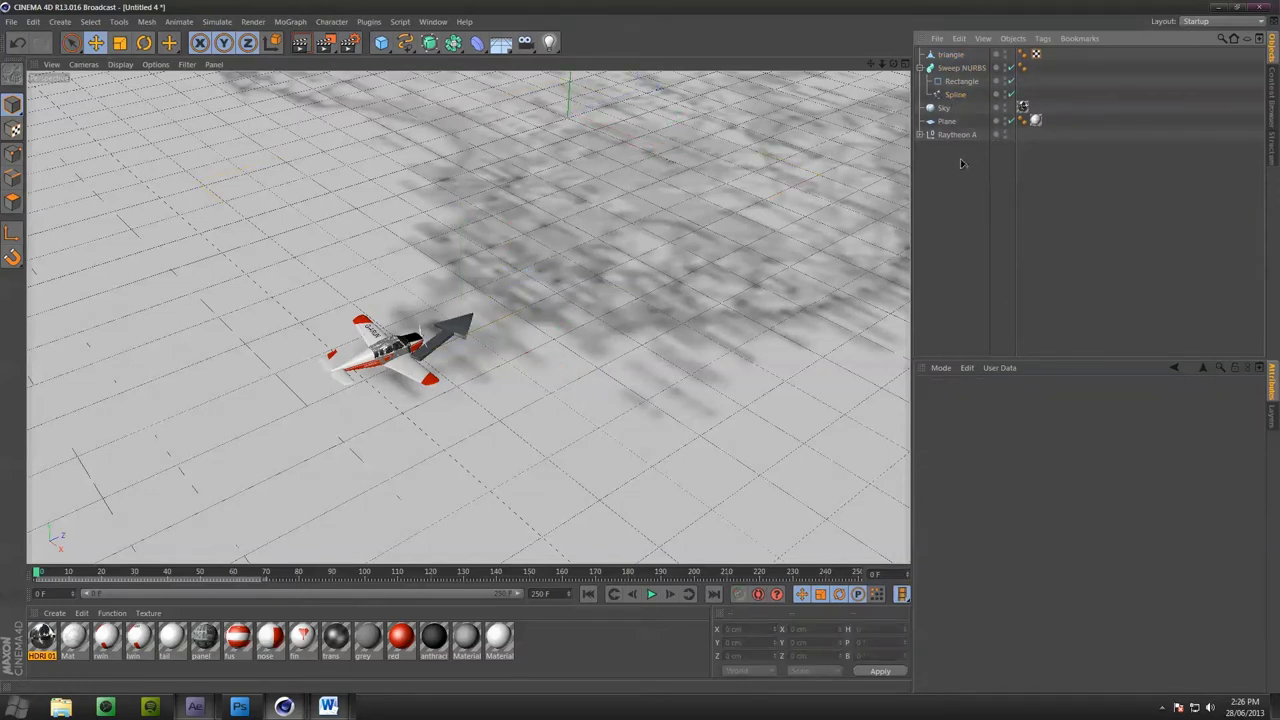
key(ctrl+v)
drag(949, 56, 952, 142)
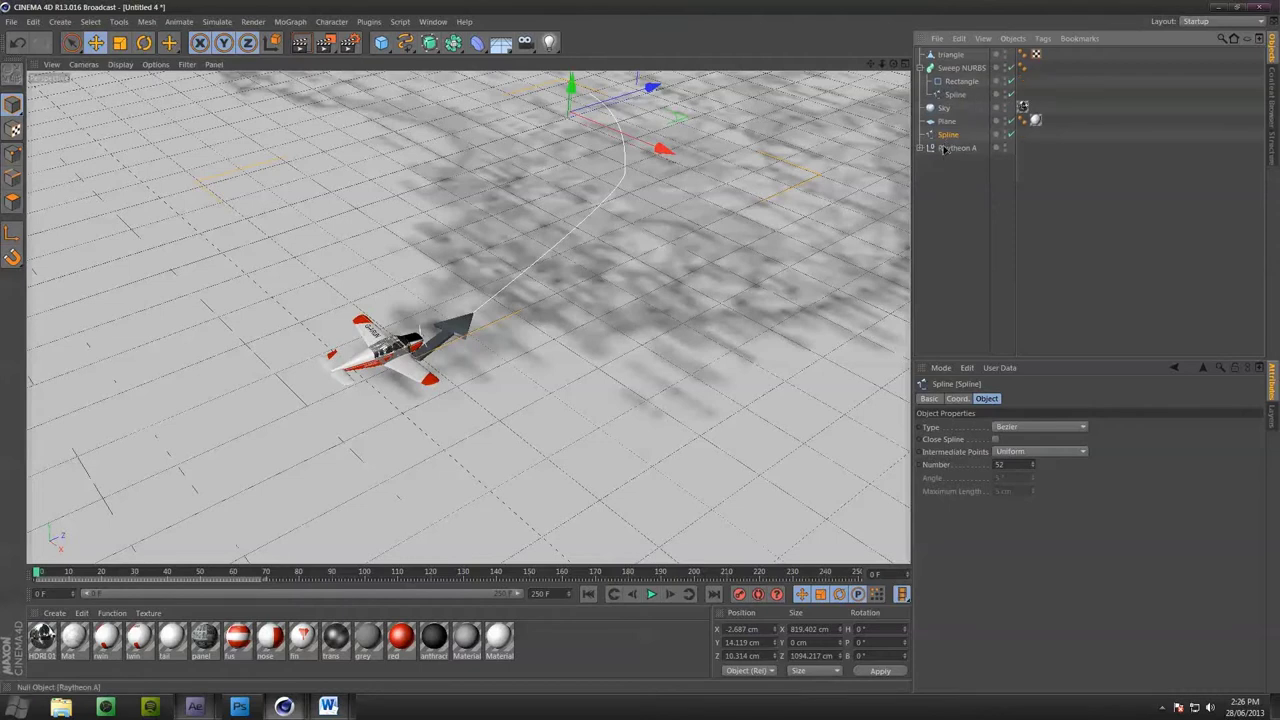
Rename the map plane object as floor
click(946, 121)
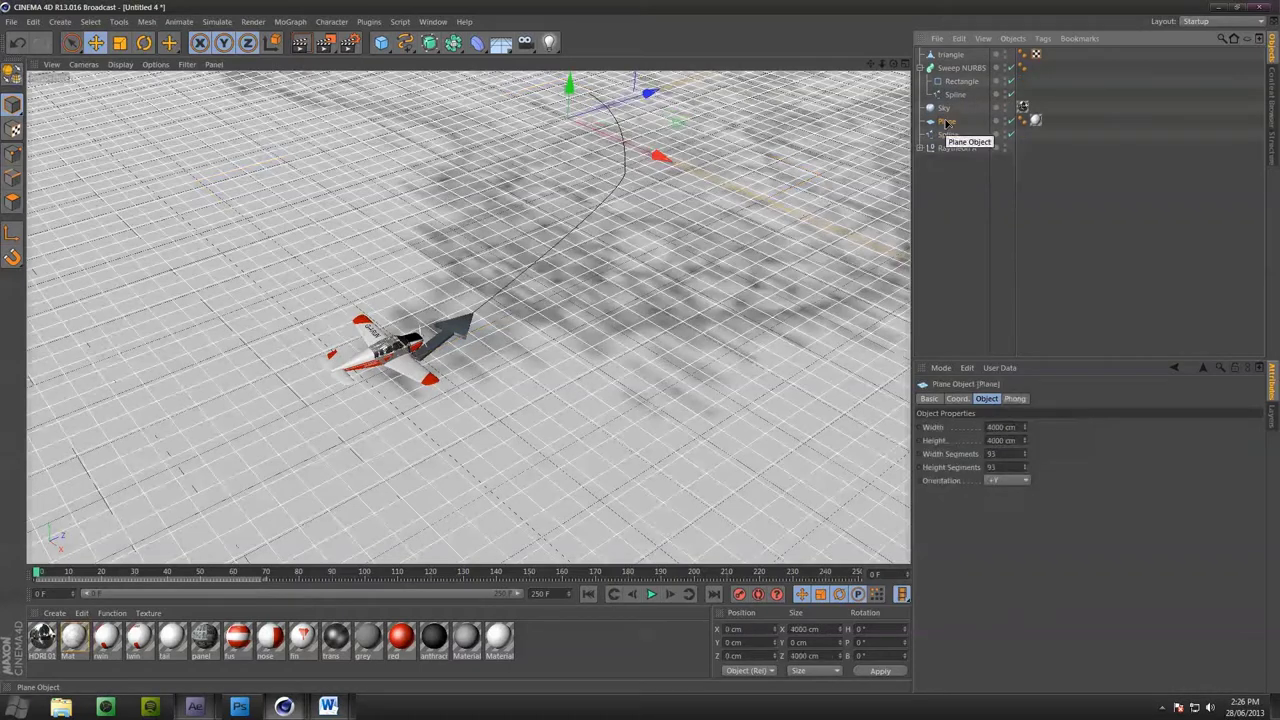
double_click(946, 121)
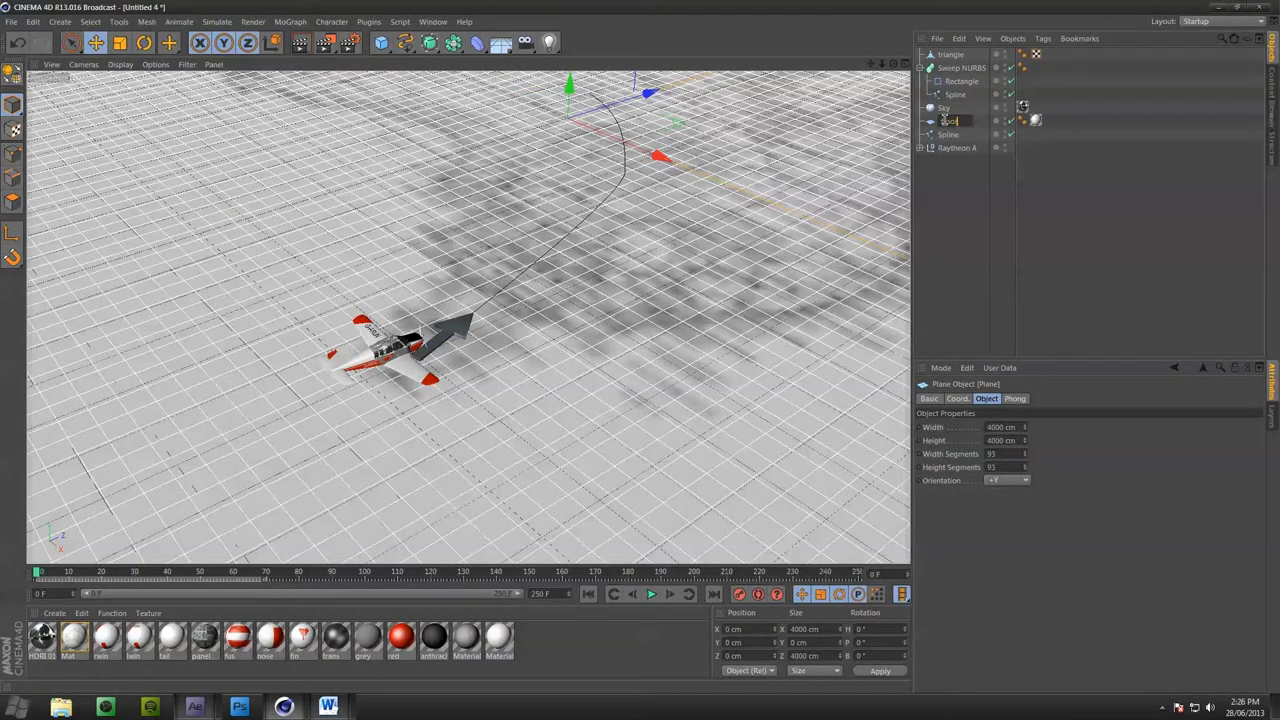
key(Return)
click(942, 178)
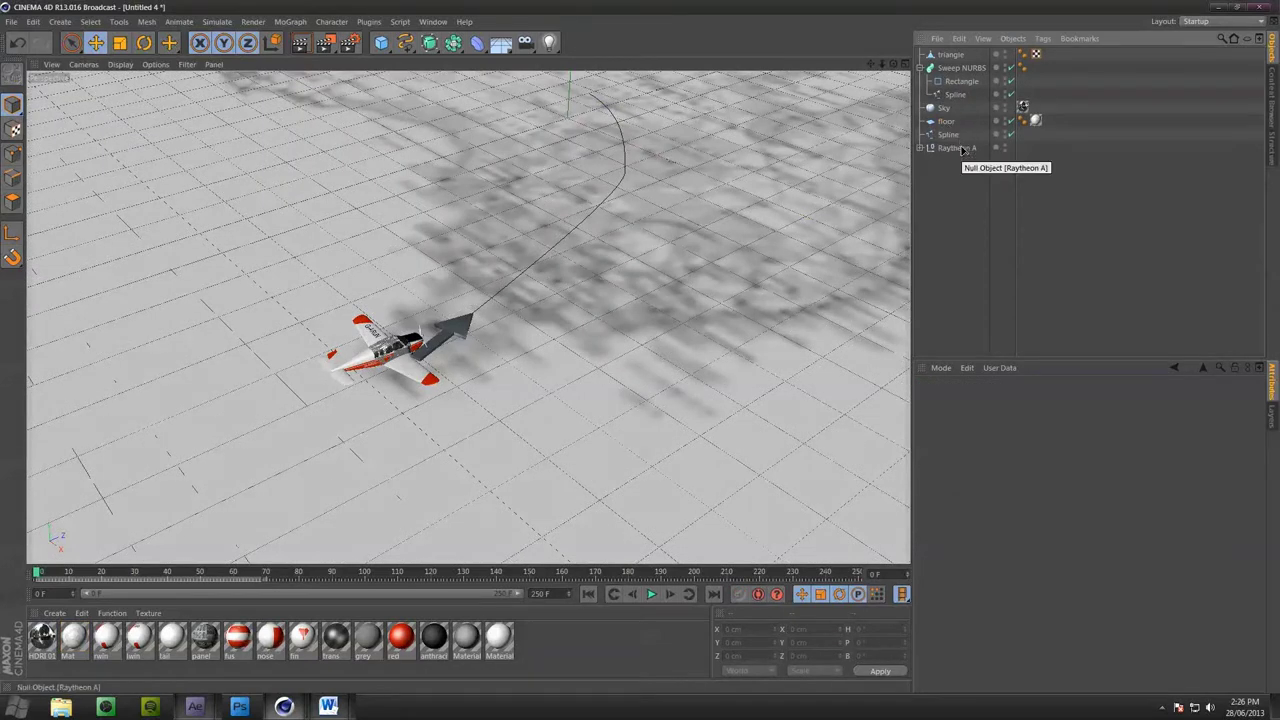
Add an Align to Spline tag to Raytheon A and assign the copied standalone spline as its spline path
click(948, 135)
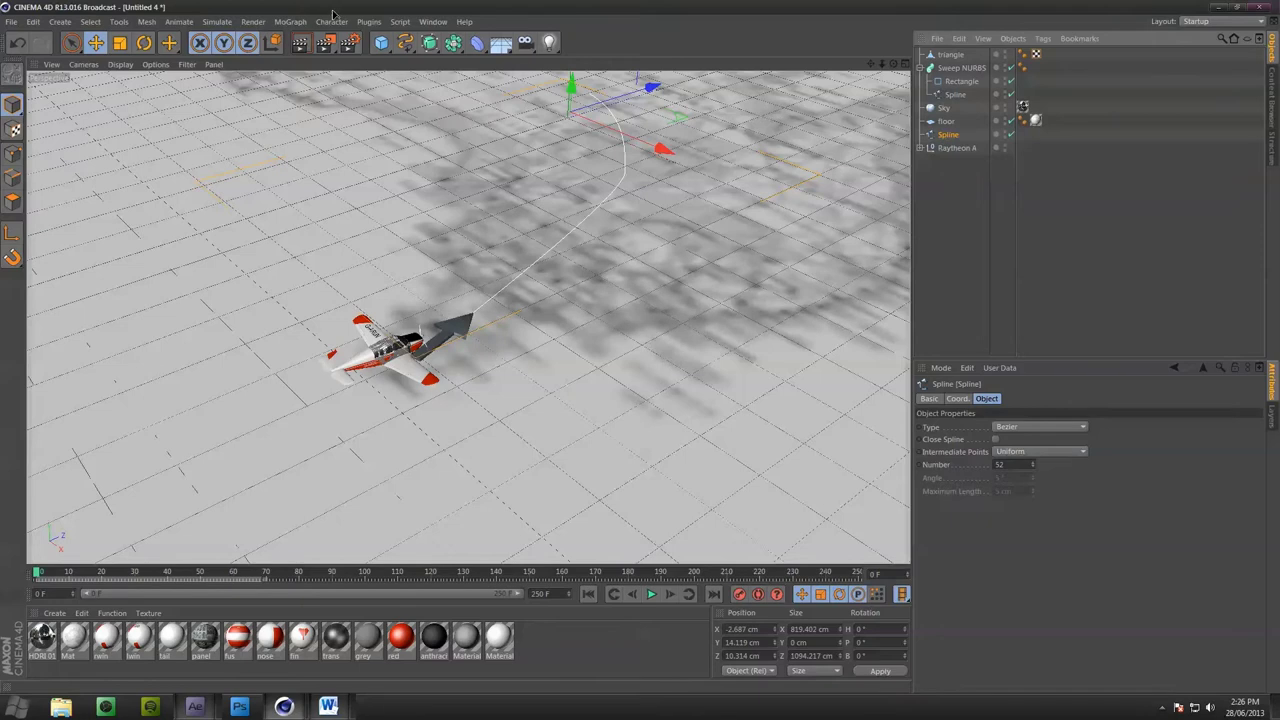
click(955, 148)
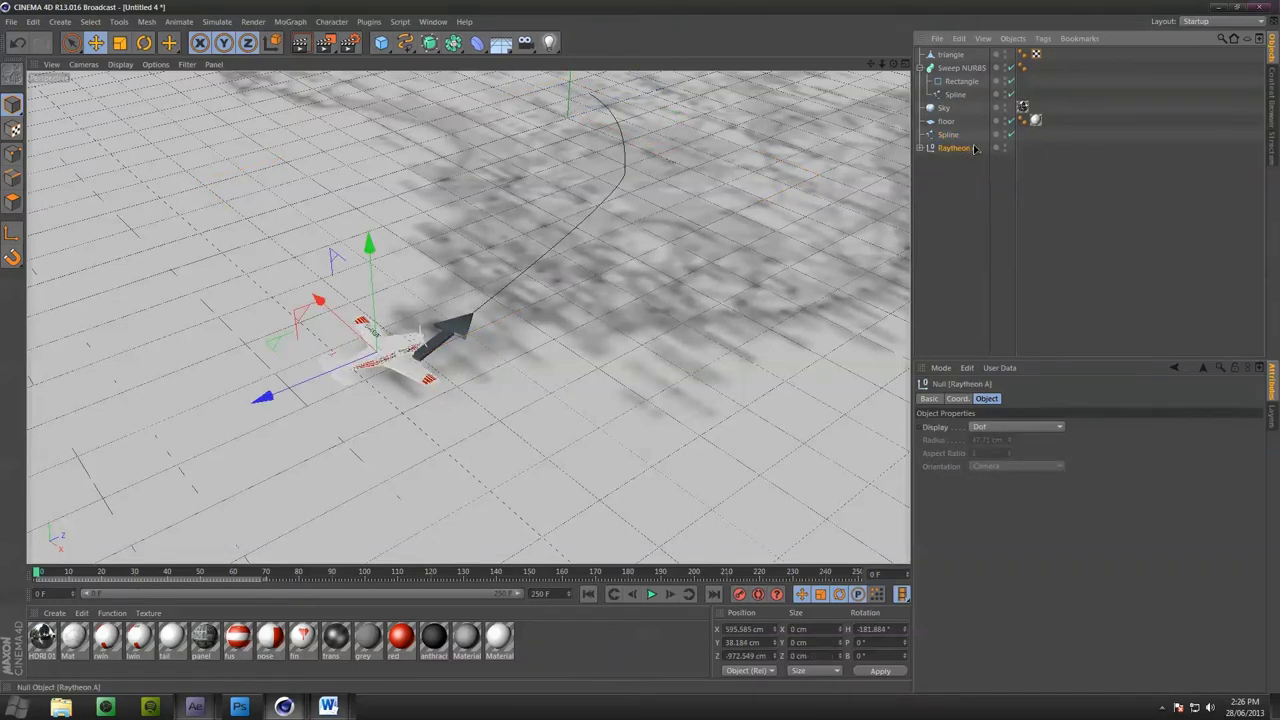
right_click(969, 151)
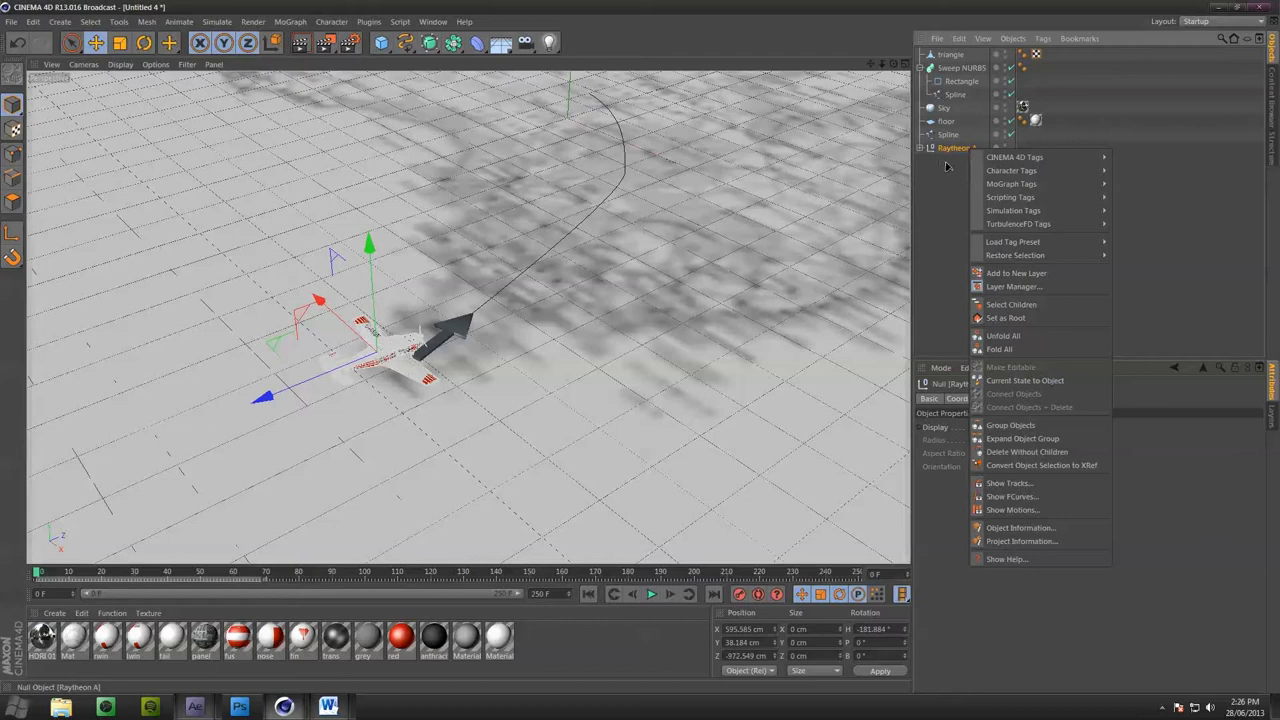
key(Escape)
right_click(955, 152)
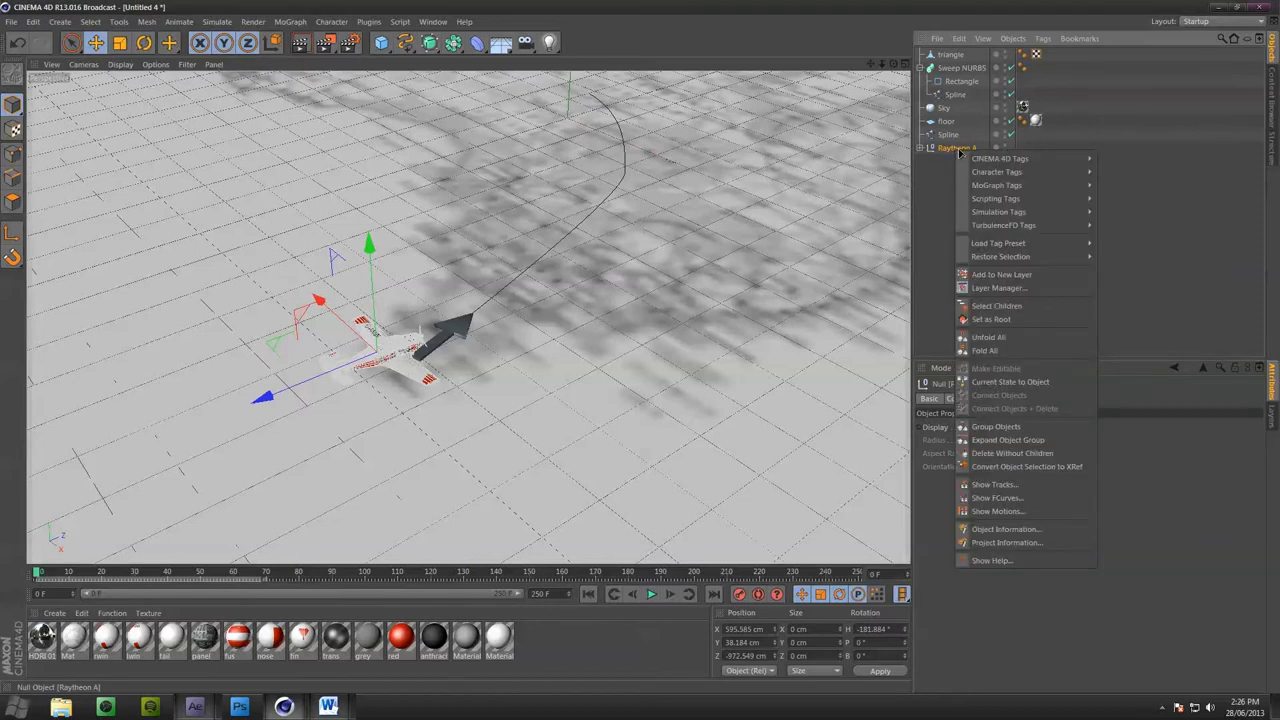
mouse_move(1033, 162)
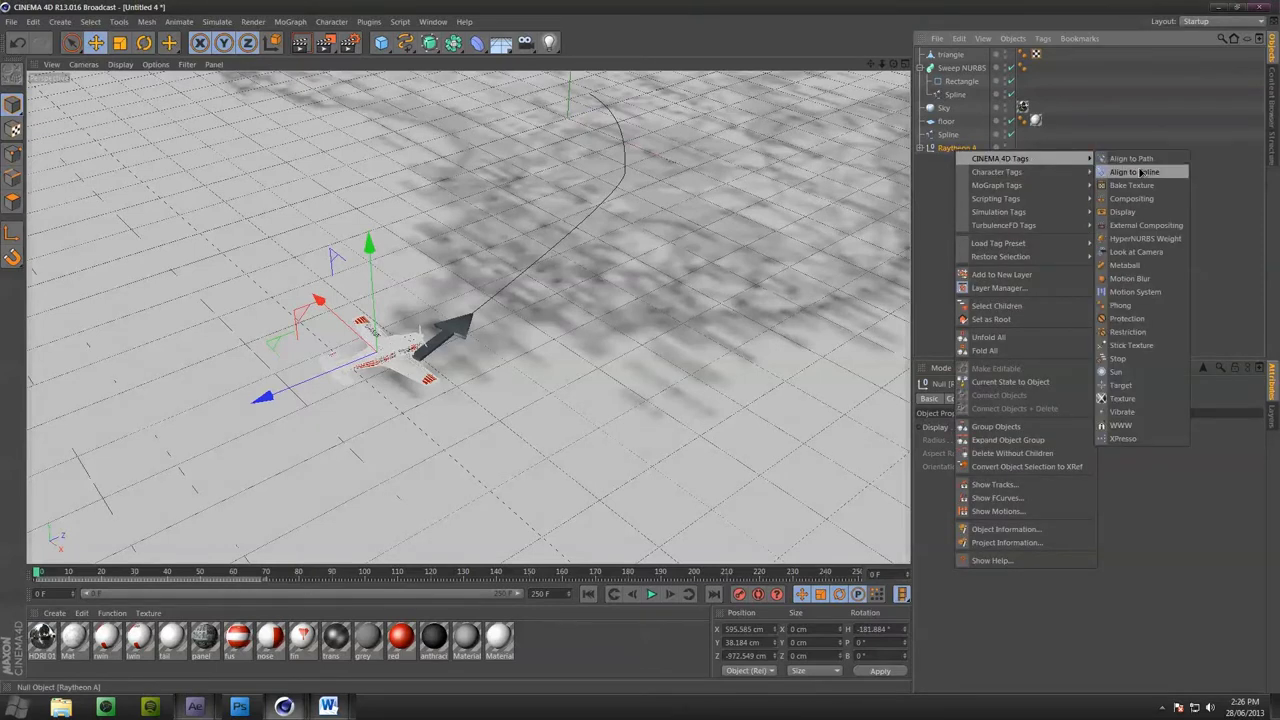
click(1134, 172)
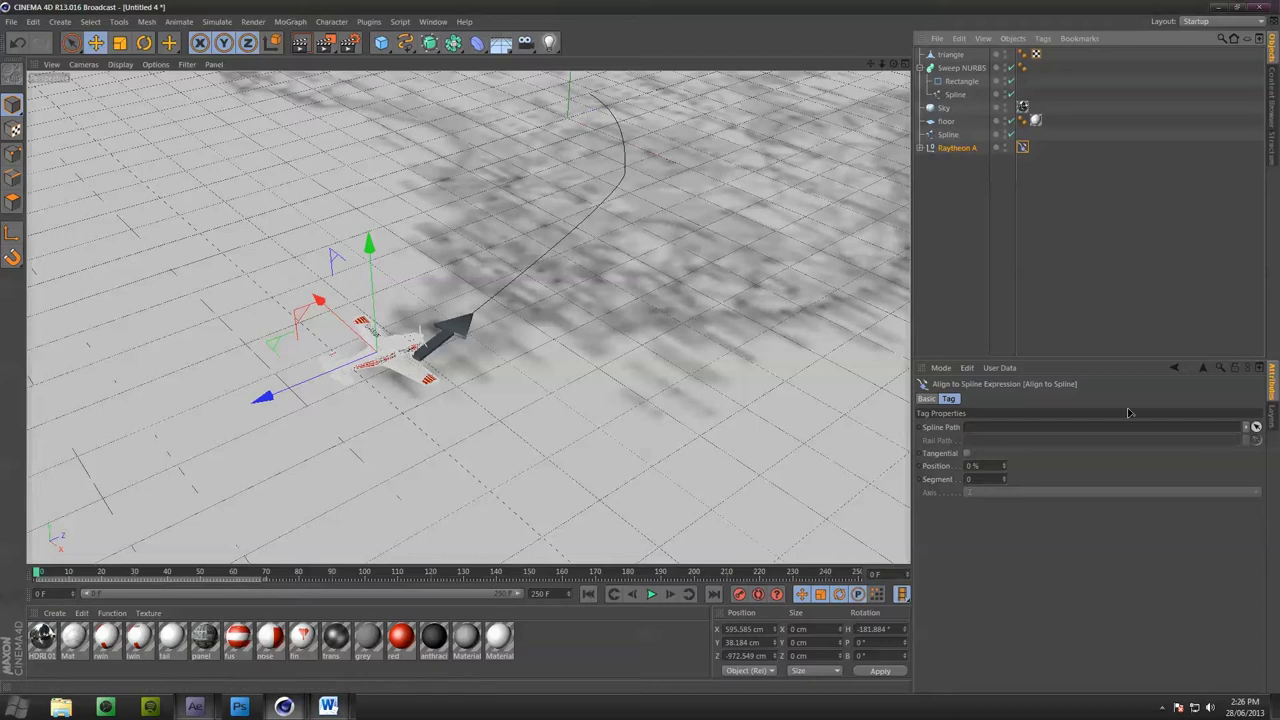
click(1256, 427)
click(948, 135)
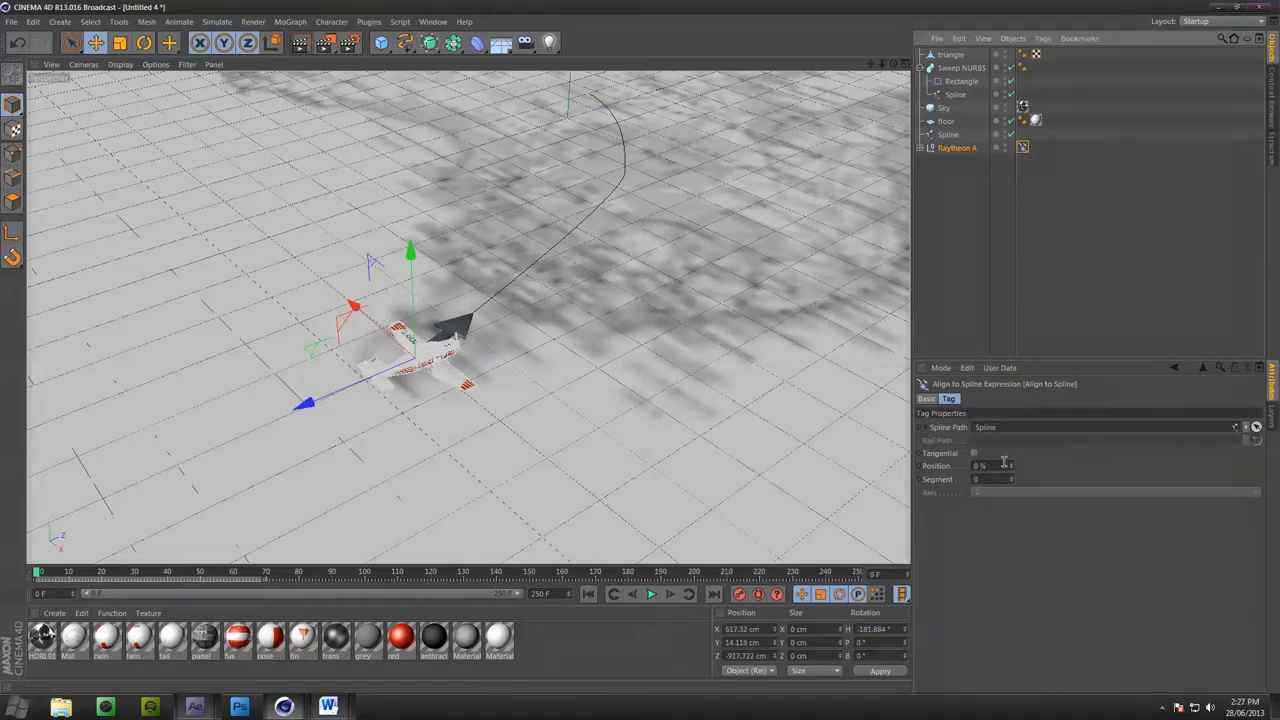
Try to lift the aircraft vertically on its own while it is aligned to the spline
mouse_move(1012, 470)
mouse_down()
mouse_move(1012, 390)
mouse_move(1012, 470)
mouse_up()
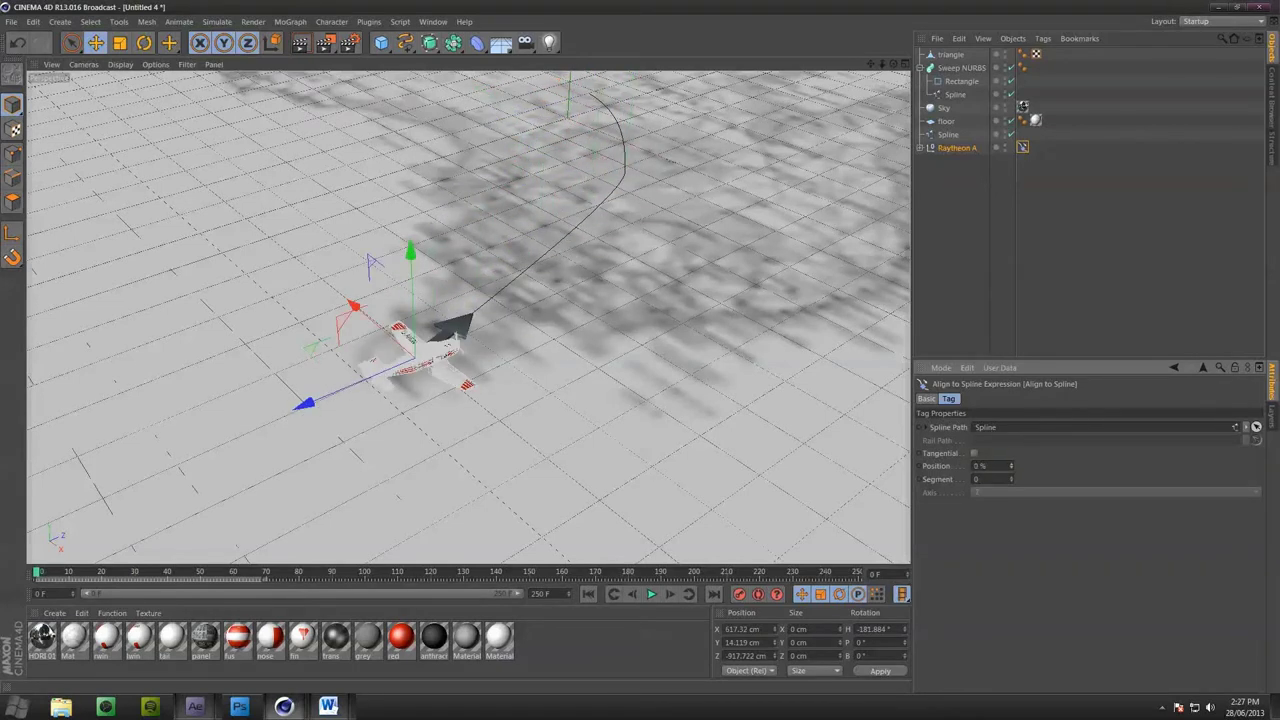
click(958, 171)
click(957, 148)
drag(411, 271, 412, 273)
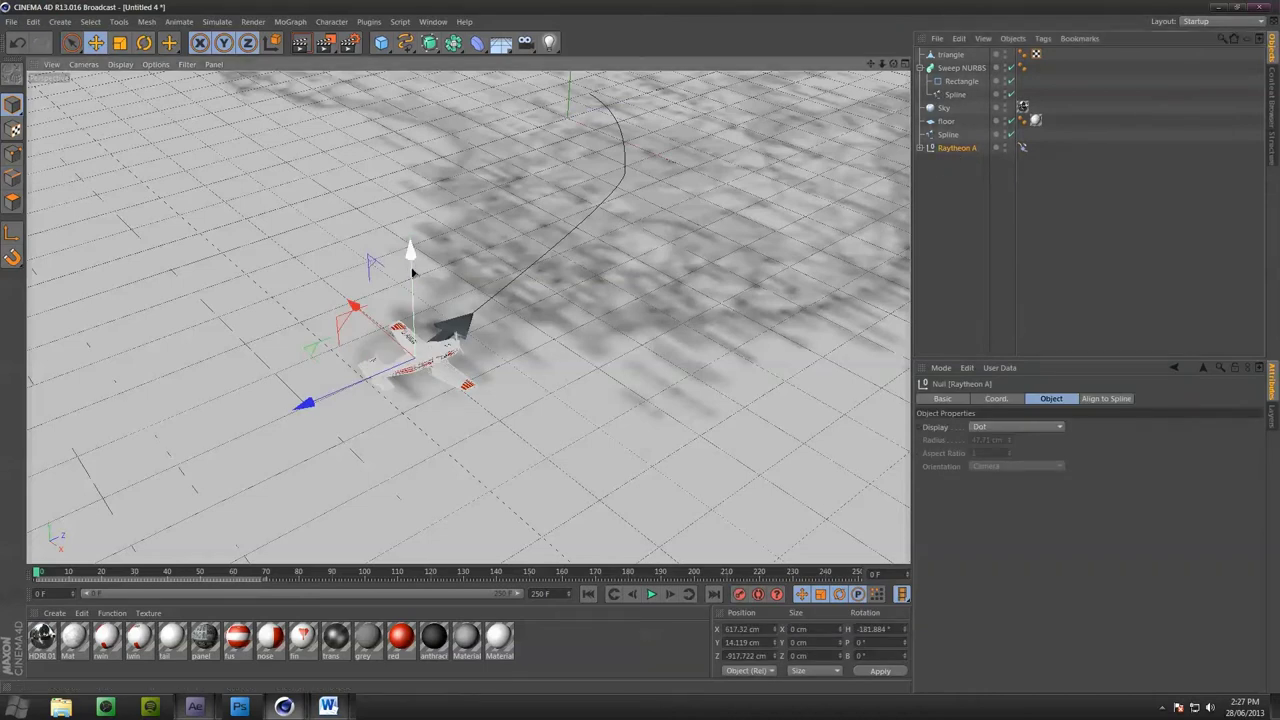
Raise the standalone flight-path spline to a Y position of about 79 cm so it carries the aircraft above the arrow
click(945, 134)
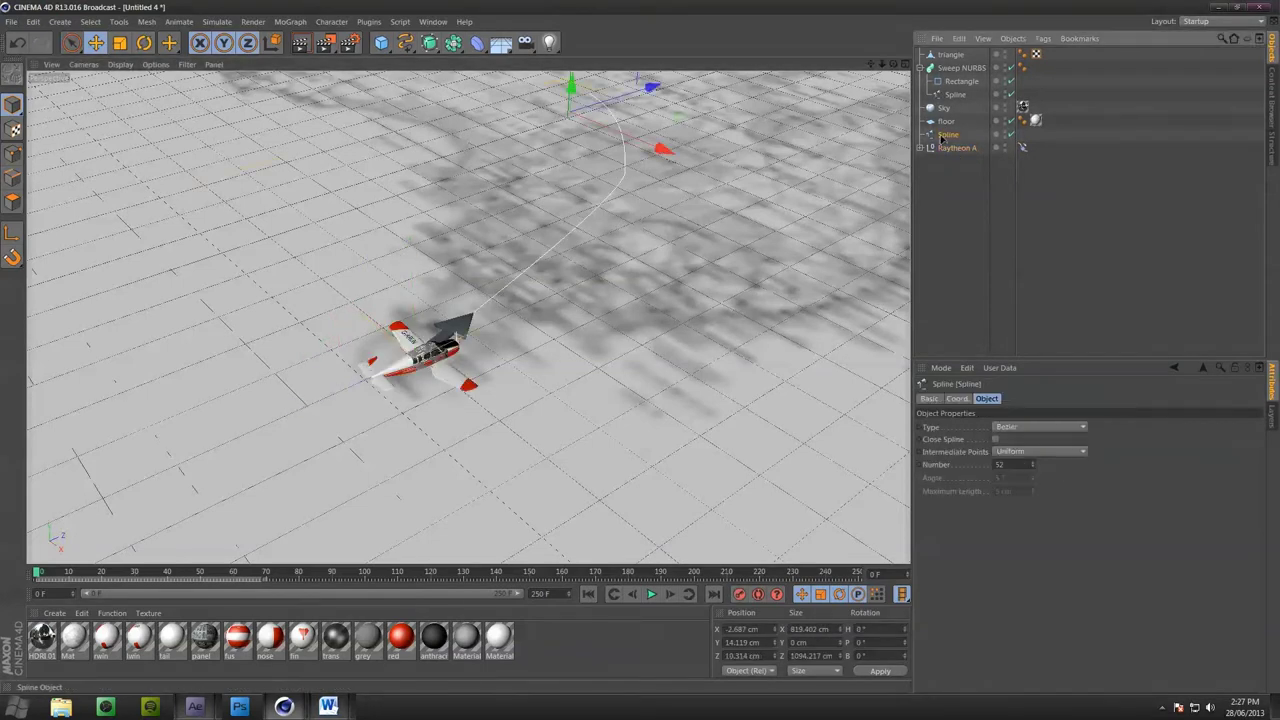
drag(574, 86, 574, 85)
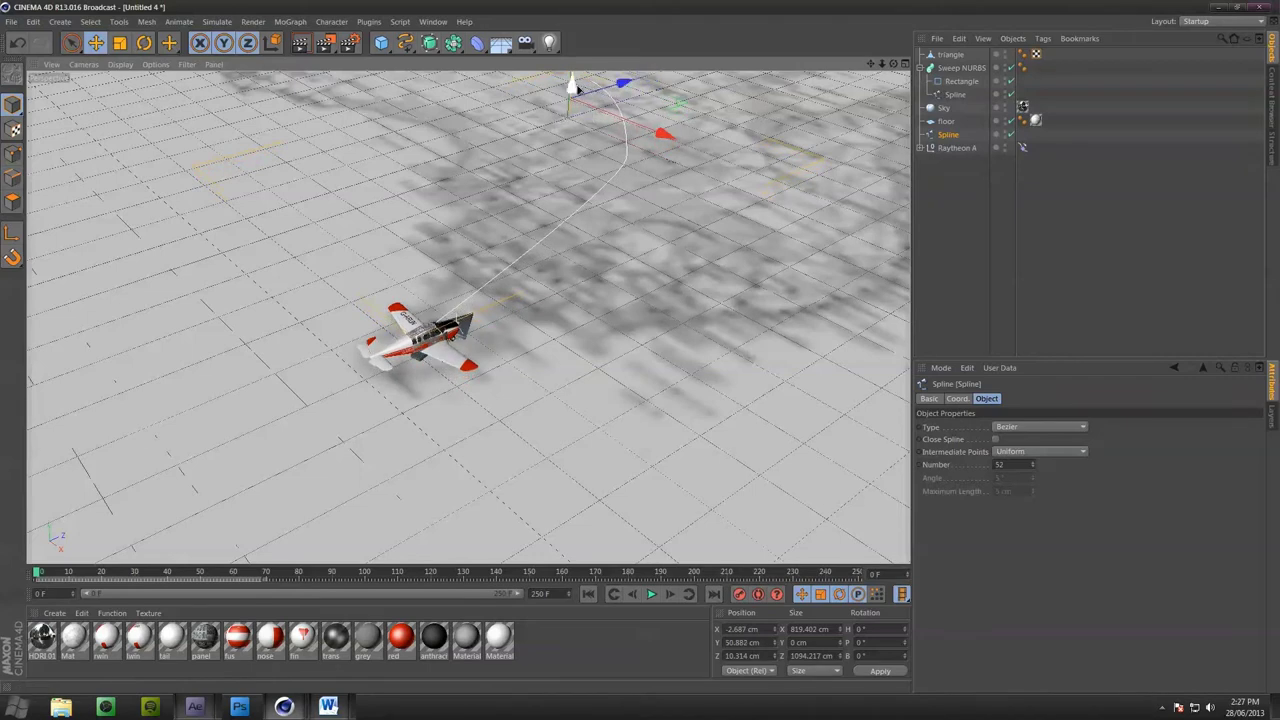
alt+drag(520, 257, 425, 180)
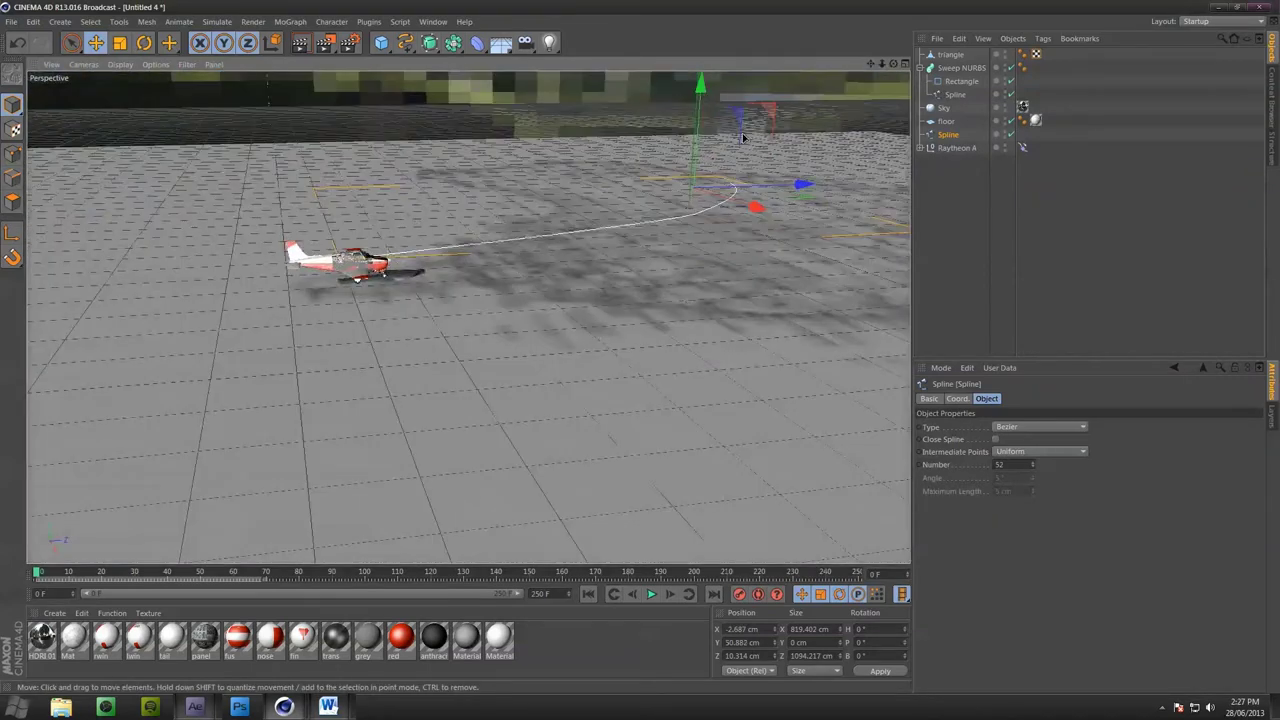
drag(696, 128, 693, 118)
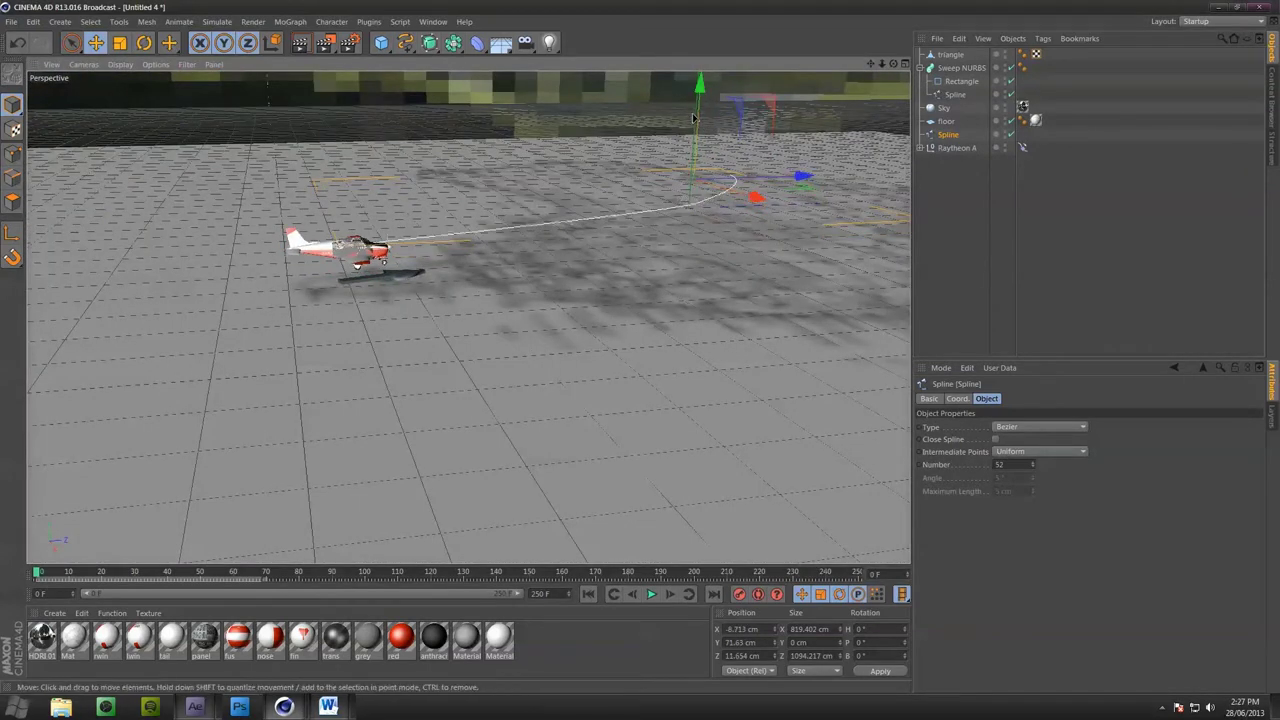
key(ctrl+z)
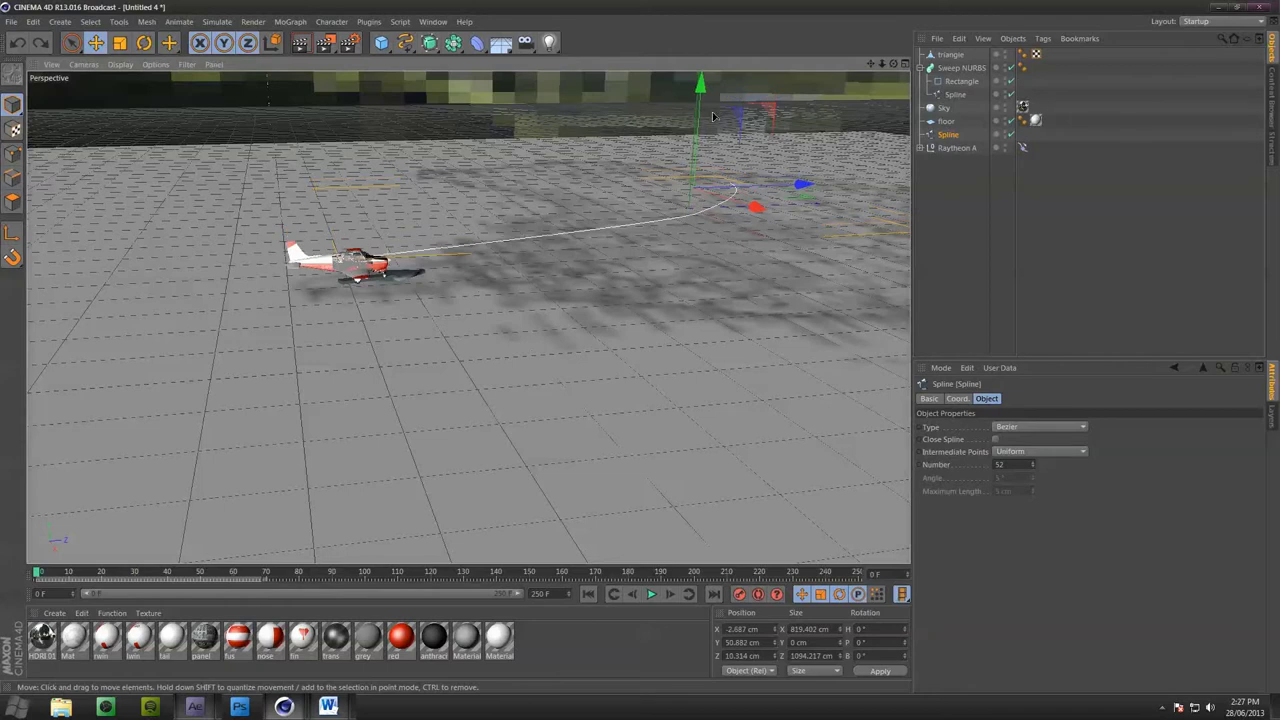
drag(700, 131, 699, 123)
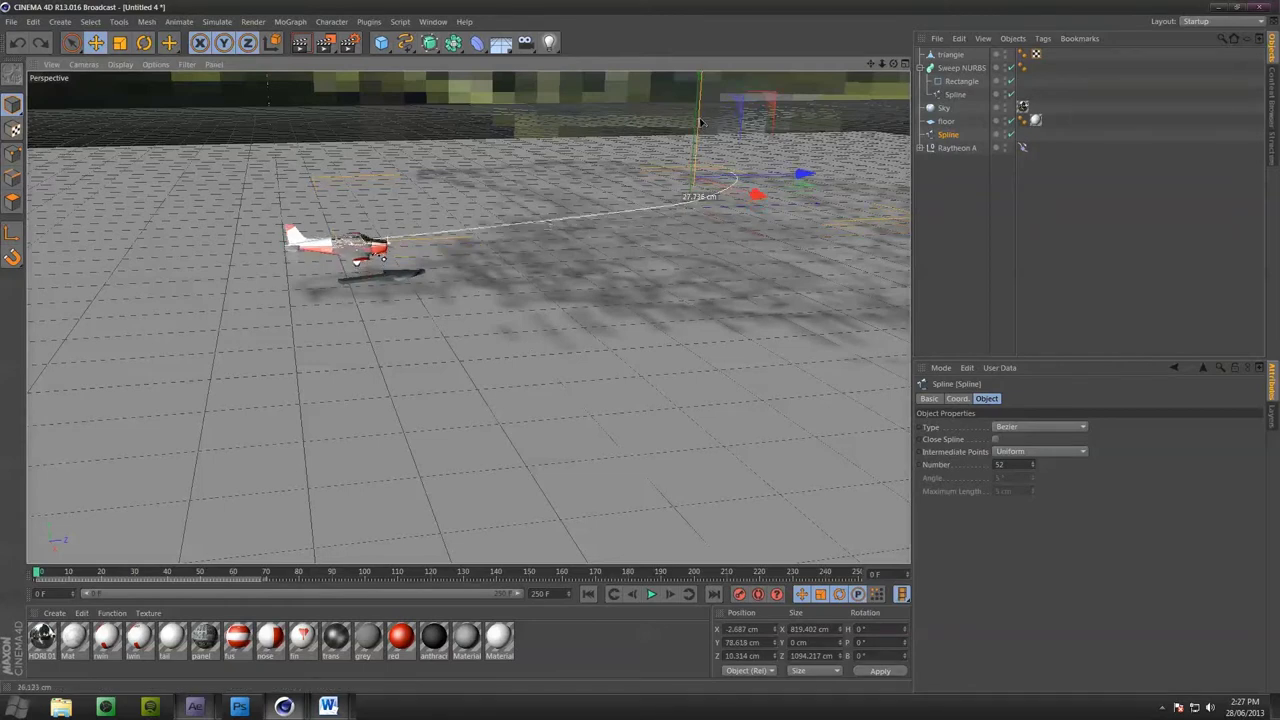
Rotate the aircraft to a heading of about -165° so it points along the spline, and render a preview of the view
scroll(380, 180, up, 2)
alt+right_drag(380, 180, 420, 125)
alt+drag(369, 416, 228, 478)
alt+drag(464, 307, 722, 345)
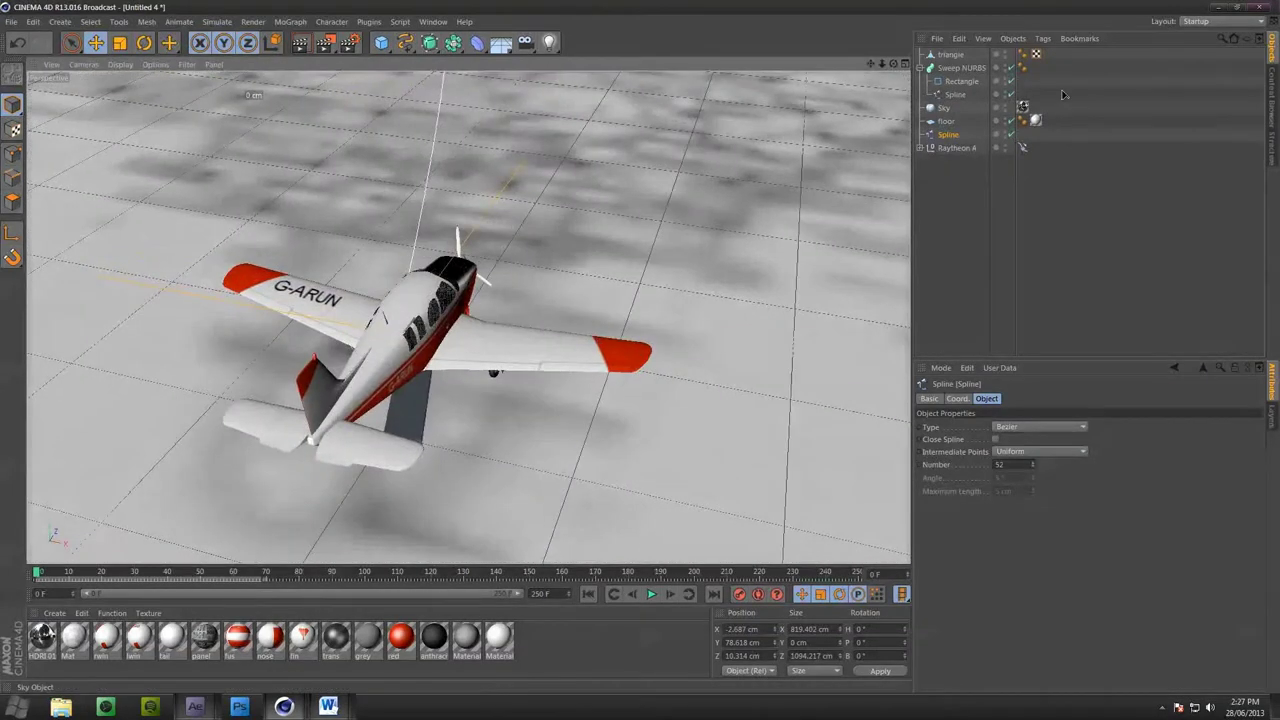
click(951, 150)
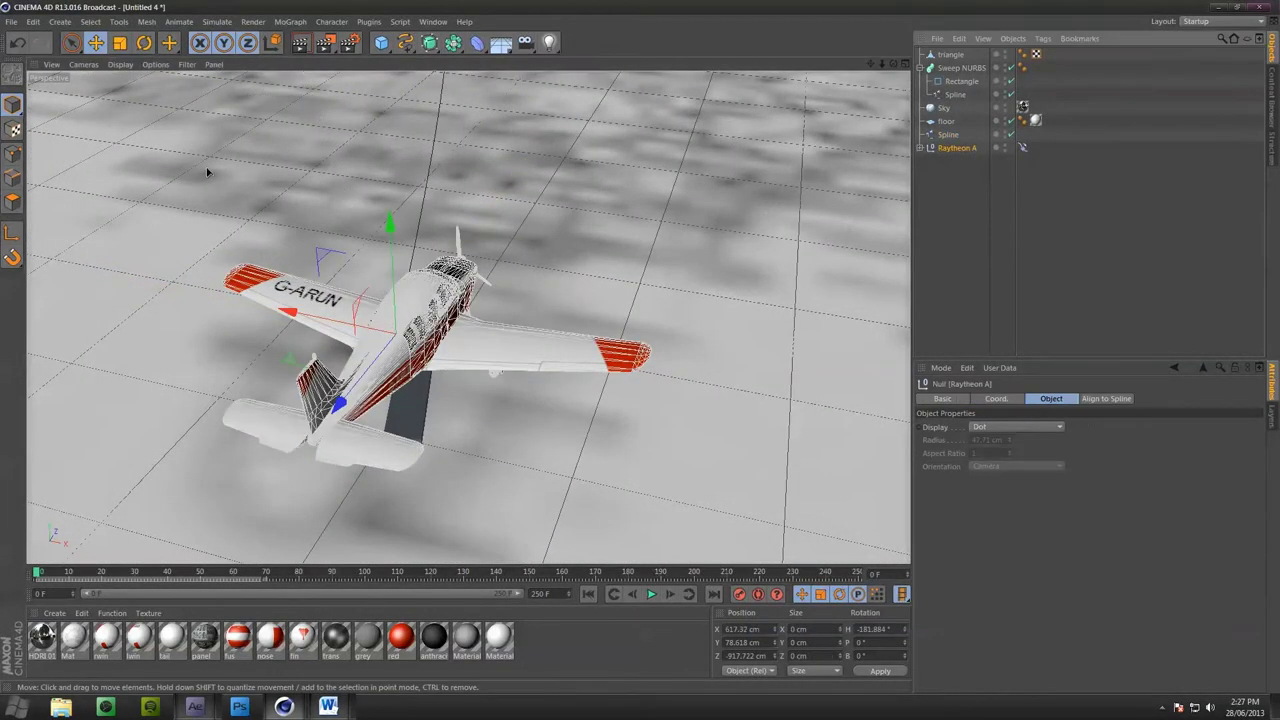
click(144, 42)
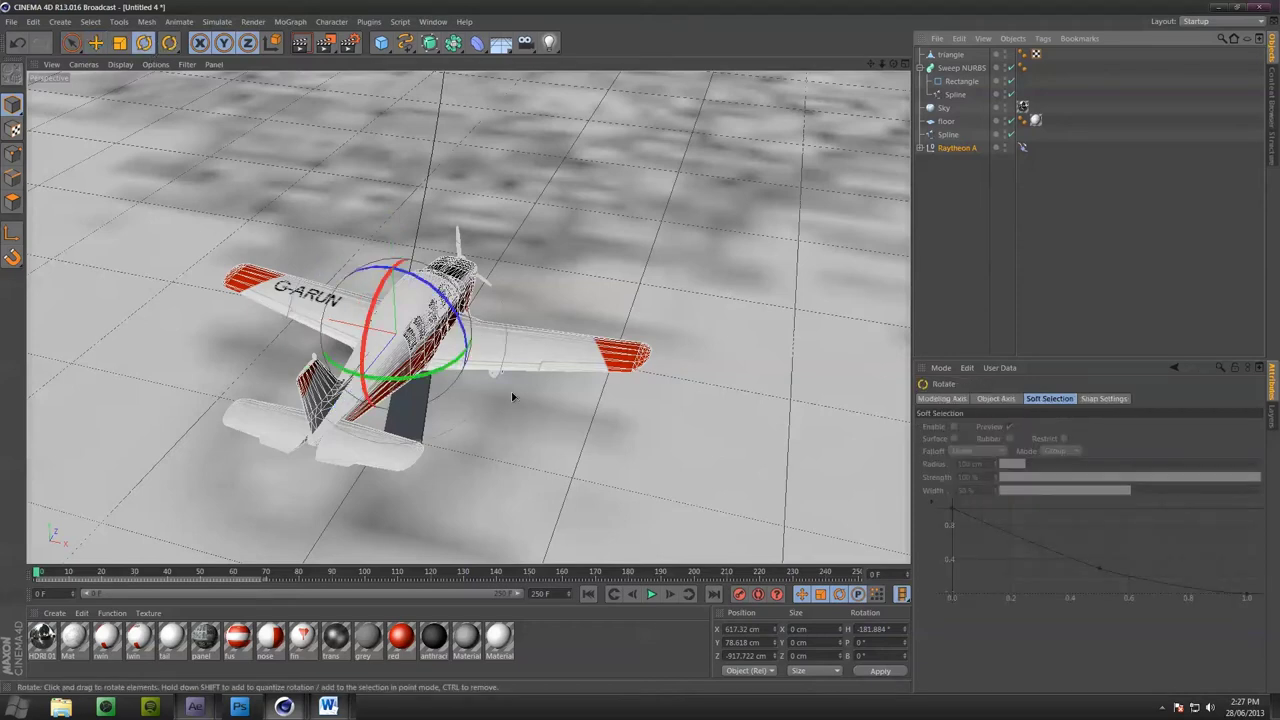
alt+middle_drag(583, 291, 684, 275)
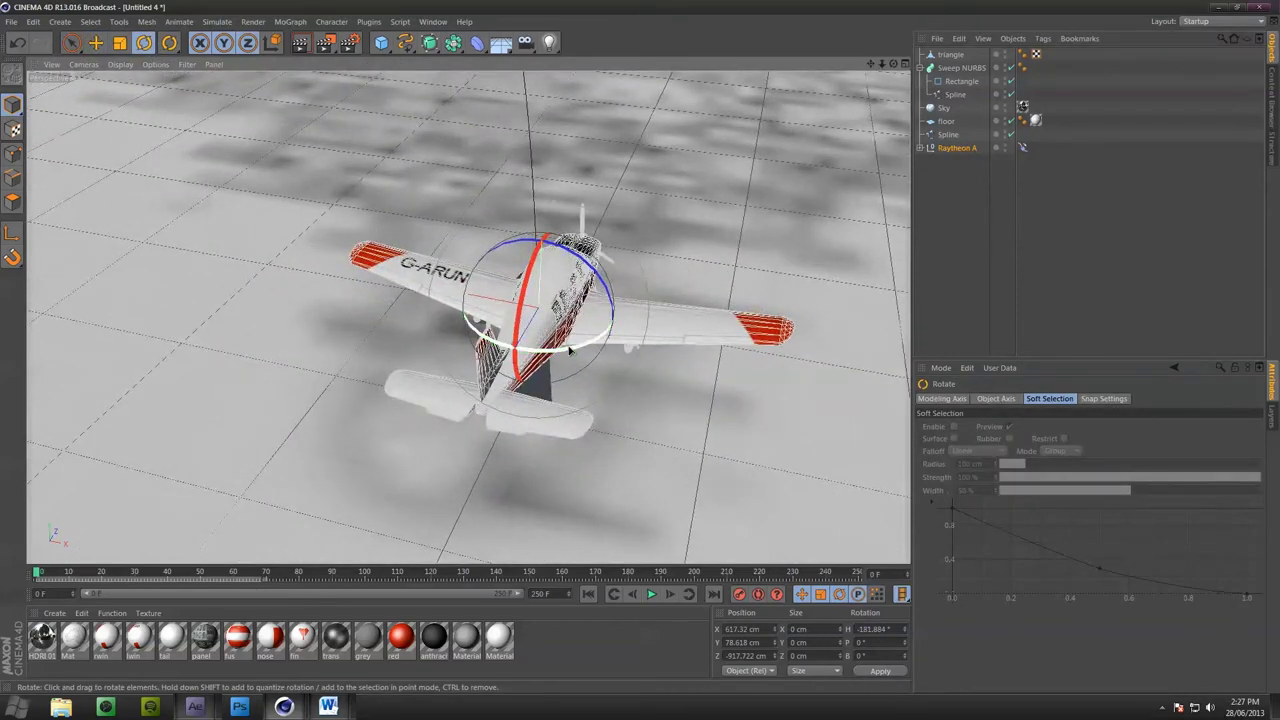
drag(567, 345, 406, 487)
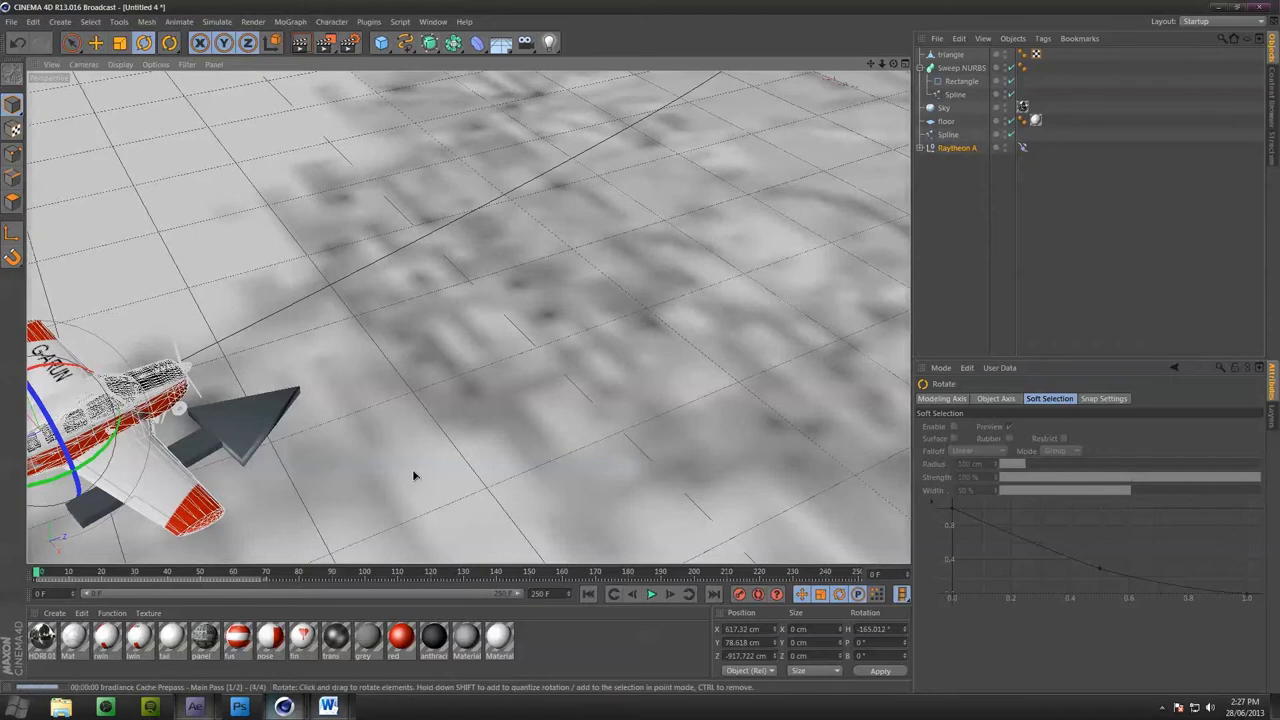
key(ctrl+r)
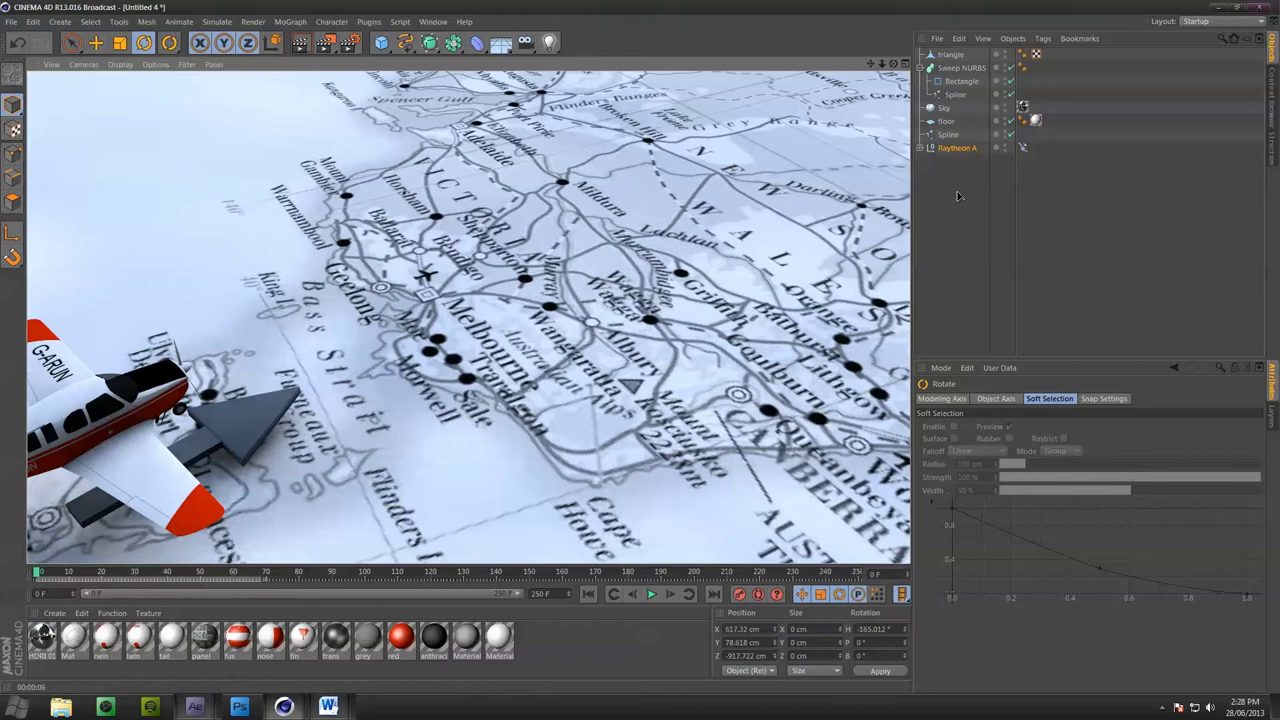
click(826, 325)
Create a new material and set its color to orange with RGB 234, 93, 29
click(245, 430)
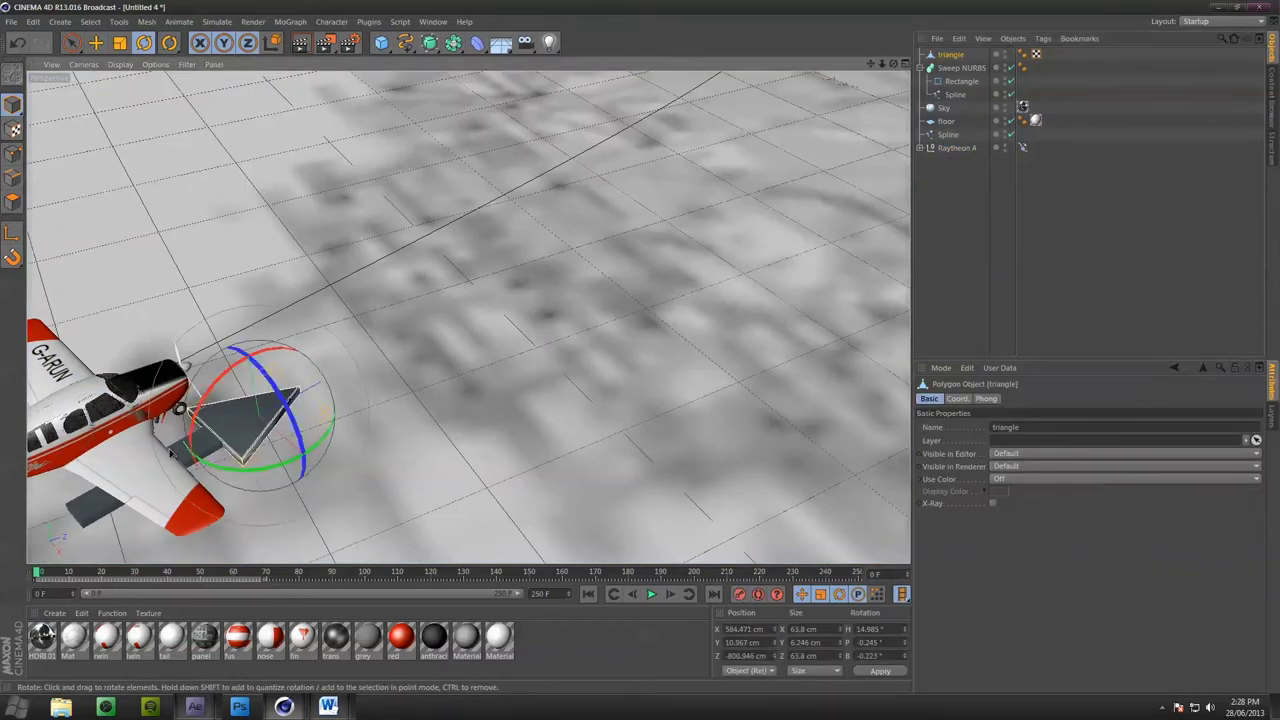
click(560, 645)
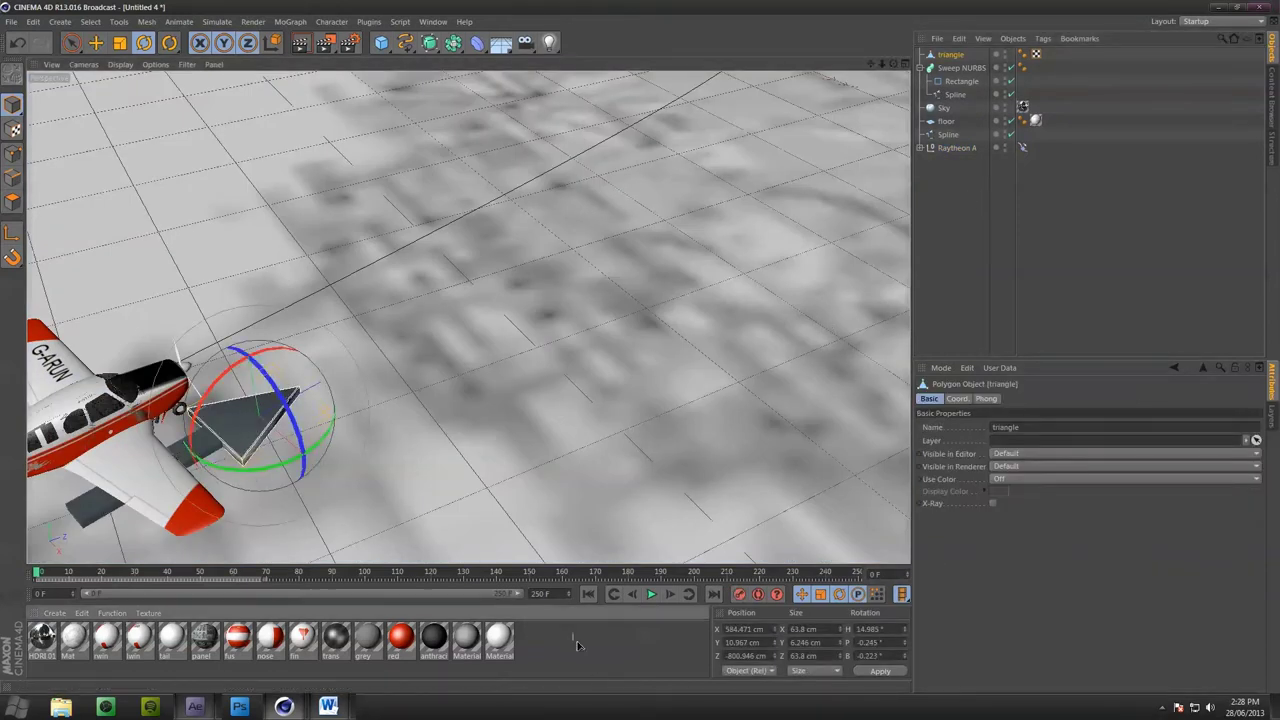
double_click(558, 645)
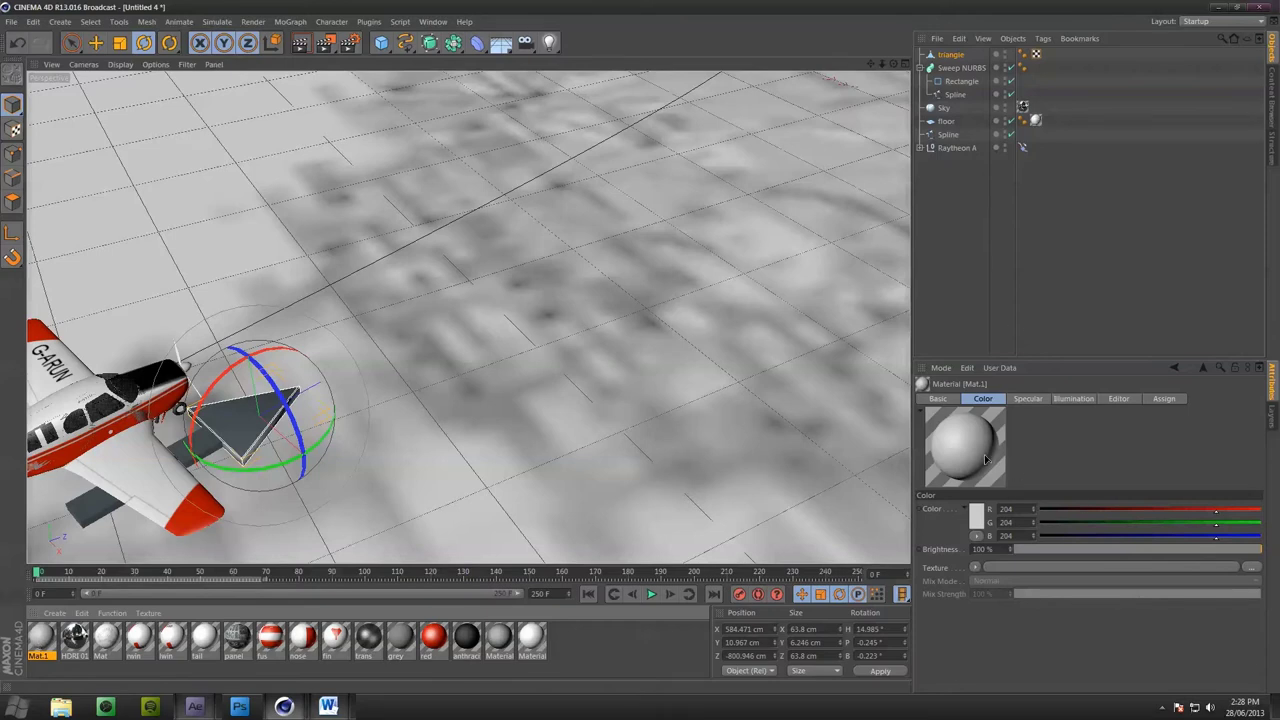
click(972, 518)
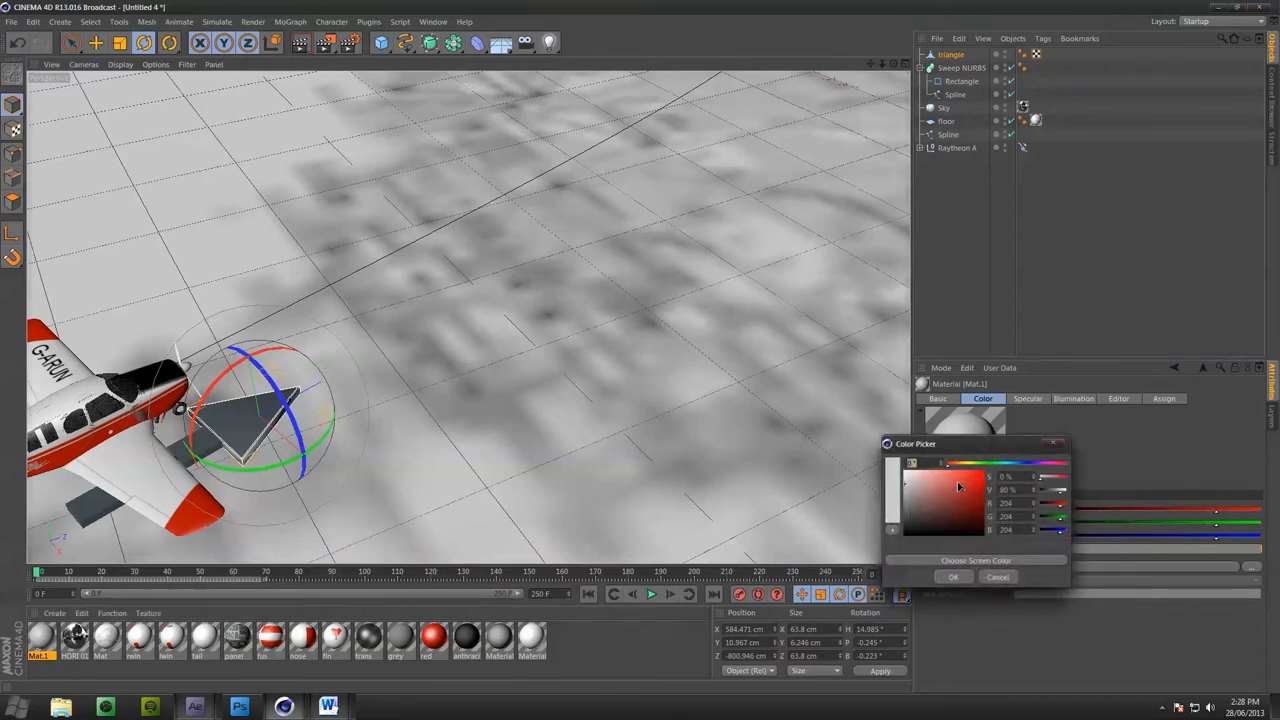
mouse_move(962, 488)
mouse_down()
mouse_move(970, 510)
mouse_move(952, 492)
mouse_move(968, 466)
mouse_move(954, 466)
mouse_move(985, 490)
mouse_move(970, 490)
mouse_move(974, 479)
mouse_up()
click(951, 577)
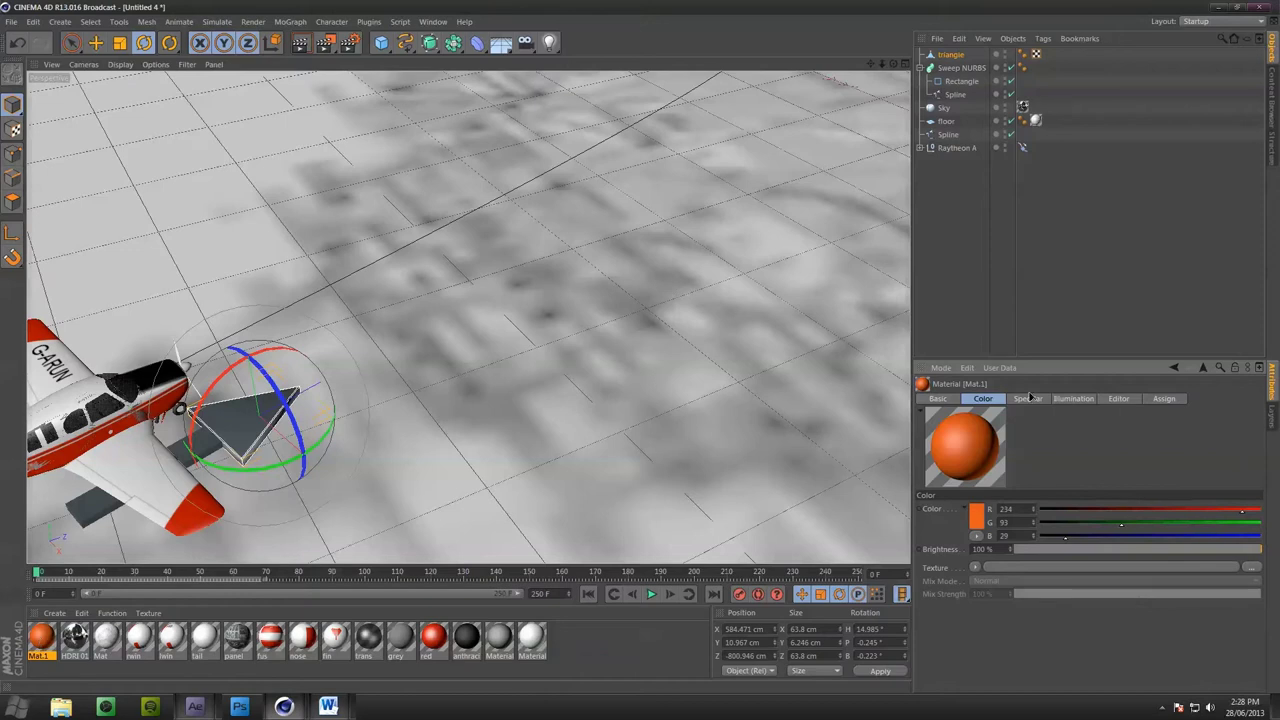
Try the Colored specular mode on the orange material and switch it to Metal
click(1026, 399)
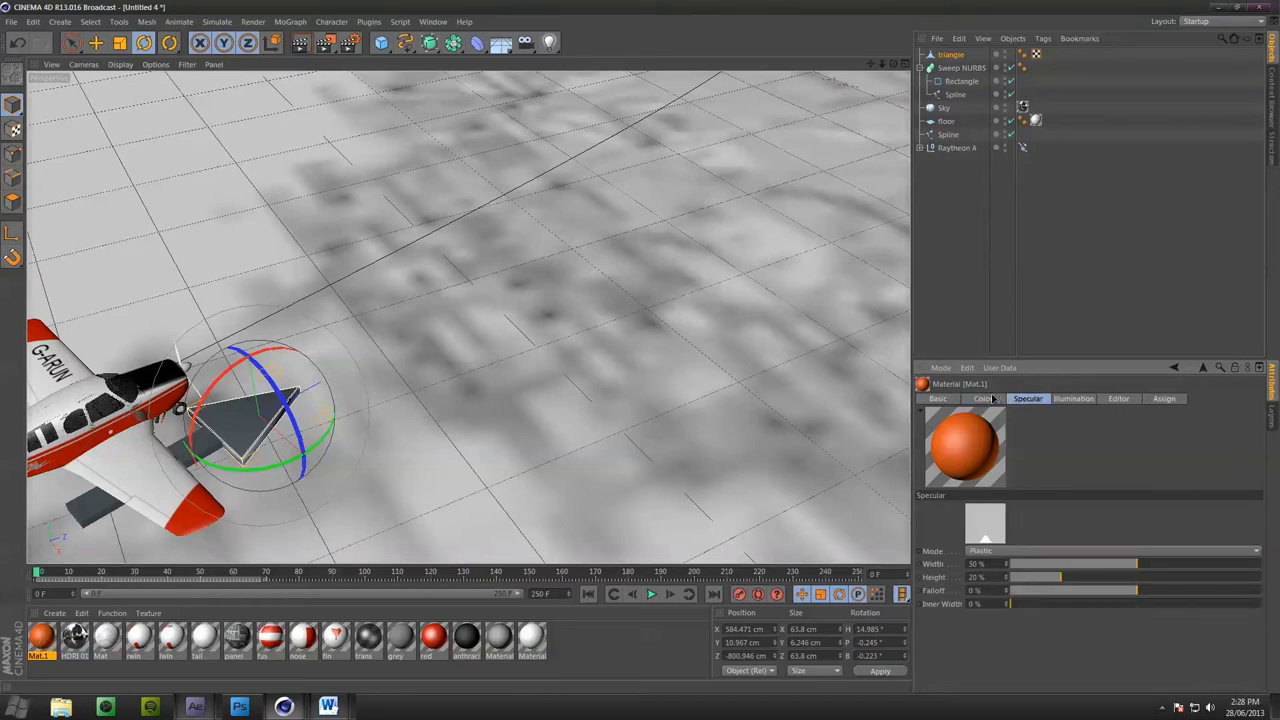
click(1020, 553)
click(1013, 592)
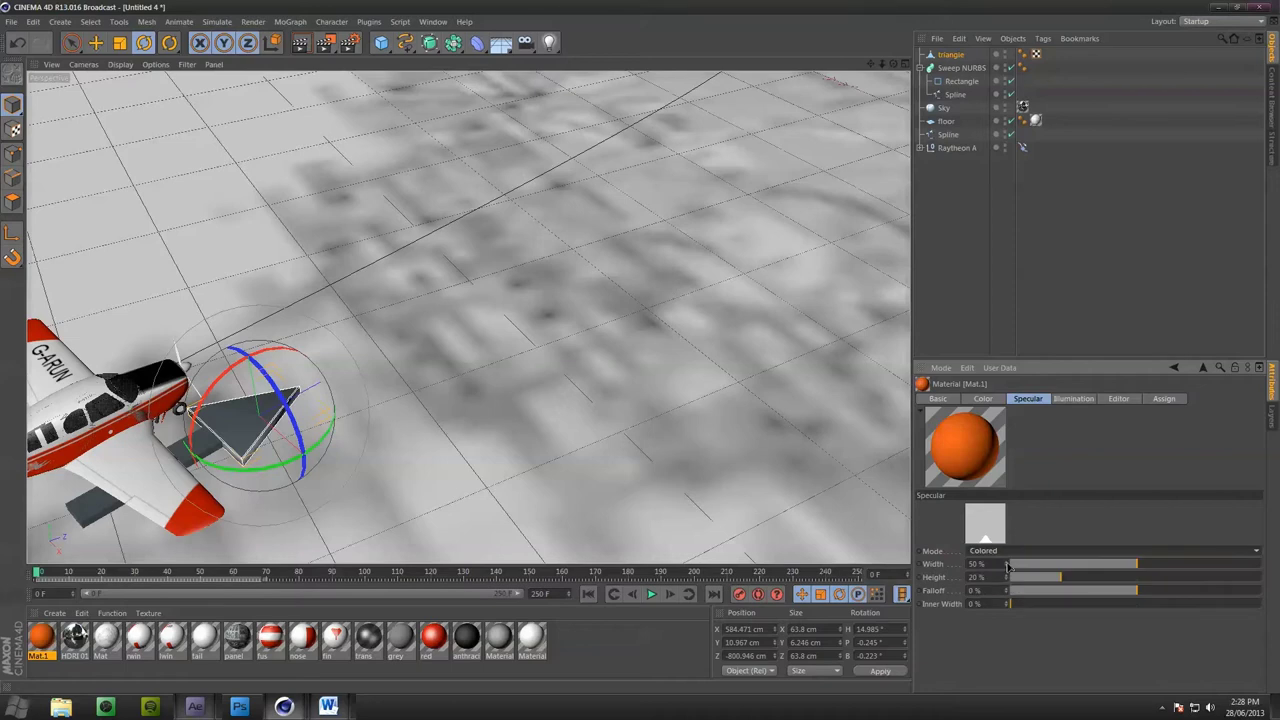
click(1010, 553)
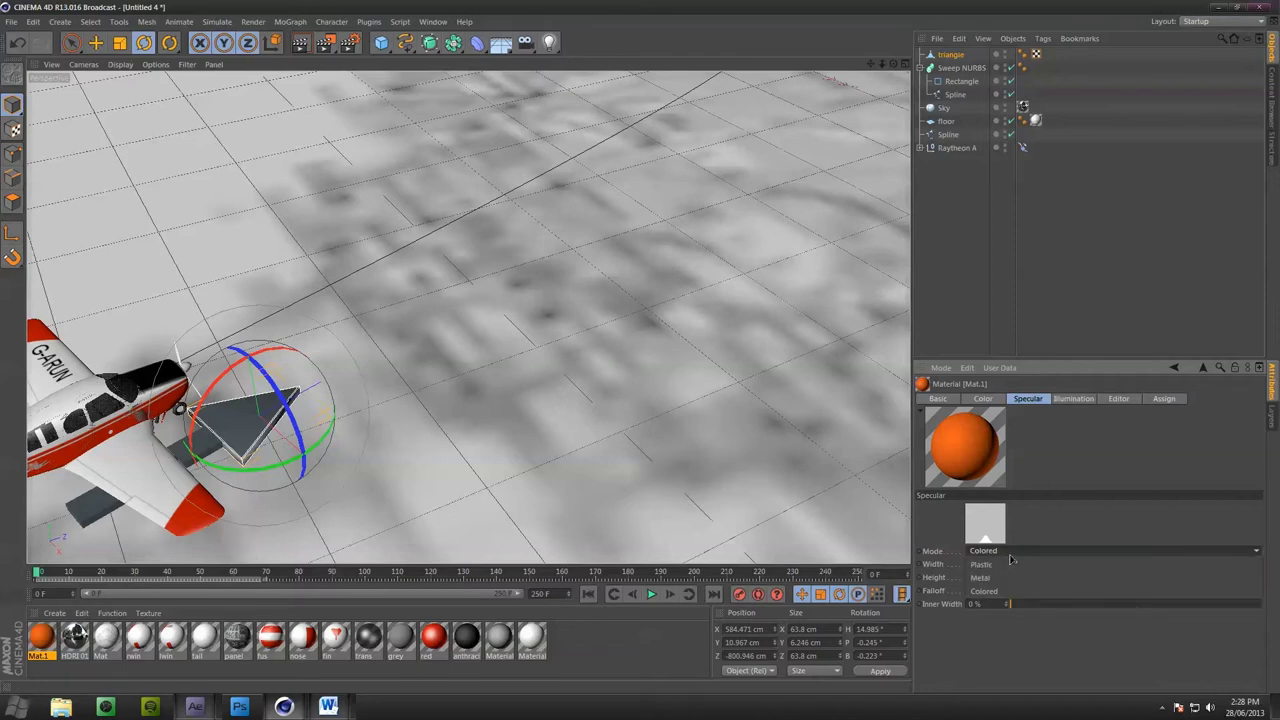
click(1005, 578)
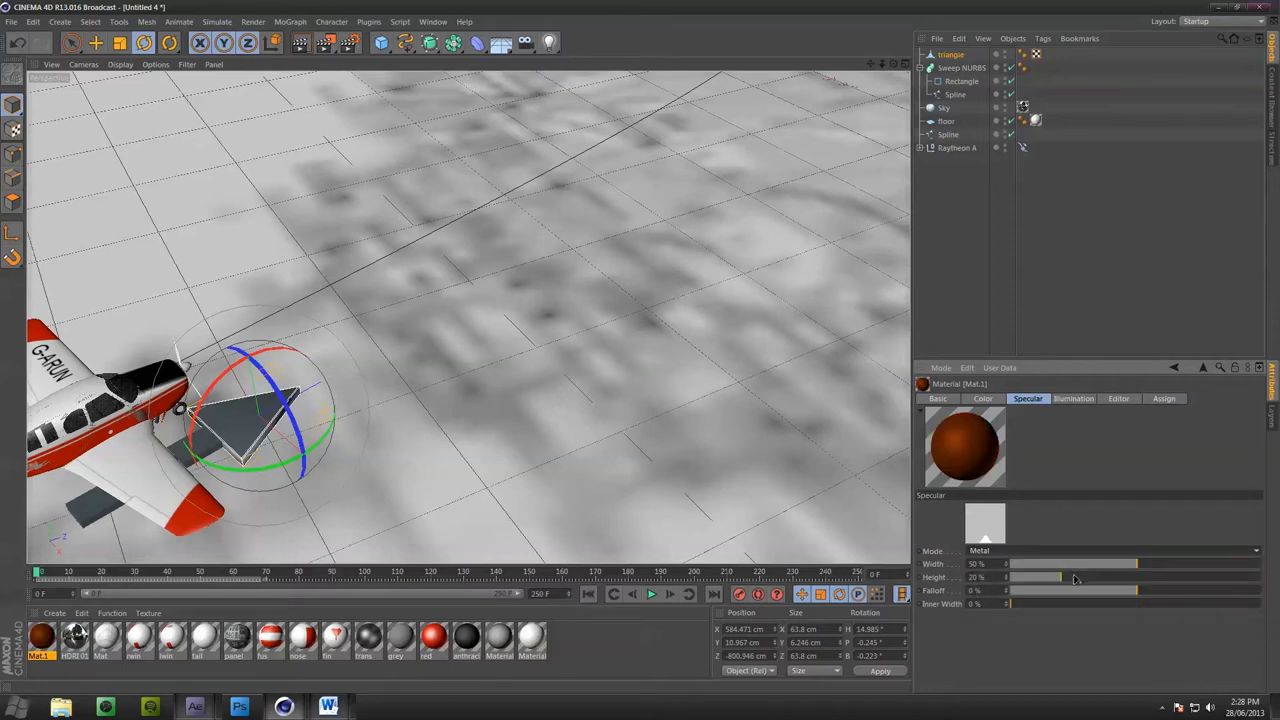
Compare Plastic and Metal specular modes, settling on Metal with a width of 39% and a height of 115%
drag(1078, 579, 1234, 579)
drag(1132, 566, 1194, 565)
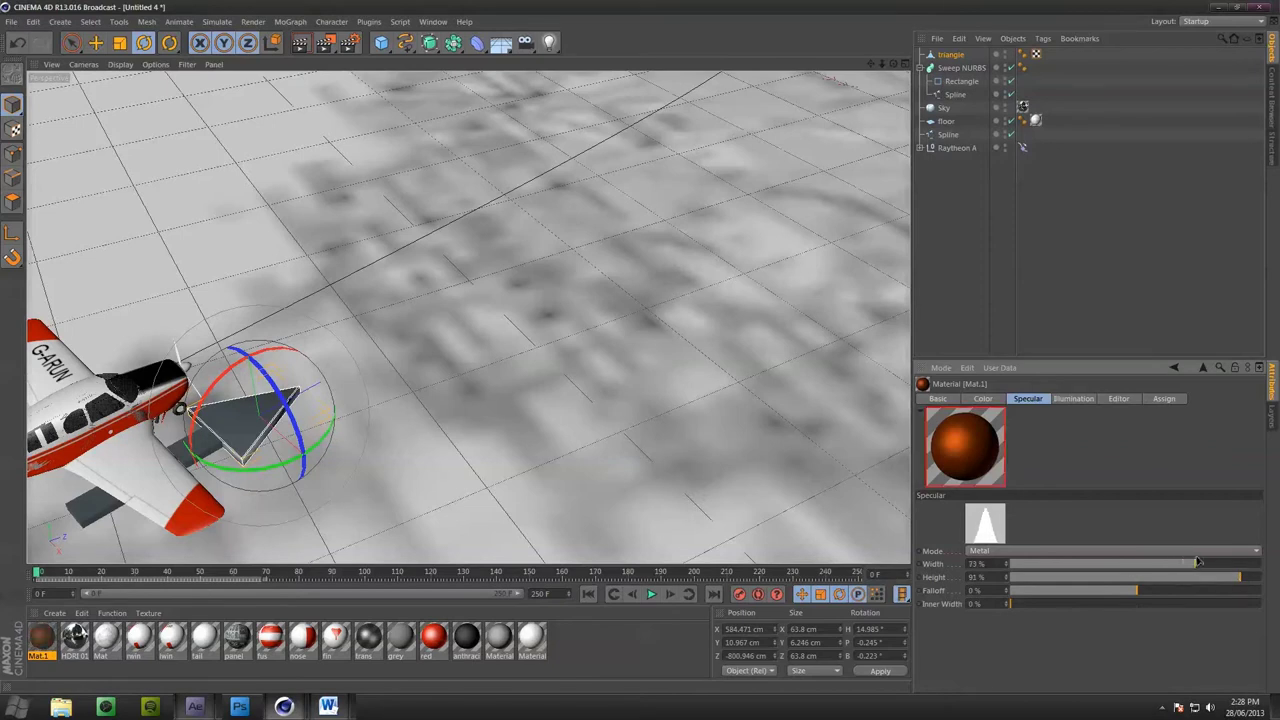
click(1125, 554)
click(1028, 576)
drag(1154, 567, 1107, 566)
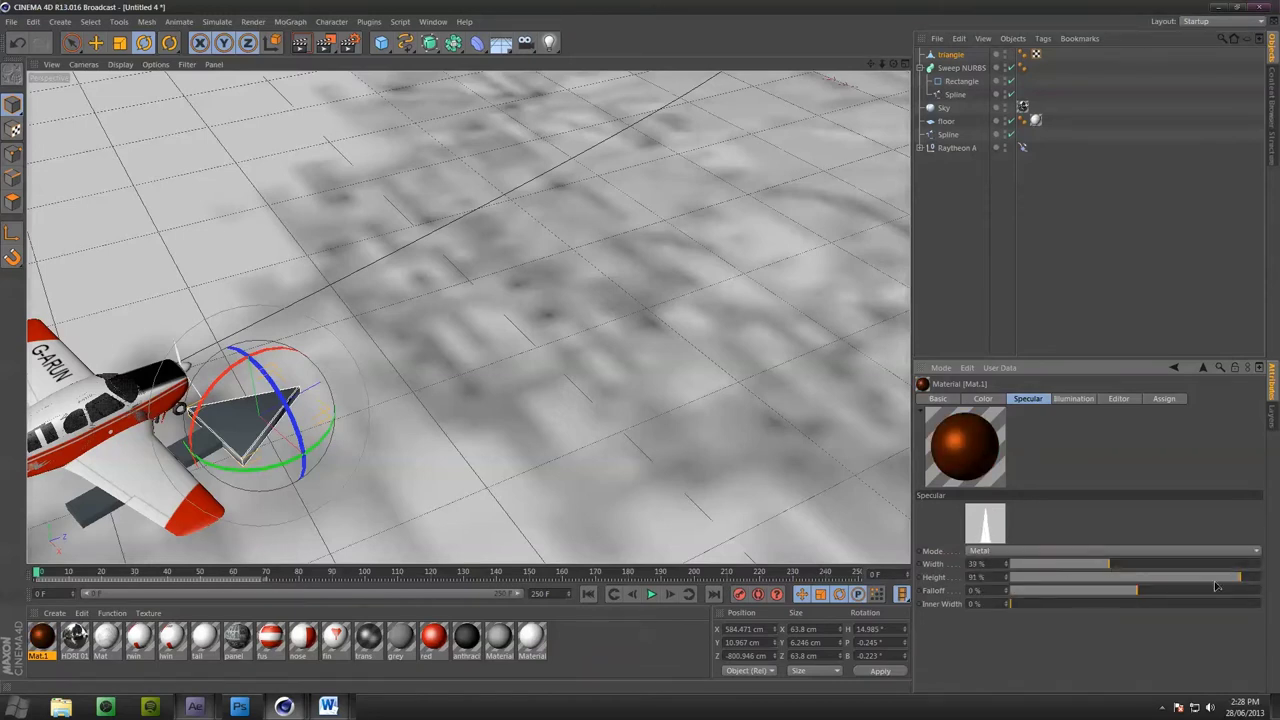
drag(1244, 580, 1266, 574)
Apply the orange material to the triangle arrow tip and the Sweep NURBS ribbon, and render a preview of the view
scroll(1215, 580, up, 18)
drag(50, 631, 240, 432)
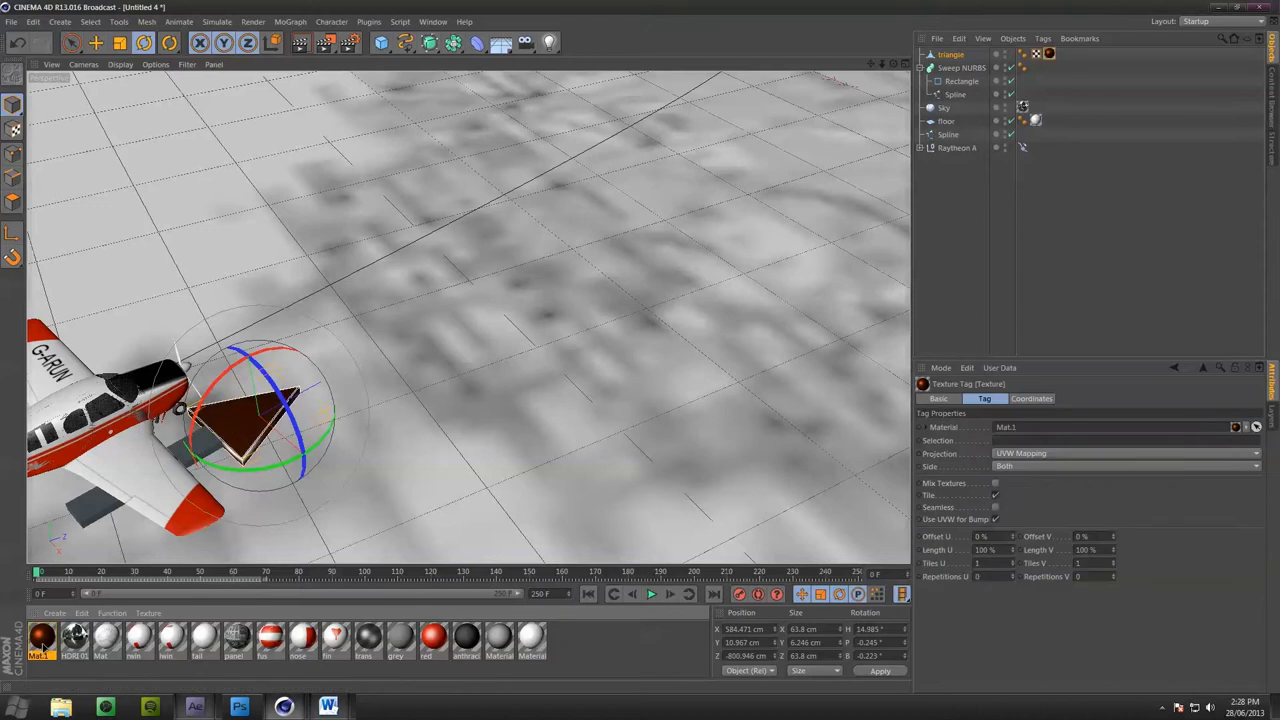
drag(44, 648, 76, 527)
key(ctrl+r)
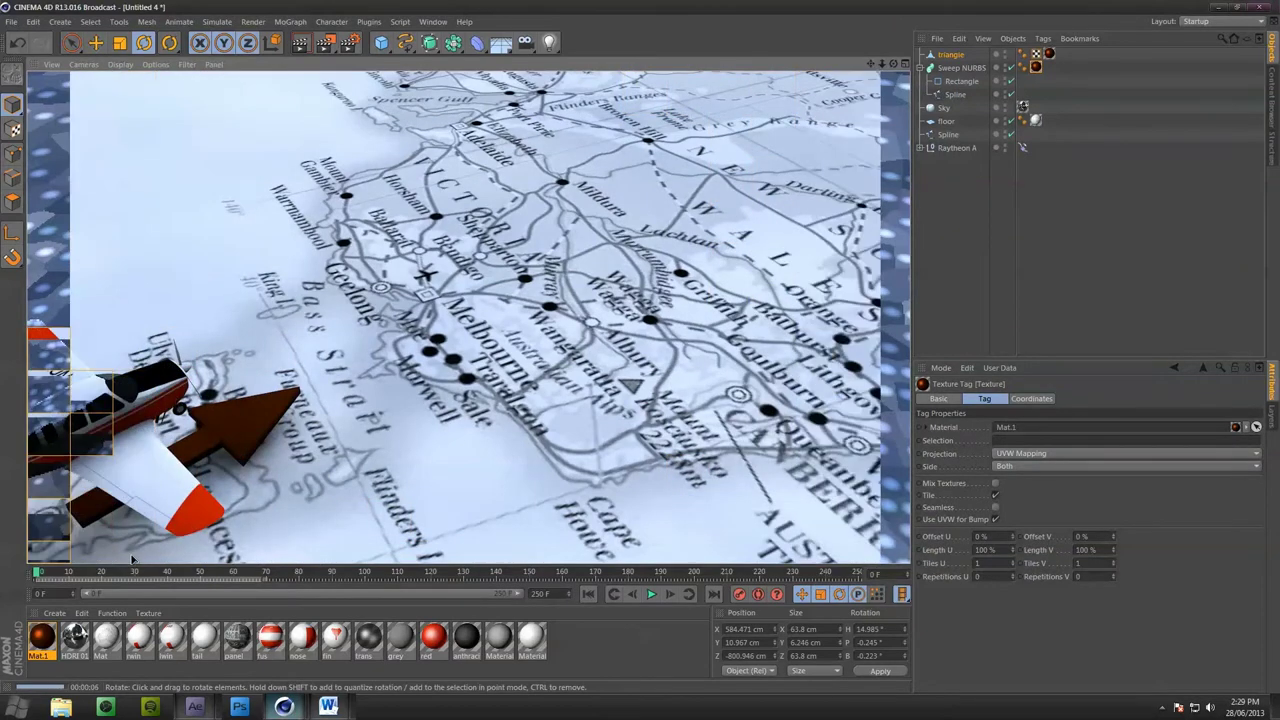
Set the orange material's specular to Plastic with 34% width and 67% height, and render the view again
click(38, 639)
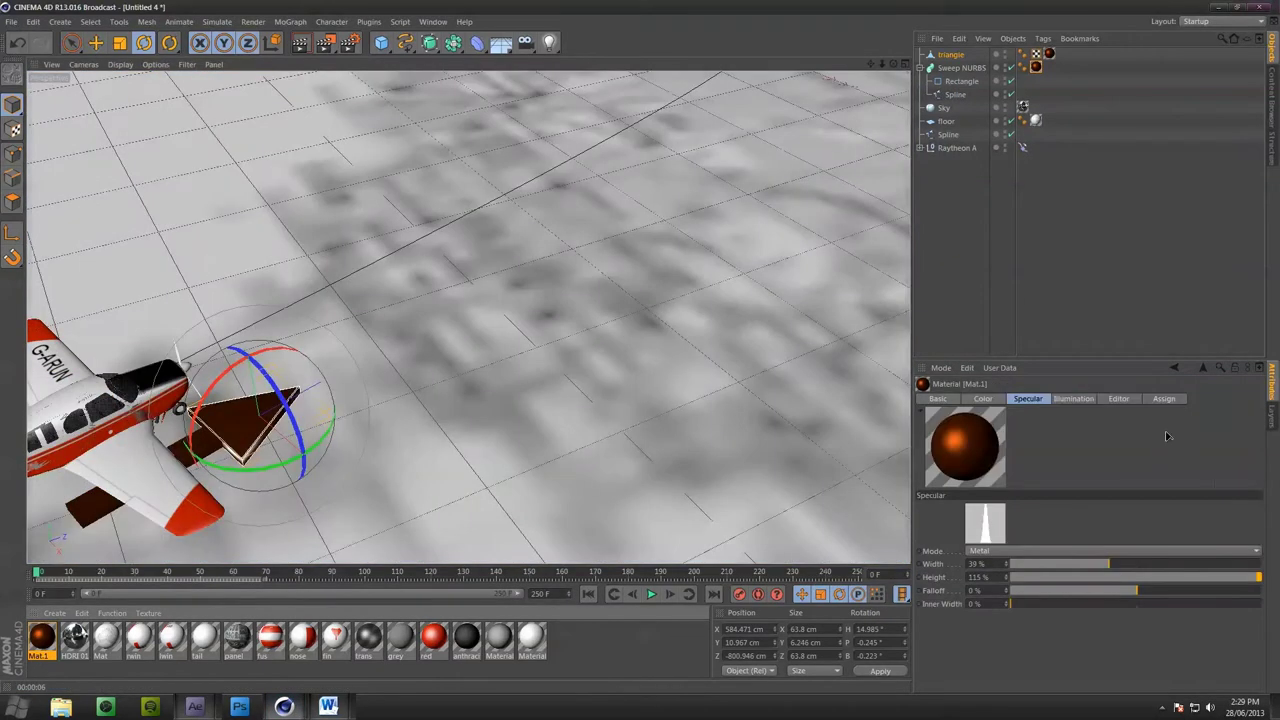
click(1008, 552)
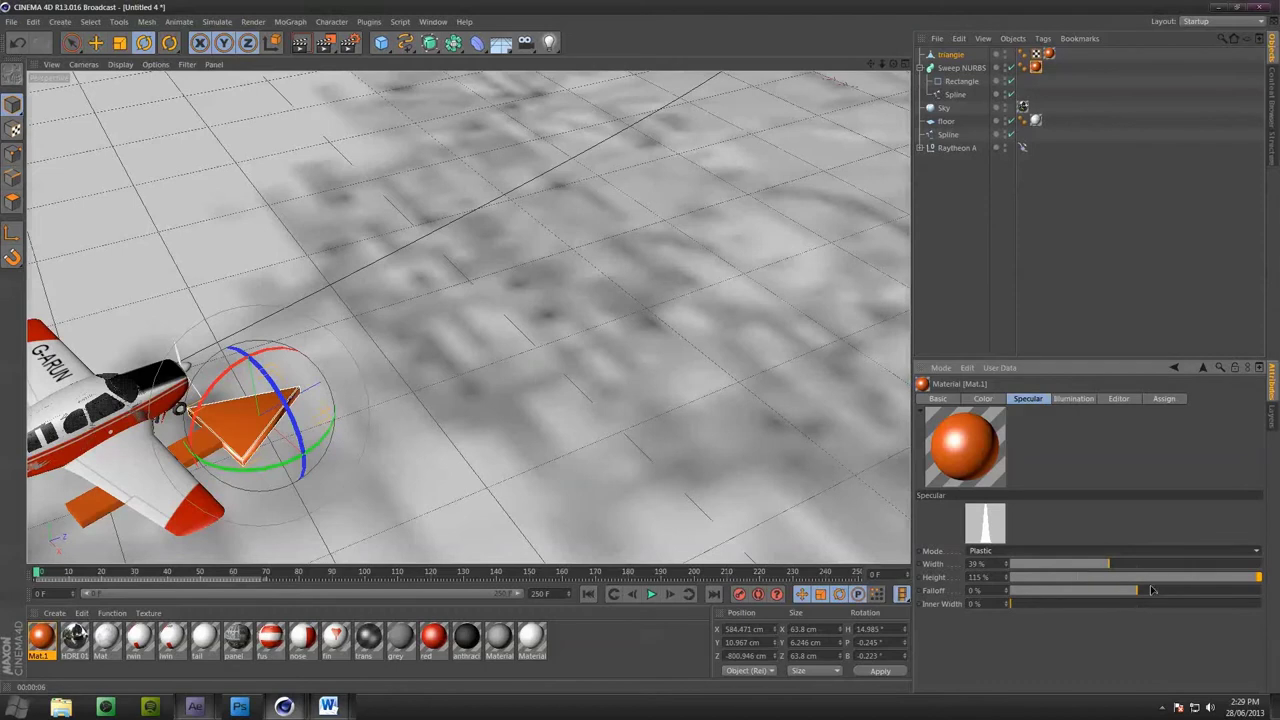
click(1144, 579)
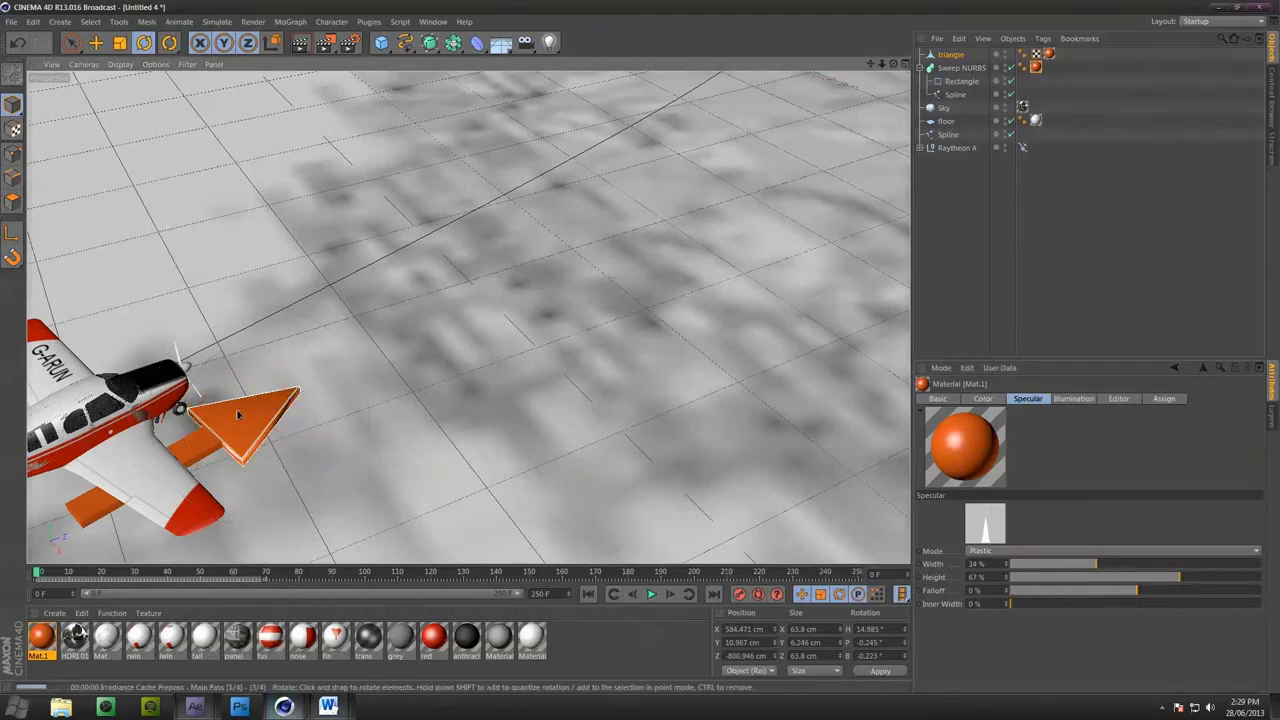
key(ctrl+r)
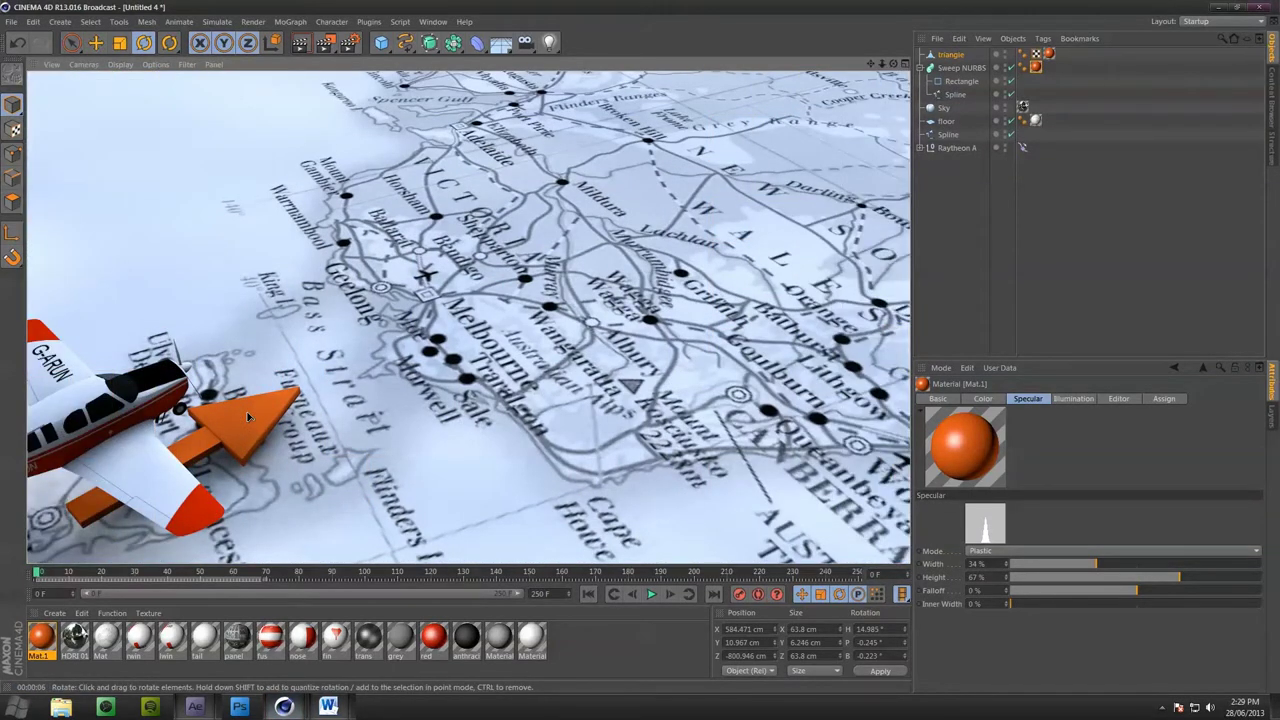
Select the airscrew group inside the Raytheon A aircraft hierarchy
click(347, 236)
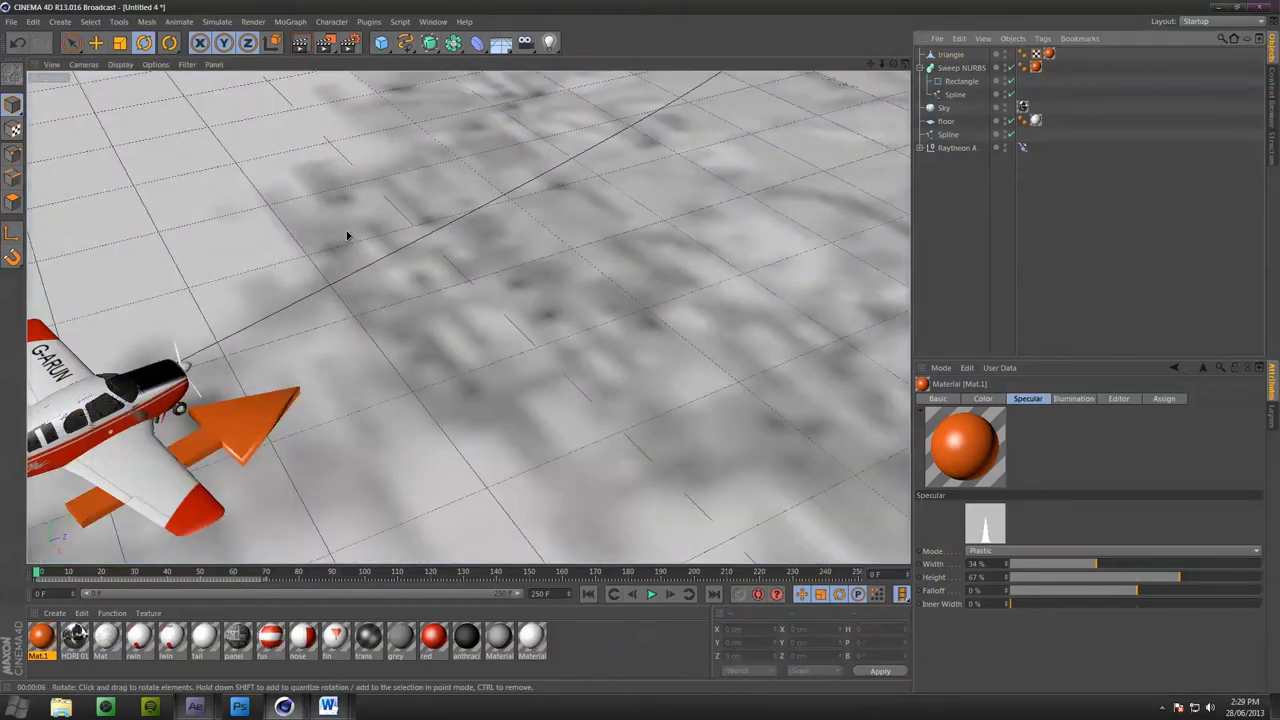
alt+drag(386, 323, 362, 280)
alt+drag(523, 237, 423, 491)
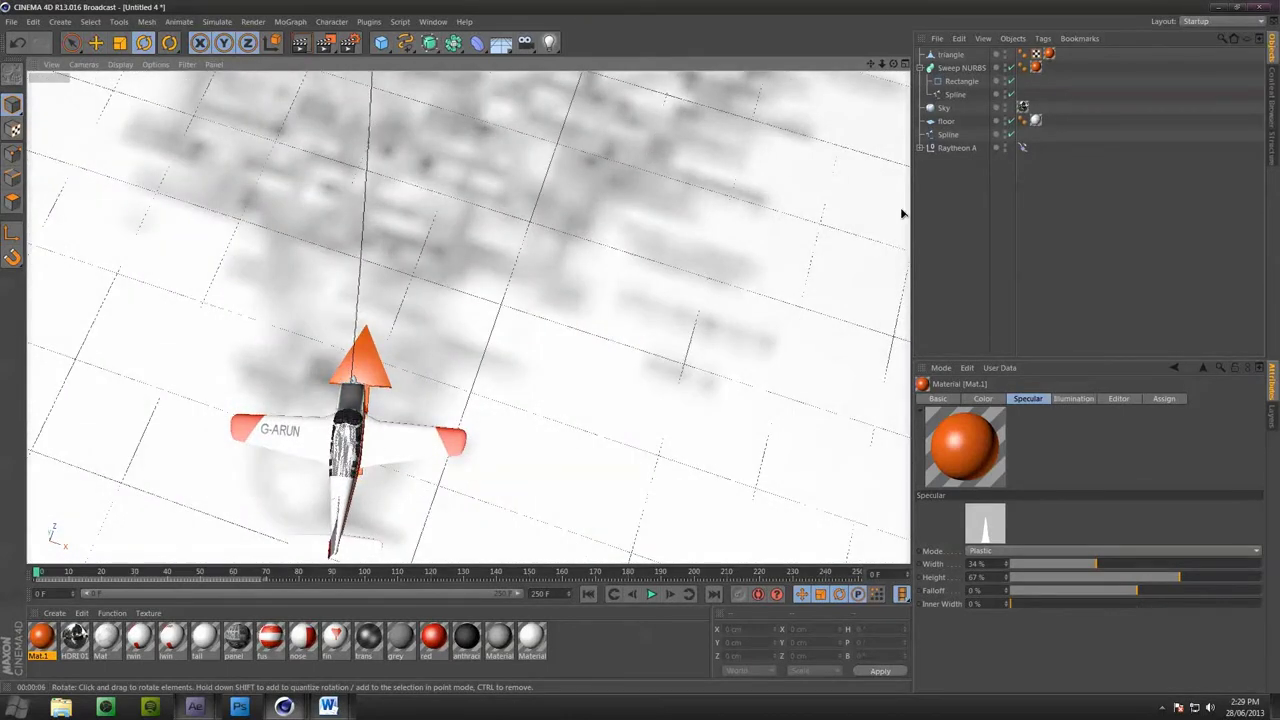
click(921, 148)
click(952, 162)
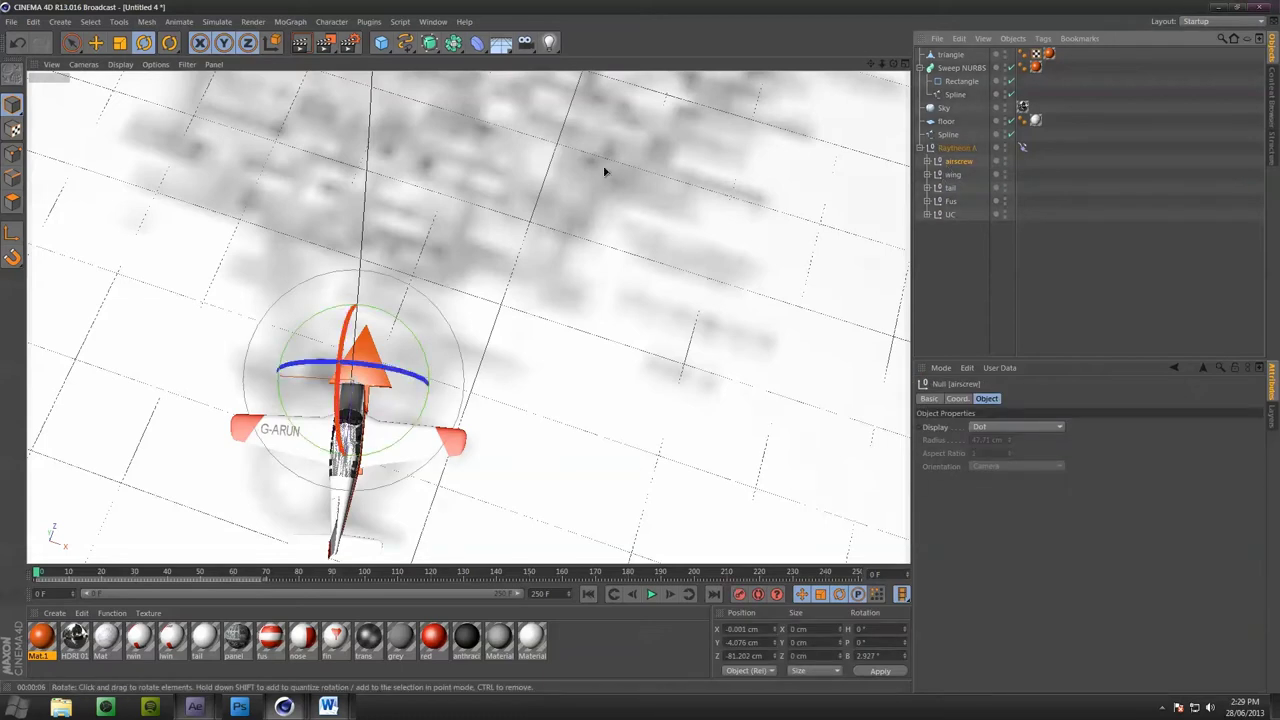
Animate the airscrew spinning from frame 0 to a bank of about 4238° at frame 250, and scrub back to the start
alt+drag(318, 296, 439, 300)
scroll(434, 286, up, 6)
alt+middle_drag(365, 185, 403, 175)
scroll(468, 318, up, 5)
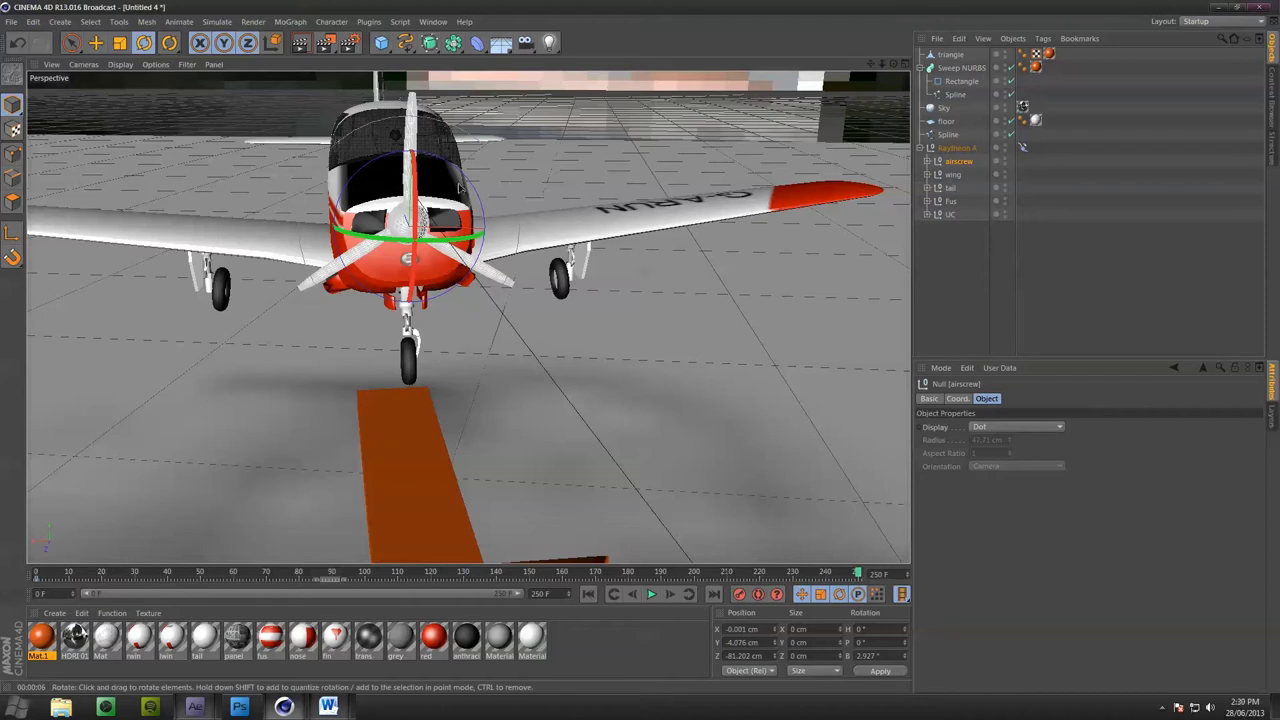
drag(470, 183, 396, 133)
drag(300, 160, 360, 145)
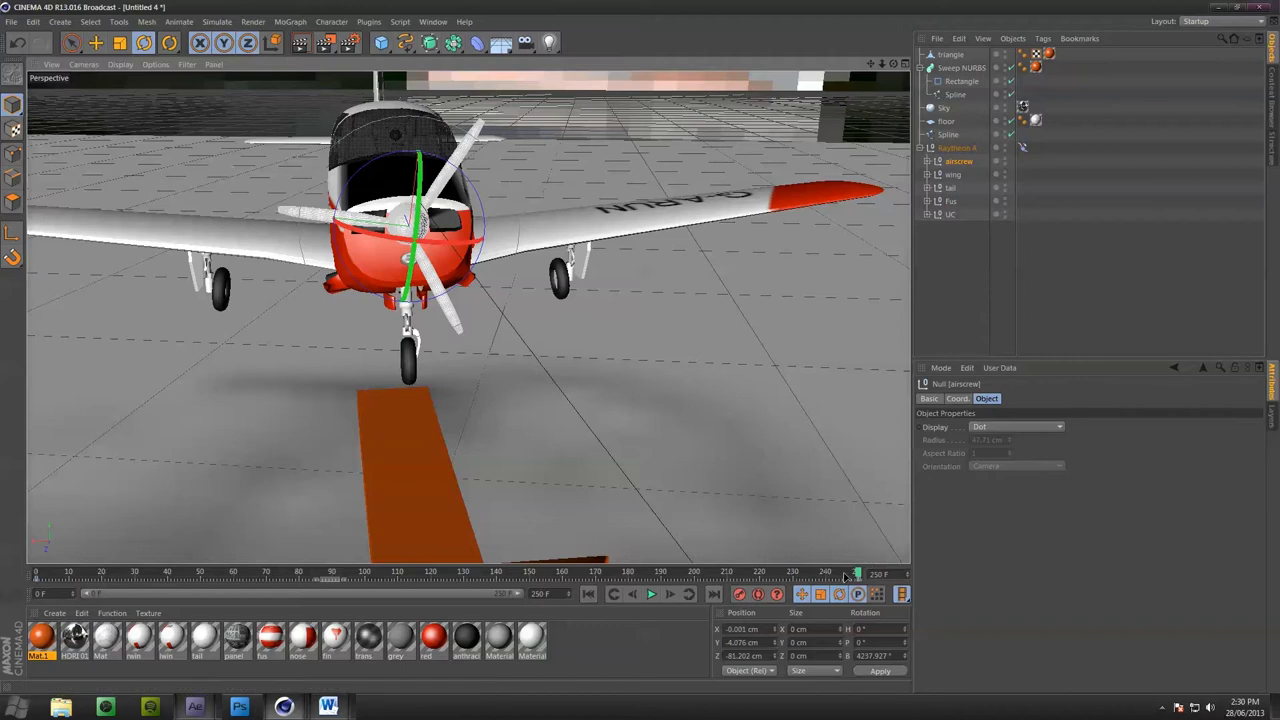
drag(858, 573, 33, 548)
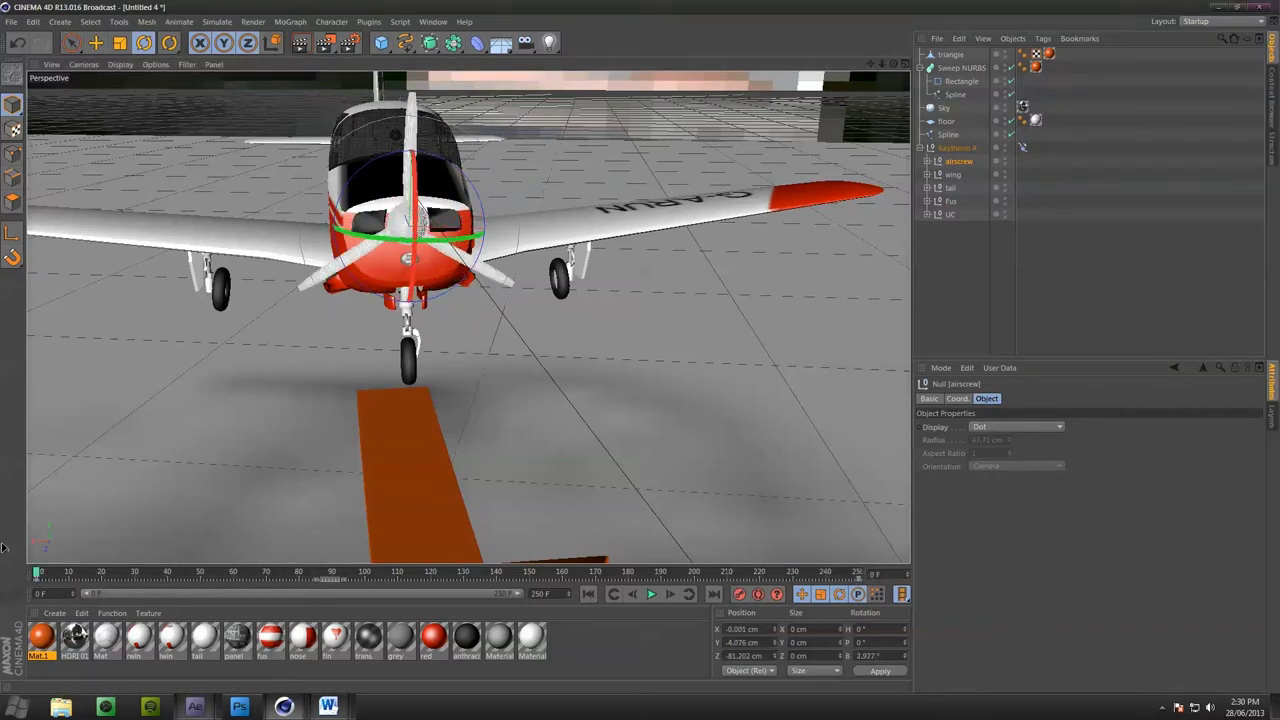
Deselect the airscrew and collapse the Raytheon A hierarchy
click(975, 243)
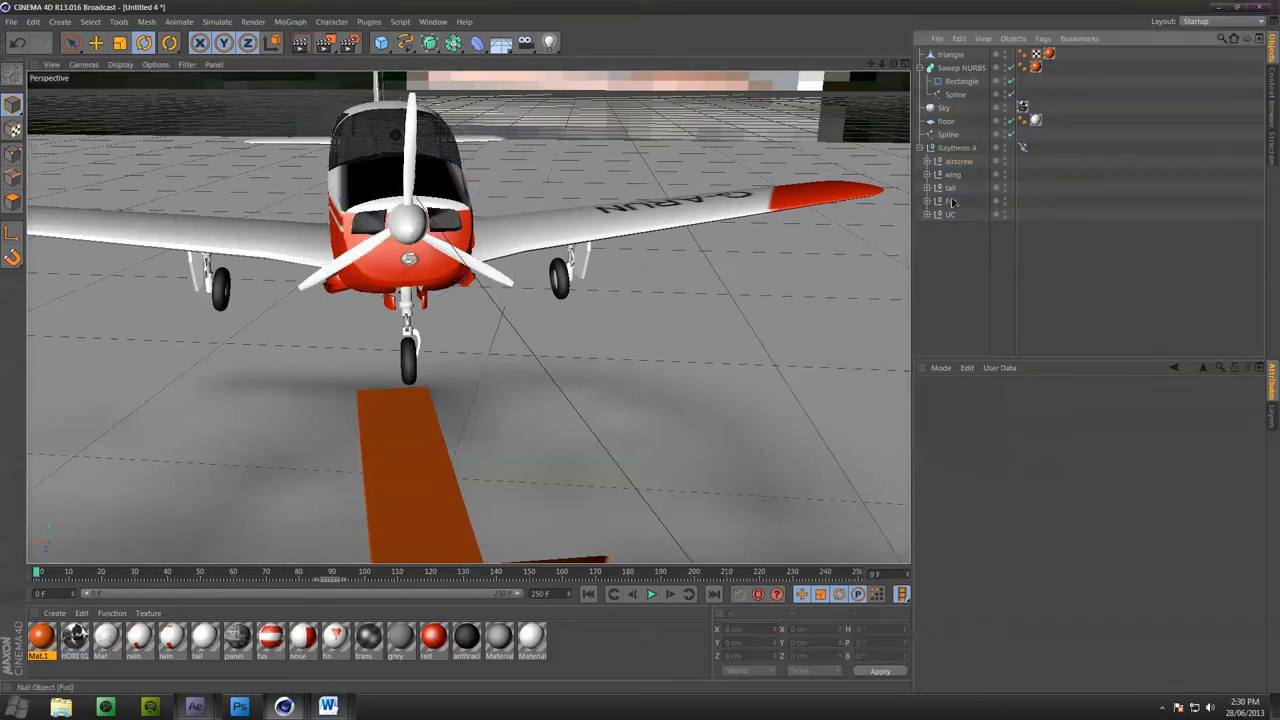
click(919, 148)
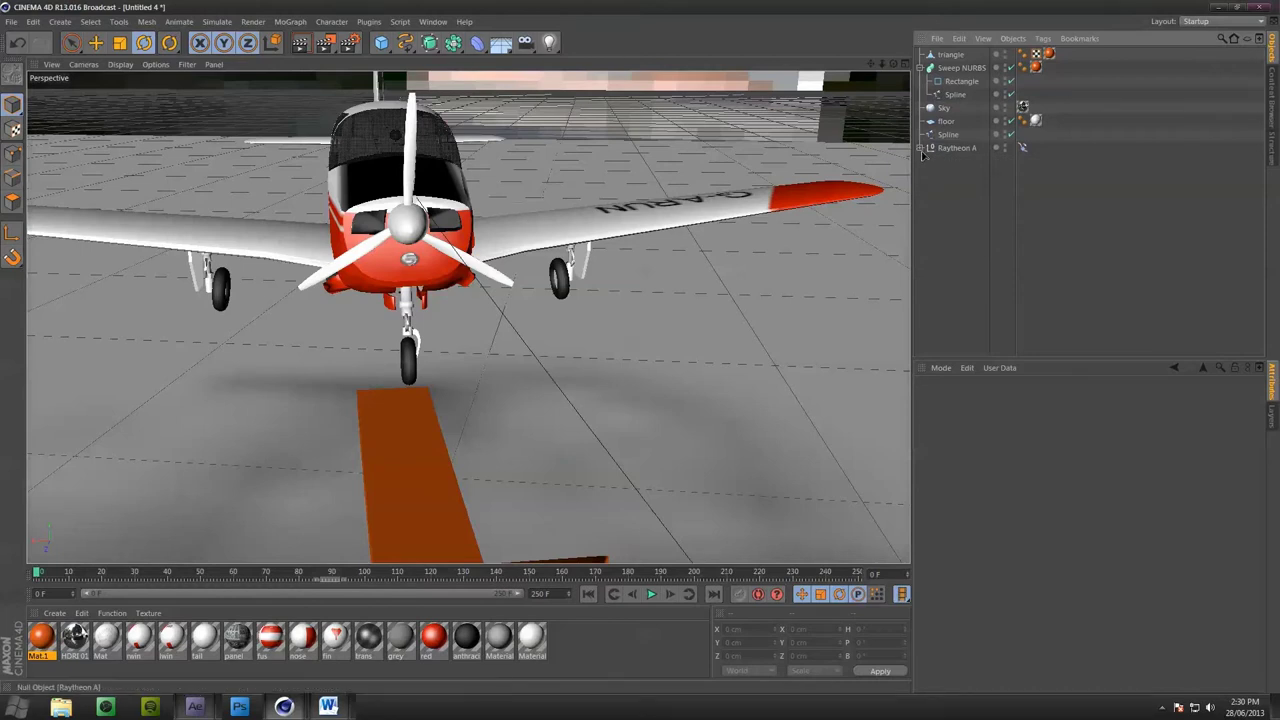
click(920, 148)
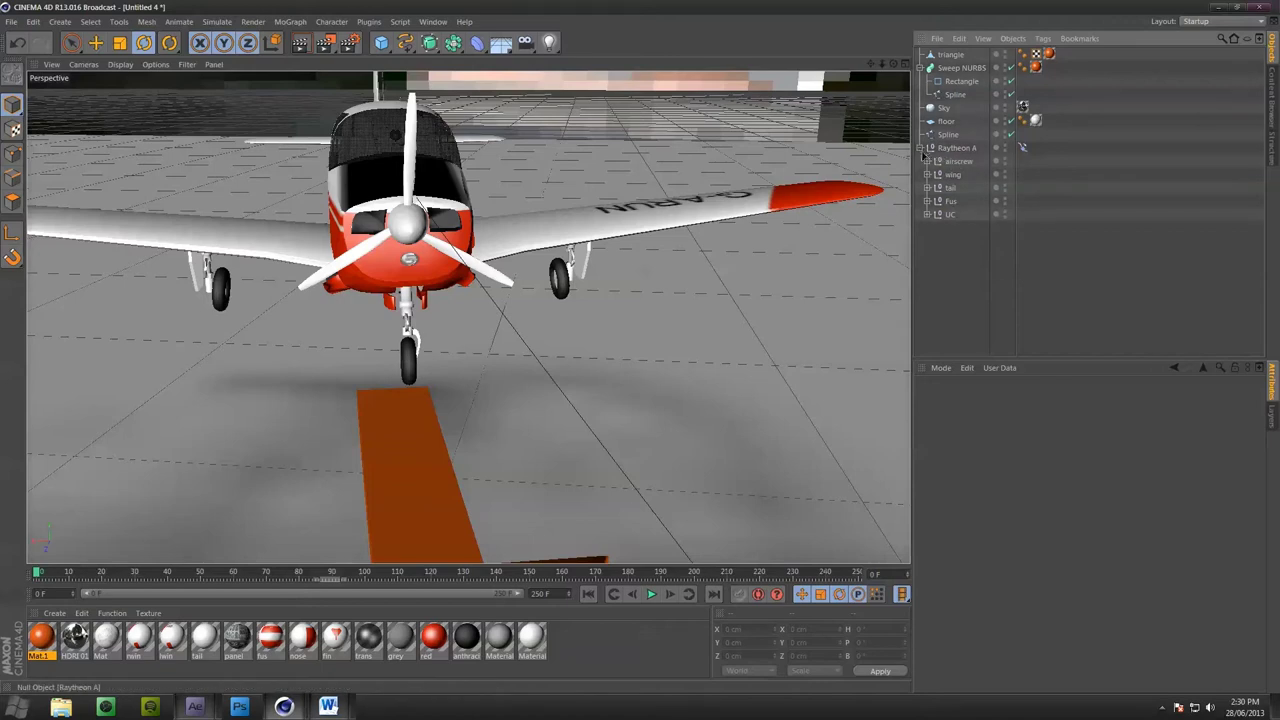
click(920, 148)
Record a keyframe at frame 0 for the 0% Position of the Raytheon A aircraft's Align to Spline tag
alt+drag(311, 193, 471, 267)
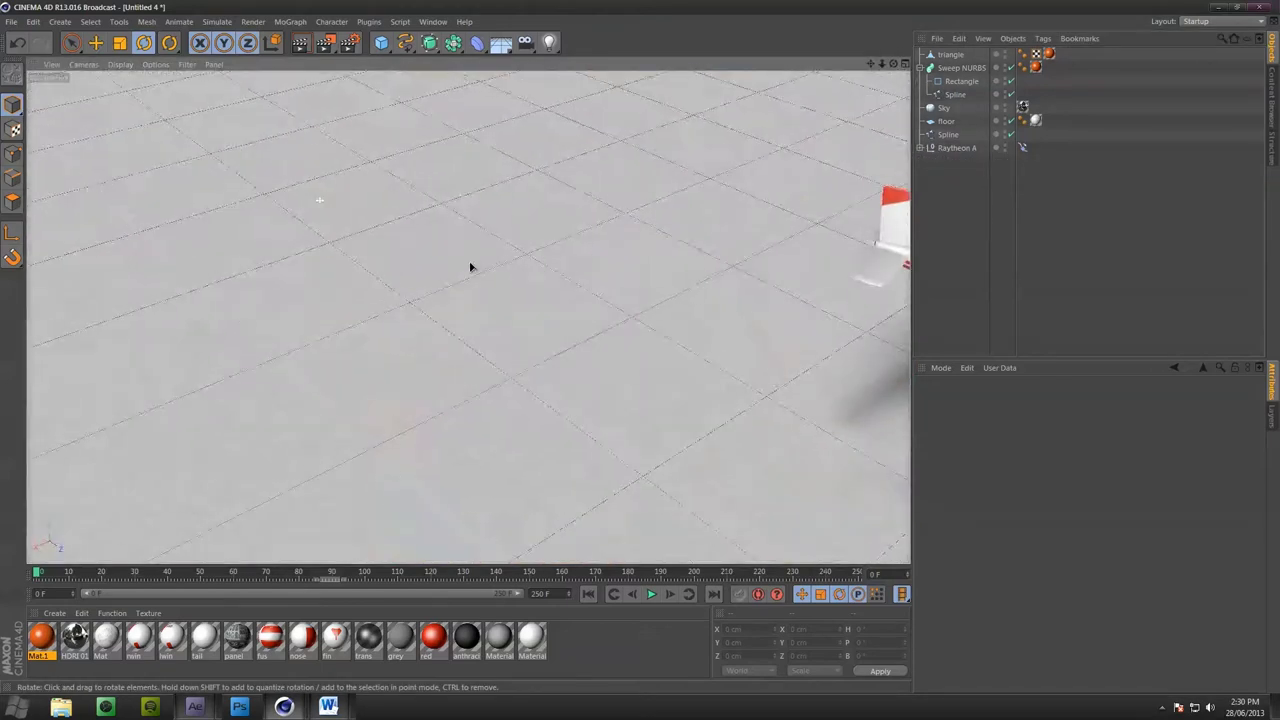
alt+middle_drag(671, 289, 323, 222)
alt+drag(532, 201, 516, 313)
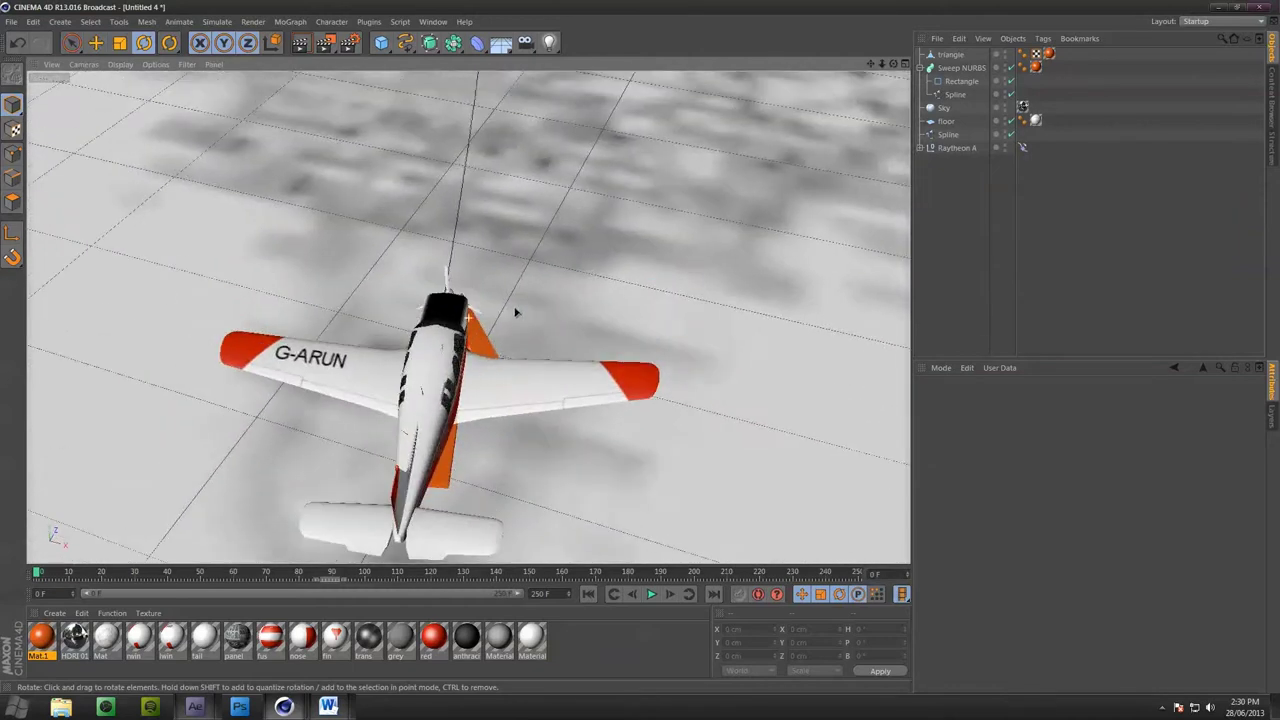
alt+drag(458, 401, 347, 426)
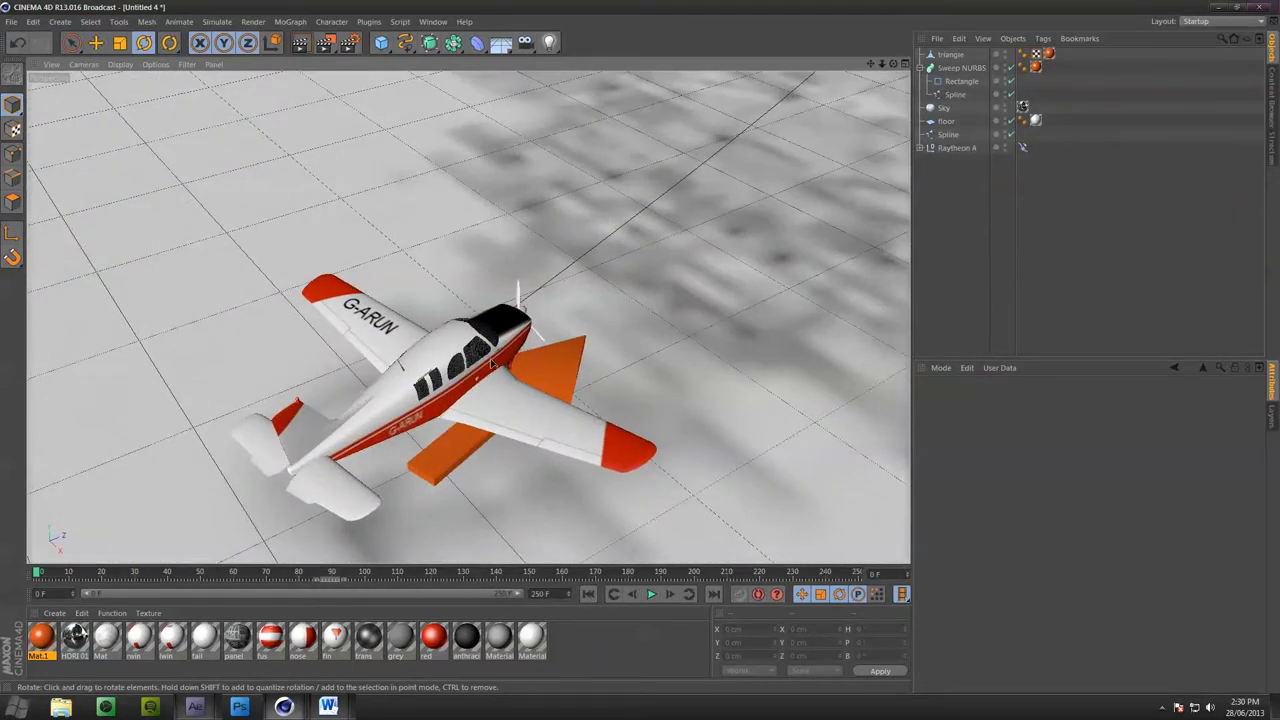
alt+drag(491, 362, 140, 103)
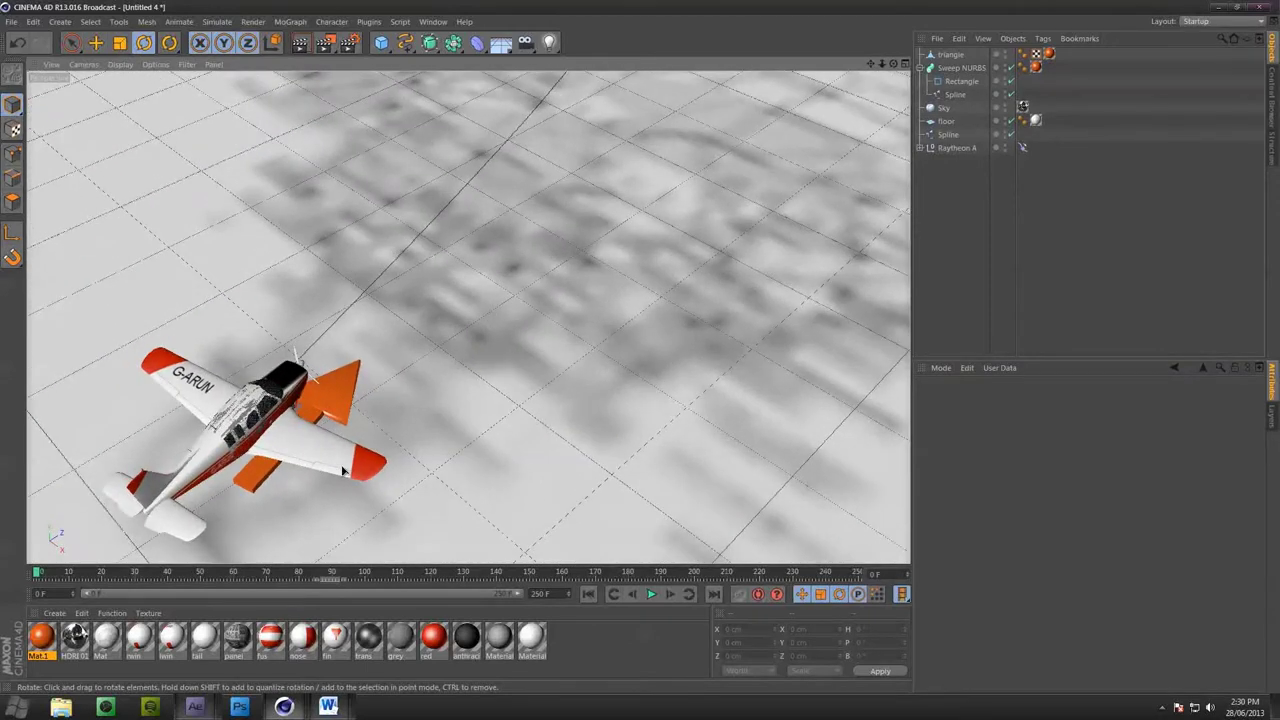
click(957, 148)
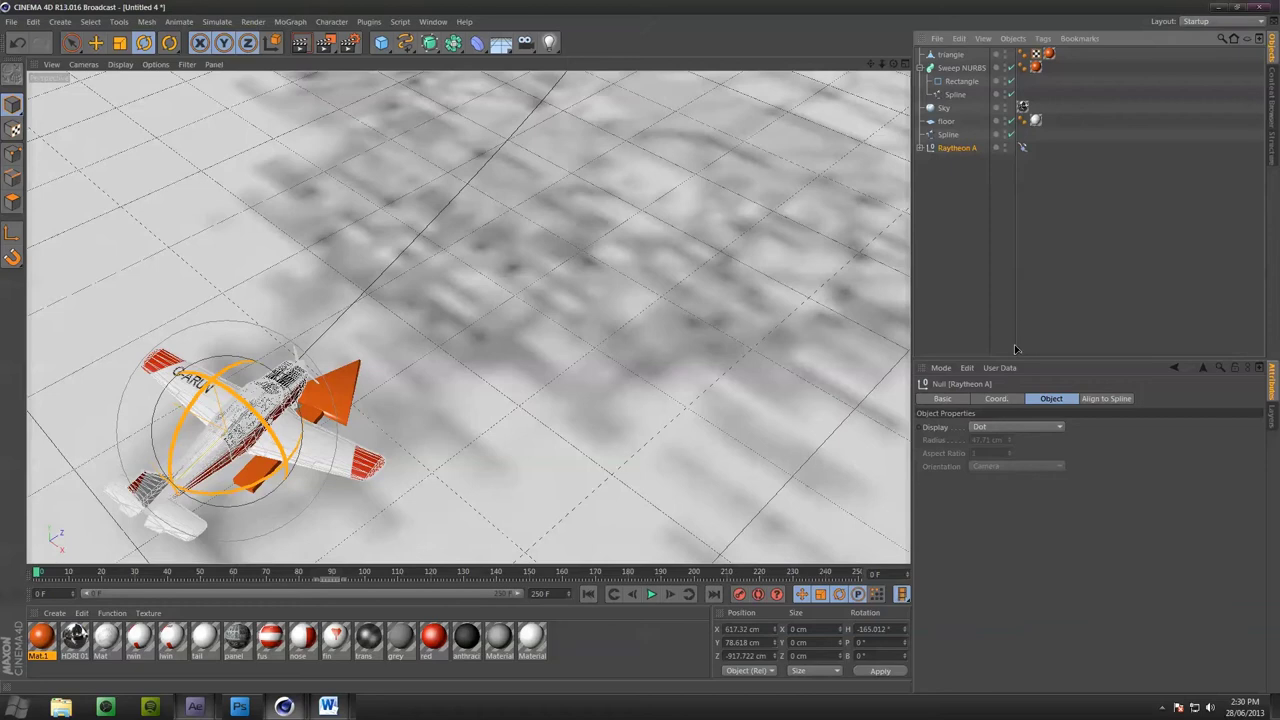
click(1022, 148)
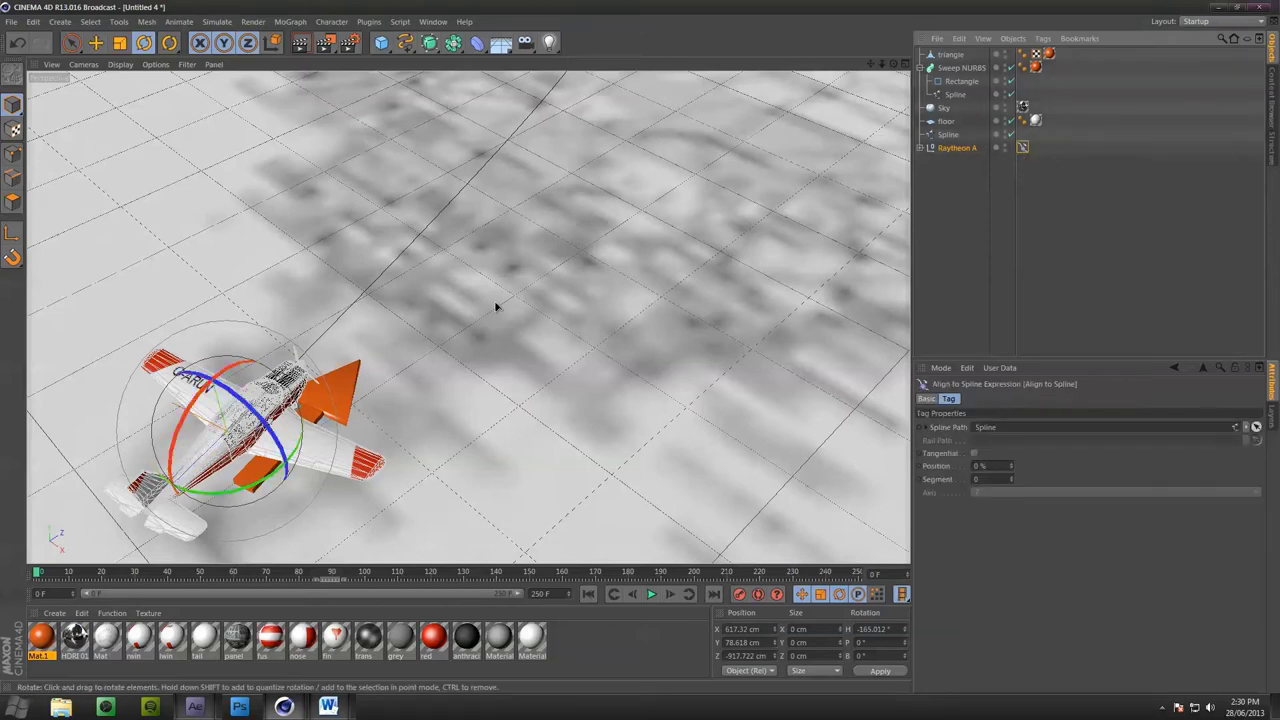
alt+drag(496, 306, 589, 284)
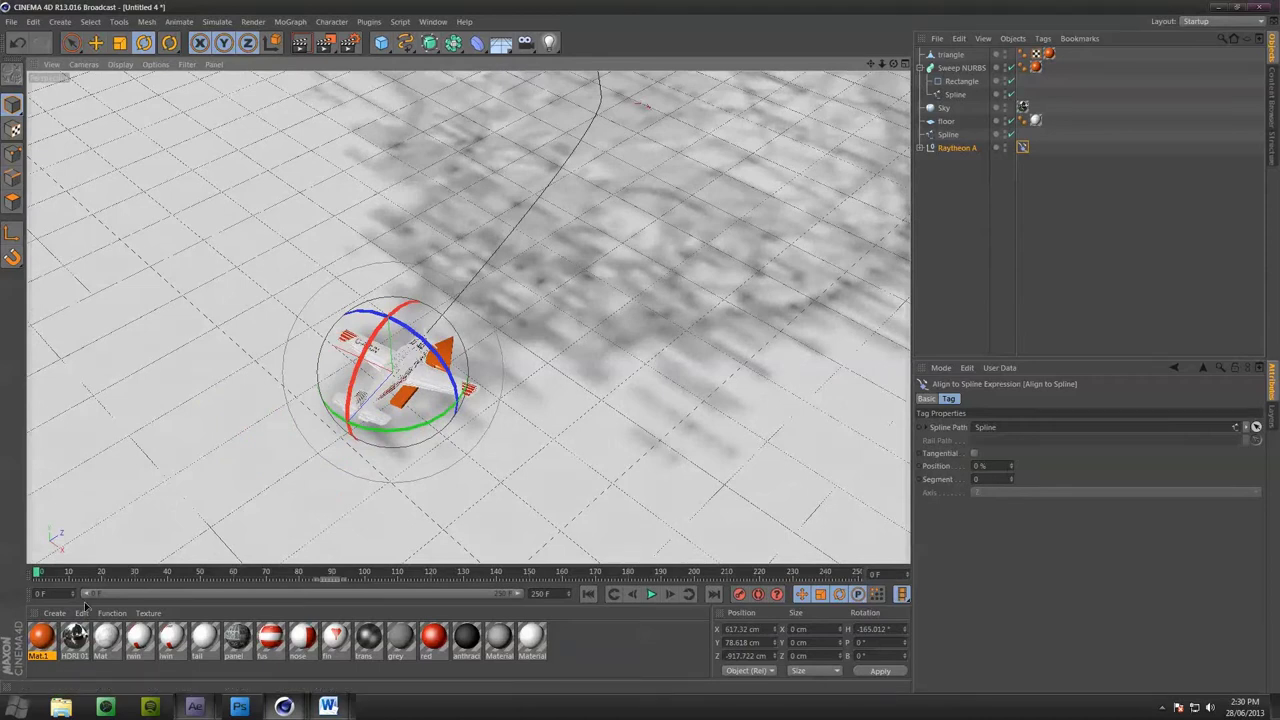
mouse_move(682, 254)
alt+mouse_down()
mouse_move(677, 240)
mouse_move(606, 403)
mouse_move(688, 244)
alt+mouse_up()
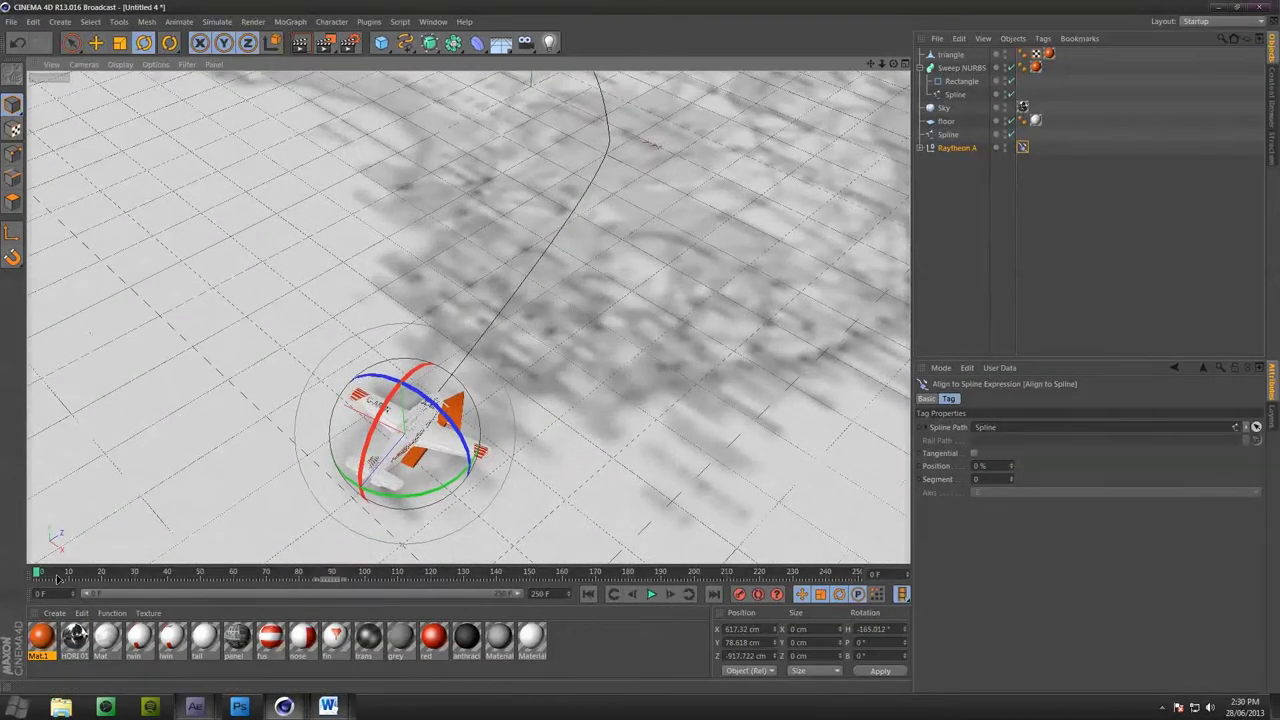
click(920, 469)
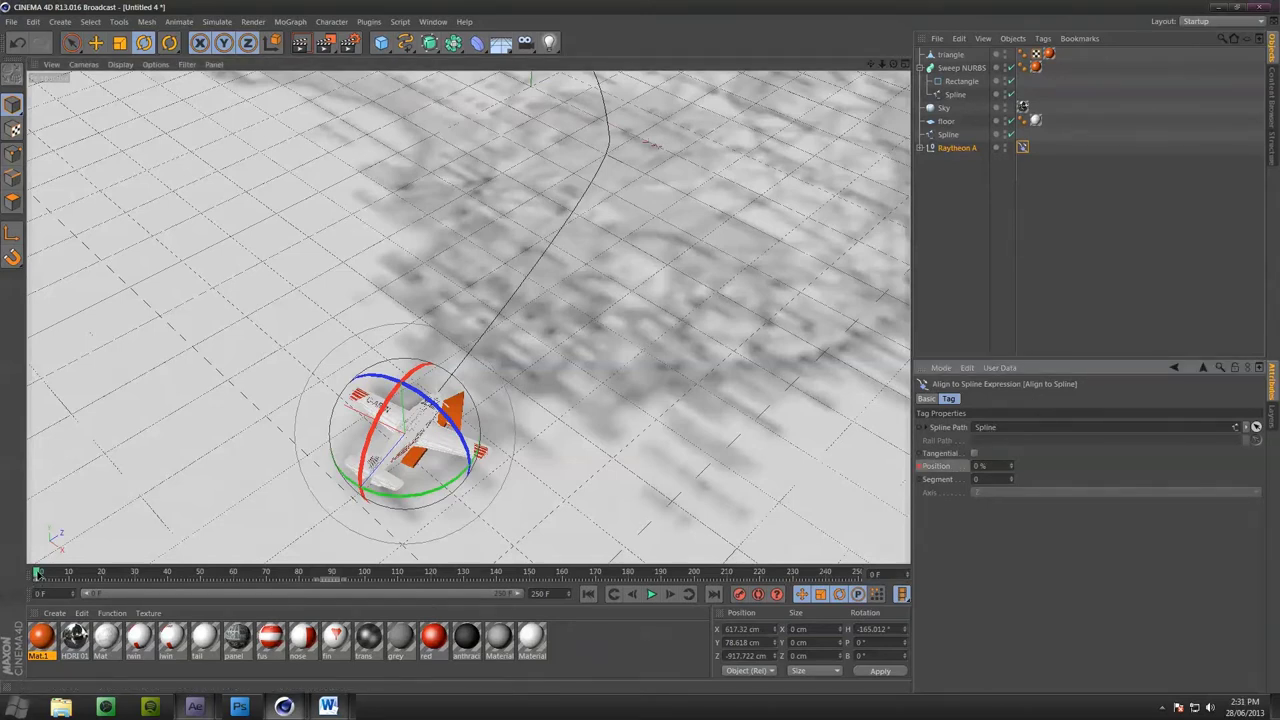
Keyframe the Align to Spline Position at 100% on frame 210 and play back the aircraft's flight
drag(37, 574, 117, 578)
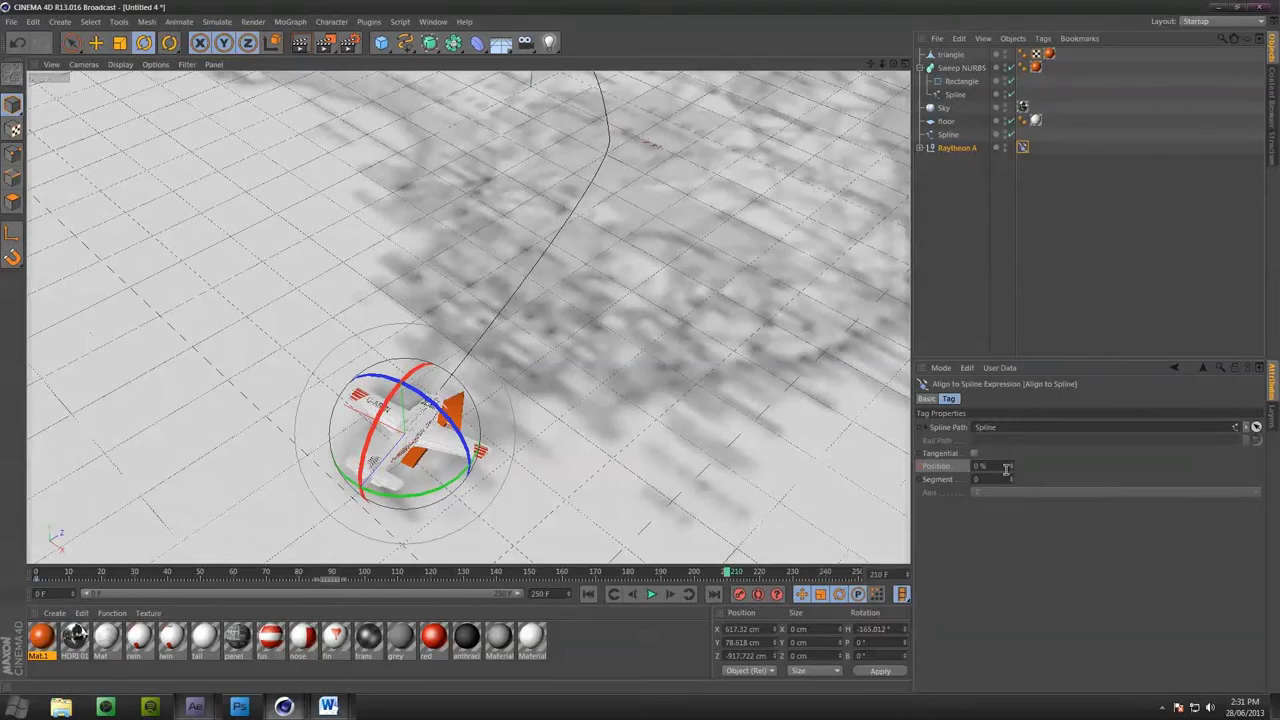
drag(1012, 470, 1100, 470)
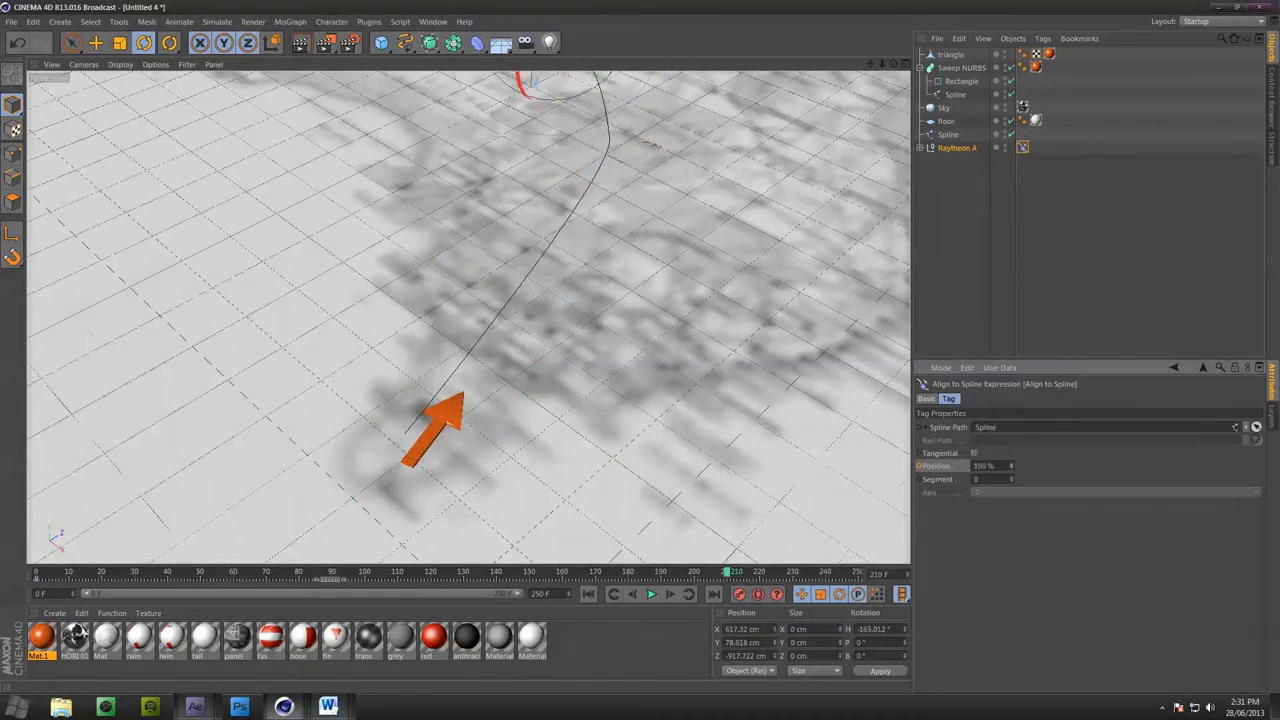
click(921, 466)
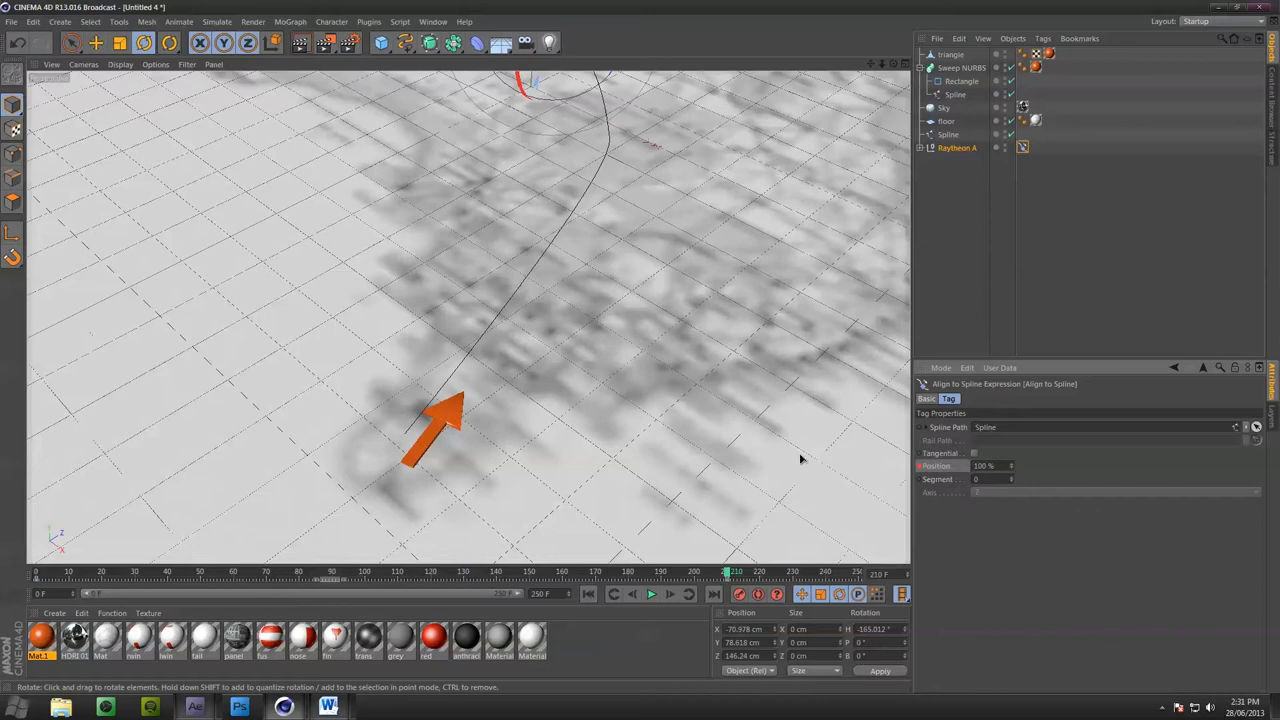
alt+drag(654, 280, 640, 380)
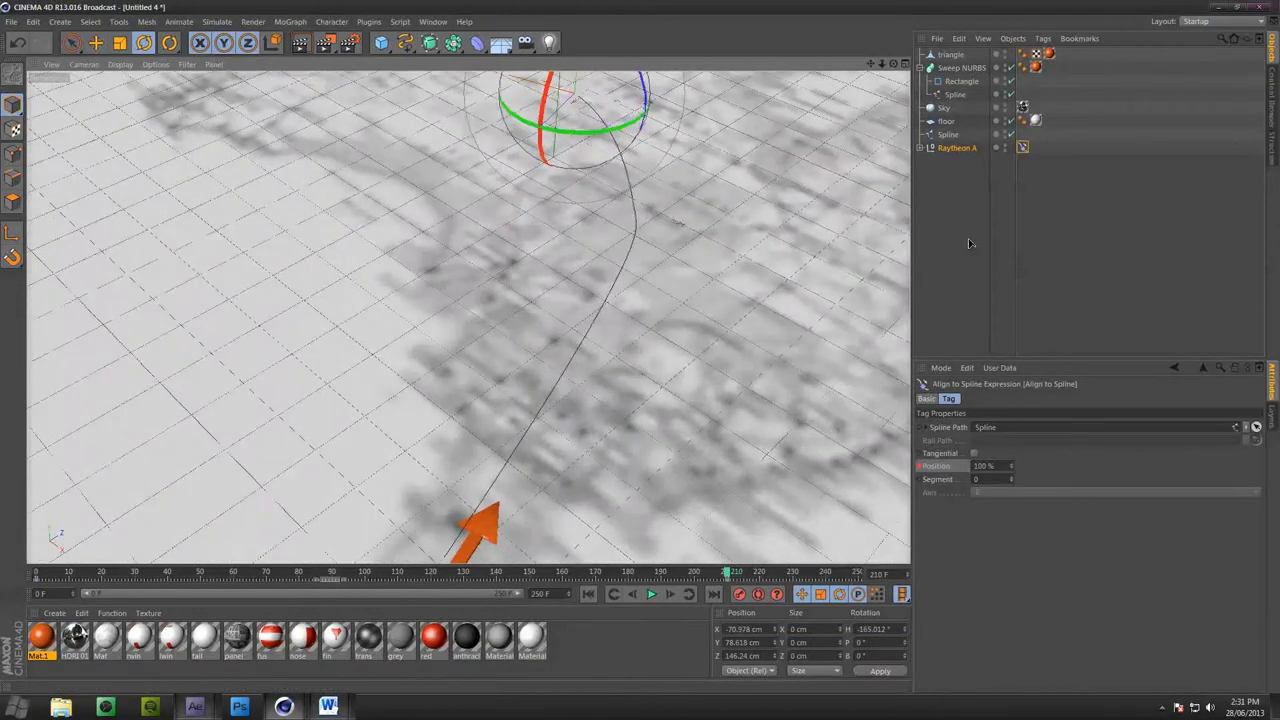
click(968, 238)
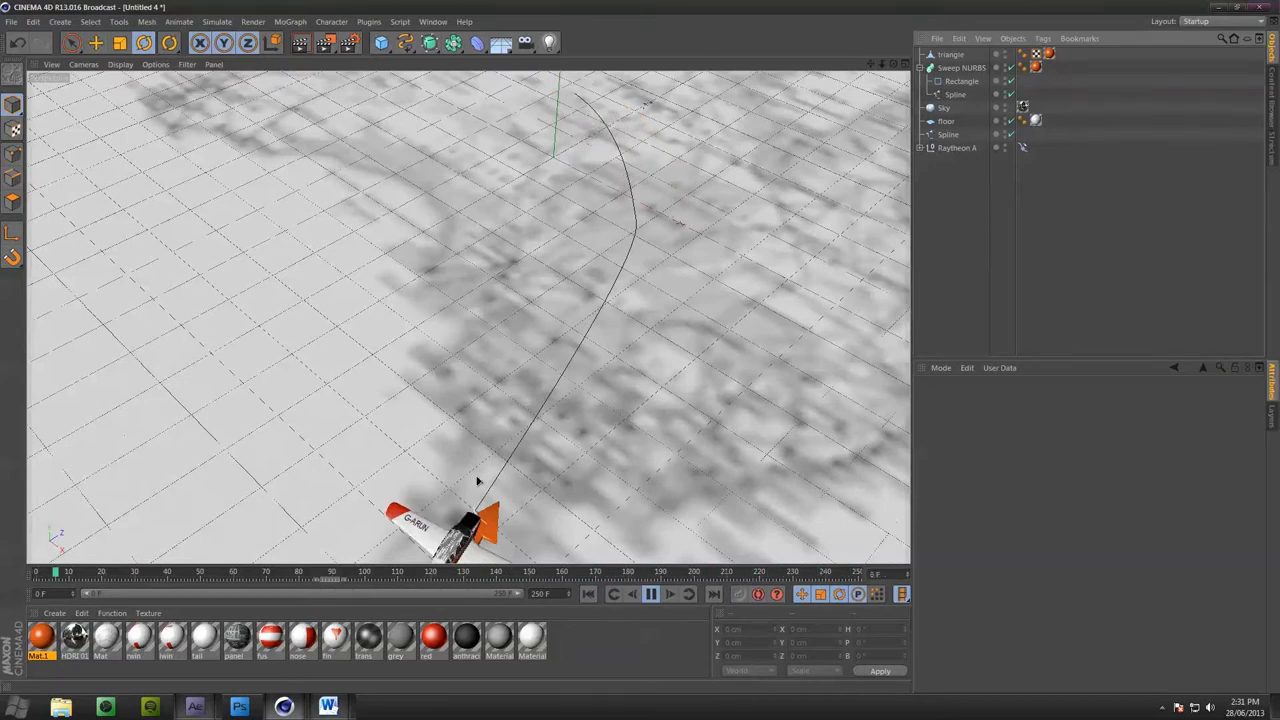
Stop playback and keyframe the Raytheon A aircraft's heading at about -158.4° on frame 100 so it follows the path
click(653, 596)
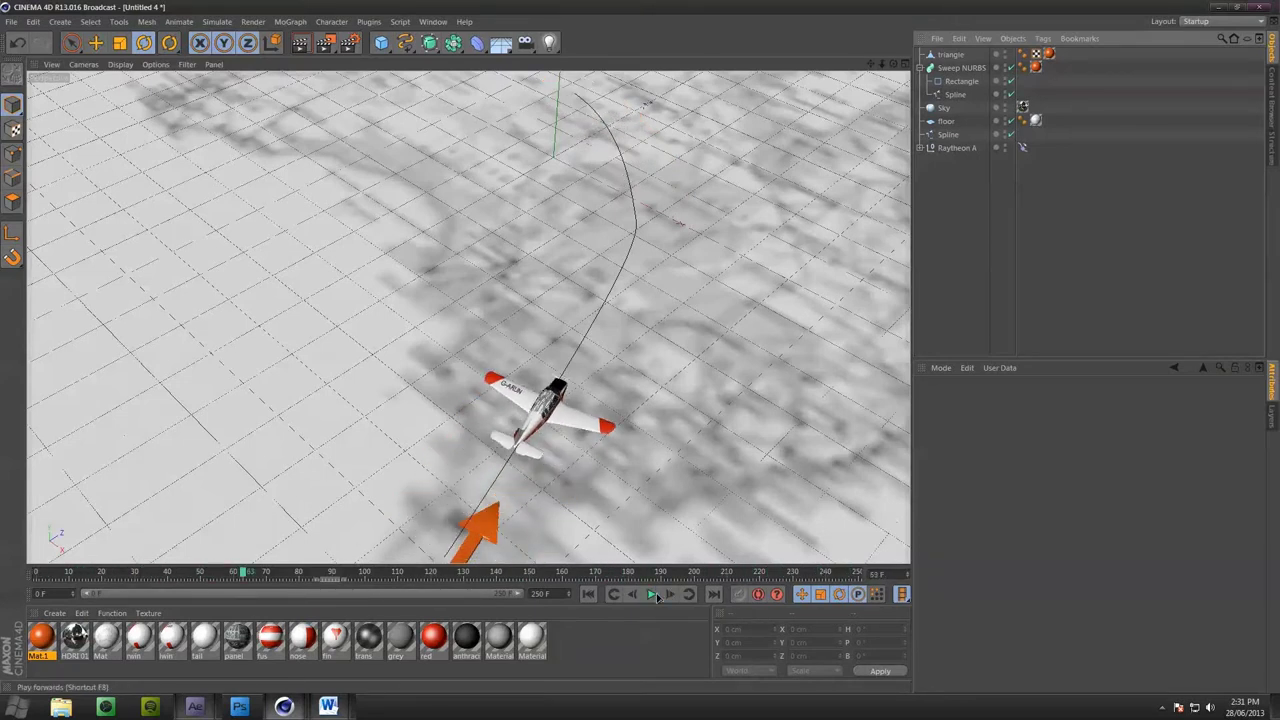
drag(246, 577, 120, 577)
drag(119, 649, 369, 645)
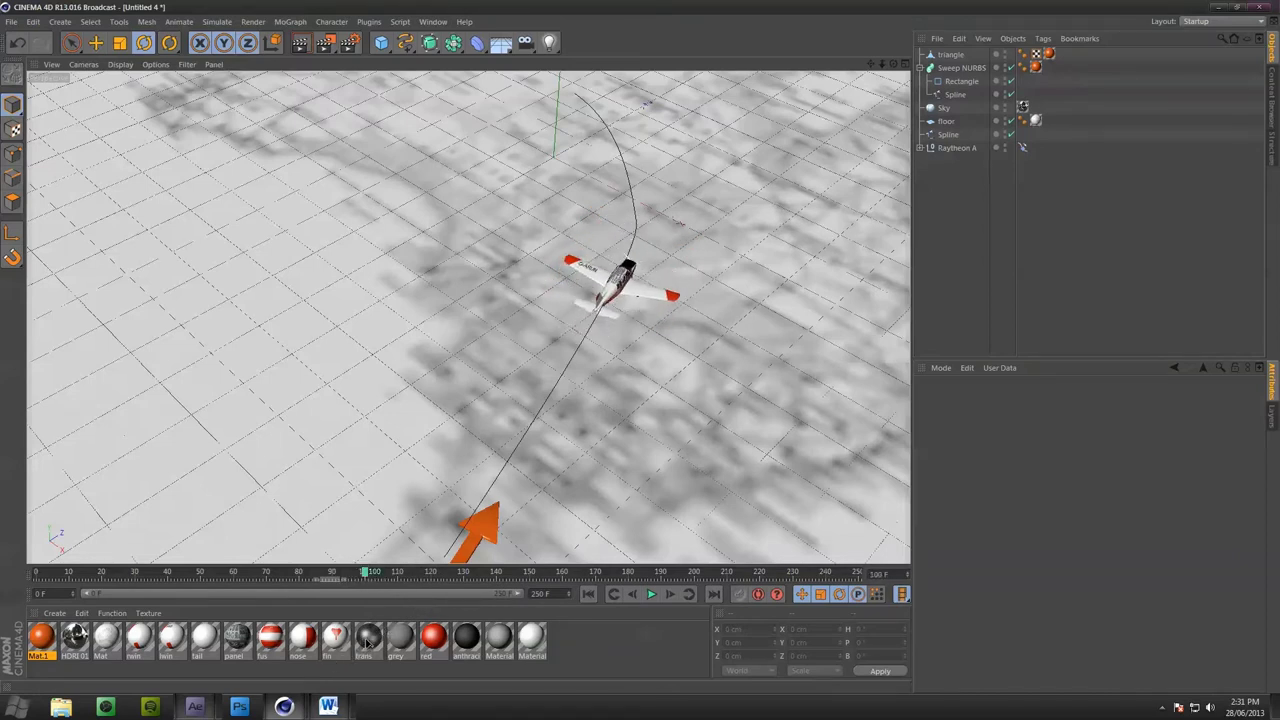
click(955, 149)
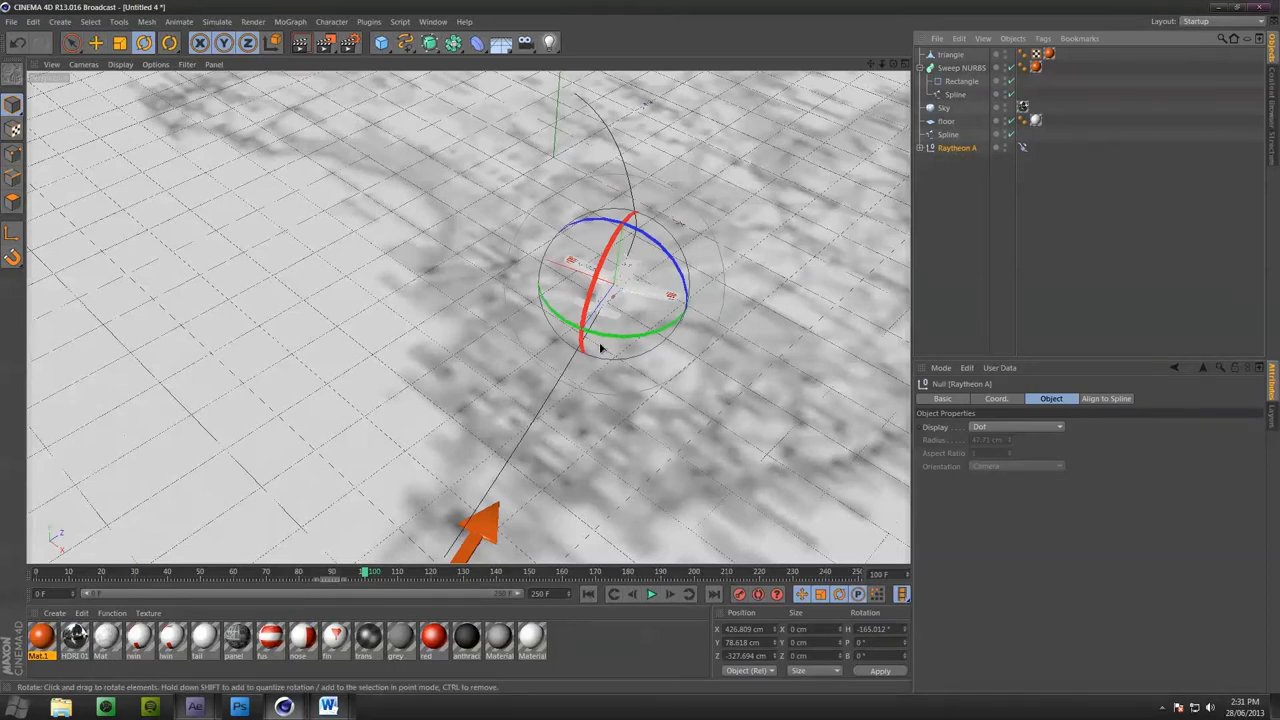
drag(621, 342, 631, 338)
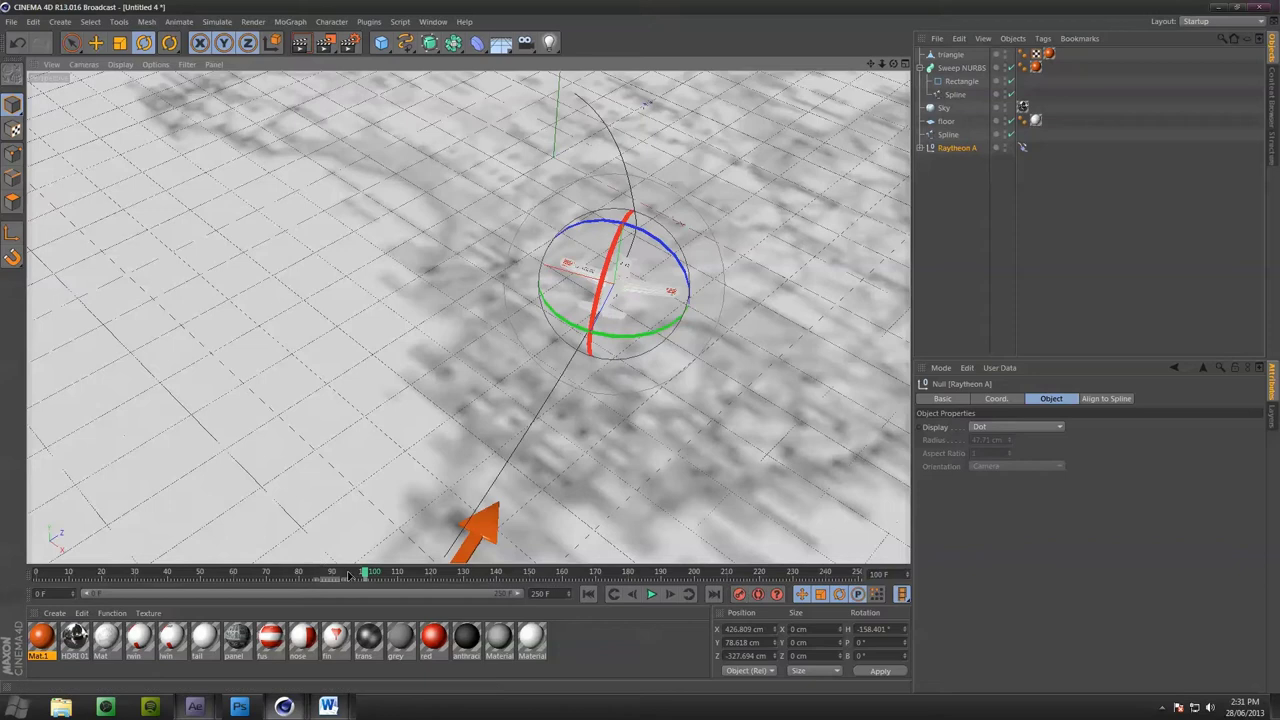
Turn the Raytheon A aircraft to a heading of about -163.9° at frame 0 and record a keyframe
drag(363, 577, 38, 580)
alt+middle_drag(312, 520, 379, 396)
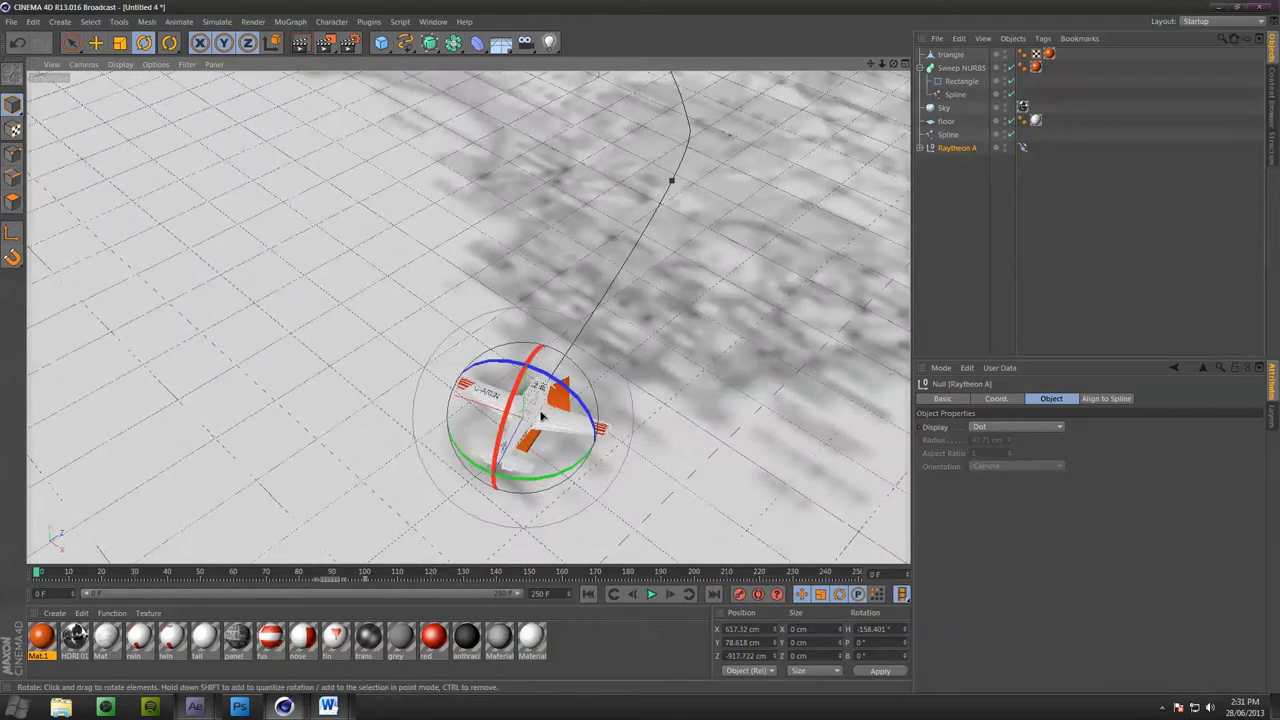
alt+drag(541, 416, 546, 497)
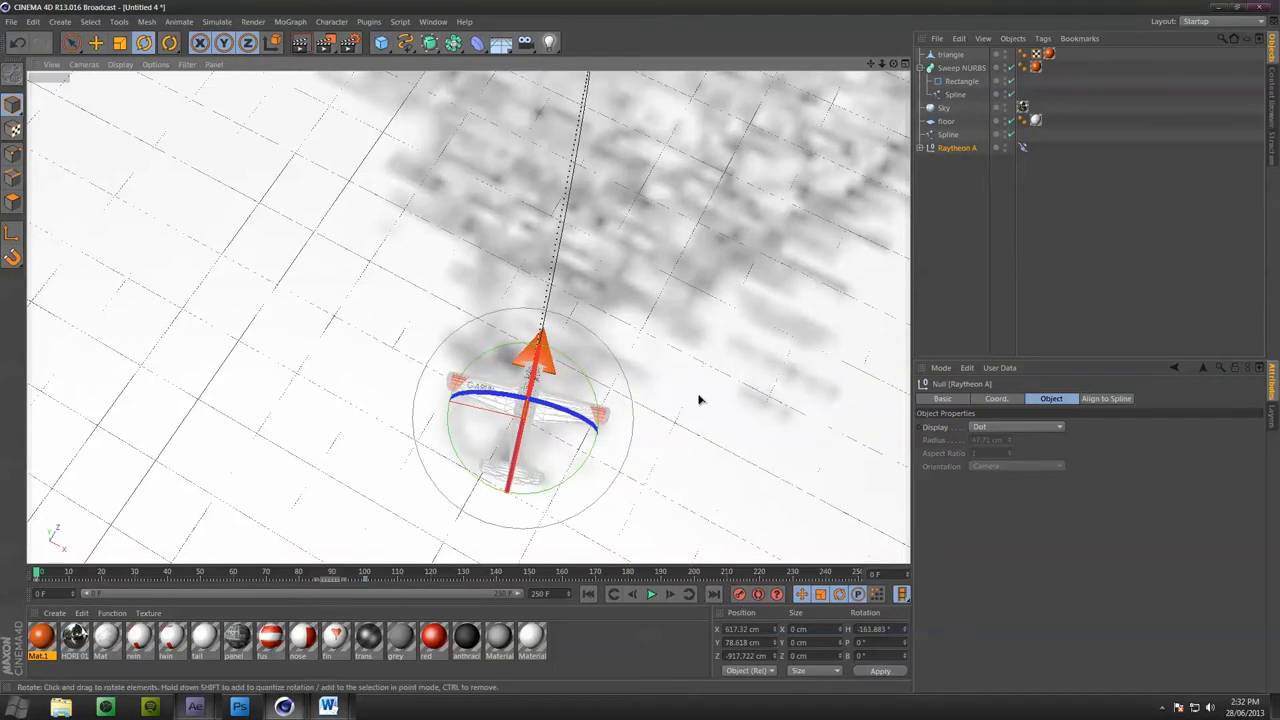
alt+drag(697, 397, 507, 573)
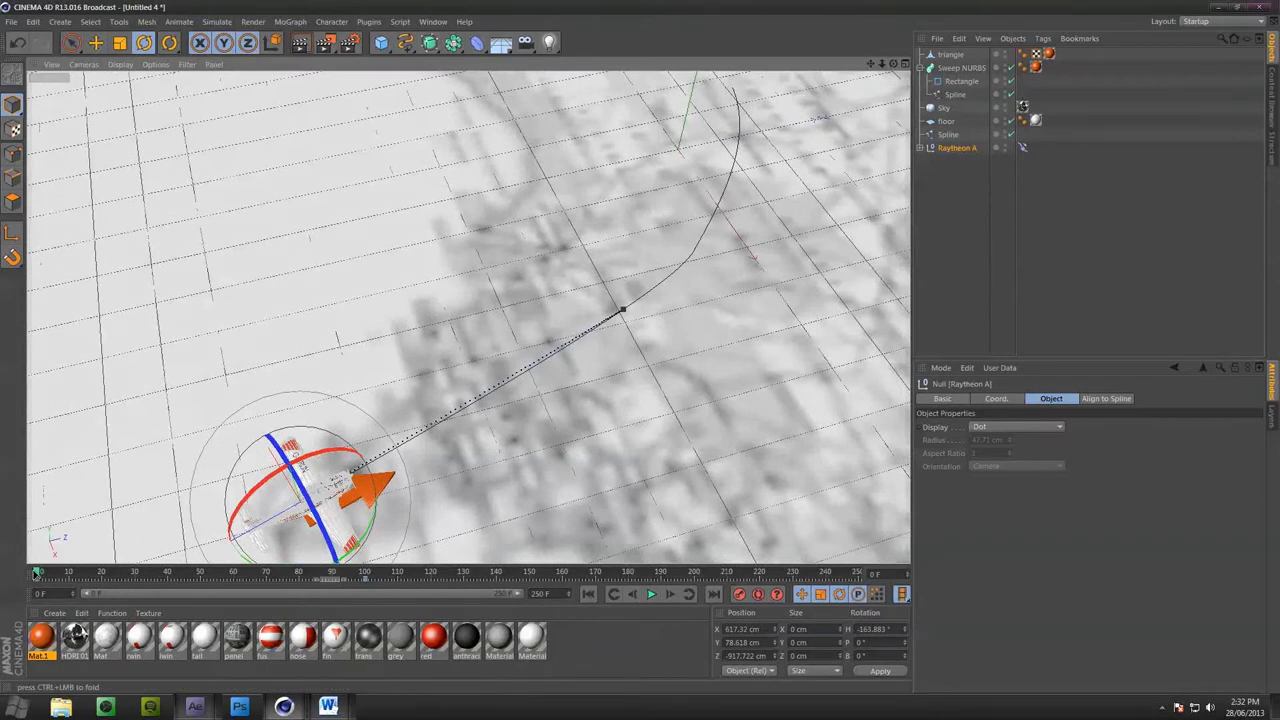
Keyframe the aircraft's heading at about -138.3° on frame 122 and about -128.9° on frame 153
drag(38, 572, 437, 572)
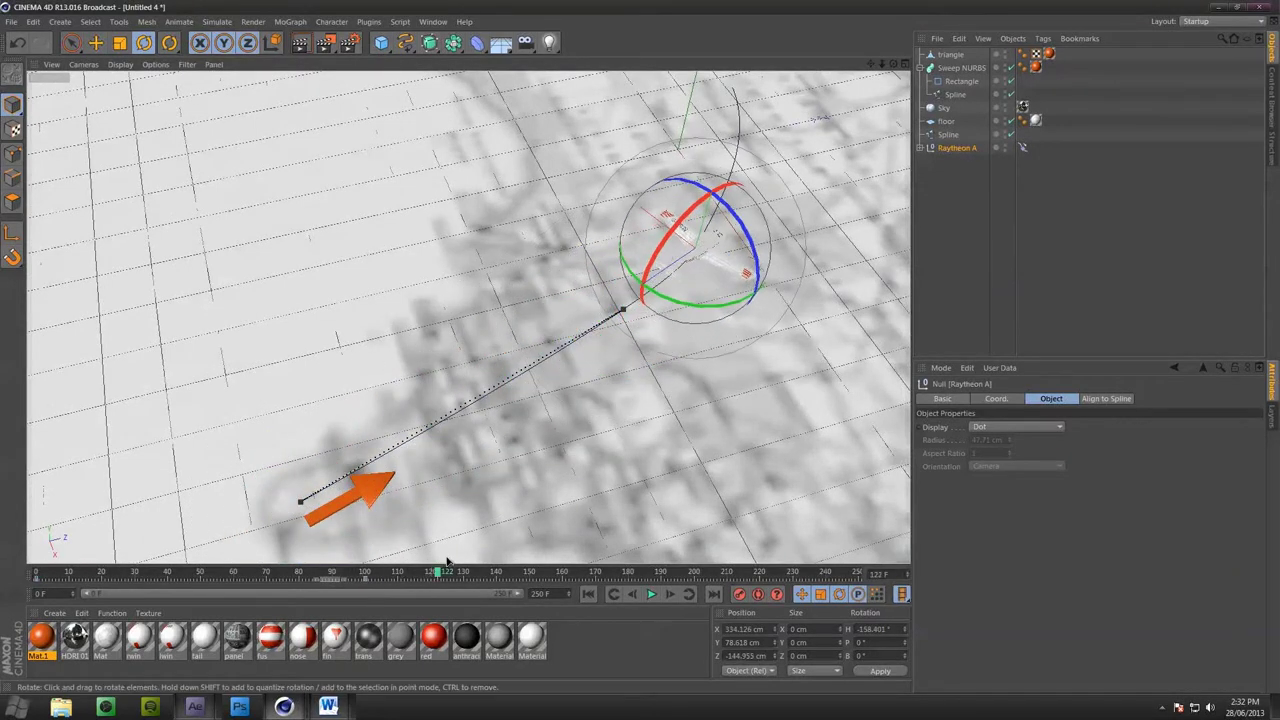
drag(680, 310, 705, 294)
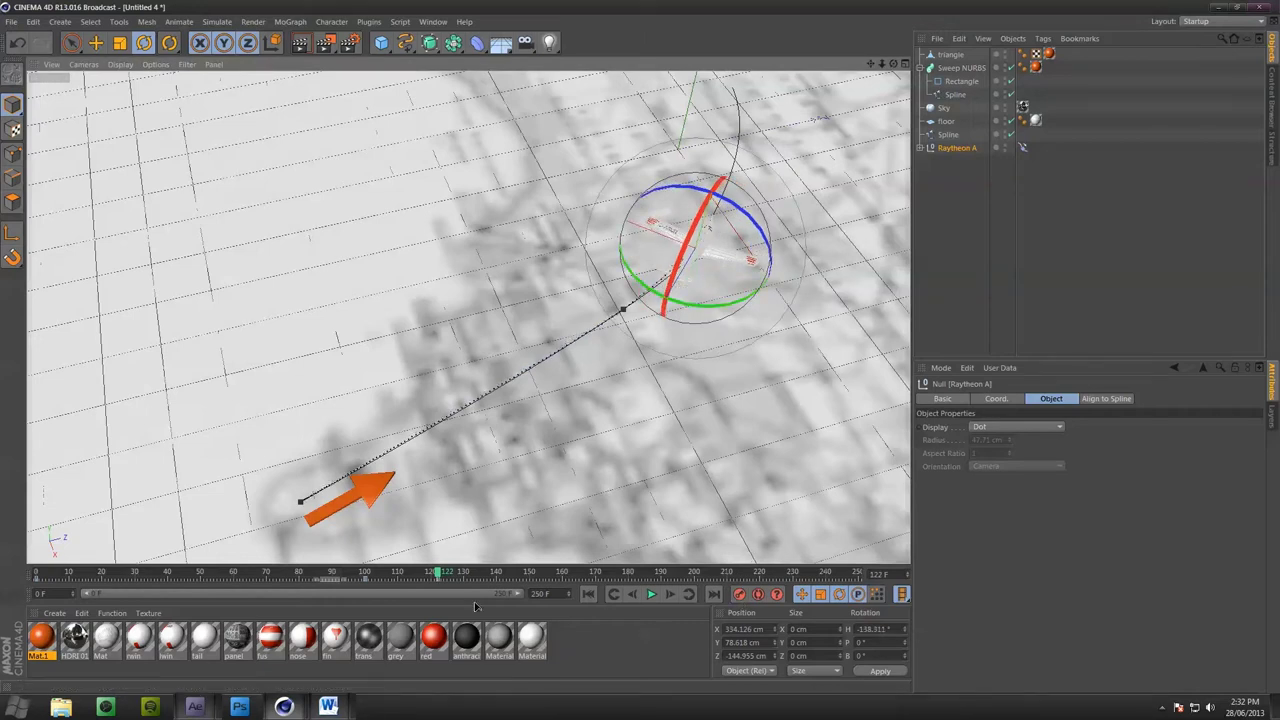
drag(437, 574, 543, 509)
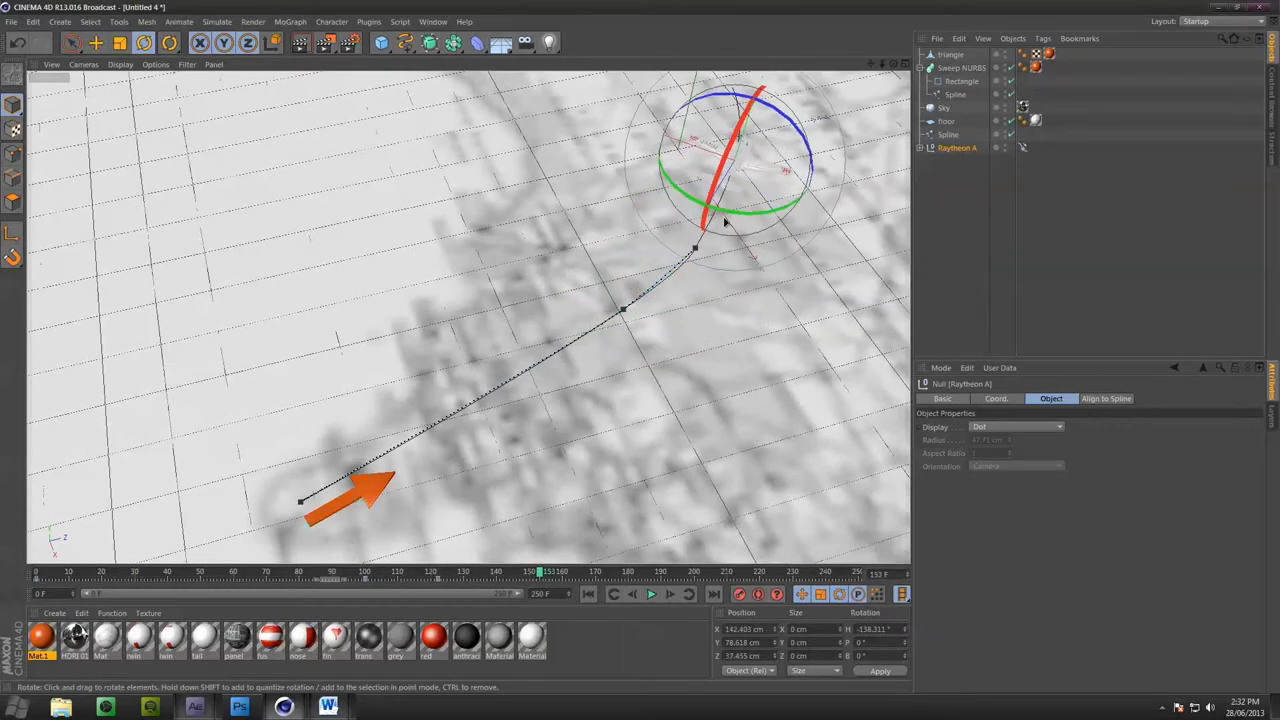
drag(725, 222, 747, 210)
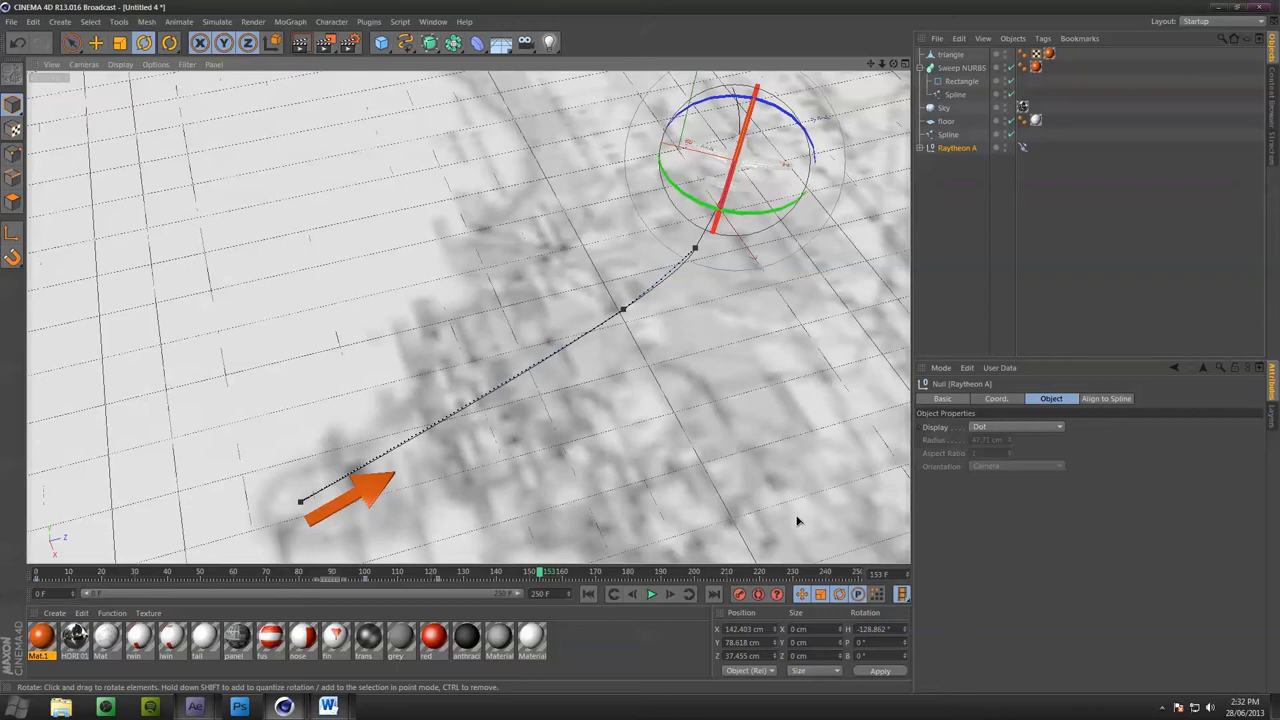
Rotate the aircraft to a heading of about -115° at frame 179 and record a keyframe
alt+drag(617, 430, 538, 443)
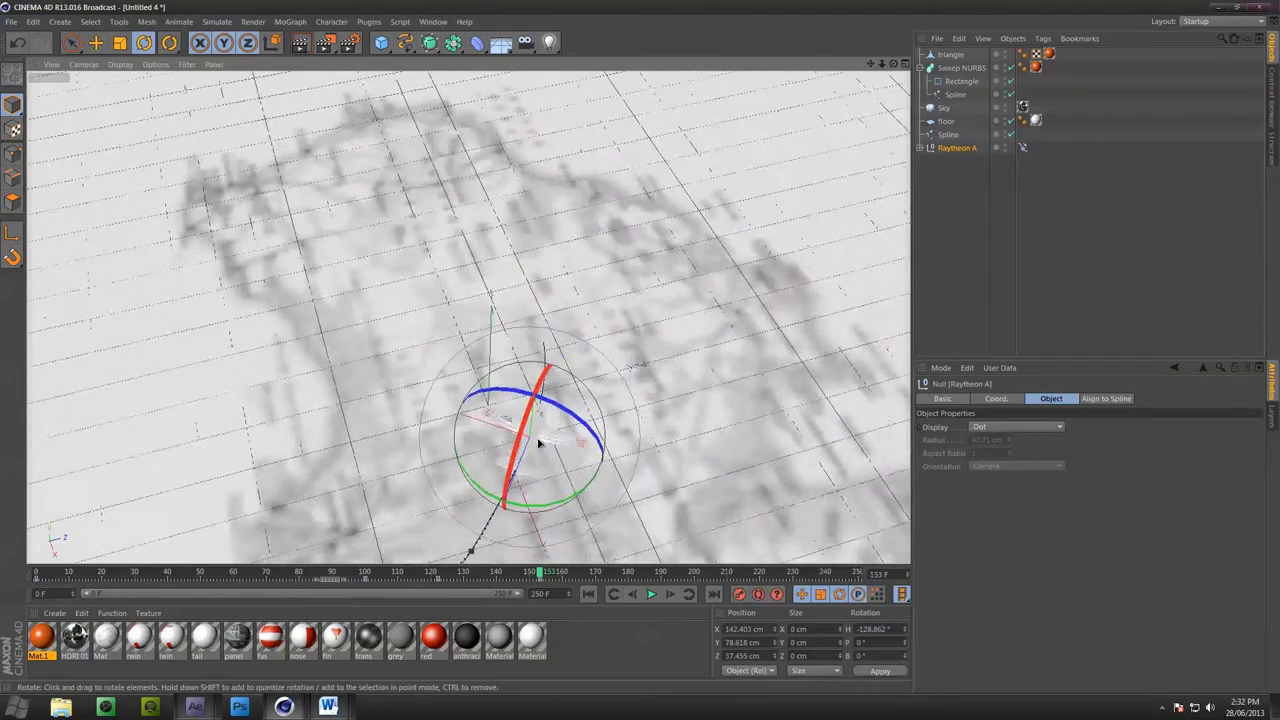
scroll(567, 391, up, 4)
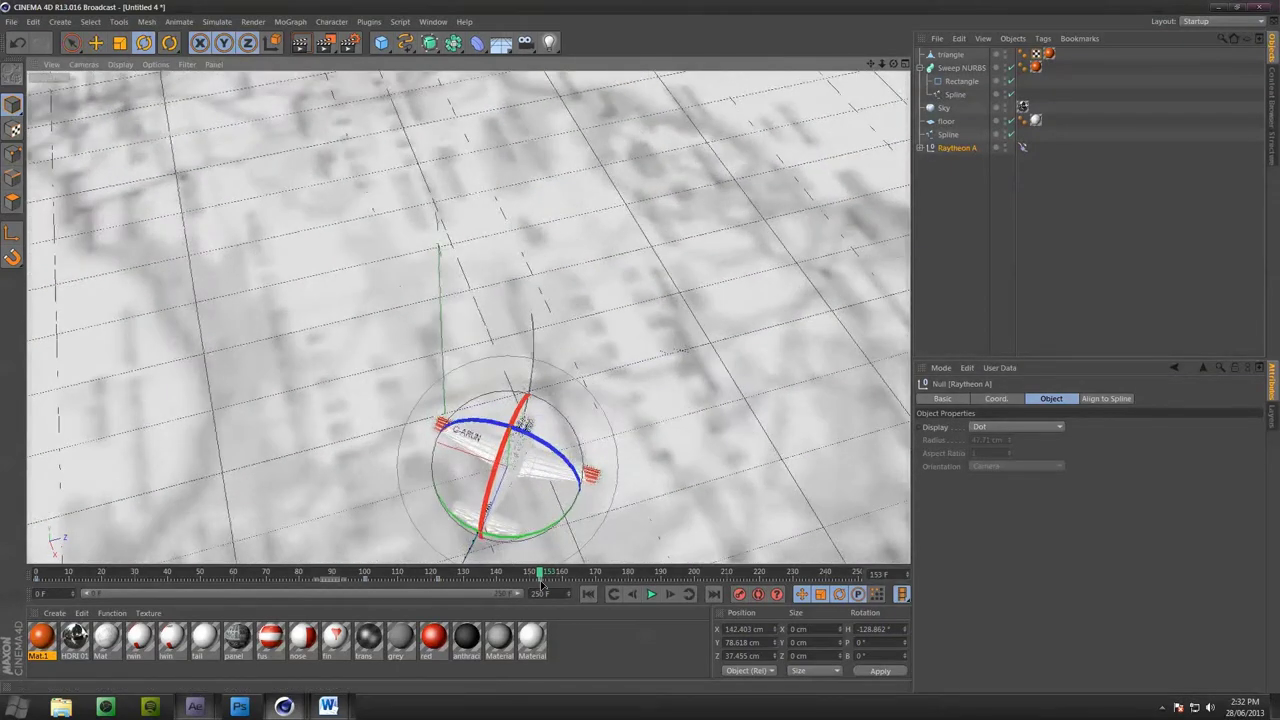
drag(540, 572, 546, 569)
key(g)
key(g)
key(g)
key(g)
key(g)
key(g)
key(g)
key(g)
key(g)
key(g)
key(g)
key(g)
key(g)
key(g)
key(g)
key(g)
key(g)
key(g)
key(g)
key(g)
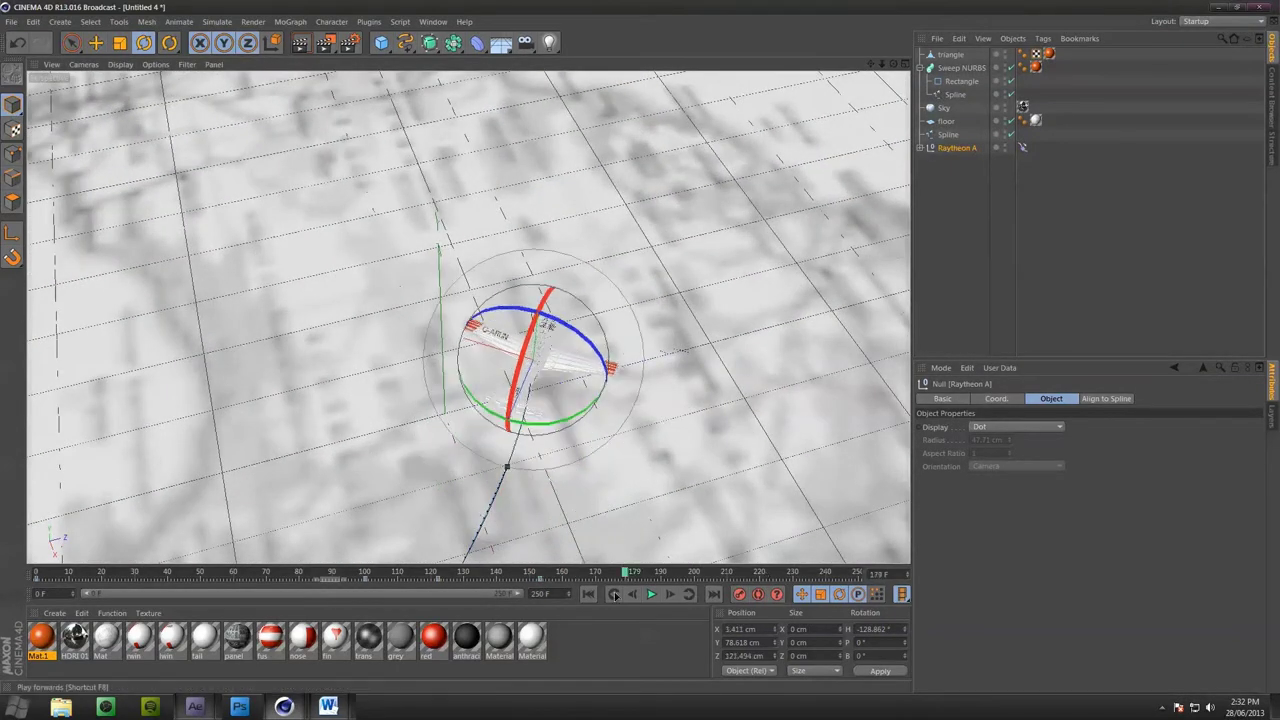
drag(555, 436, 567, 421)
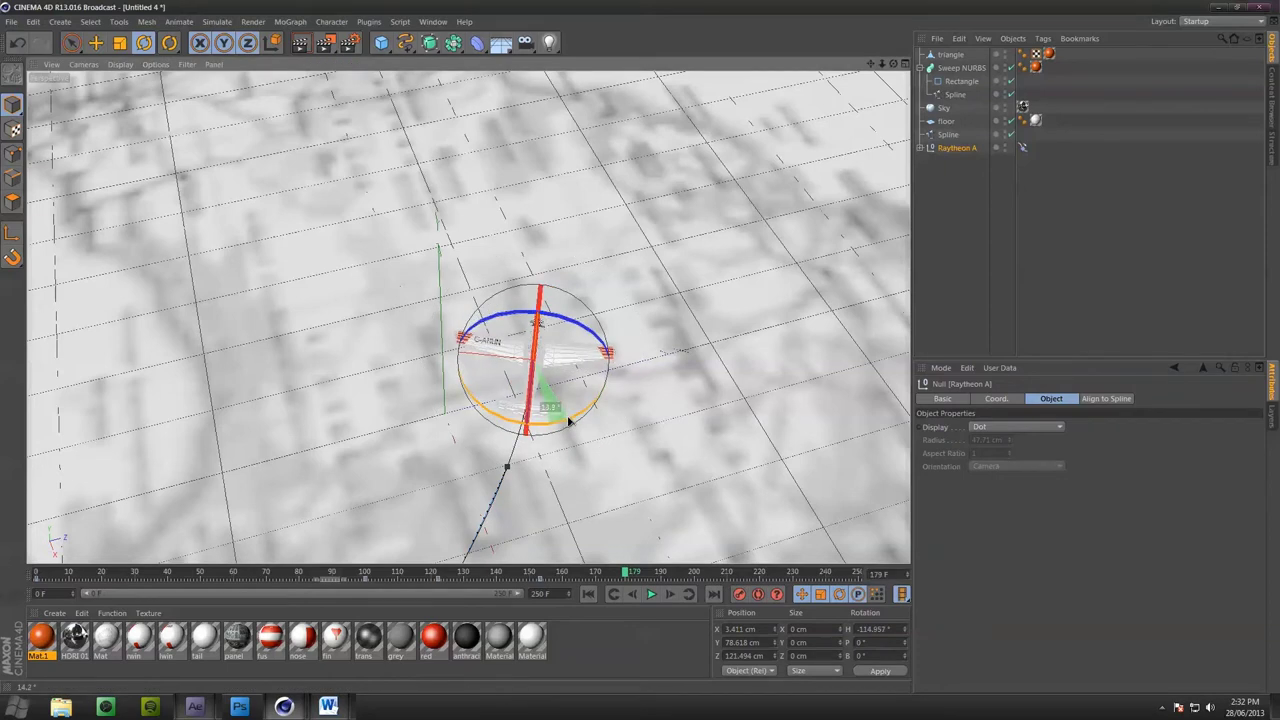
click(741, 598)
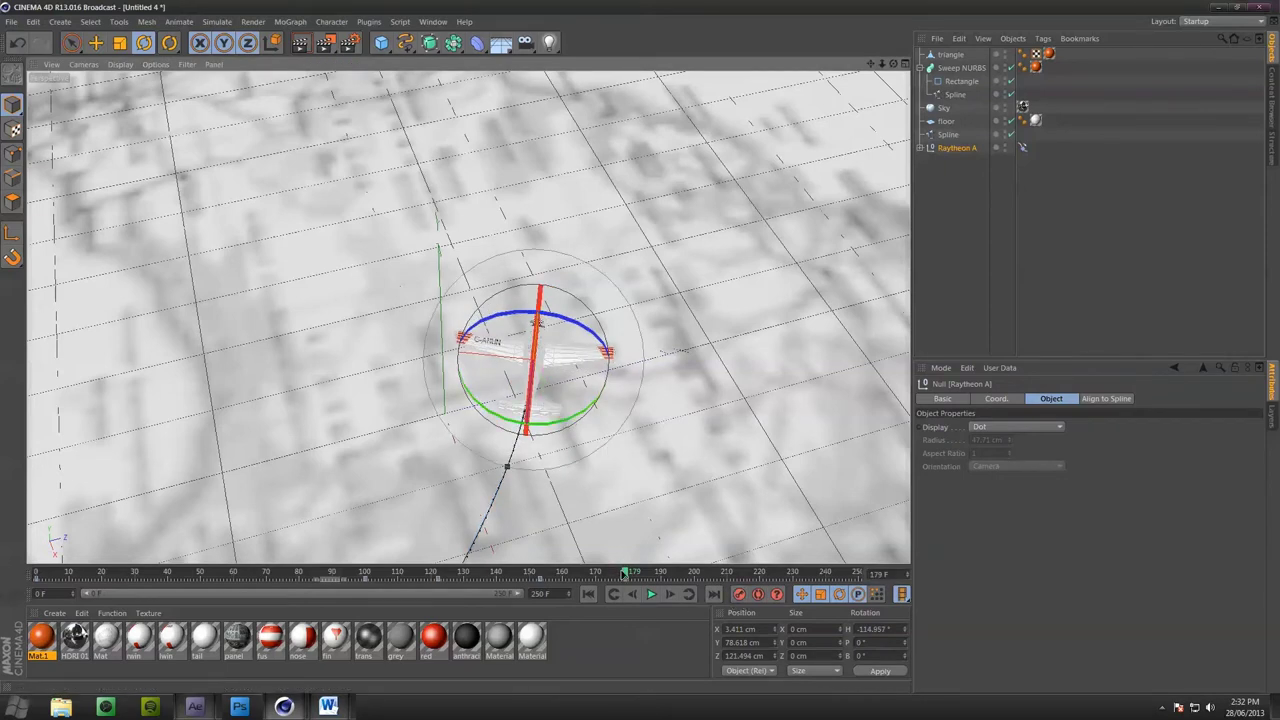
Keyframe the aircraft's heading at about -108.6° on frame 210, aligned with the end of the path
drag(624, 573, 729, 573)
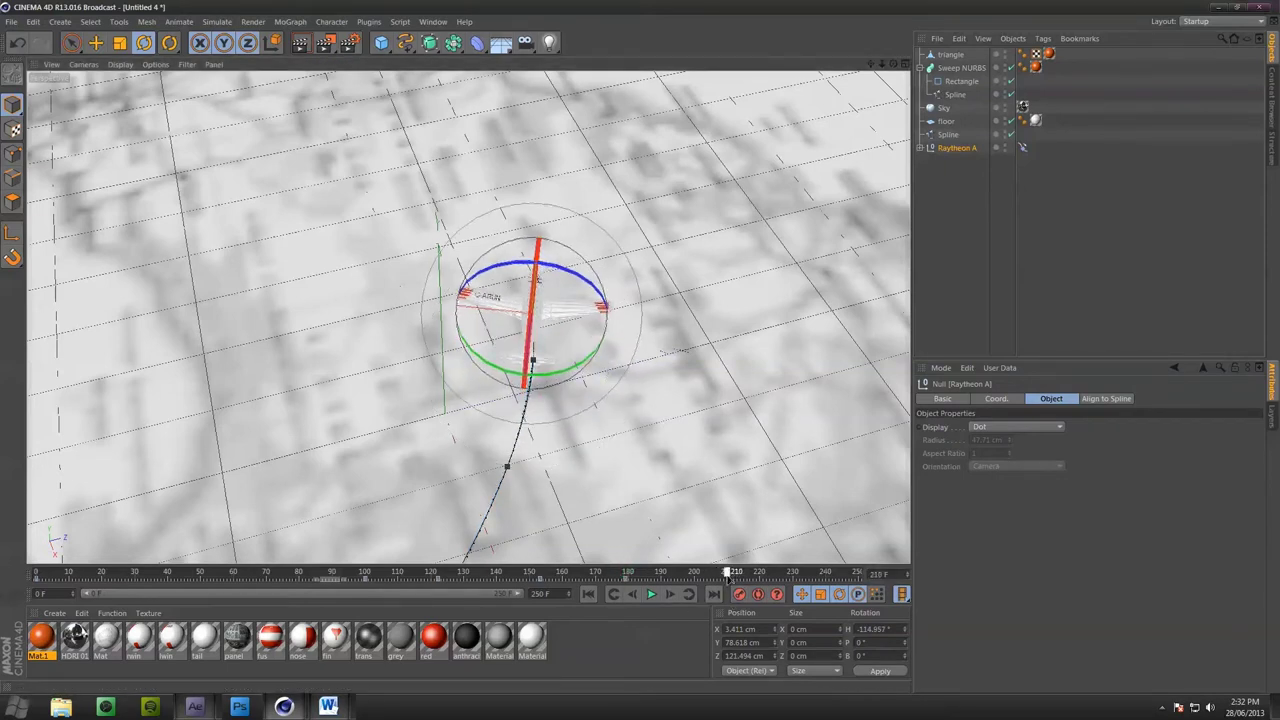
drag(557, 371, 563, 371)
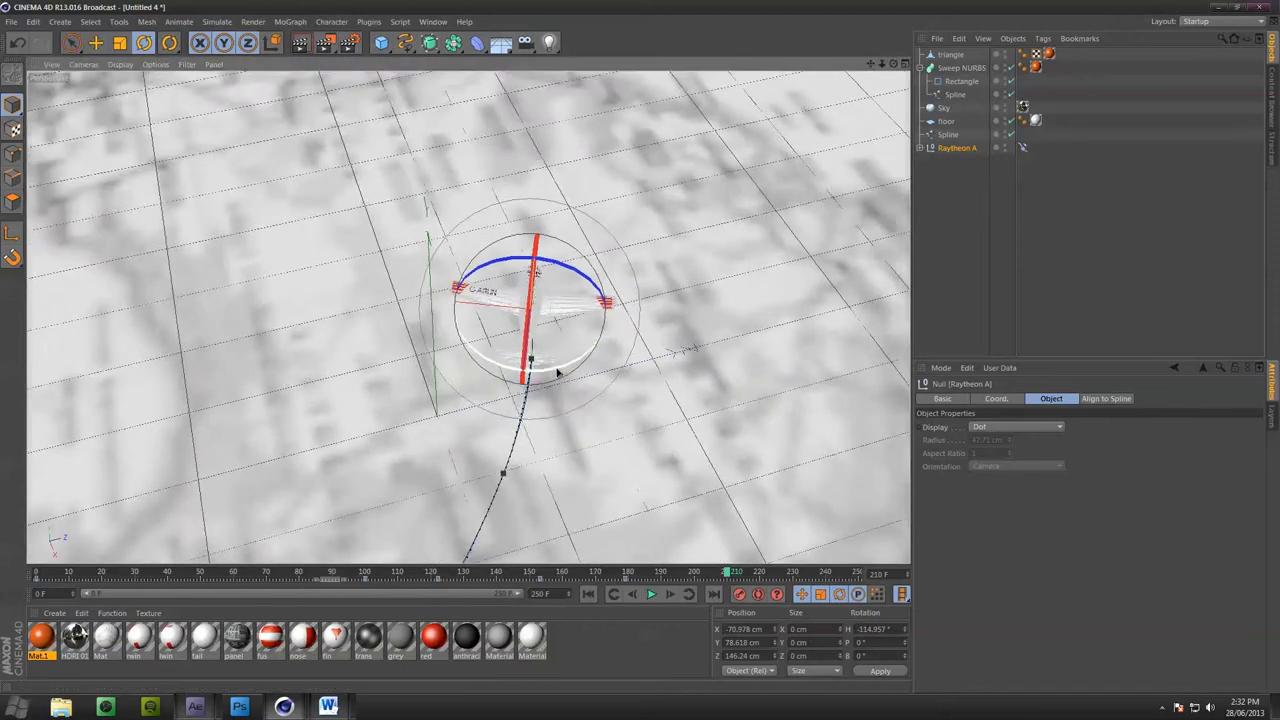
click(752, 596)
click(740, 595)
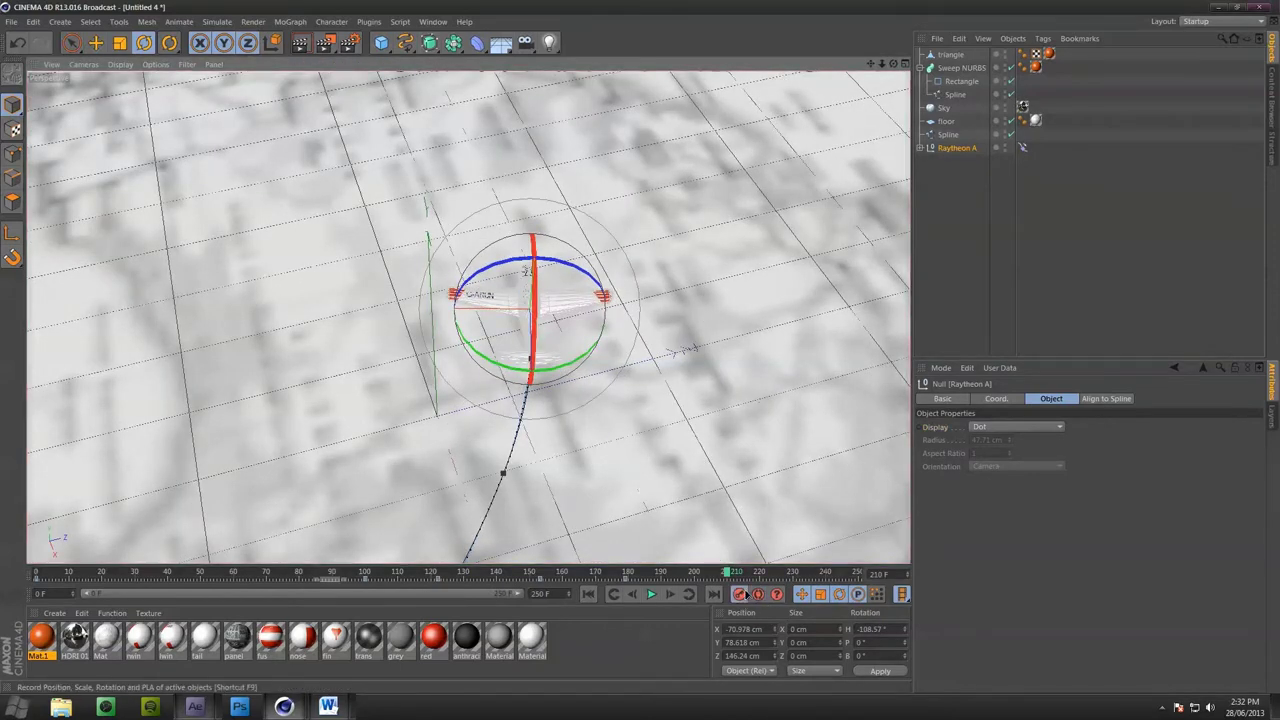
Return to frame 0, deselect the aircraft, and play back its flight to check how it turns along the path
drag(726, 575, 400, 558)
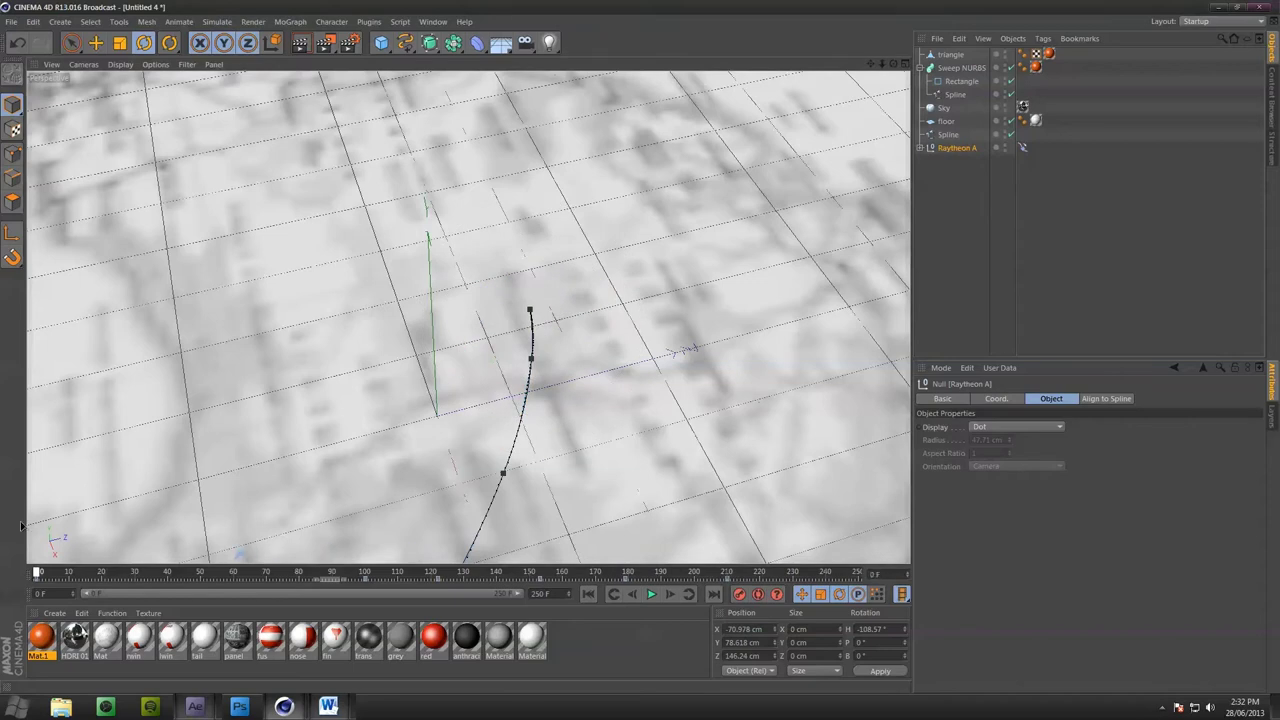
alt+right_drag(380, 420, 360, 503)
alt+middle_drag(350, 460, 649, 198)
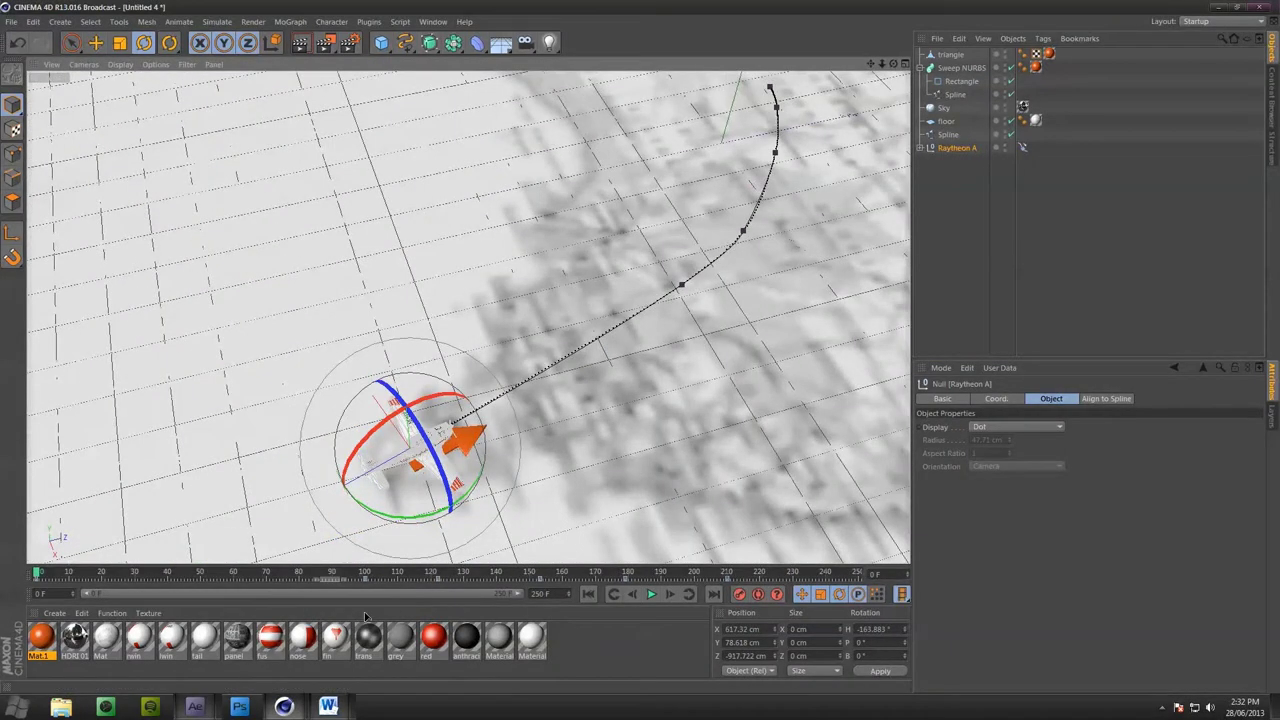
click(1061, 291)
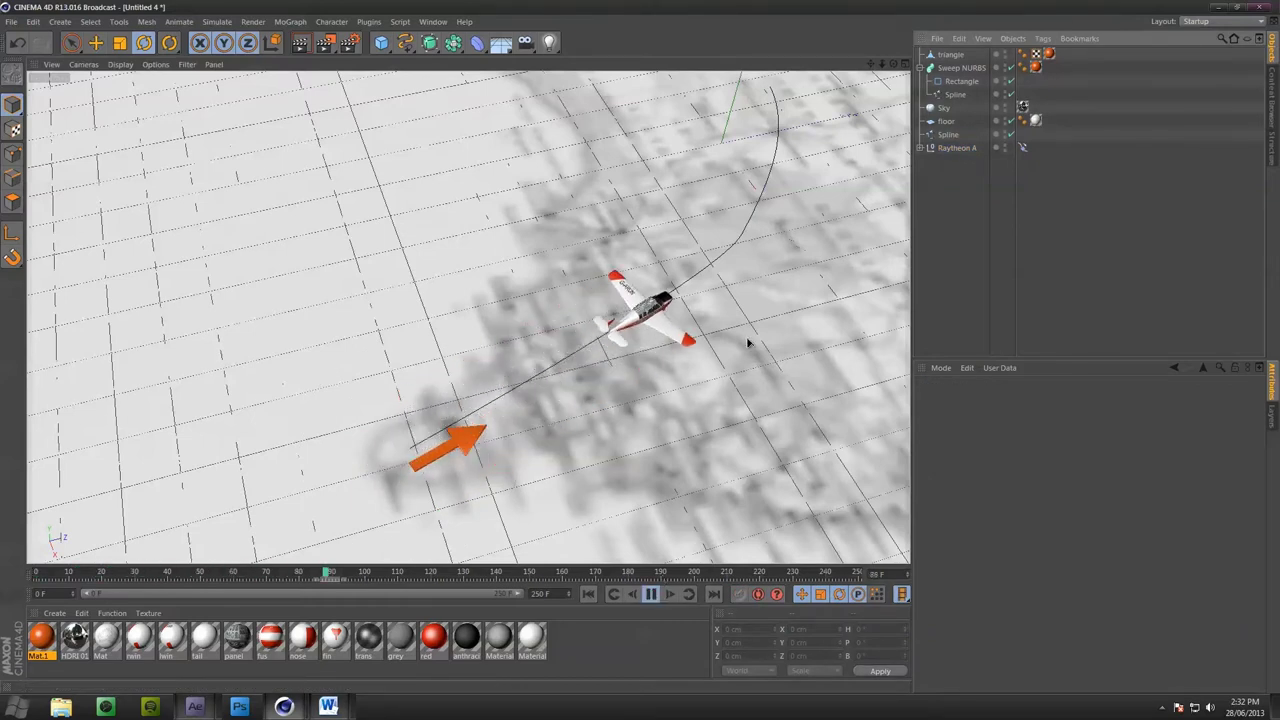
alt+middle_drag(792, 318, 611, 403)
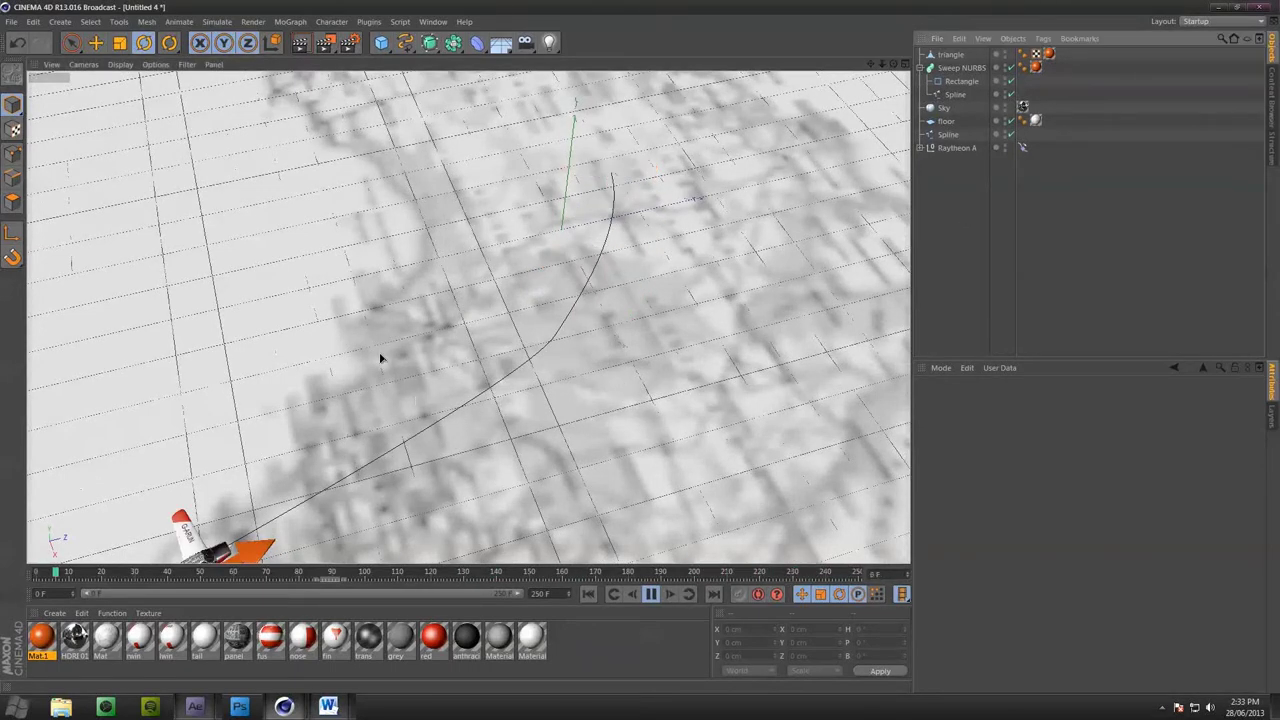
alt+middle_drag(382, 380, 606, 296)
click(650, 595)
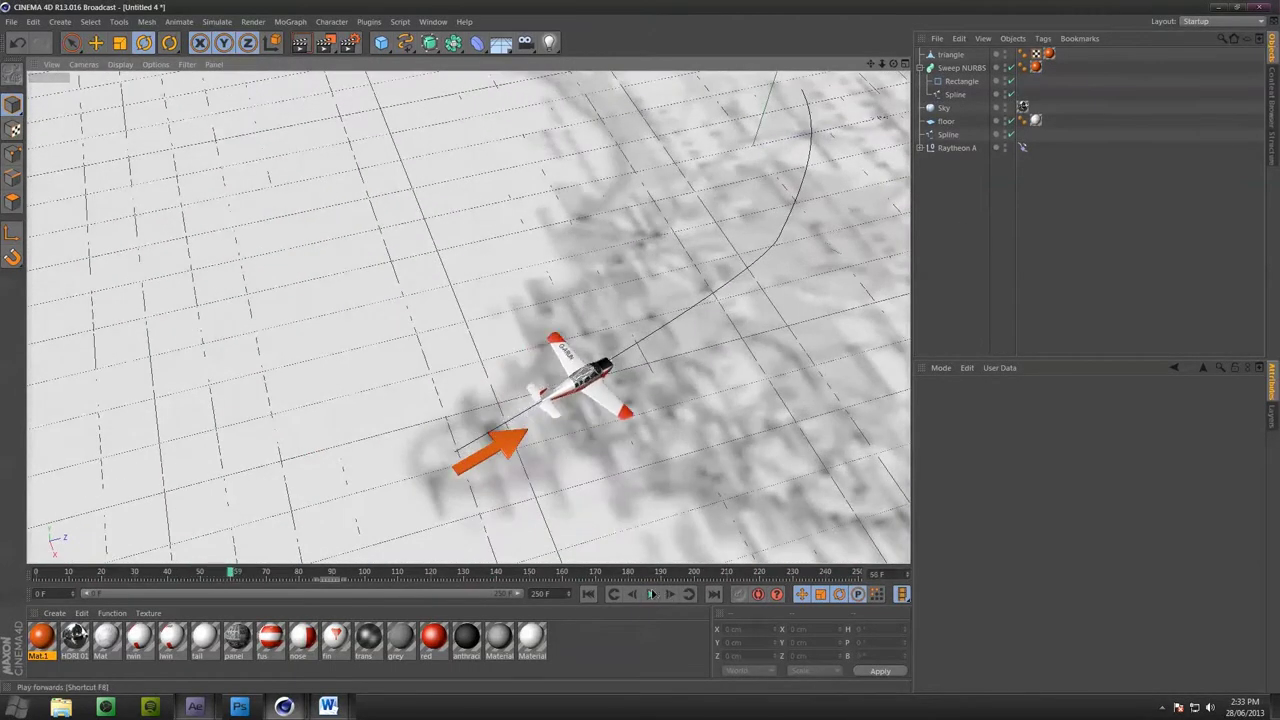
Bank the Raytheon A aircraft about 10.1° at frame 93, just before the curve, and record a keyframe
alt+drag(582, 399, 590, 437)
alt+right_drag(590, 437, 611, 311)
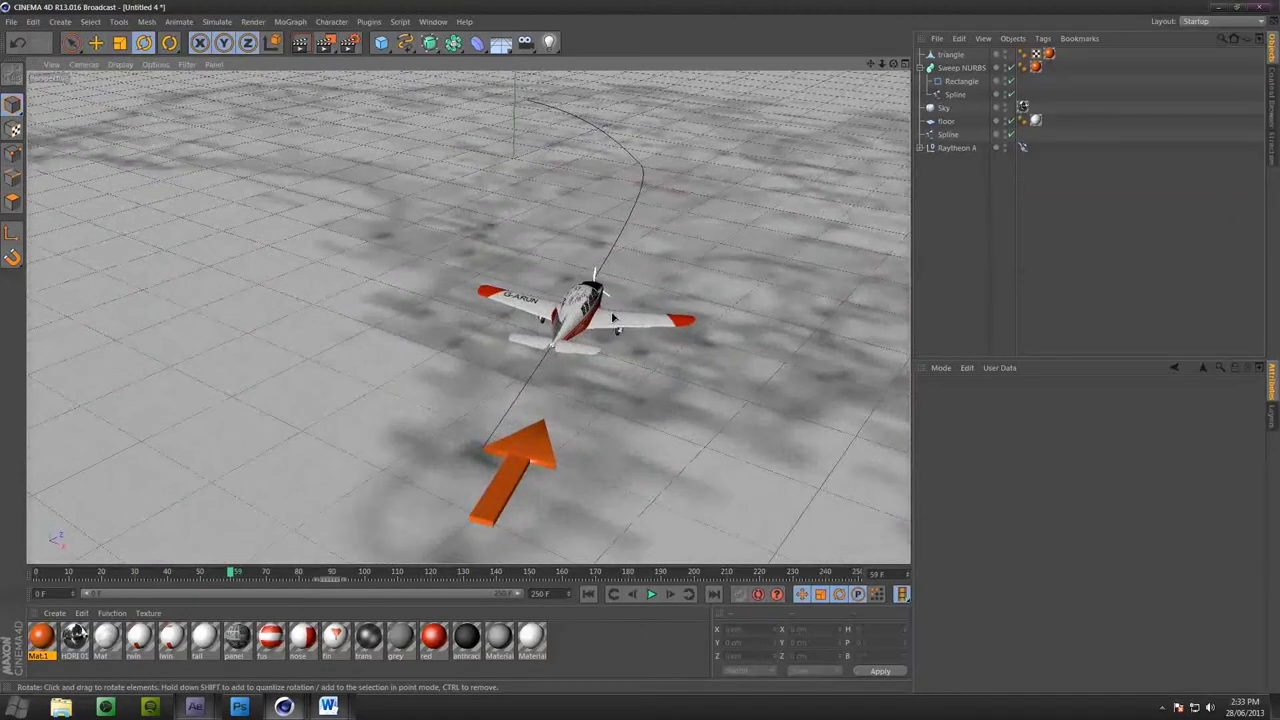
alt+middle_drag(585, 352, 599, 388)
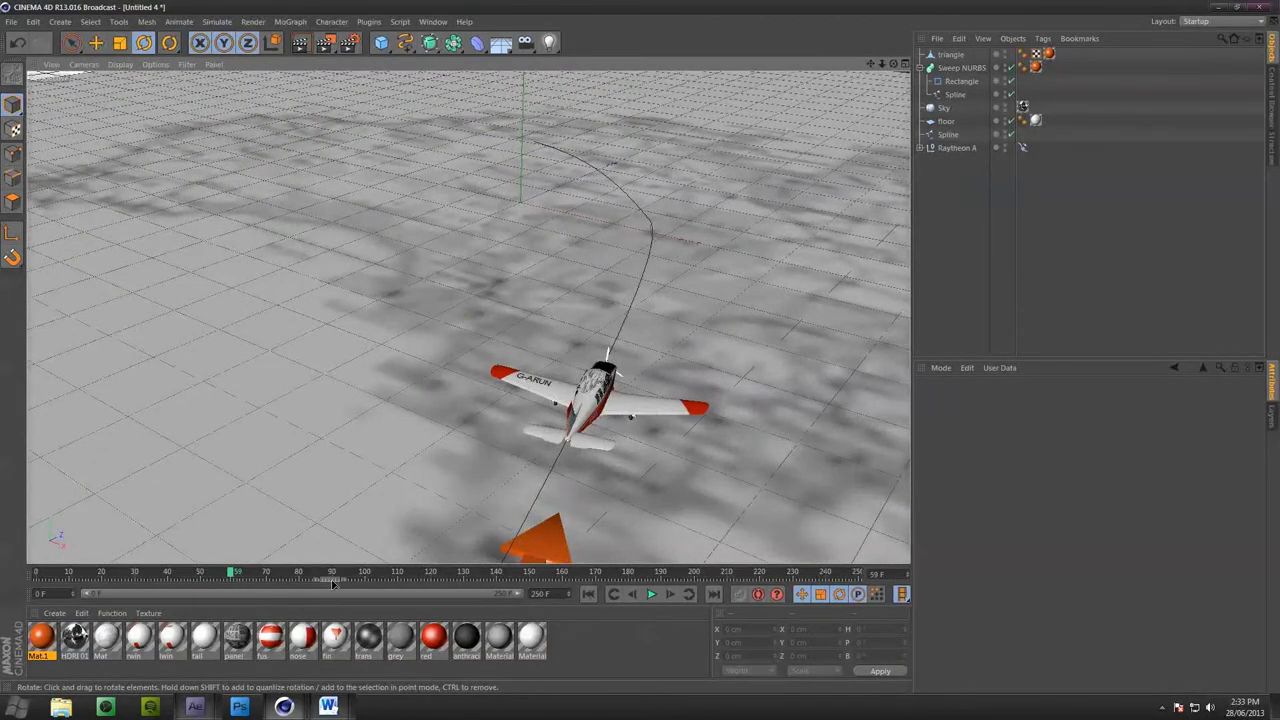
drag(232, 573, 341, 530)
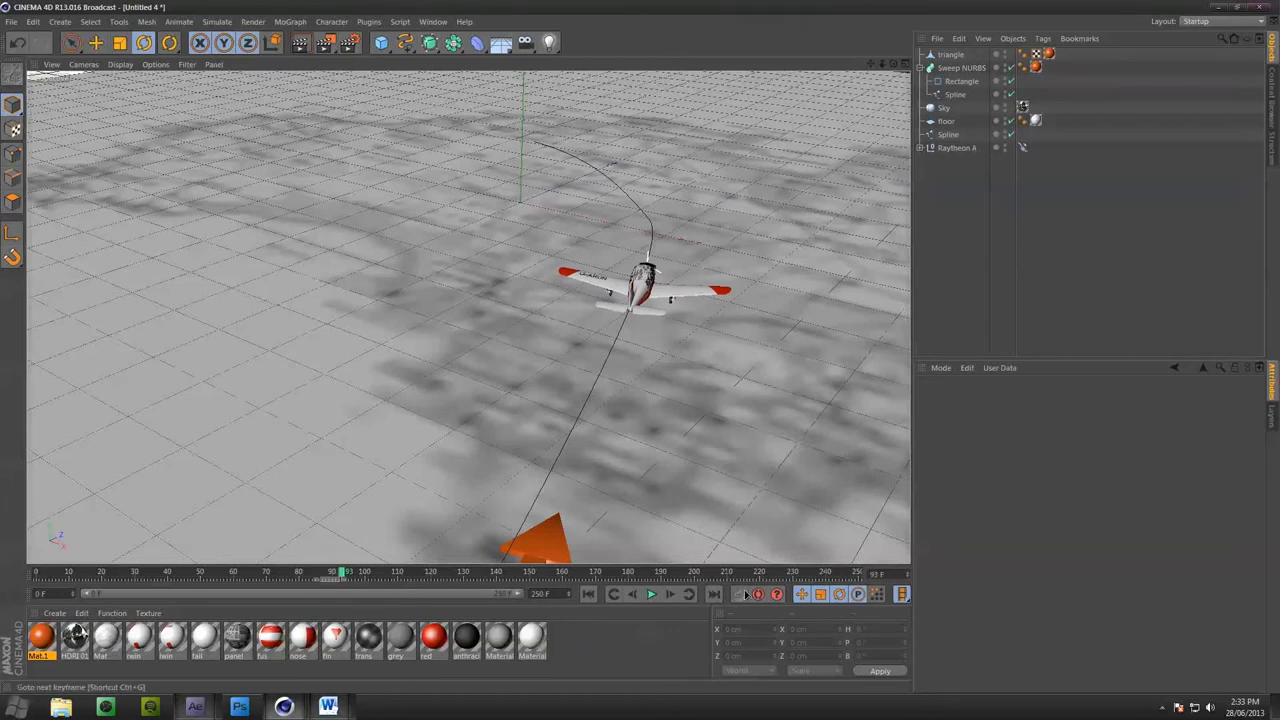
click(955, 148)
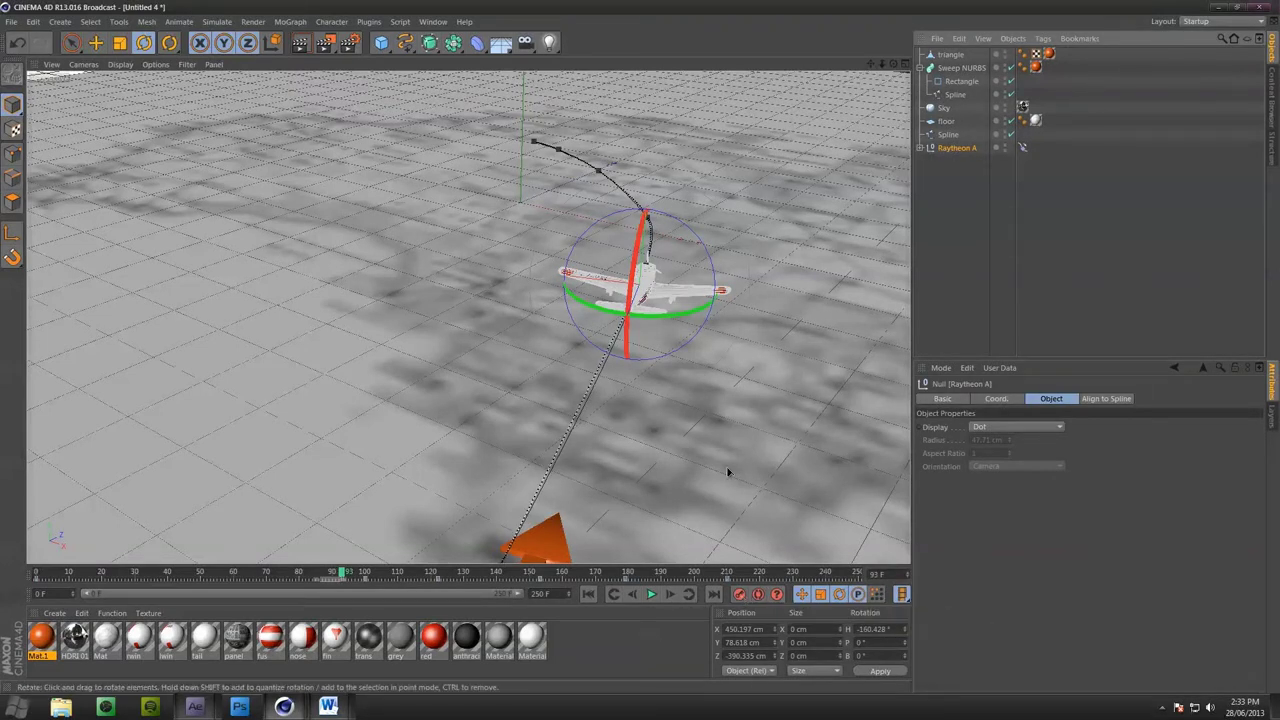
drag(708, 246, 701, 242)
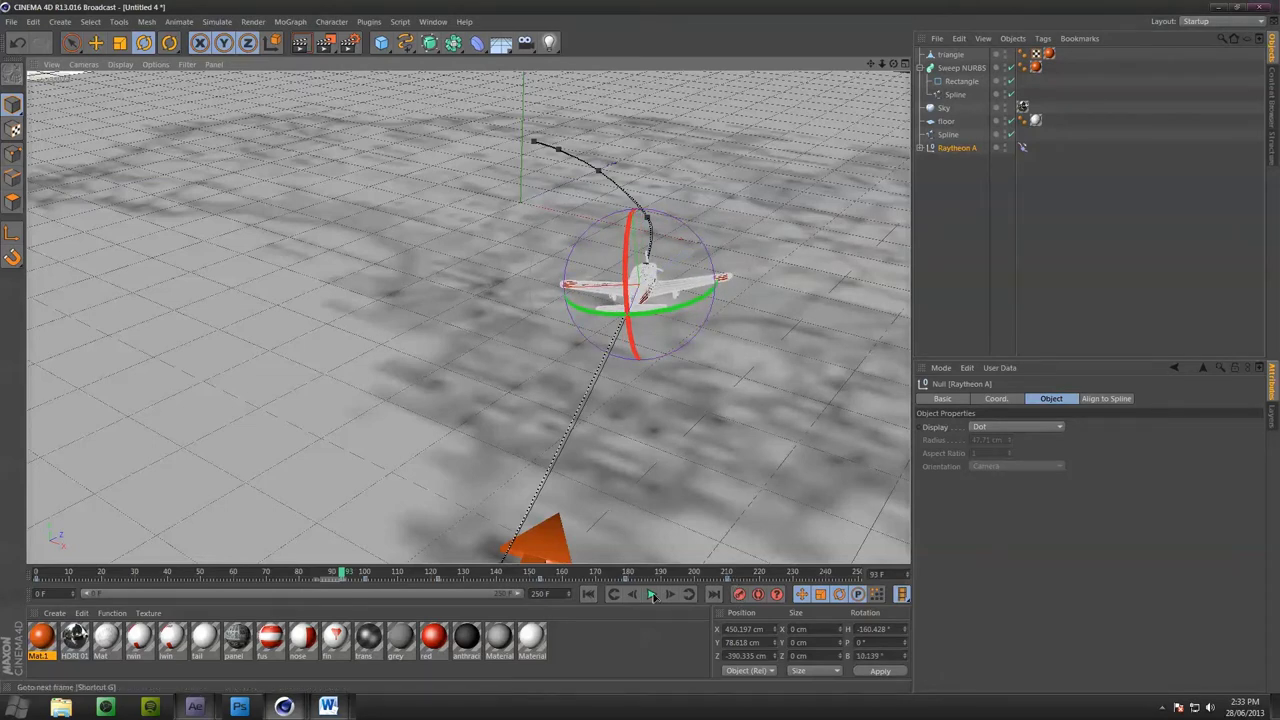
Keyframe the aircraft's bank at about 16° on frame 118 and about 11.7° on frame 100
drag(340, 572, 425, 545)
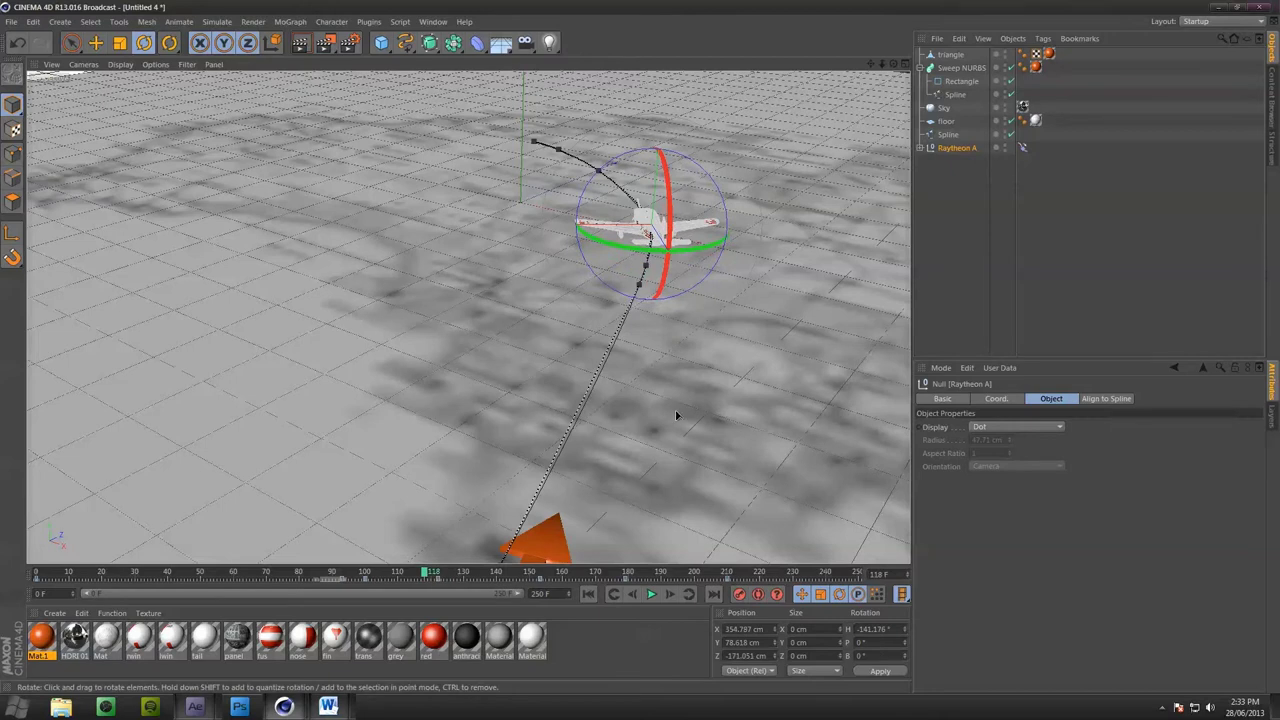
drag(710, 162, 687, 176)
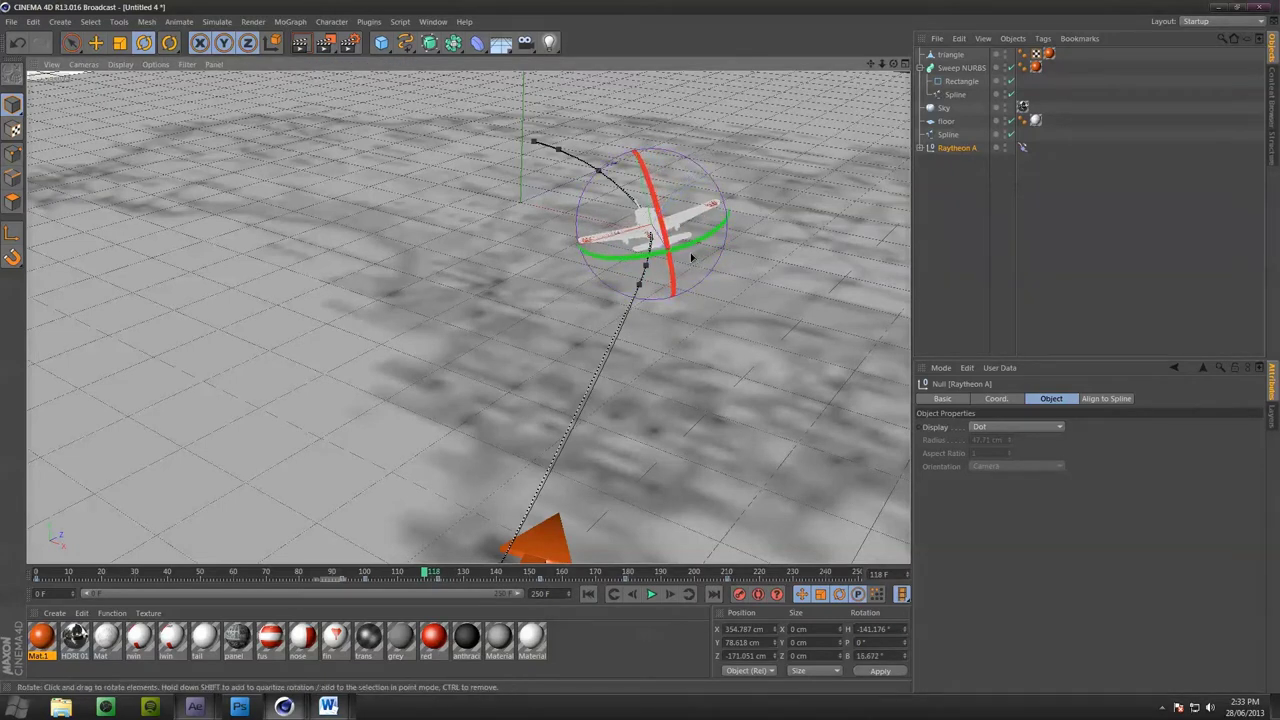
click(740, 594)
drag(428, 580, 365, 605)
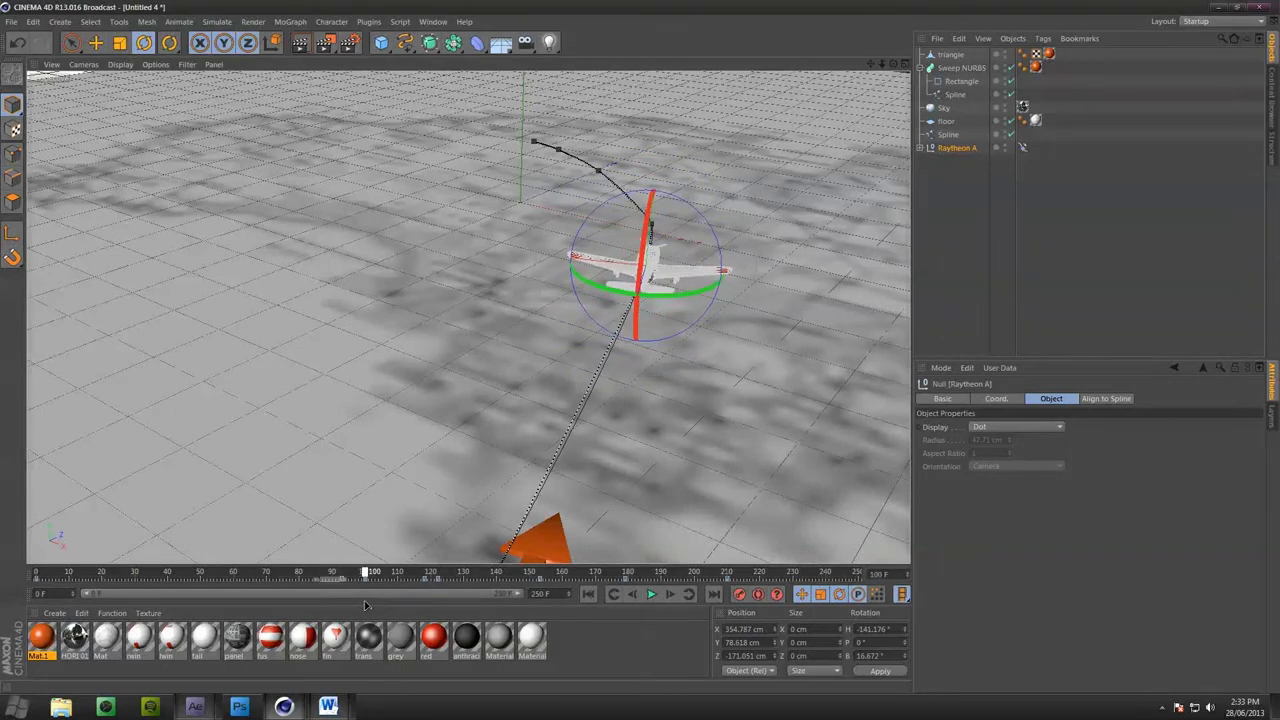
drag(612, 190, 600, 210)
click(740, 594)
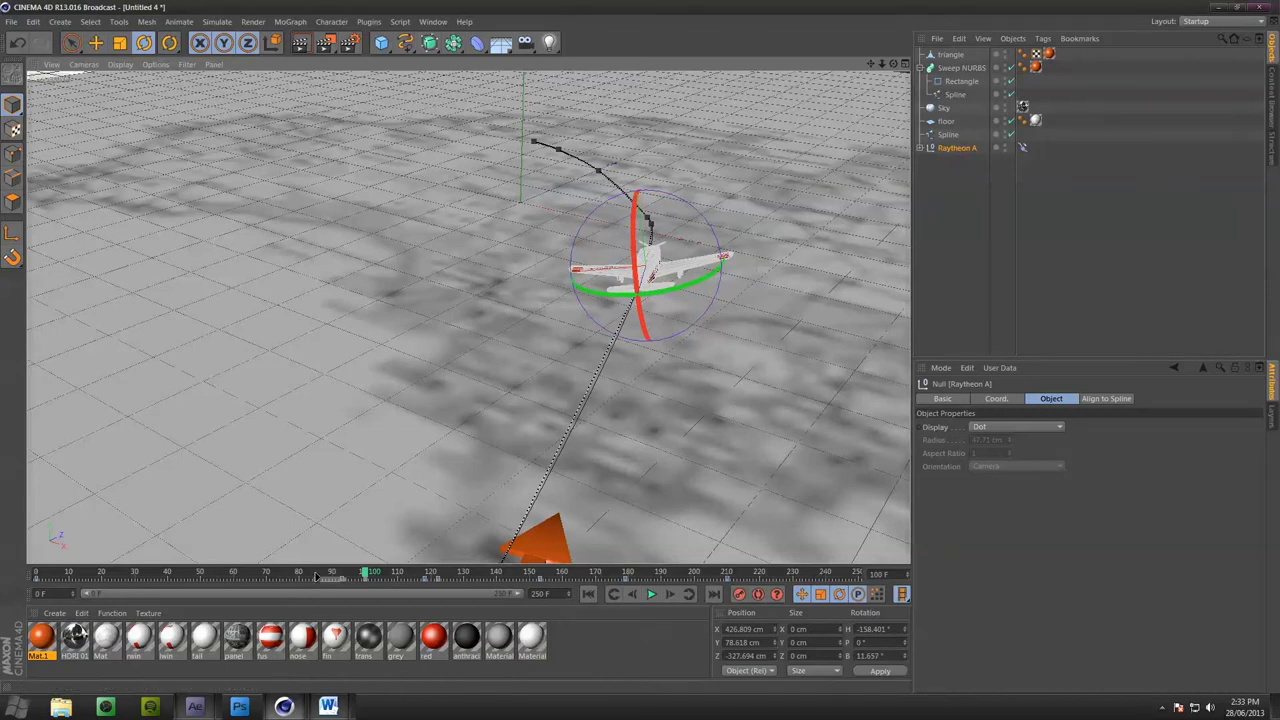
Tilt the aircraft to a bank of about 15° at frame 122 and record a keyframe
drag(368, 577, 437, 572)
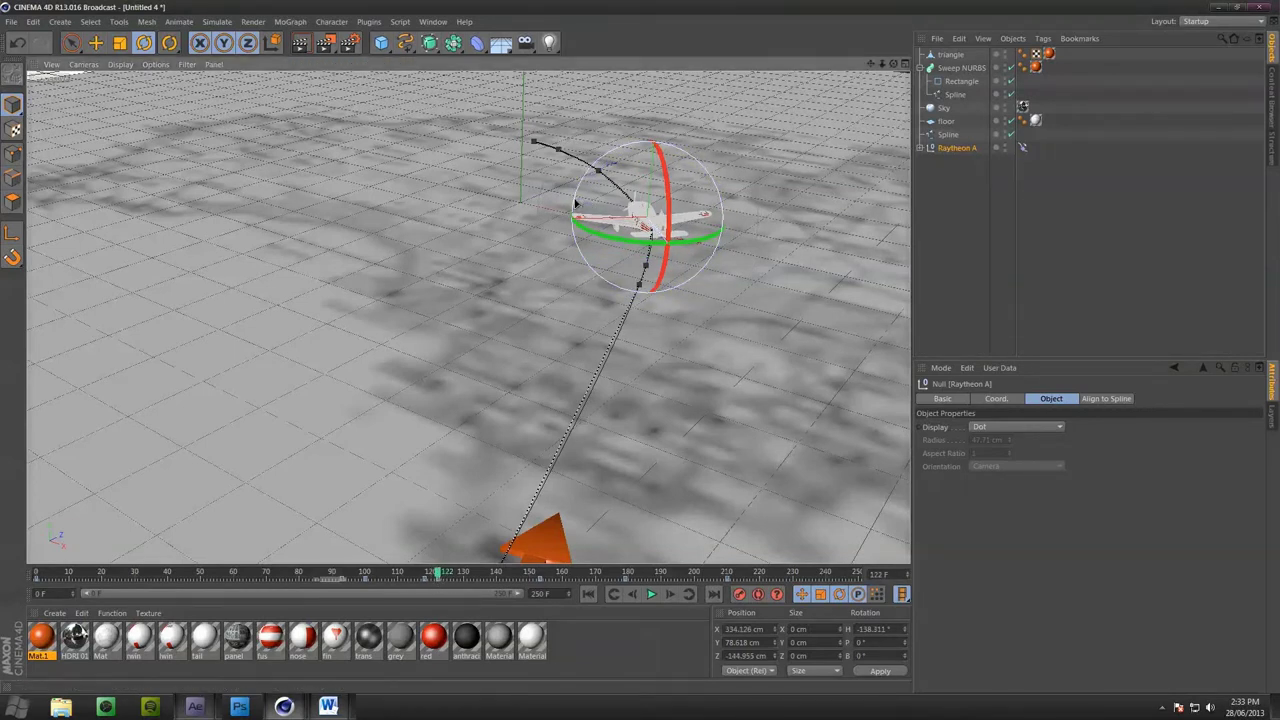
drag(566, 228, 567, 214)
mouse_move(440, 577)
mouse_down()
mouse_move(238, 577)
mouse_move(437, 572)
mouse_up()
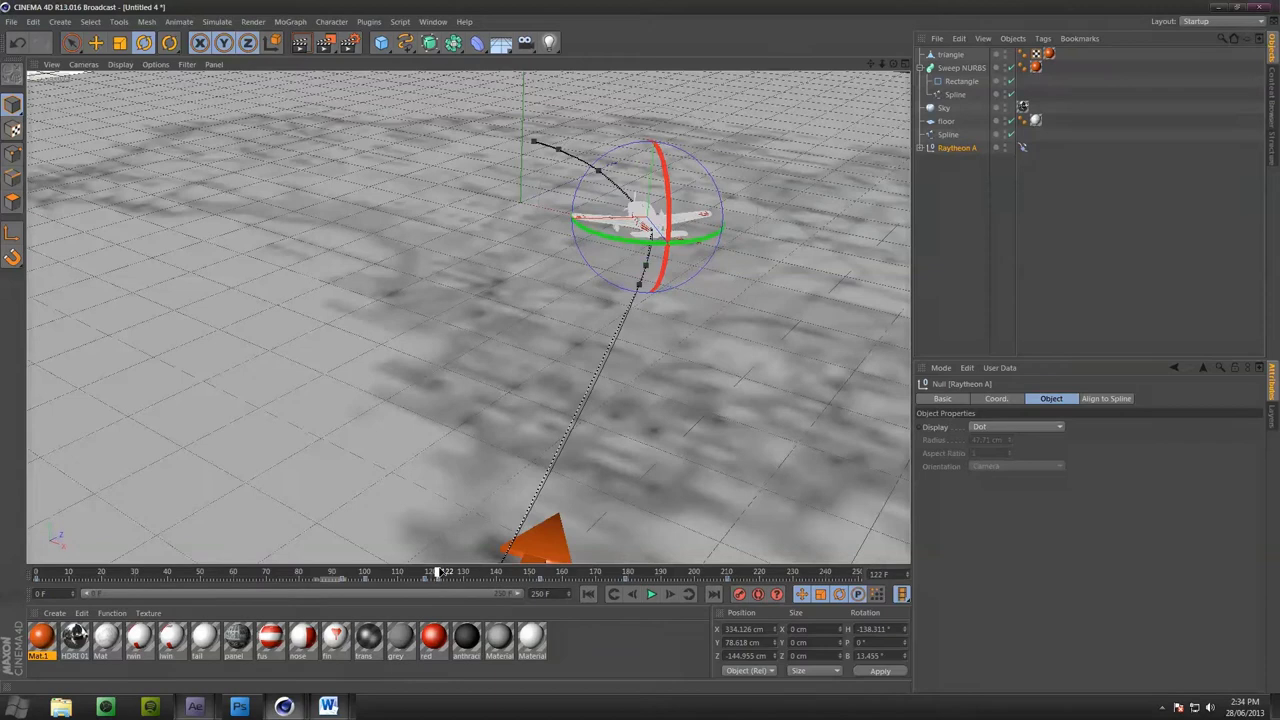
drag(586, 180, 576, 212)
click(738, 594)
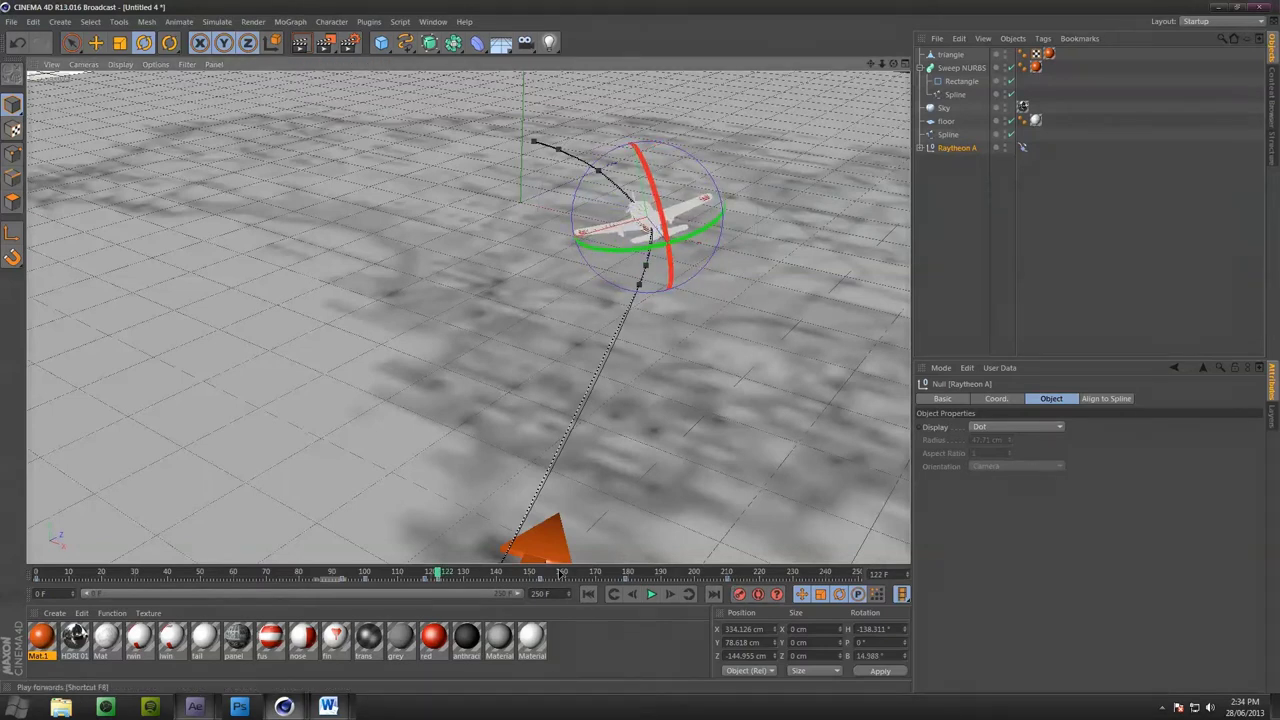
Bank the Raytheon A aircraft about 6.1° at frame 153 and about 7.3° at frame 210
drag(440, 572, 540, 572)
drag(533, 160, 527, 168)
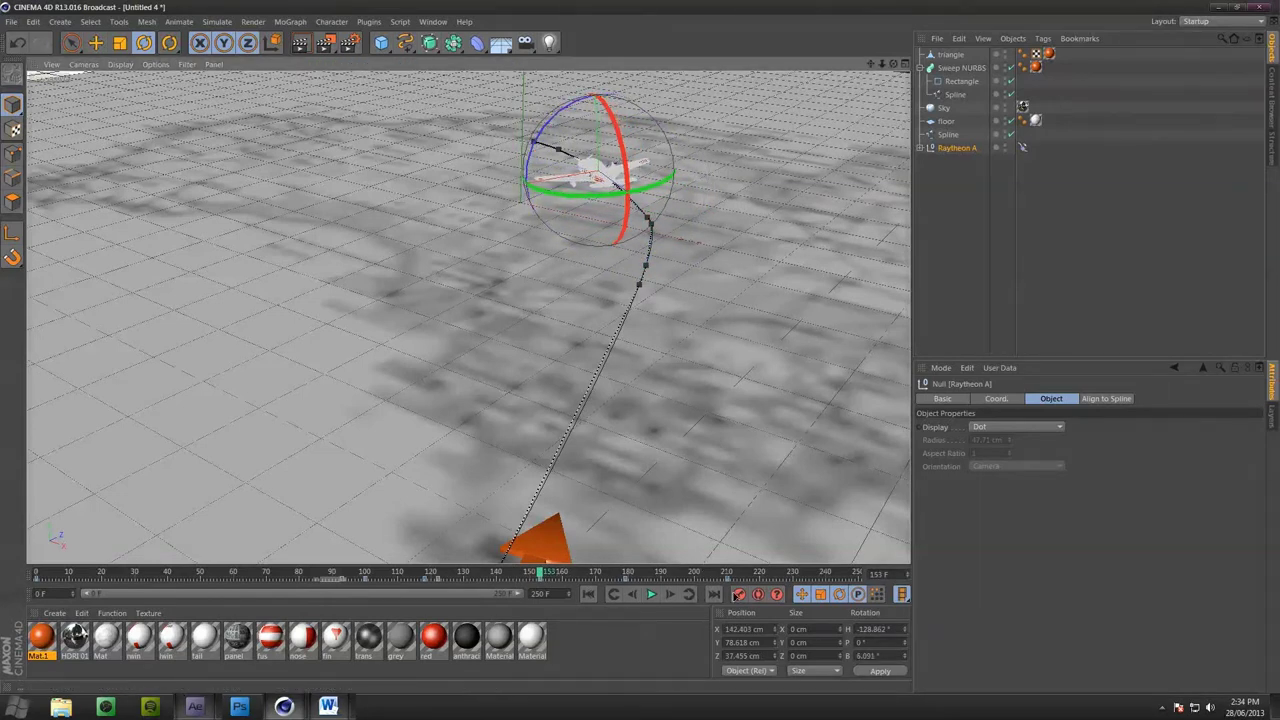
drag(541, 572, 724, 574)
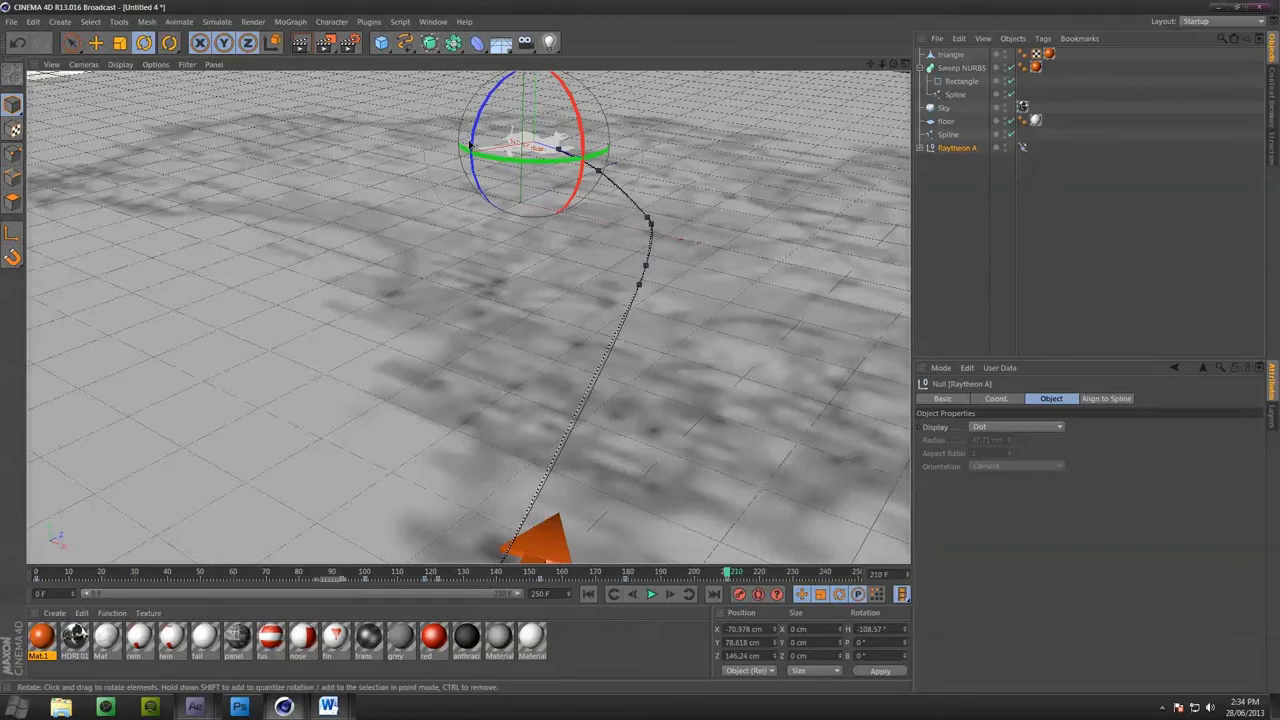
drag(478, 147, 466, 150)
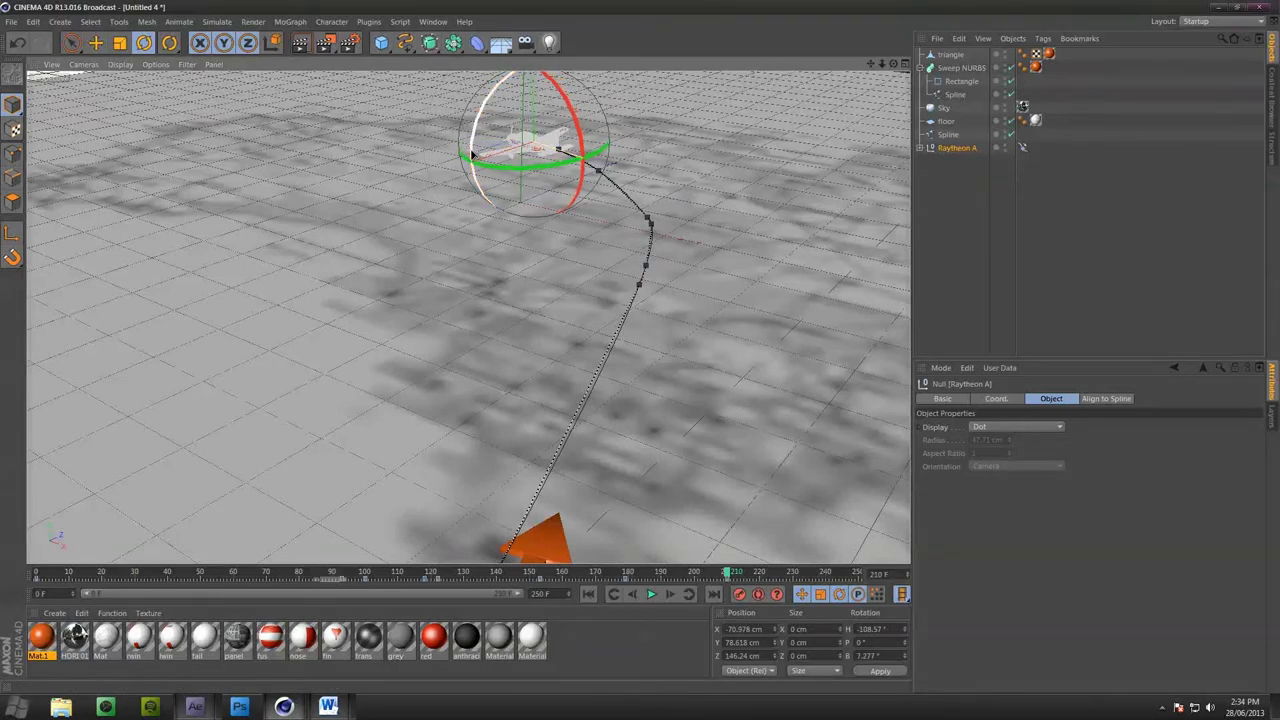
Play back the flight from frame 18 to check the aircraft's banking along the path, and deselect the aircraft
drag(727, 572, 190, 573)
drag(211, 617, 170, 643)
drag(177, 572, 100, 572)
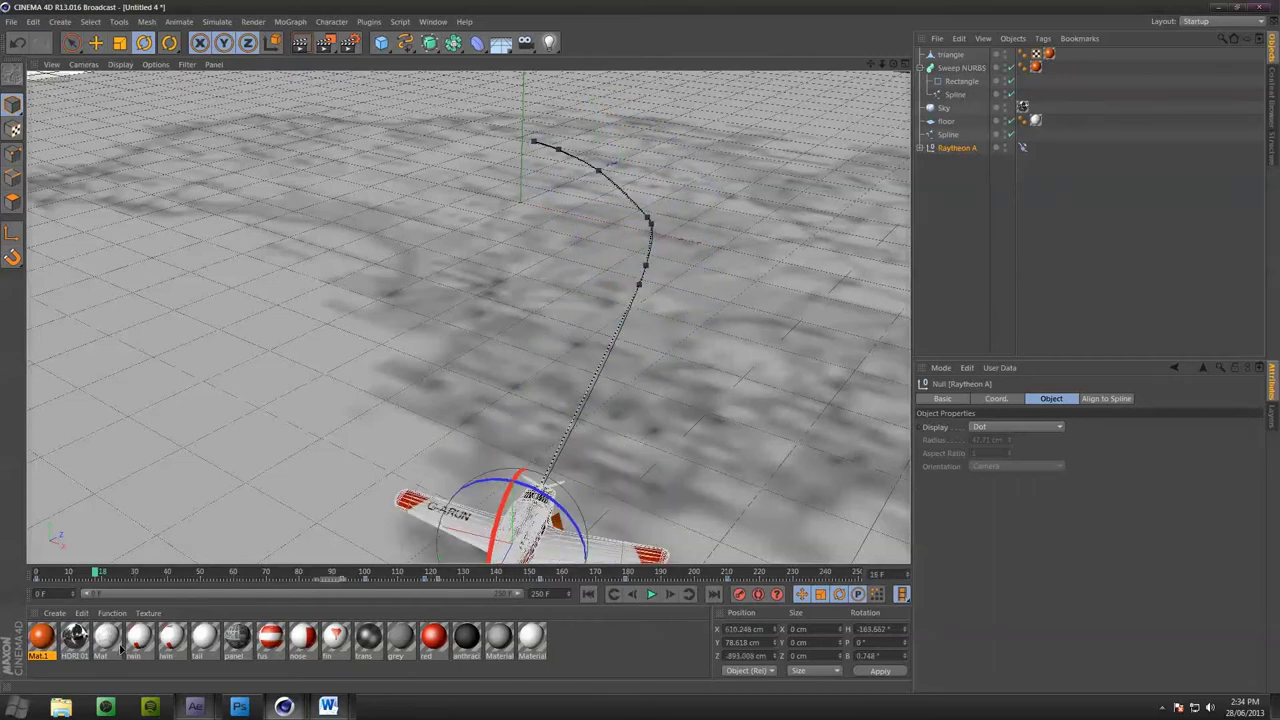
click(651, 595)
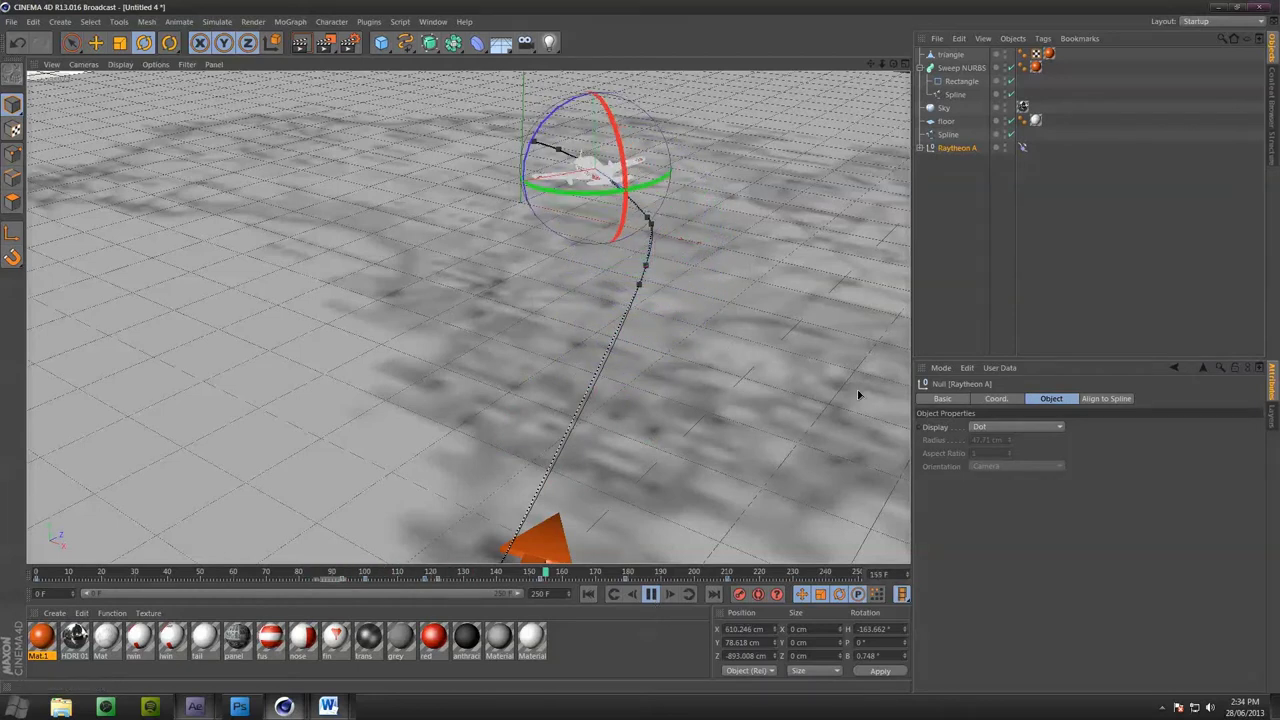
click(965, 234)
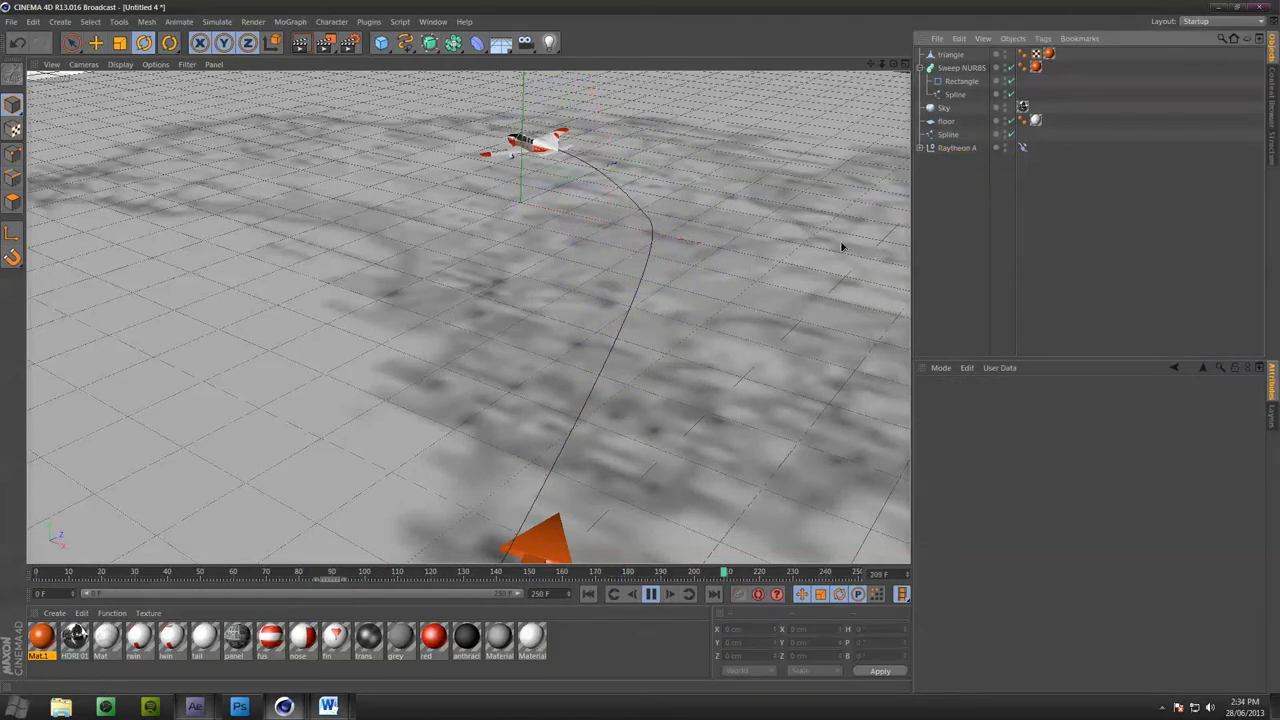
Review the flight from frame 0 in a view from the side of the path, ending on frame 210
click(603, 597)
alt+drag(630, 436, 523, 425)
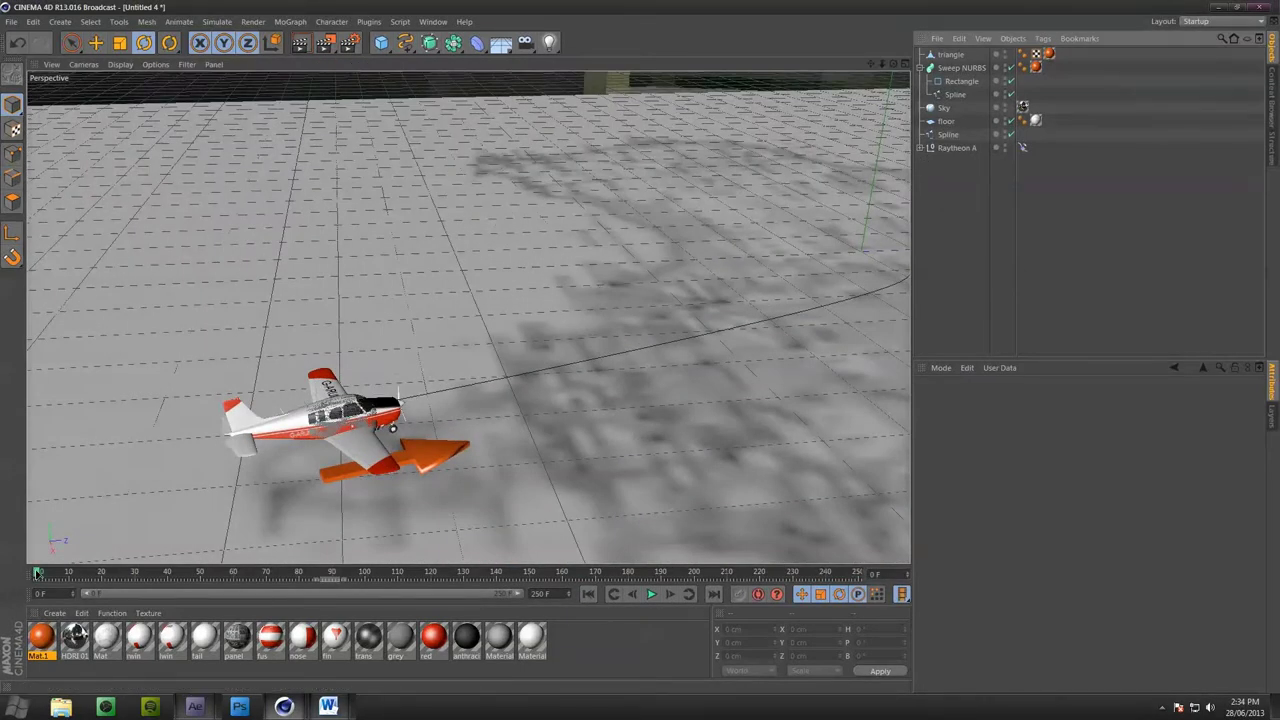
drag(36, 573, 520, 572)
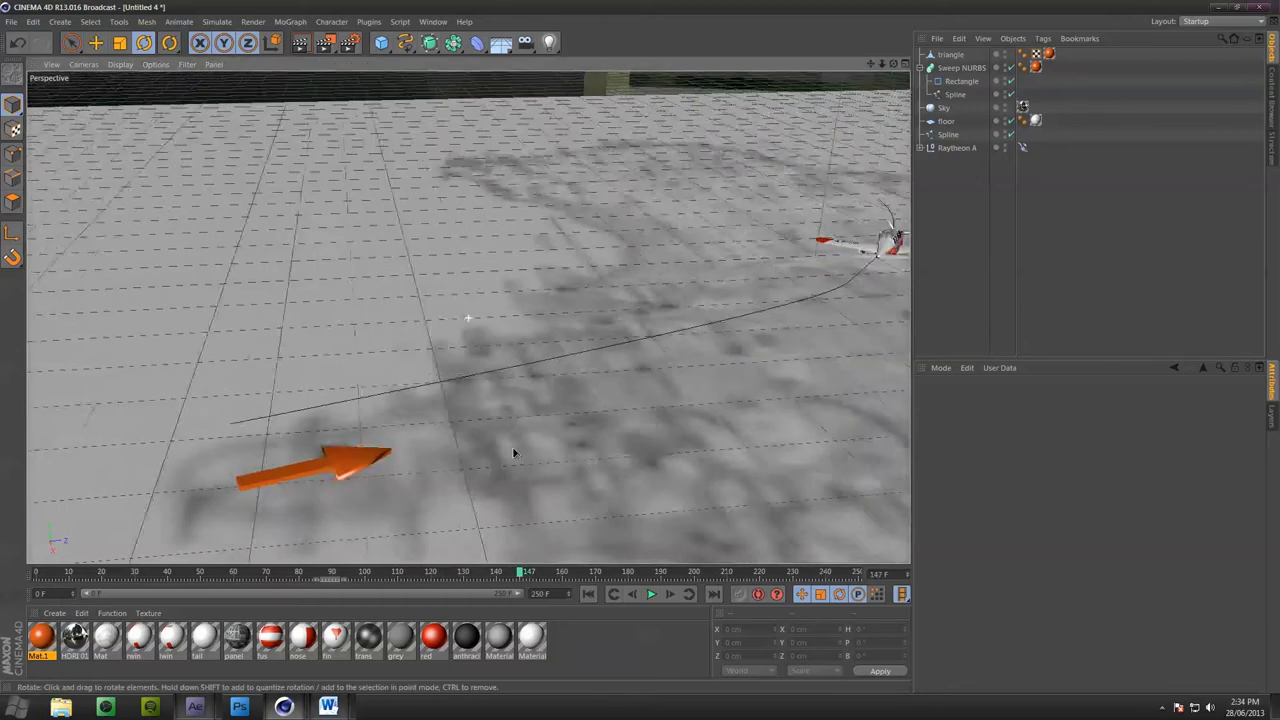
alt+middle_drag(513, 453, 370, 464)
drag(520, 574, 702, 572)
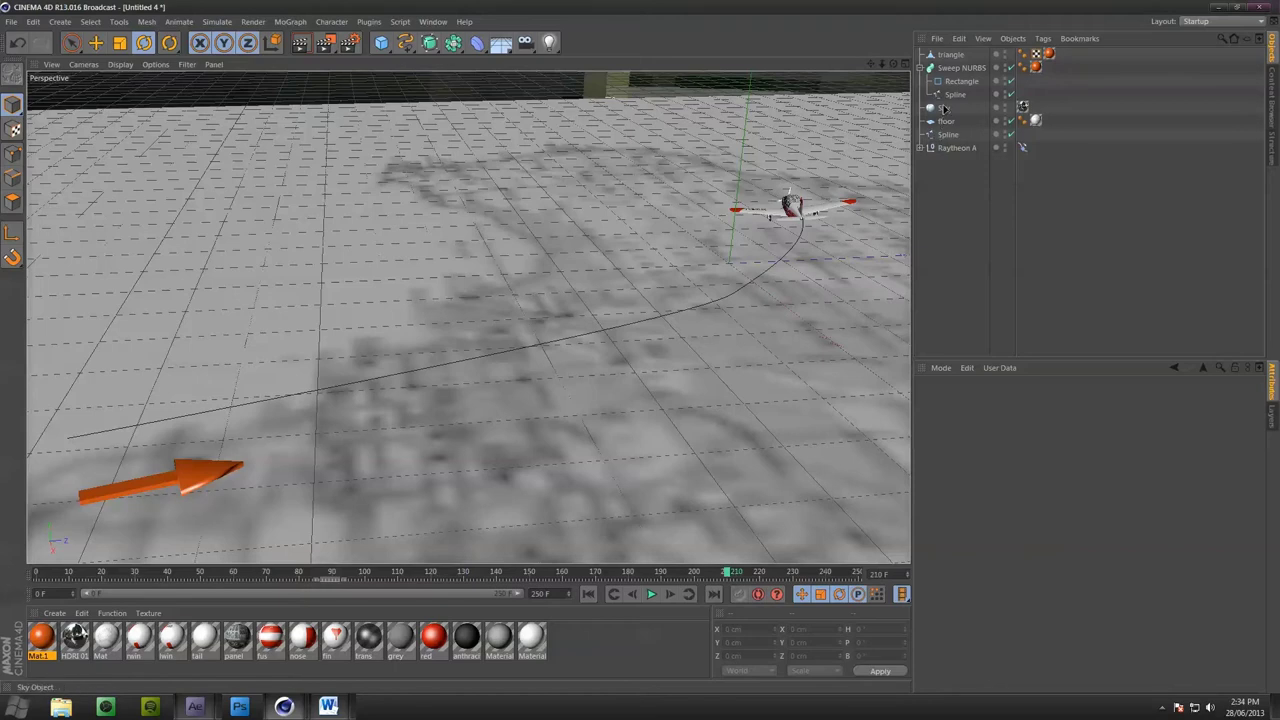
Set the Sweep NURBS End Growth to 100% at frame 210 and record a keyframe for it
click(931, 69)
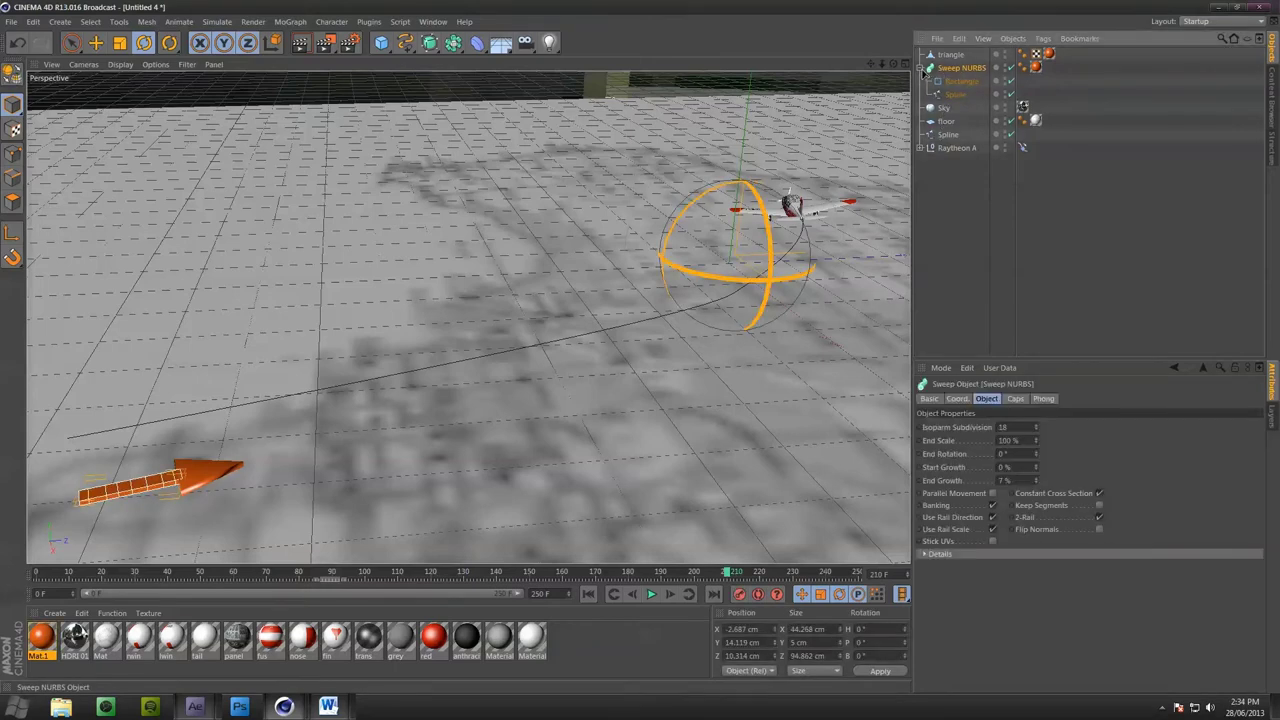
click(921, 68)
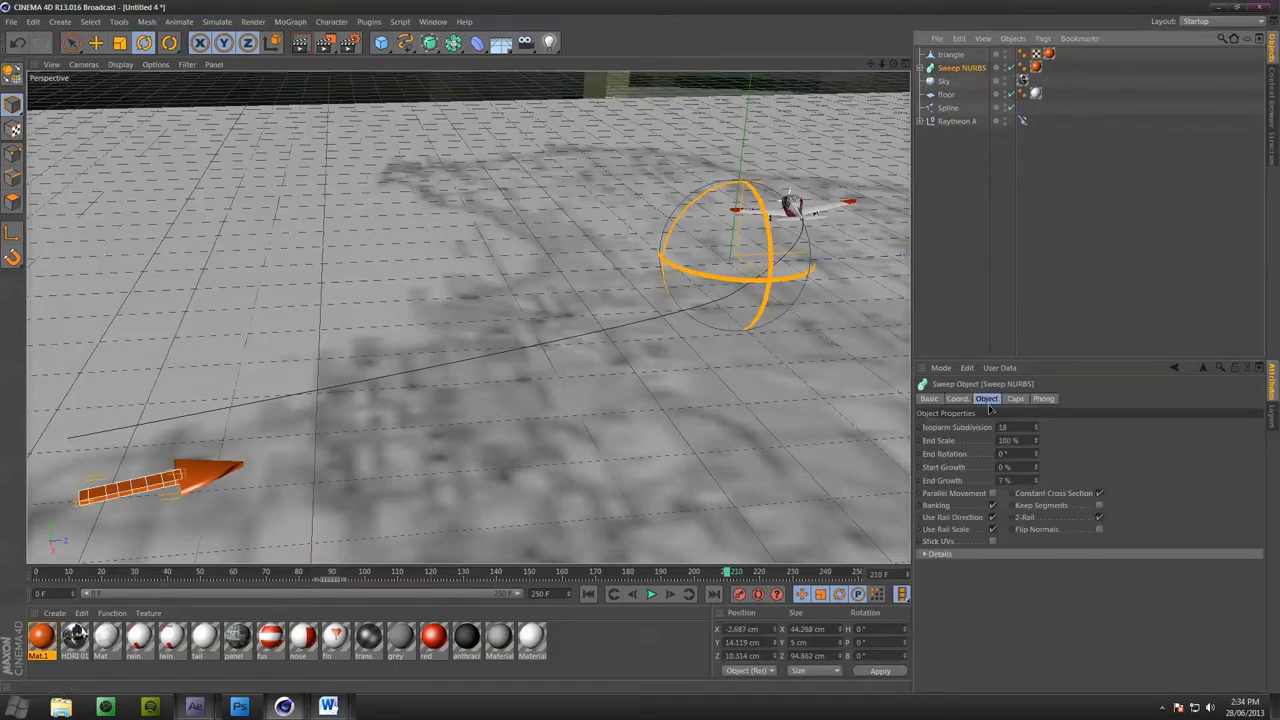
drag(1039, 484, 1120, 484)
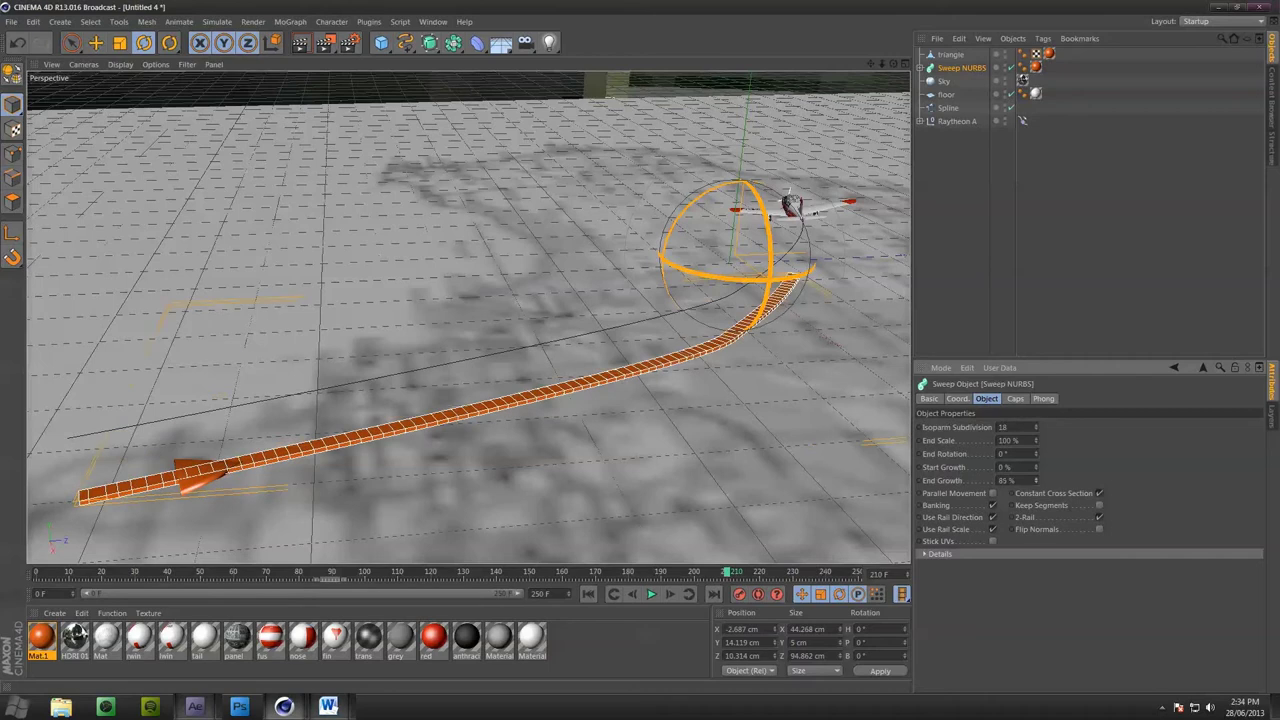
mouse_move(1036, 481)
mouse_down()
mouse_move(1036, 582)
mouse_move(1040, 480)
mouse_up()
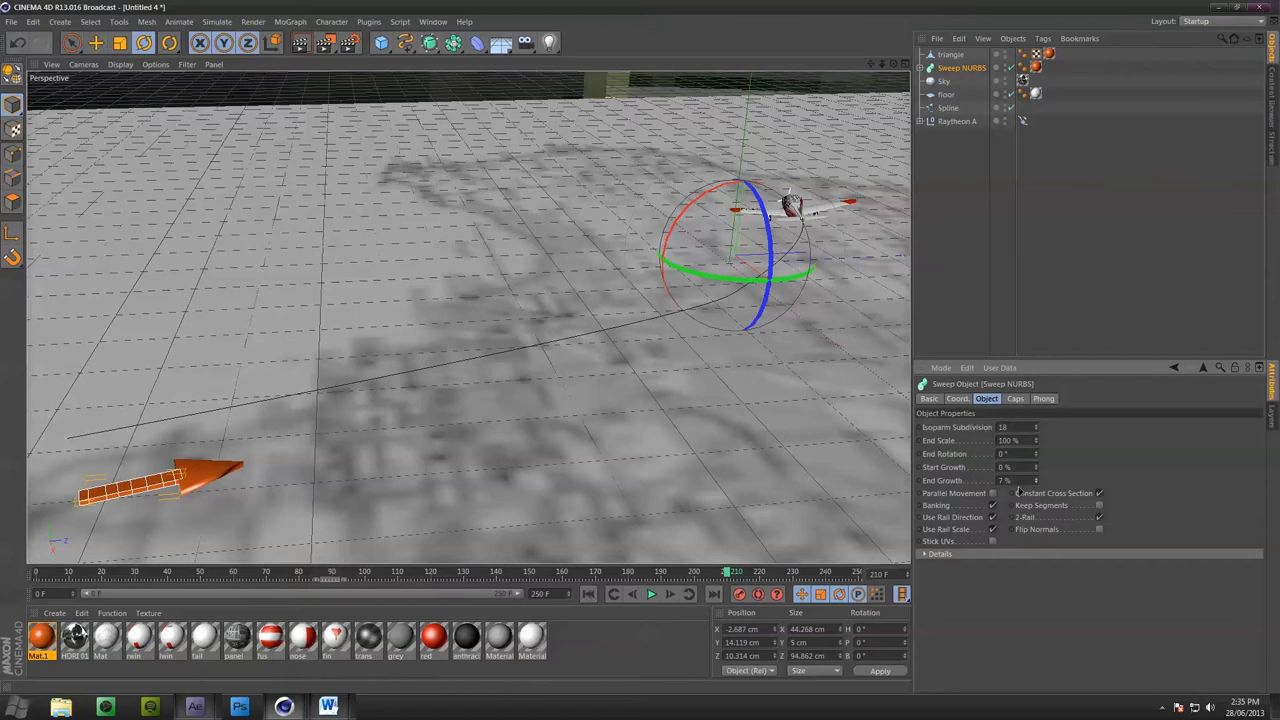
drag(1038, 484, 1095, 482)
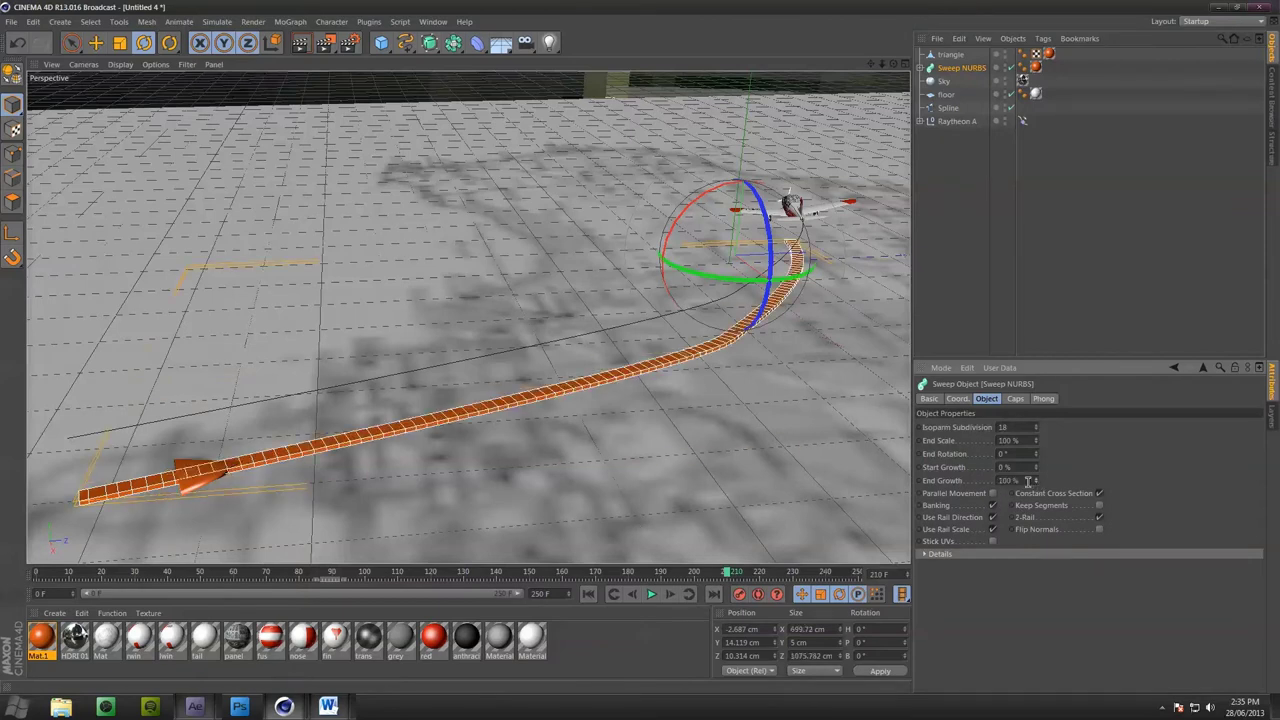
click(922, 481)
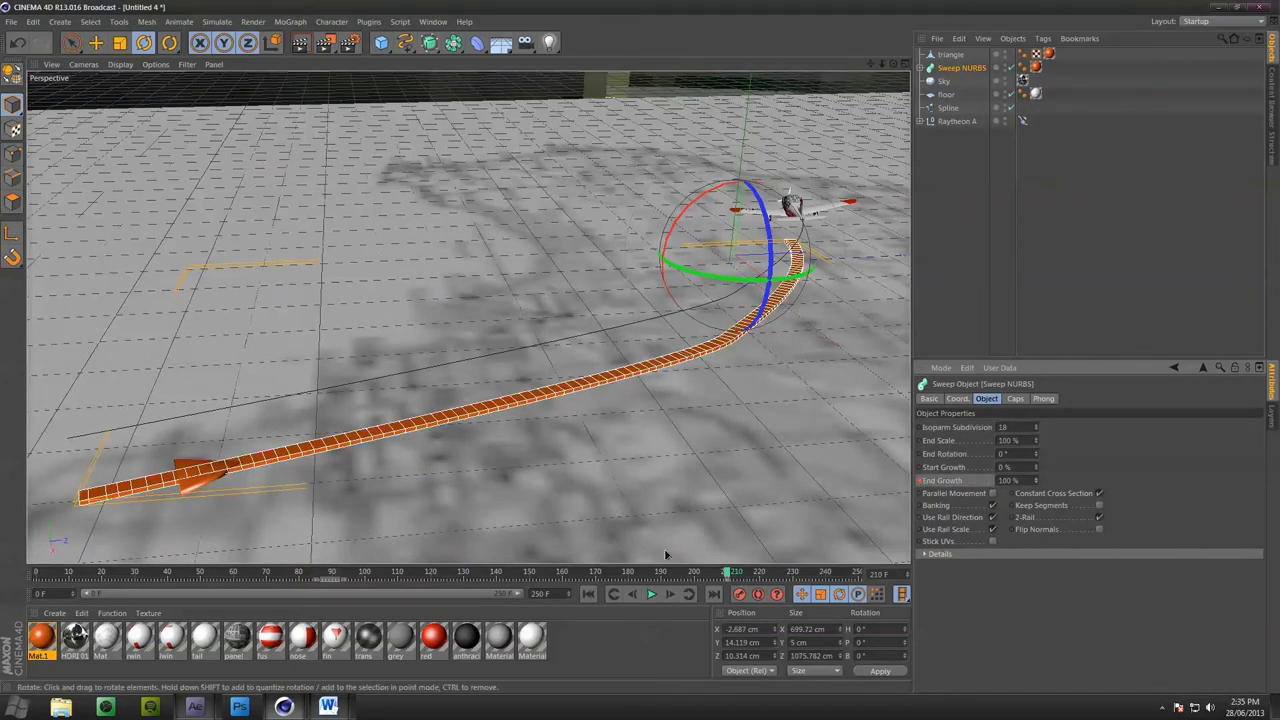
Keyframe the Sweep NURBS End Growth at 7% on frame 0, and play back the ribbon's growth
drag(727, 577, 5, 566)
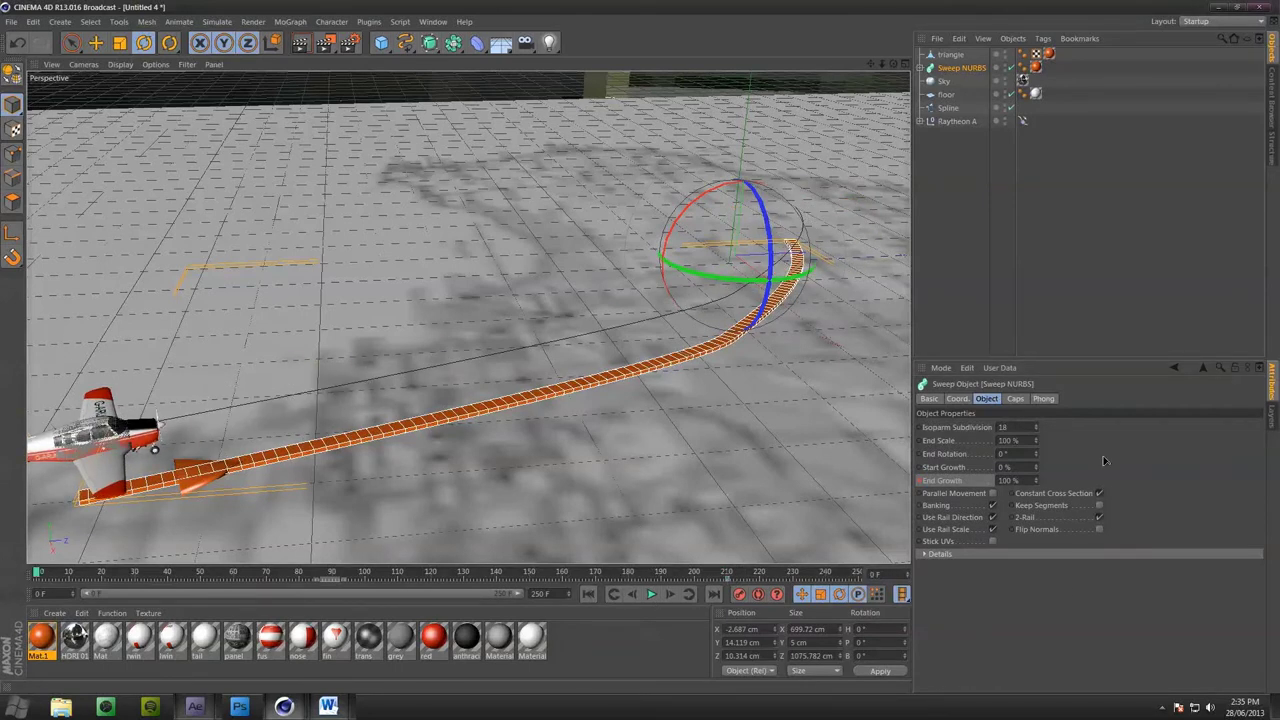
drag(1036, 481, 1036, 564)
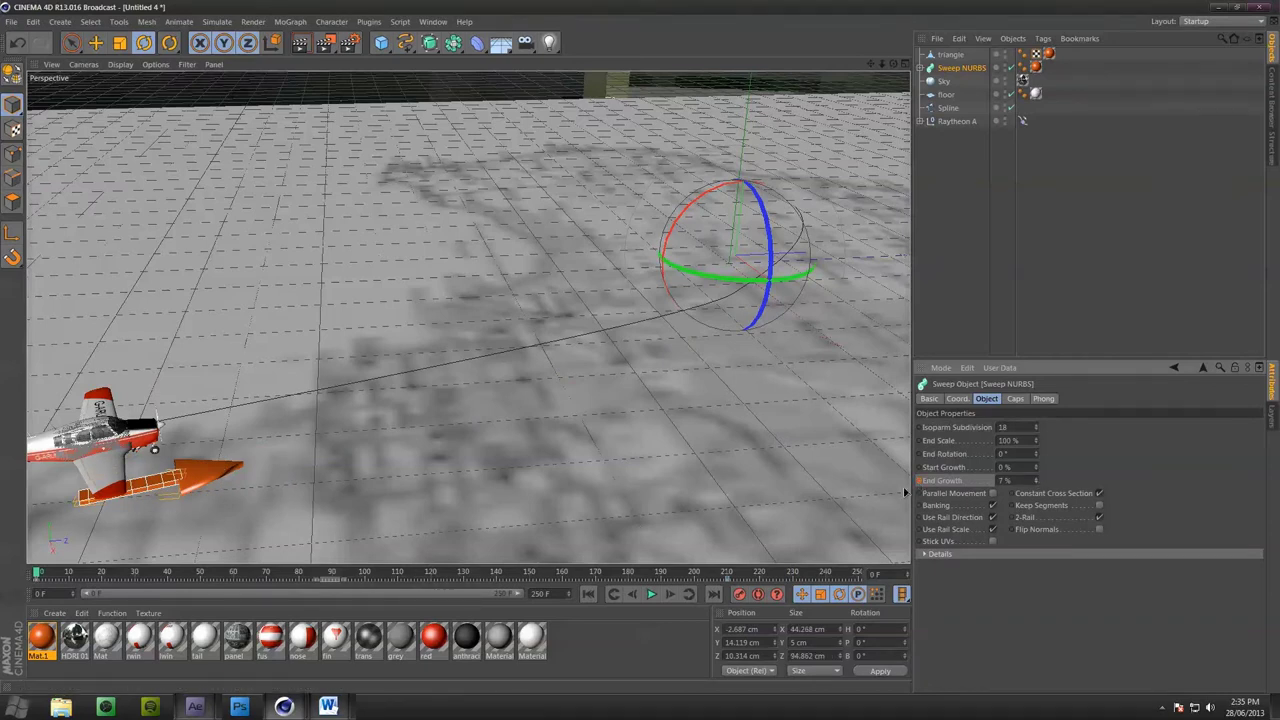
click(651, 595)
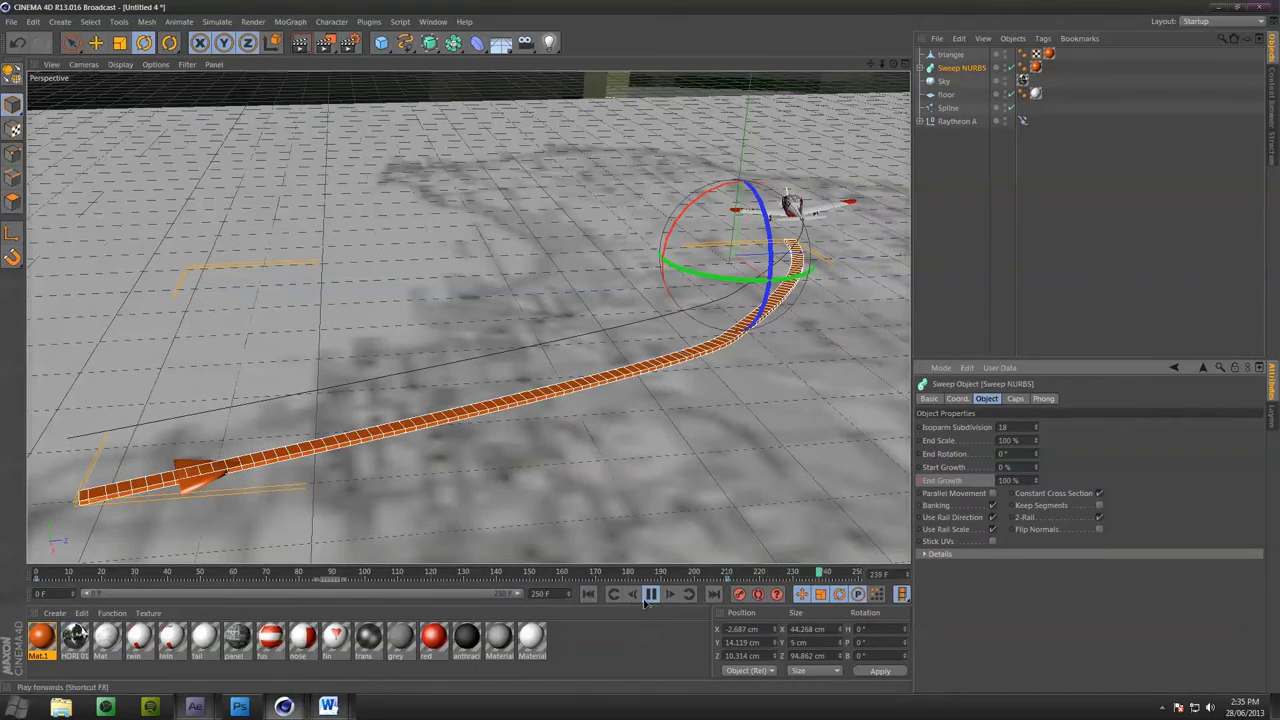
click(588, 594)
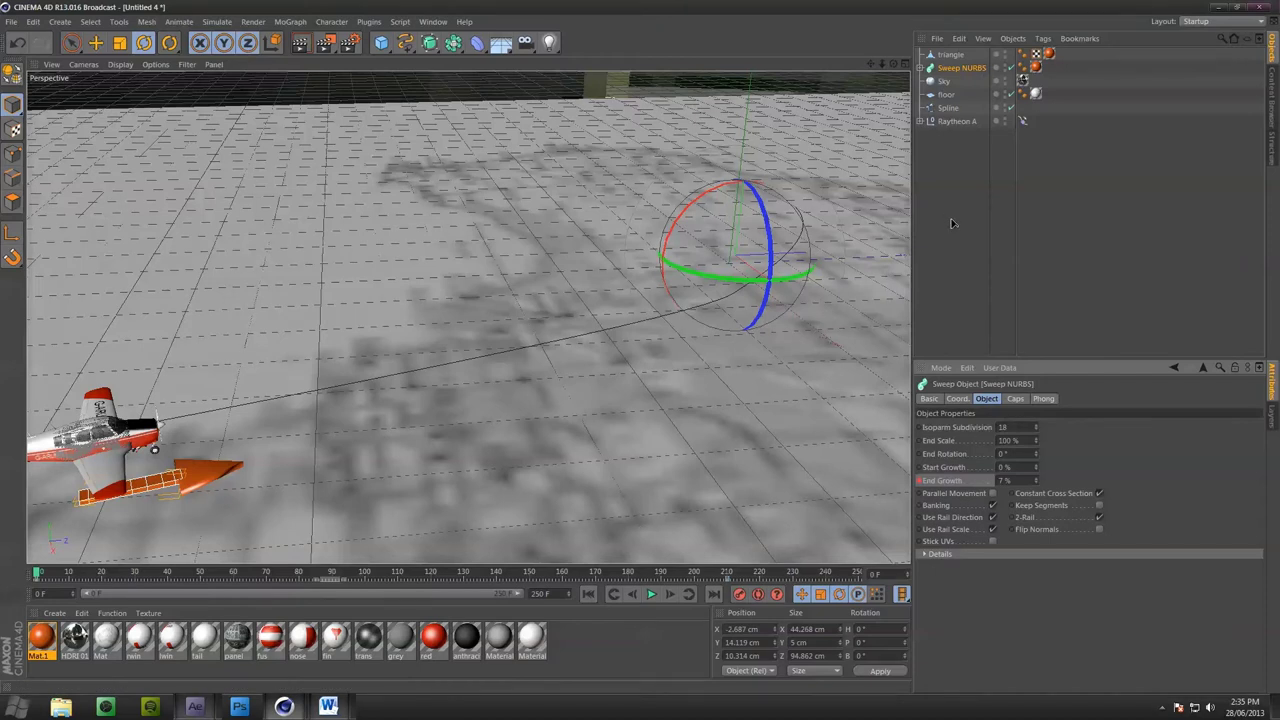
Open the settings of the Raytheon A aircraft's Align to Spline tag
click(1023, 121)
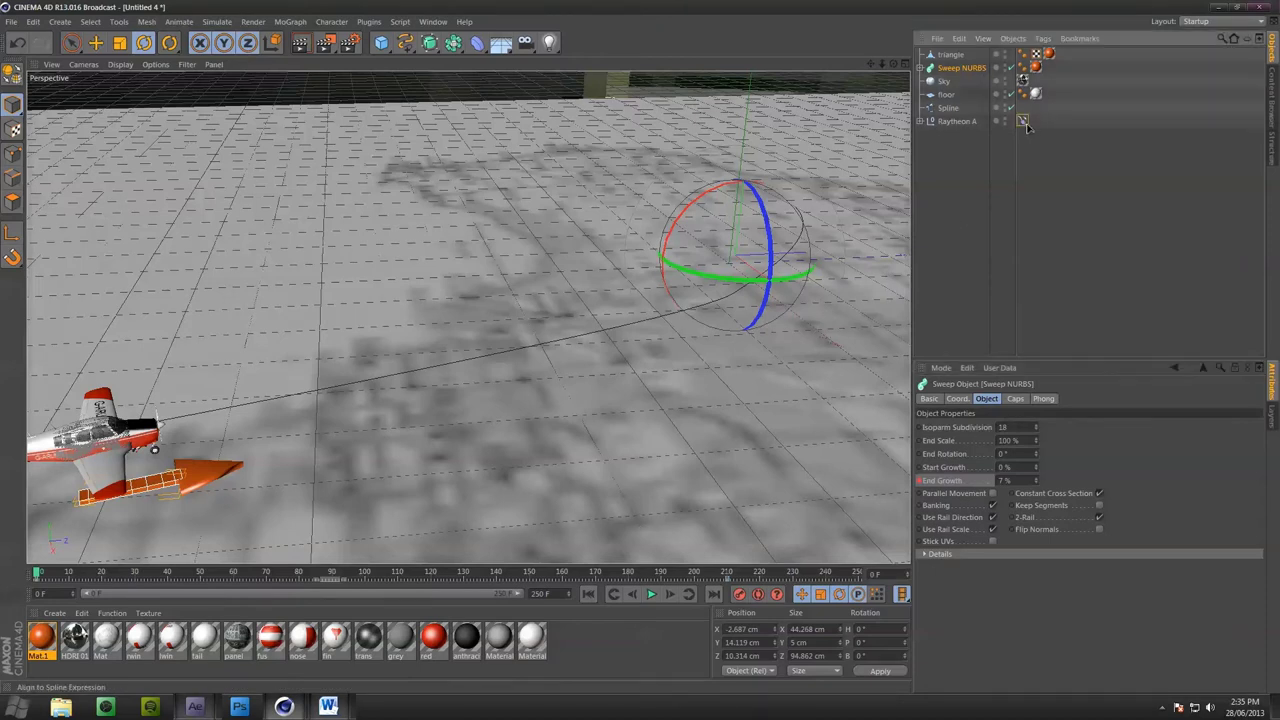
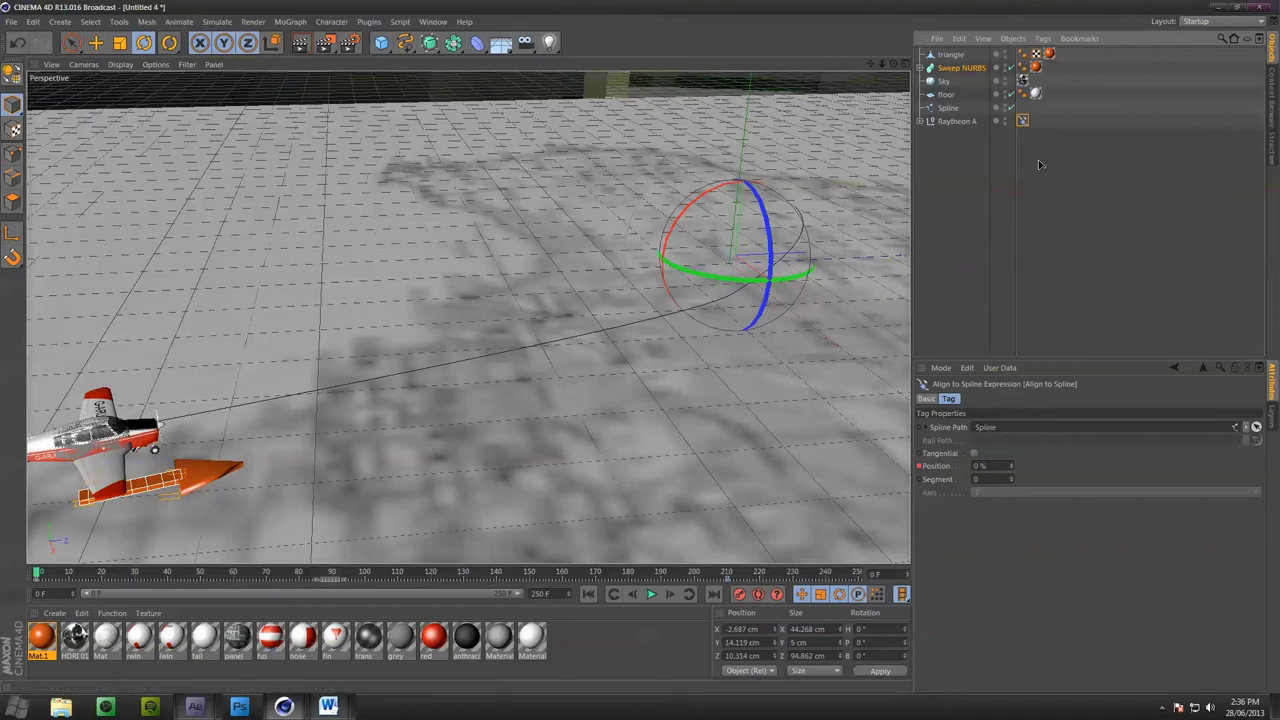
click(970, 149)
alt+middle_drag(245, 433, 336, 431)
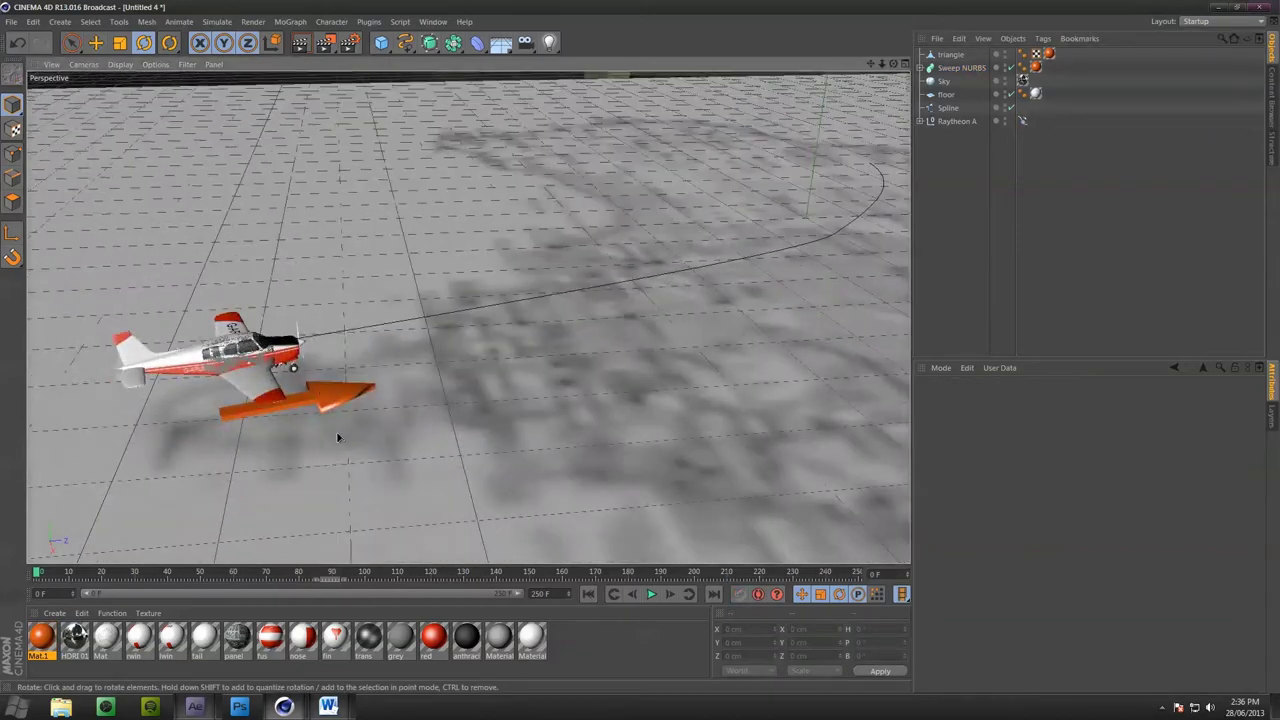
click(321, 390)
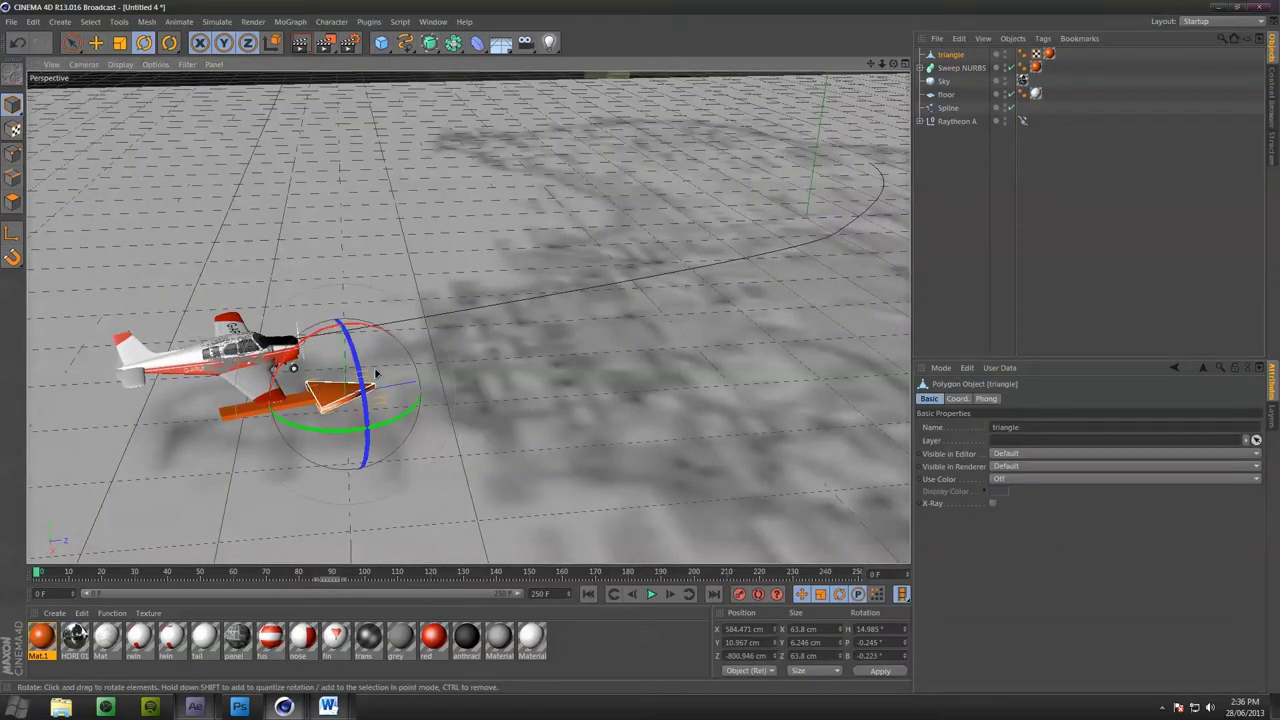
alt+drag(376, 374, 498, 411)
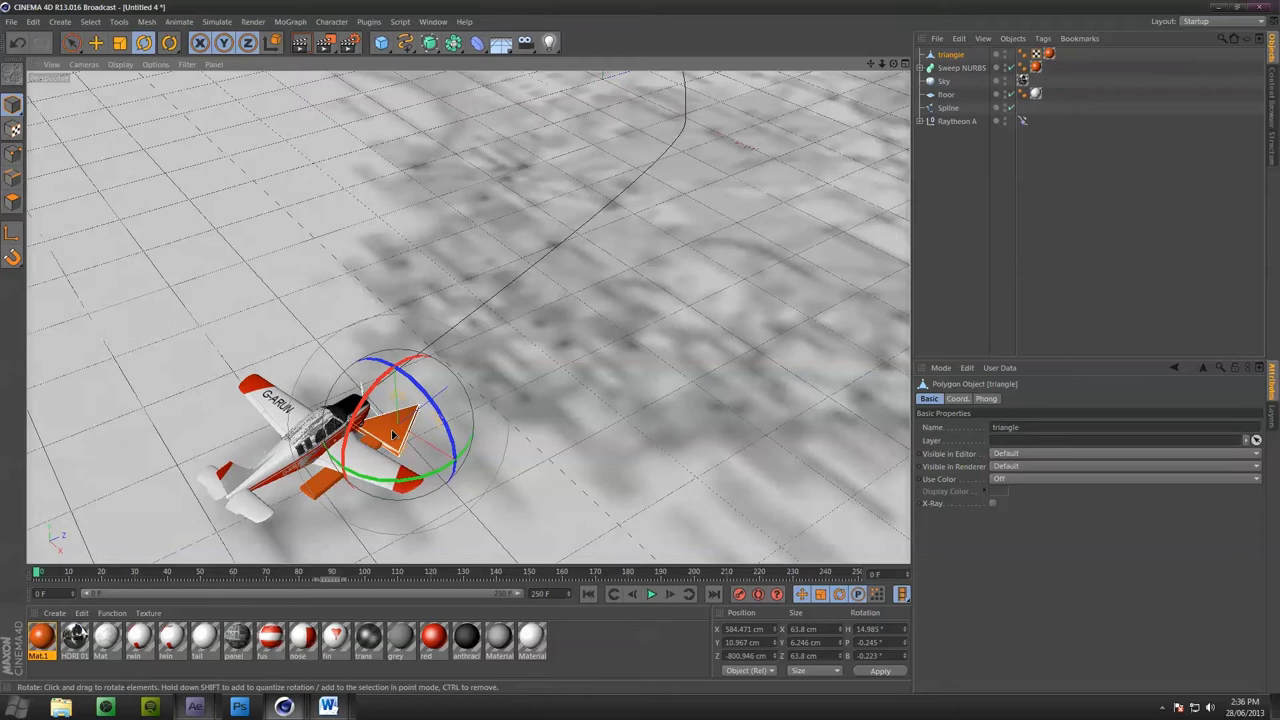
click(955, 146)
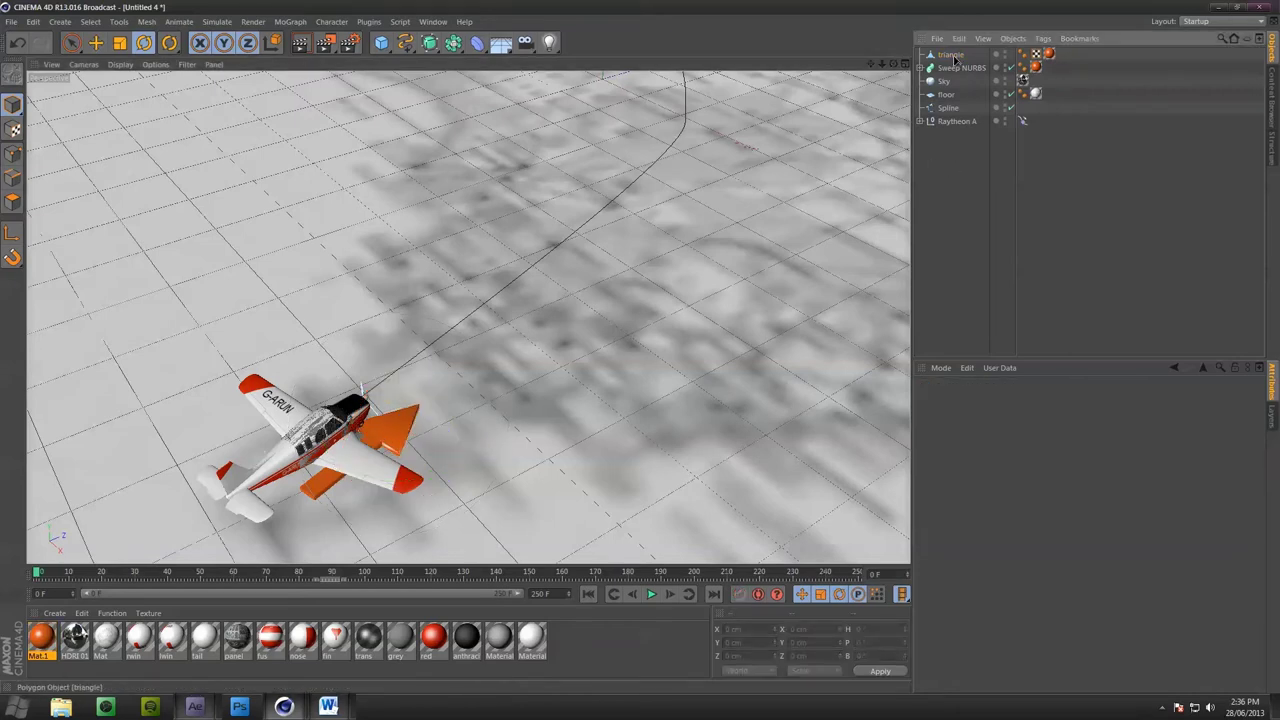
click(950, 55)
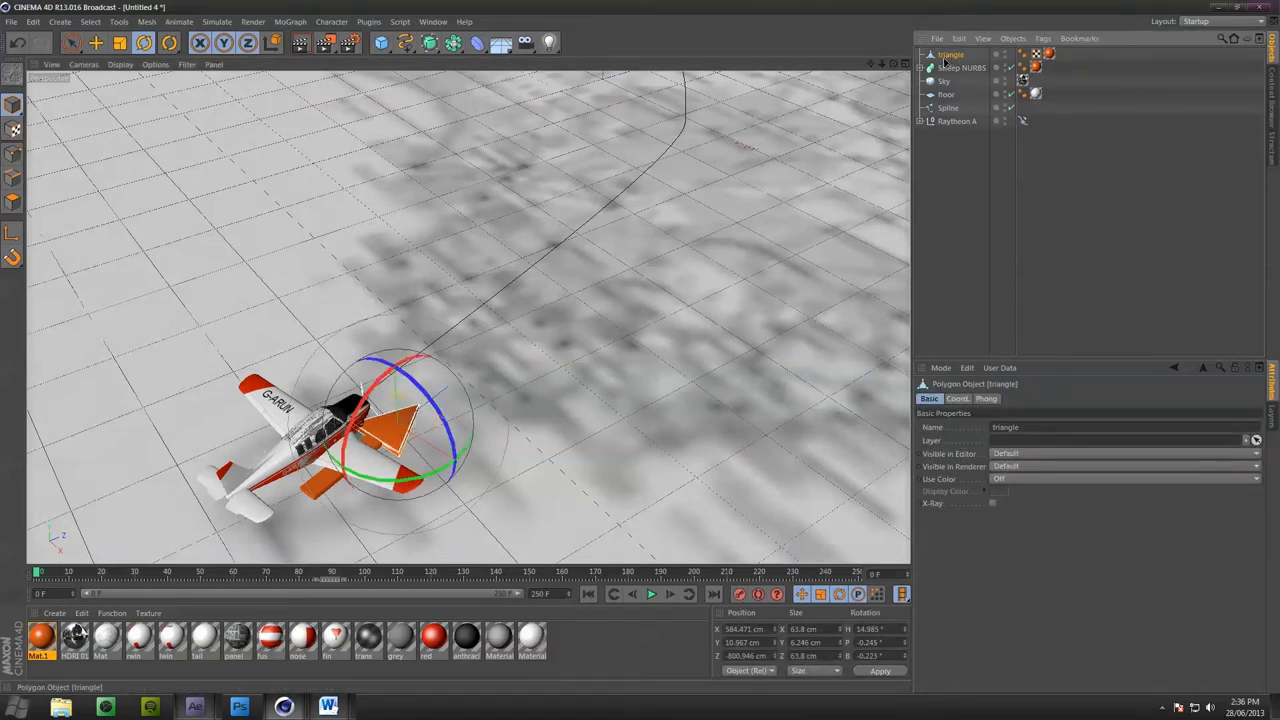
right_click(952, 58)
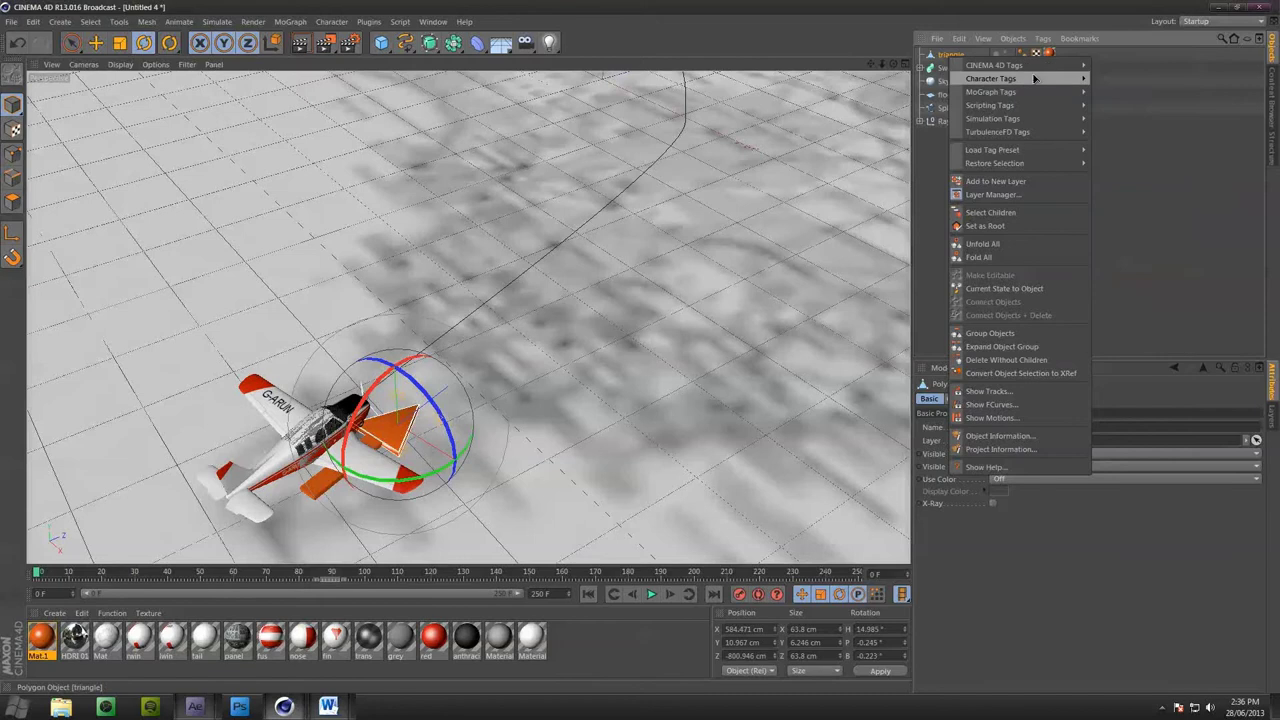
click(920, 160)
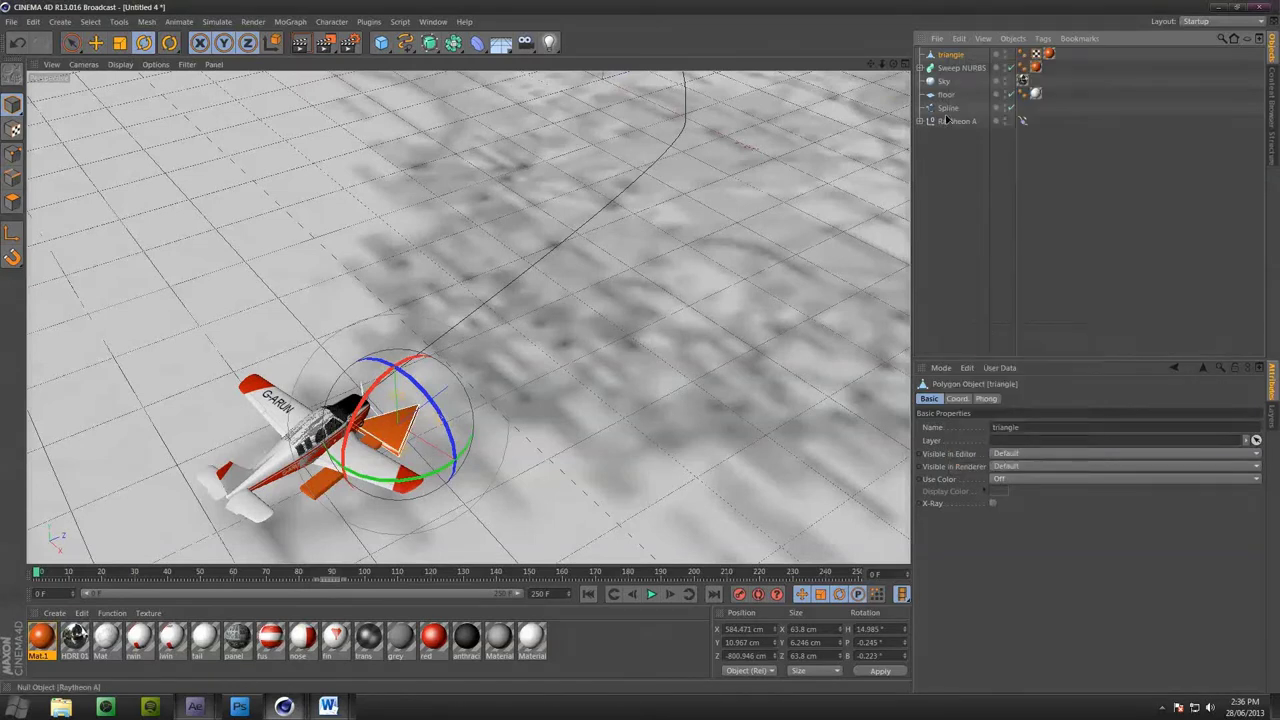
Copy the path spline from inside the Sweep NURBS and paste it as a separate spline outside the object
click(948, 107)
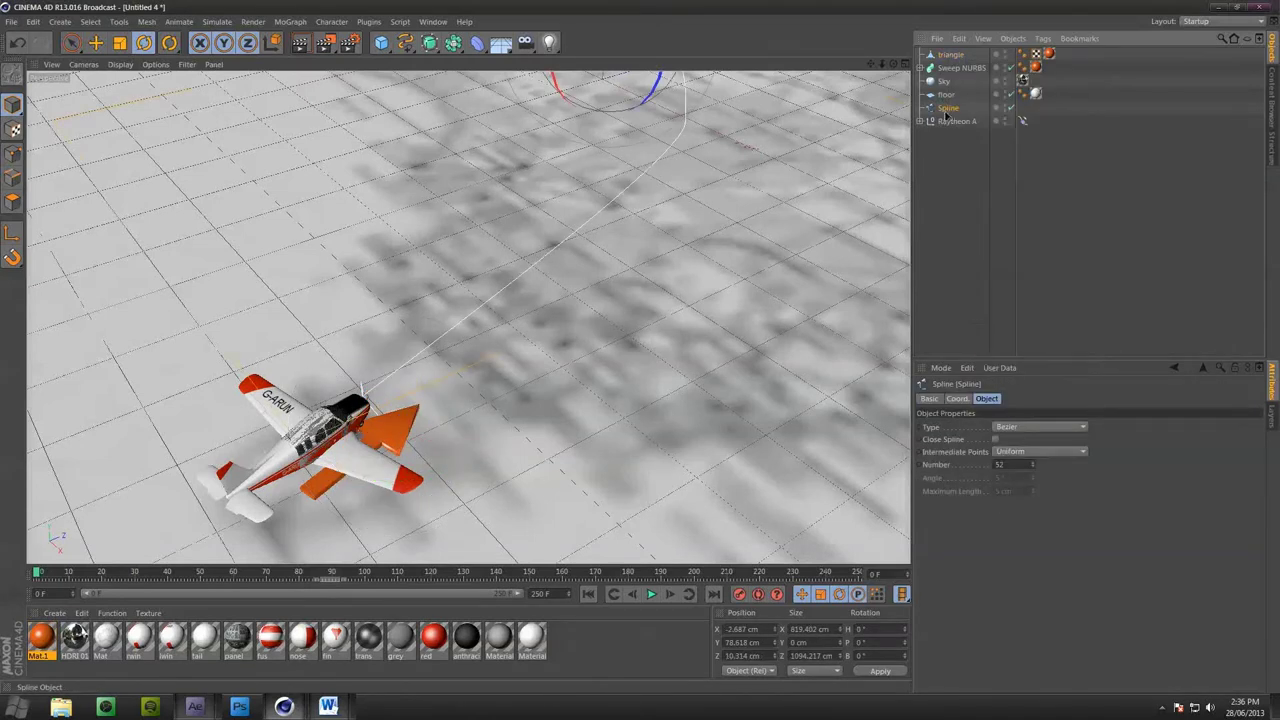
click(920, 68)
click(950, 94)
key(ctrl+c)
key(ctrl+v)
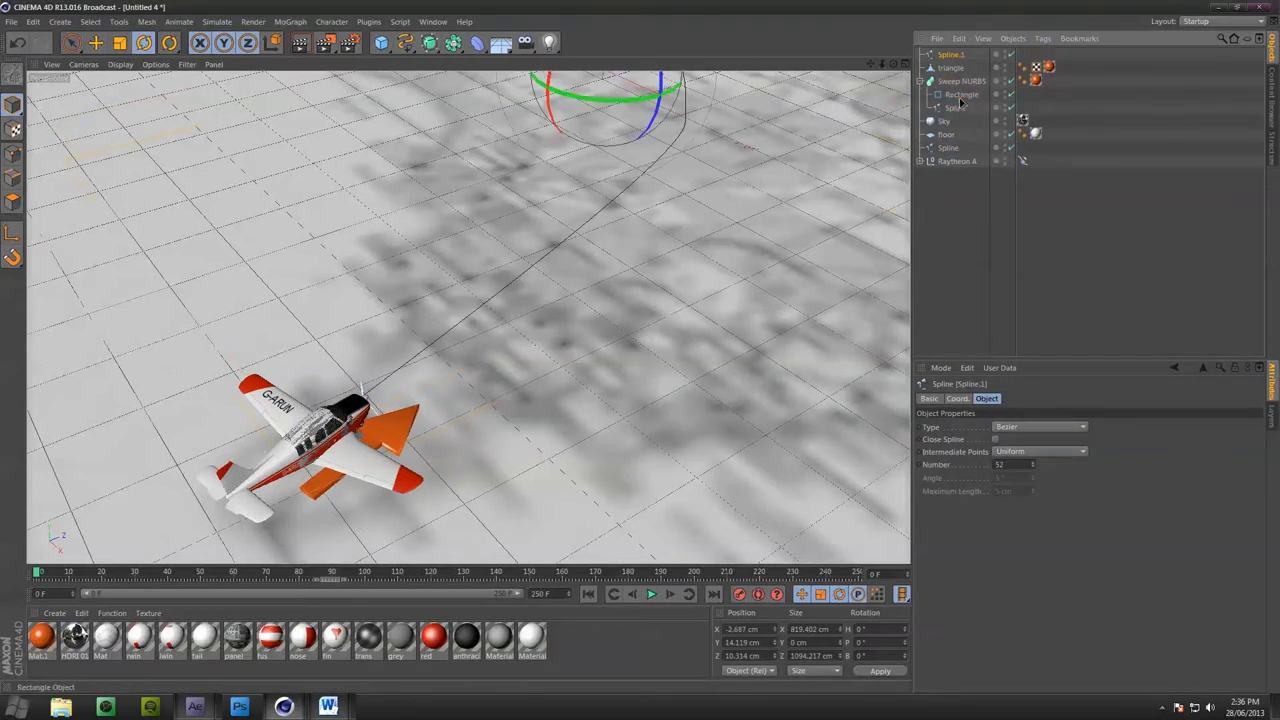
click(920, 82)
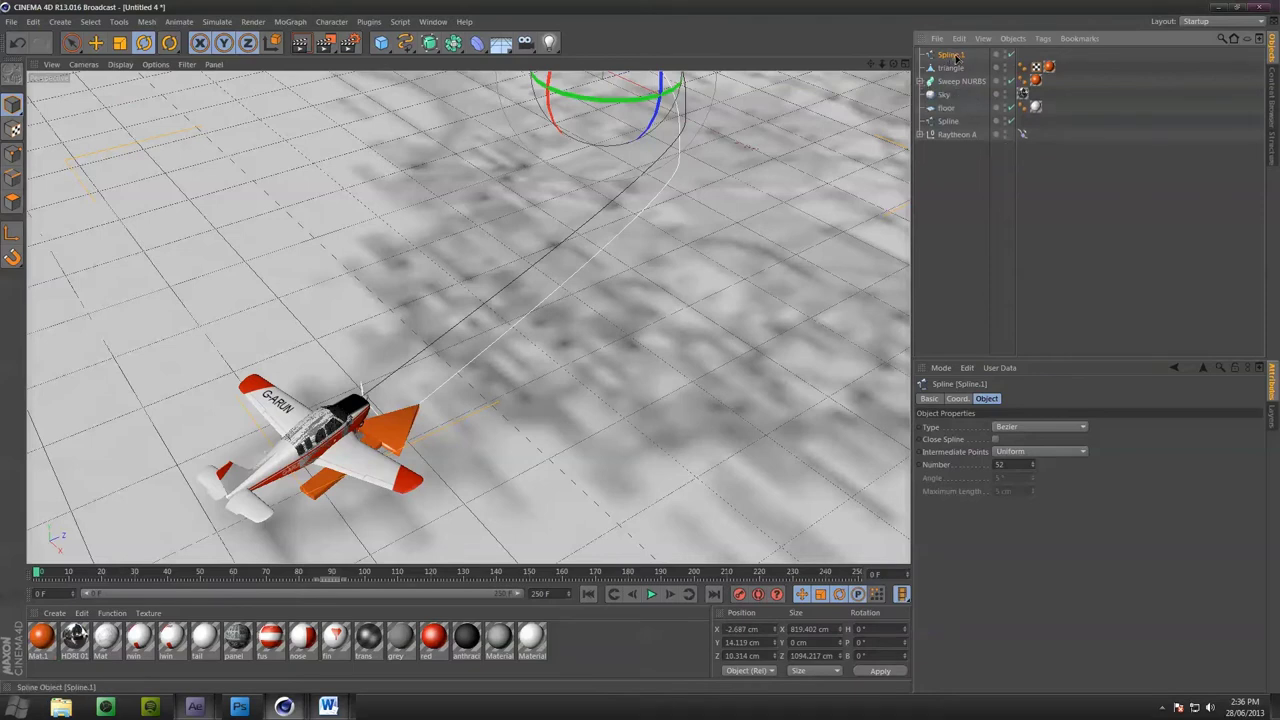
Add an Align to Spline tag to the triangle and assign Spline.1 as its Spline Path
click(950, 67)
right_click(958, 70)
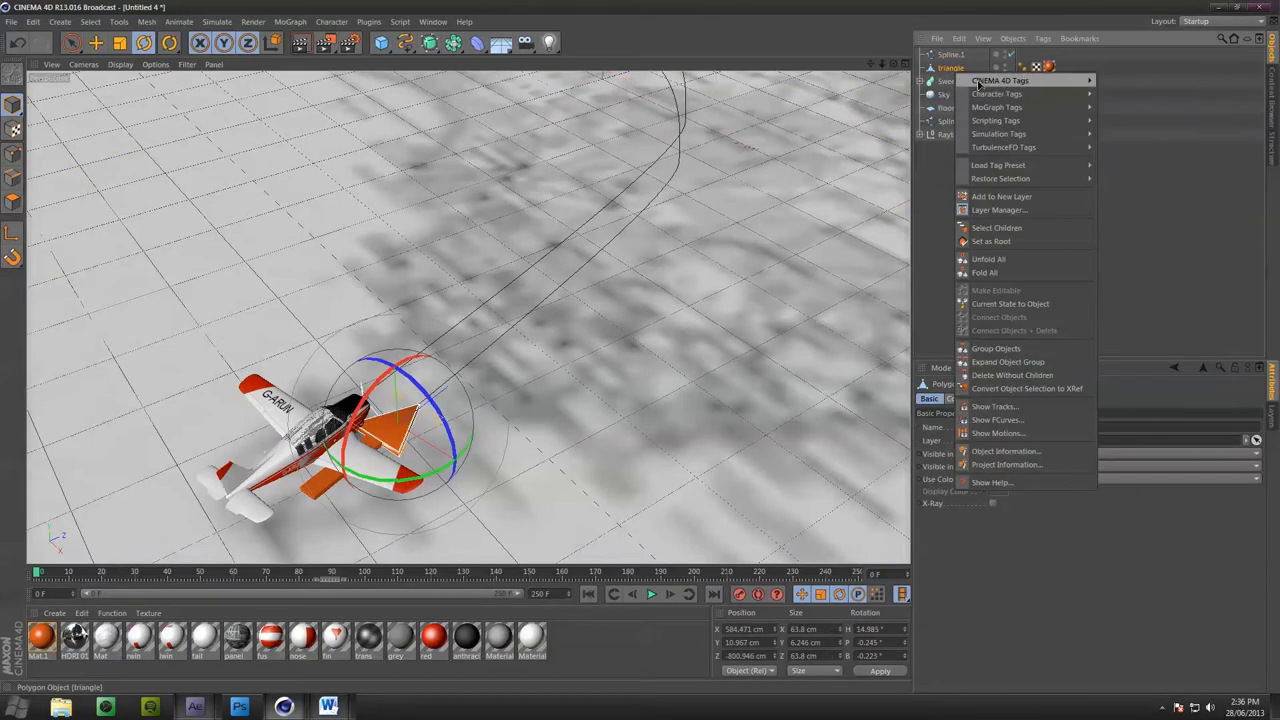
mouse_move(980, 81)
click(1135, 93)
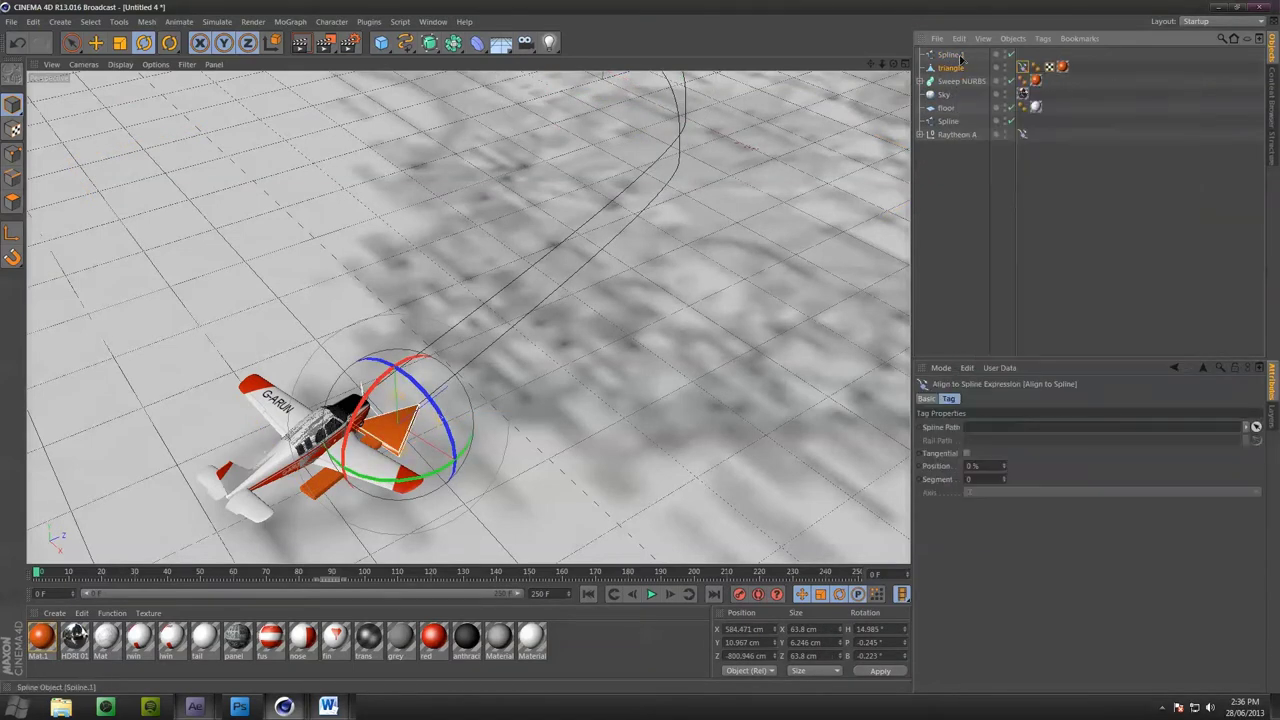
click(1256, 428)
click(950, 56)
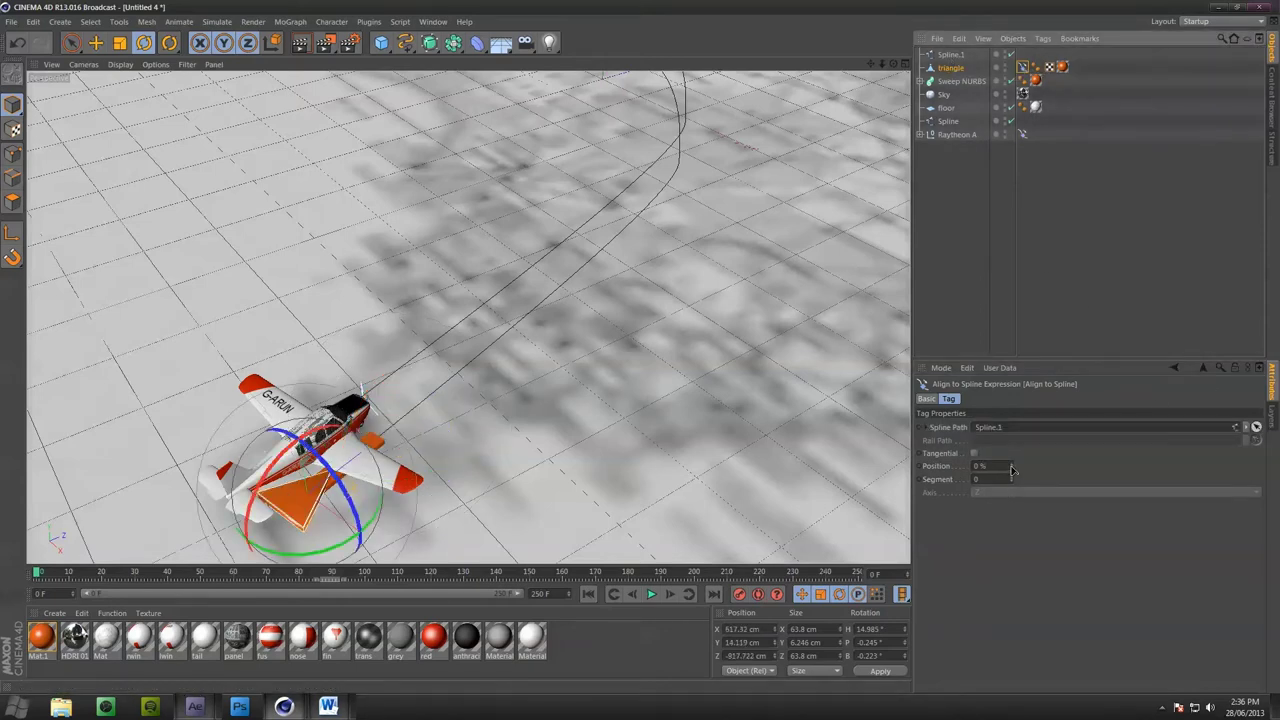
Keyframe the Position of the triangle's Align to Spline tag at 9% on frame 0 and 100% on frame 210
mouse_move(1012, 468)
mouse_down()
mouse_move(1080, 440)
mouse_move(1012, 472)
mouse_up()
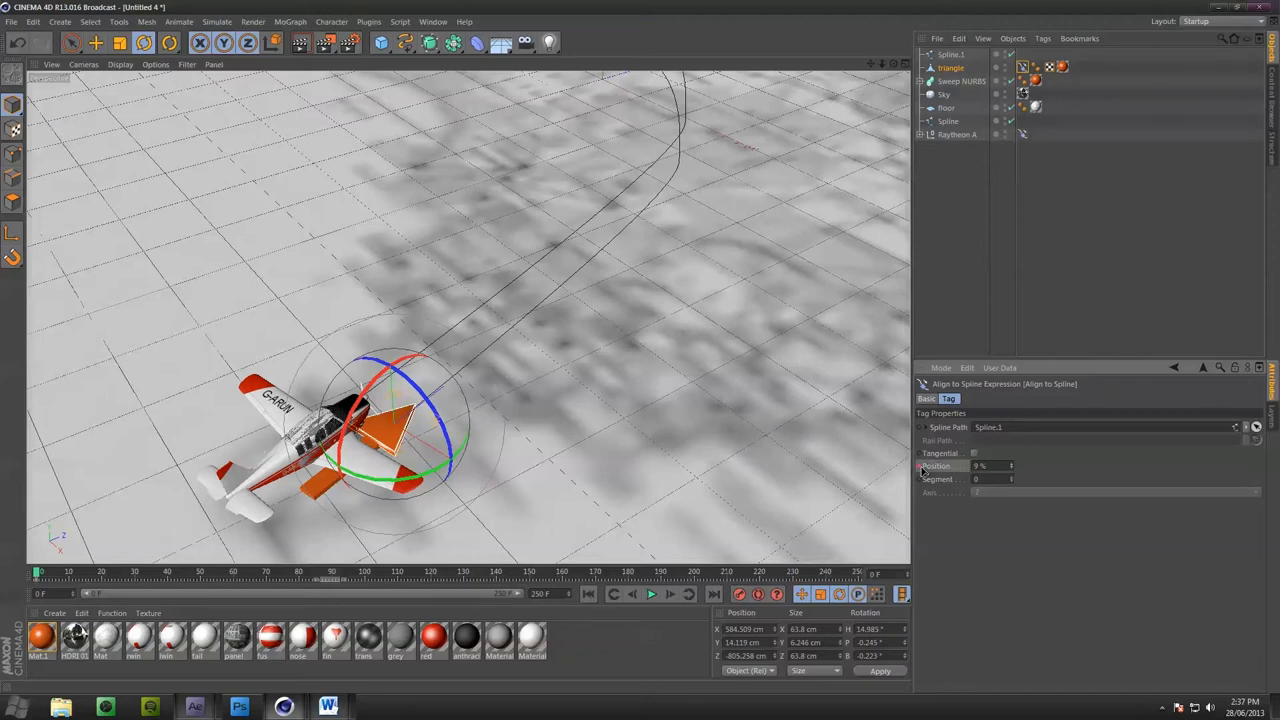
ctrl+click(919, 466)
drag(36, 574, 739, 555)
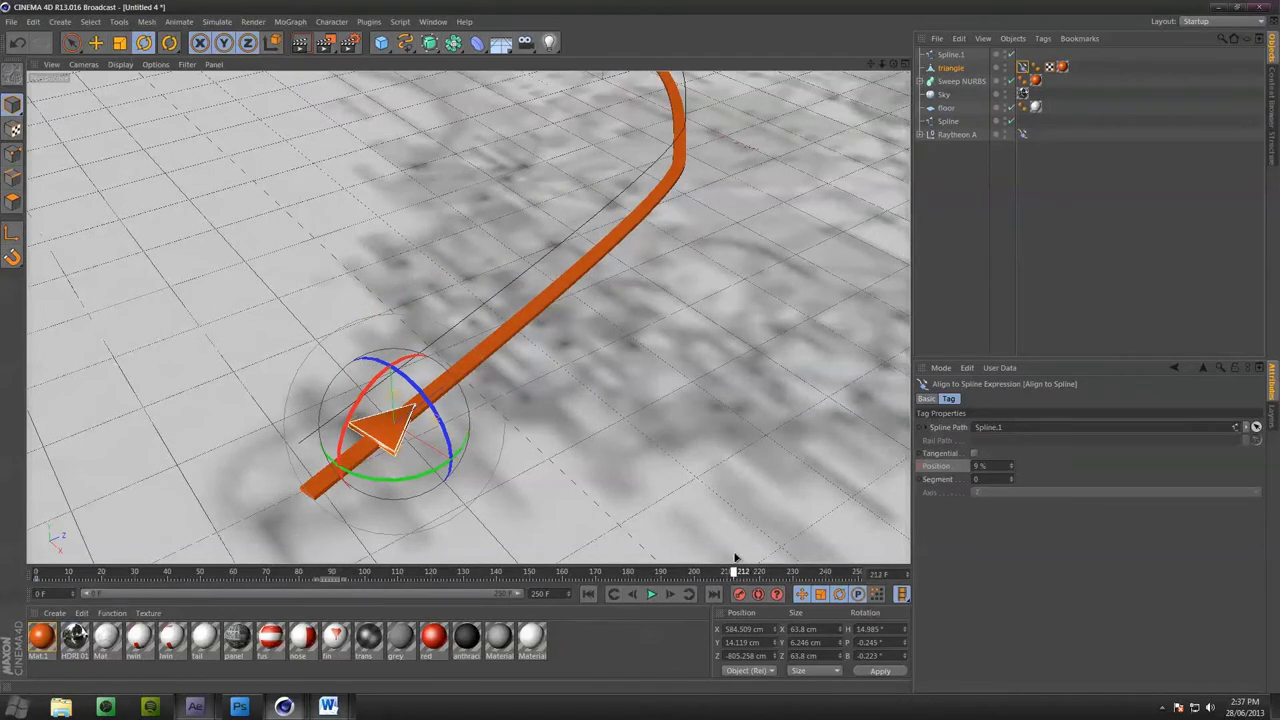
drag(1011, 467, 1011, 376)
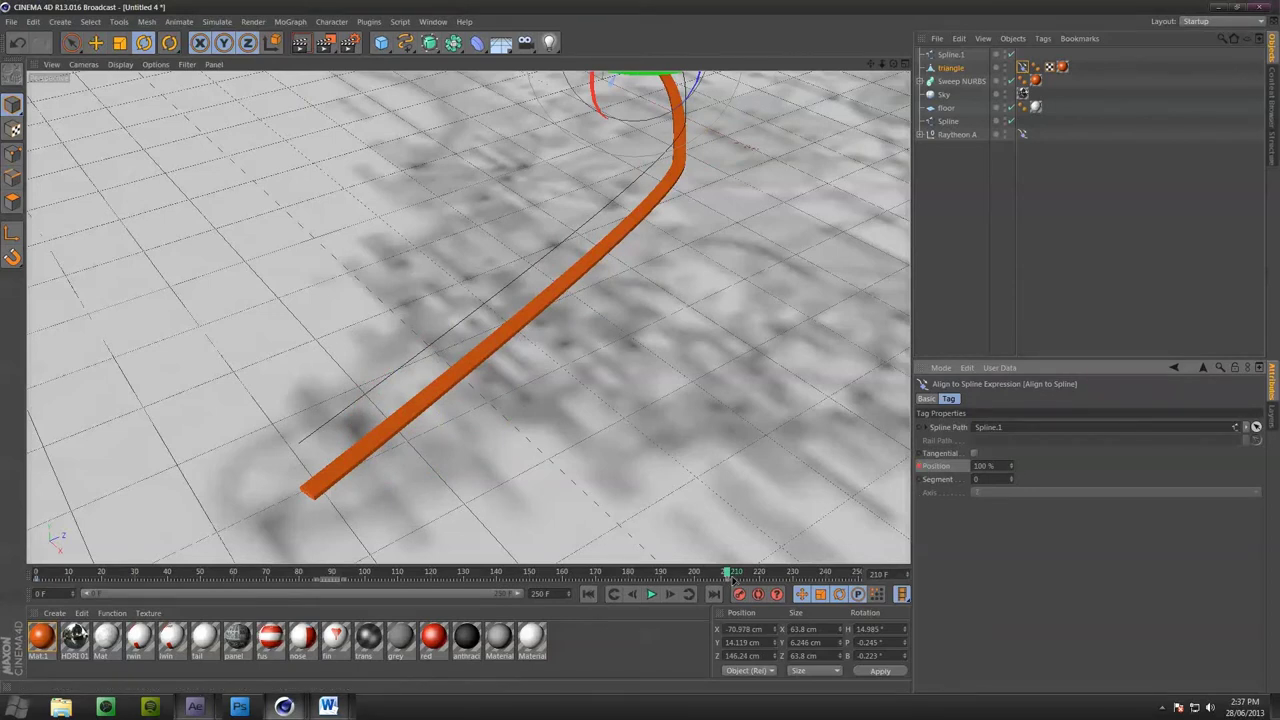
drag(735, 578, 38, 580)
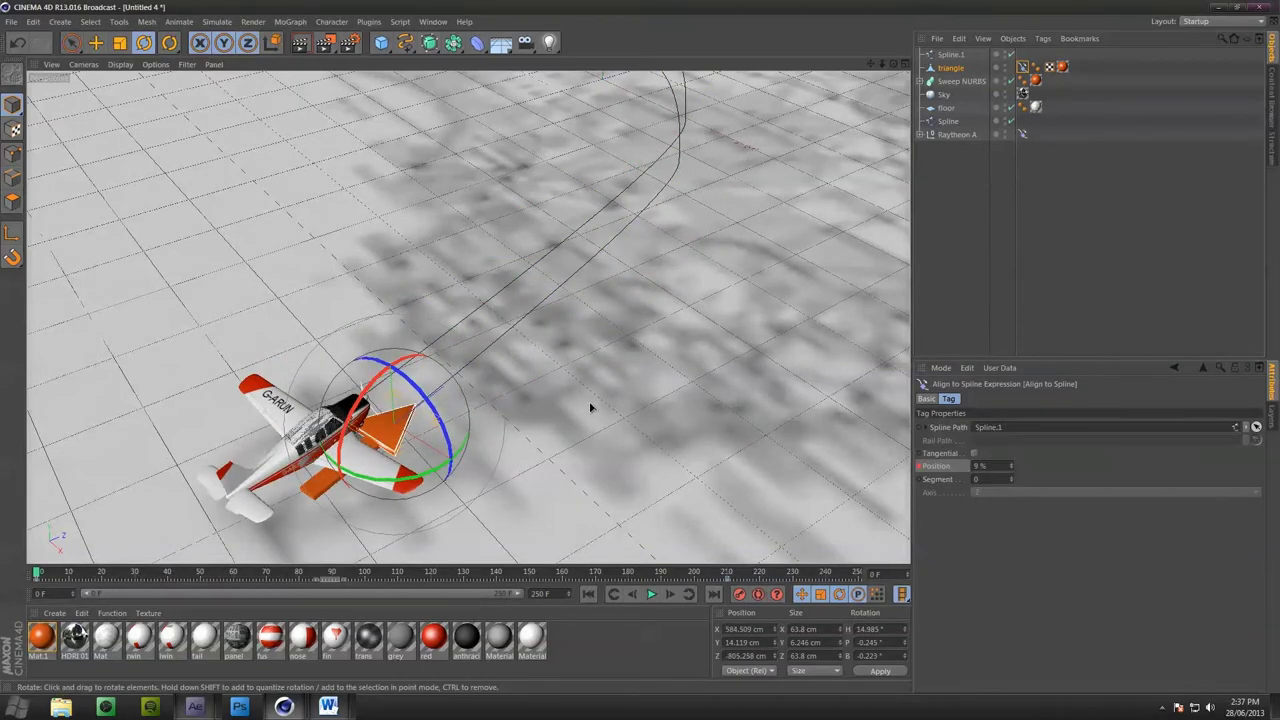
Hide the Raytheon A aircraft to leave an unobstructed view of the arrow
alt+drag(616, 382, 494, 377)
alt+right_drag(494, 377, 689, 274)
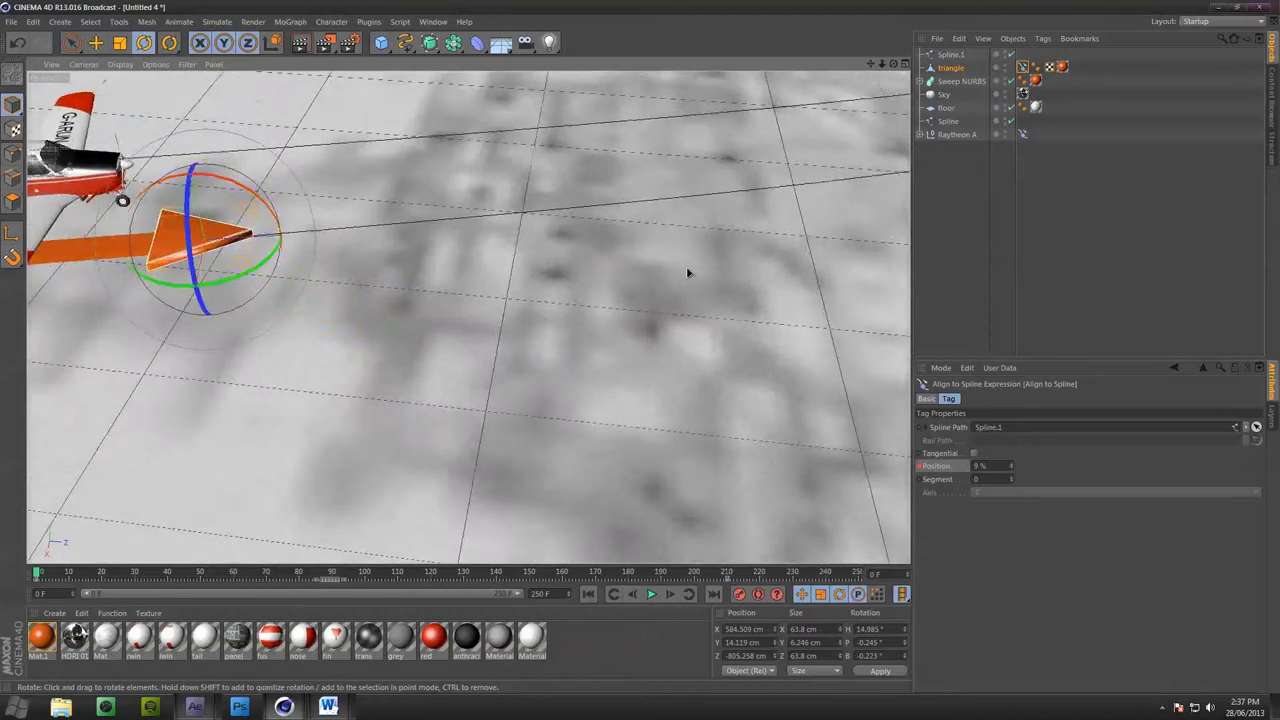
alt+drag(689, 274, 730, 262)
click(966, 208)
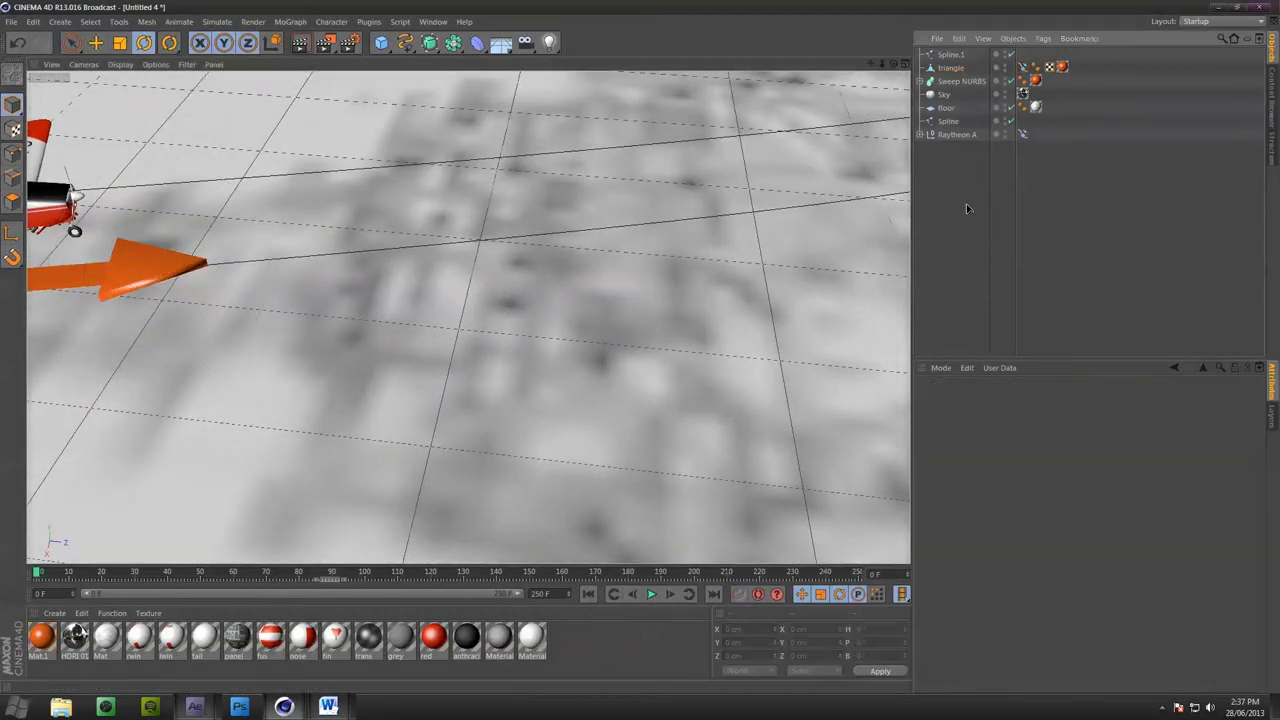
click(1006, 132)
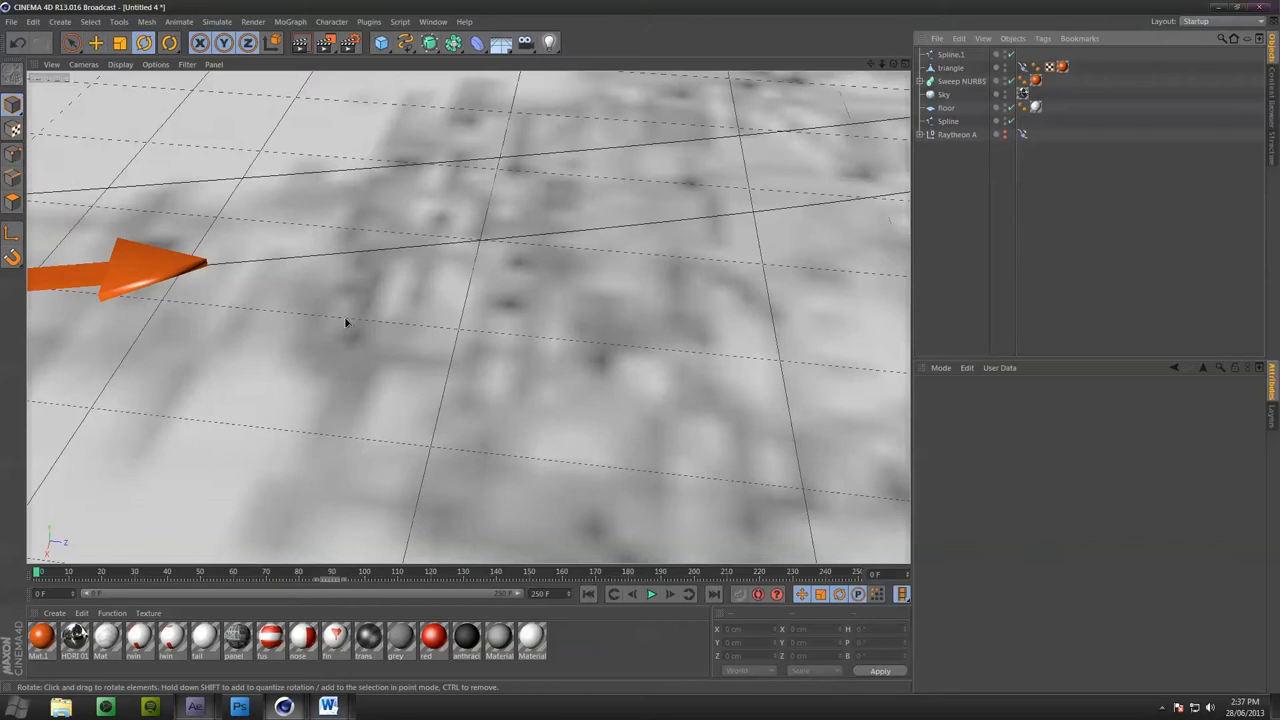
Rotate the triangle to a heading of about 23.8° at frame 100 to follow the ribbon, and record a keyframe
alt+drag(190, 244, 381, 460)
click(381, 460)
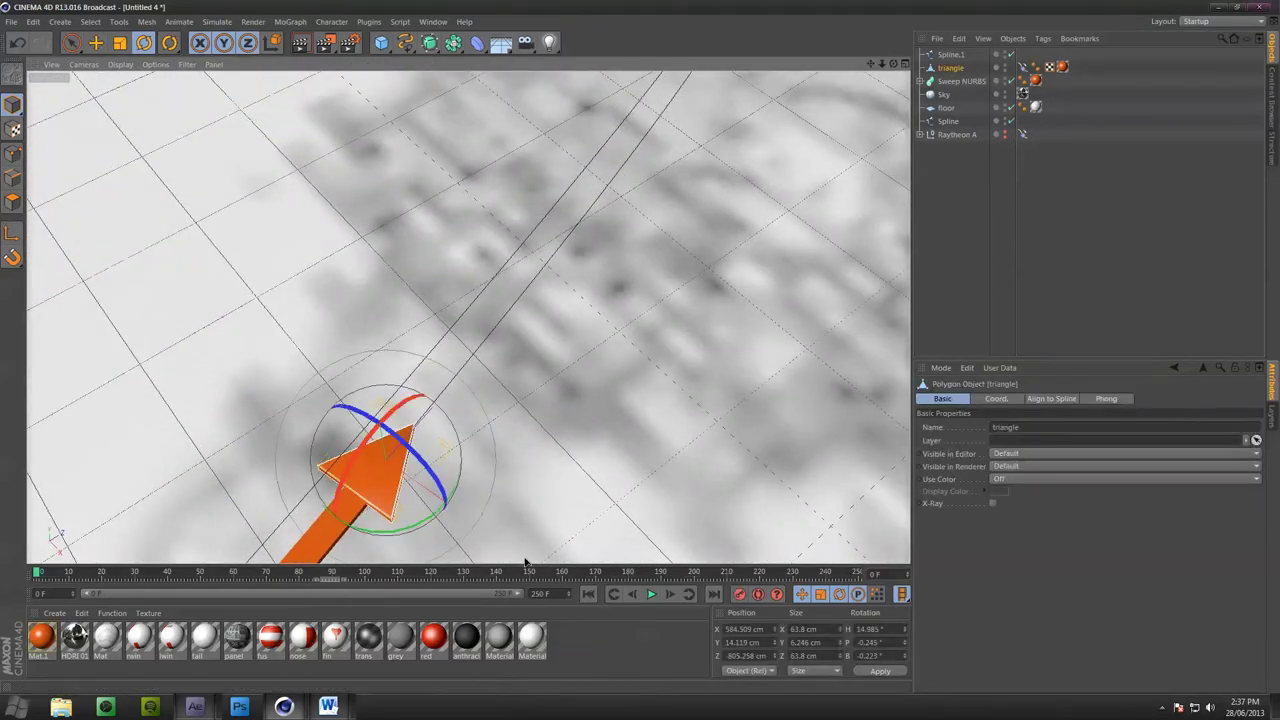
alt+drag(883, 270, 565, 297)
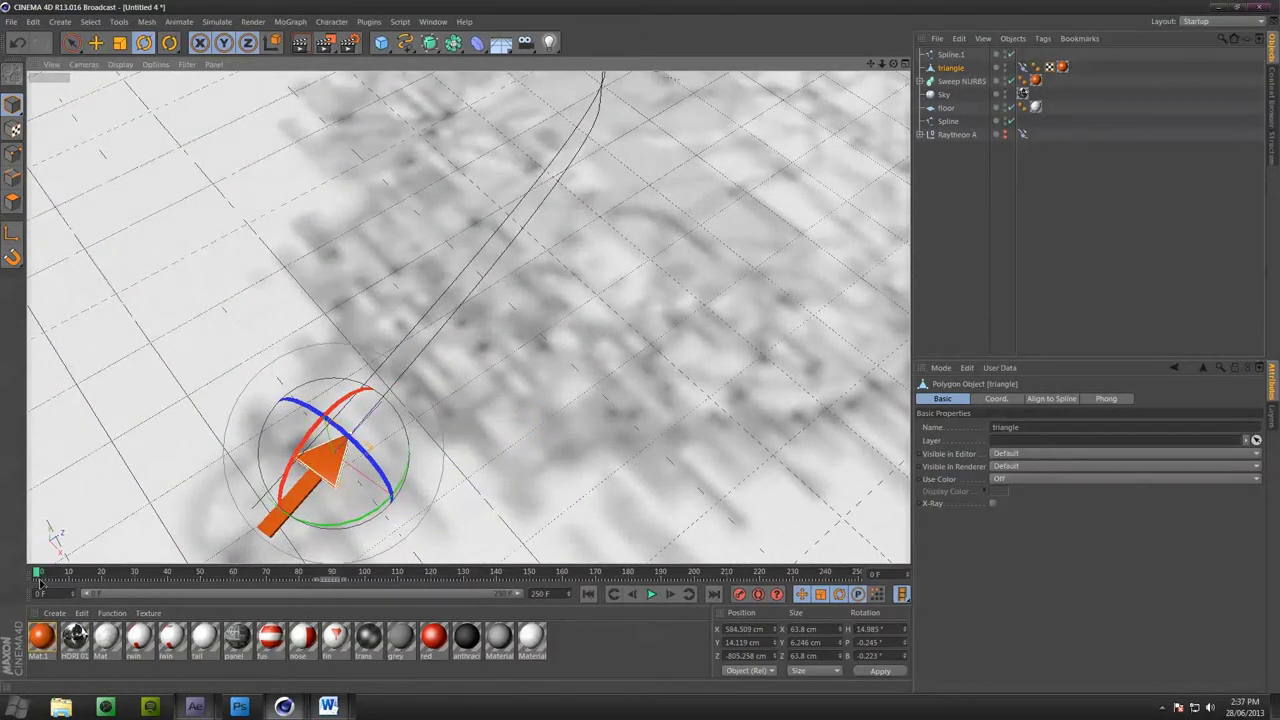
drag(37, 573, 365, 535)
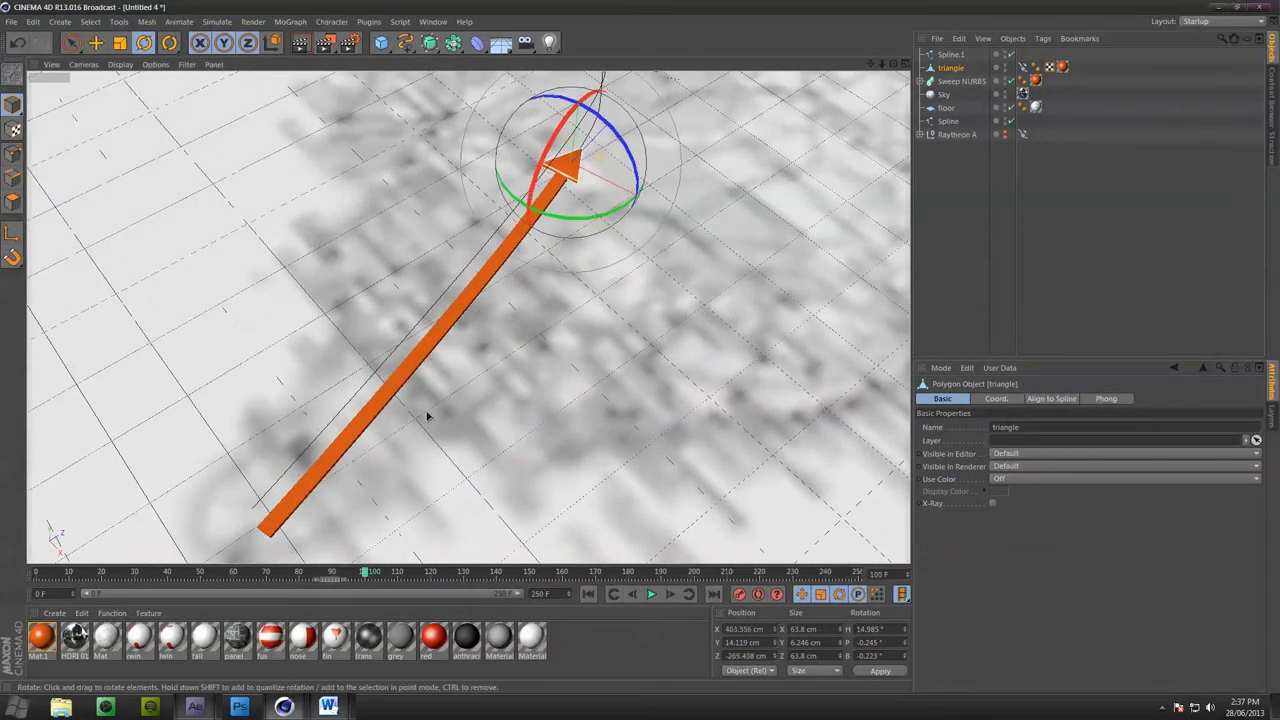
alt+middle_drag(559, 208, 549, 301)
alt+drag(549, 300, 581, 336)
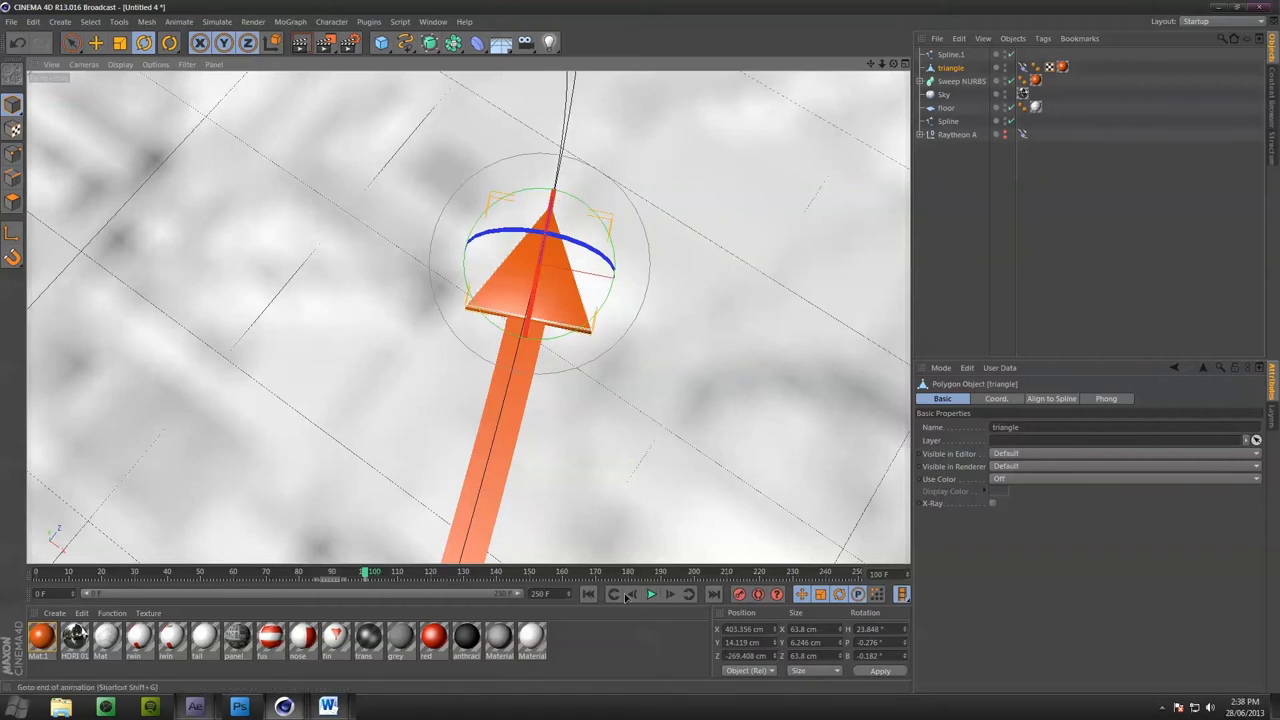
Rotate the triangle to a heading of about 16.4° at frame 0 to match the path, and record a keyframe
drag(367, 573, 50, 590)
alt+middle_drag(272, 537, 500, 200)
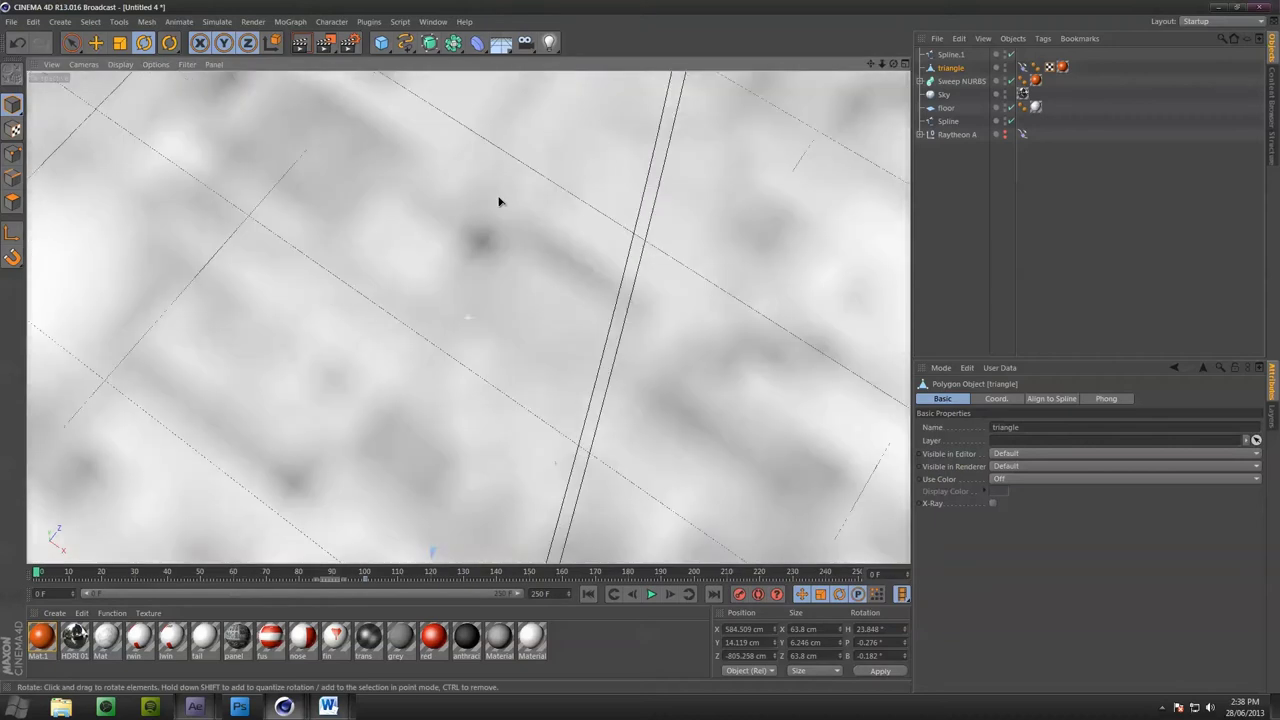
alt+middle_drag(450, 500, 500, 200)
alt+middle_drag(486, 434, 510, 220)
alt+middle_drag(474, 489, 508, 268)
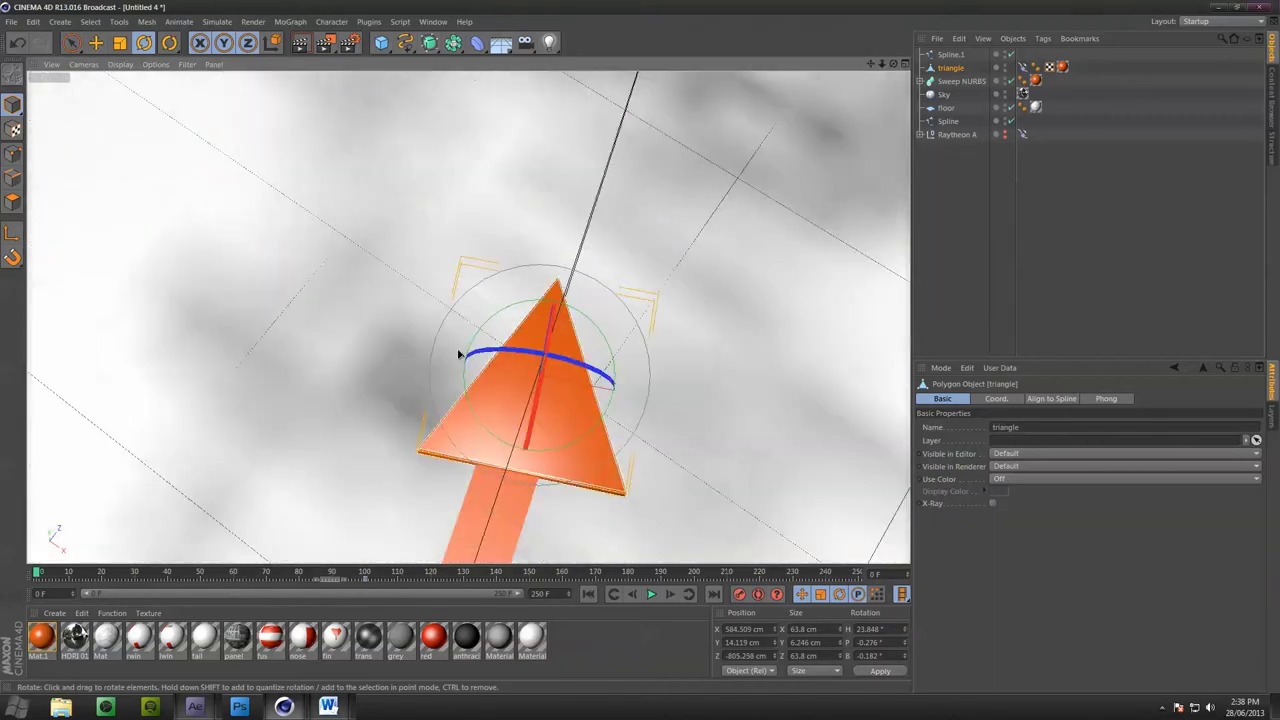
drag(580, 443, 571, 451)
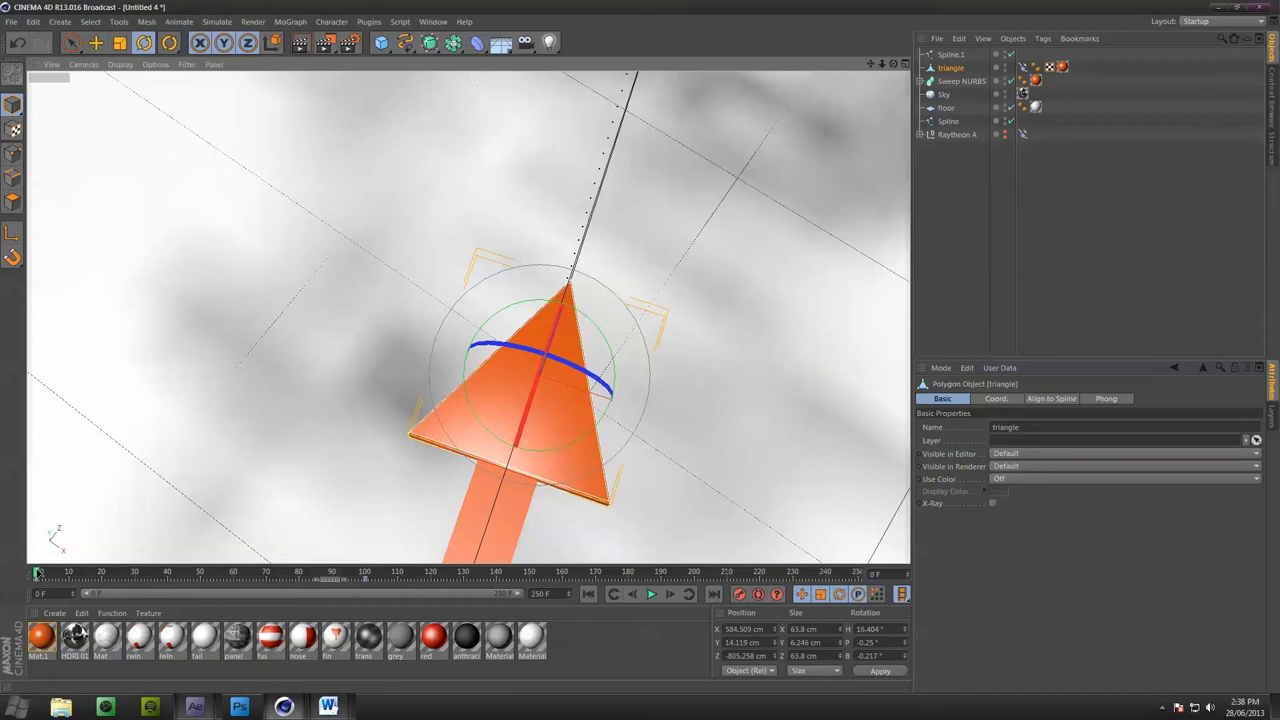
Turn the triangle to a heading of about 33.2° at frame 115 along the curving ribbon, and record a keyframe
drag(37, 572, 358, 596)
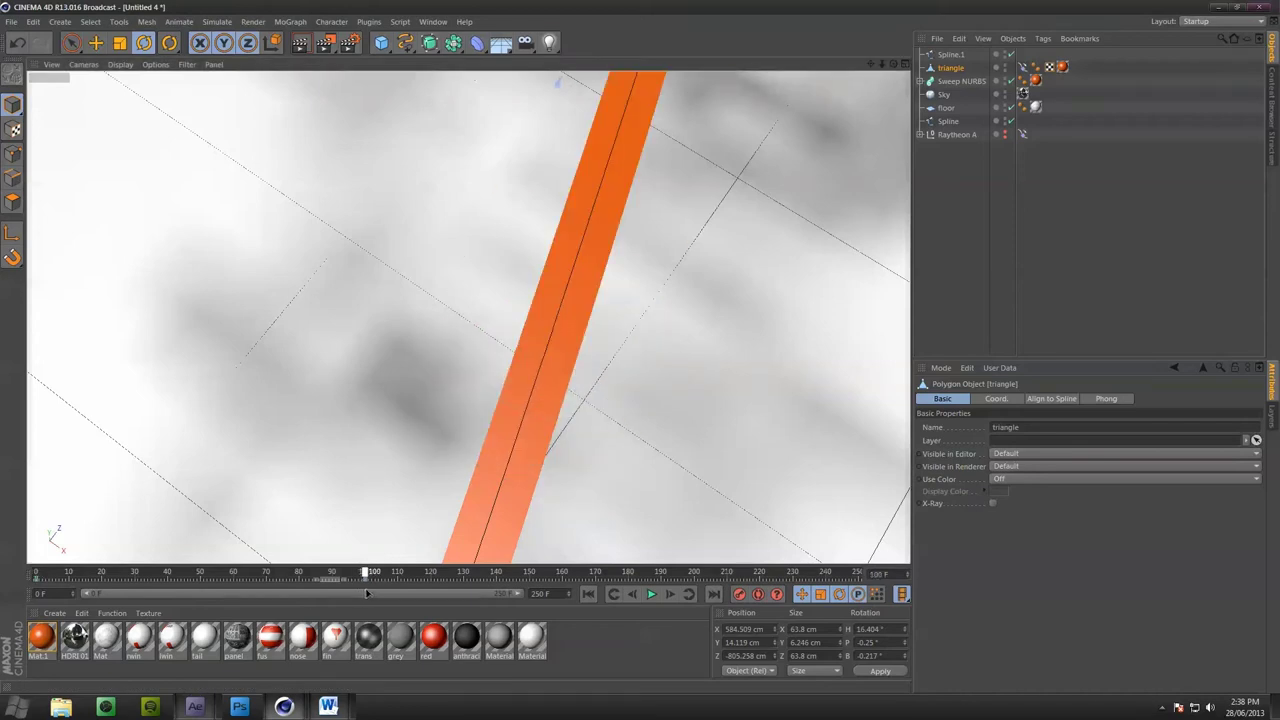
alt+middle_drag(579, 275, 503, 489)
alt+middle_drag(555, 225, 457, 361)
alt+middle_drag(557, 169, 487, 419)
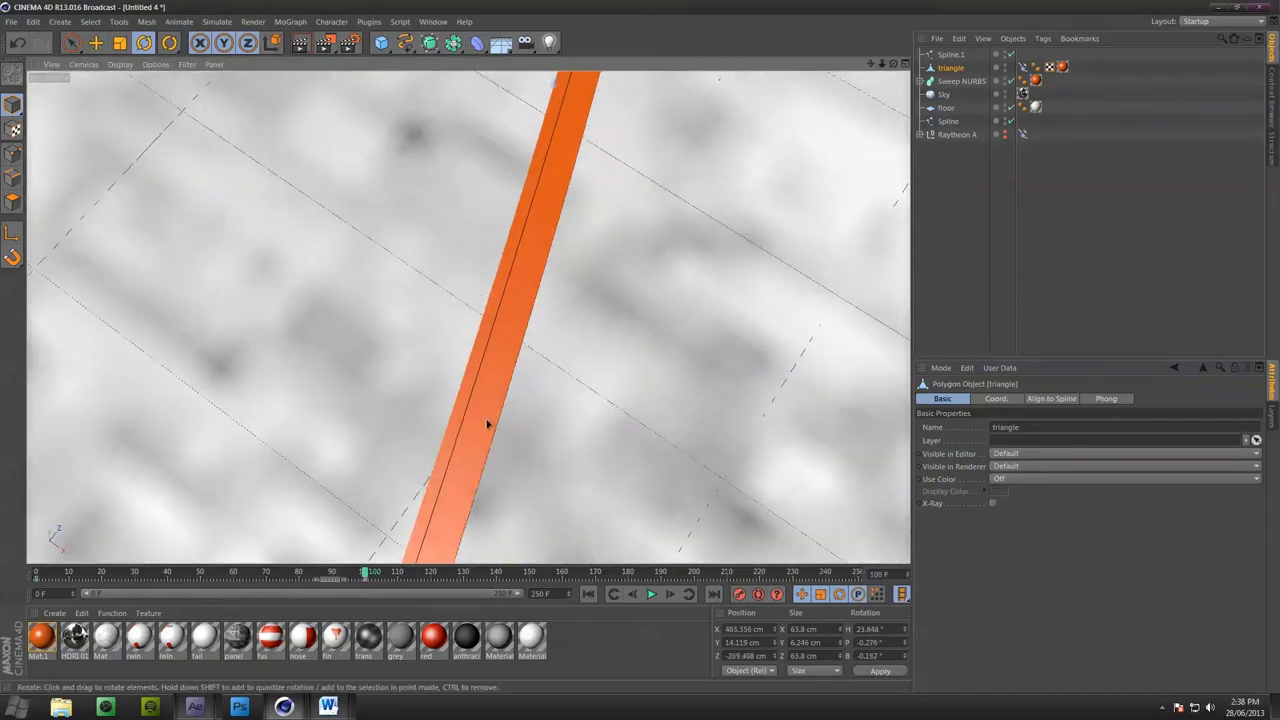
alt+middle_drag(540, 270, 500, 411)
alt+middle_drag(519, 183, 466, 391)
alt+middle_drag(574, 229, 573, 357)
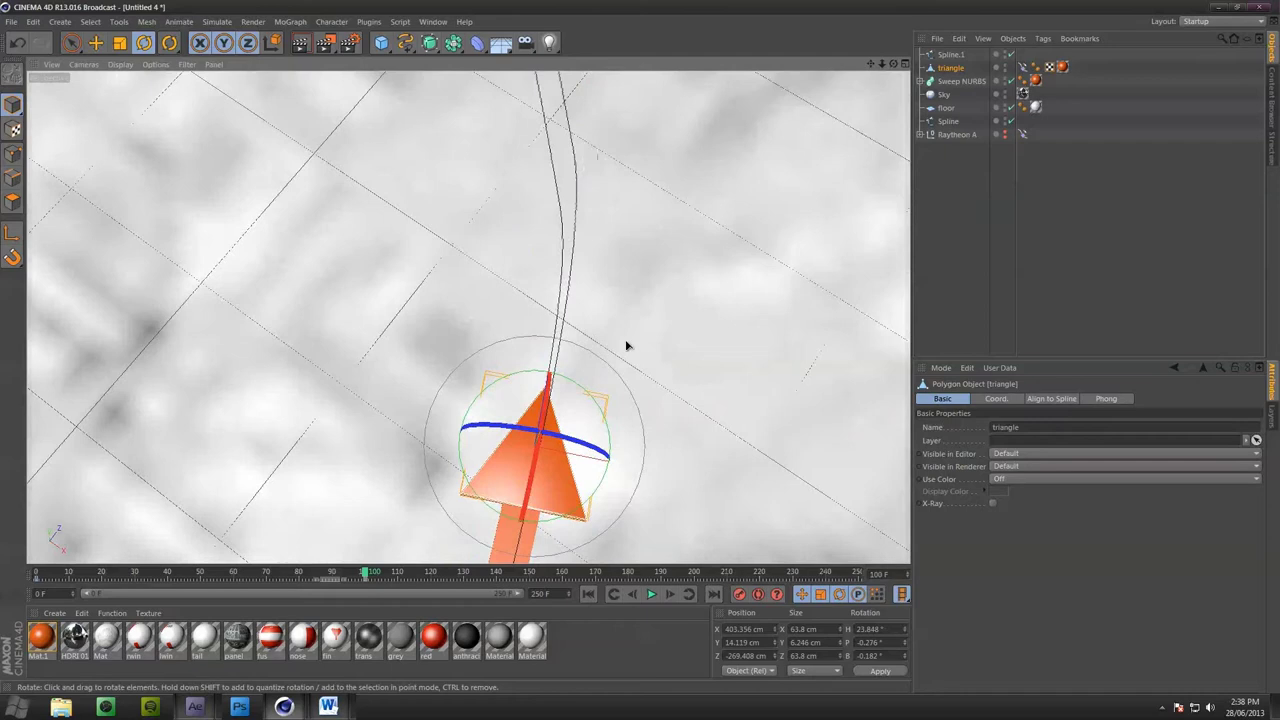
drag(367, 573, 415, 572)
mouse_move(574, 286)
mouse_down()
mouse_move(603, 279)
mouse_move(586, 277)
mouse_up()
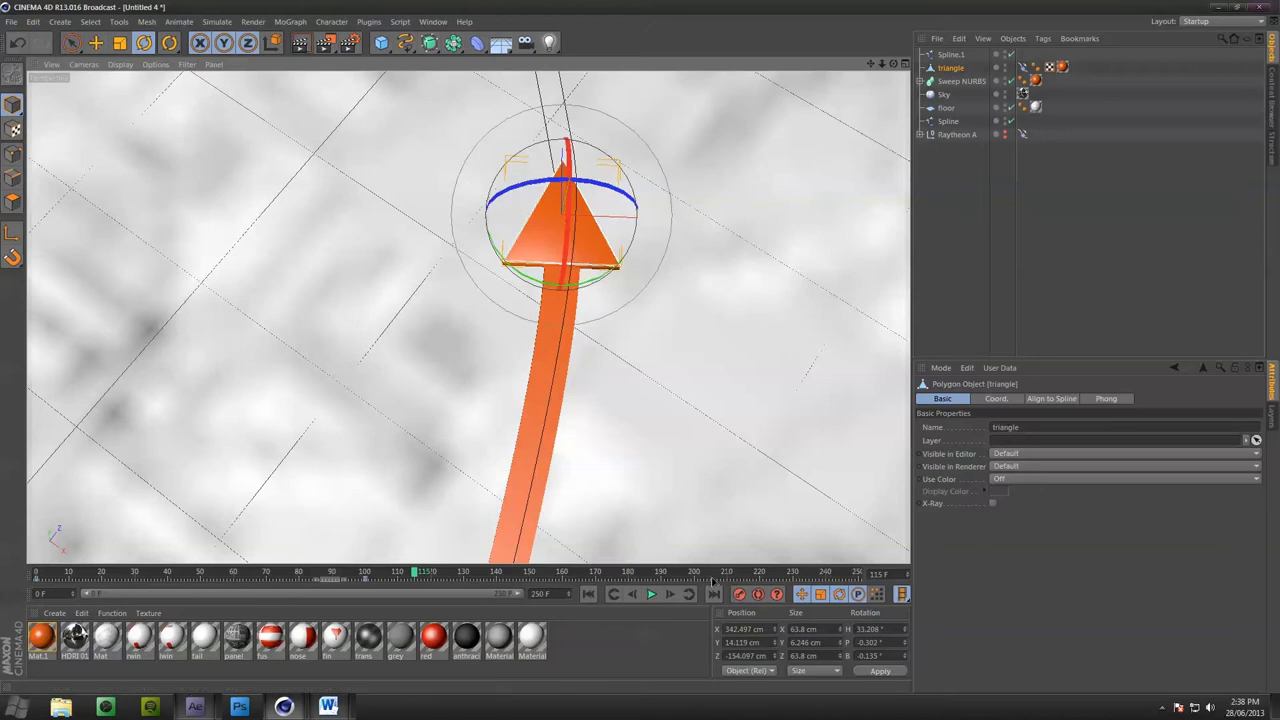
click(740, 594)
Turn the triangle to a heading of about 42.7° at frame 128 to follow the bend, and record a keyframe
drag(417, 578, 459, 526)
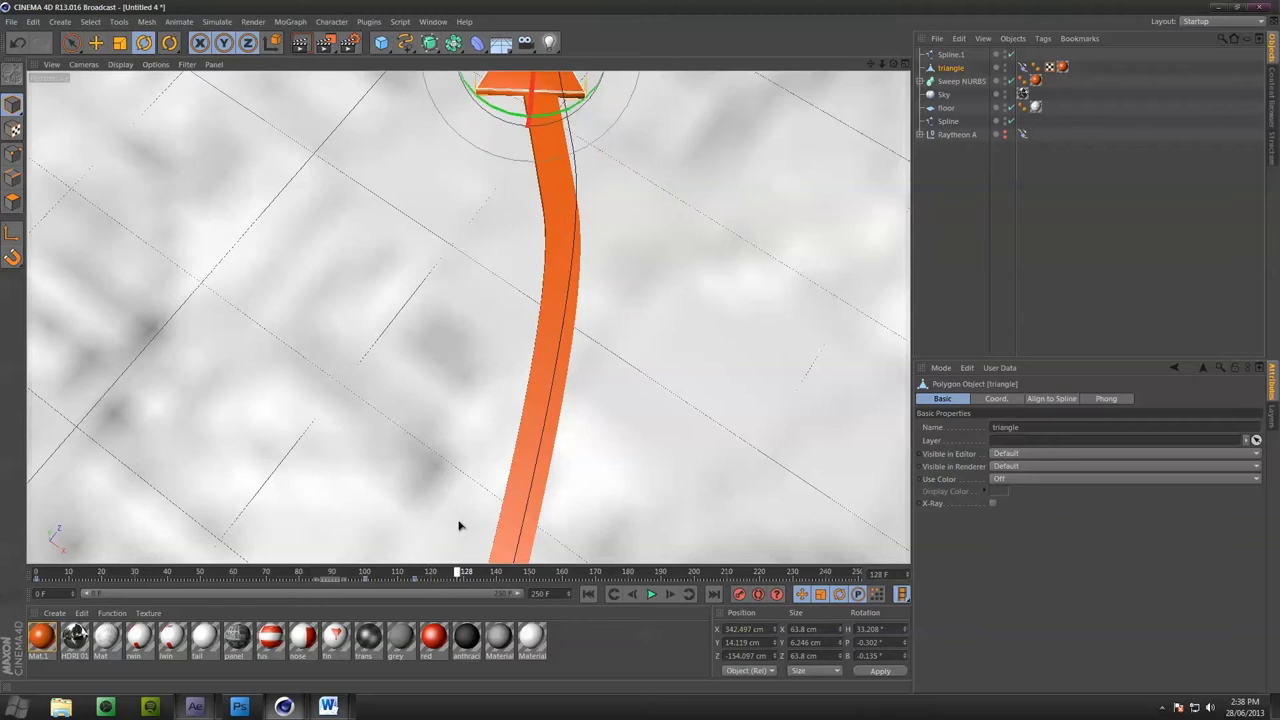
alt+middle_drag(376, 313, 366, 531)
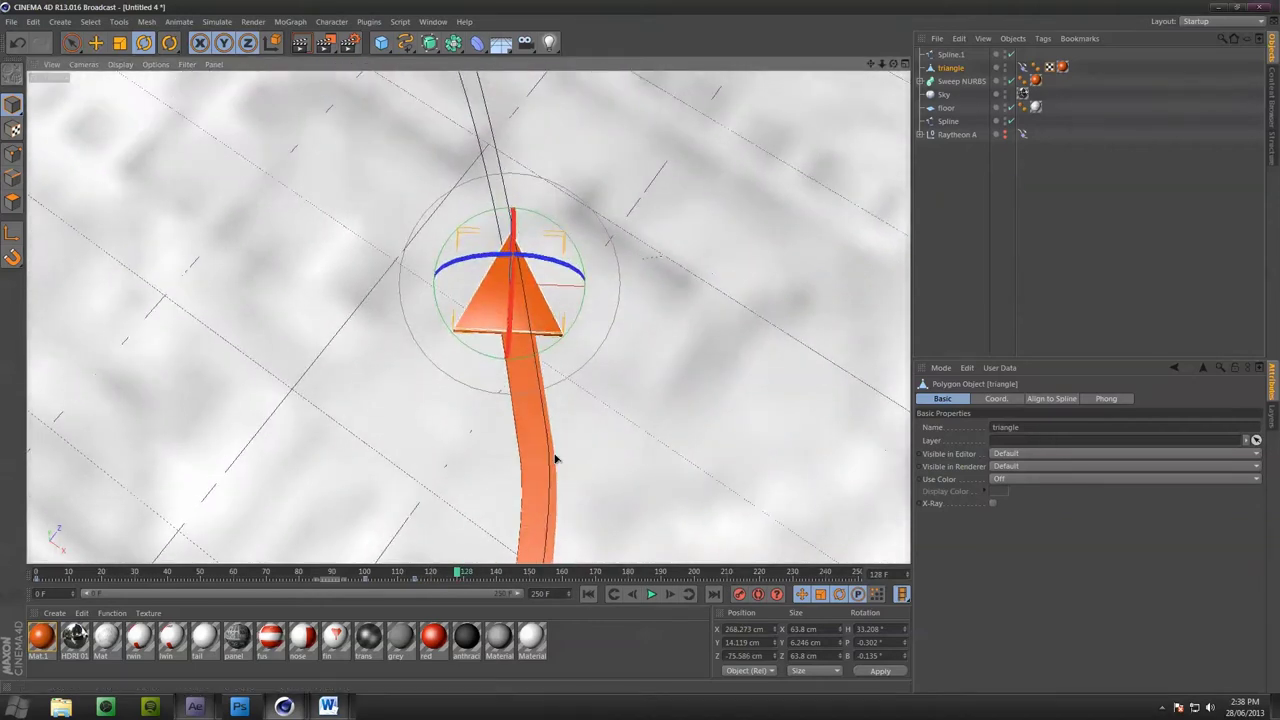
mouse_move(534, 357)
mouse_down()
mouse_move(543, 347)
mouse_move(529, 343)
mouse_up()
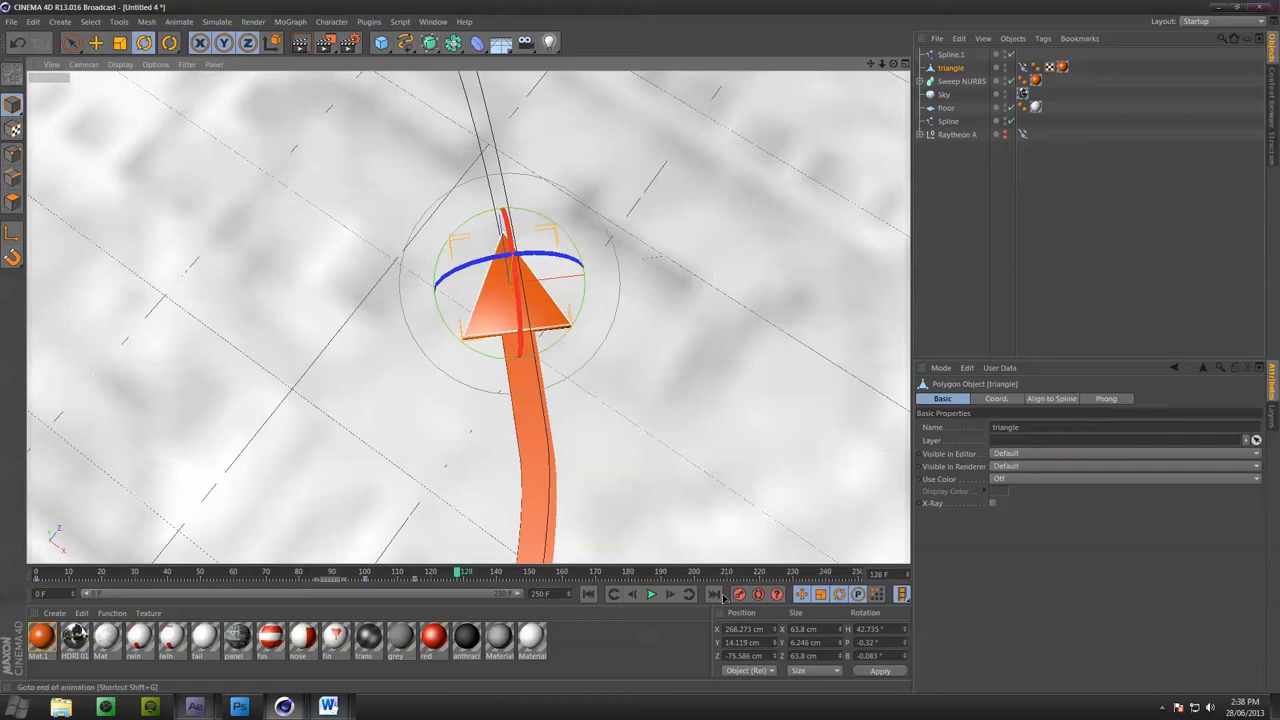
alt+middle_drag(468, 210, 532, 410)
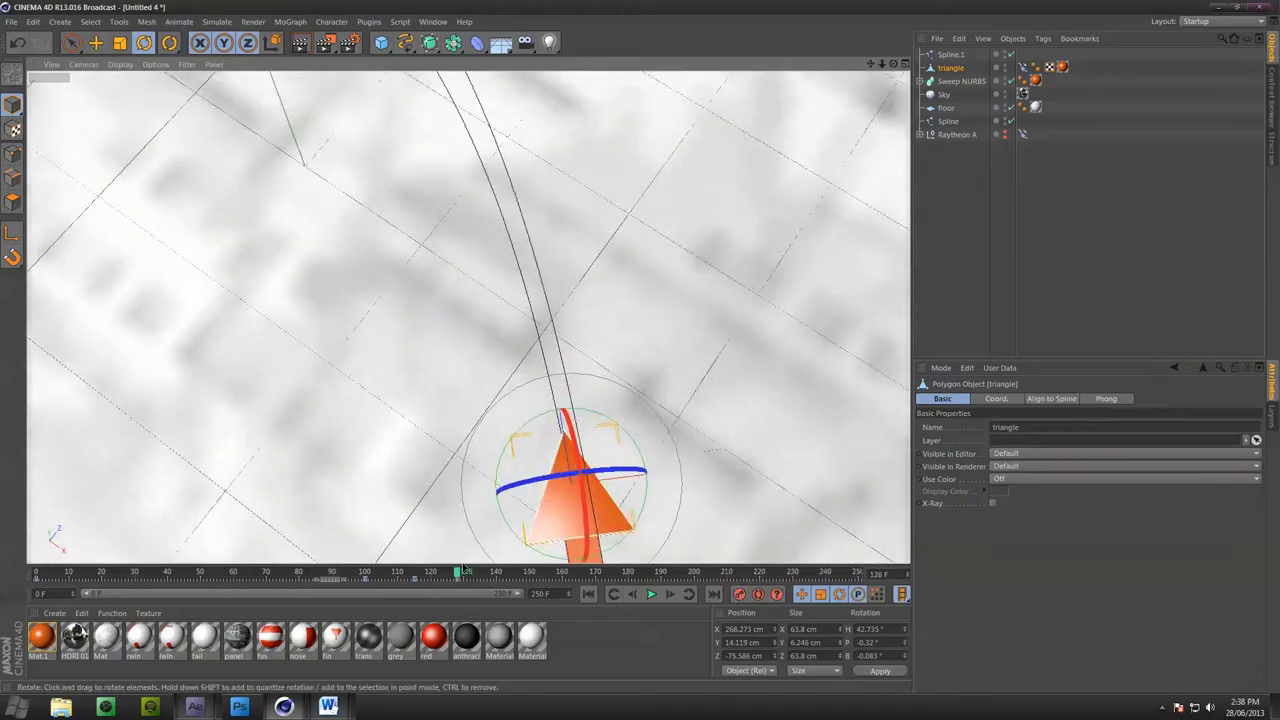
Turn the triangle to a heading of about 50.2° at frame 149 to follow the ribbon, and record a keyframe
drag(459, 570, 527, 565)
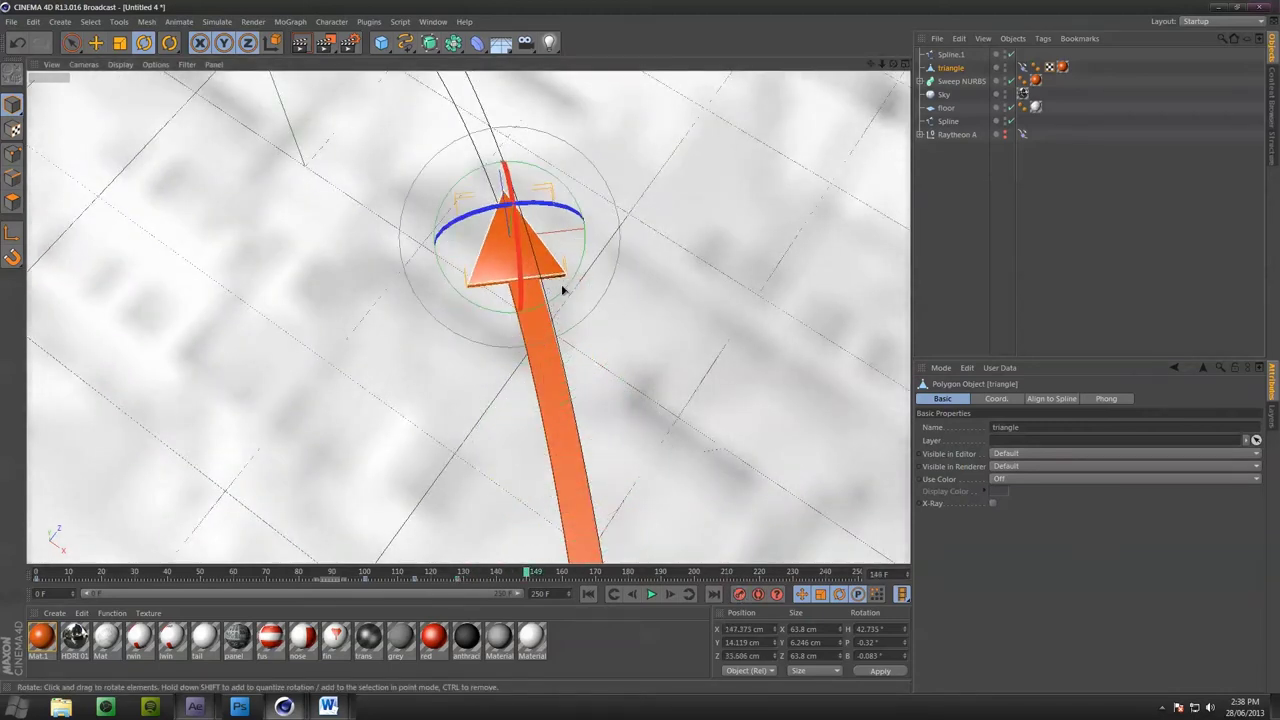
drag(563, 286, 570, 288)
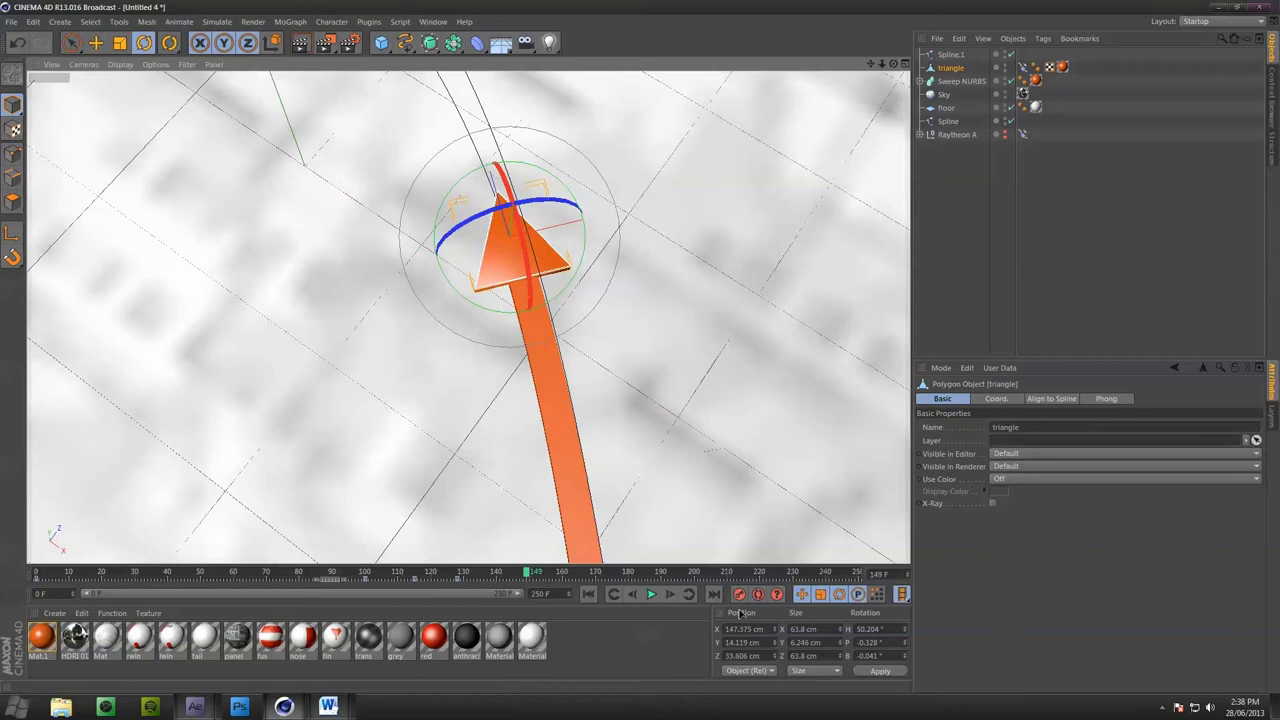
click(741, 596)
Turn the triangle to a heading of about 59° at frame 169 to match the curving path, and record a keyframe
alt+middle_drag(662, 216, 740, 462)
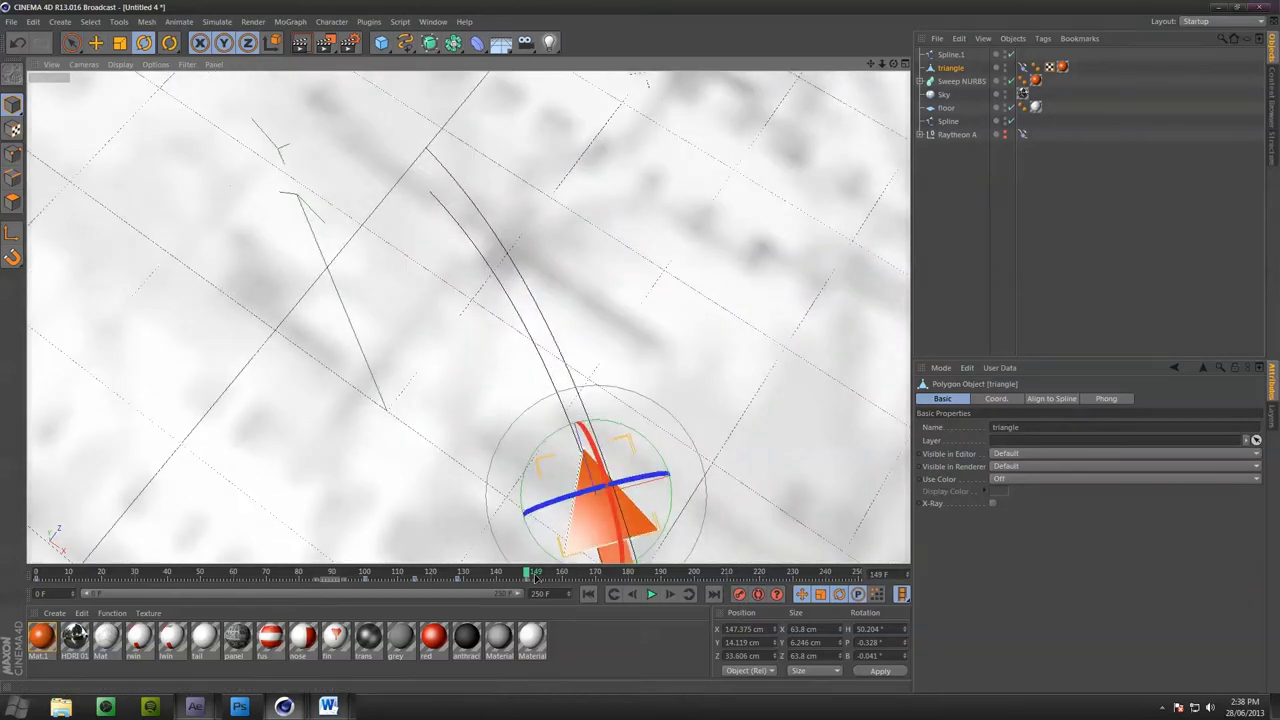
drag(531, 574, 597, 563)
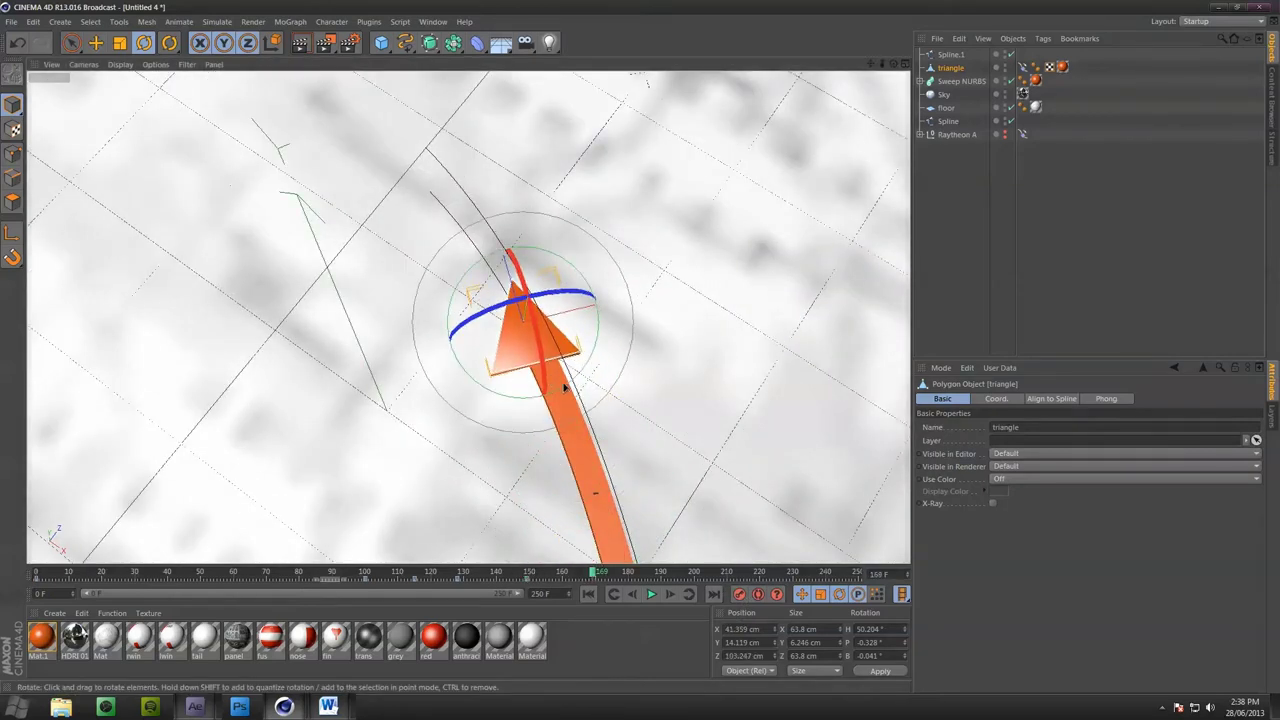
drag(572, 383, 574, 382)
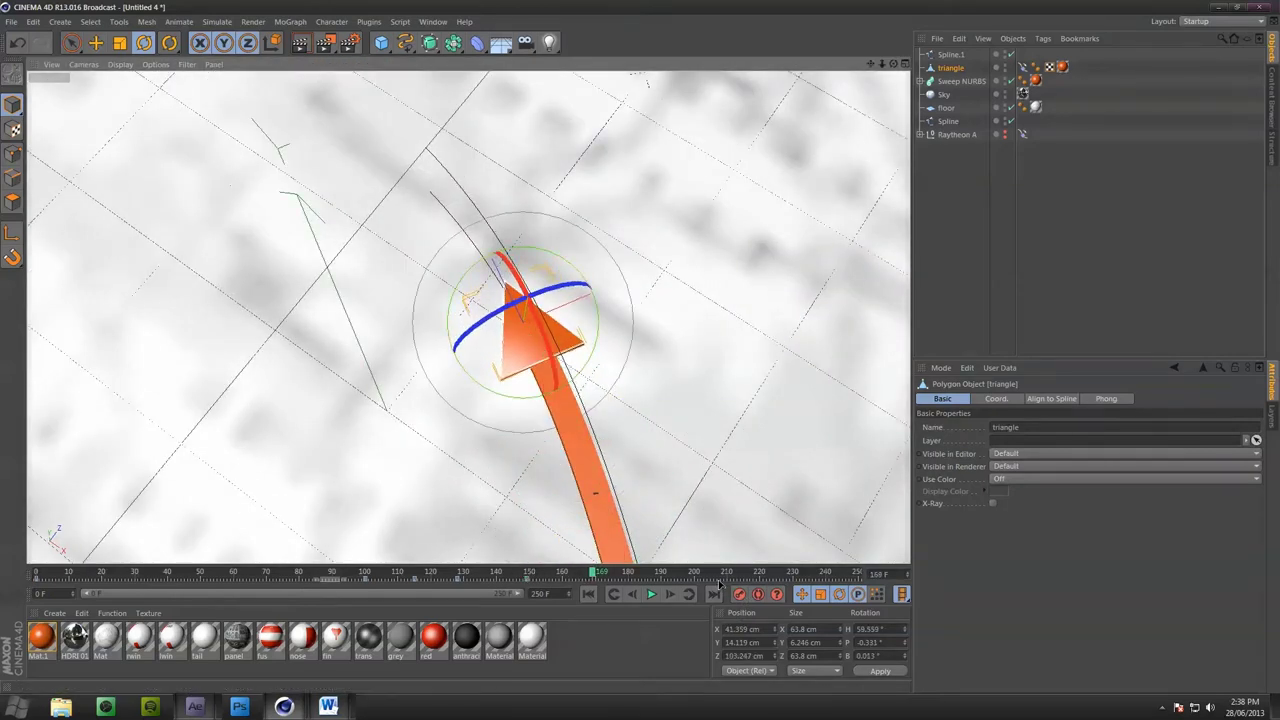
click(739, 596)
Turn the triangle to a heading of about 71.4° at frame 210 at the path's end, and record a keyframe
drag(591, 575, 727, 579)
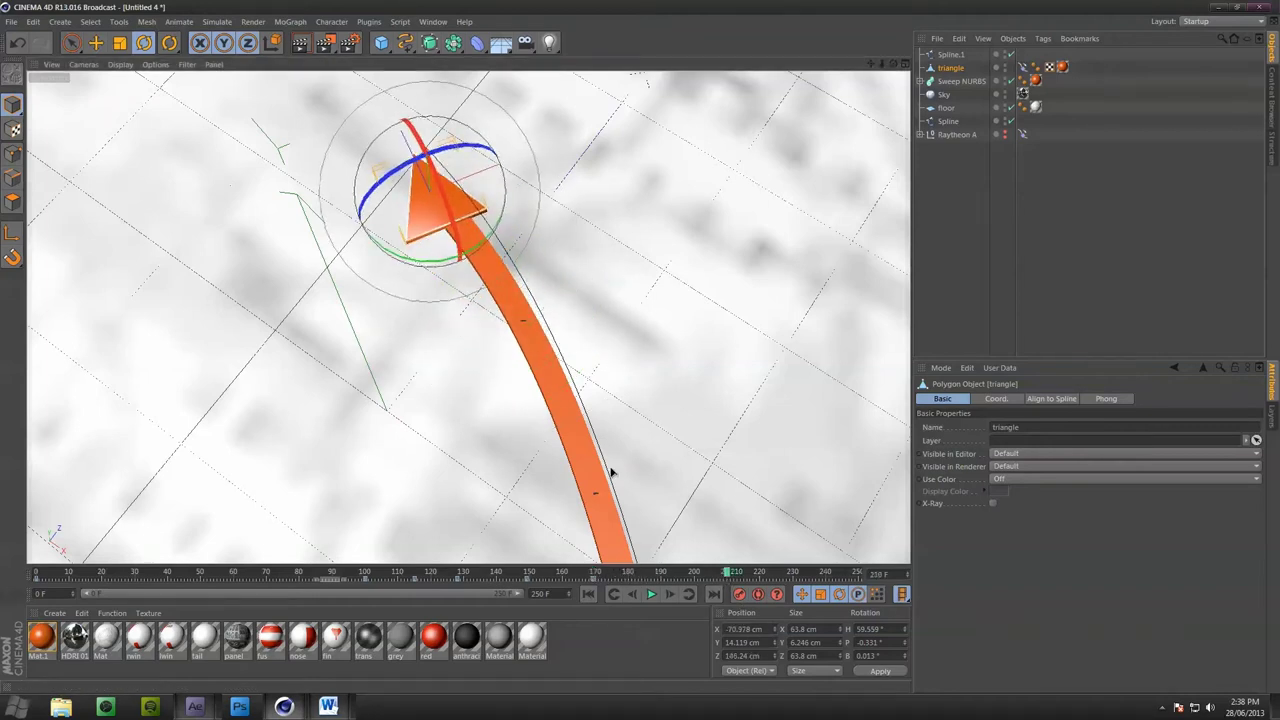
drag(424, 259, 430, 257)
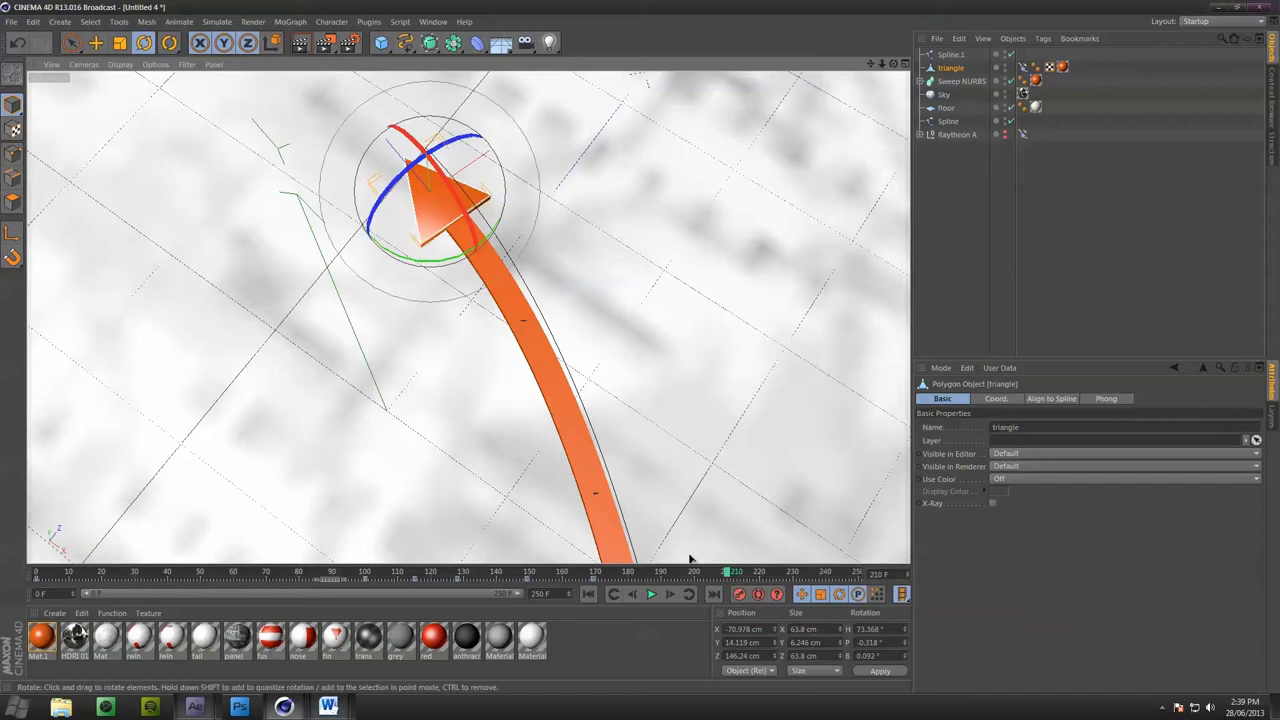
click(738, 594)
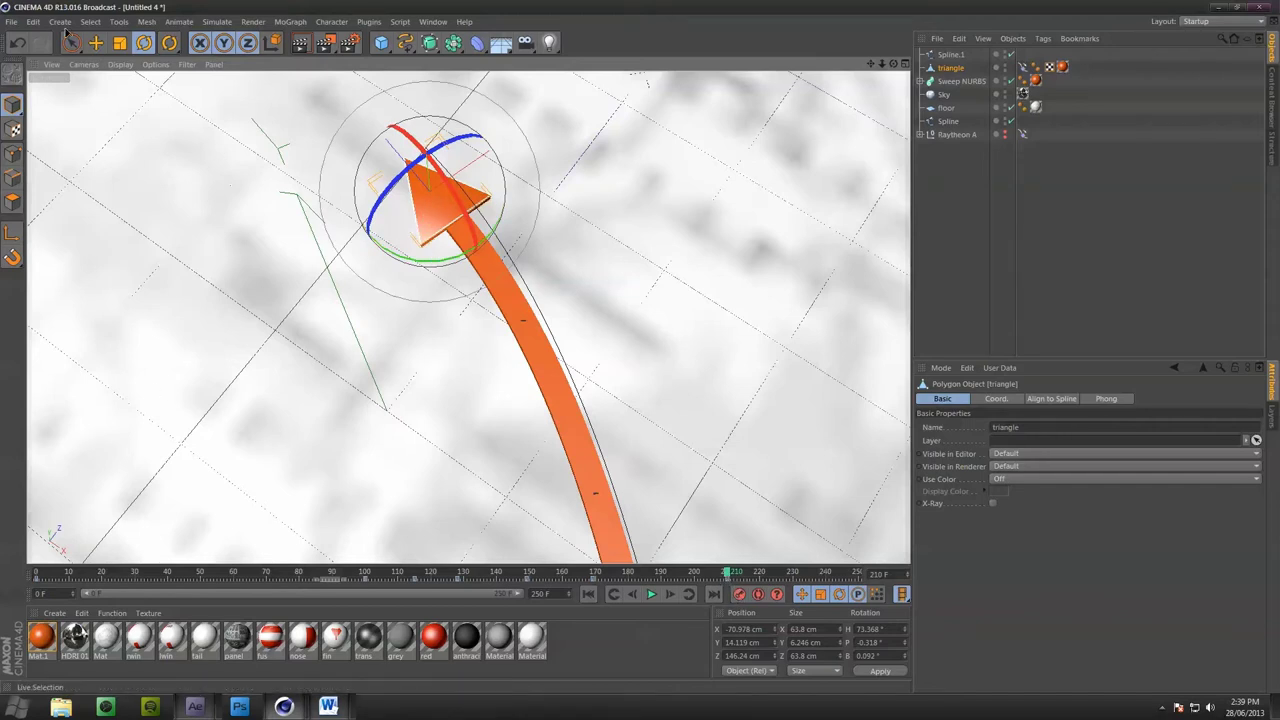
Scrub through the animation from several angles to examine how the arrowhead follows the ribbon and lines up with the aircraft
alt+drag(383, 320, 380, 341)
alt+right_drag(375, 275, 354, 457)
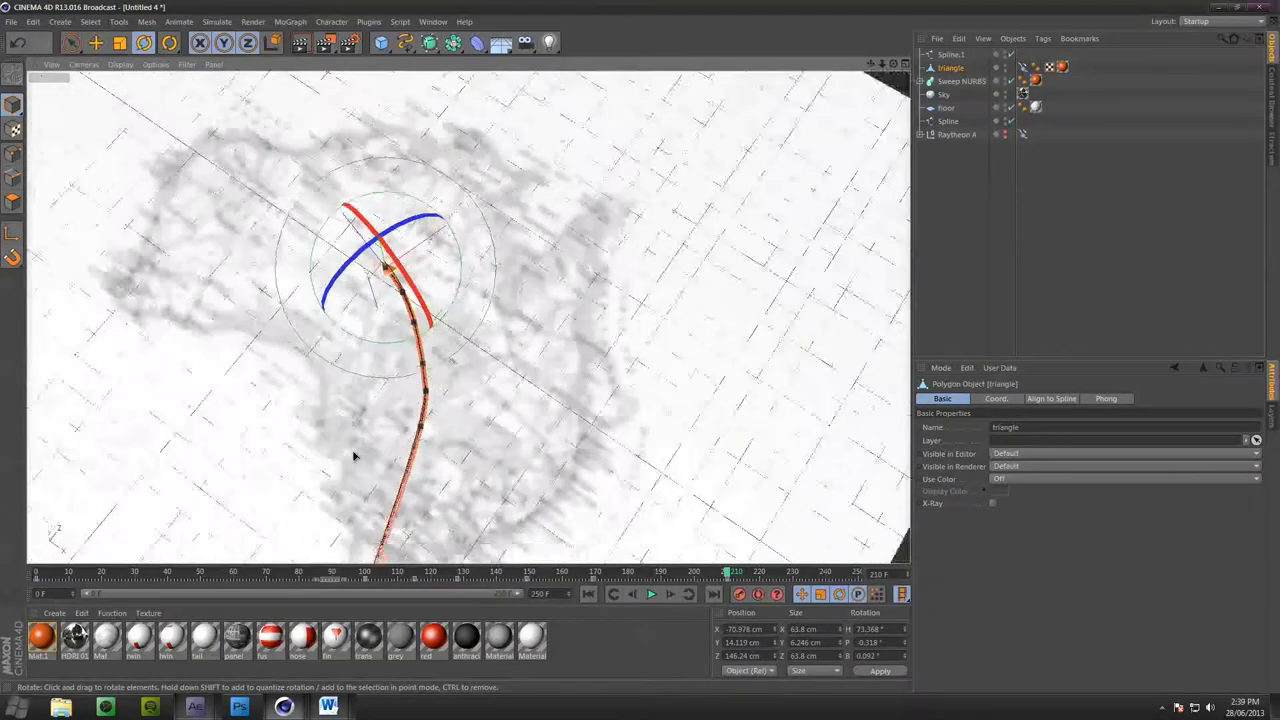
alt+middle_drag(354, 457, 393, 358)
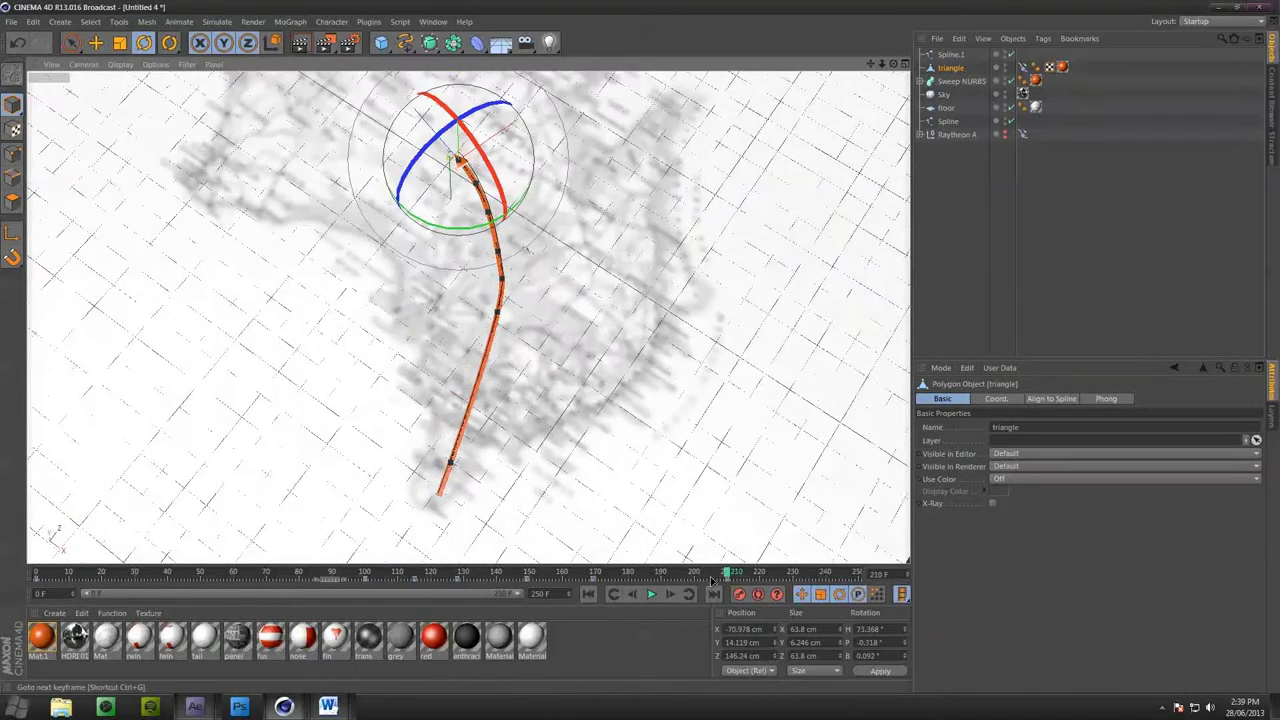
drag(733, 577, 110, 557)
click(977, 227)
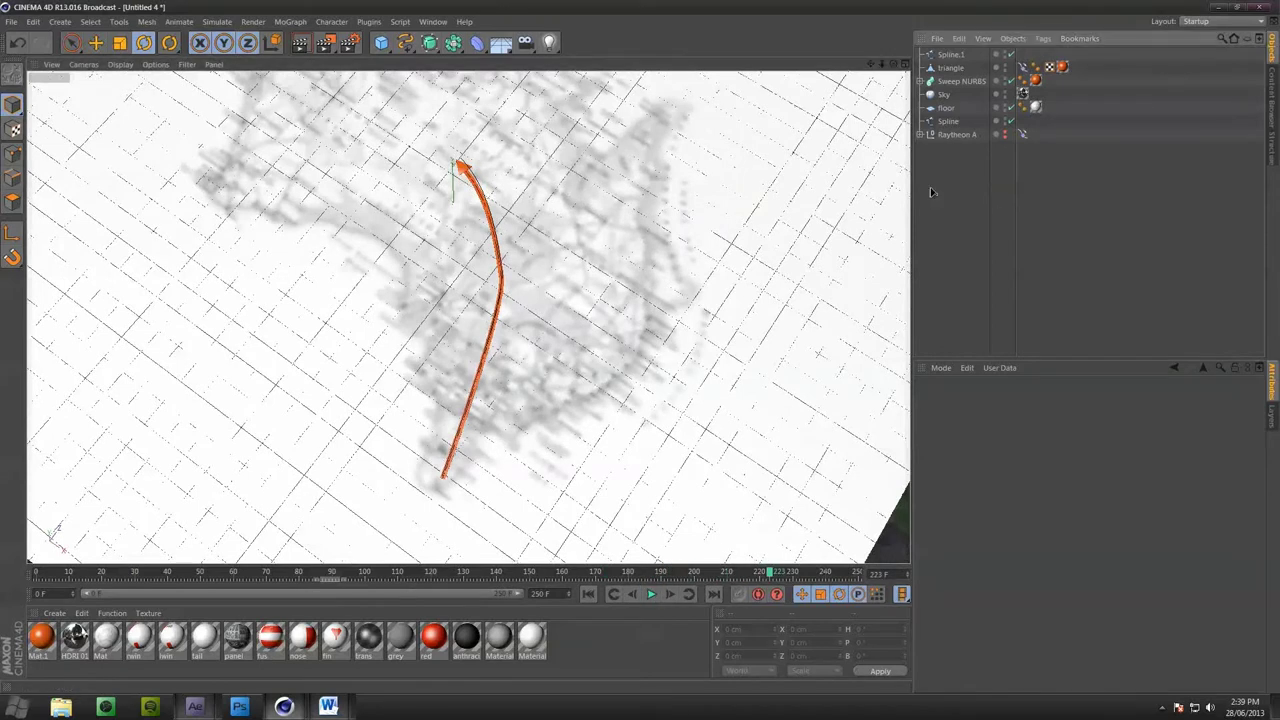
alt+right_drag(492, 291, 520, 150)
alt+drag(573, 301, 380, 214)
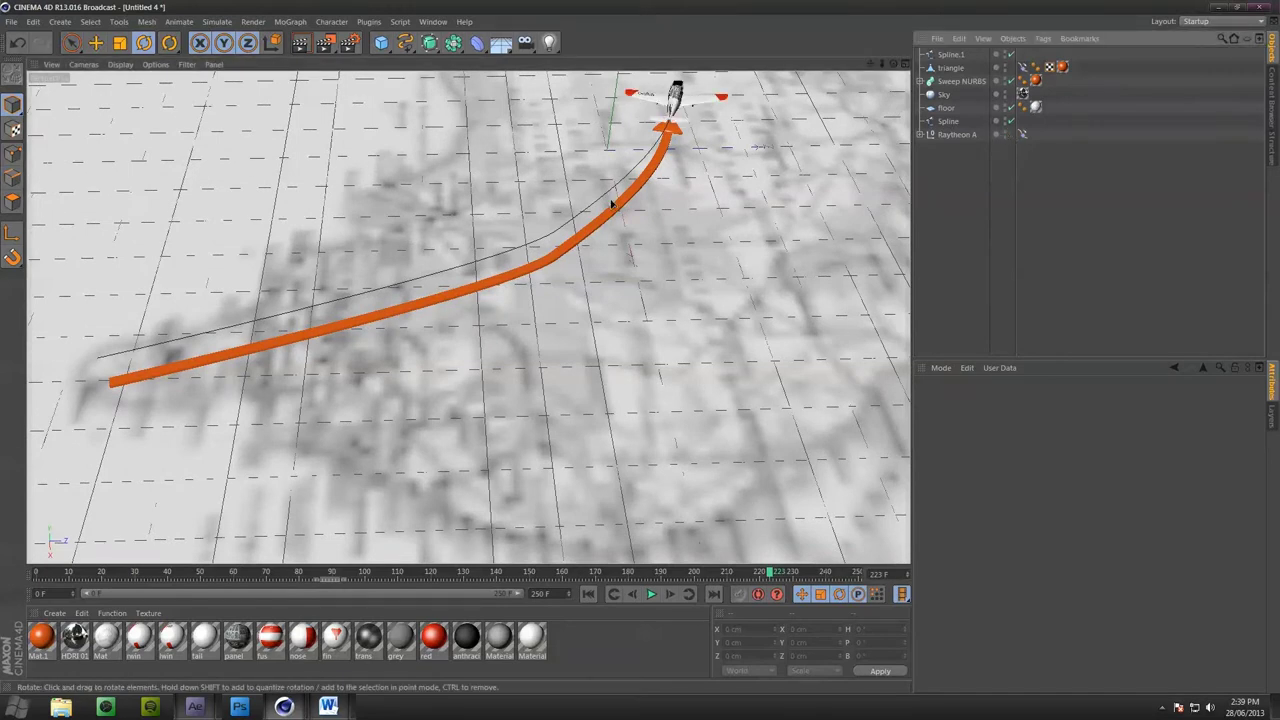
mouse_move(771, 575)
mouse_down()
mouse_move(175, 578)
mouse_move(630, 578)
mouse_up()
mouse_move(626, 472)
mouse_down()
mouse_move(508, 506)
mouse_move(646, 426)
mouse_move(541, 455)
mouse_up()
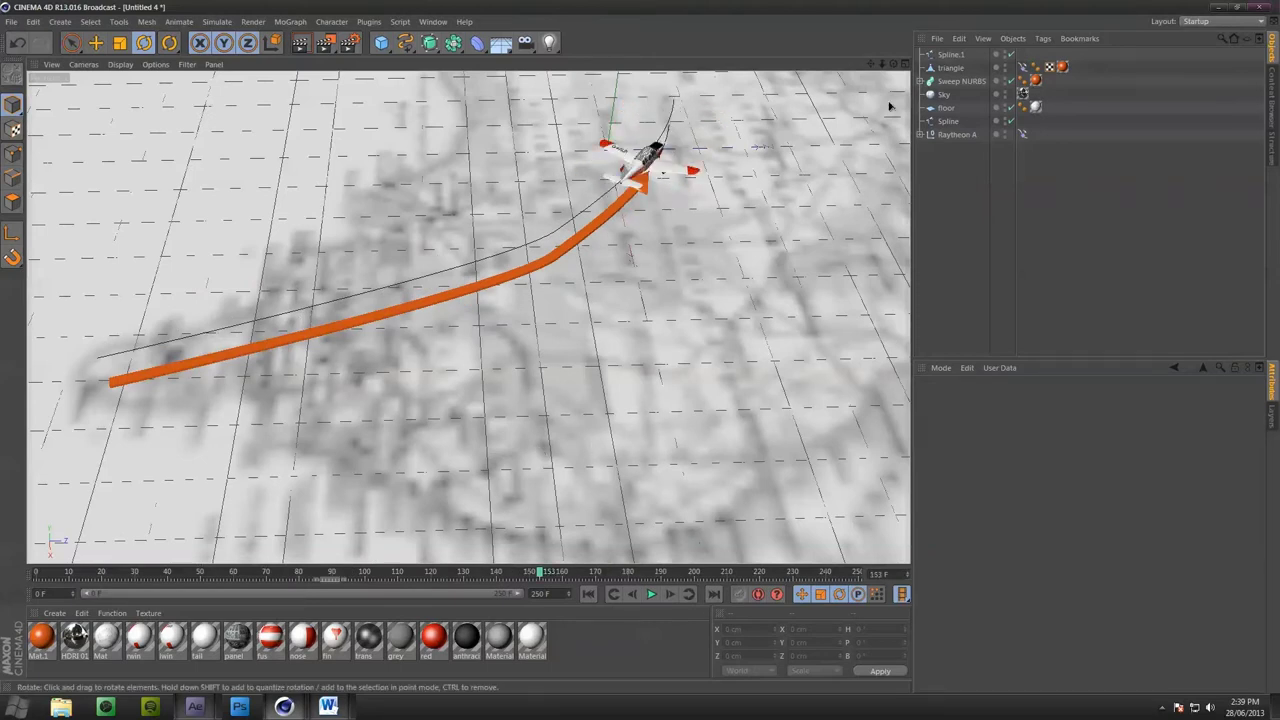
Set the aircraft's Align to Spline position to 80% at frame 210 and record a keyframe for it
click(958, 134)
click(1022, 134)
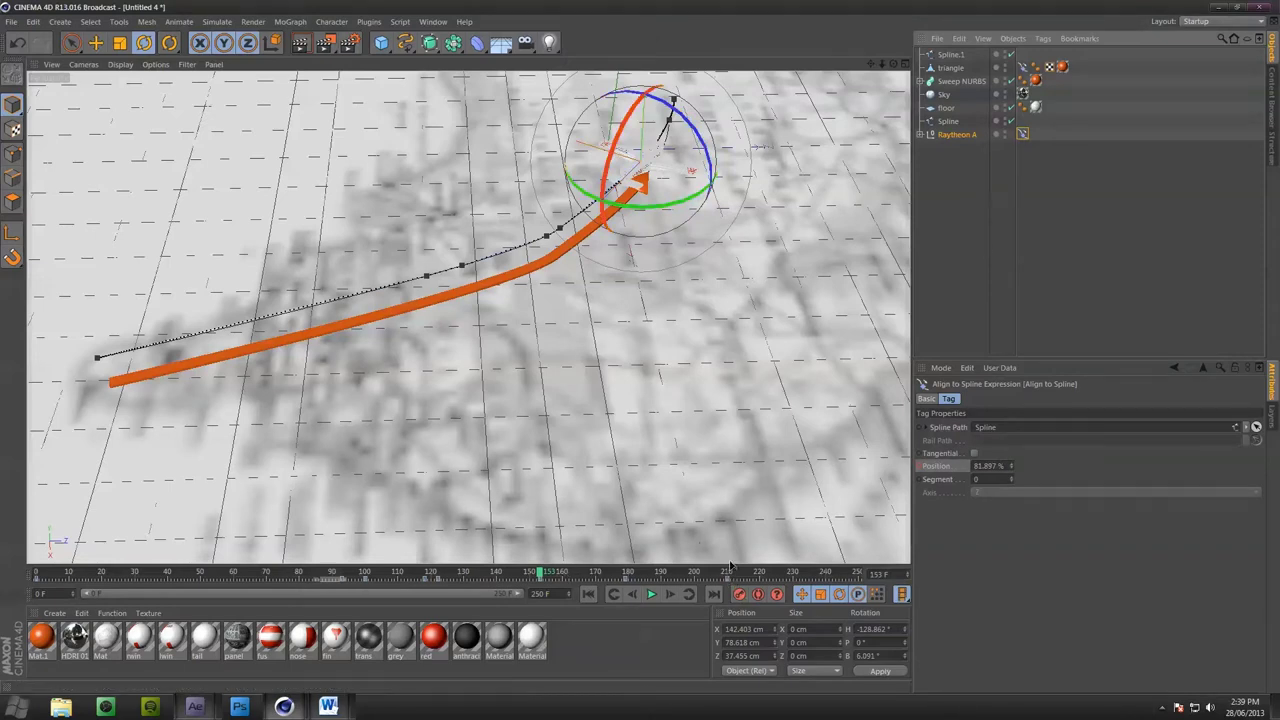
click(940, 466)
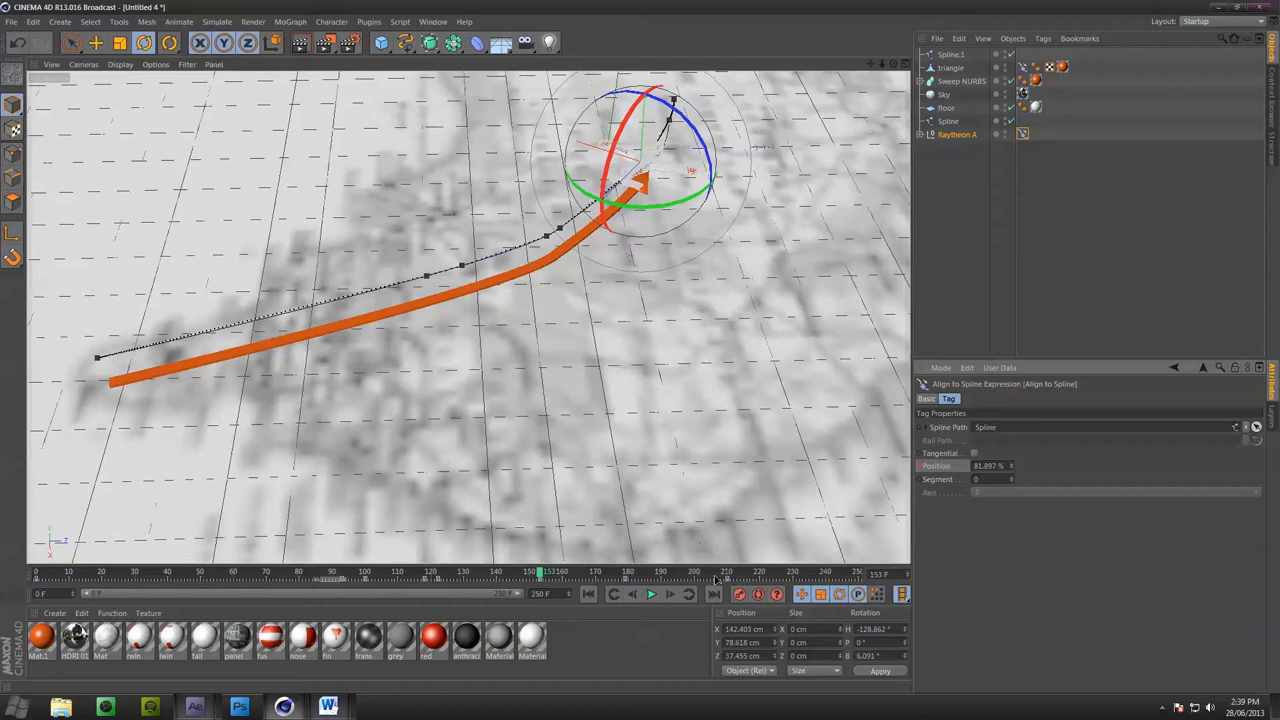
drag(540, 573, 724, 572)
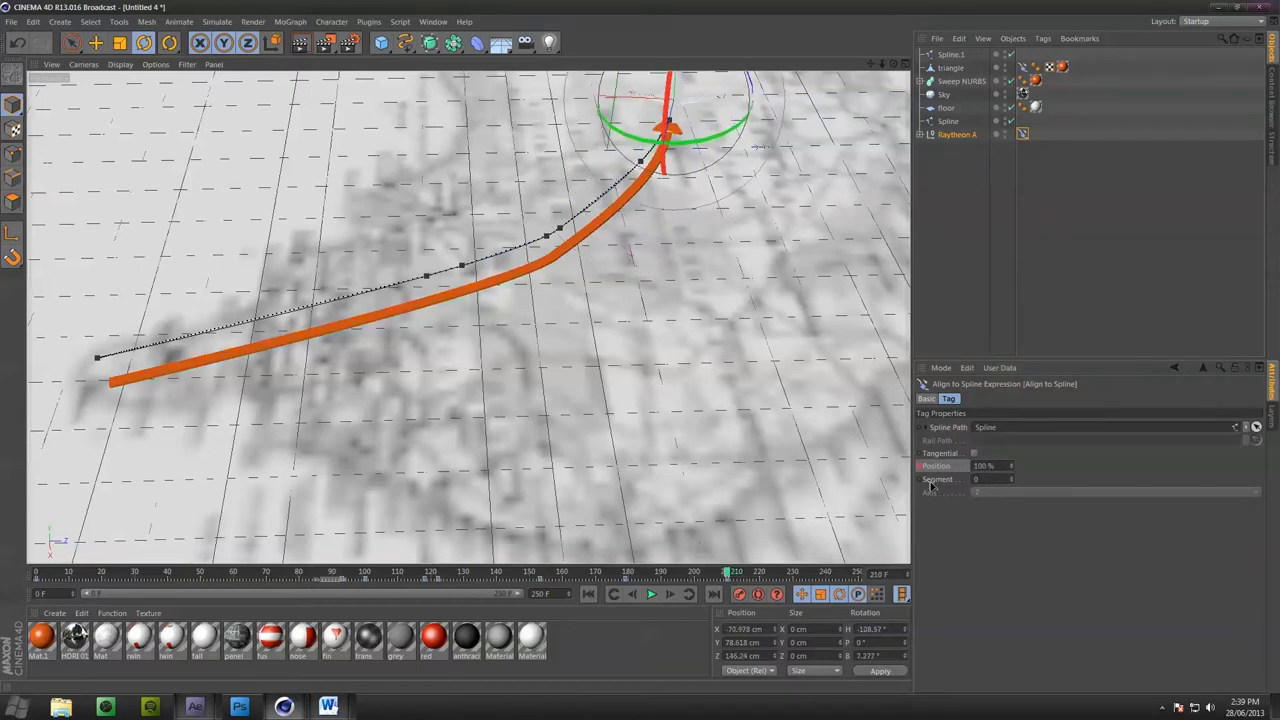
drag(1012, 470, 1012, 486)
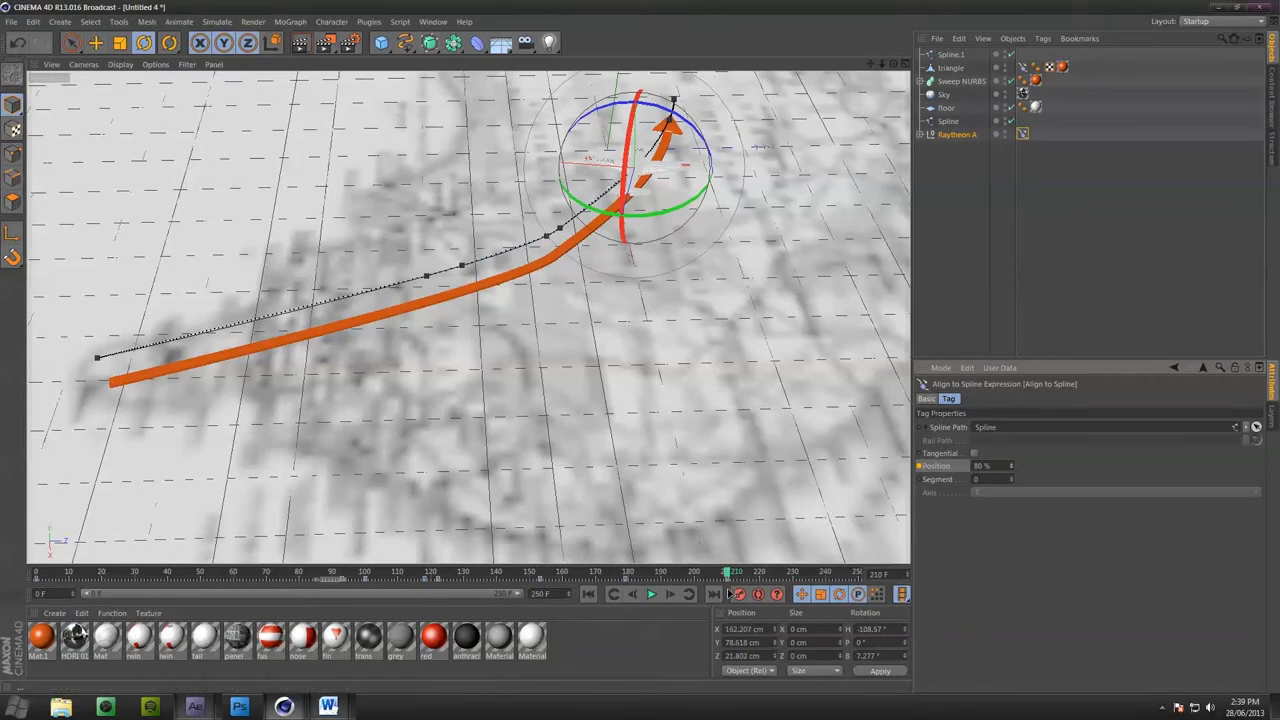
click(921, 467)
Examine the aircraft's spacing and orientation relative to the arrowhead at several frames along the path
mouse_move(786, 168)
alt+mouse_down()
mouse_move(731, 217)
mouse_move(769, 154)
alt+mouse_up()
alt+middle_drag(769, 154, 562, 366)
alt+drag(498, 380, 436, 160)
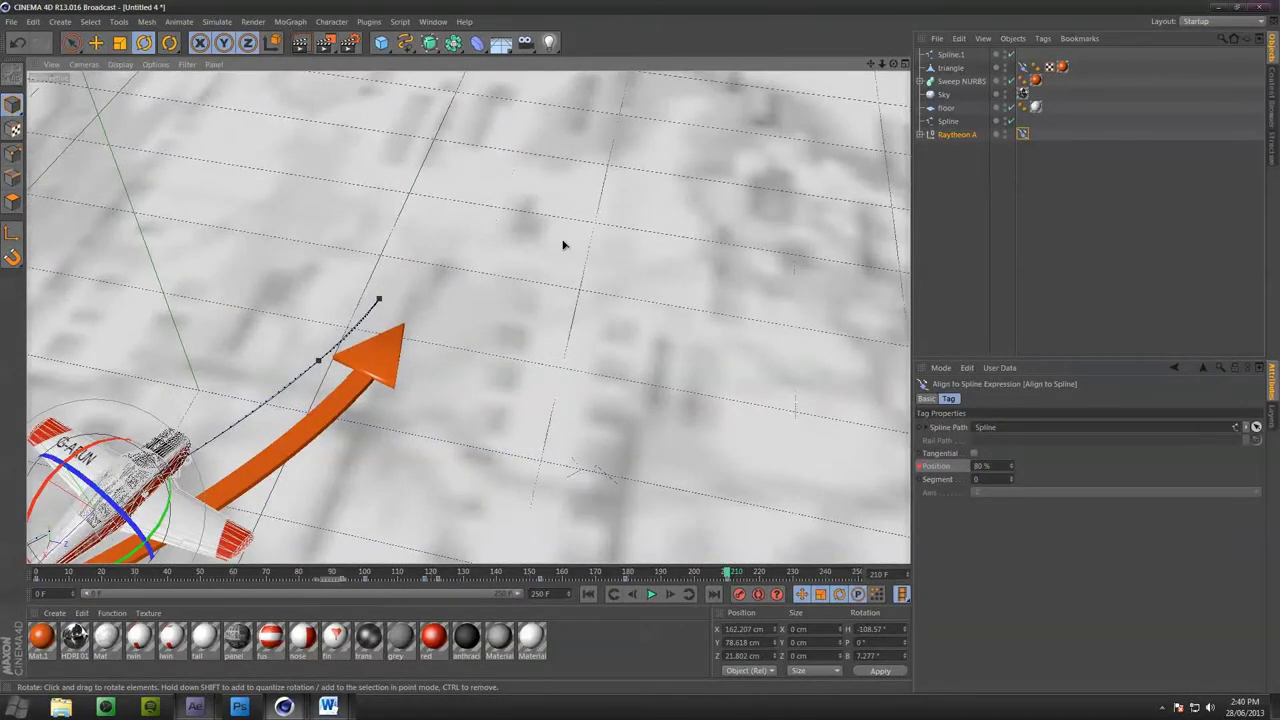
alt+drag(563, 244, 760, 430)
alt+drag(740, 506, 766, 400)
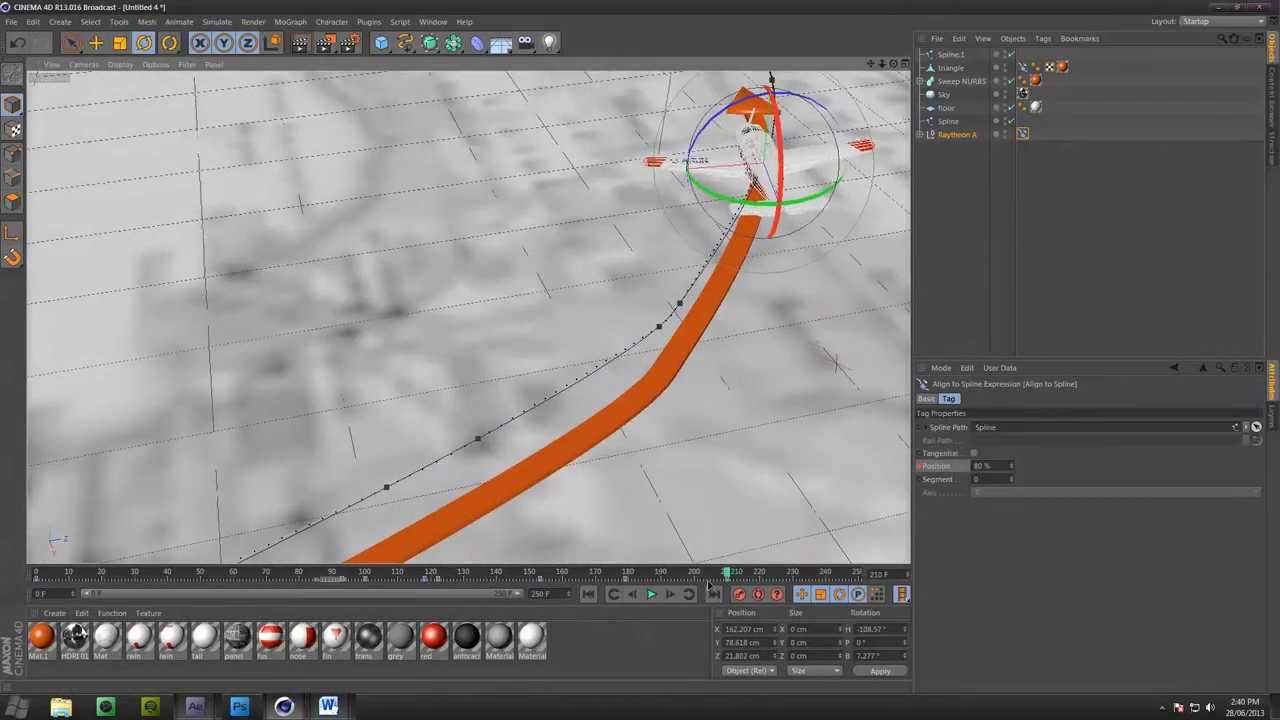
drag(710, 582, 392, 576)
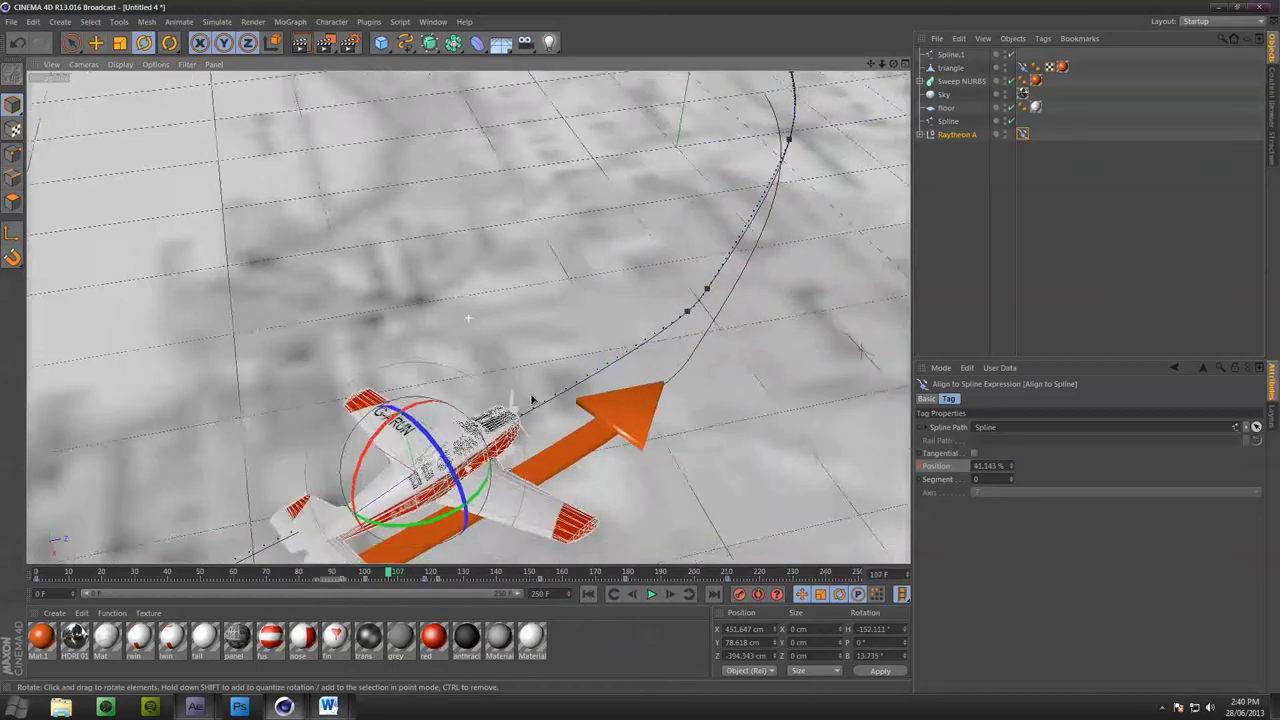
alt+drag(533, 401, 540, 470)
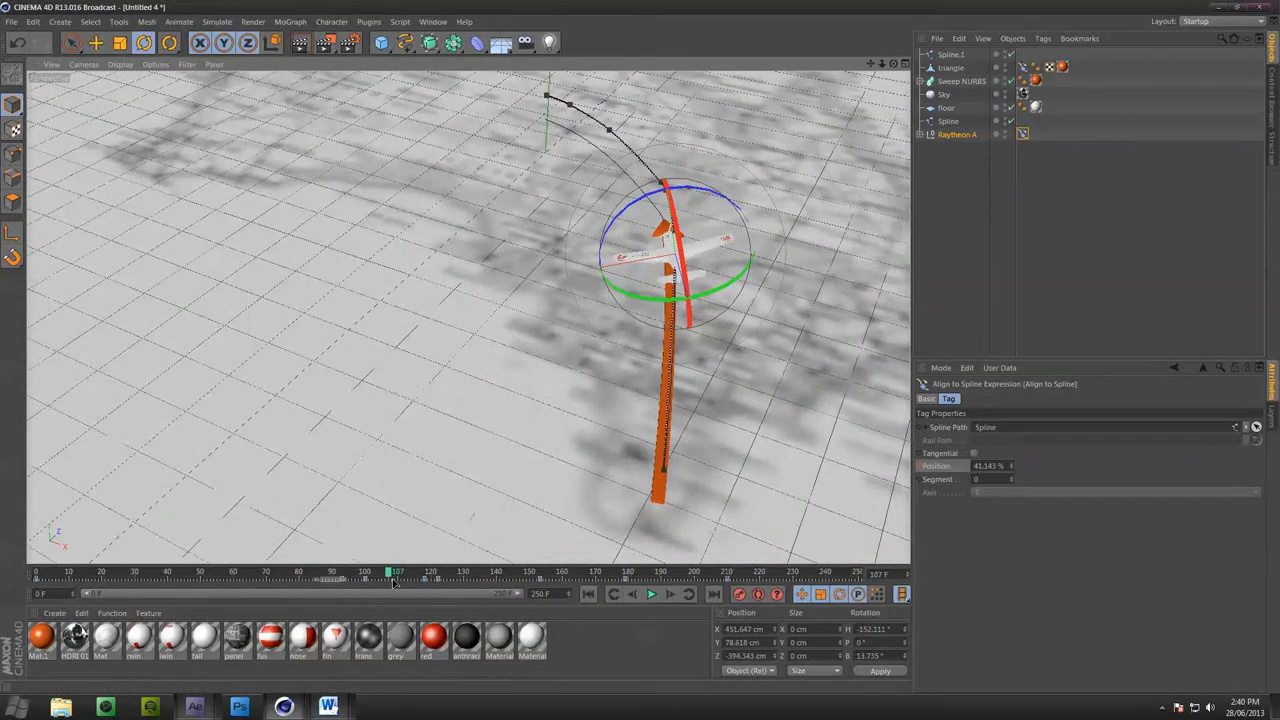
drag(393, 578, 555, 572)
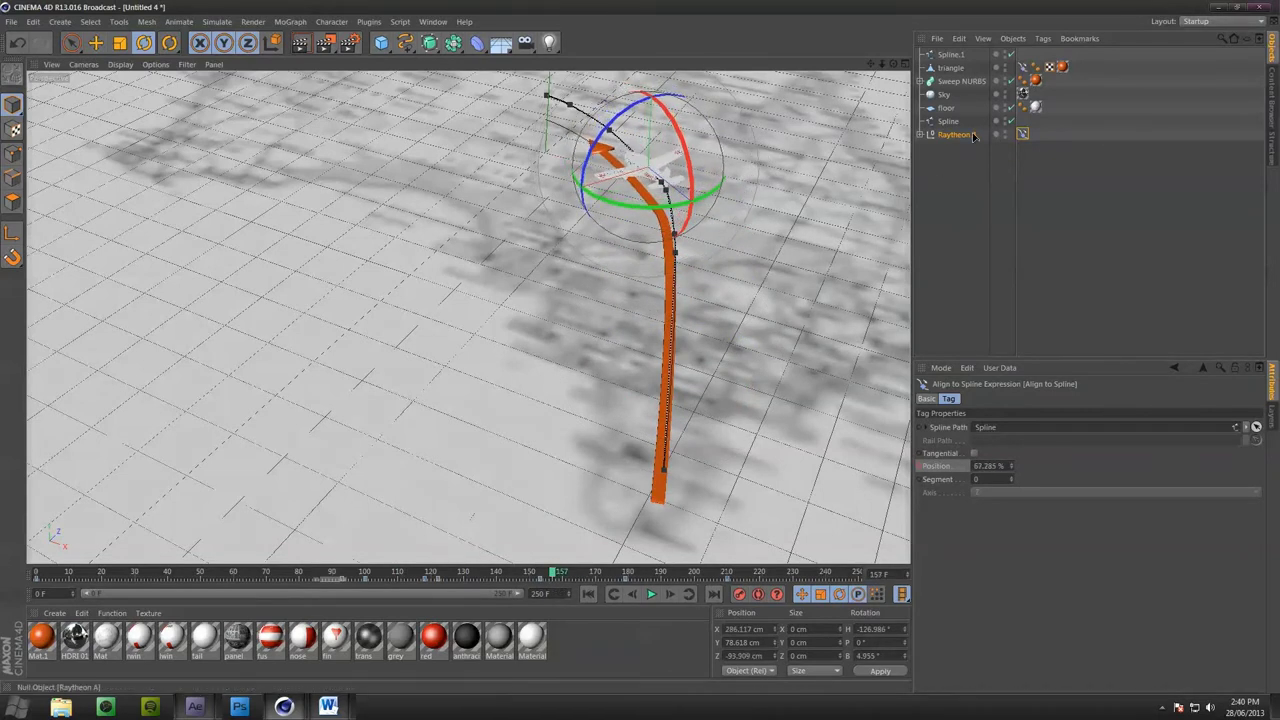
Delete the aircraft's intermediate keyframes between frames 0 and 210
click(626, 580)
key(Delete)
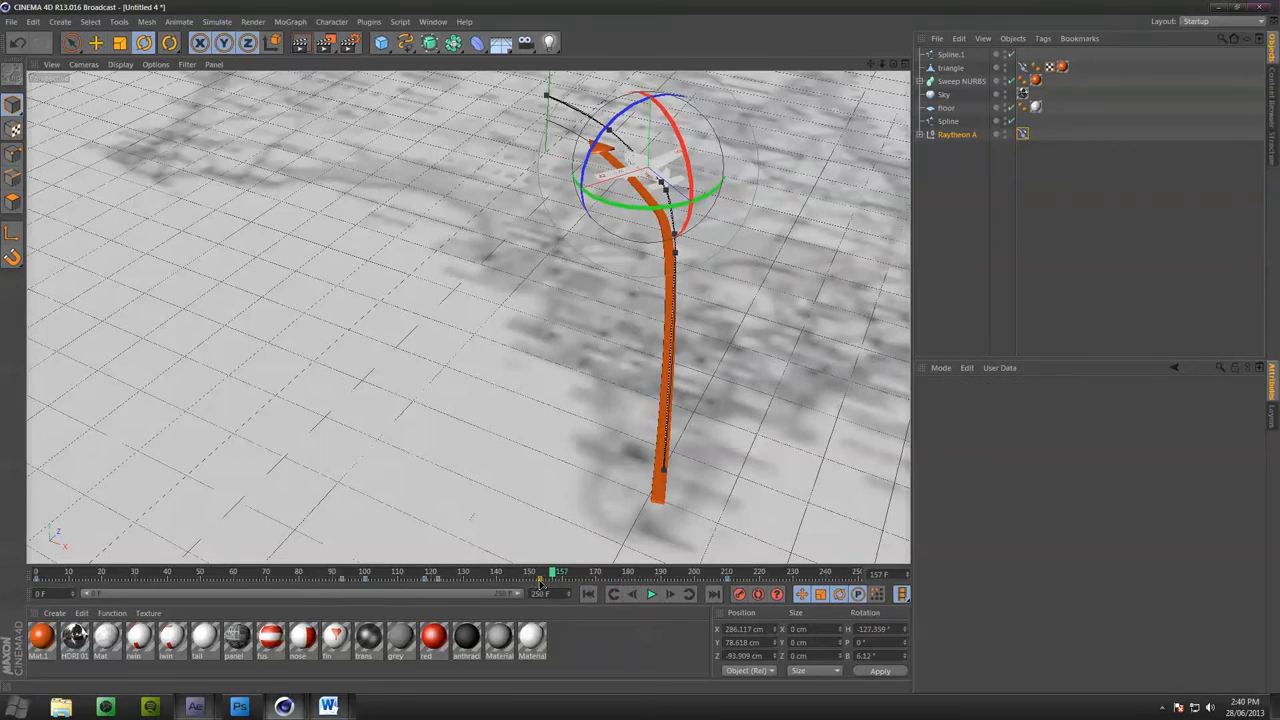
click(540, 581)
key(Delete)
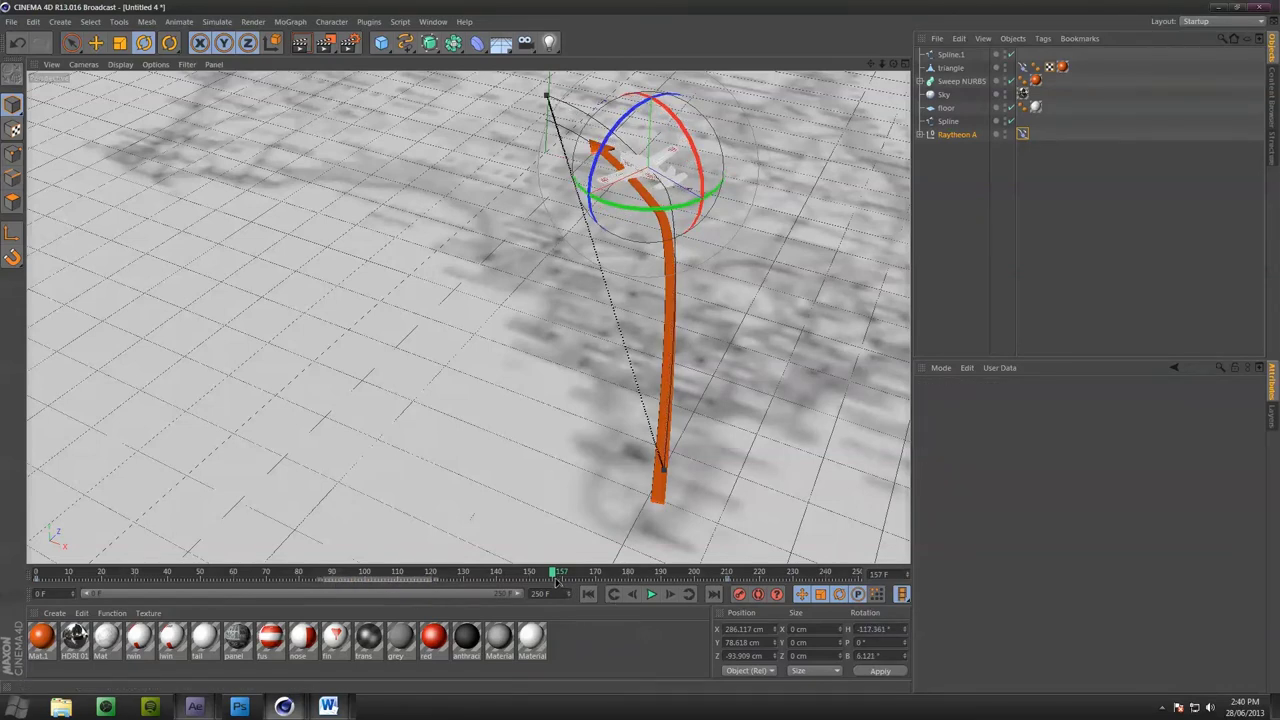
Rotate the aircraft to a heading of about -161.7° at frame 106 to align with the ribbon, and record a keyframe
drag(557, 579, 383, 535)
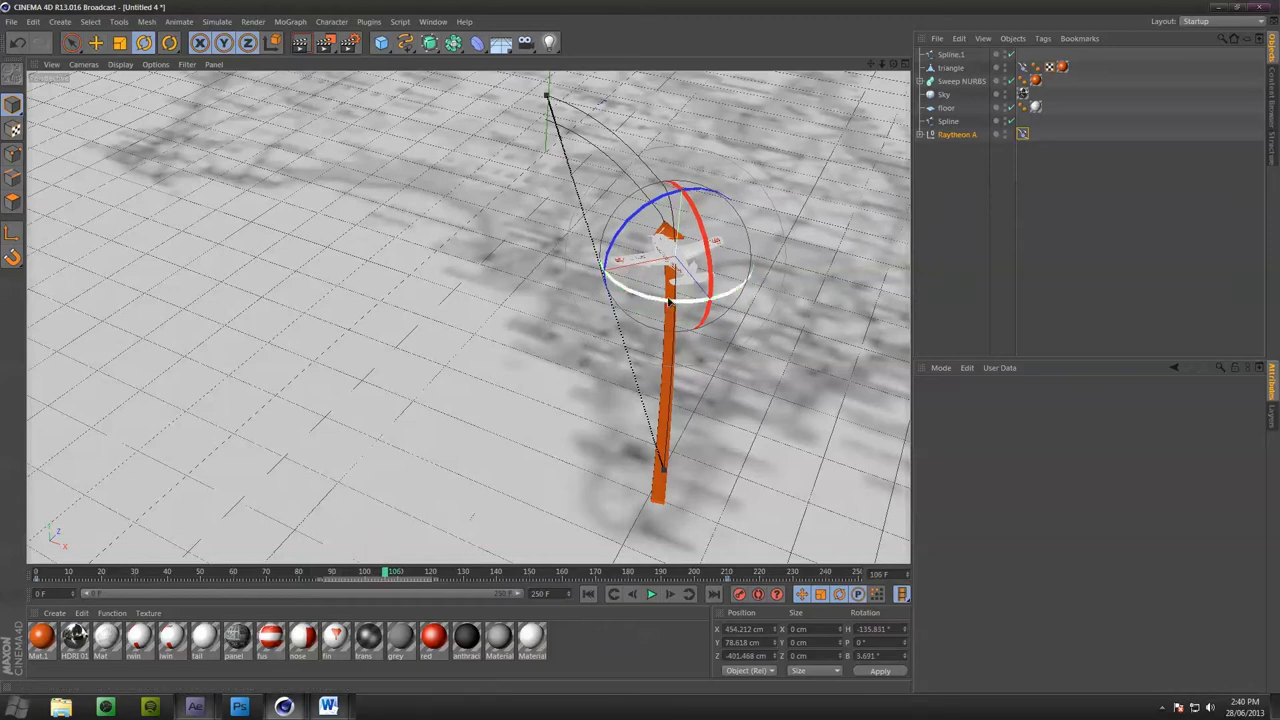
drag(670, 300, 629, 333)
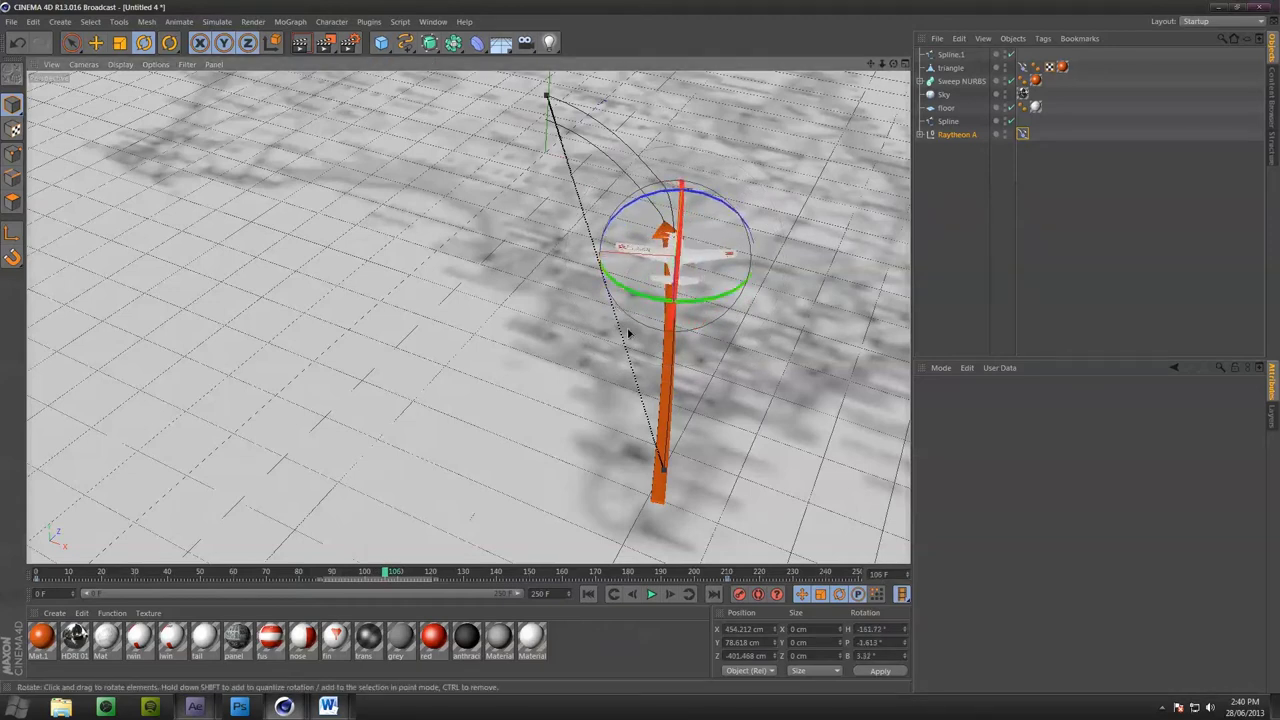
click(739, 594)
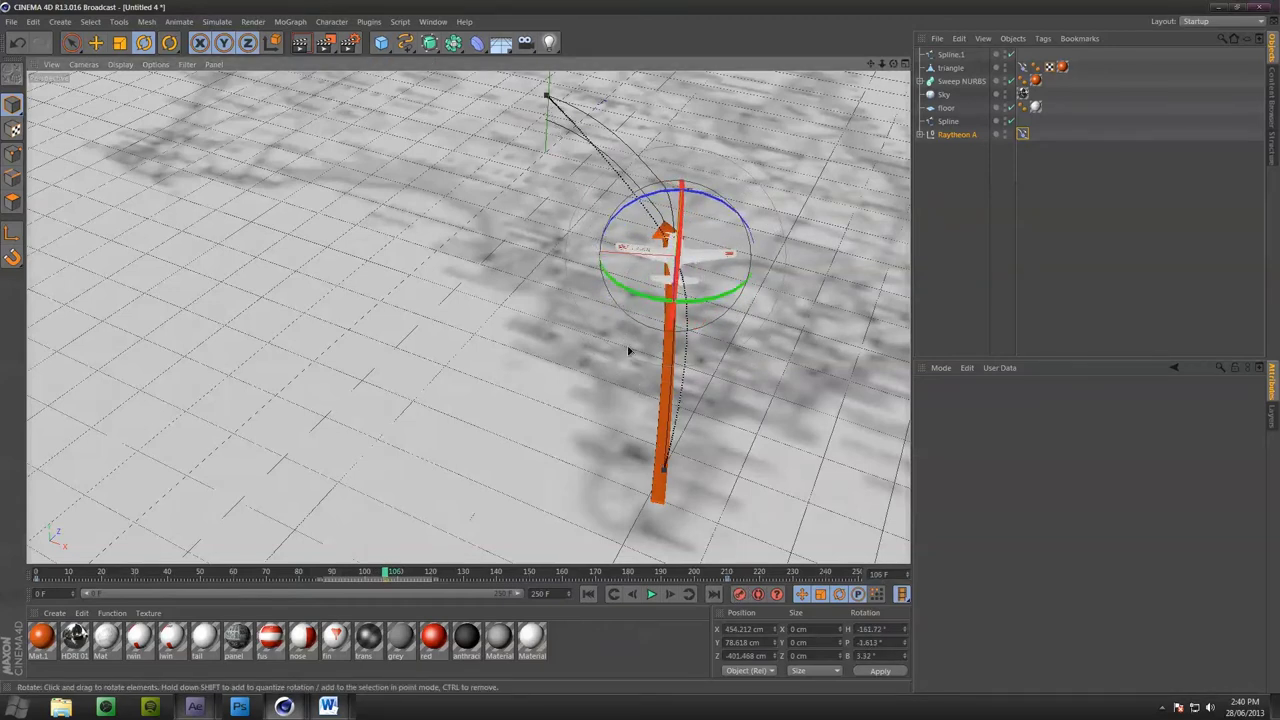
Rotate the aircraft to a heading of about -149° and a bank of about 16.2° at frame 129, and record a keyframe
drag(390, 572, 462, 560)
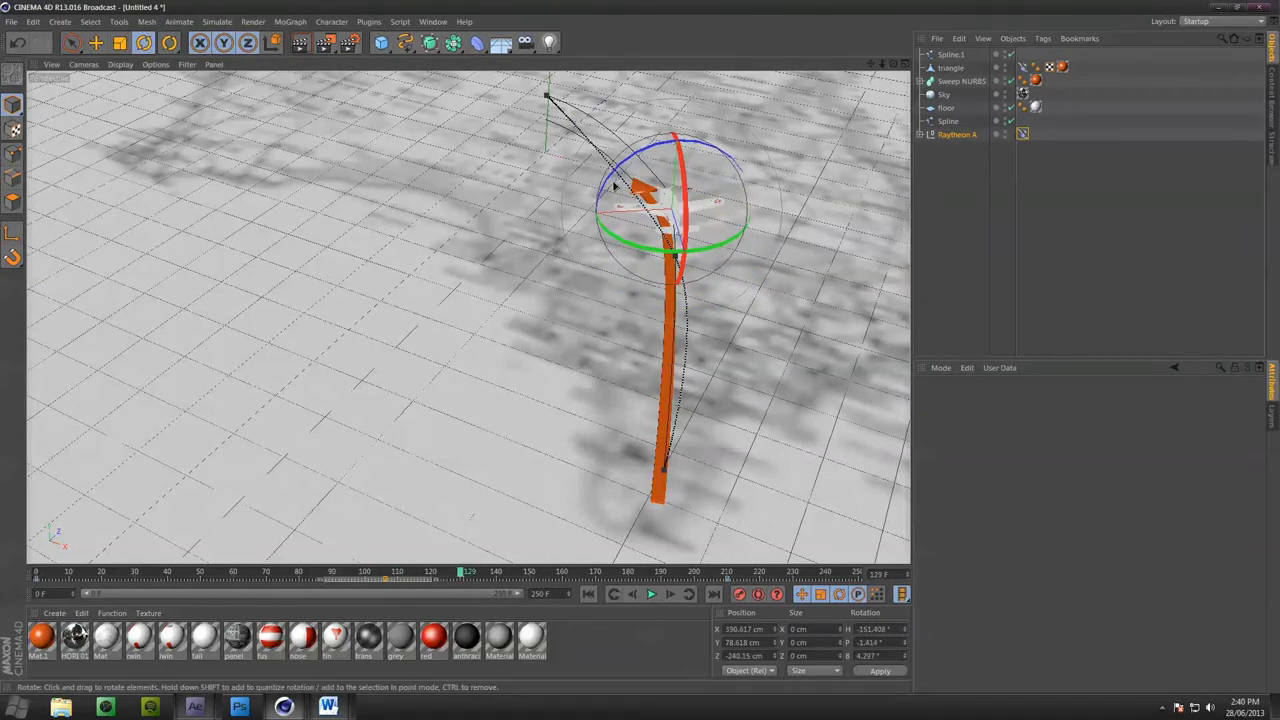
drag(614, 186, 605, 194)
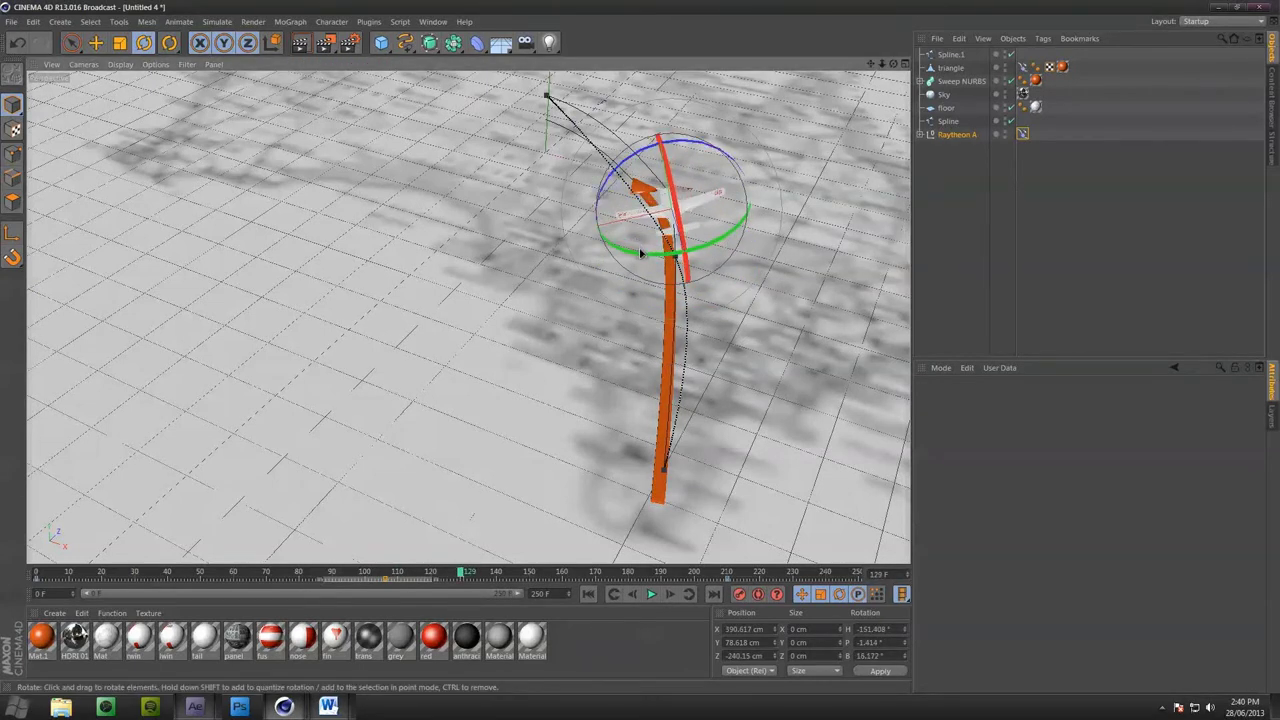
drag(641, 253, 646, 259)
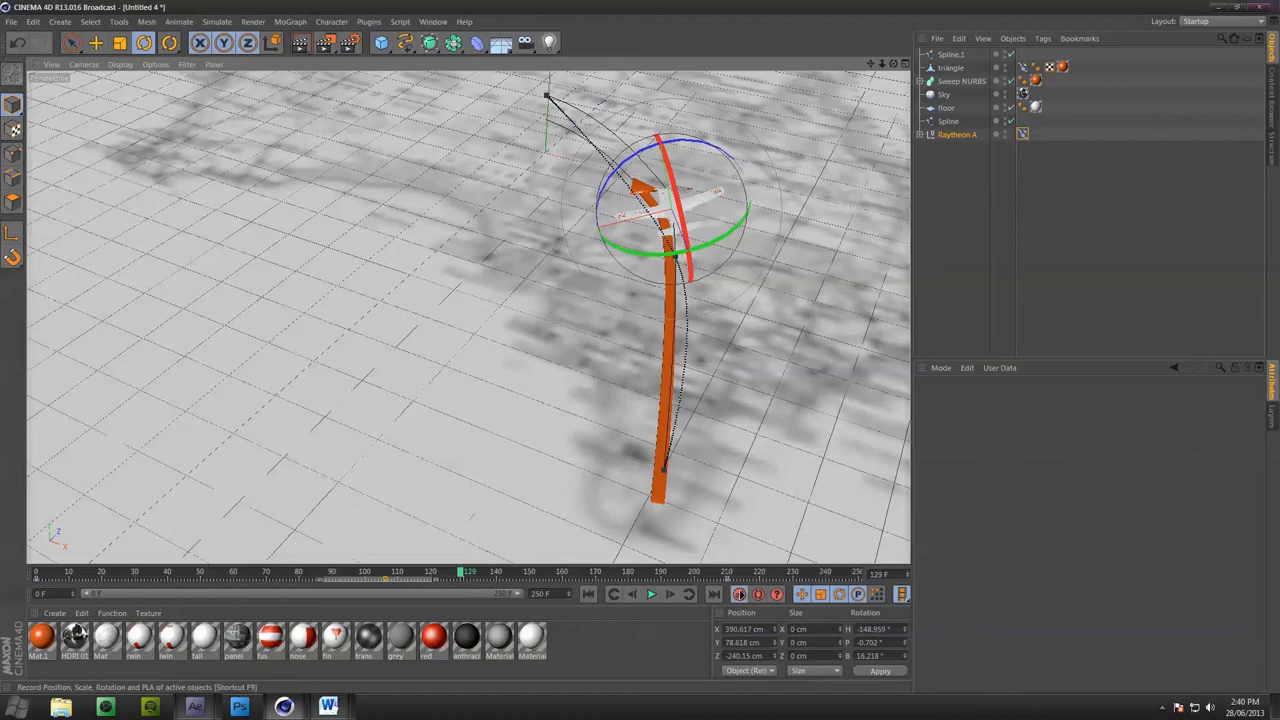
click(739, 594)
Rotate the aircraft to a heading of about -135.6° and a pitch of about 0.2° at frame 146, and record a keyframe
drag(465, 580, 516, 566)
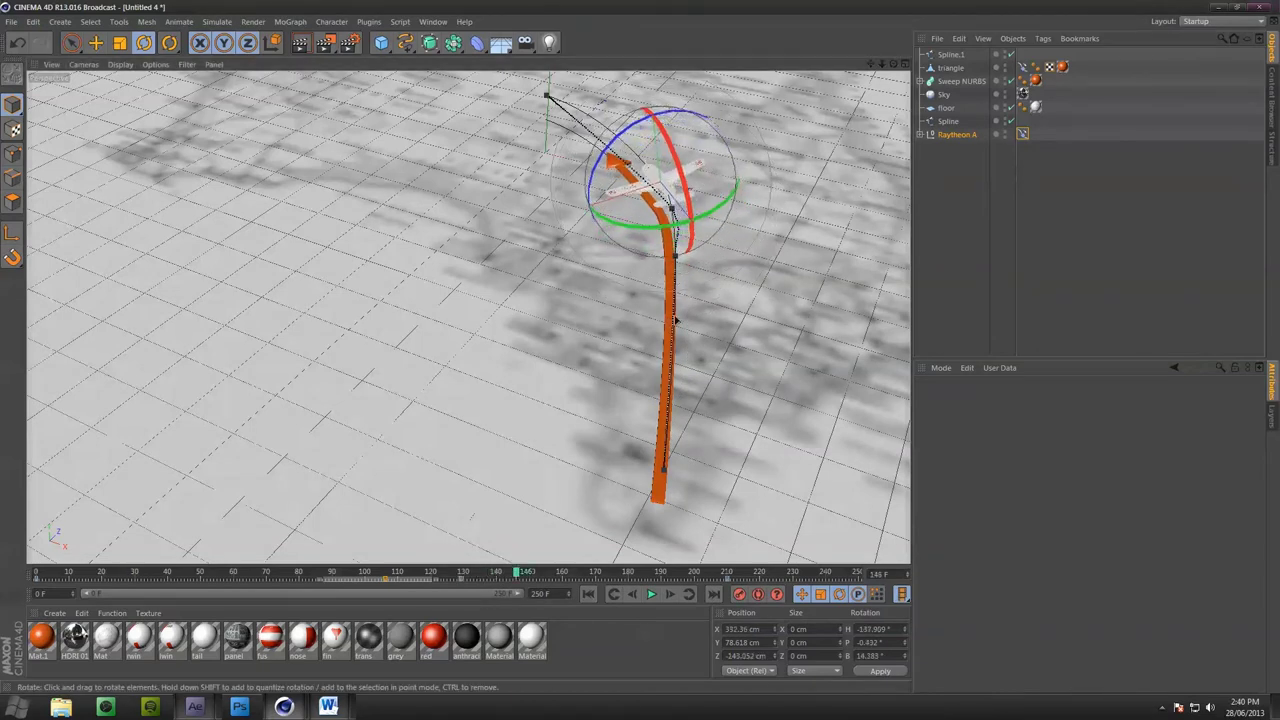
alt+middle_drag(807, 233, 686, 406)
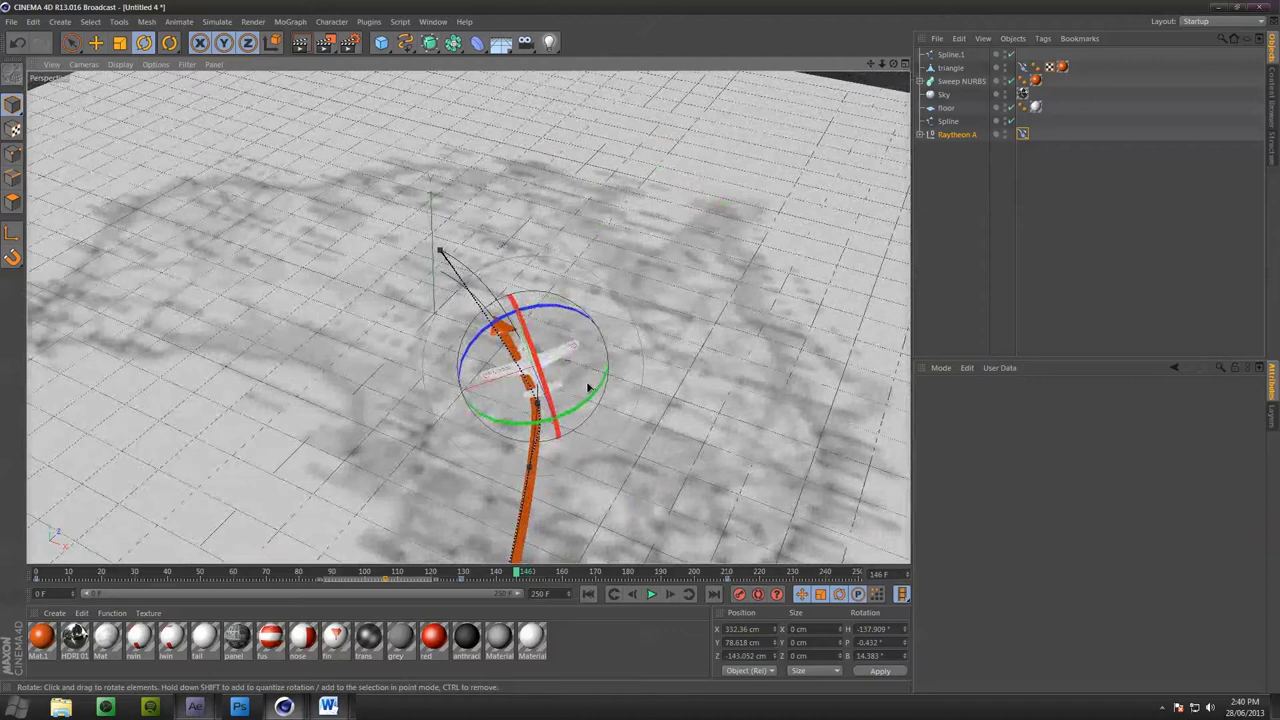
drag(589, 388, 584, 351)
key(ctrl+z)
alt+middle_drag(563, 316, 567, 337)
alt+right_drag(563, 393, 600, 266)
alt+drag(600, 266, 583, 350)
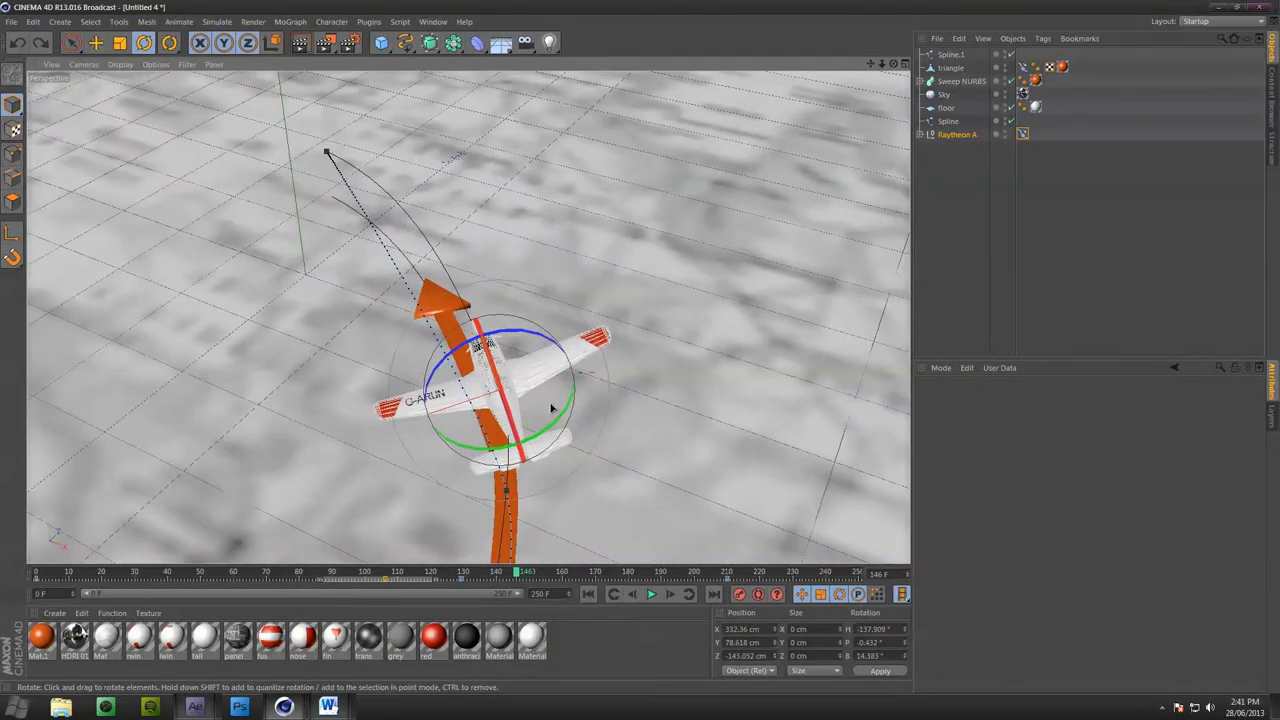
drag(551, 408, 20, 275)
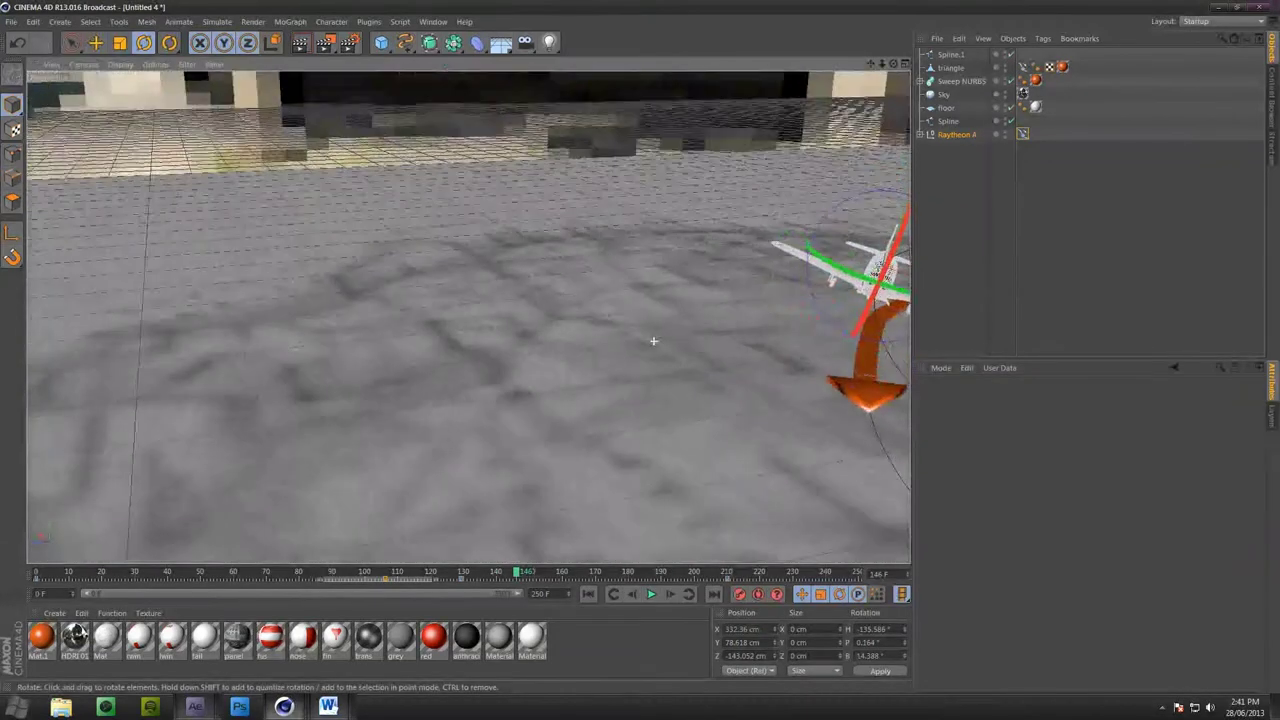
Rotate the aircraft to a heading of about -123.9°, pitch -2.5° and bank 8.1° at frame 192, and record a keyframe
alt+middle_drag(862, 310, 506, 280)
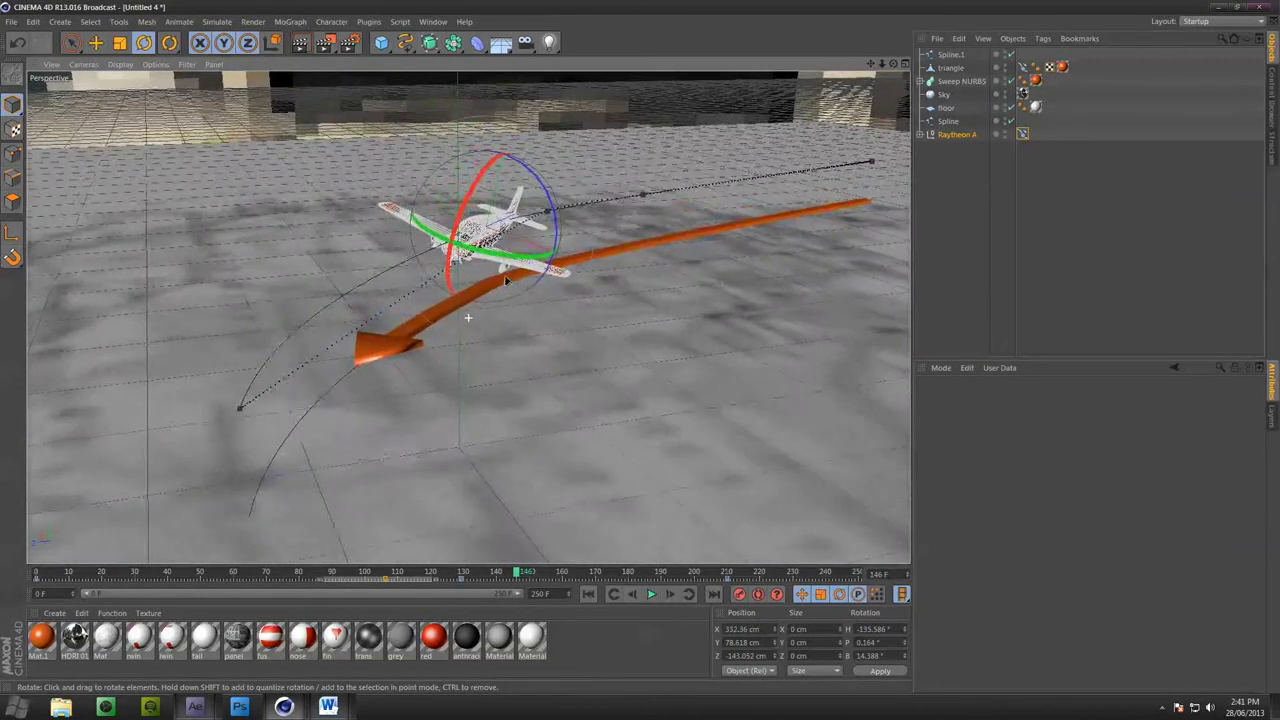
alt+drag(523, 275, 650, 302)
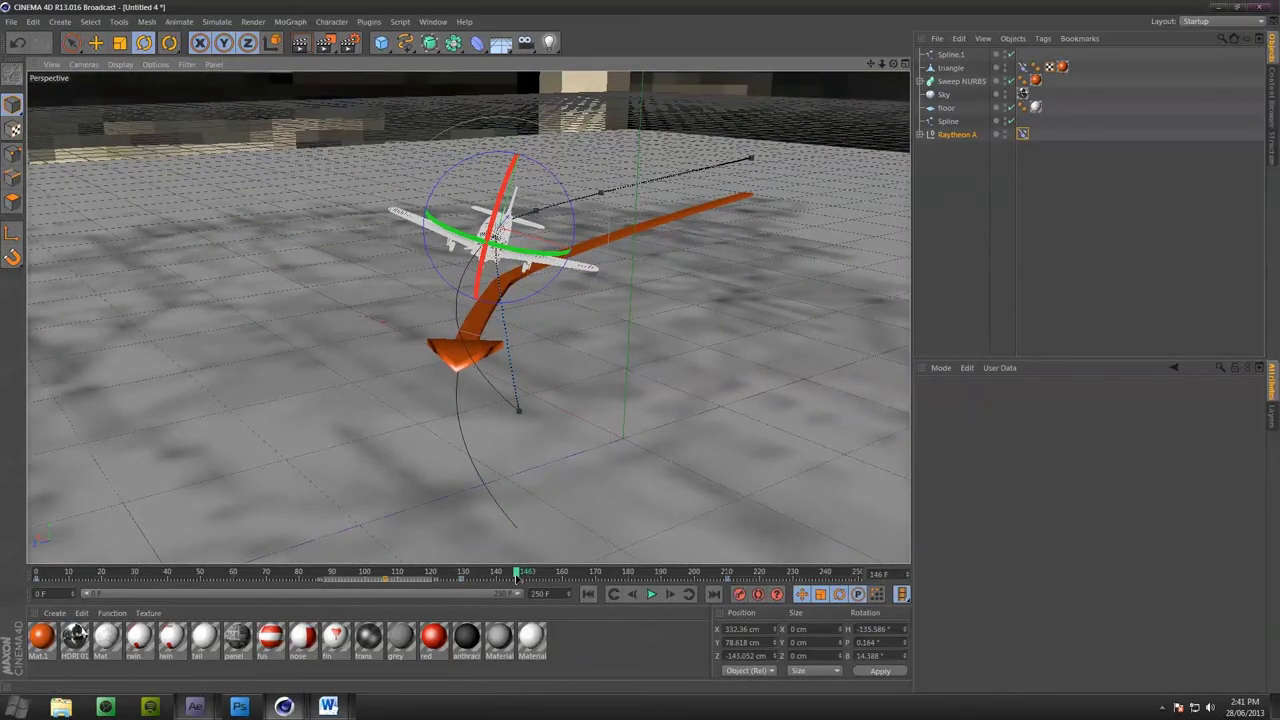
drag(518, 572, 650, 572)
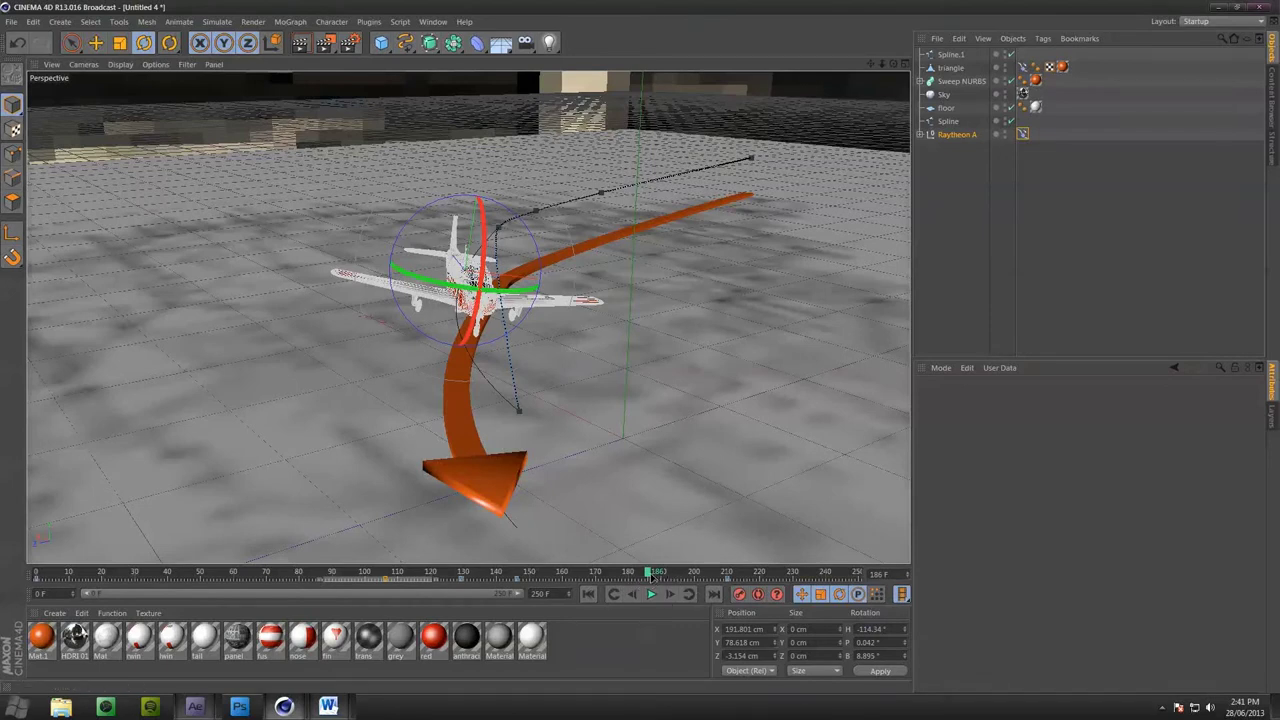
drag(650, 577, 668, 605)
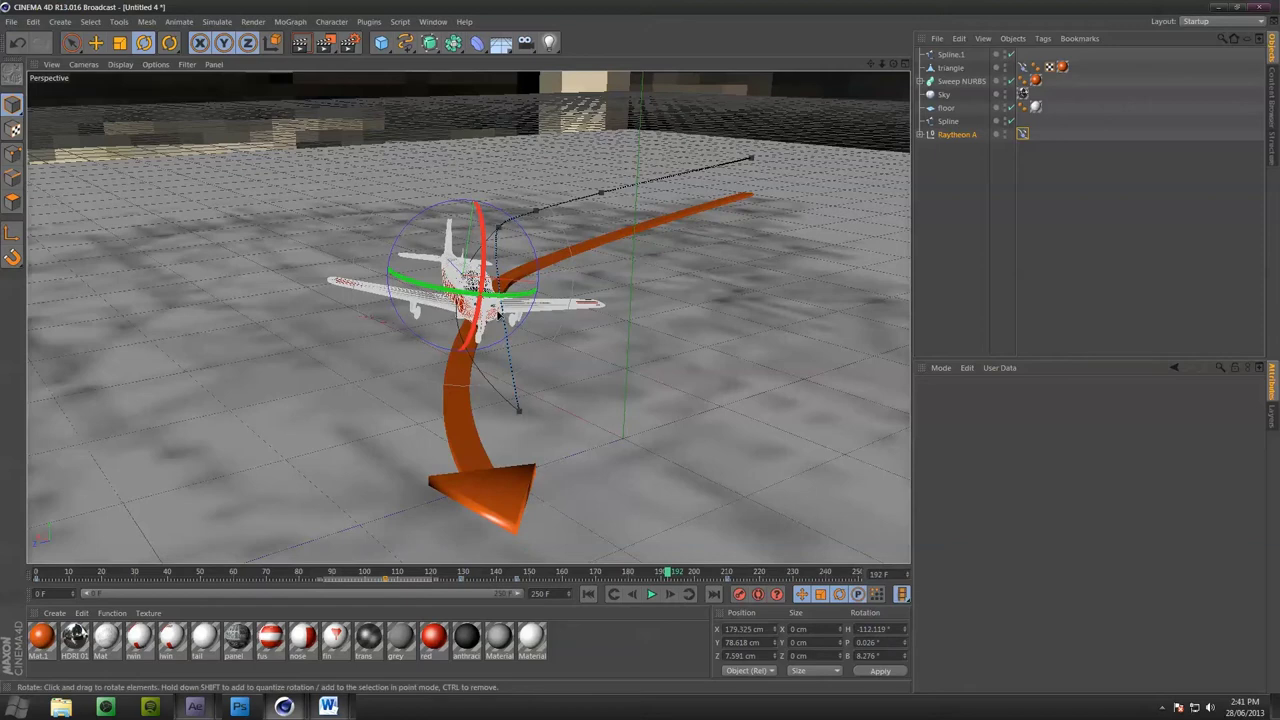
drag(501, 297, 464, 270)
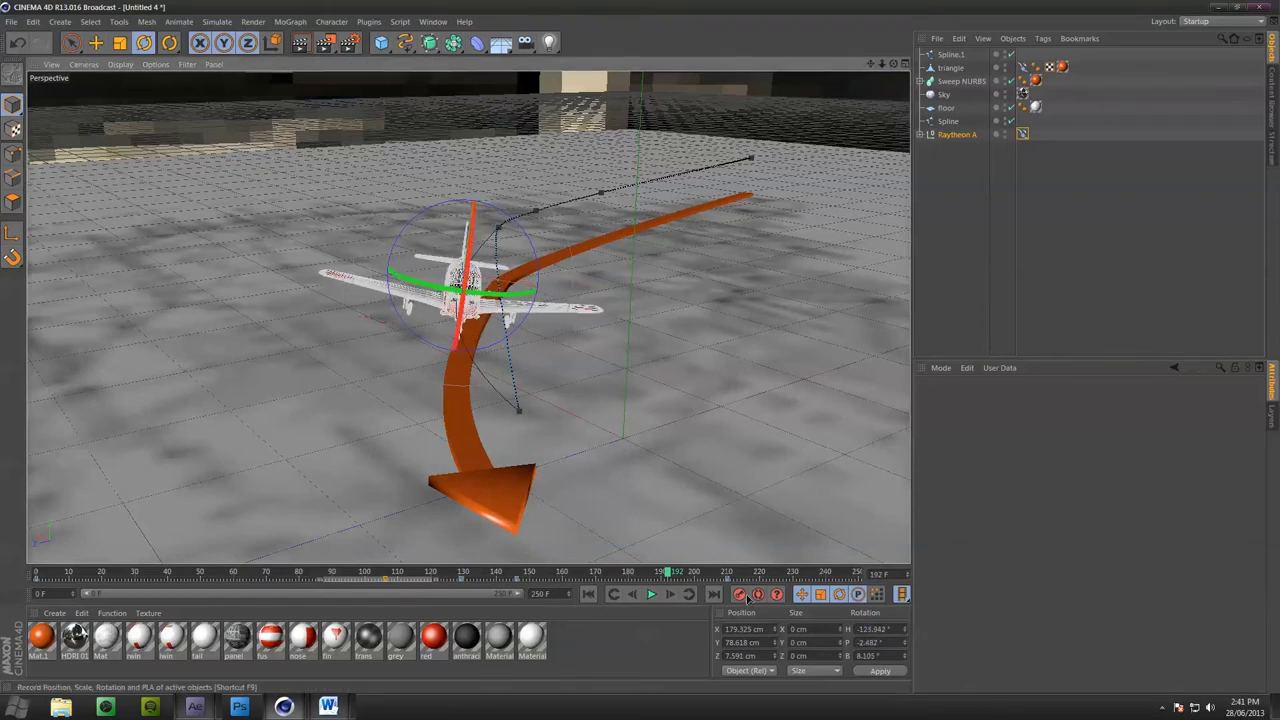
Rotate the aircraft to a heading of about -127°, pitch -7.4° and bank 8.8° at frame 210, and record a keyframe
alt+drag(483, 305, 832, 375)
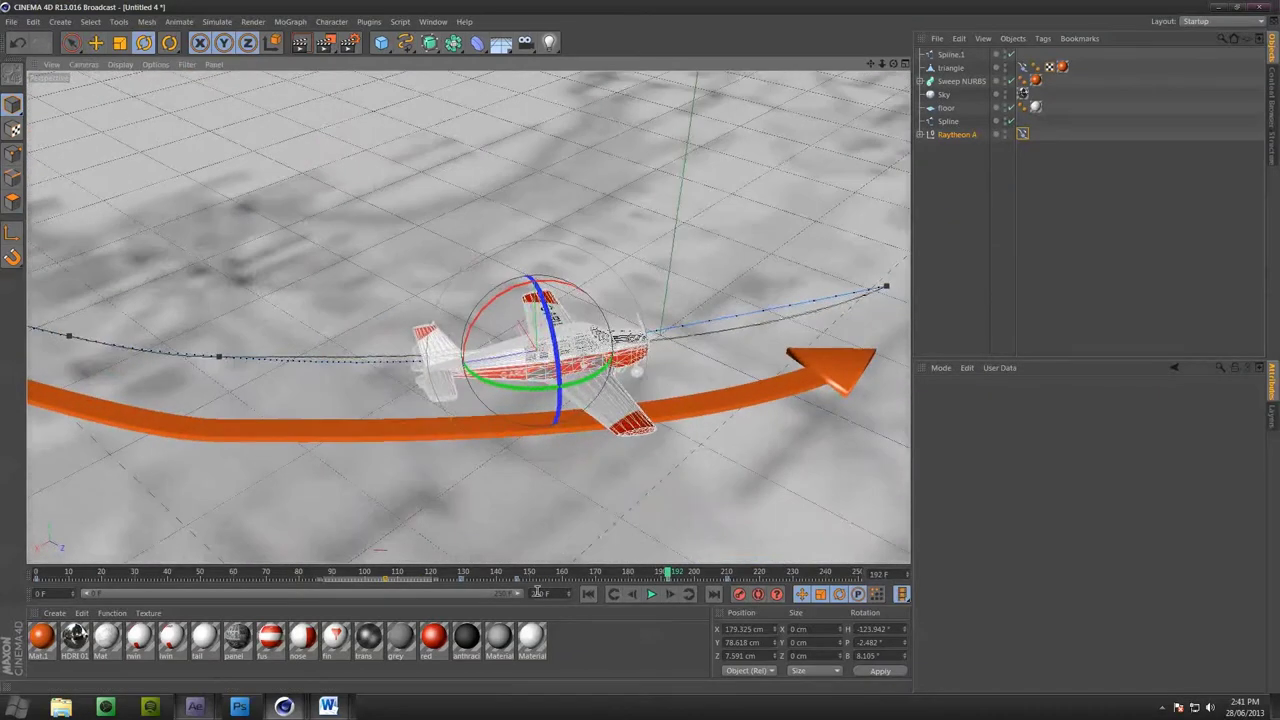
drag(668, 573, 733, 585)
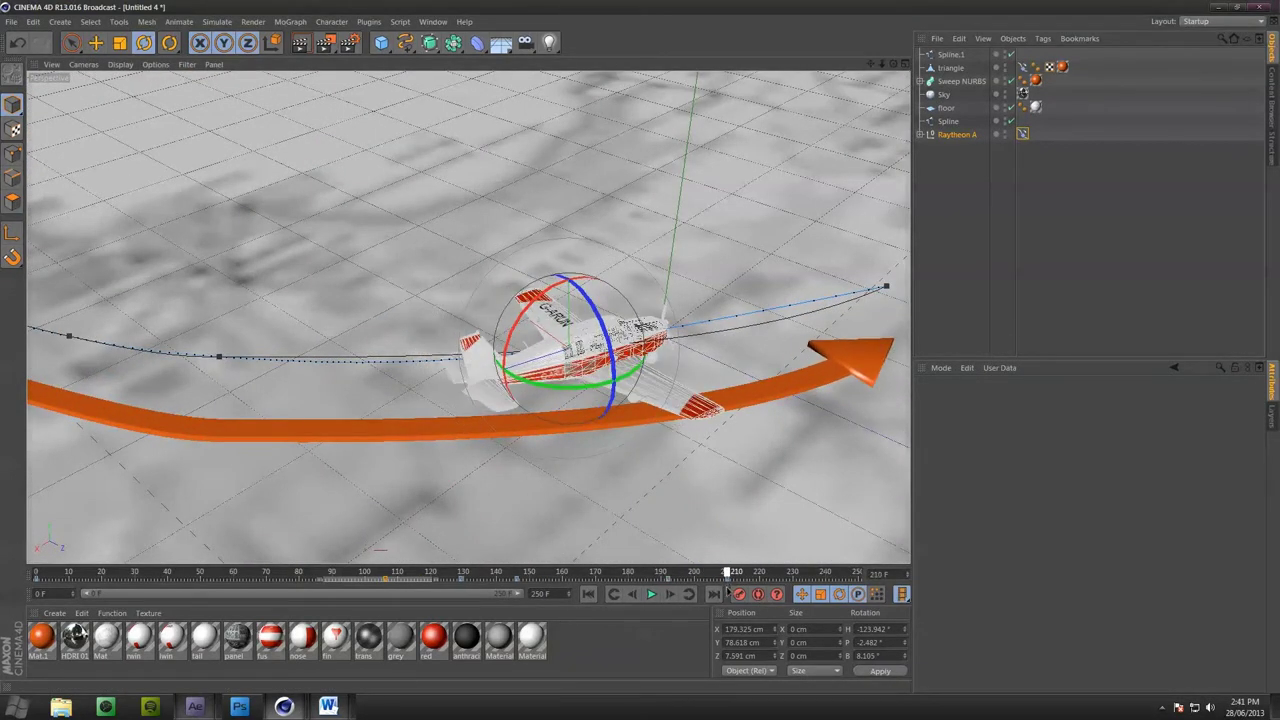
alt+drag(600, 400, 235, 354)
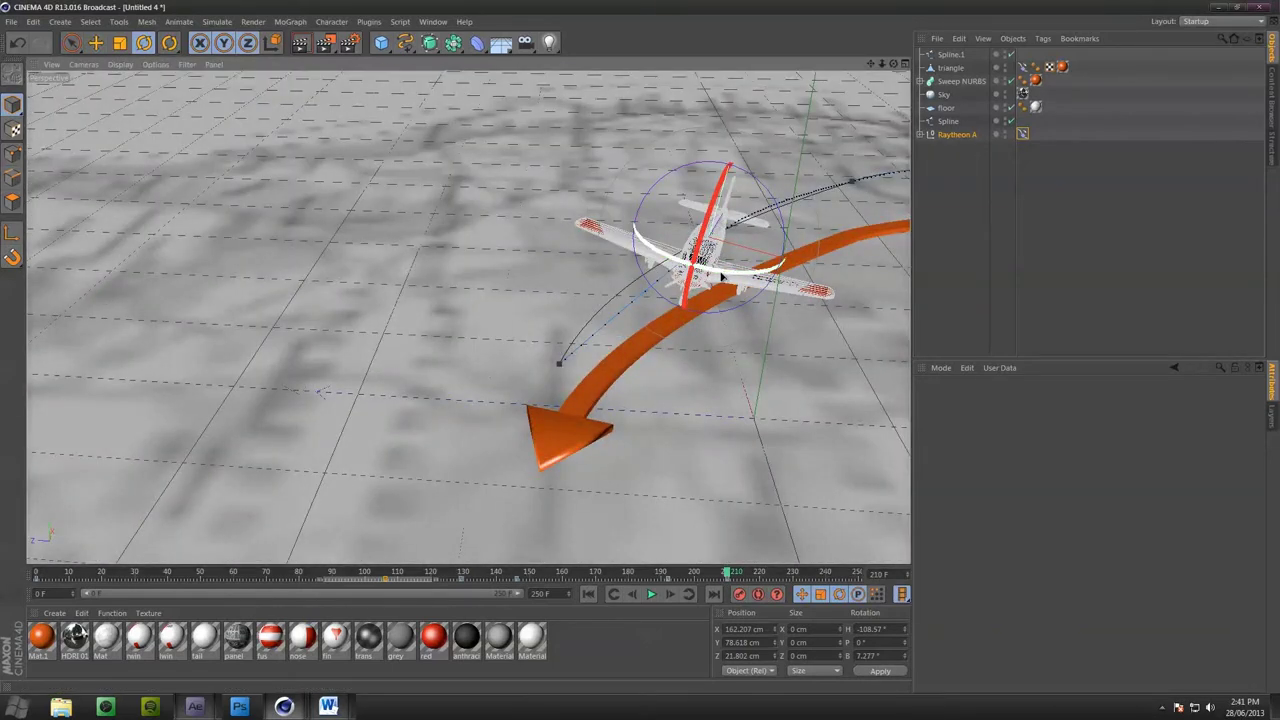
drag(722, 277, 595, 163)
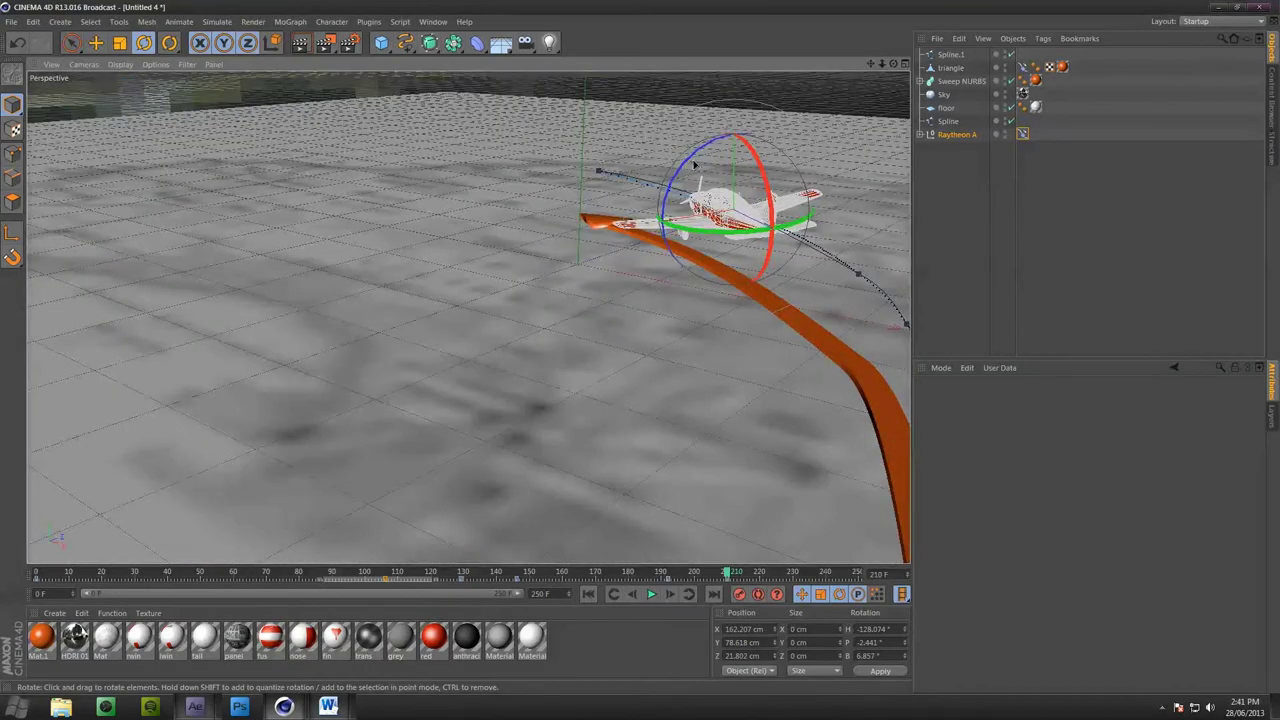
drag(688, 160, 684, 169)
drag(769, 210, 775, 217)
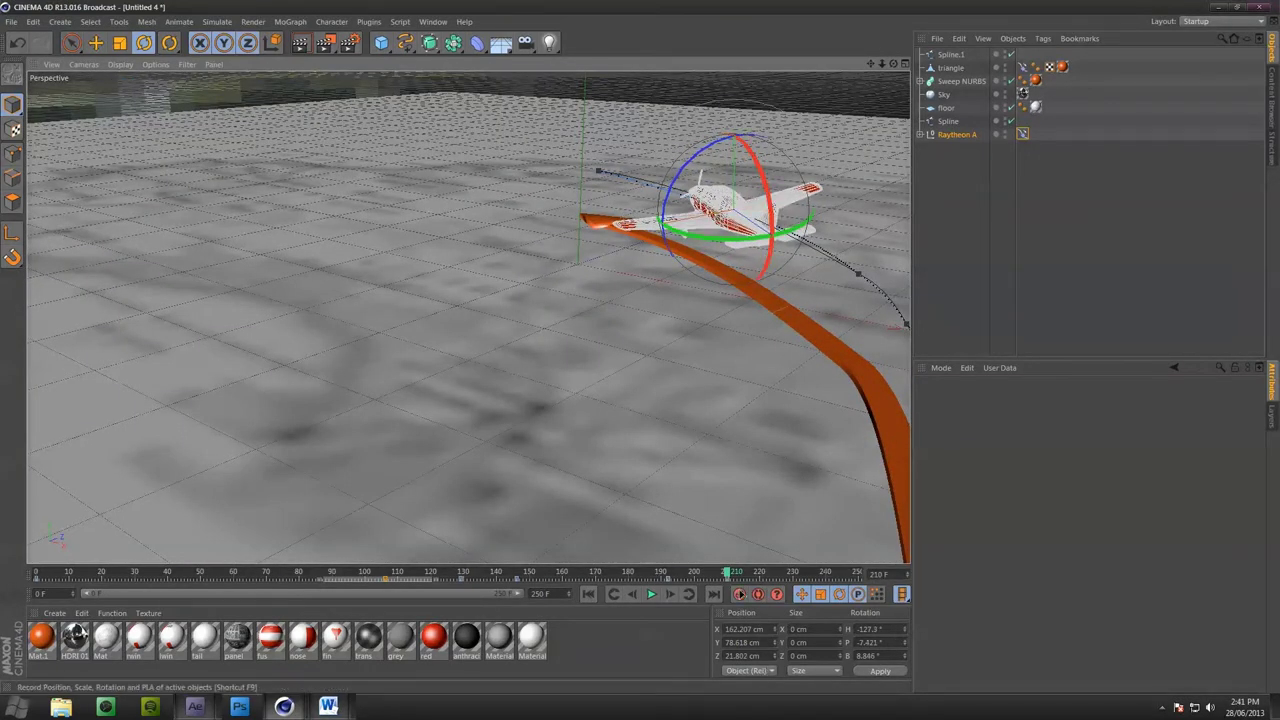
Review the aircraft's banking and alignment with the ribbon at frames along the turn, ending at frame 123
alt+drag(520, 380, 697, 388)
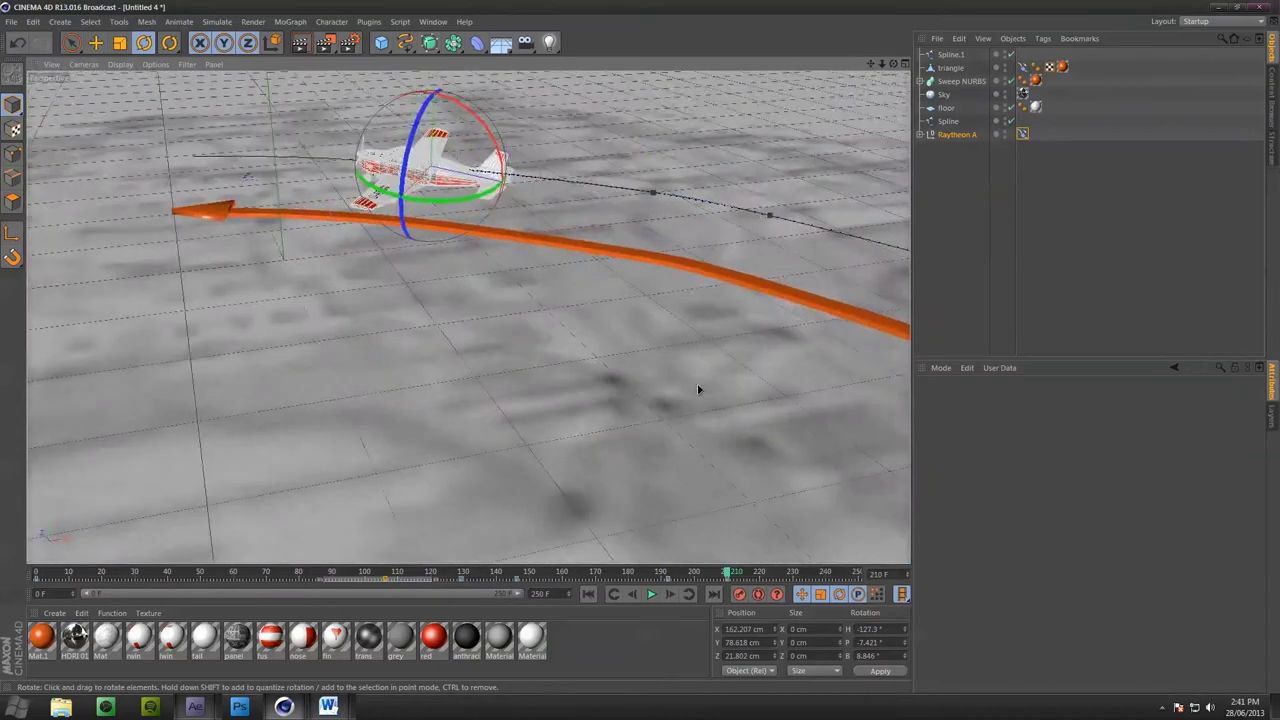
drag(727, 573, 404, 570)
alt+middle_drag(733, 470, 545, 405)
alt+drag(762, 372, 620, 450)
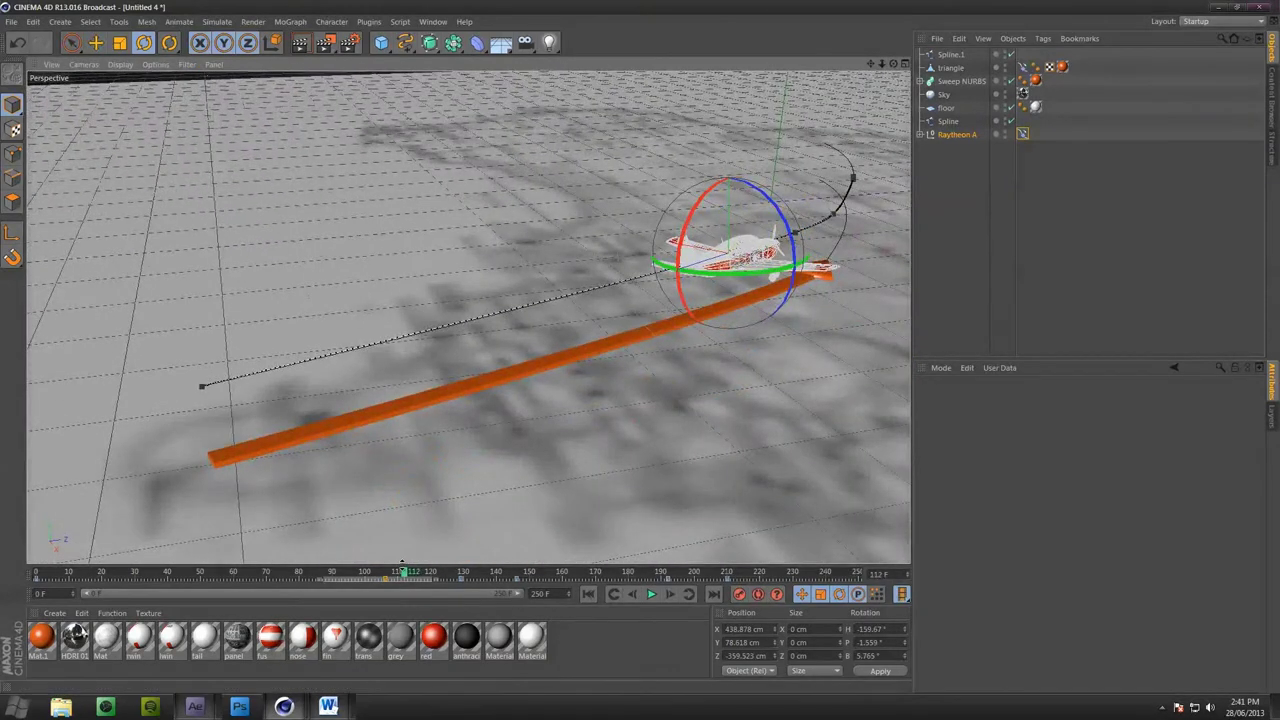
drag(403, 575, 515, 573)
drag(527, 625, 441, 638)
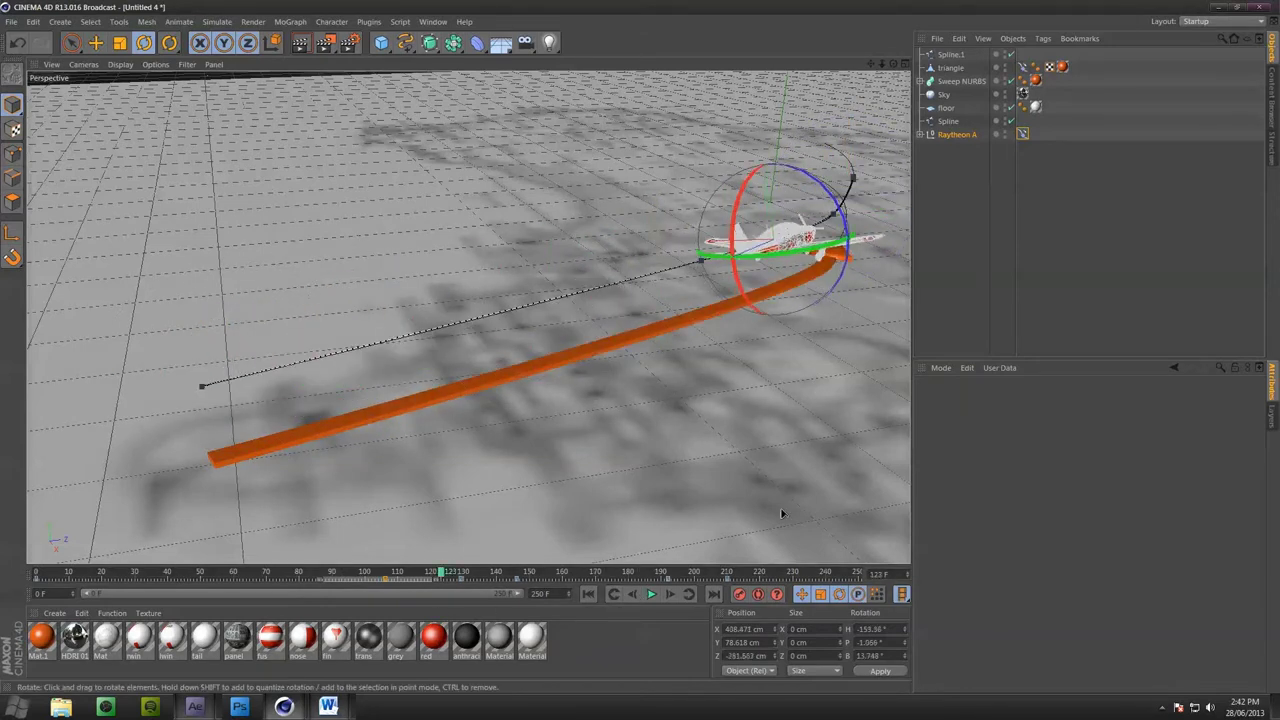
Deselect the aircraft and render a close preview of it with the arrowhead over the map at frame 123
click(968, 281)
alt+middle_drag(783, 269, 446, 422)
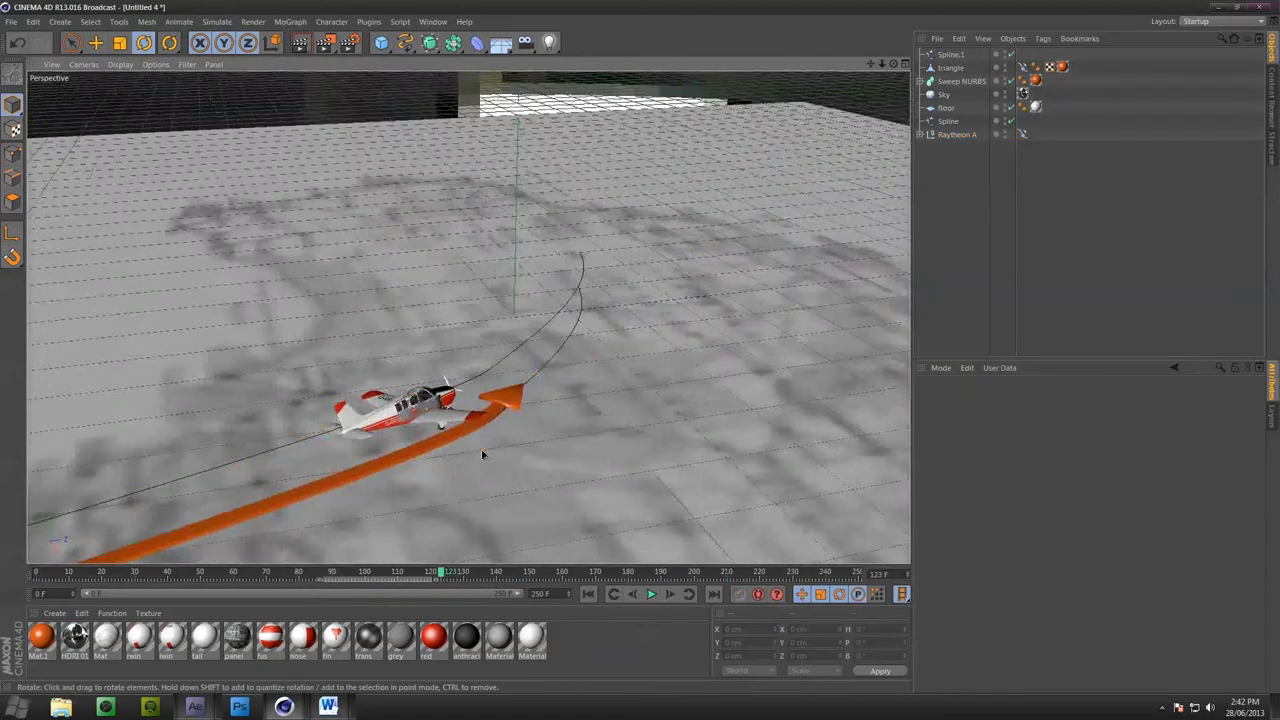
alt+right_drag(482, 452, 530, 340)
alt+drag(531, 341, 527, 338)
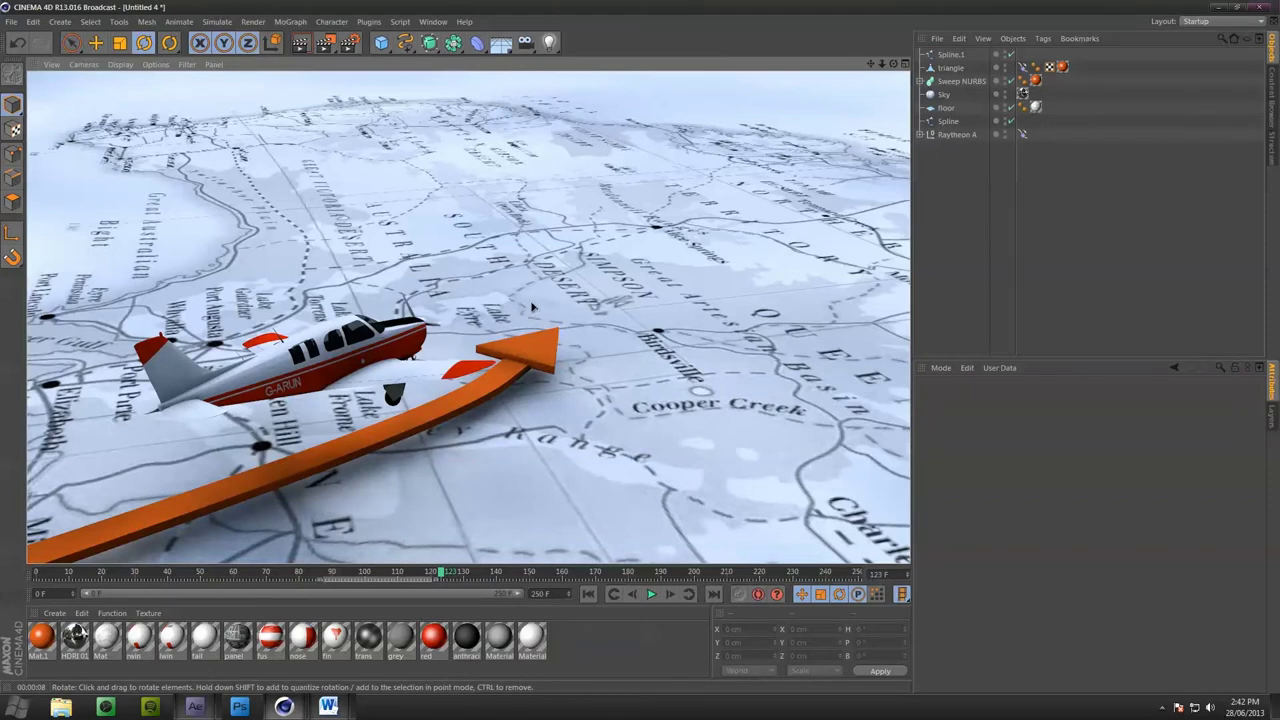
Add a cylinder and move it to the end of the flight path, at about X -99 cm and Z 140 cm
mouse_move(532, 307)
alt+mouse_down()
mouse_move(192, 290)
mouse_move(202, 305)
mouse_move(263, 220)
mouse_move(472, 331)
mouse_move(526, 327)
alt+mouse_up()
alt+drag(707, 190, 769, 208)
click(381, 42)
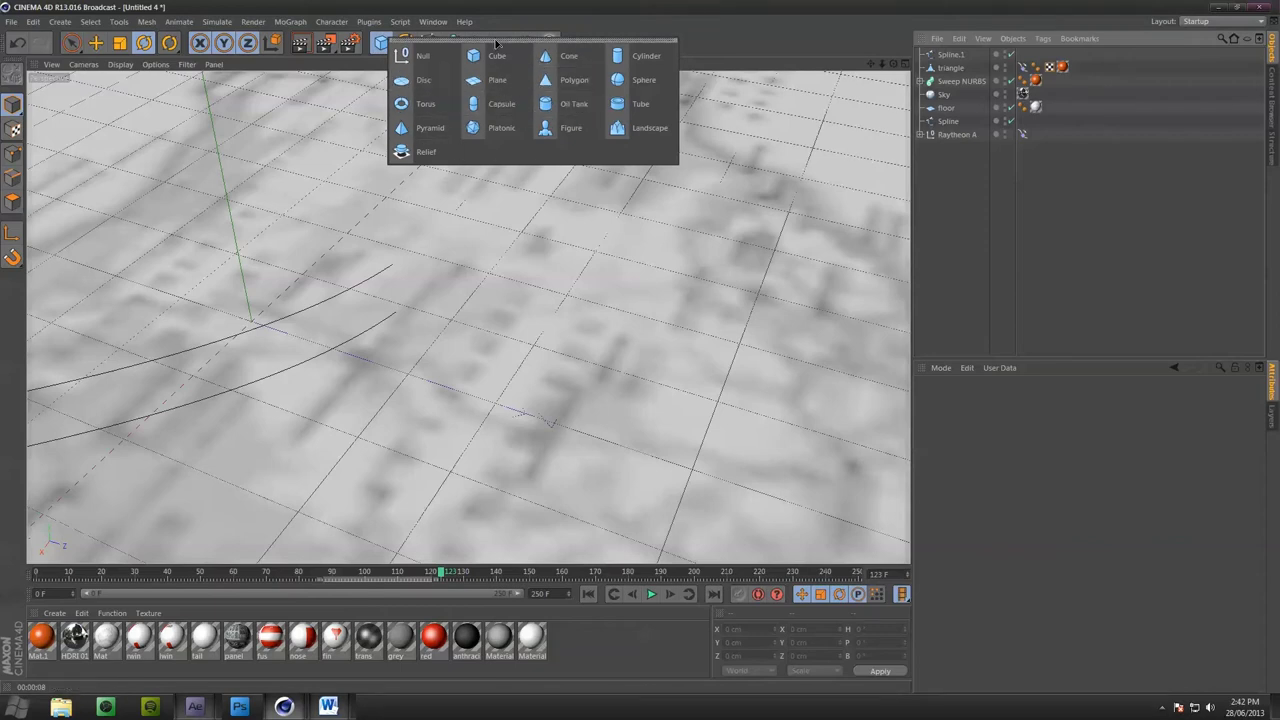
click(643, 60)
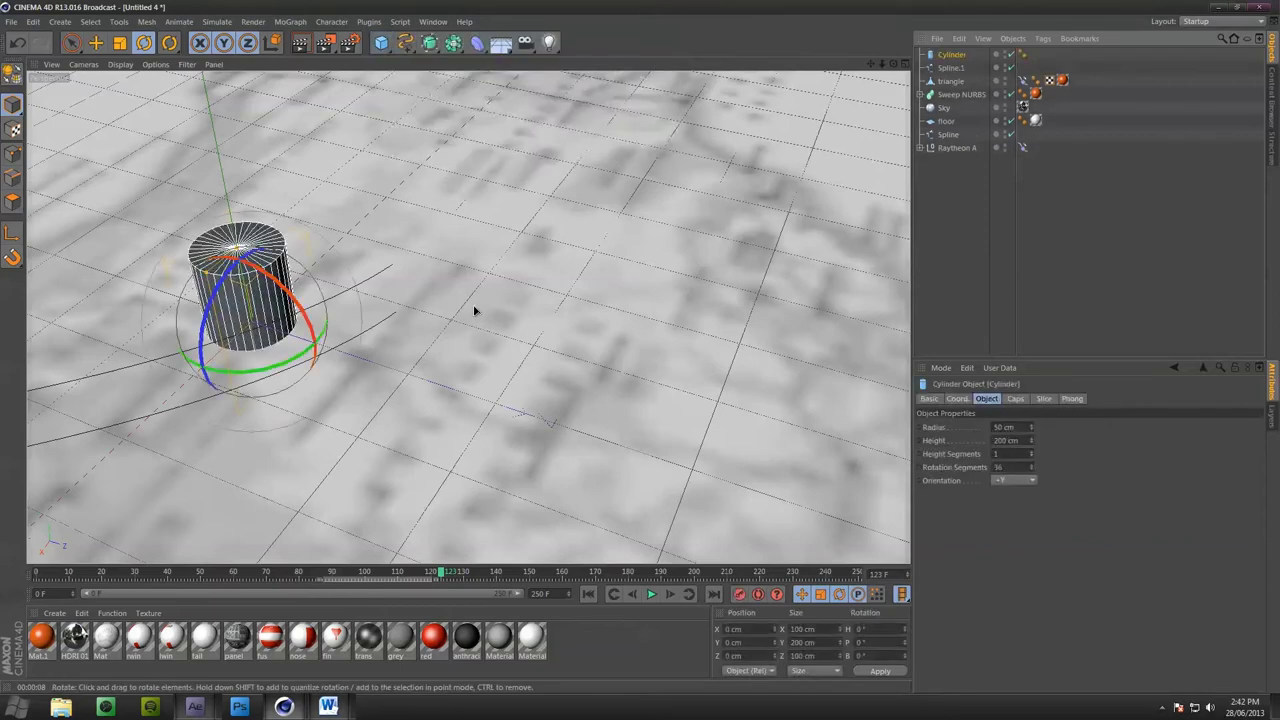
click(95, 42)
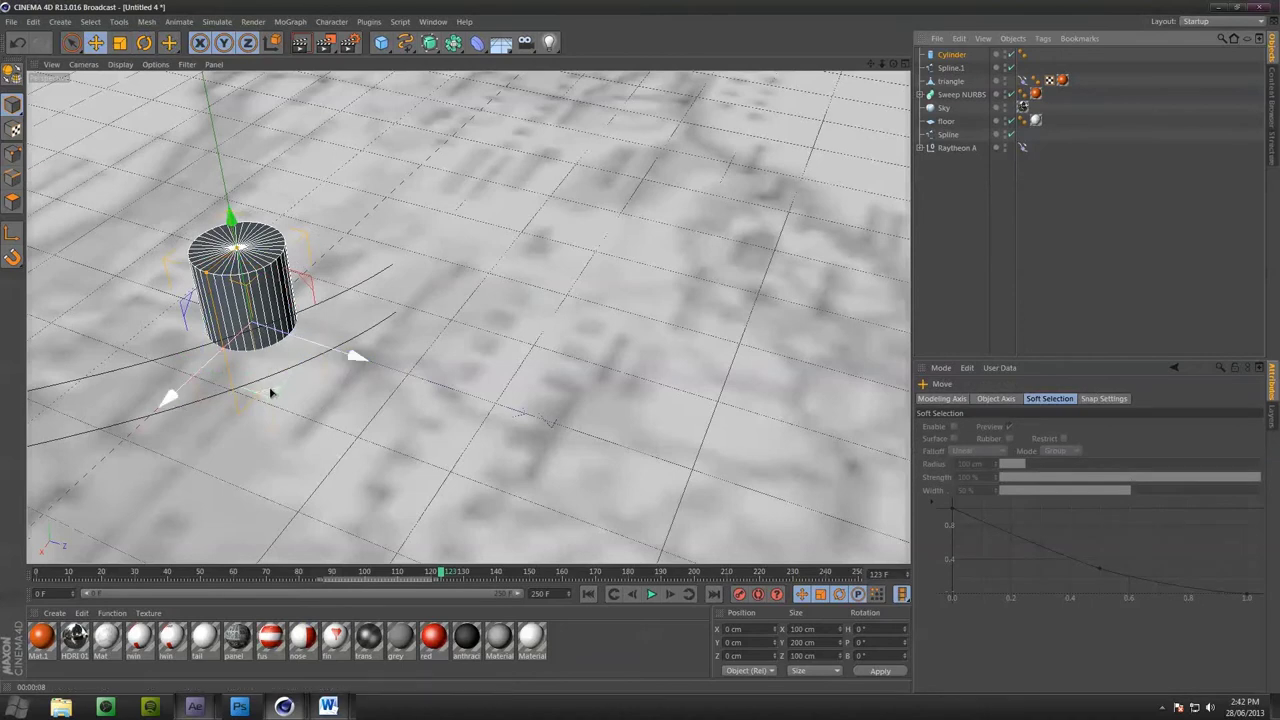
drag(271, 391, 438, 372)
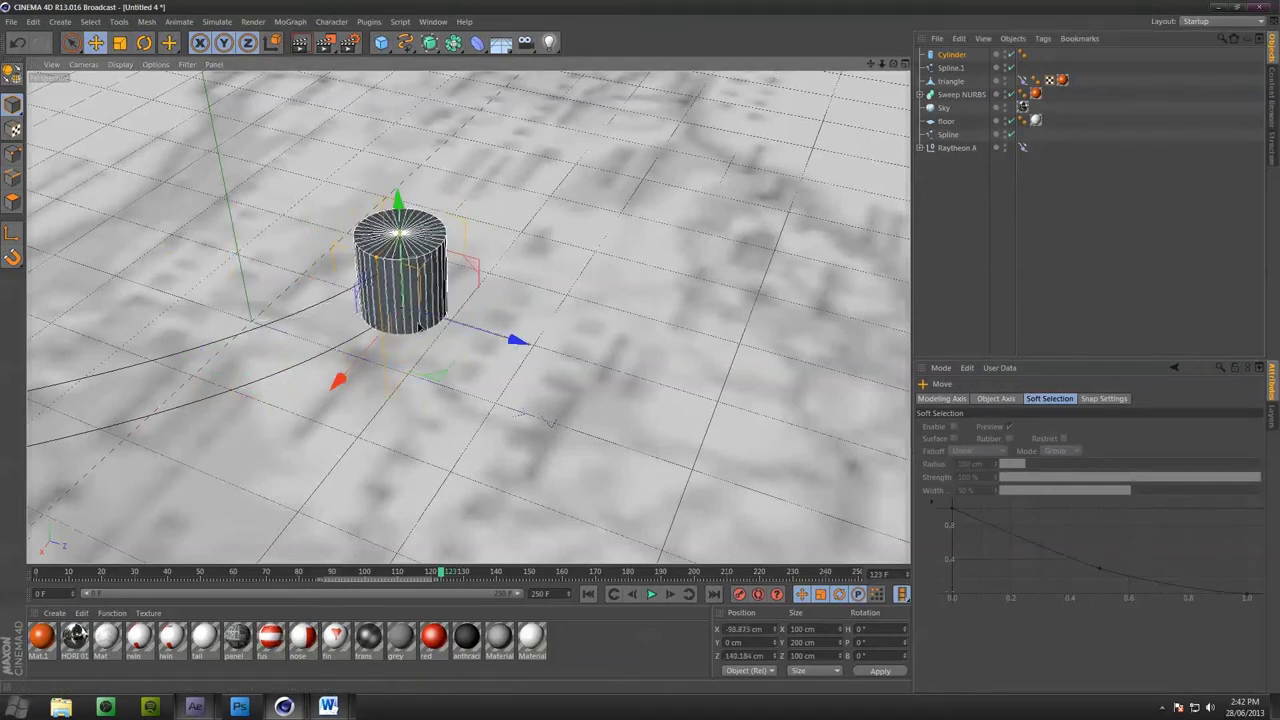
Flatten the cylinder into a disc about 14.7 cm high and 41.3 cm in radius, and place it at about Y 5 cm
drag(399, 233, 404, 295)
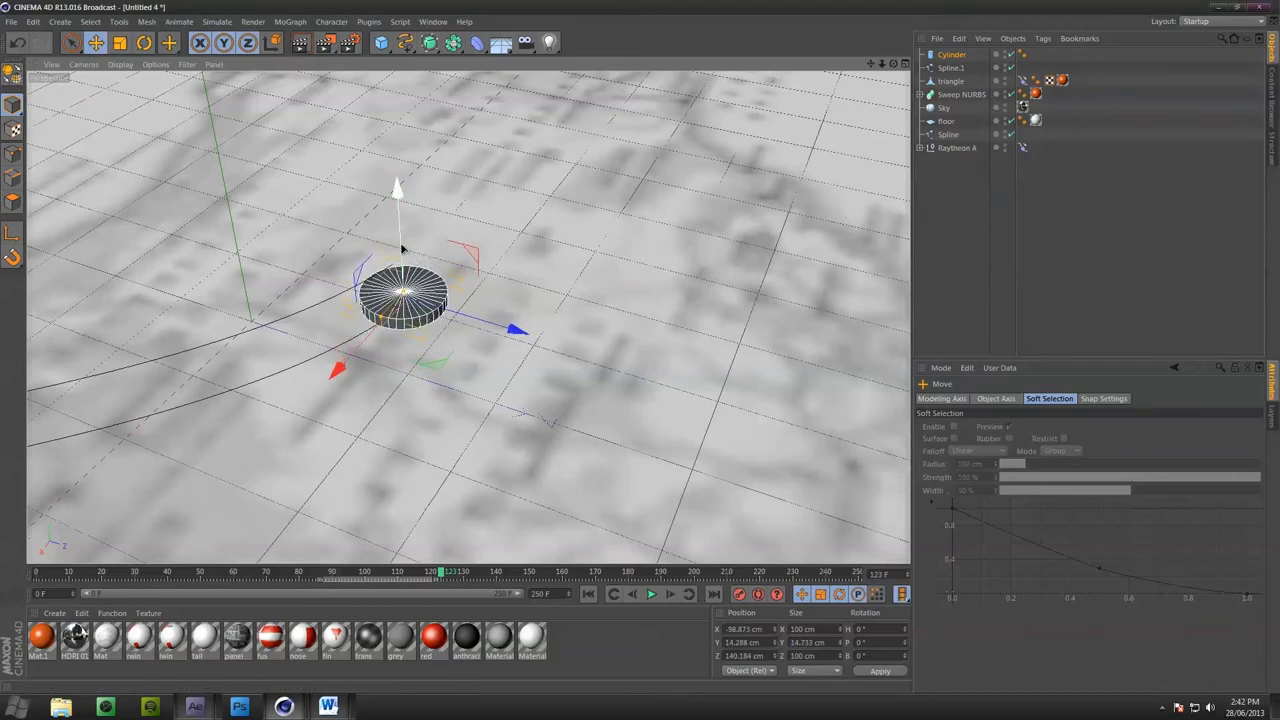
drag(402, 248, 405, 256)
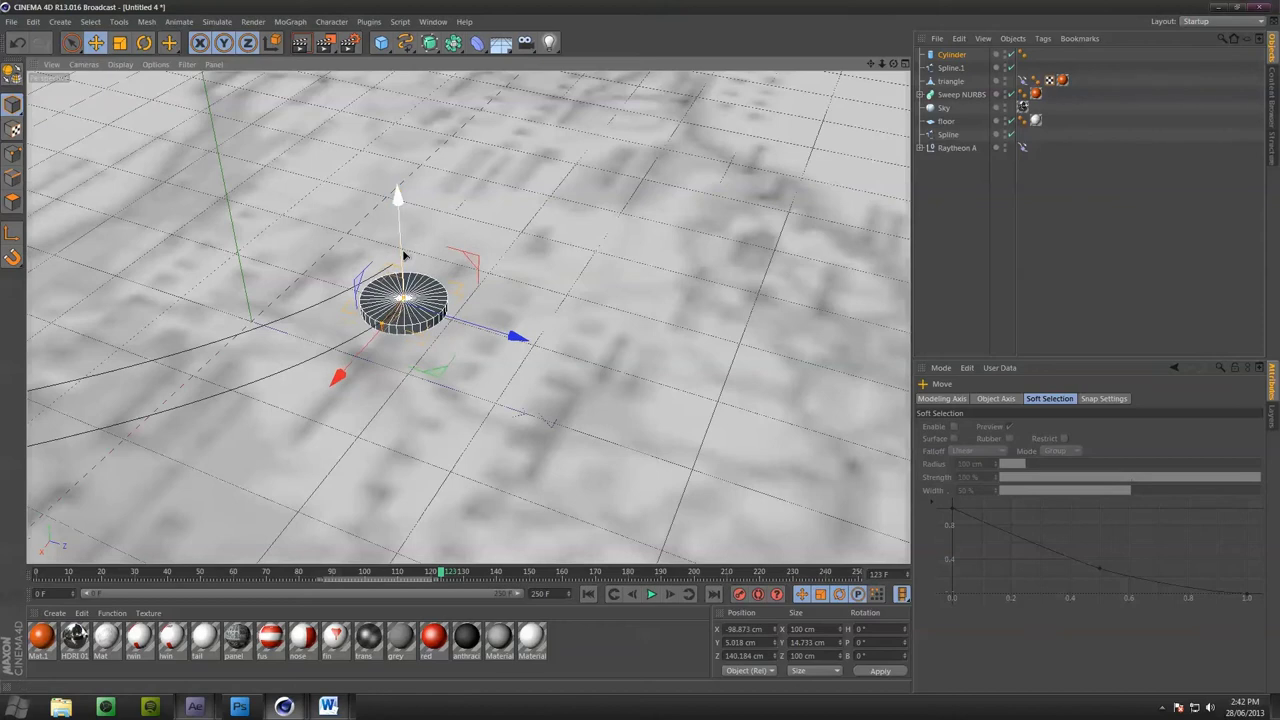
drag(382, 325, 390, 319)
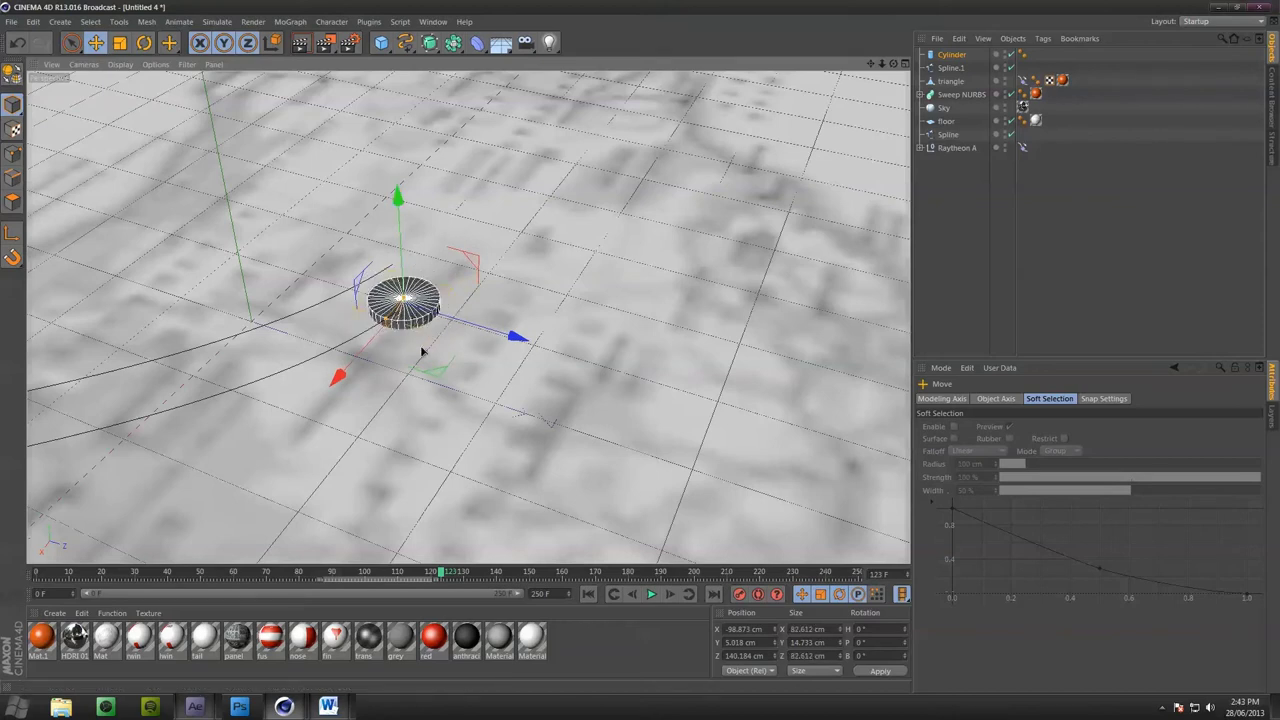
Smooth the cylinder with 2 height segments and 185 rotation segments, and deselect it
click(960, 57)
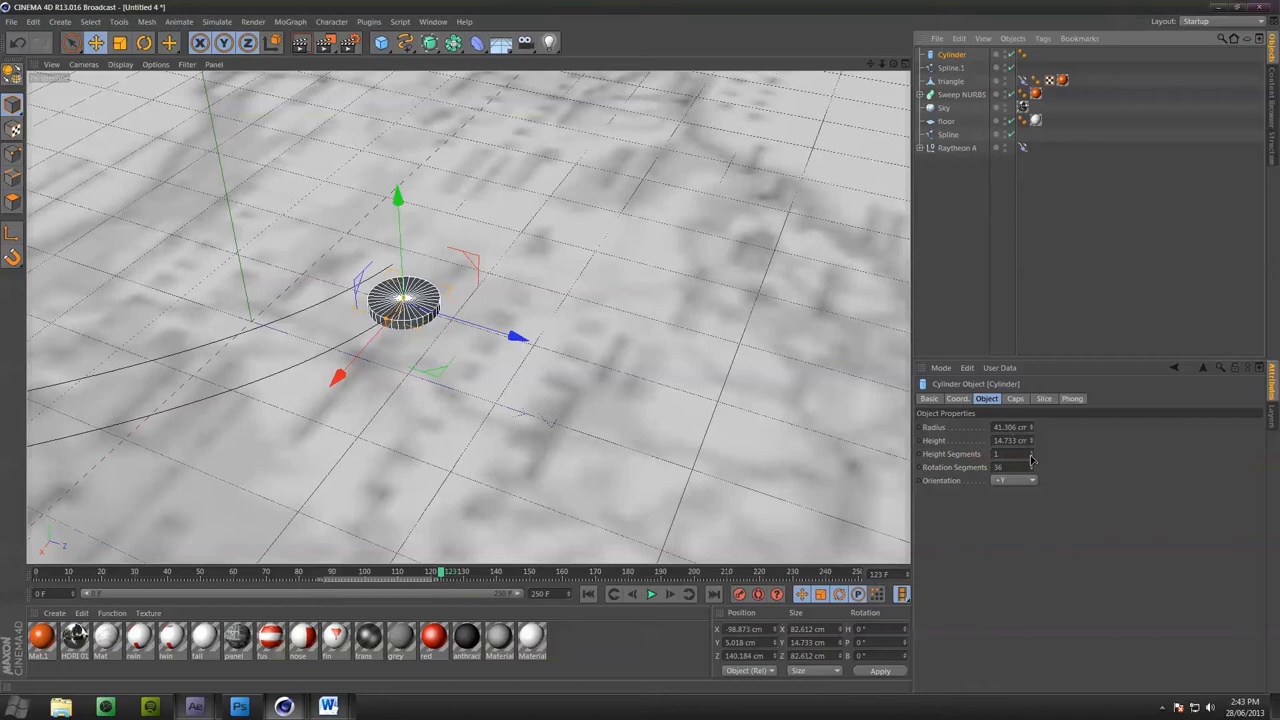
drag(1031, 456, 1038, 446)
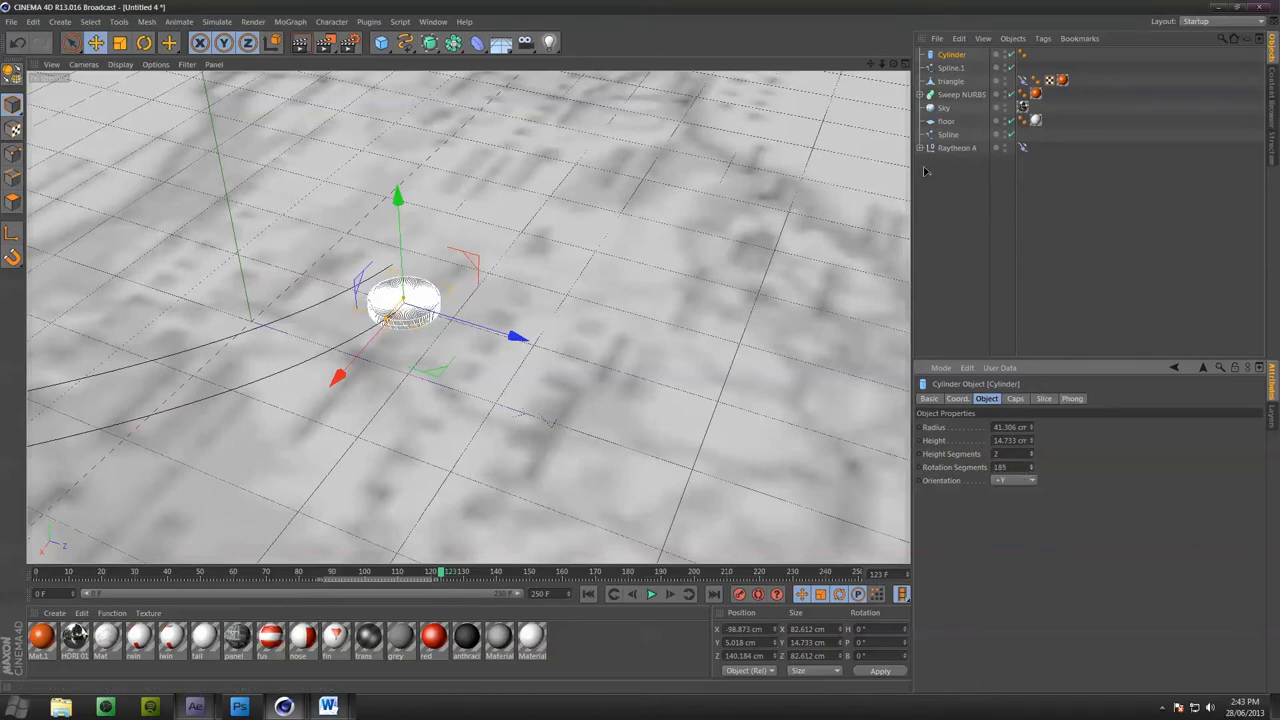
click(505, 314)
click(422, 313)
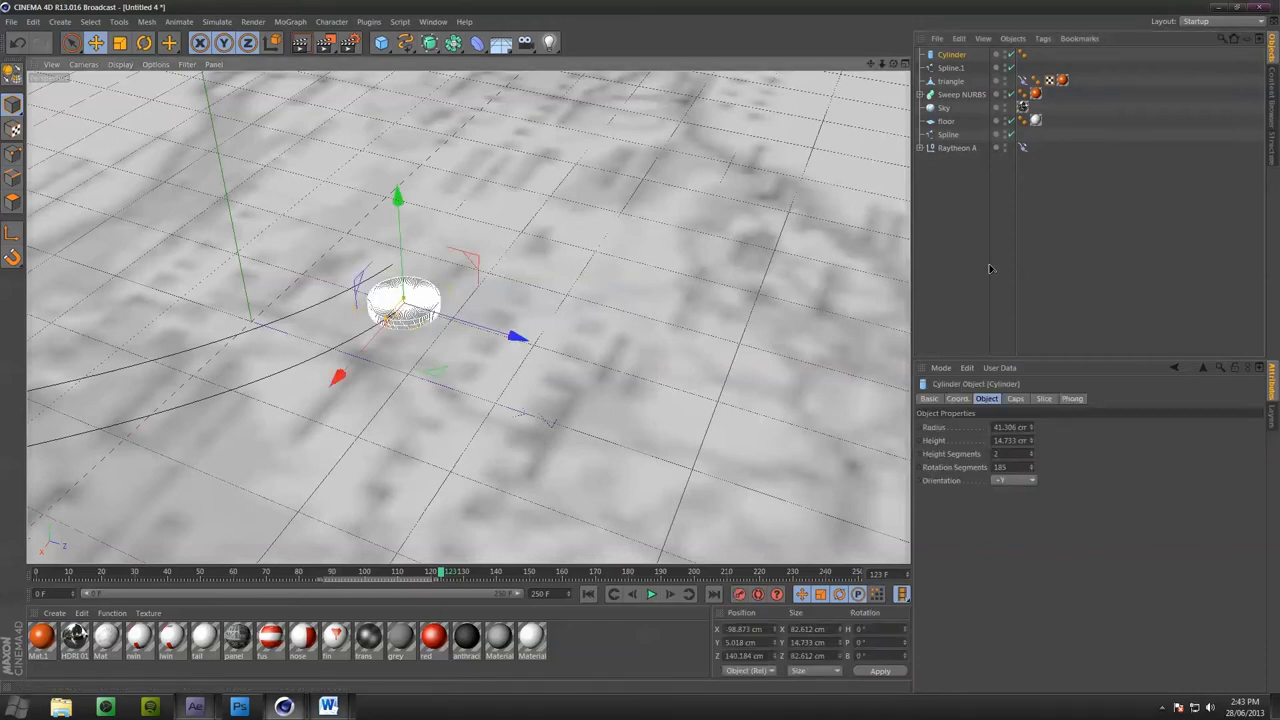
click(950, 272)
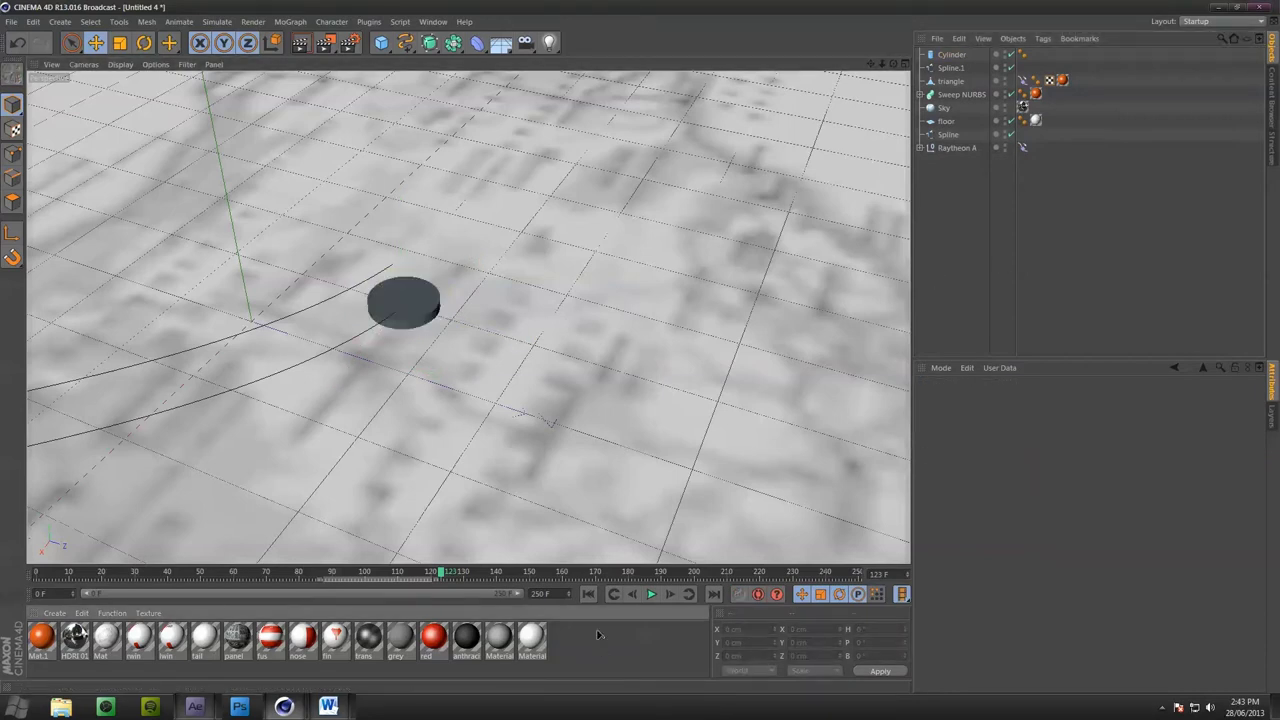
Create a blue material with RGB 65, 93, 255 and apply it to the cylinder
double_click(588, 640)
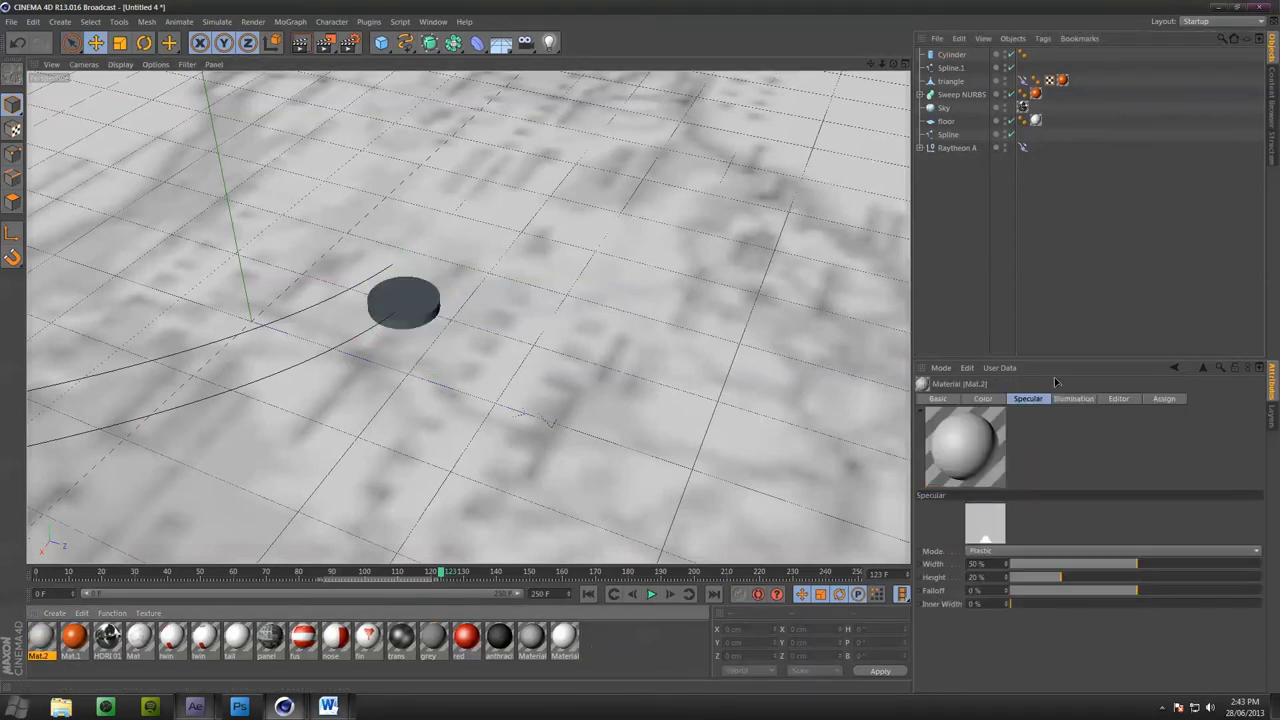
click(984, 398)
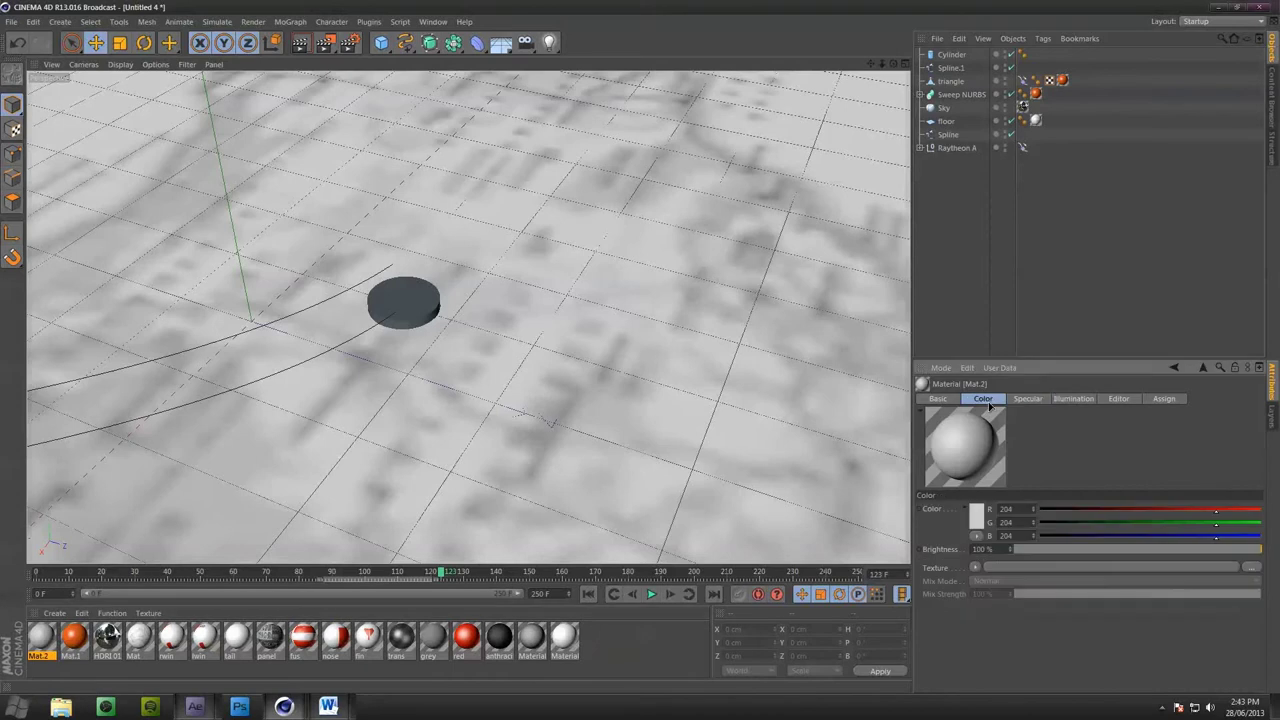
click(1081, 524)
mouse_move(1075, 511)
mouse_down()
mouse_move(1034, 514)
mouse_move(1054, 526)
mouse_move(981, 526)
mouse_move(943, 491)
mouse_move(976, 482)
mouse_move(958, 497)
mouse_up()
click(979, 523)
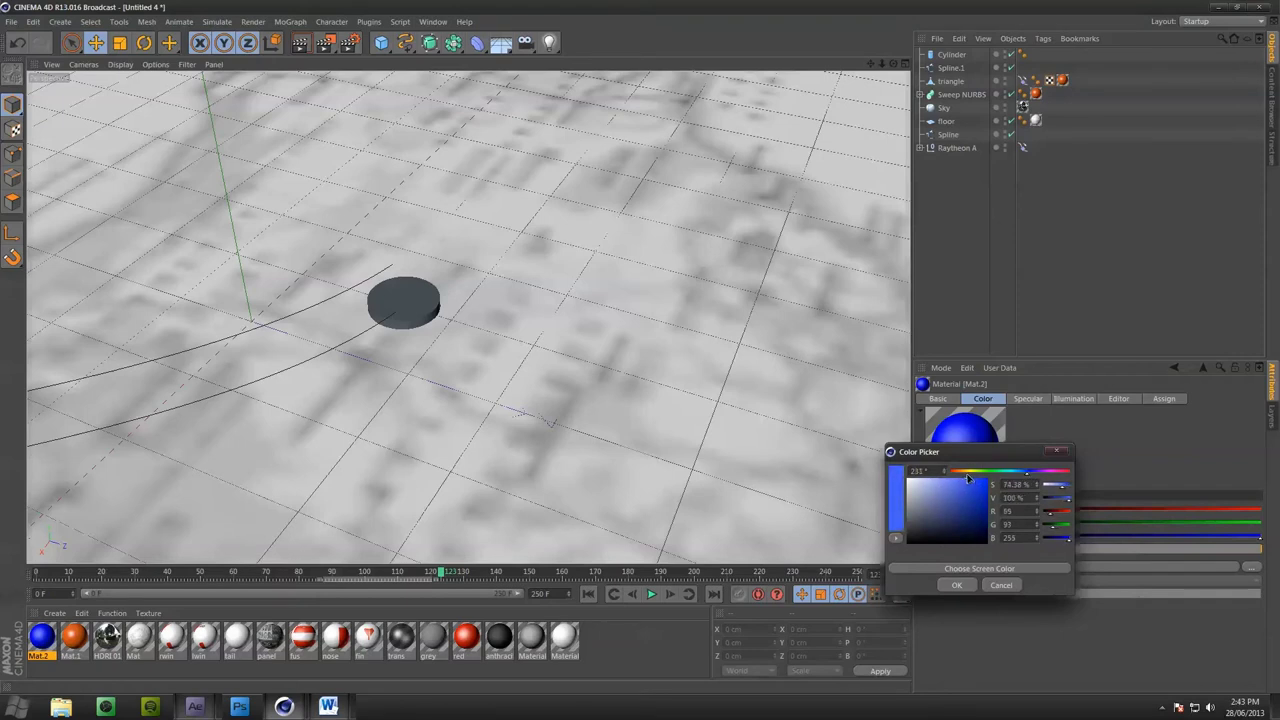
click(955, 583)
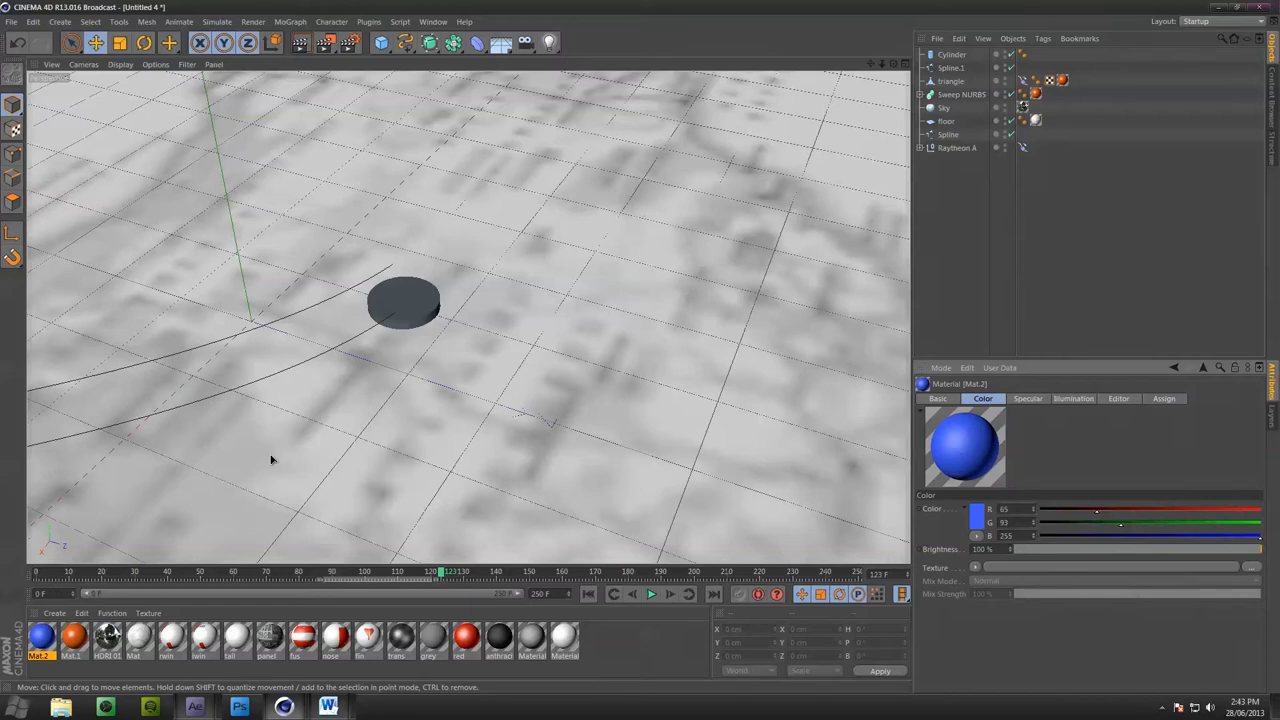
drag(425, 298, 425, 300)
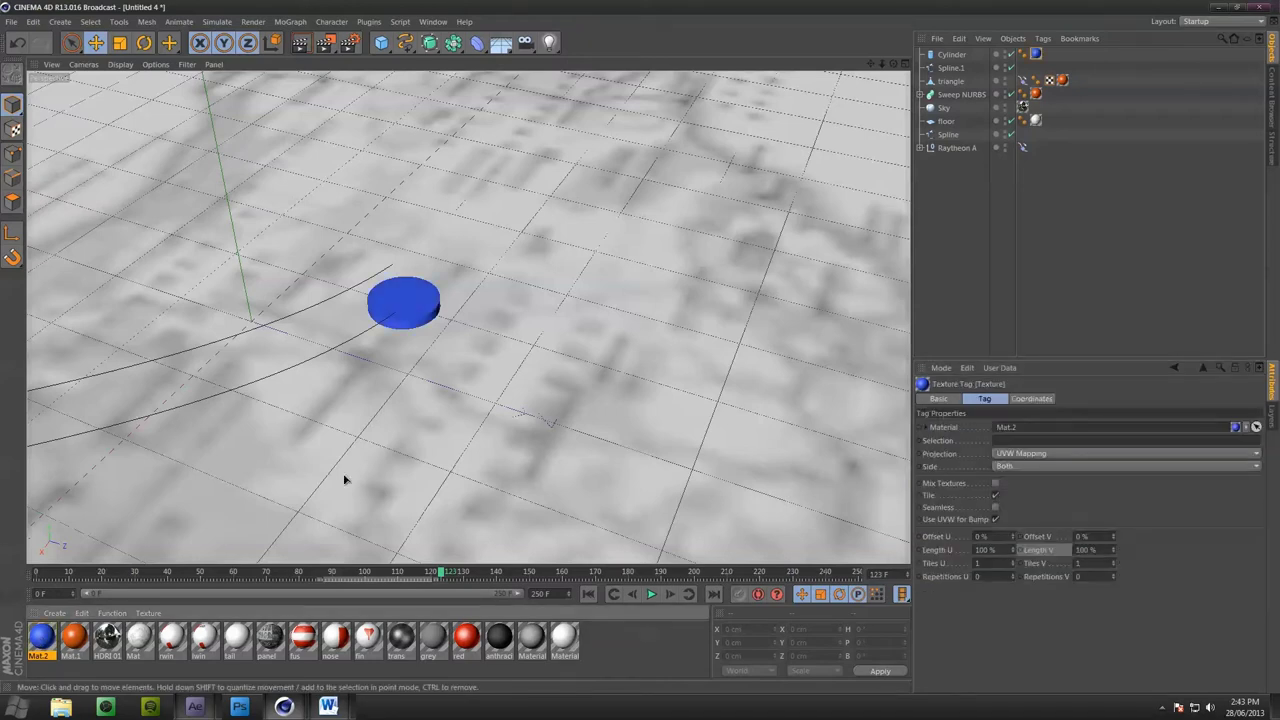
Turn off the blue material's specular channel and render the view to check the cylinder
click(42, 637)
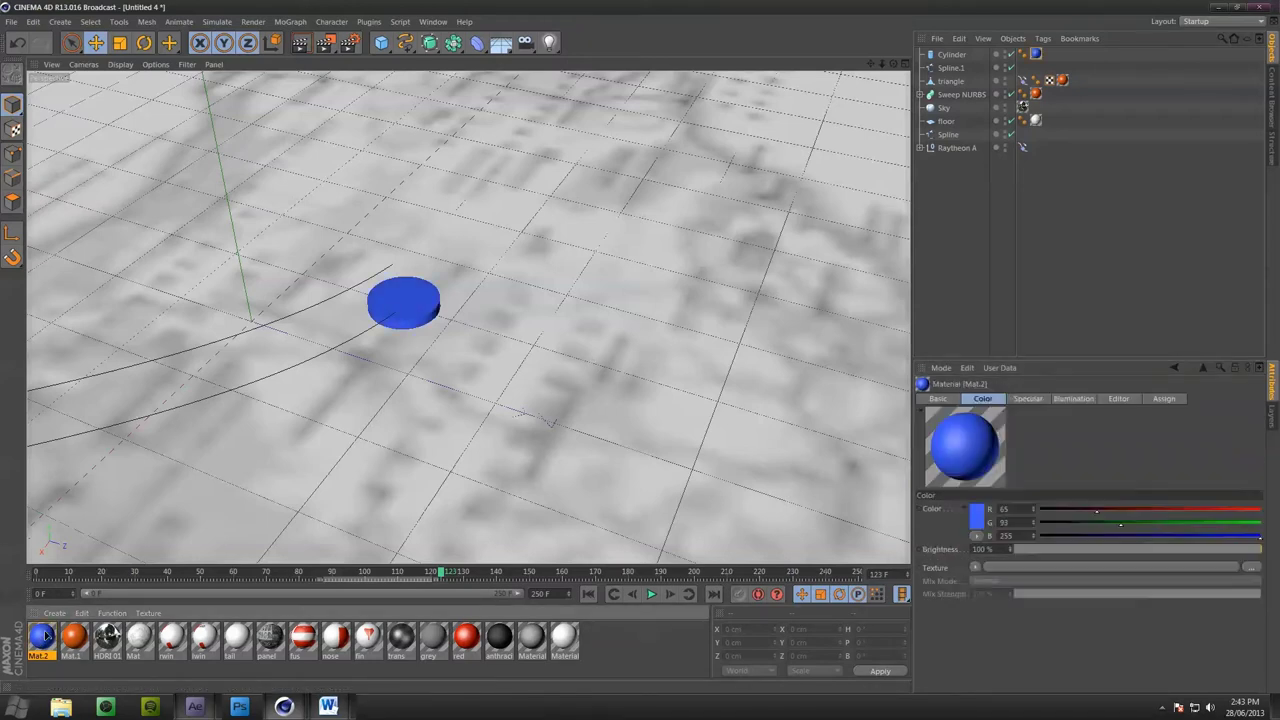
click(1030, 399)
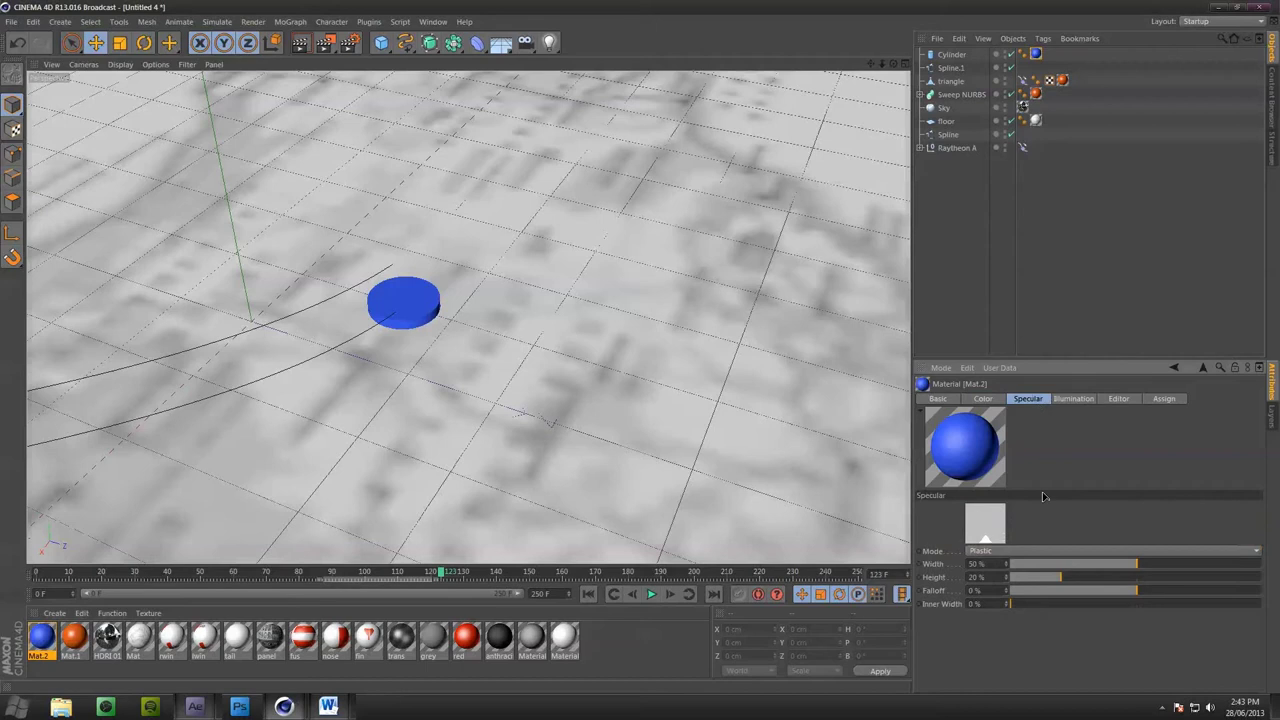
click(939, 400)
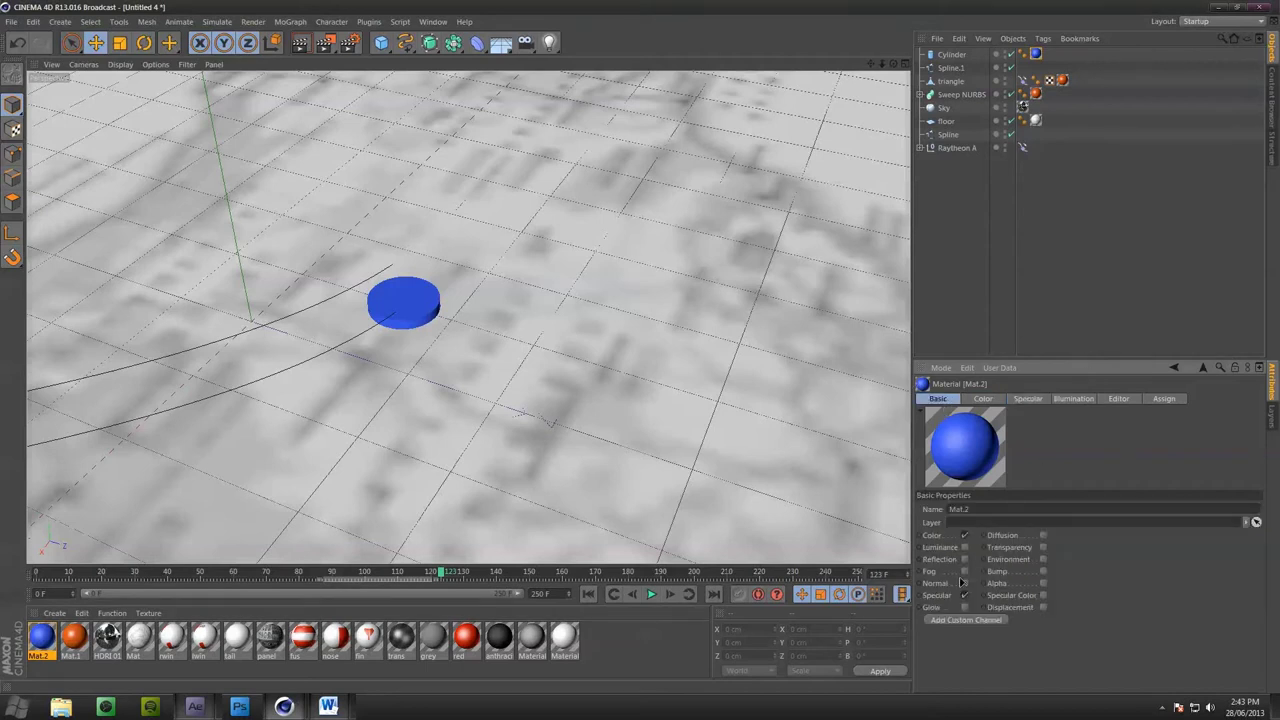
click(965, 596)
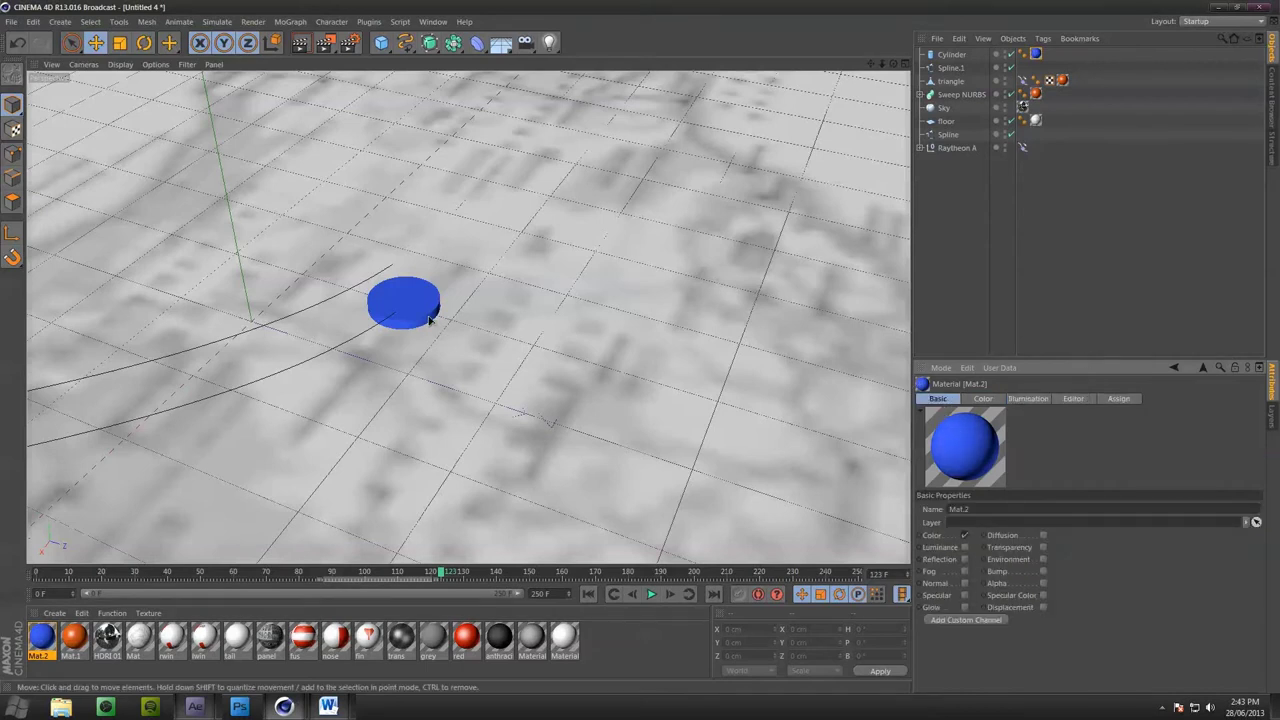
key(ctrl+r)
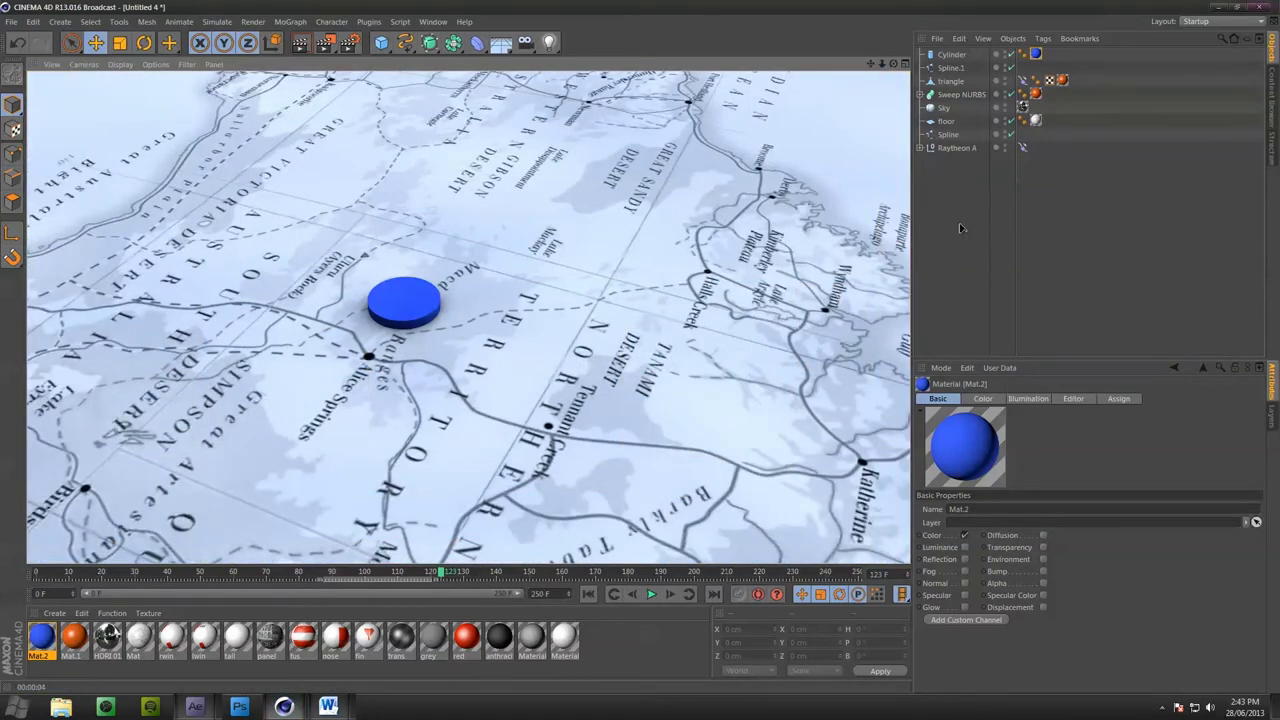
click(280, 350)
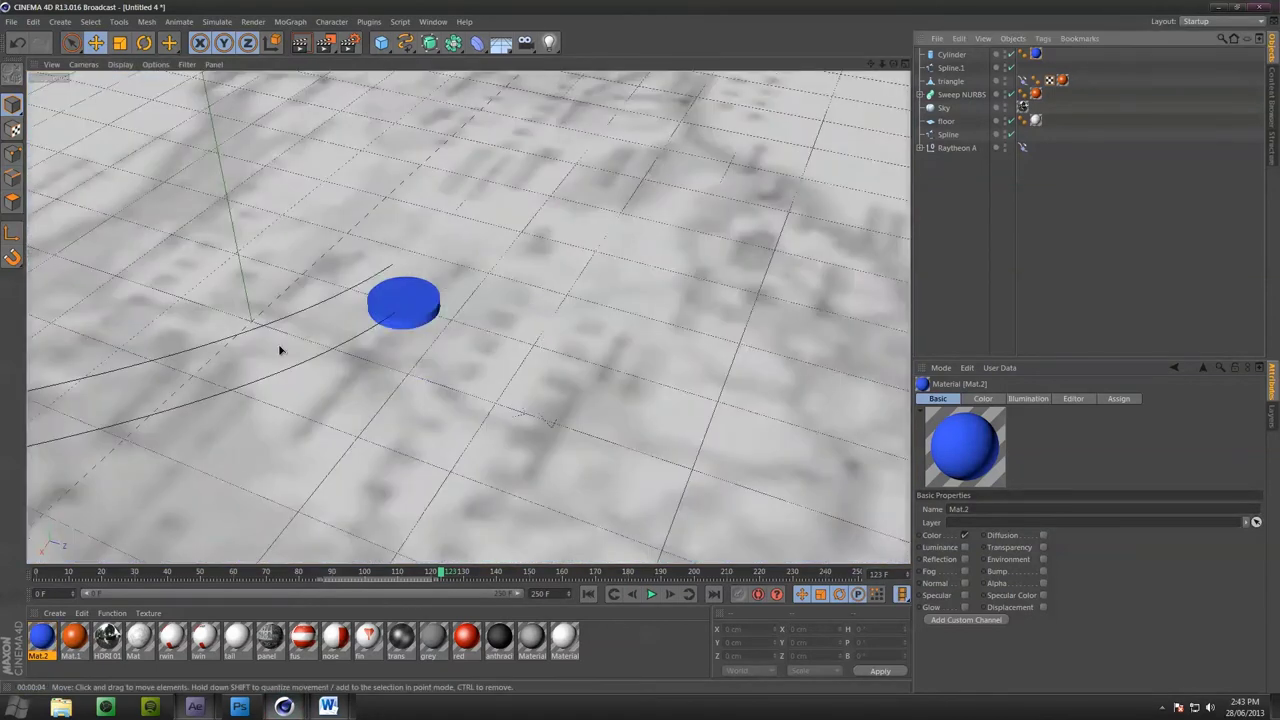
Select the cylinder and record a keyframe for it at frame 177 with the Scale tool active
click(413, 315)
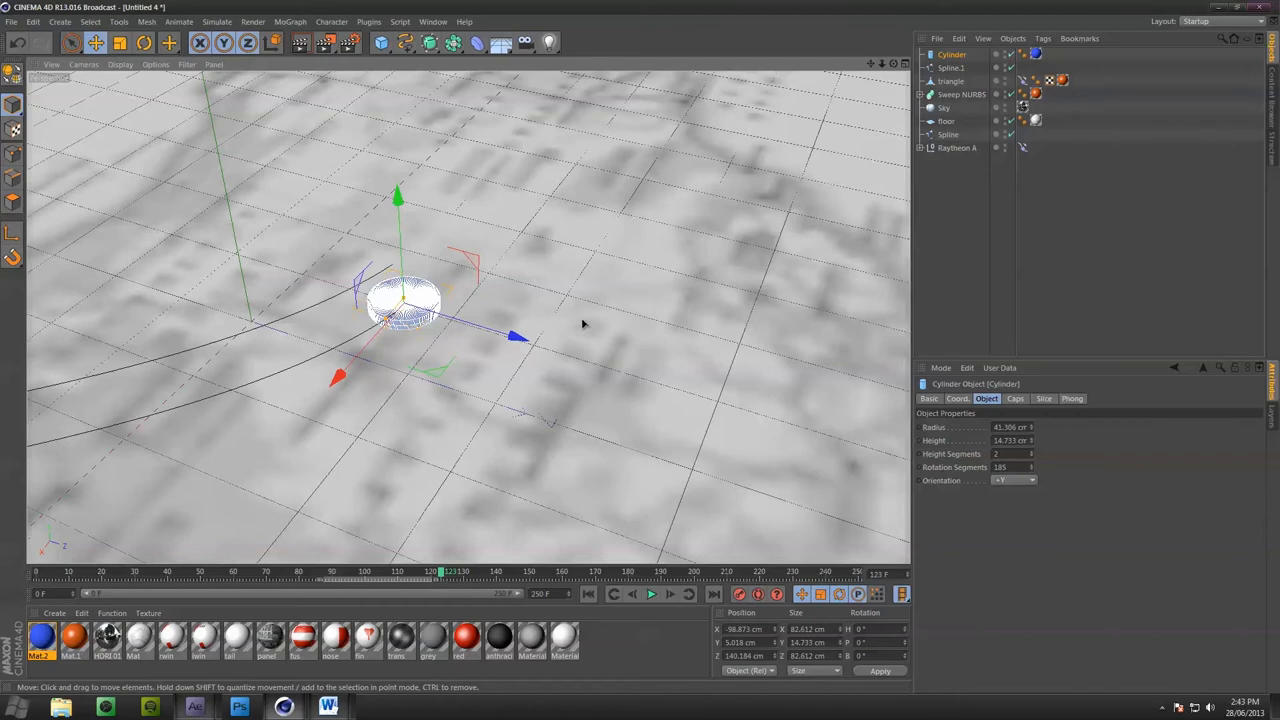
alt+drag(583, 323, 431, 314)
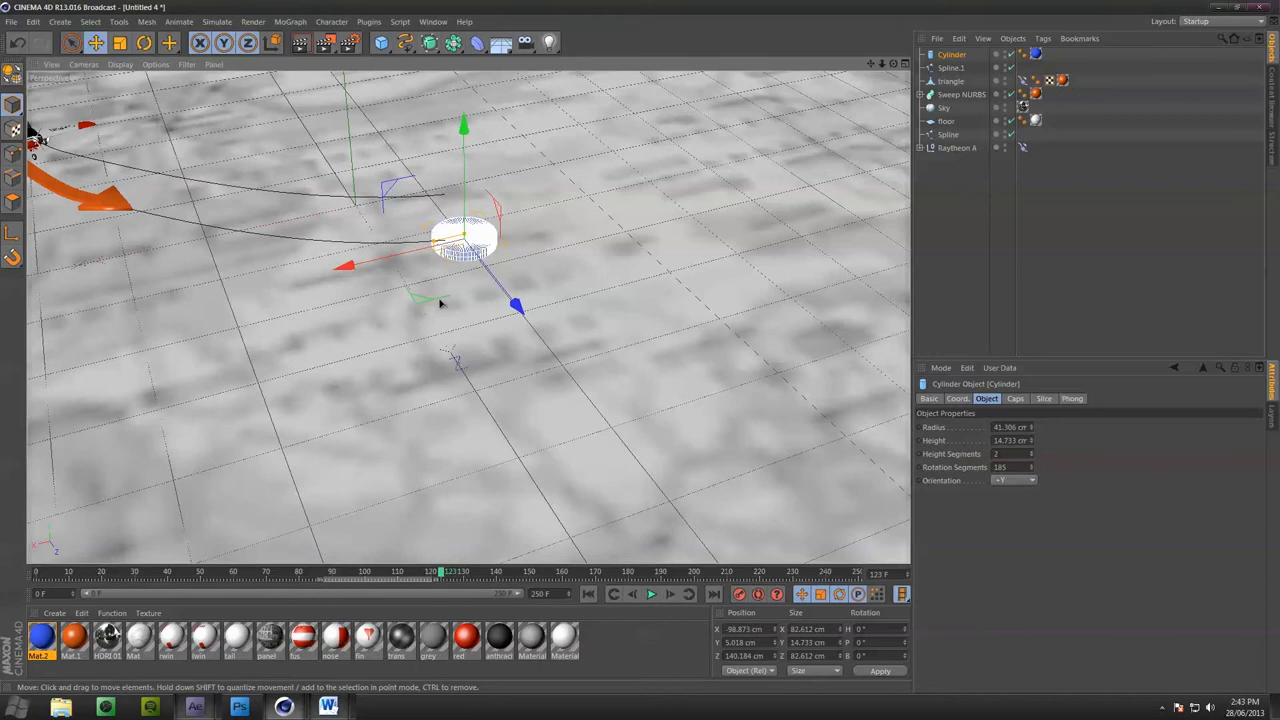
click(125, 46)
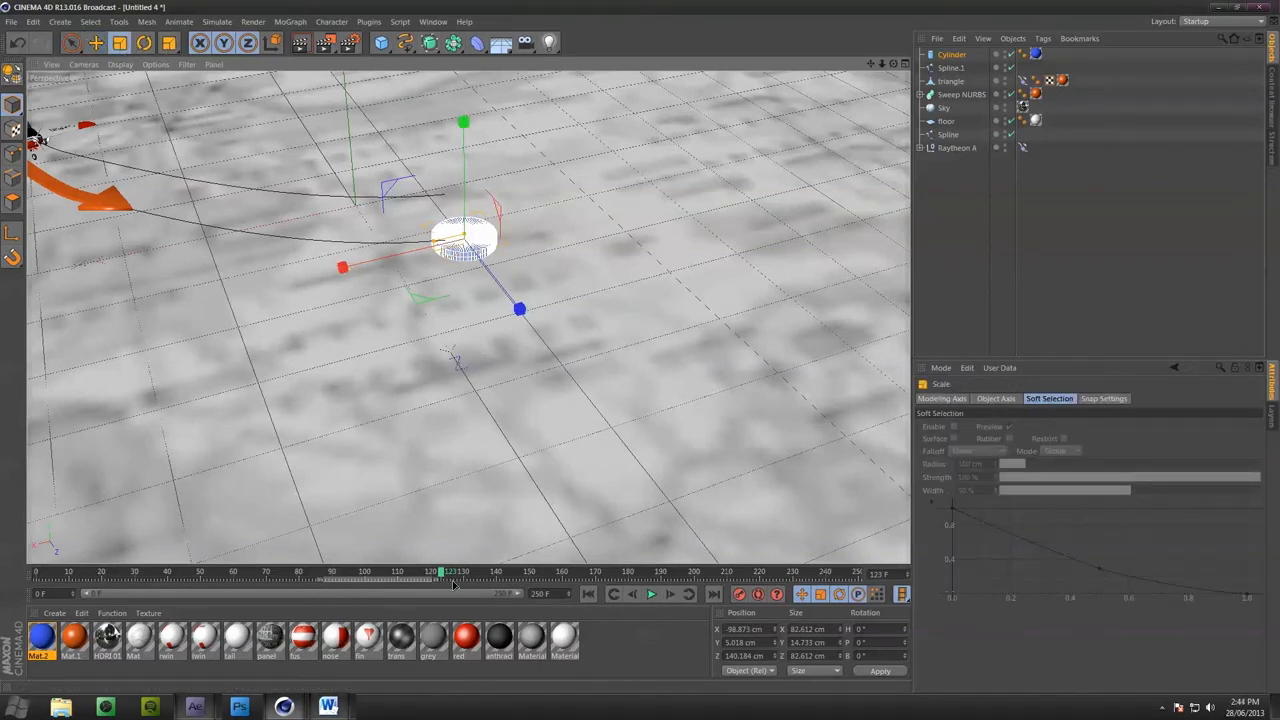
drag(445, 582, 622, 607)
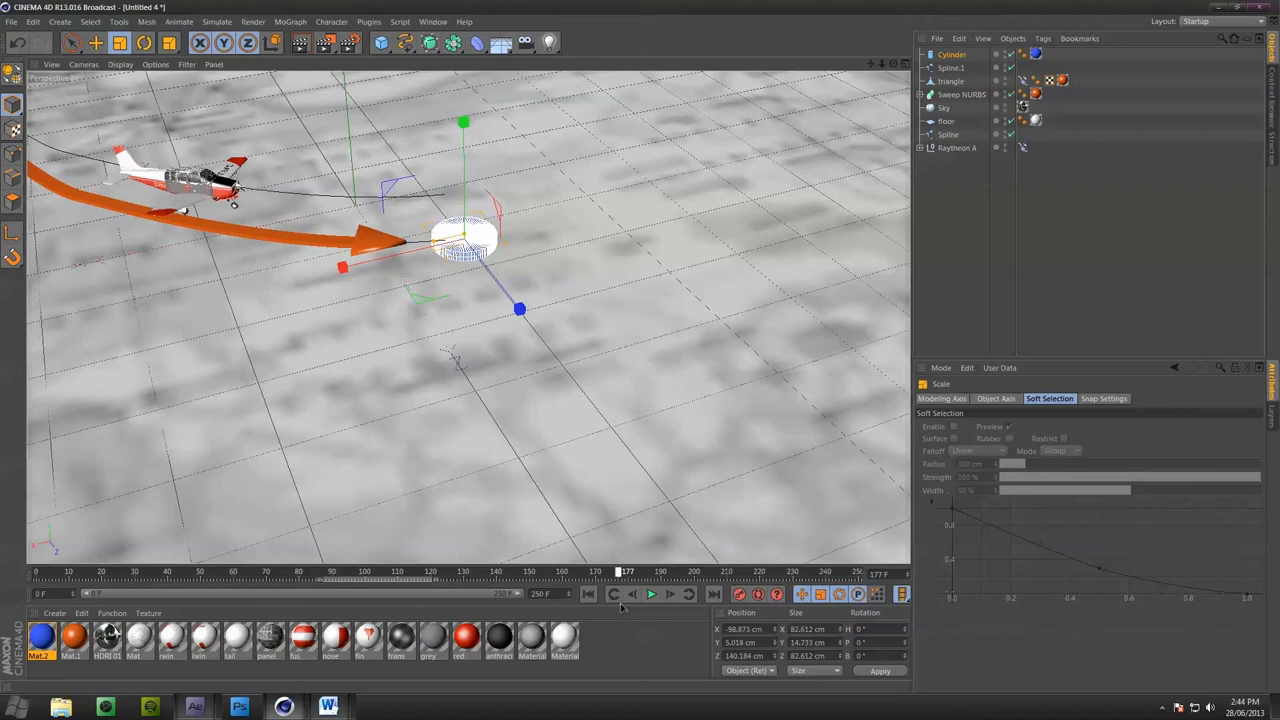
click(740, 596)
Try enlarging the cylinder to about 541 cm across, key it at frame 219, and return to frame 177
drag(576, 273, 930, 195)
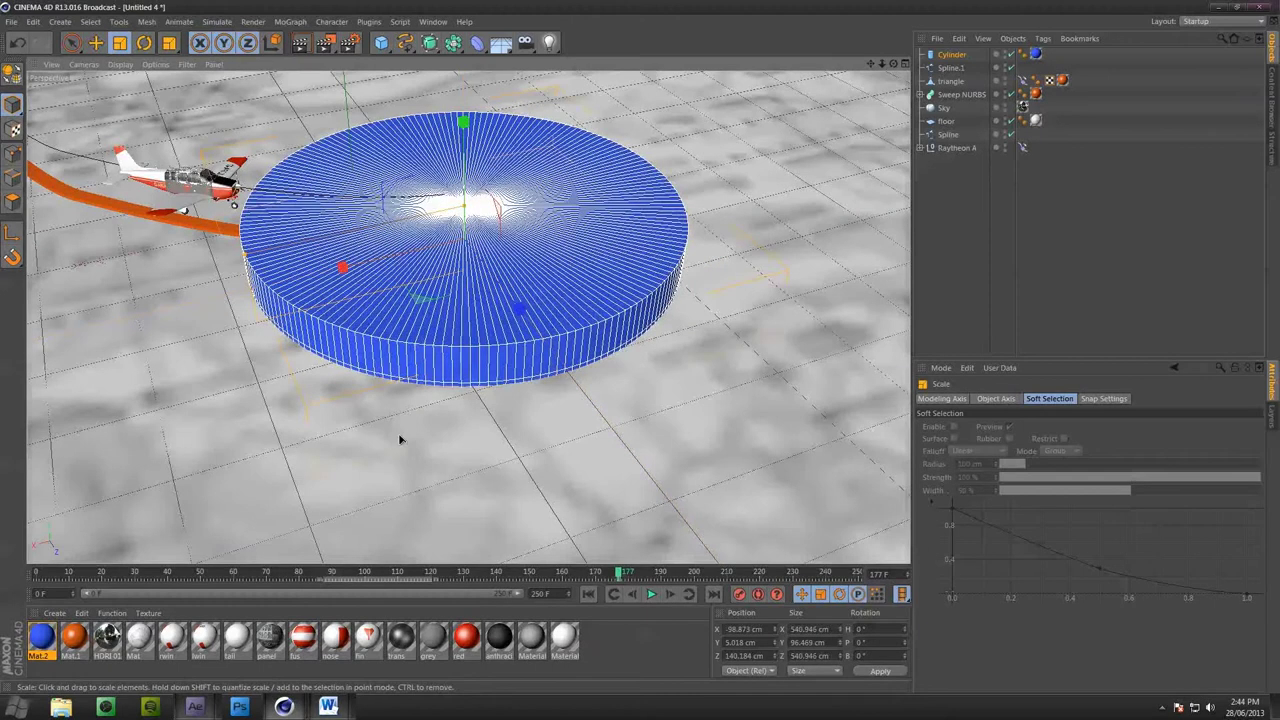
drag(620, 572, 747, 572)
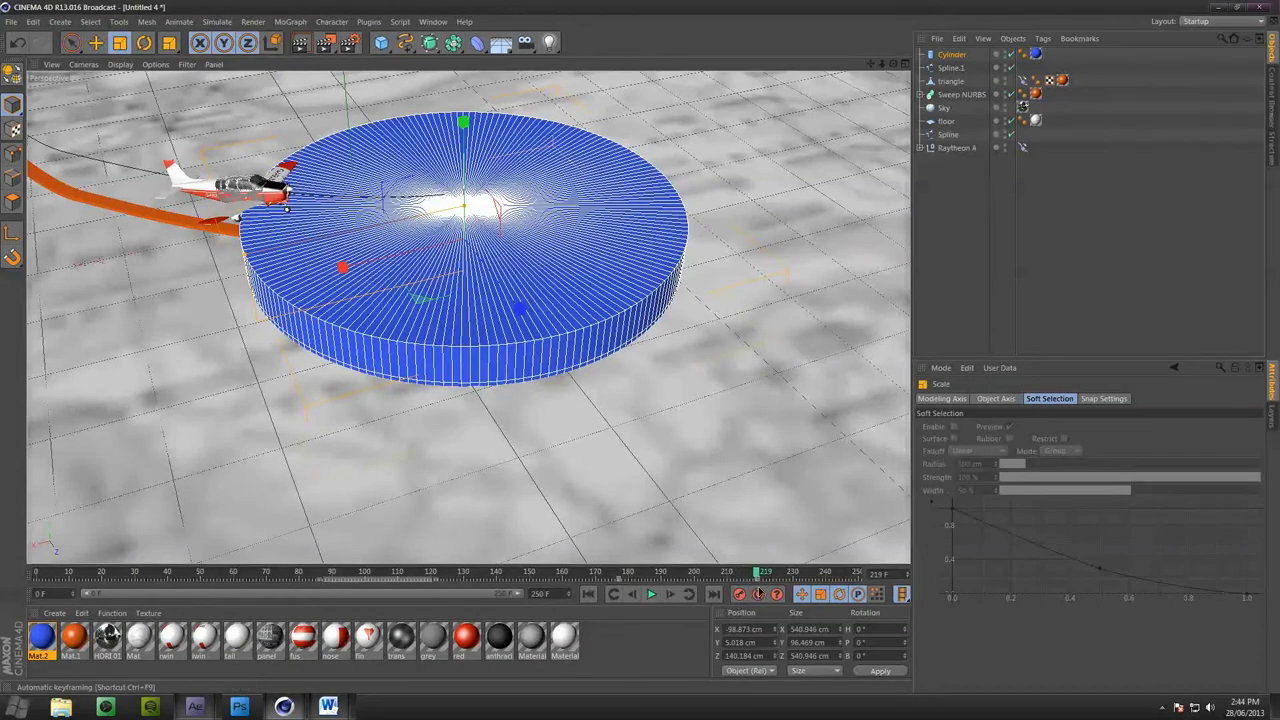
drag(737, 578, 620, 576)
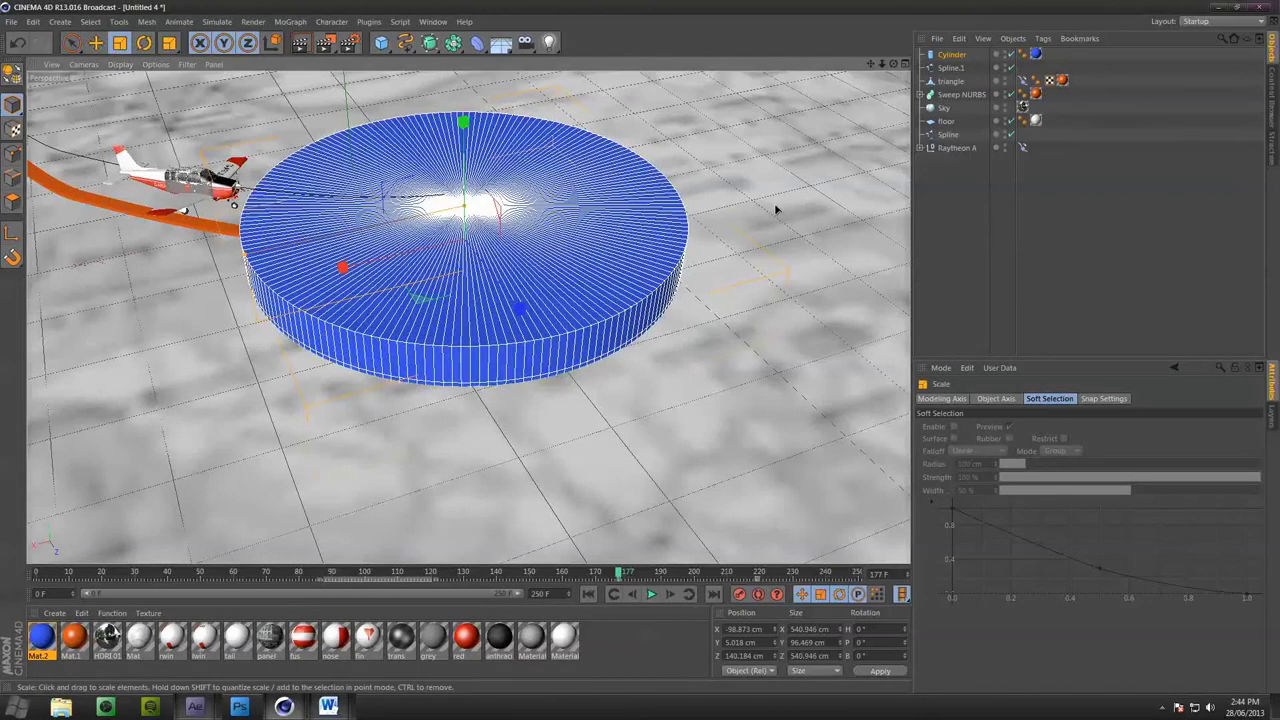
Scale the cylinder down to about 102 cm across at frame 177 and scrub ahead to check the animation
drag(774, 209, 490, 430)
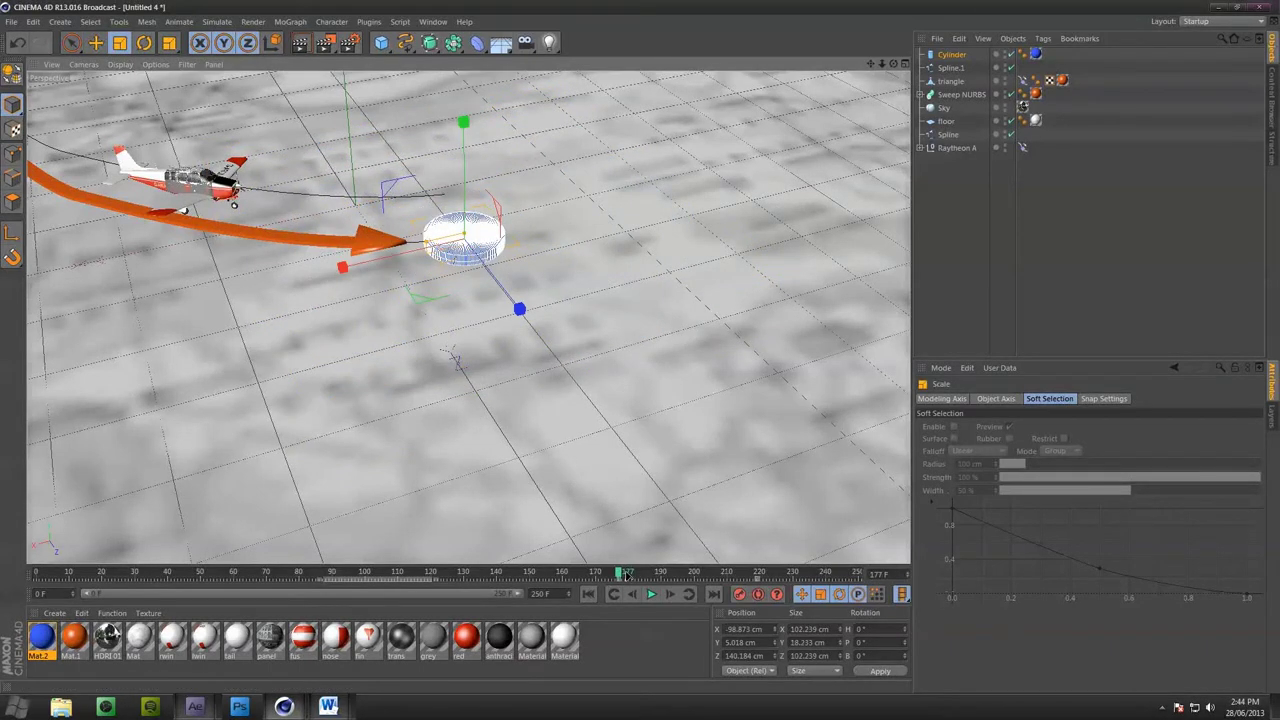
click(733, 571)
drag(735, 562, 684, 569)
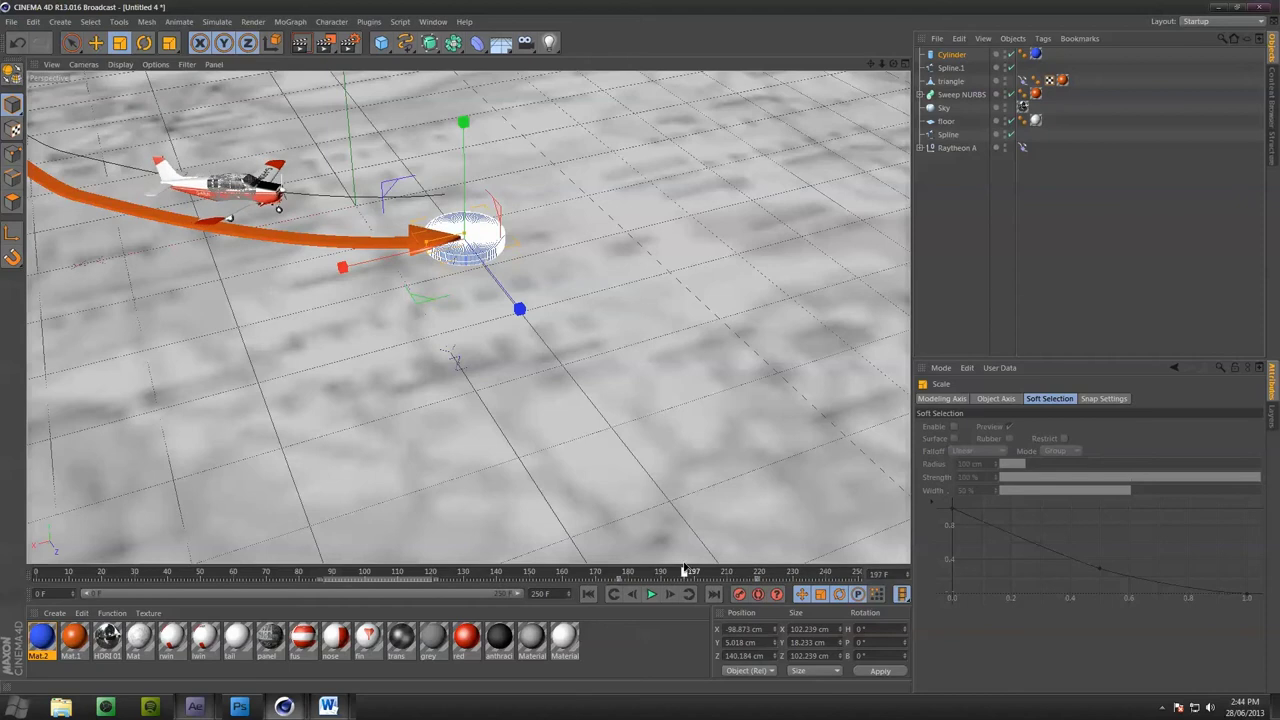
Convert the cylinder into an editable polygon object and return to frame 177
click(942, 55)
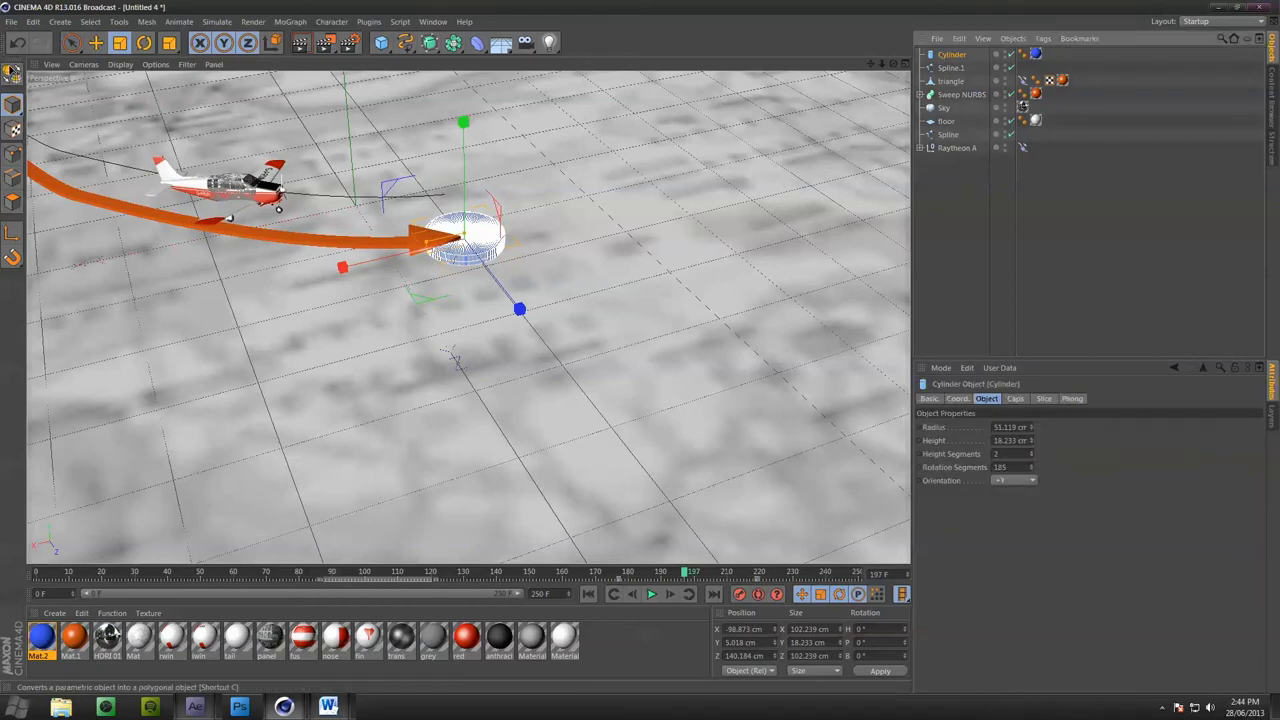
click(12, 73)
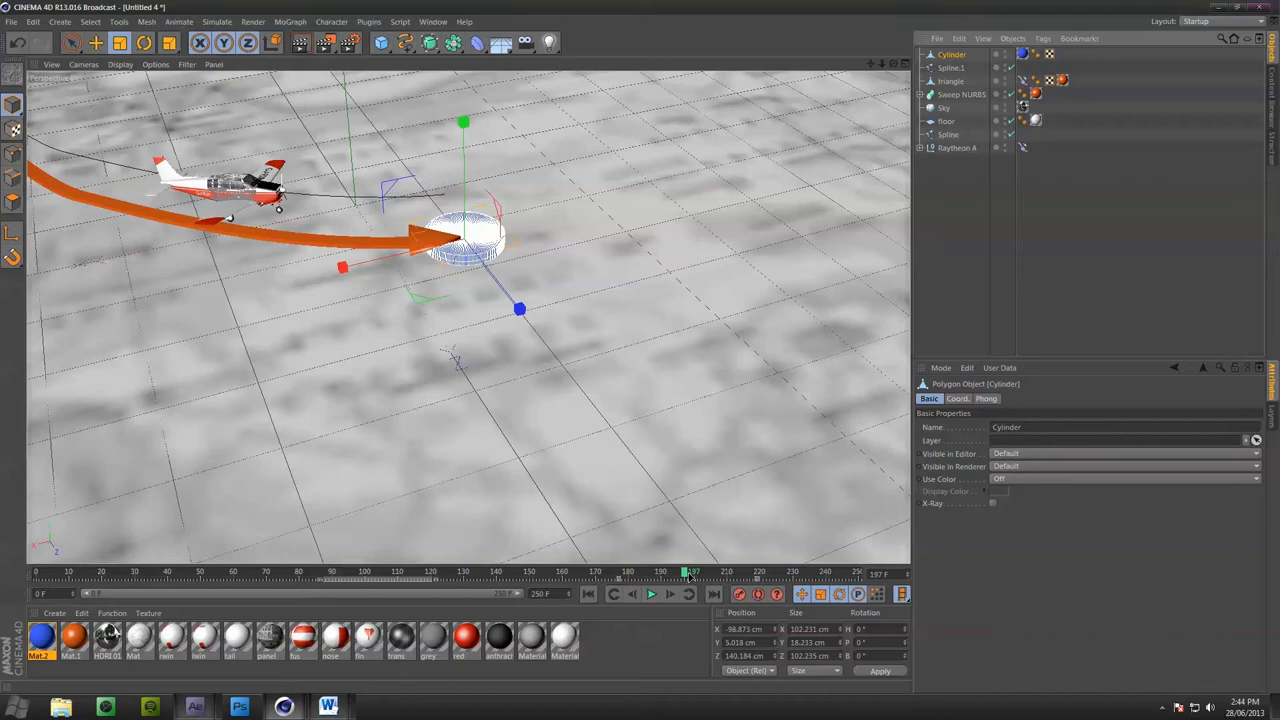
drag(690, 578, 620, 578)
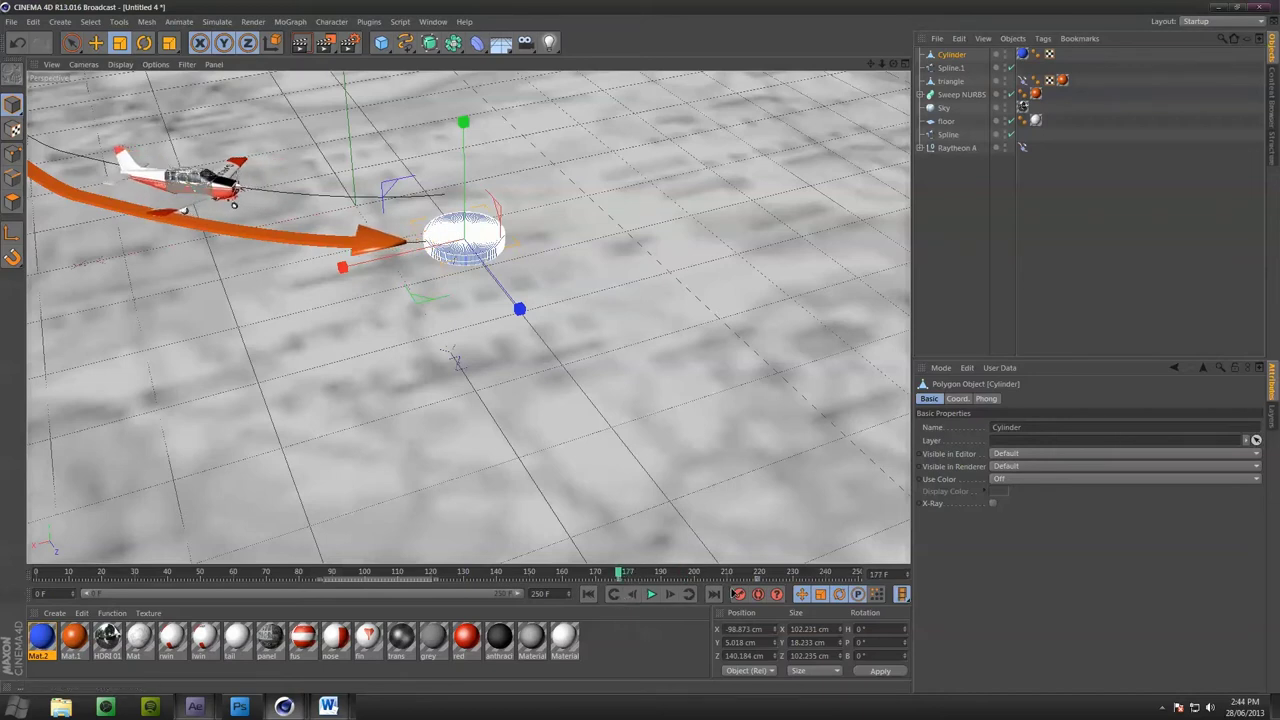
Scale the cylinder up to about 463 cm across at frame 219, record a keyframe, and scrub back to frame 188
click(731, 574)
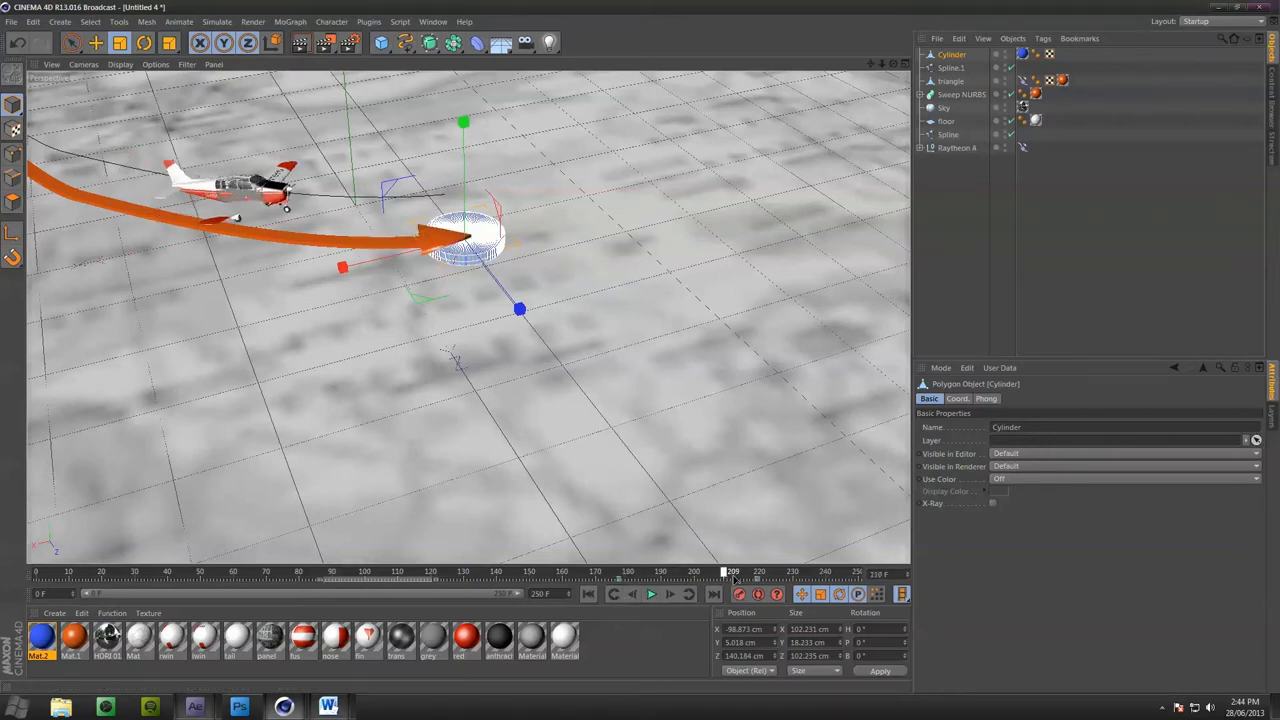
drag(734, 580, 757, 580)
drag(562, 243, 985, 62)
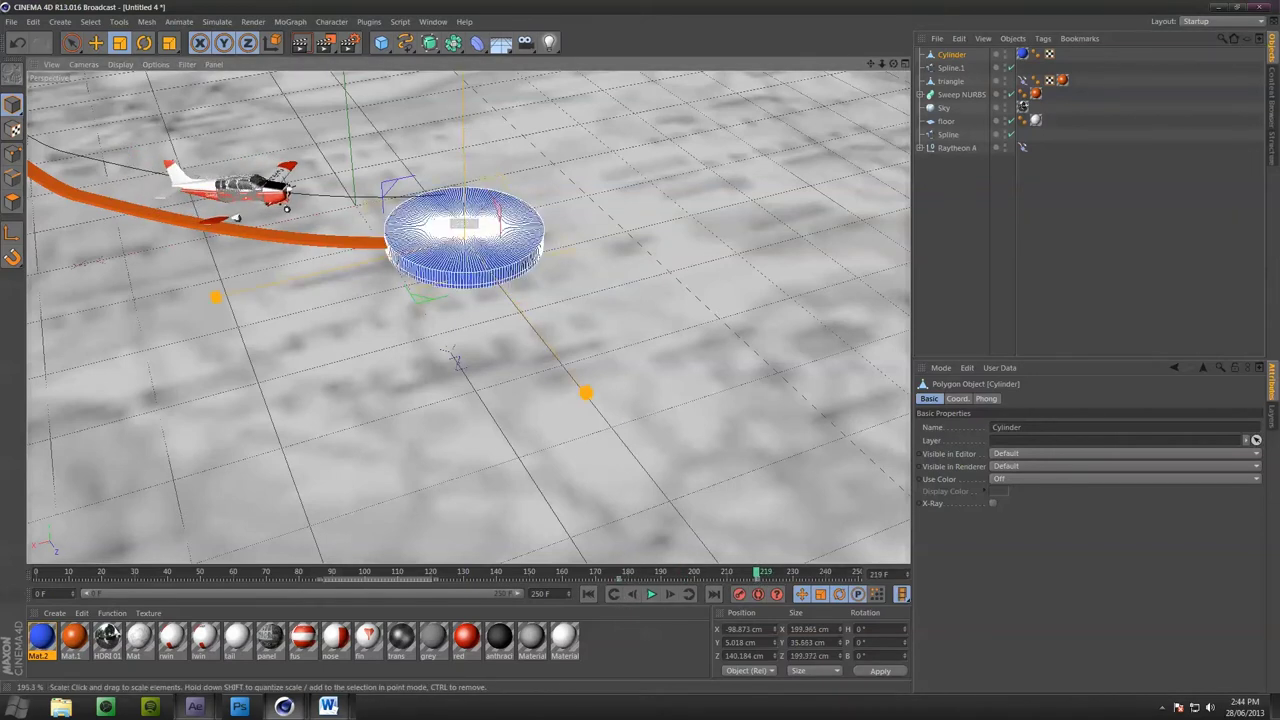
drag(453, 358, 640, 380)
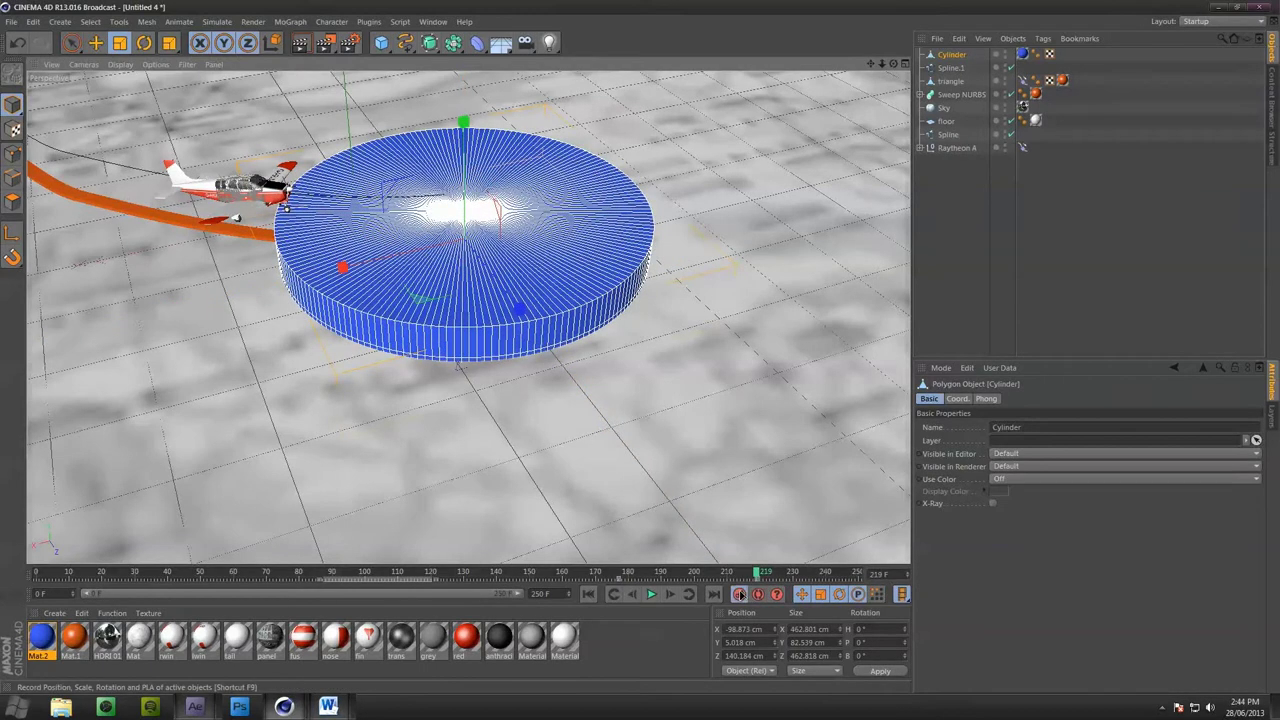
click(739, 594)
drag(757, 572, 654, 572)
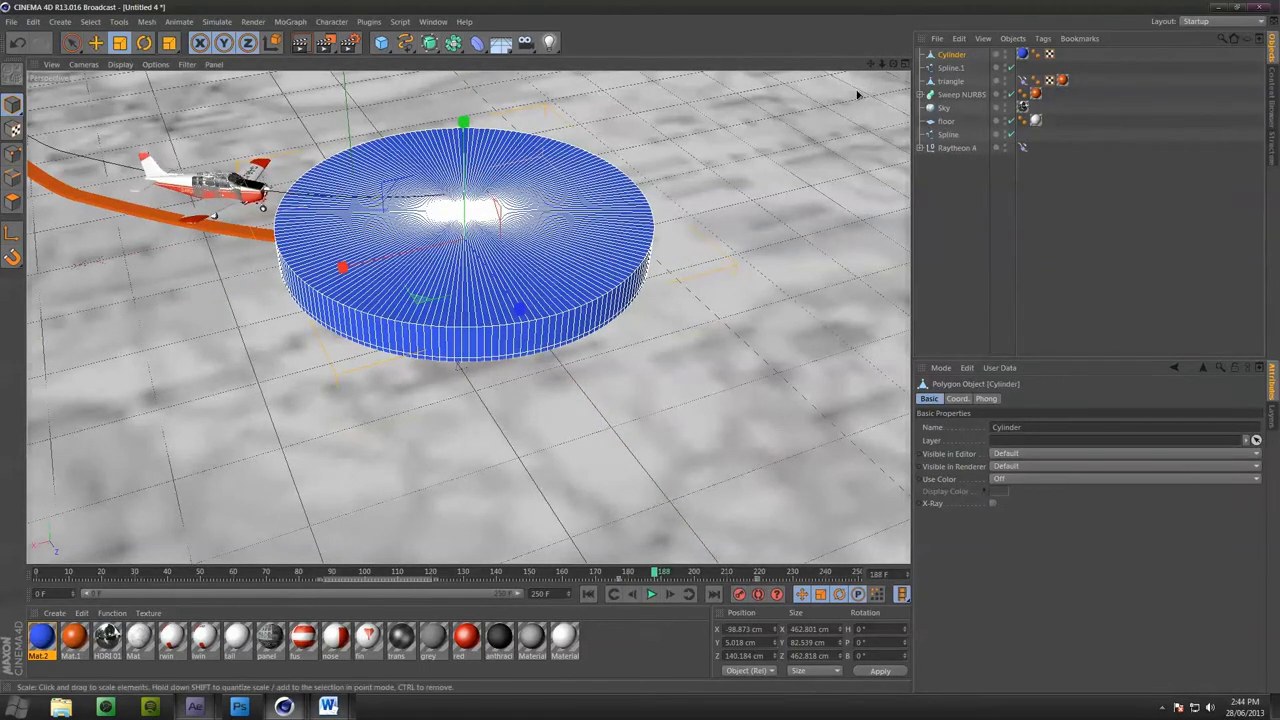
Undo a deletion of the cylinder and scale it down to about 135 cm across at frame 188
key(Delete)
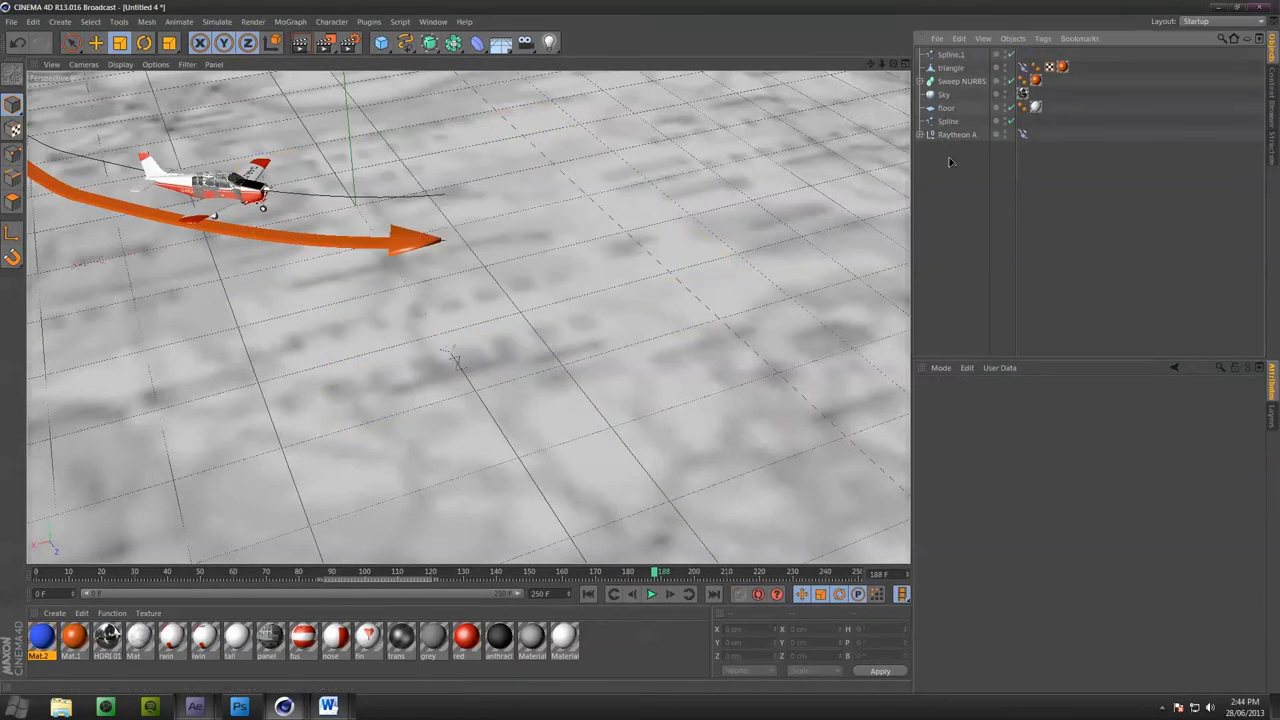
key(ctrl+z)
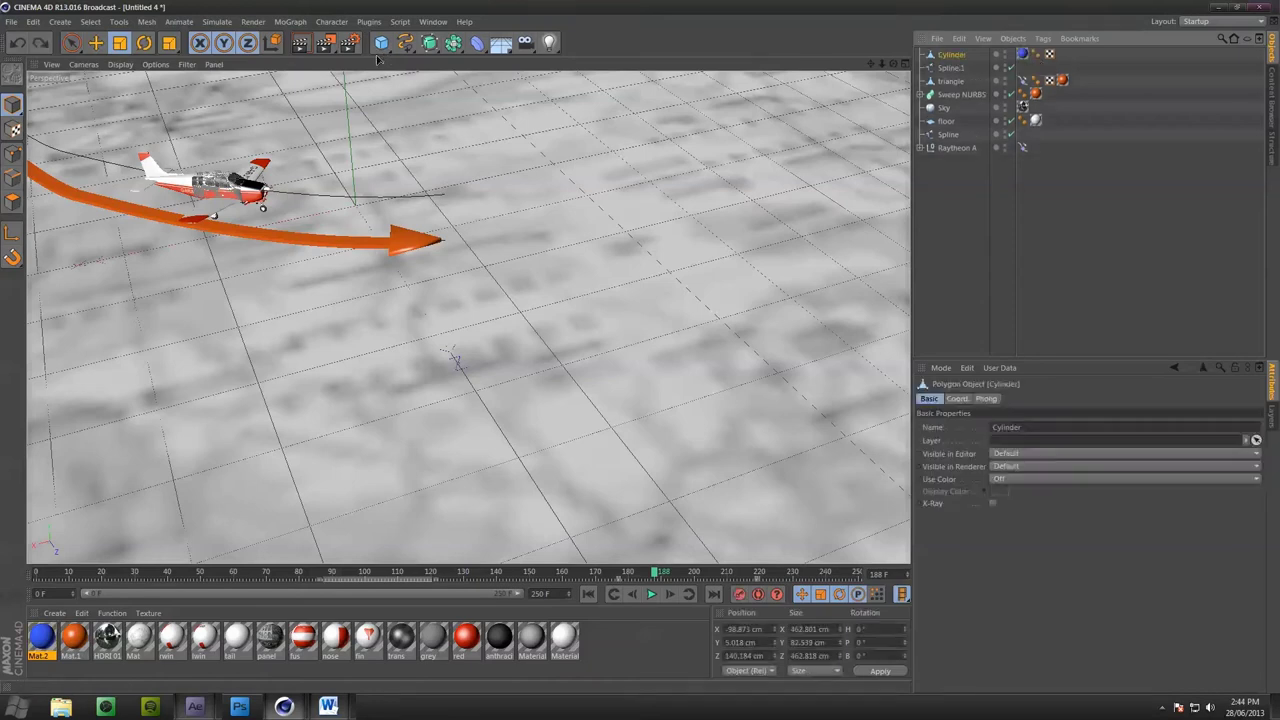
drag(691, 289, 410, 450)
Remove the cylinder's keyframes at frames 177 and 219 and its UVW tag, and undo a stray scale along X
click(756, 579)
key(Delete)
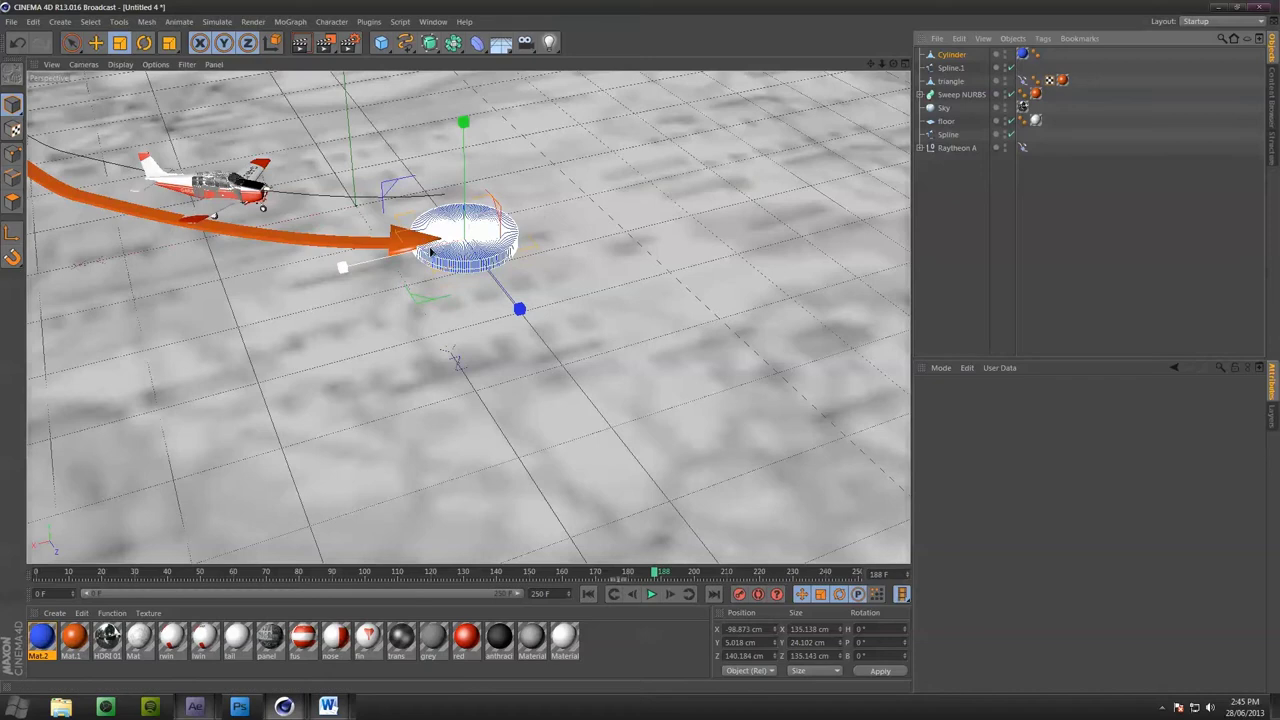
mouse_move(430, 250)
mouse_down()
mouse_move(395, 262)
mouse_move(415, 264)
mouse_up()
key(ctrl+z)
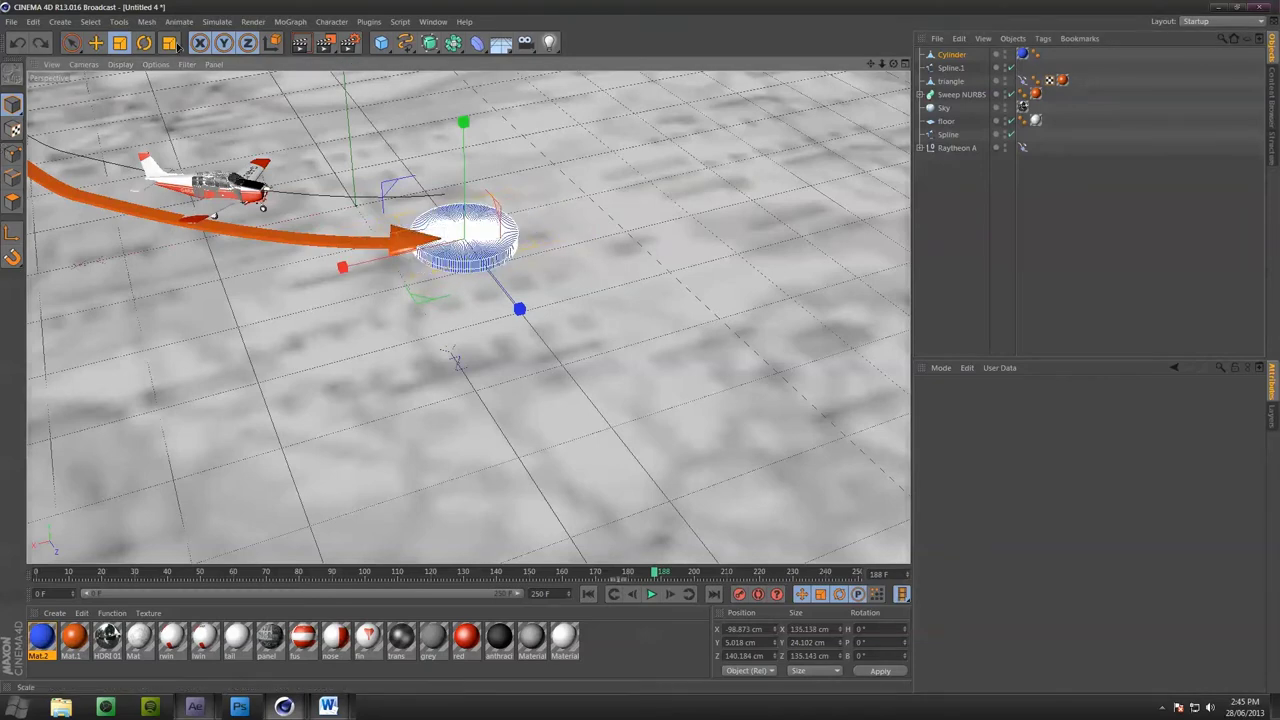
Enlarge the cylinder to about 169 cm across at frame 188 with automatic keyframing, and record a keyframe
click(126, 47)
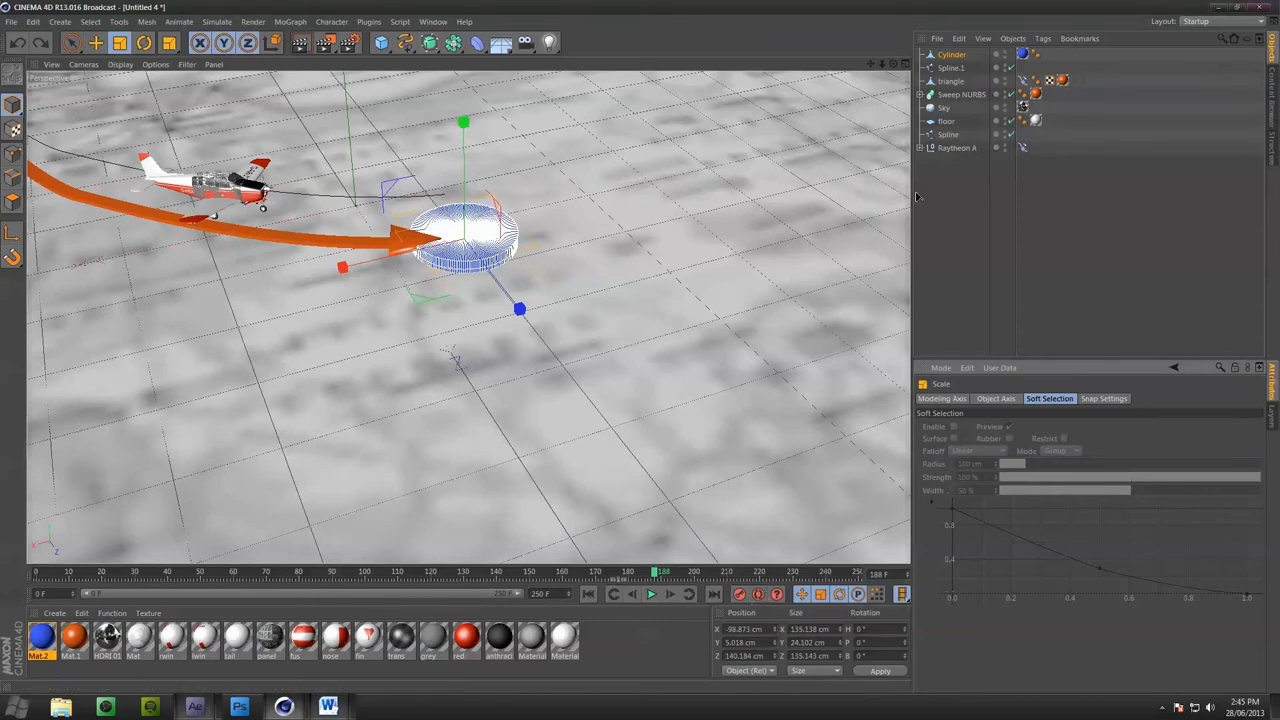
drag(586, 320, 682, 312)
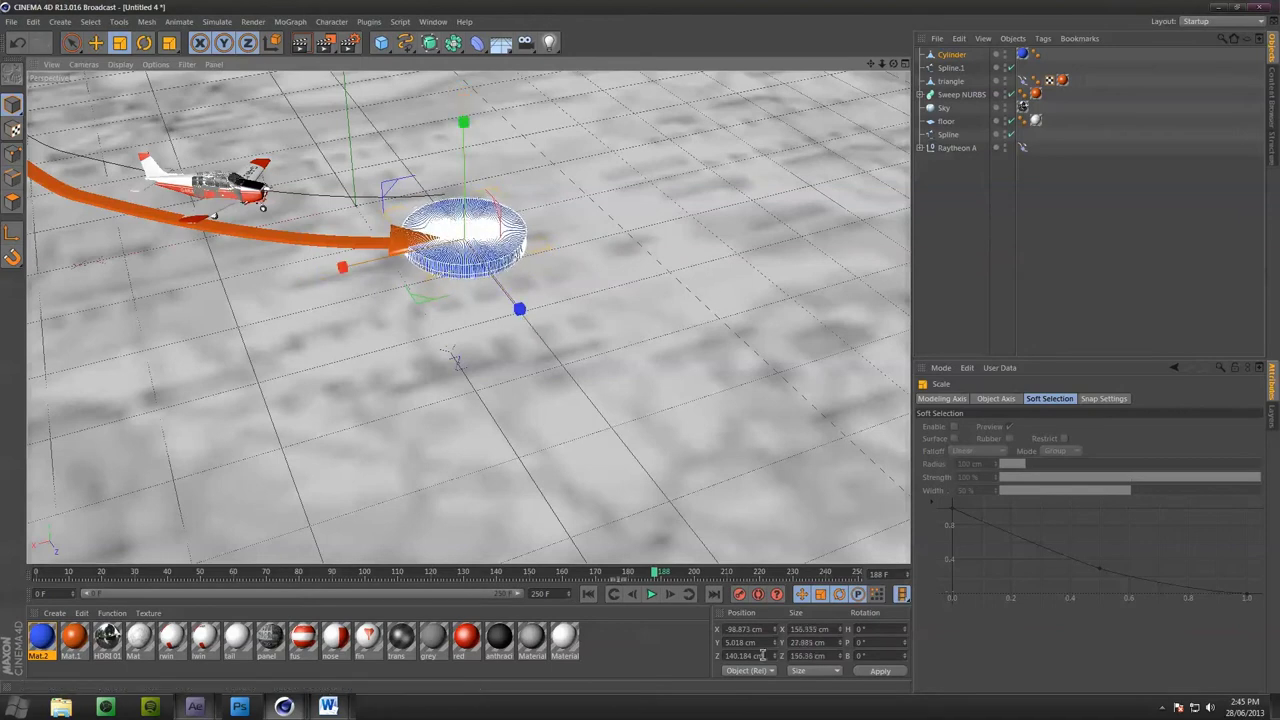
click(759, 595)
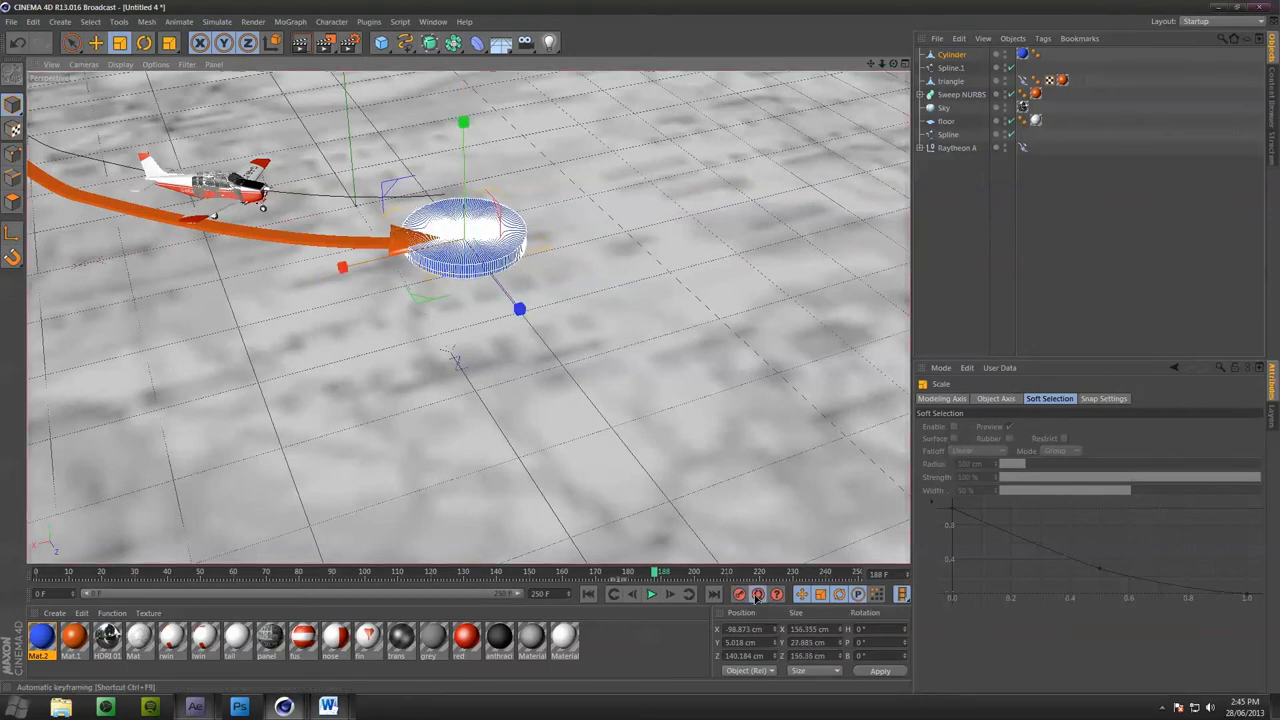
drag(581, 281, 602, 278)
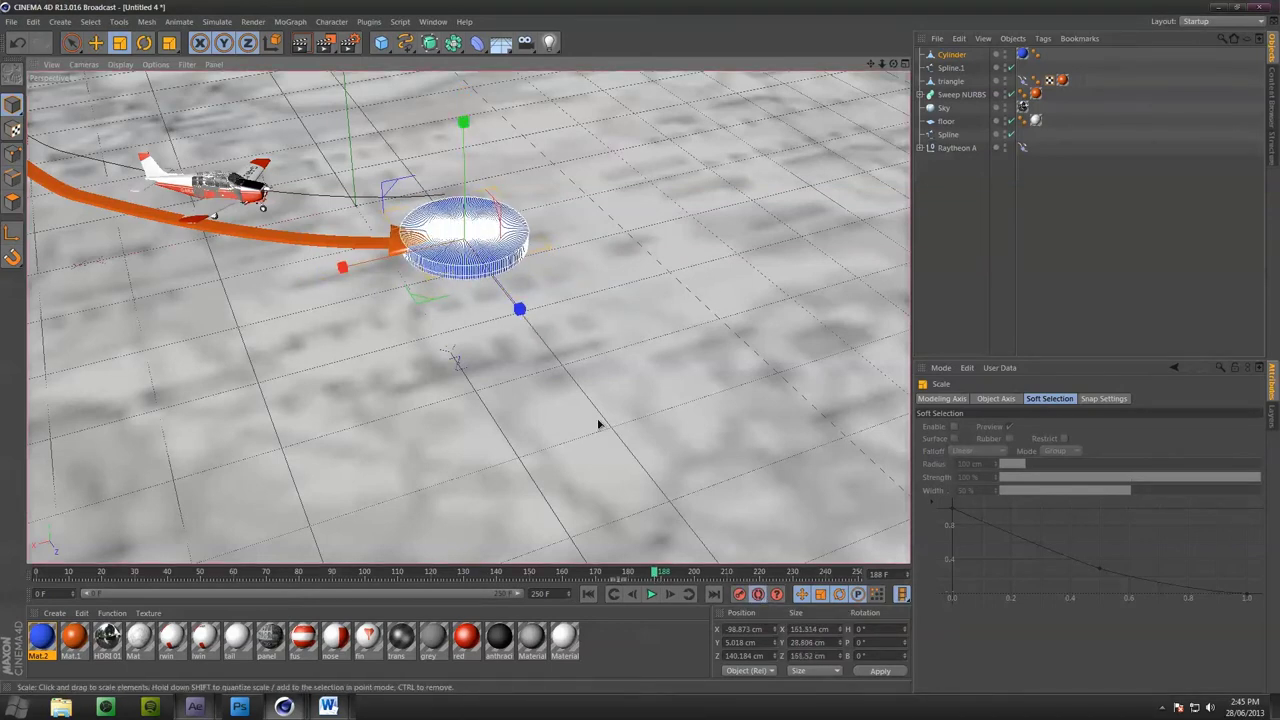
drag(580, 349, 608, 330)
click(740, 595)
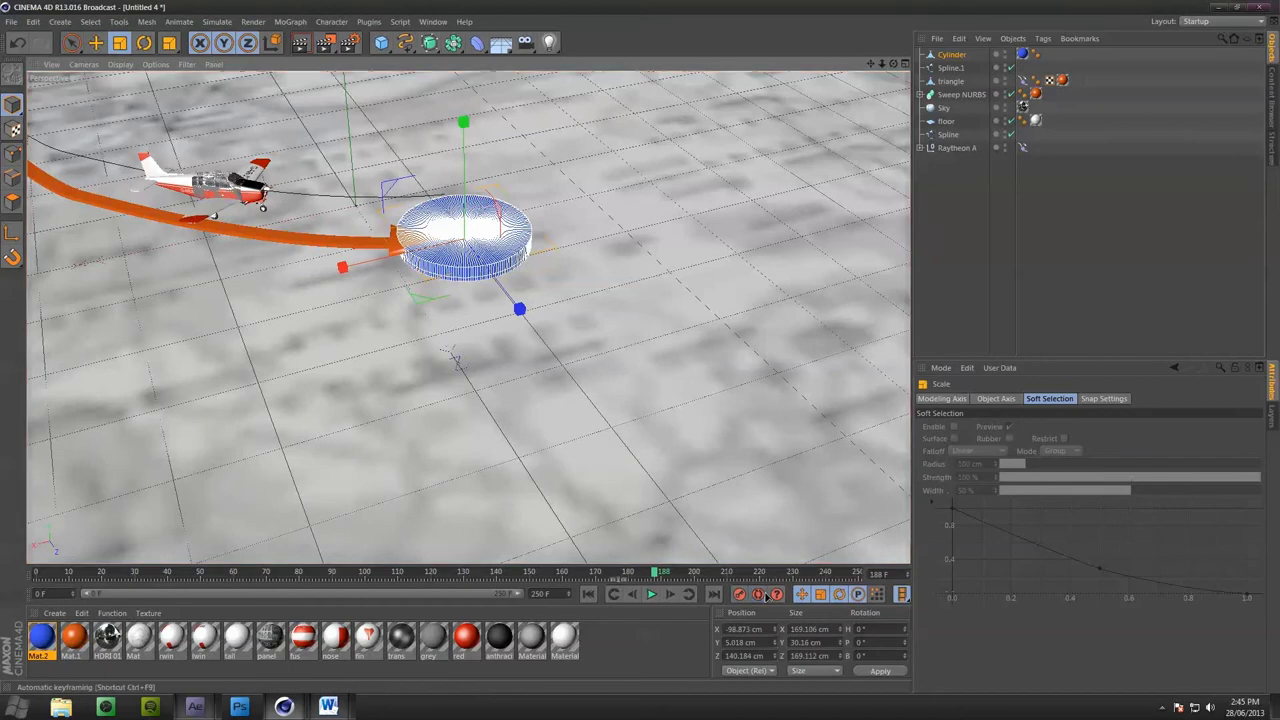
Lock the X, Y and Z axes and try scaling the cylinder along its height
click(200, 43)
click(224, 43)
click(247, 43)
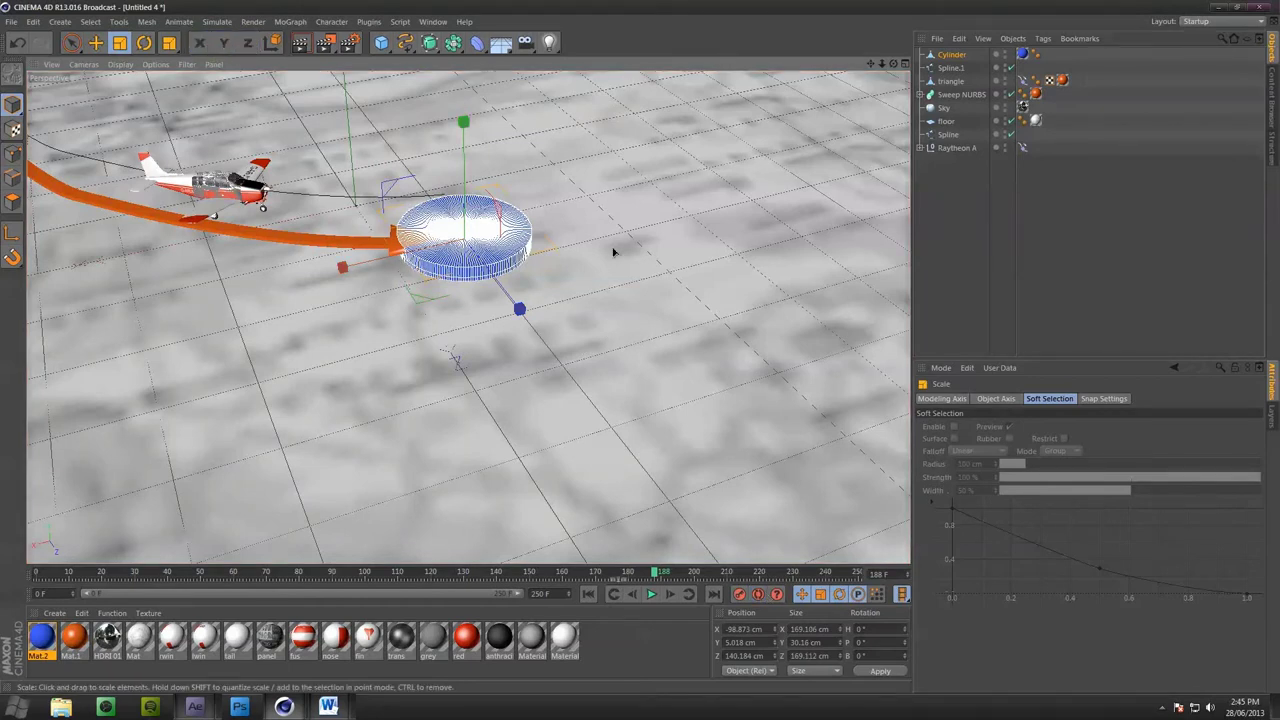
mouse_move(464, 126)
mouse_down()
mouse_move(465, 100)
mouse_move(462, 193)
mouse_move(464, 150)
mouse_up()
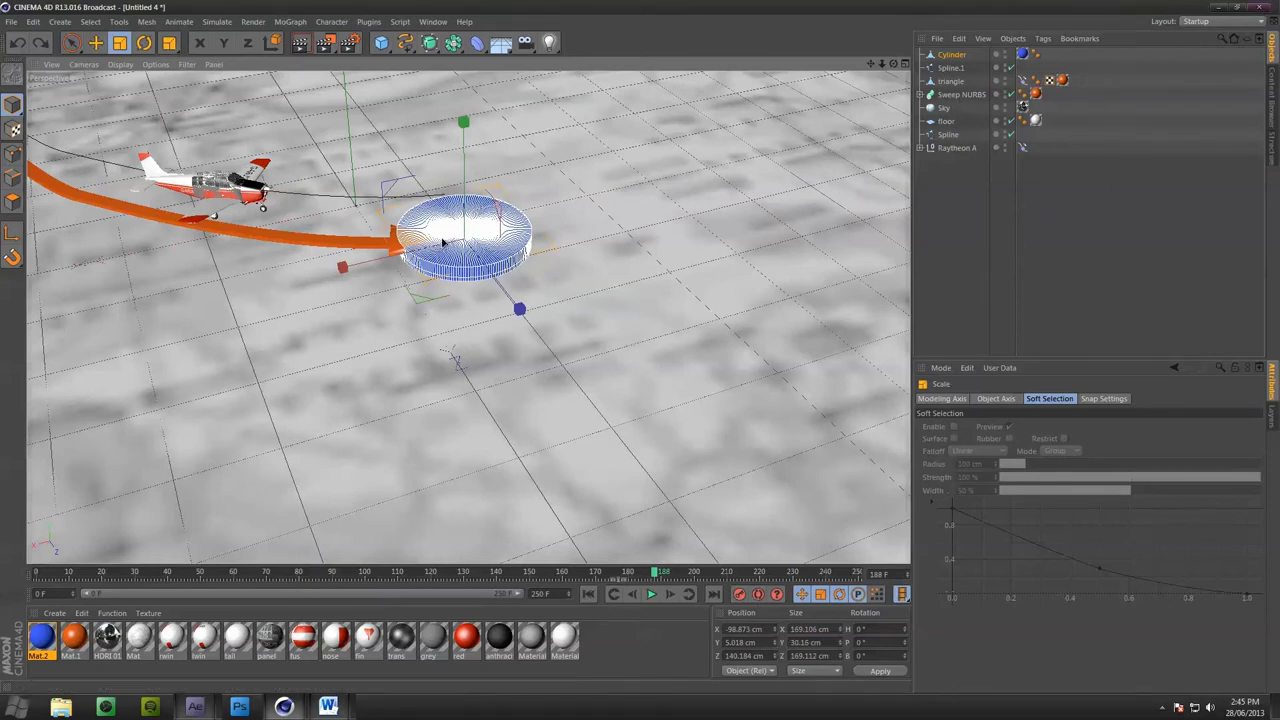
Unlock the X, Y and Z axes and undo the cylinder's recent enlargement and the removal of its UVW tag and keyframes
click(201, 44)
click(224, 44)
click(248, 44)
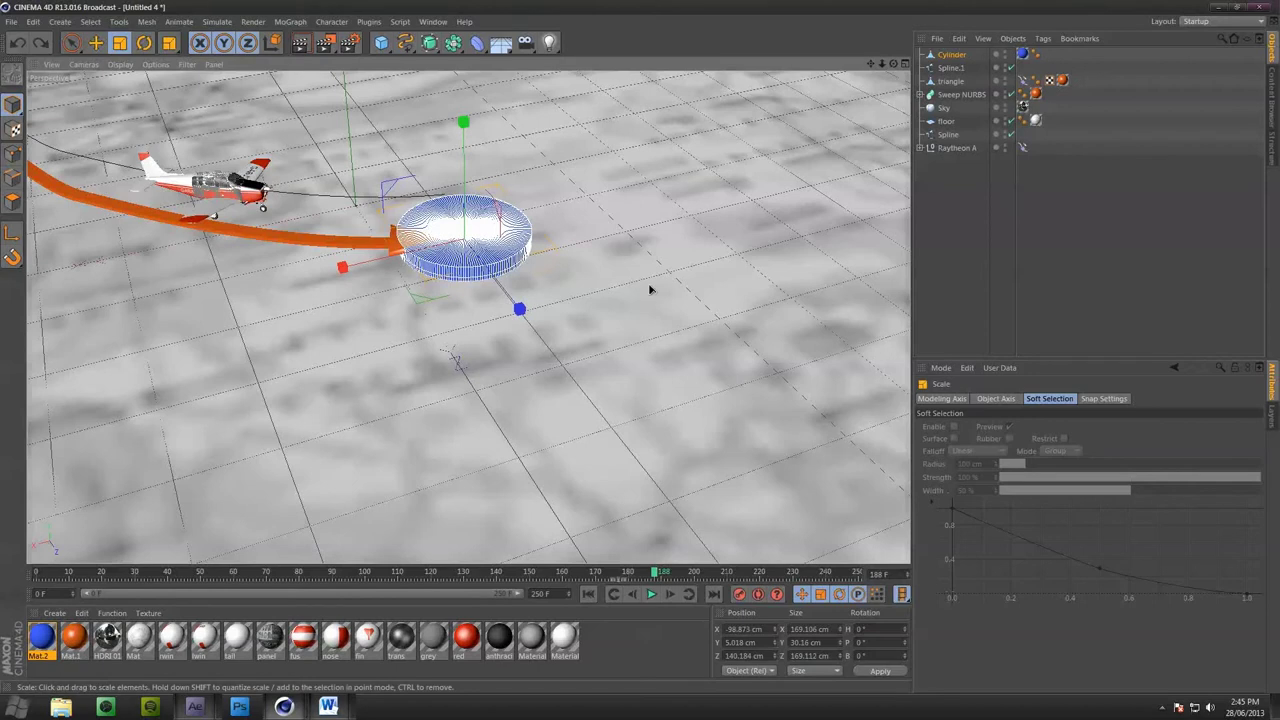
drag(900, 157, 900, 157)
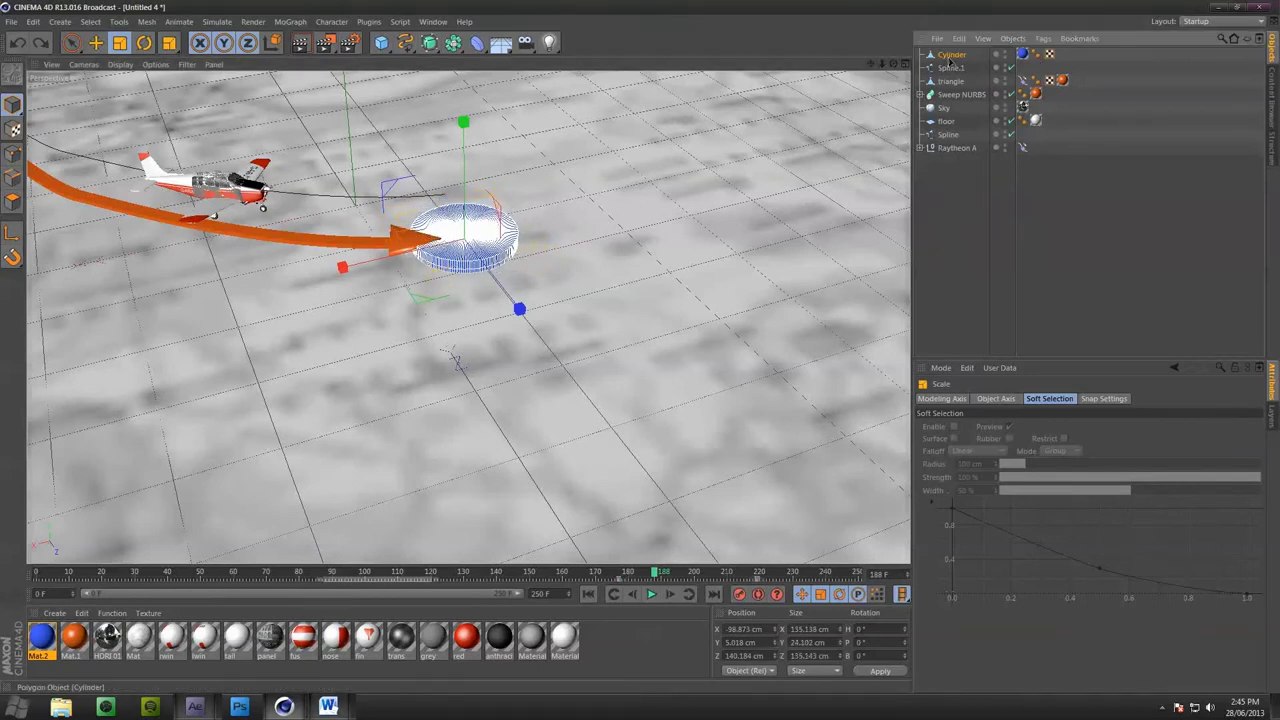
Undo the cylinder's remaining scaling and its conversion to an editable polygon object, then reselect it to access its parametric radius
key(ctrl+z)
key(ctrl+z)
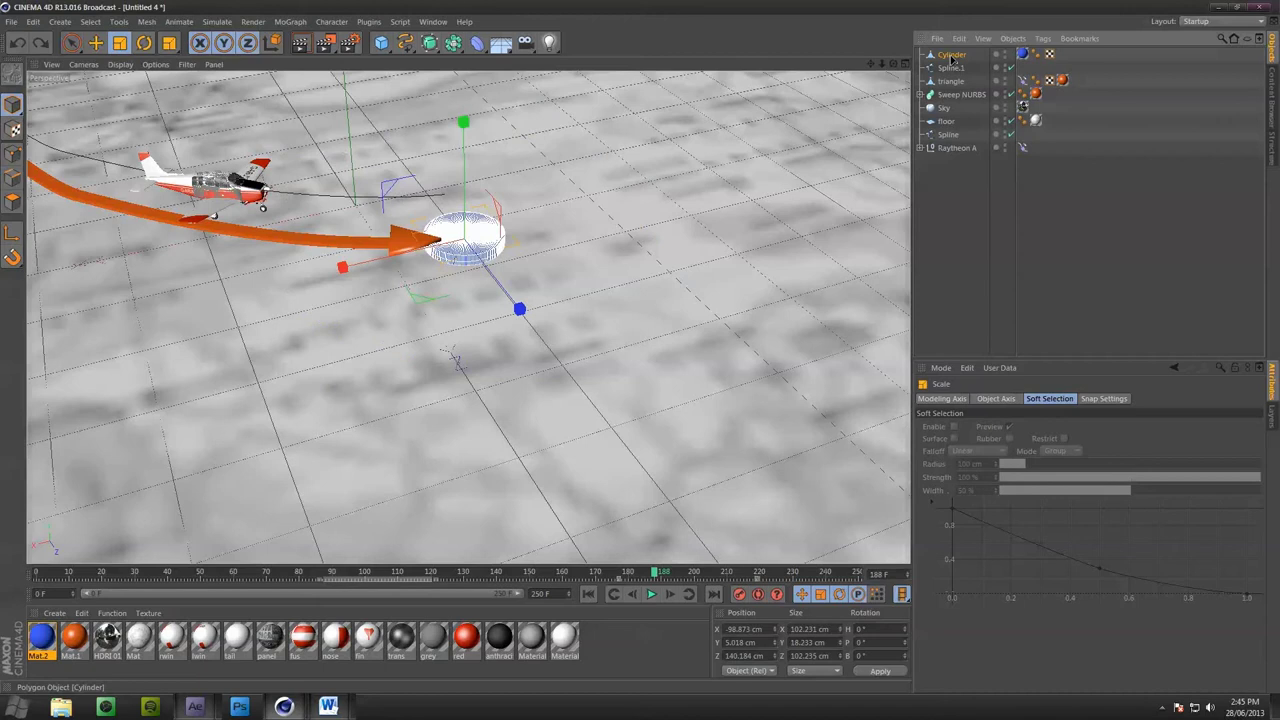
click(951, 56)
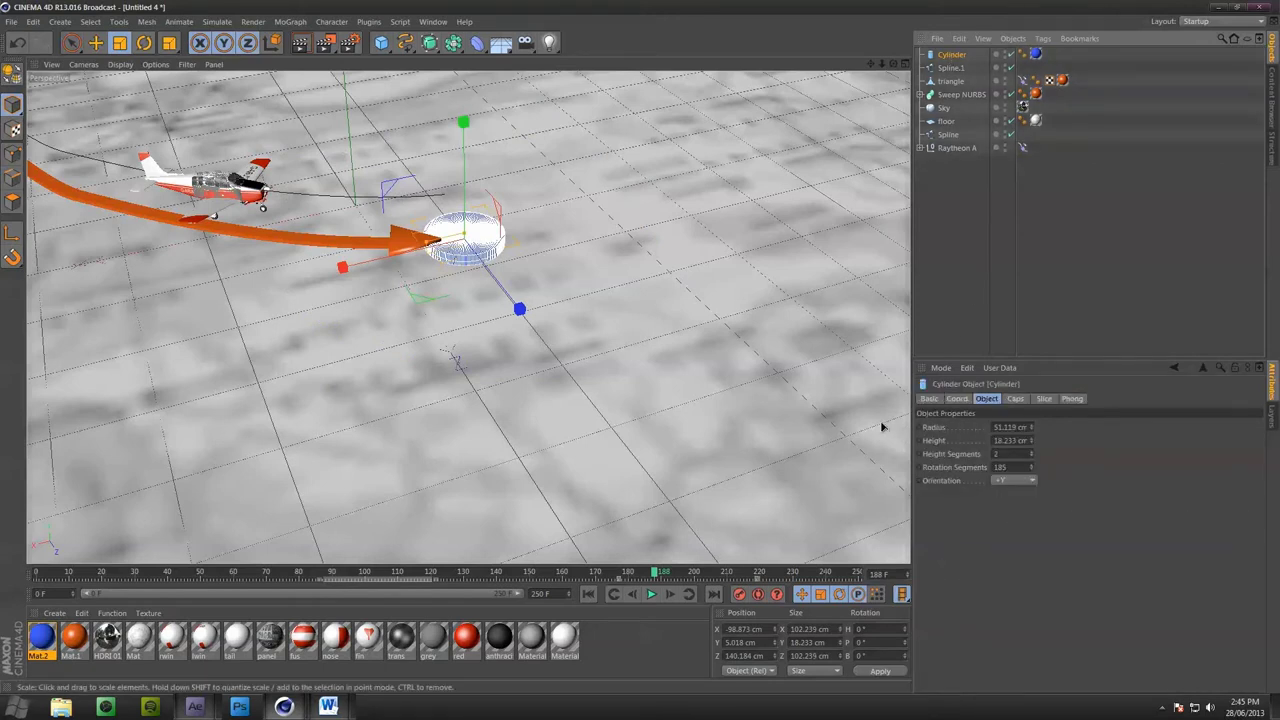
click(921, 431)
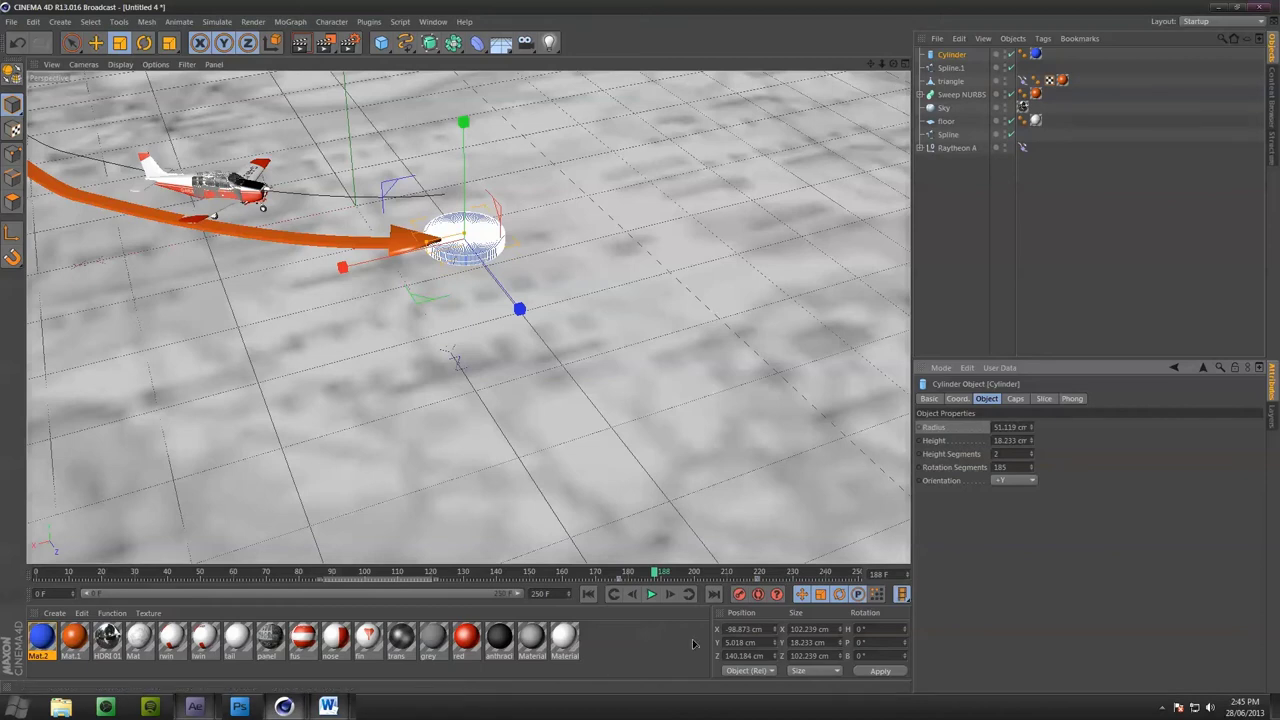
Remove the cylinder's keyframes at frames 177 and 219, and keyframe its 51.119 cm radius at frame 176
click(758, 580)
click(619, 580)
drag(655, 578, 617, 588)
click(955, 56)
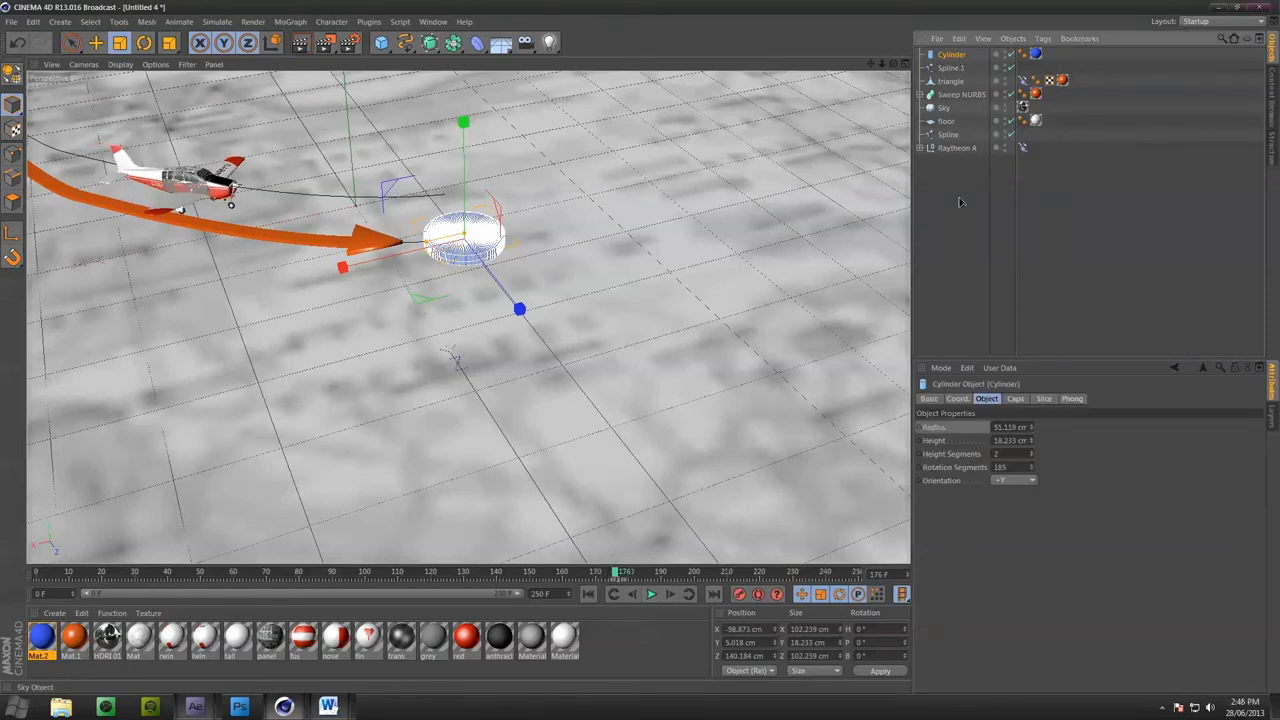
ctrl+click(919, 427)
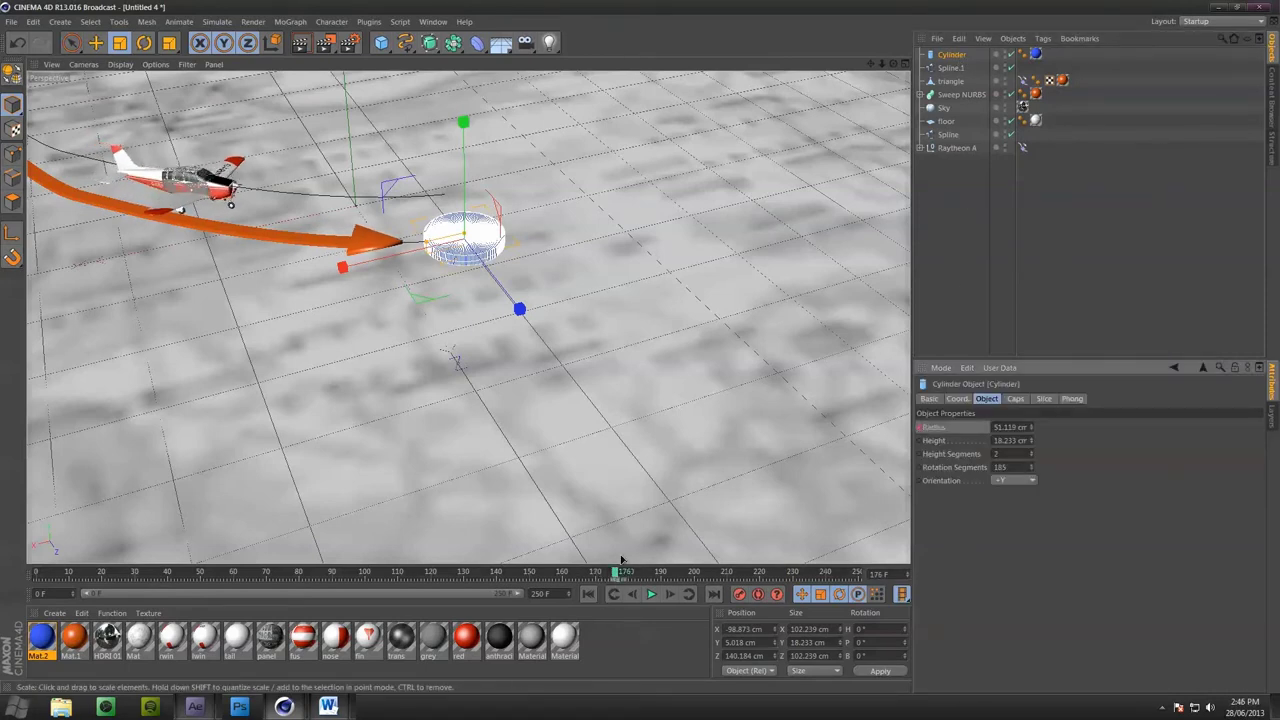
Keyframe the cylinder at radius 307.119 cm and height 44.233 cm on frame 220, and at height 18.233 cm on frame 176
drag(618, 573, 723, 561)
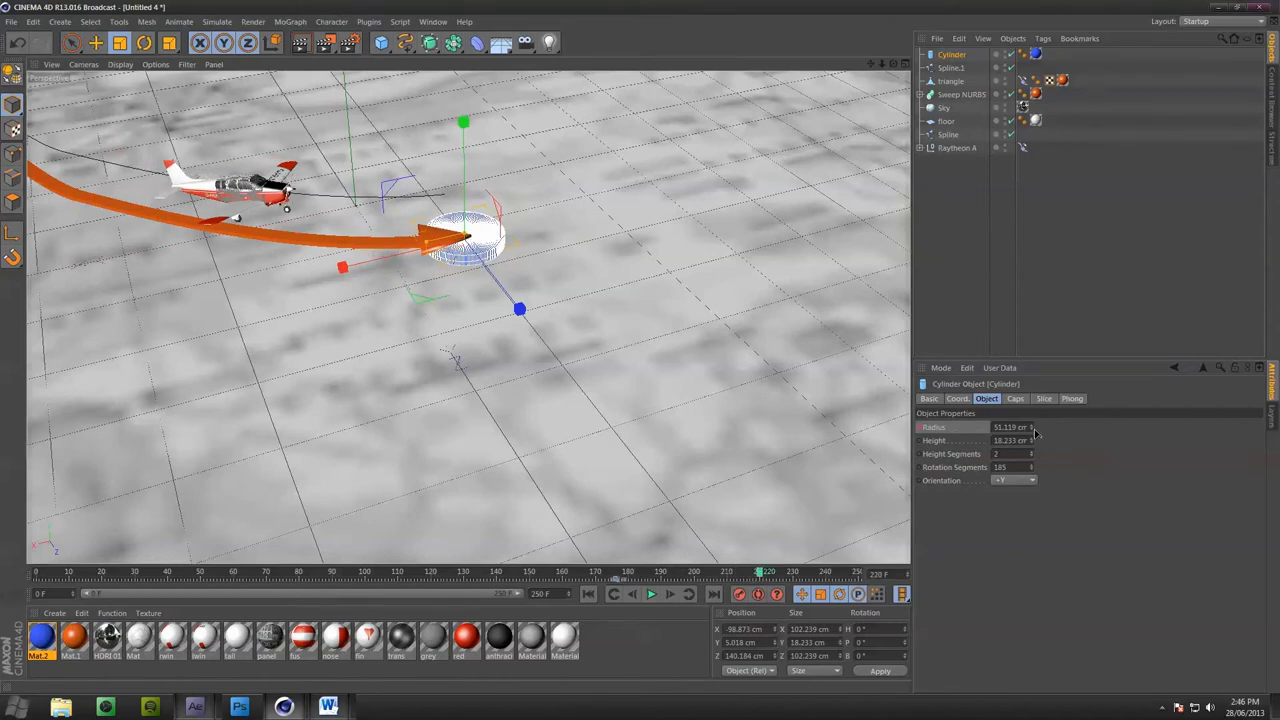
drag(1032, 427, 1068, 441)
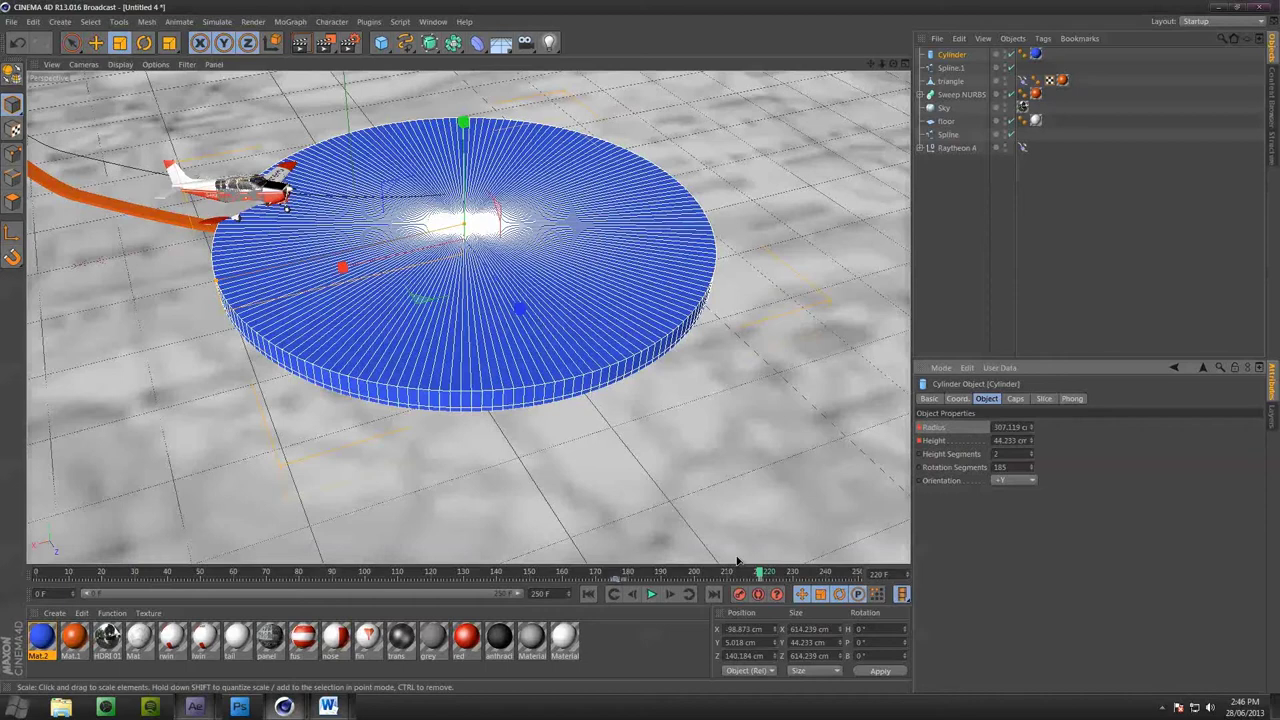
drag(760, 572, 622, 572)
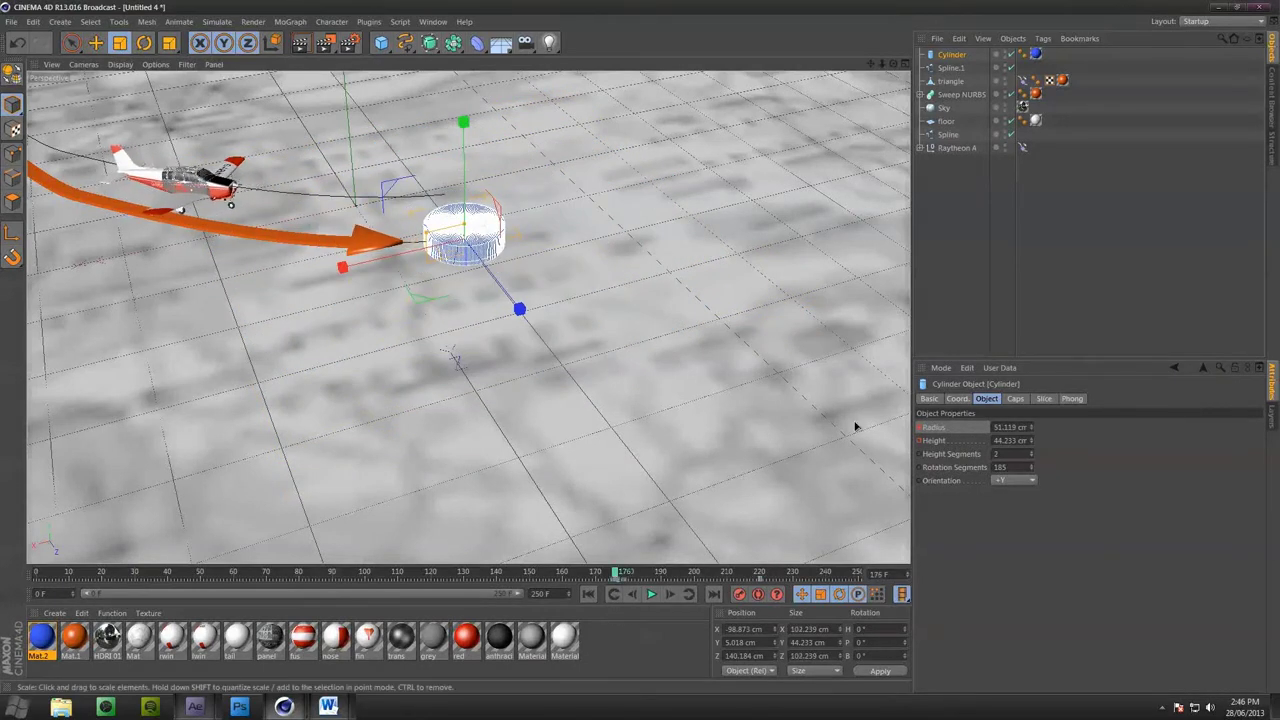
click(1032, 443)
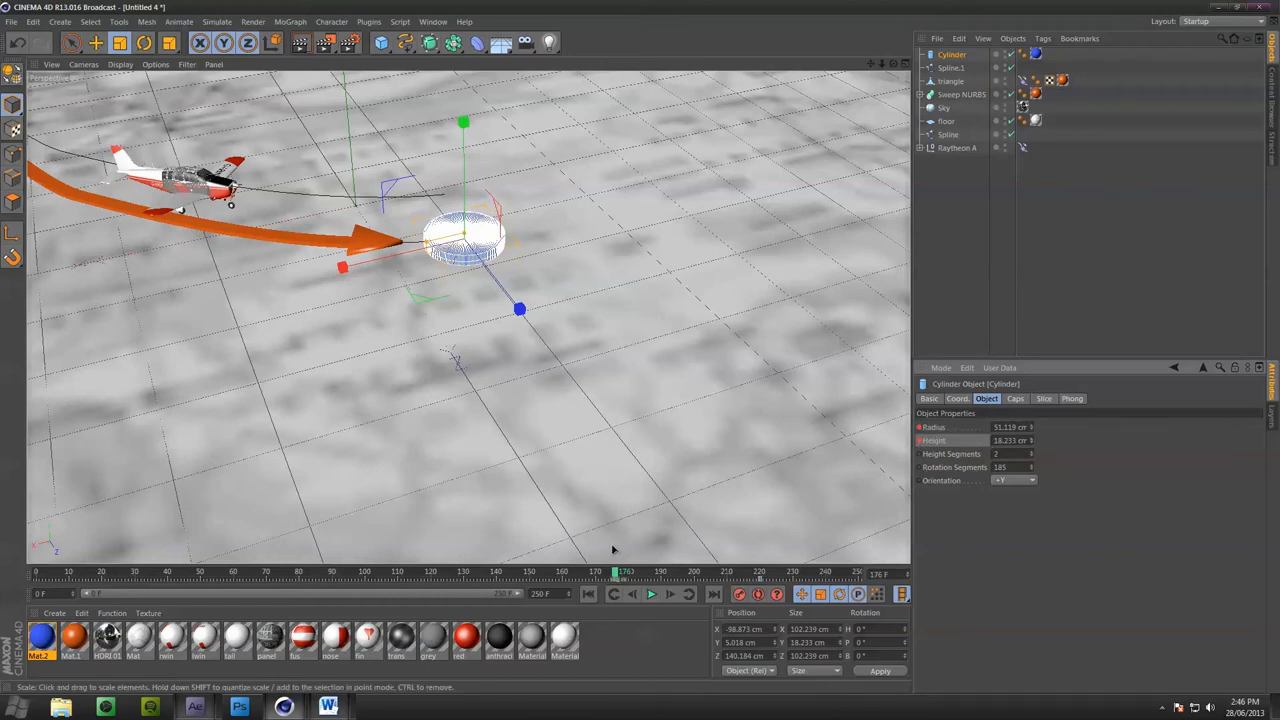
Add a camera at frame 0 overlooking the aircraft, look through it and enable automatic keyframing
drag(622, 574, 155, 482)
alt+middle_drag(356, 421, 800, 535)
alt+middle_drag(316, 254, 606, 422)
alt+drag(340, 262, 500, 270)
click(968, 222)
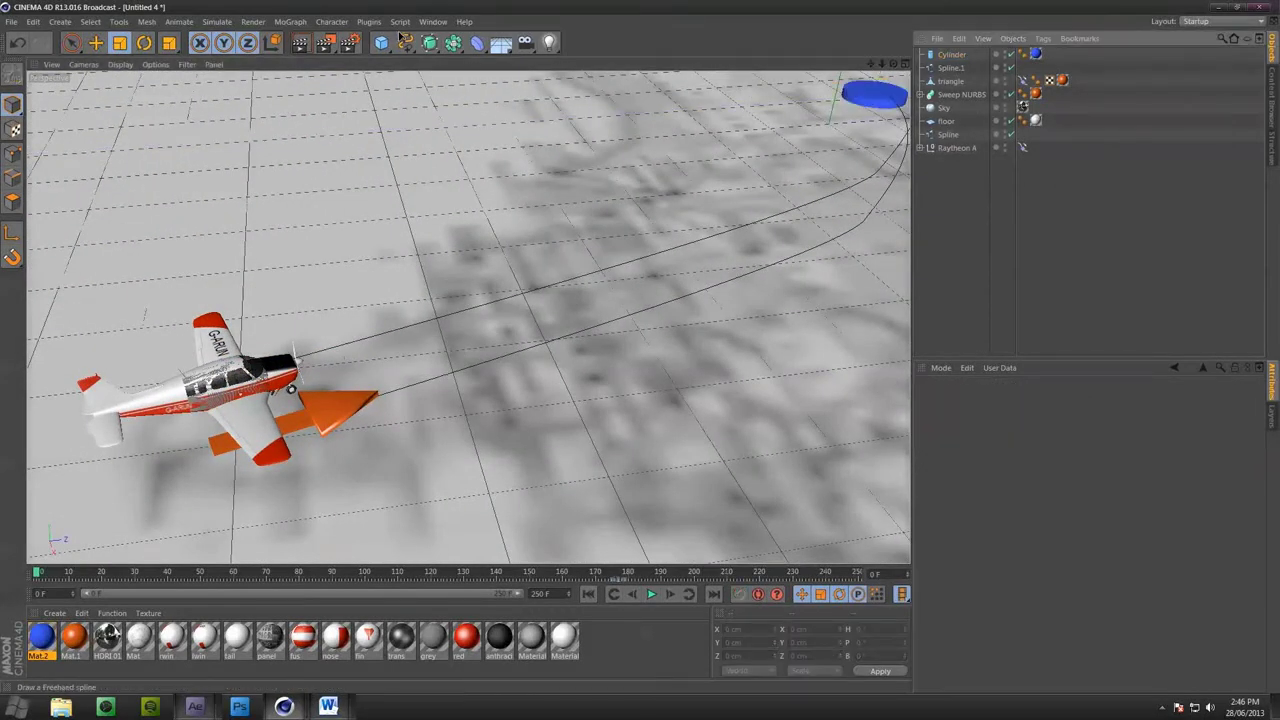
drag(525, 44, 585, 55)
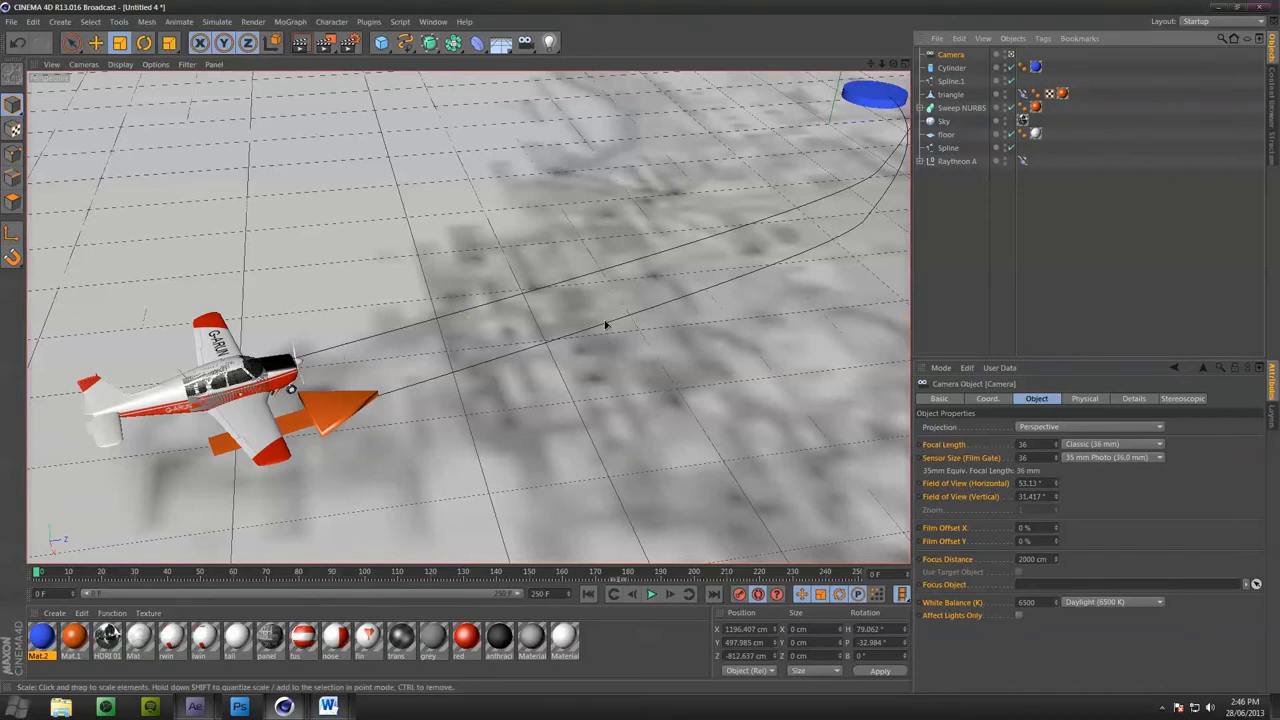
Move the camera close behind the aircraft at frame 0, to about X 749, Y 150, Z -1038 cm
alt+middle_drag(265, 411, 486, 395)
alt+right_drag(483, 446, 542, 353)
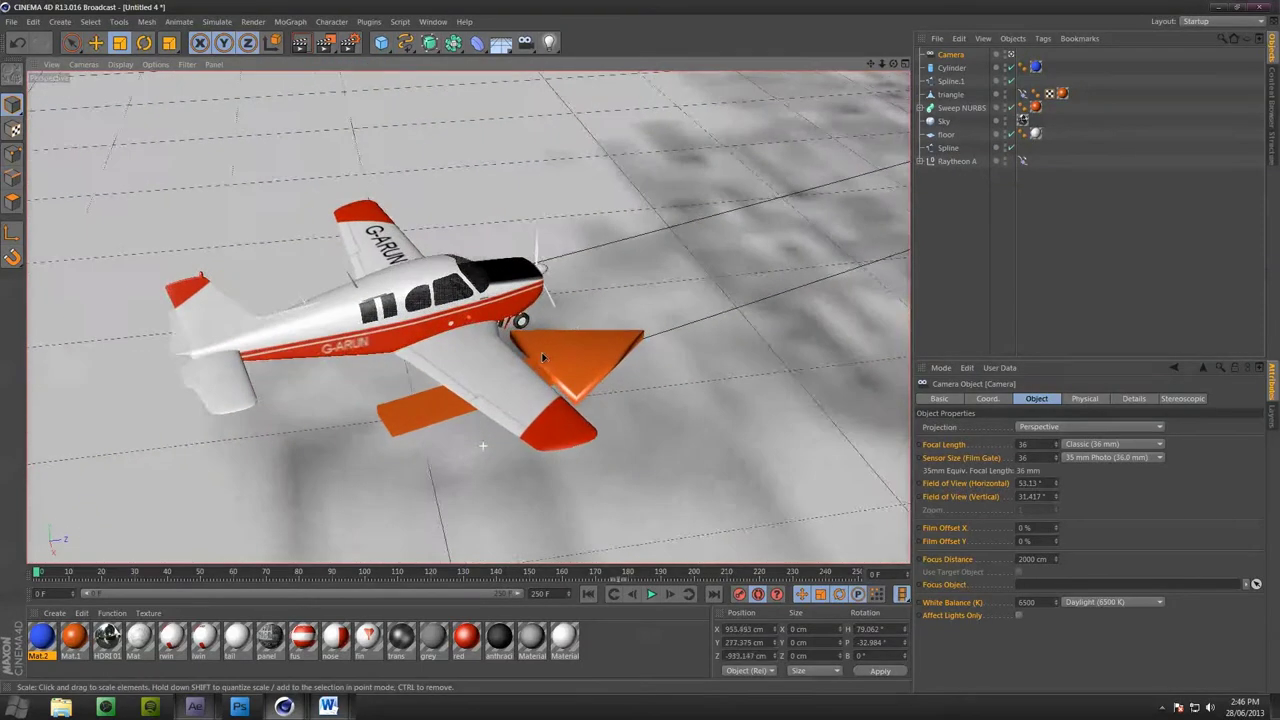
alt+drag(390, 417, 449, 400)
alt+right_drag(449, 400, 470, 315)
alt+drag(468, 318, 684, 430)
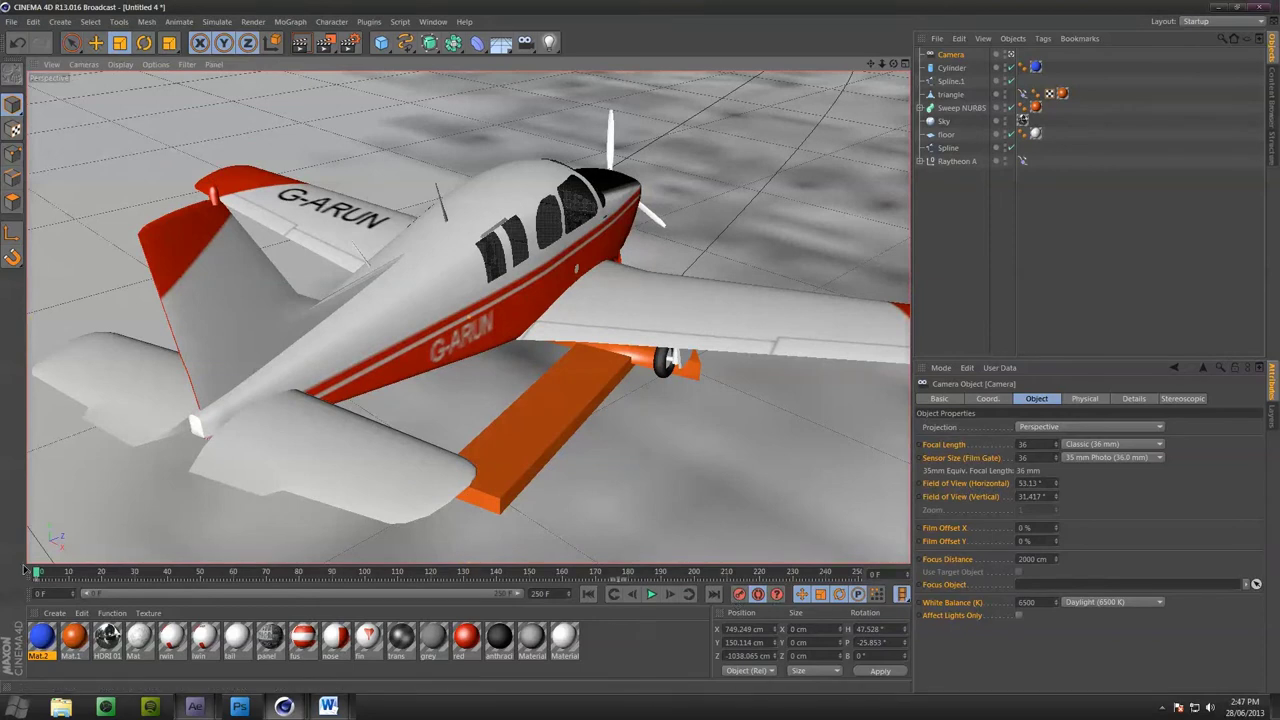
Reposition the camera at frame 91 to look down on the aircraft and orange arrow from high at the side
drag(36, 574, 283, 573)
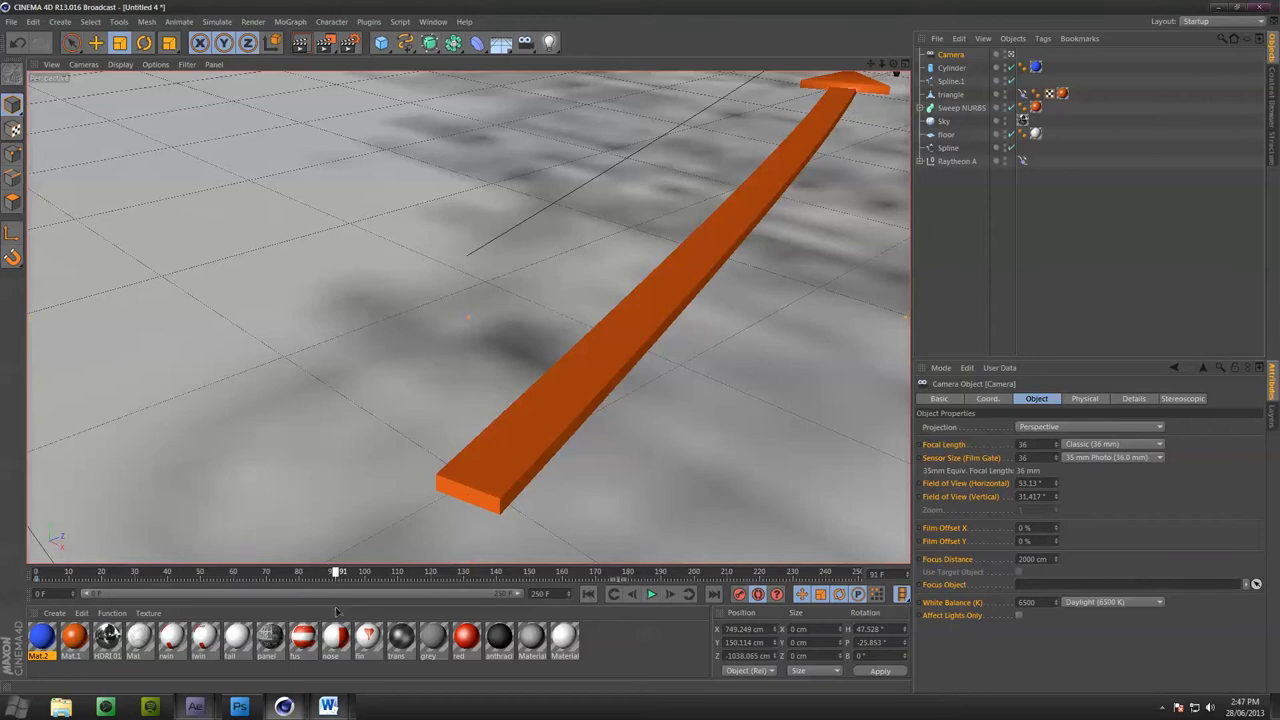
alt+middle_drag(685, 369, 501, 471)
alt+right_drag(618, 325, 697, 178)
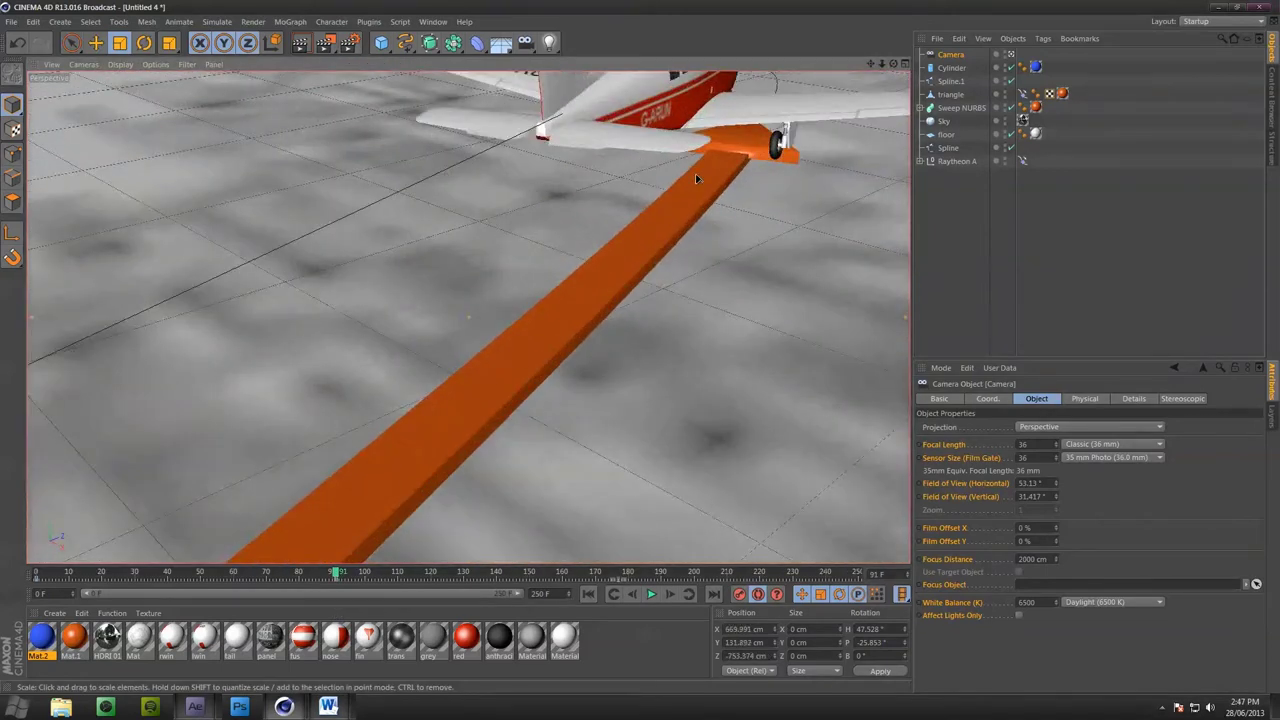
alt+drag(695, 178, 700, 165)
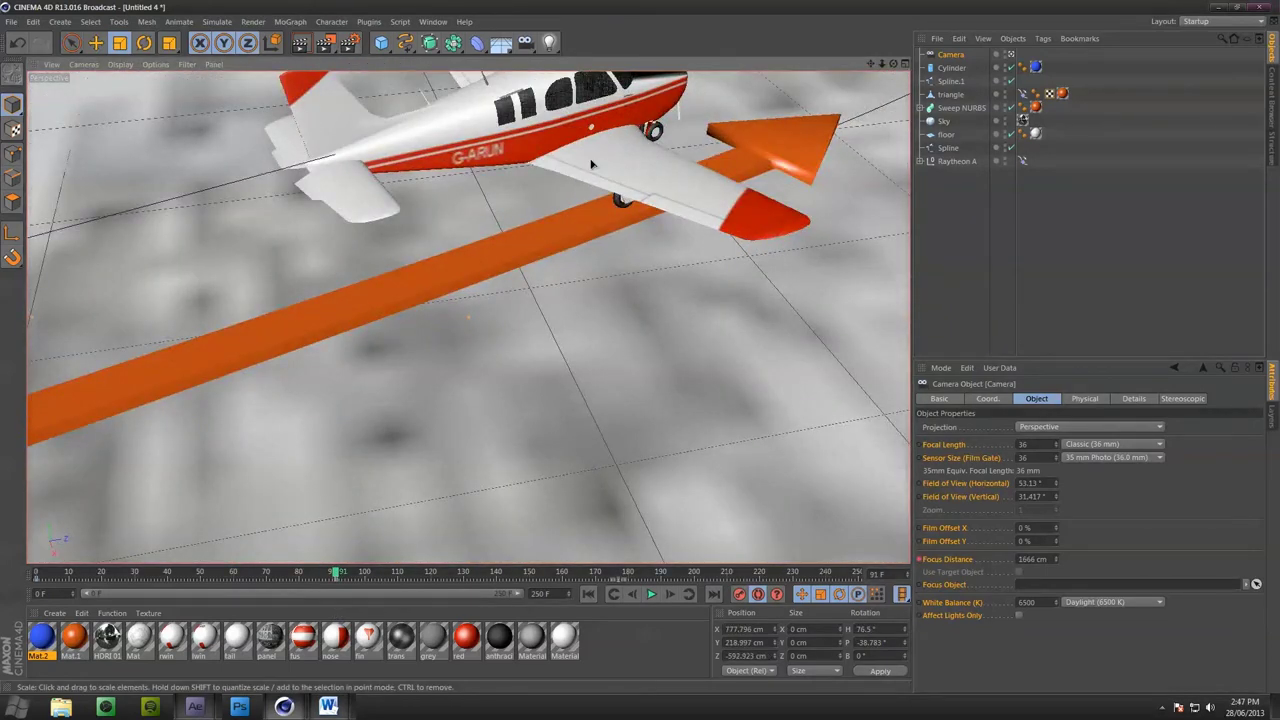
alt+right_drag(591, 165, 329, 414)
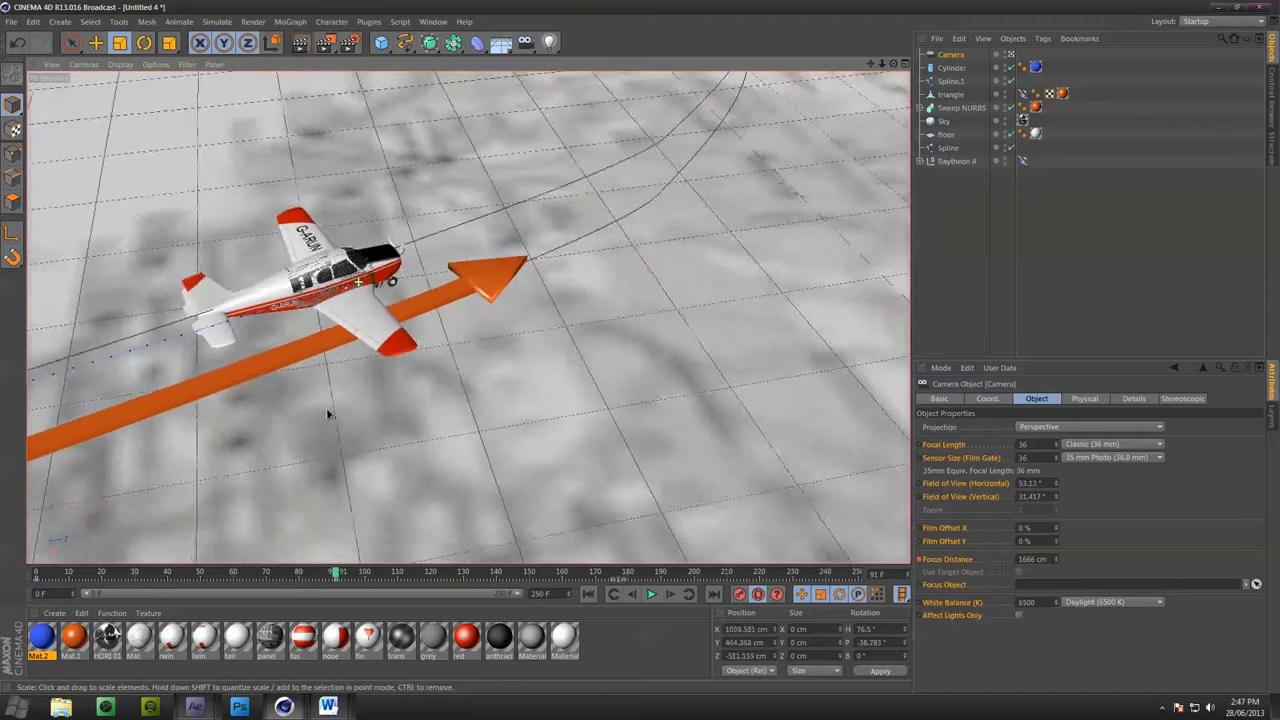
alt+drag(329, 414, 392, 395)
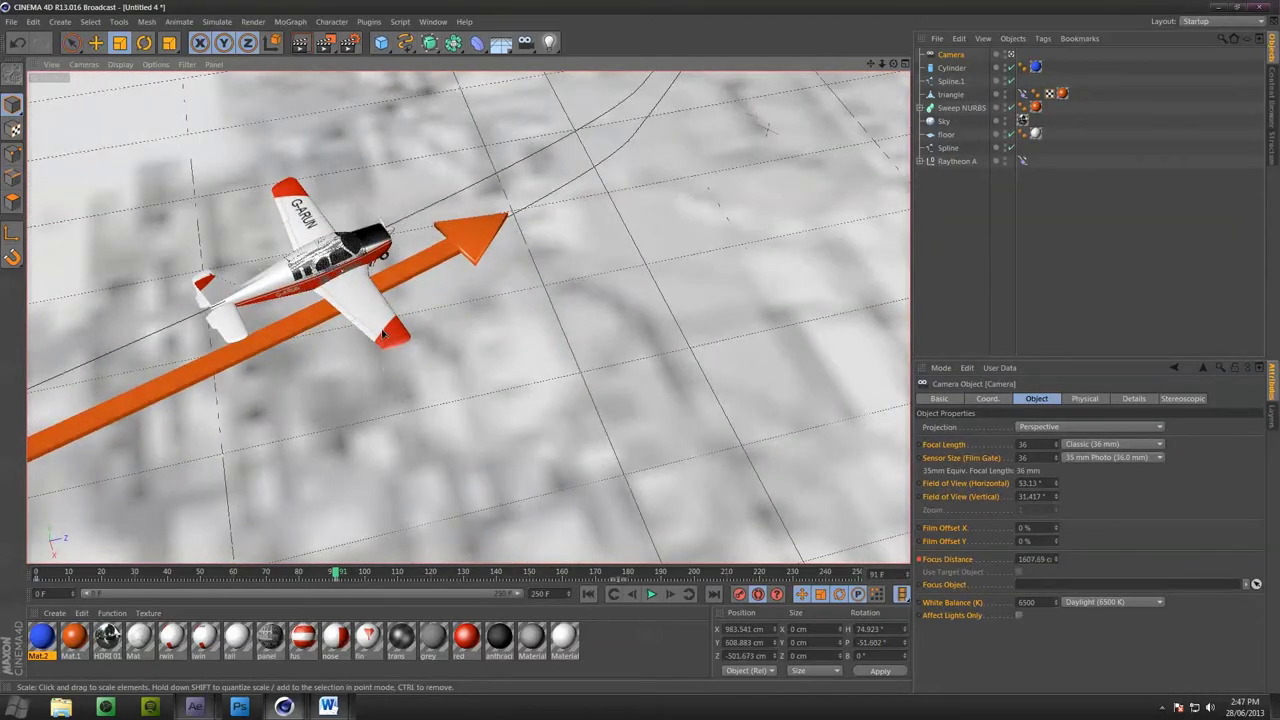
mouse_move(383, 334)
alt+middle_down()
mouse_move(285, 445)
mouse_move(255, 443)
alt+middle_up()
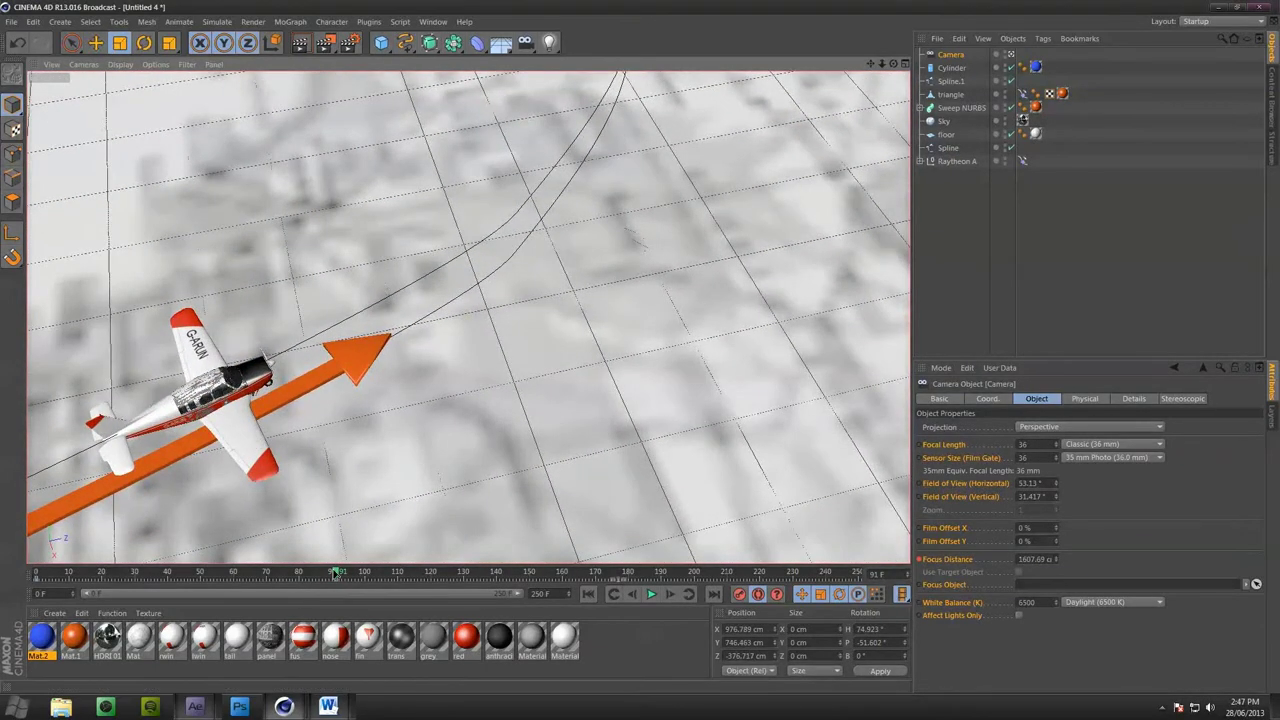
Lower the camera beside the aircraft at frame 144, to about X 685, Y 205, Z -147 cm, with the blue marker in view
drag(336, 572, 537, 440)
alt+right_drag(579, 191, 600, 91)
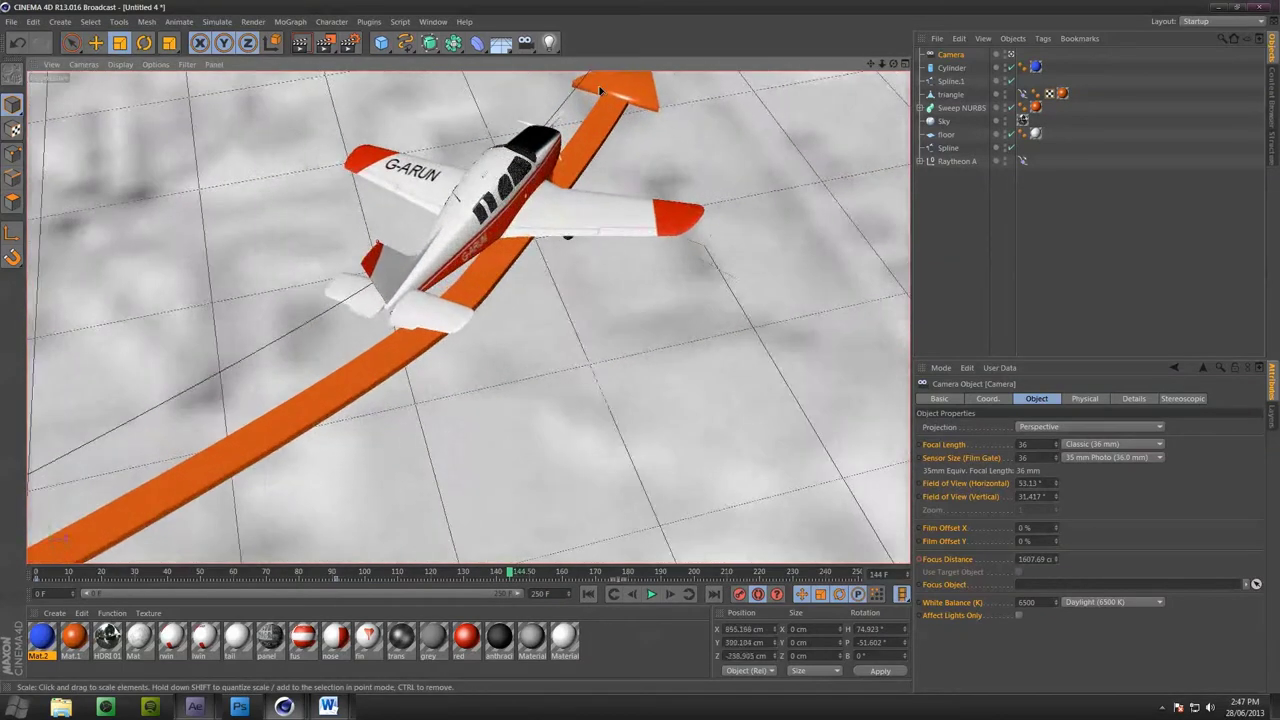
alt+drag(610, 186, 505, 281)
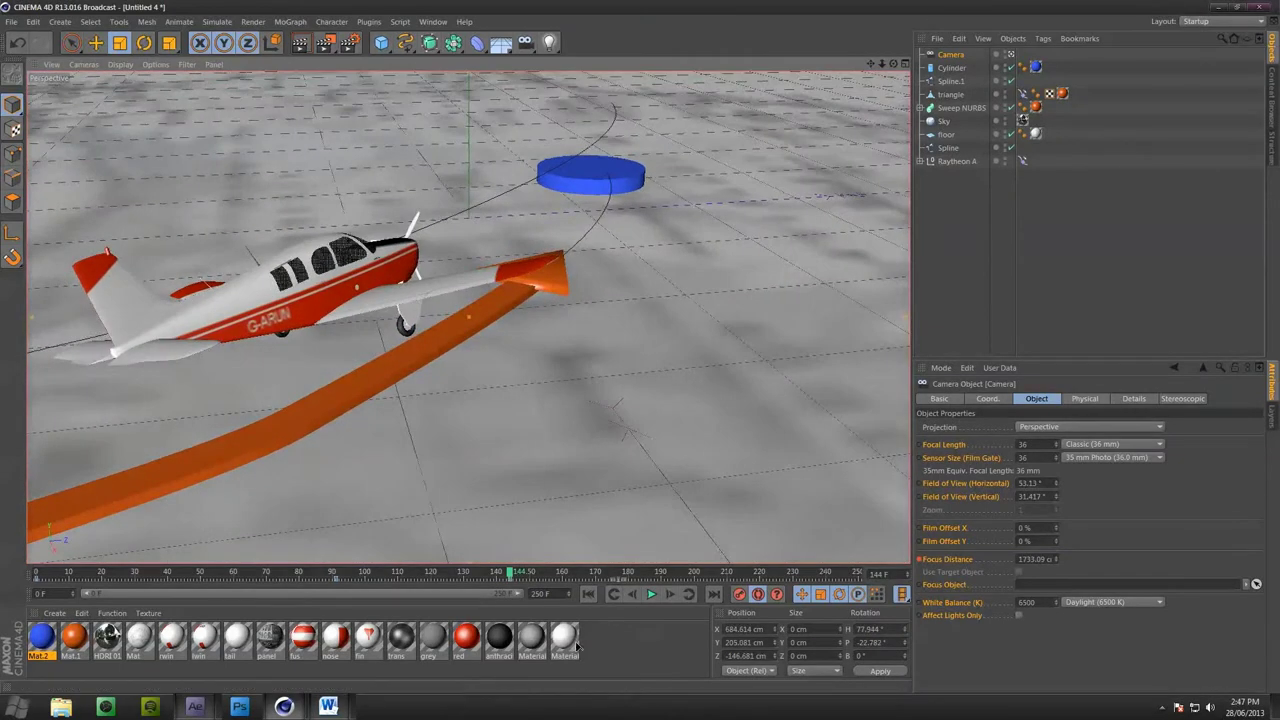
Reposition the camera at frame 183 to about X 439, Y 272, Z 188 cm, framing the aircraft, arrowhead and blue marker
drag(512, 575, 593, 477)
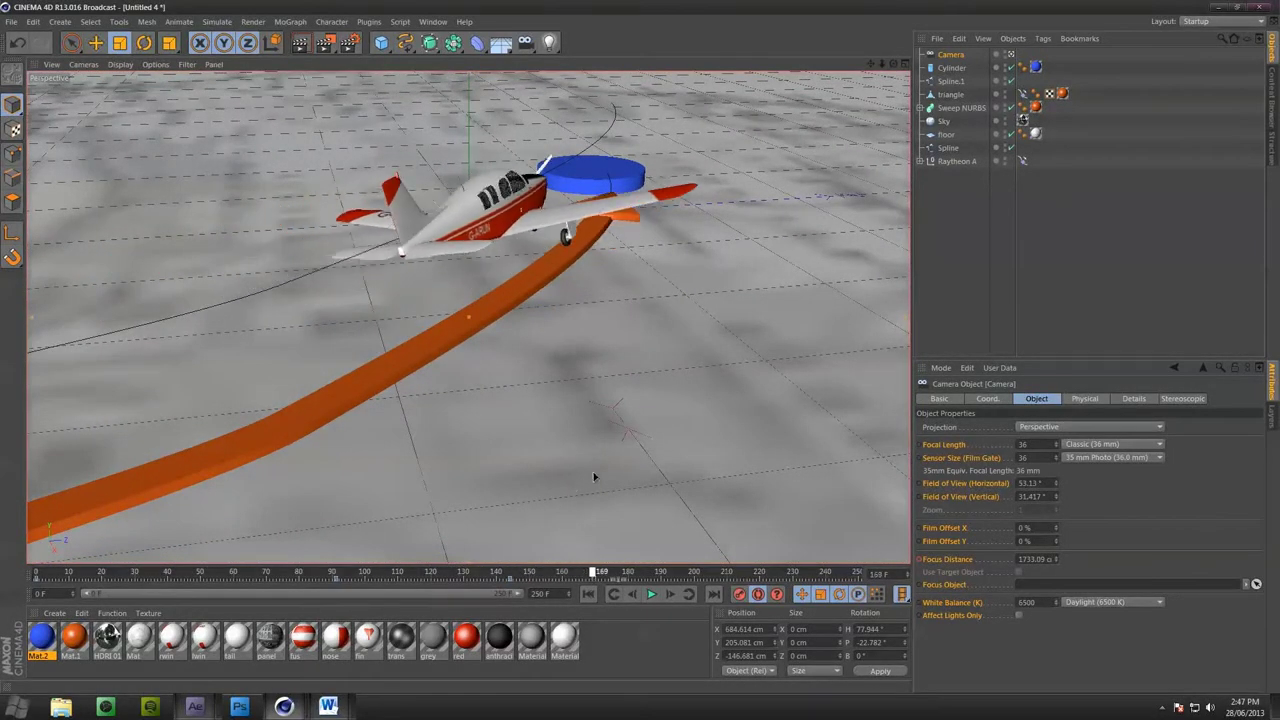
drag(593, 577, 638, 561)
alt+drag(578, 265, 450, 320)
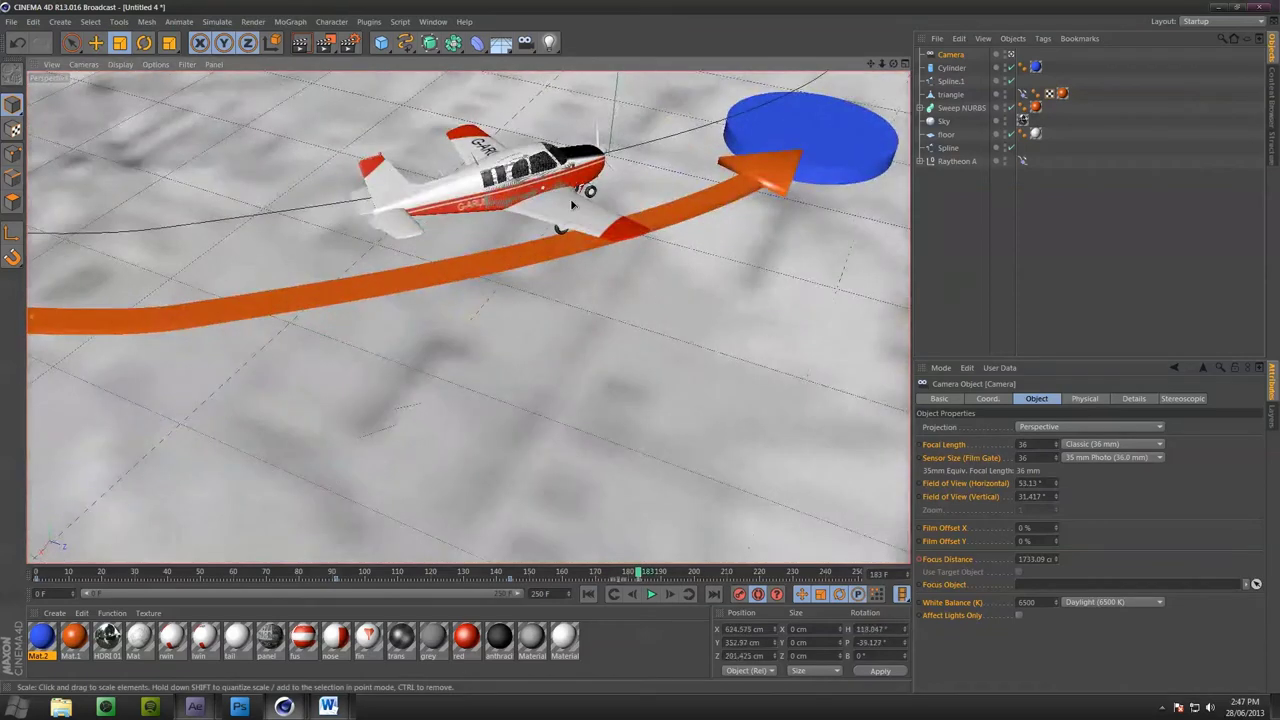
alt+middle_drag(557, 229, 432, 327)
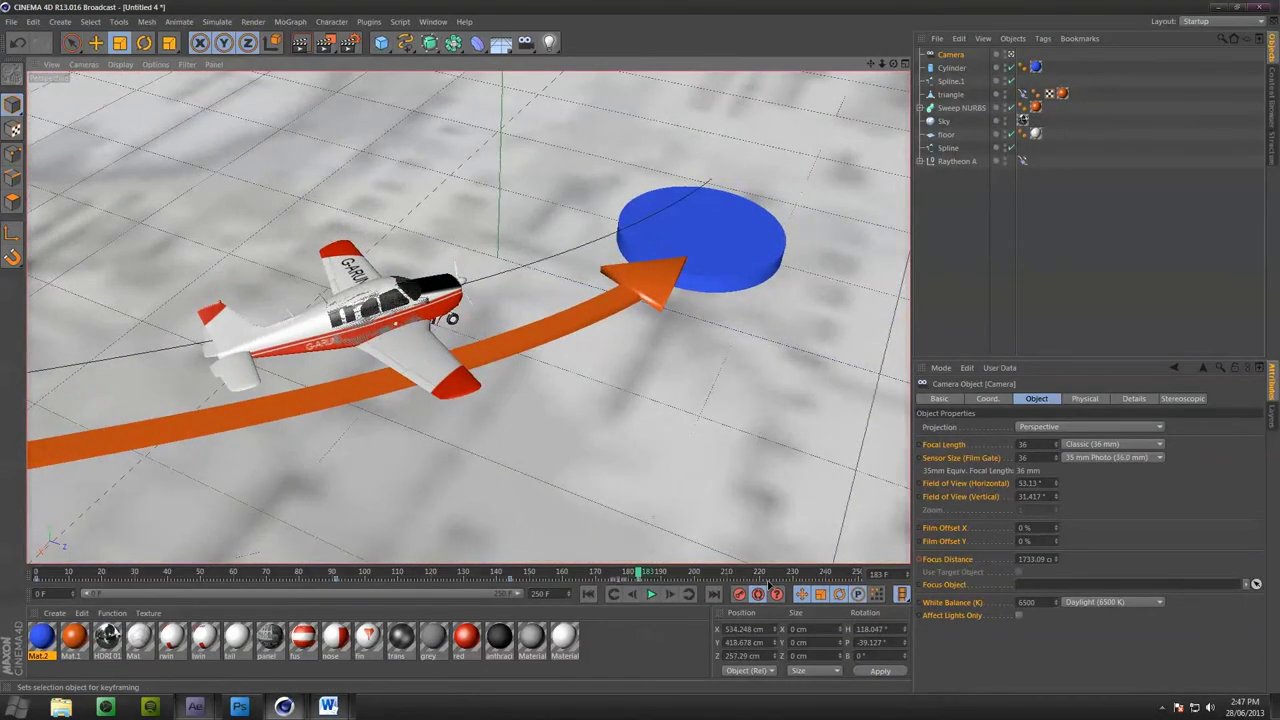
alt+right_drag(415, 372, 524, 294)
alt+middle_drag(524, 294, 453, 341)
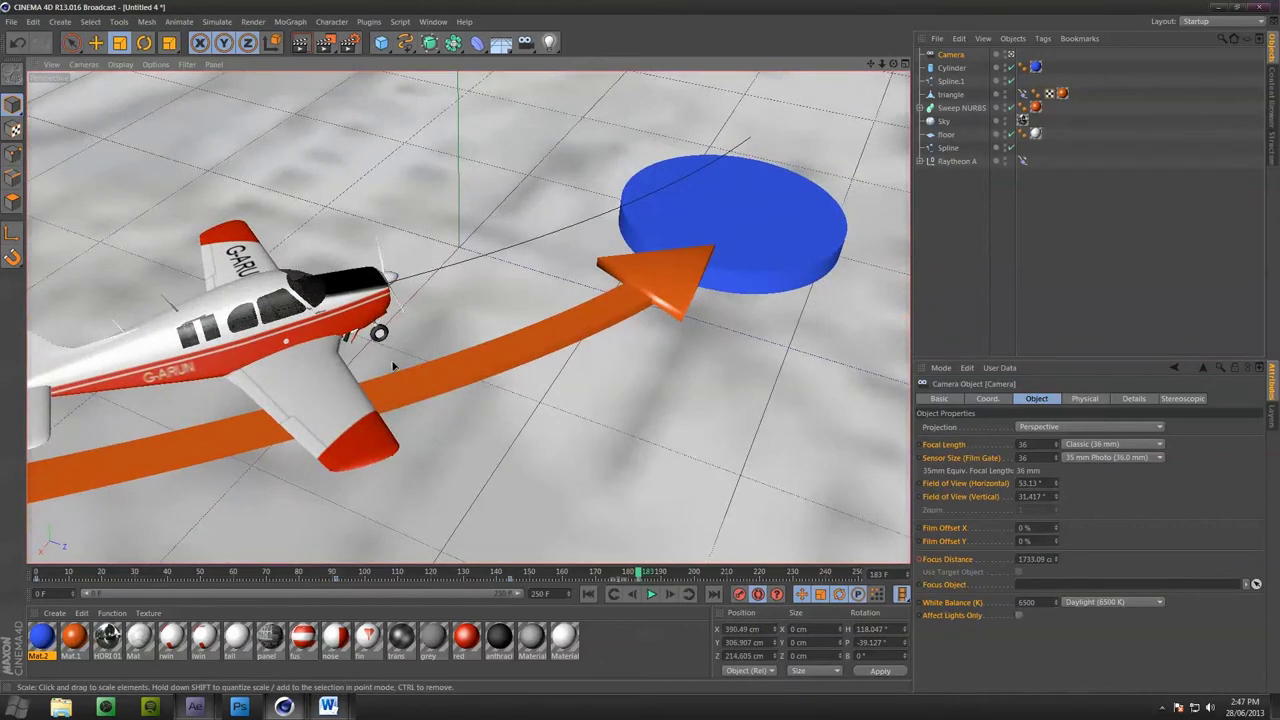
alt+drag(393, 367, 413, 357)
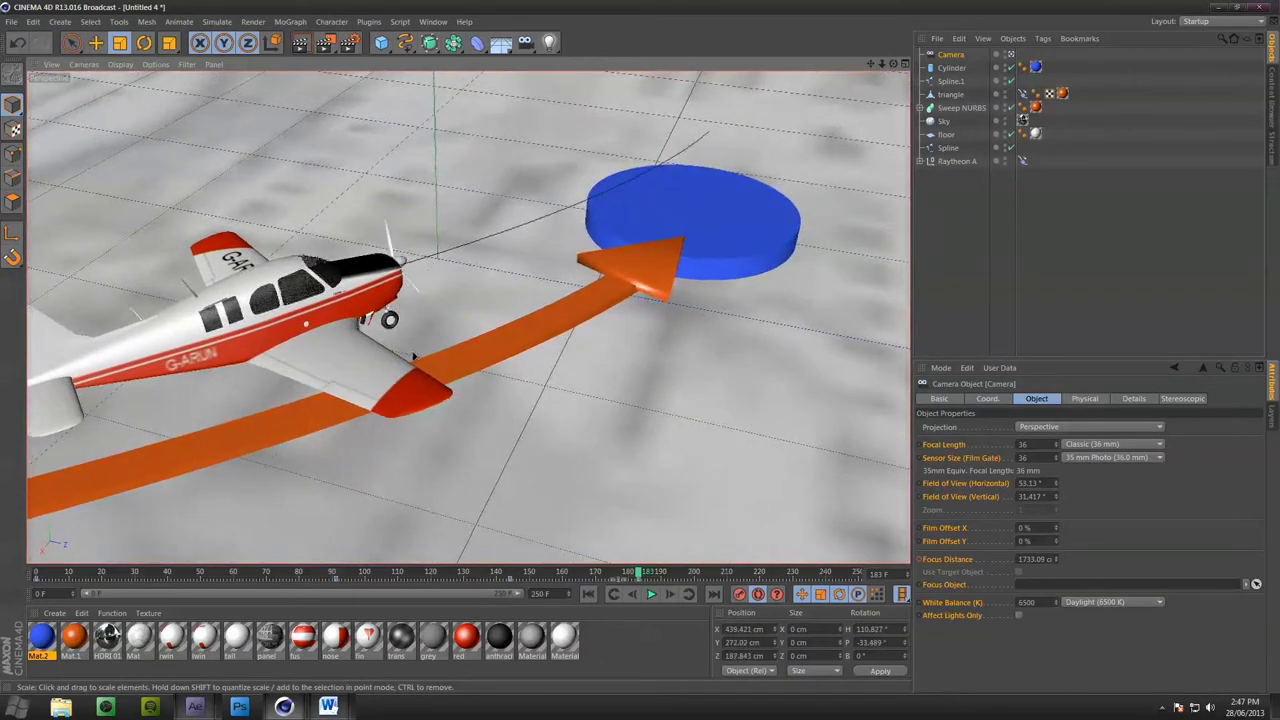
Move the camera over the enlarged blue marker at frame 219, to about X 346, Y 239, Z 465 cm
drag(640, 575, 760, 528)
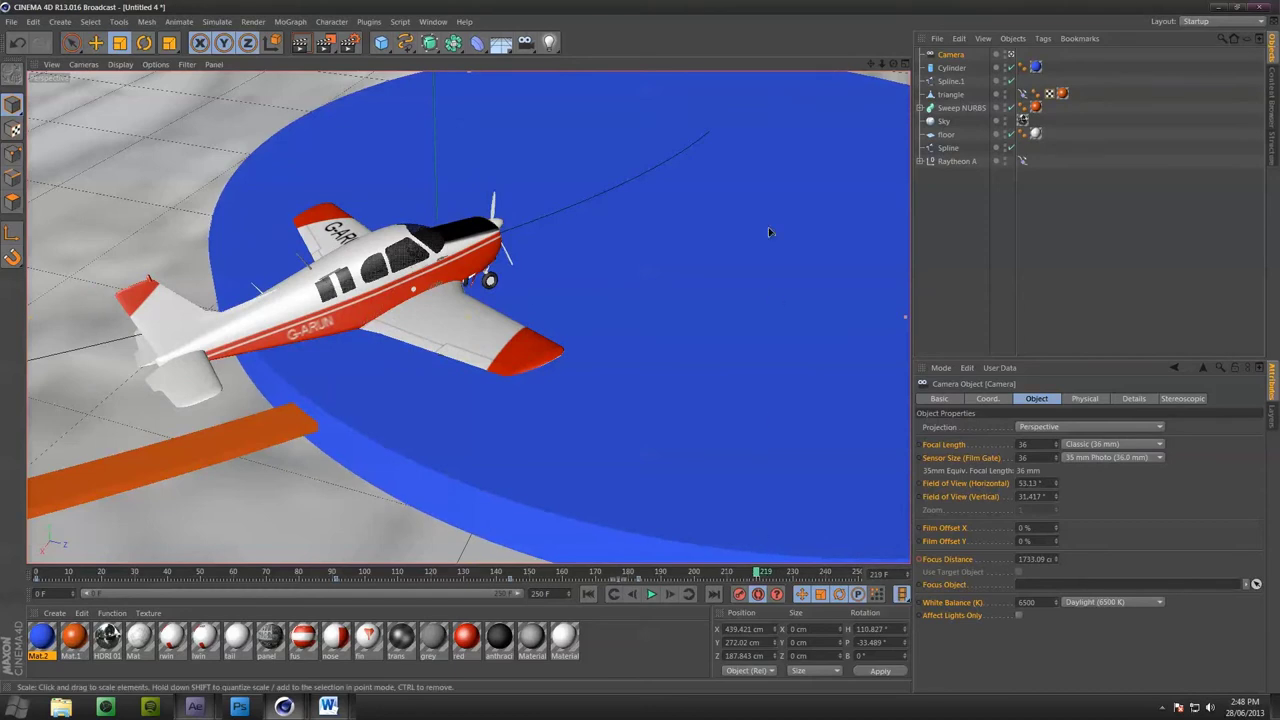
alt+middle_drag(767, 205, 440, 311)
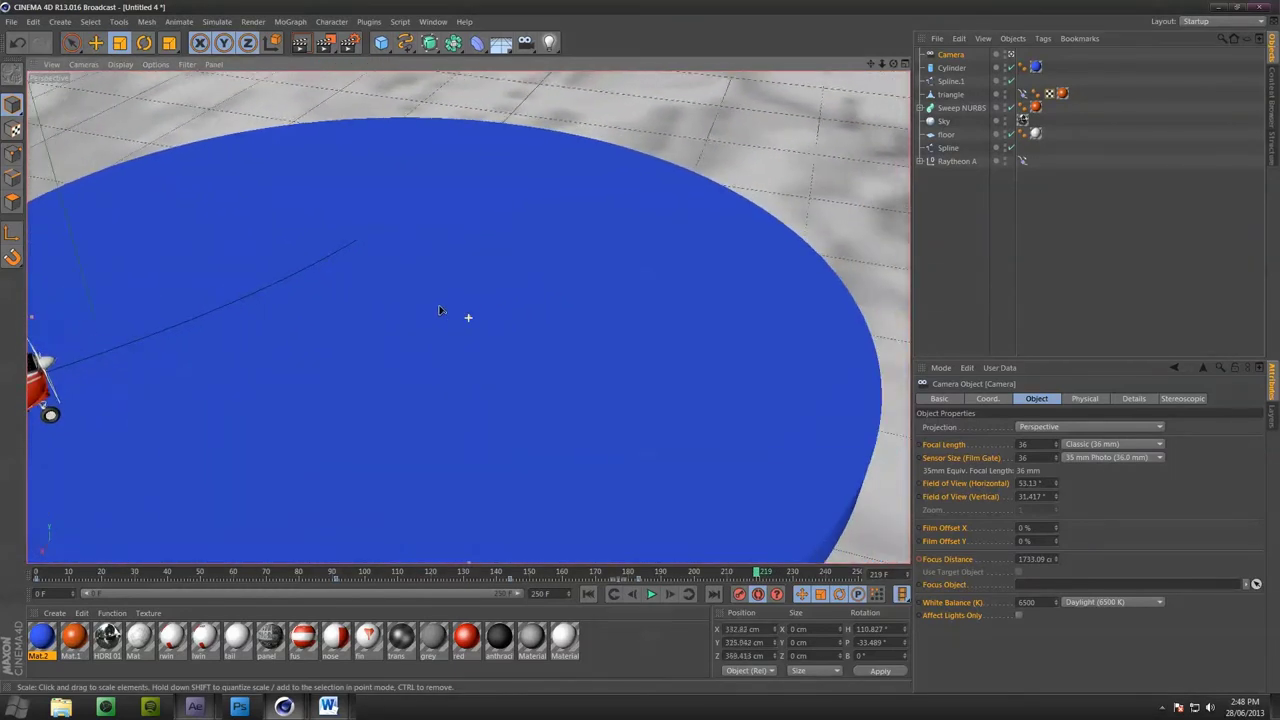
alt+drag(440, 310, 473, 301)
alt+middle_drag(504, 305, 500, 272)
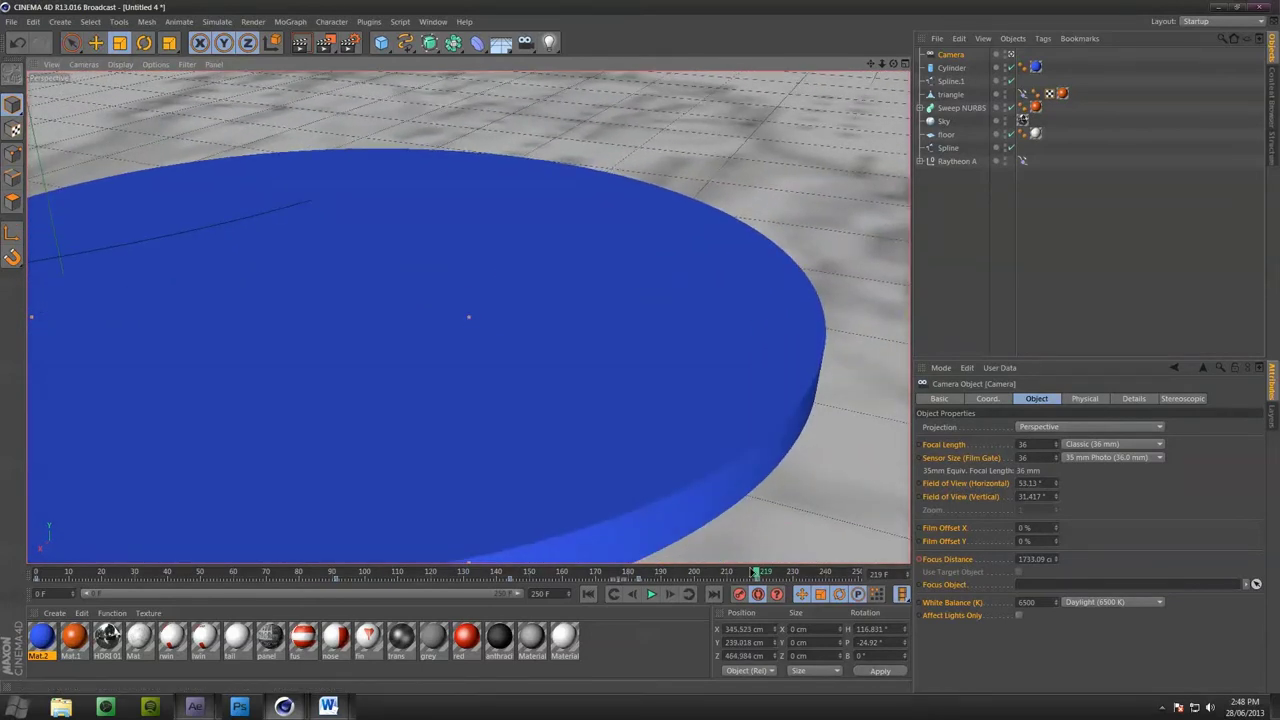
Keyframe the cylinder's radius at 1183.119 cm on frame 250, and turn off automatic keyframing
drag(755, 572, 786, 467)
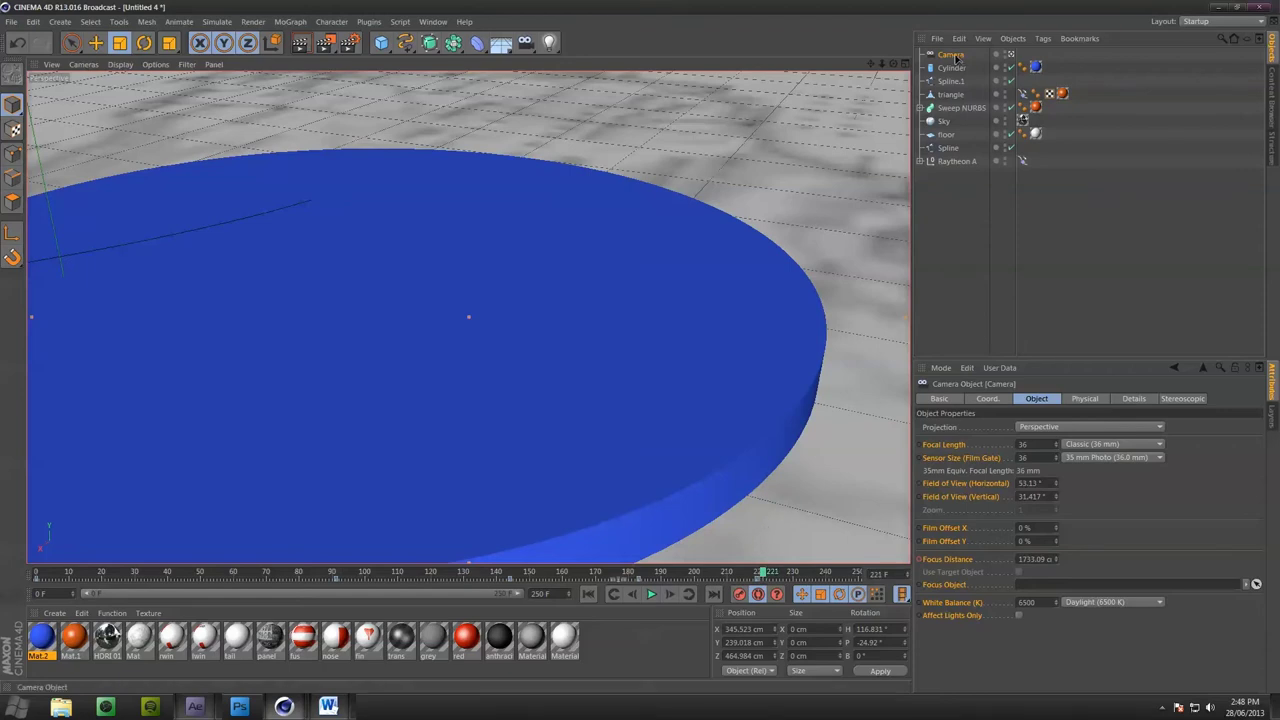
click(953, 69)
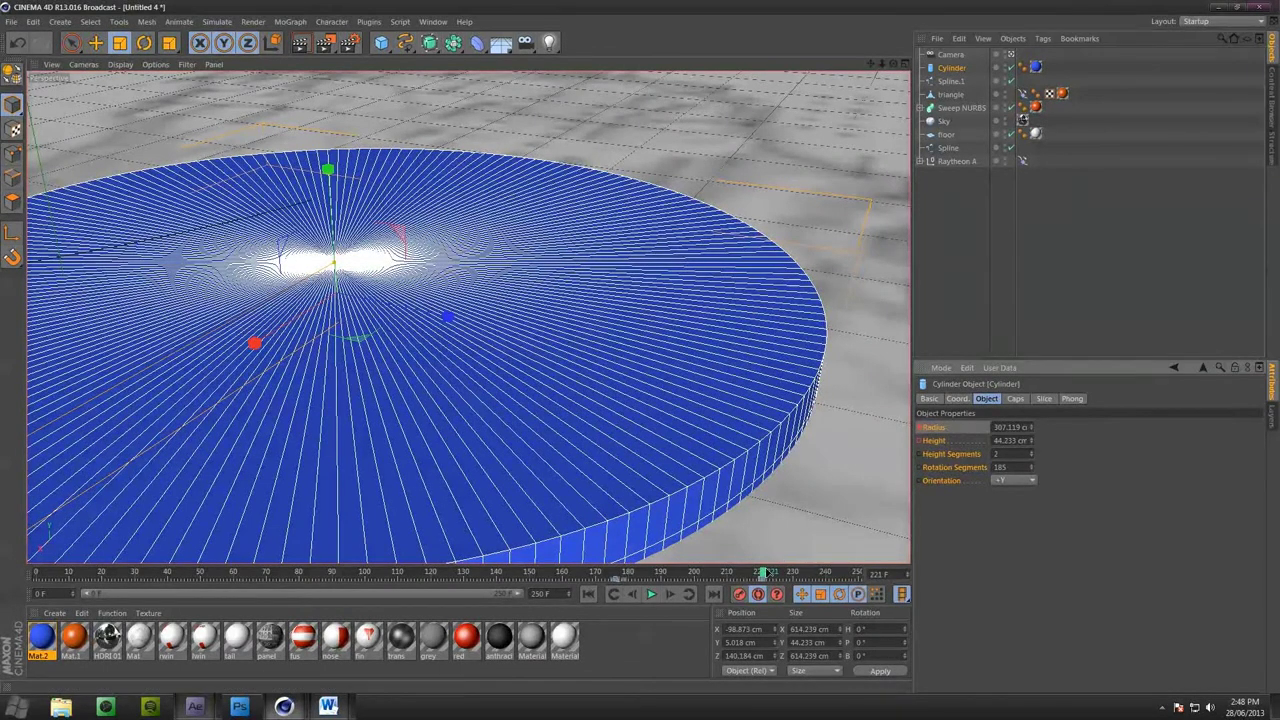
drag(762, 575, 766, 575)
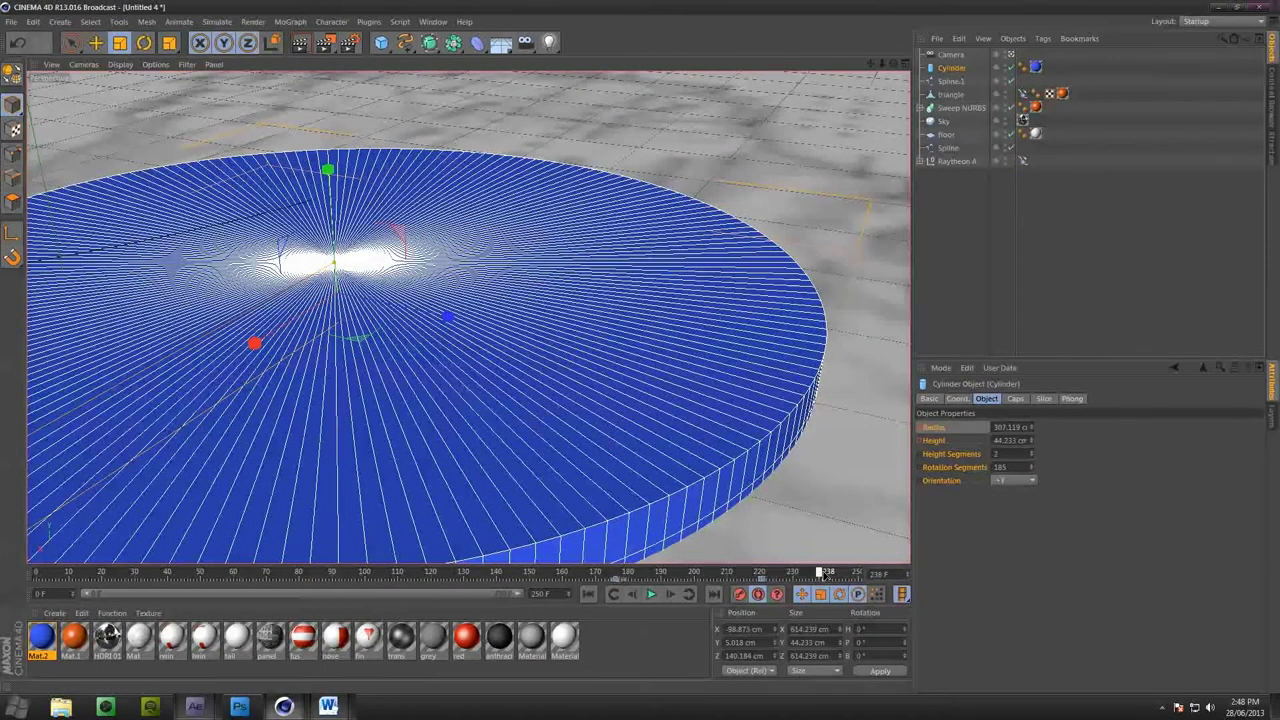
drag(1031, 428, 1036, 376)
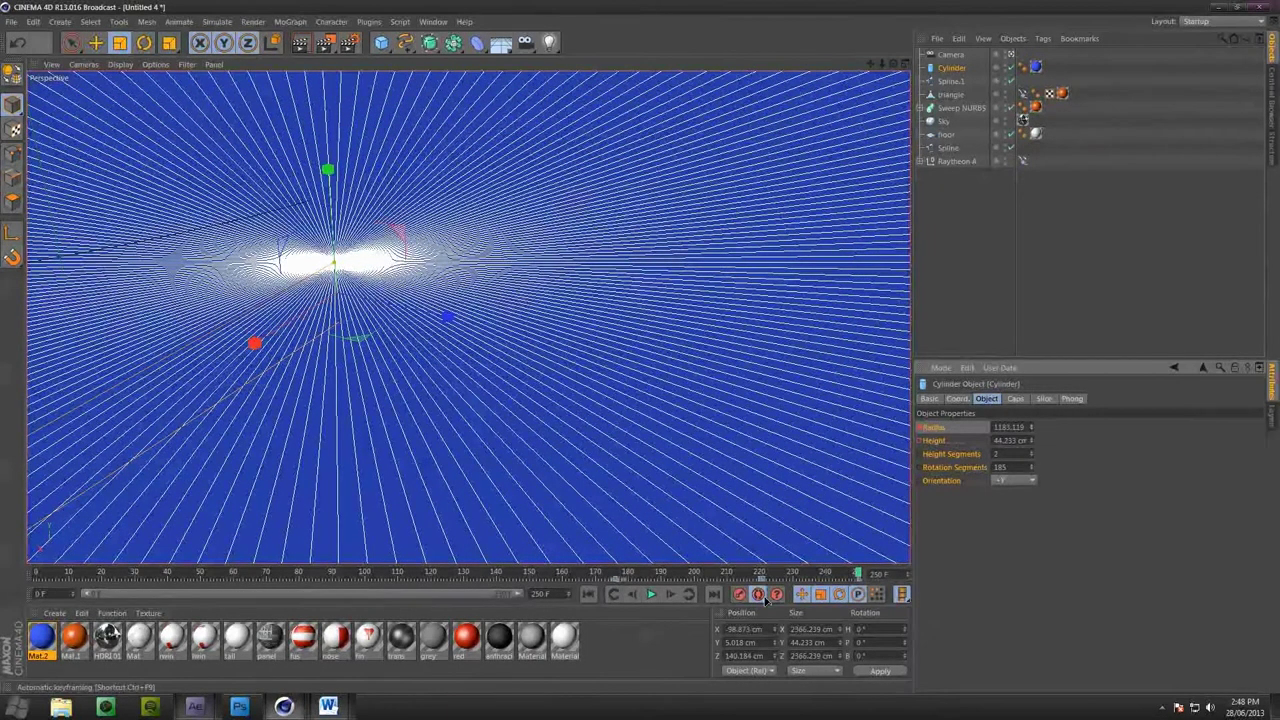
Play the animation from the start, stop at frame 136 and render the view
drag(858, 574, 3, 560)
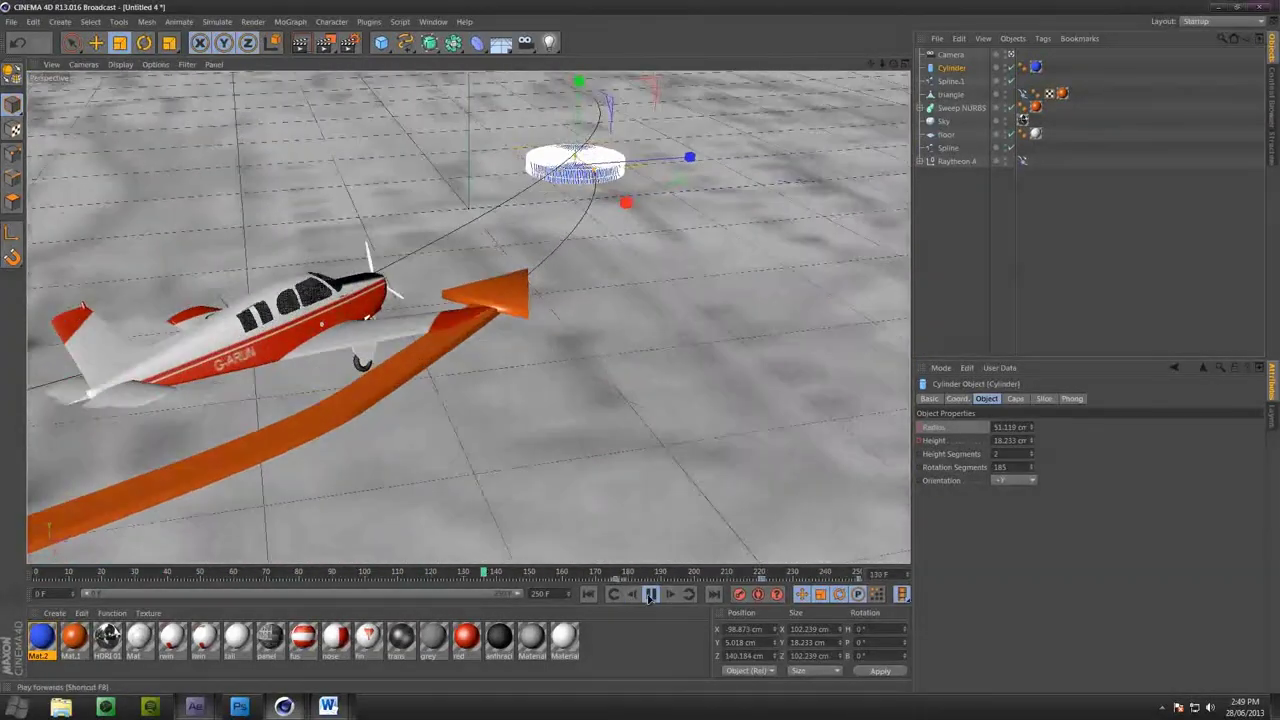
click(650, 594)
key(ctrl+r)
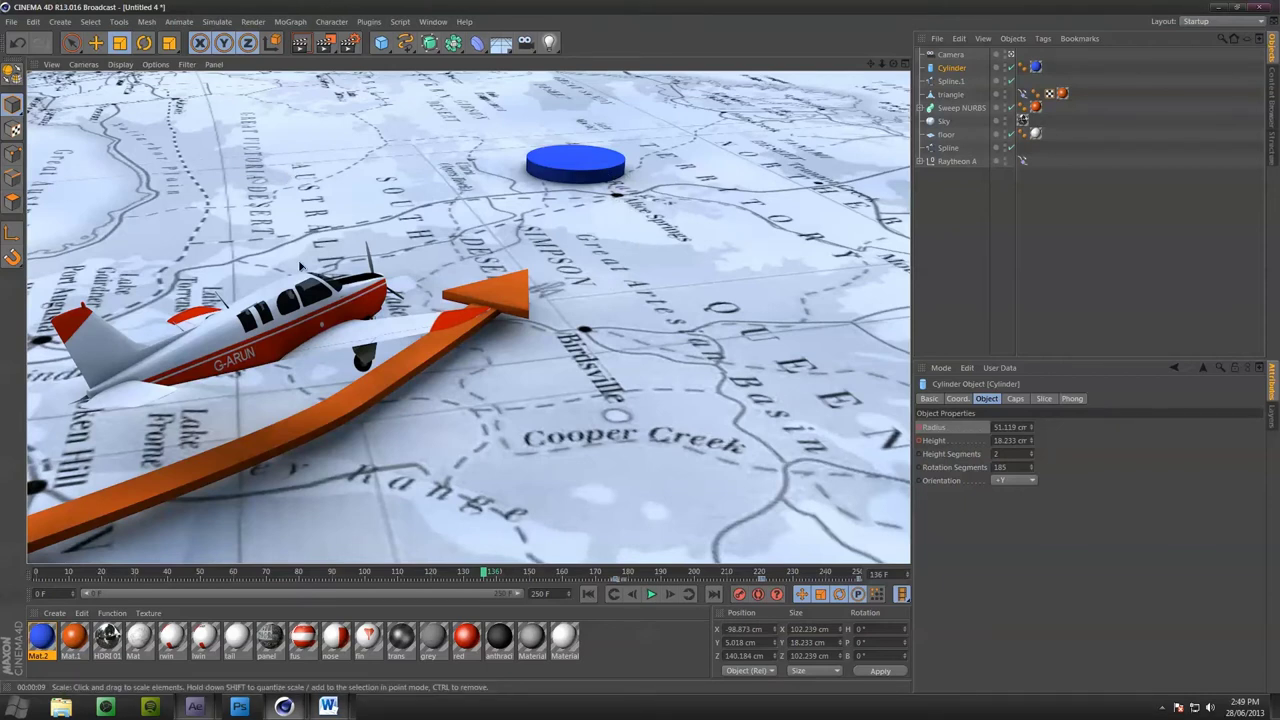
Save the scene as "tutorial" in the Map Australia folder, overwriting the existing file
key(ctrl+s)
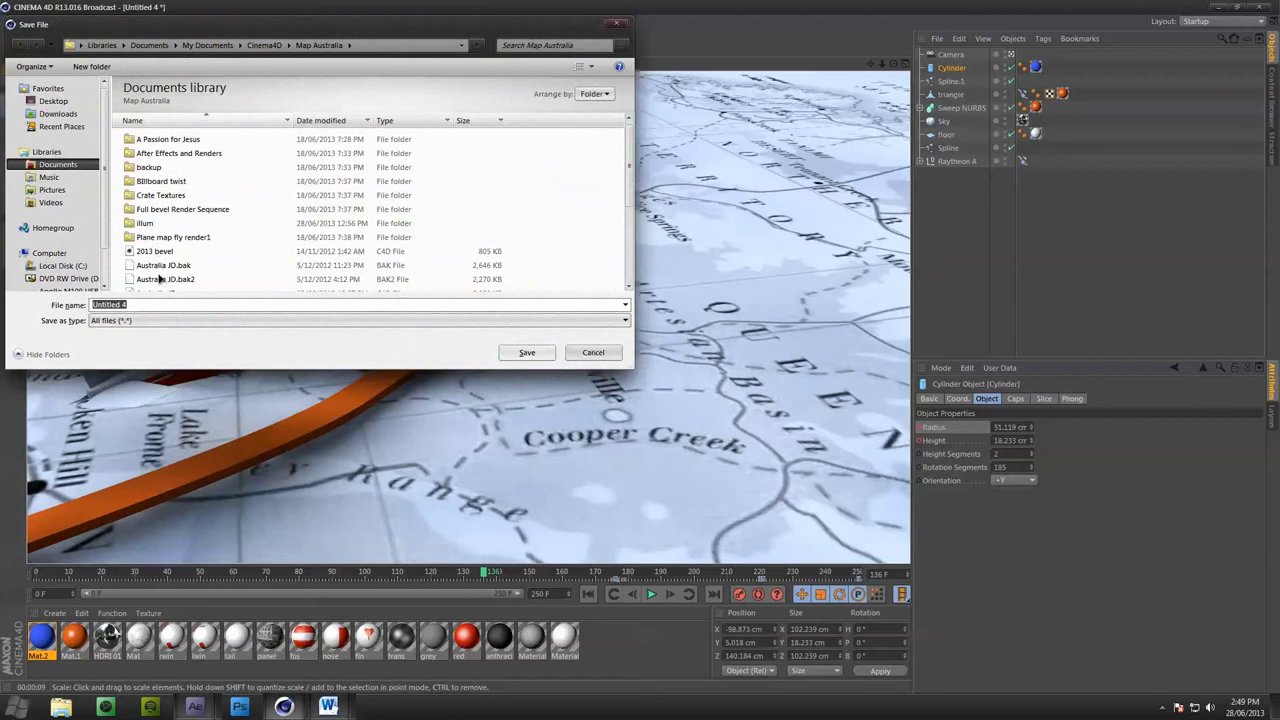
text(tutori)
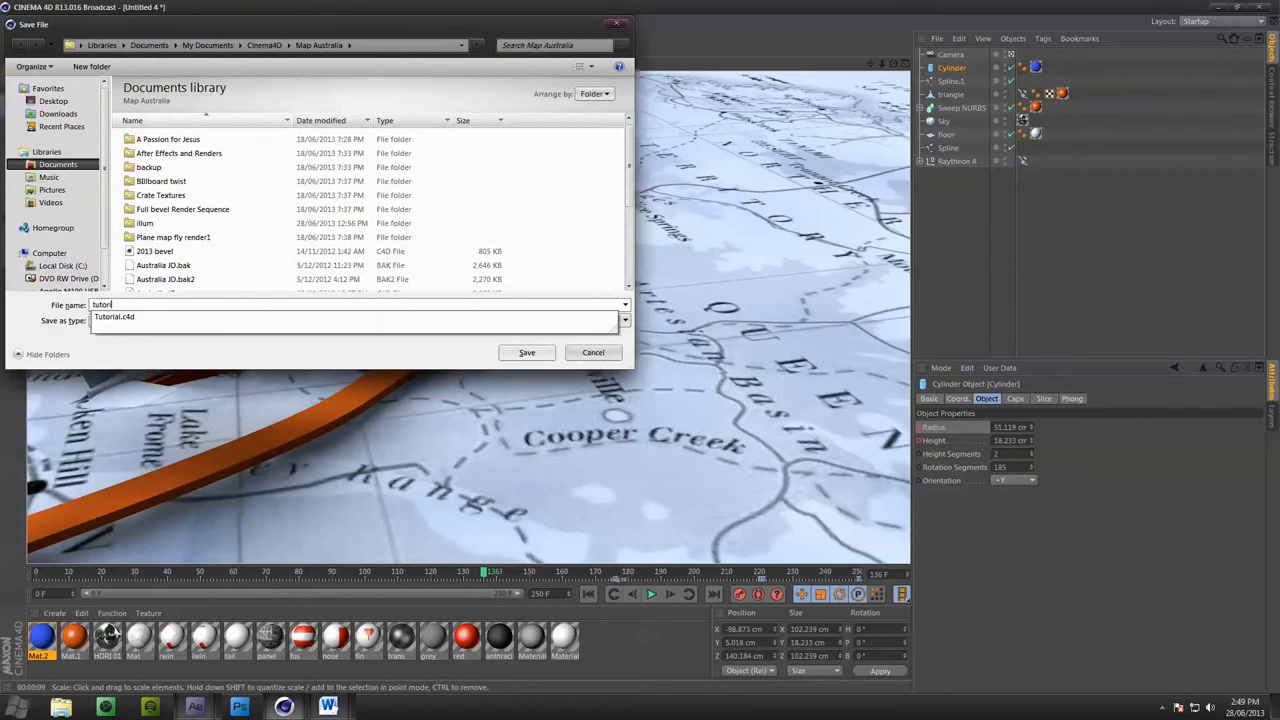
text(al)
key(Return)
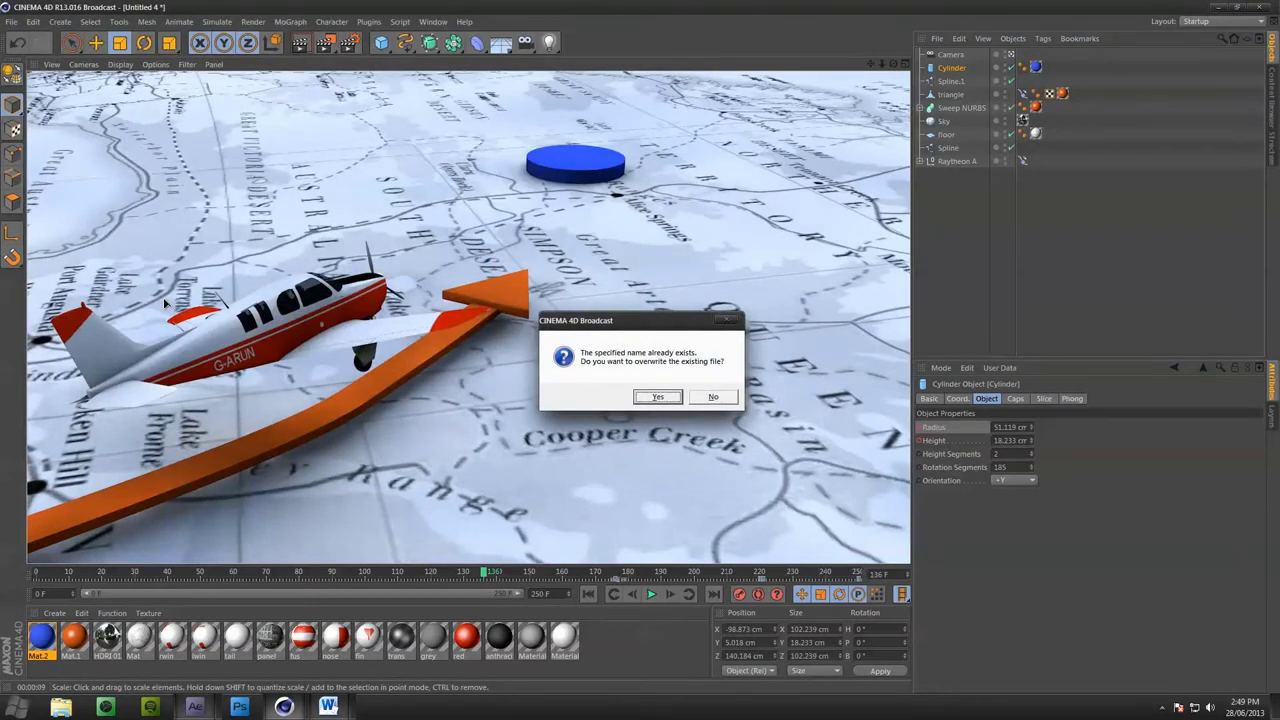
key(Return)
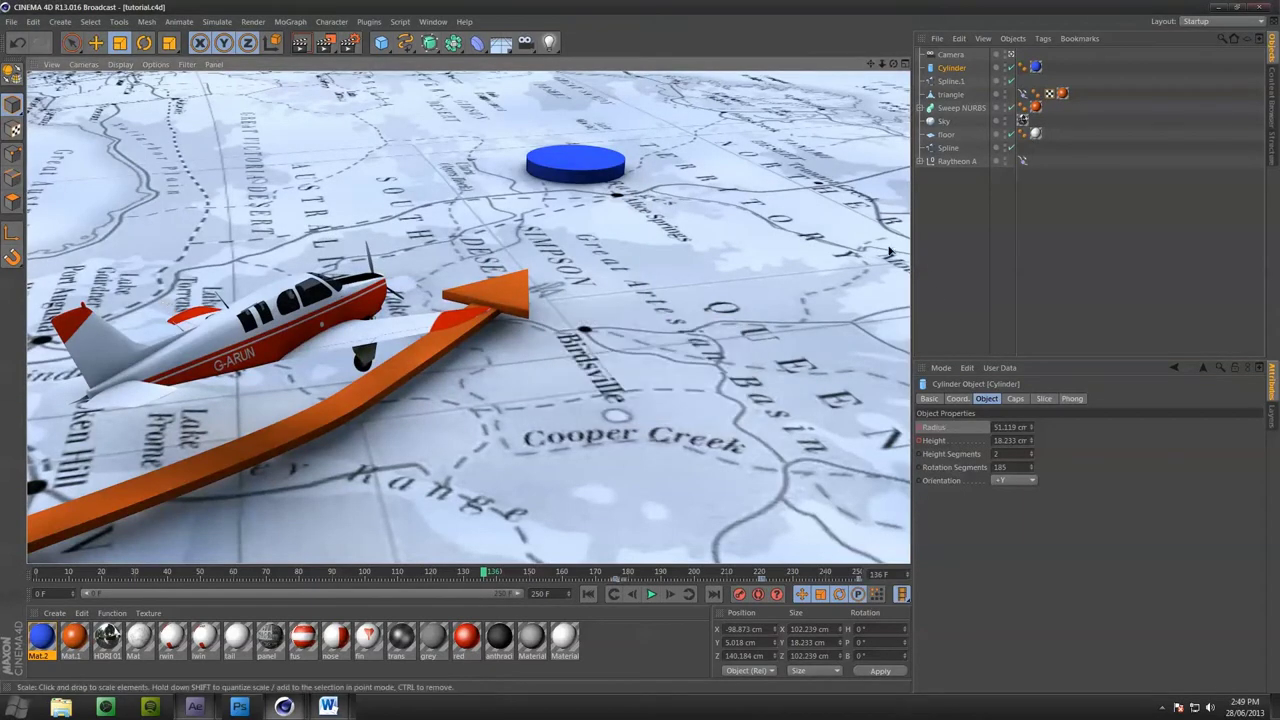
Set the render output's frame range to All Frames in the render settings
click(419, 251)
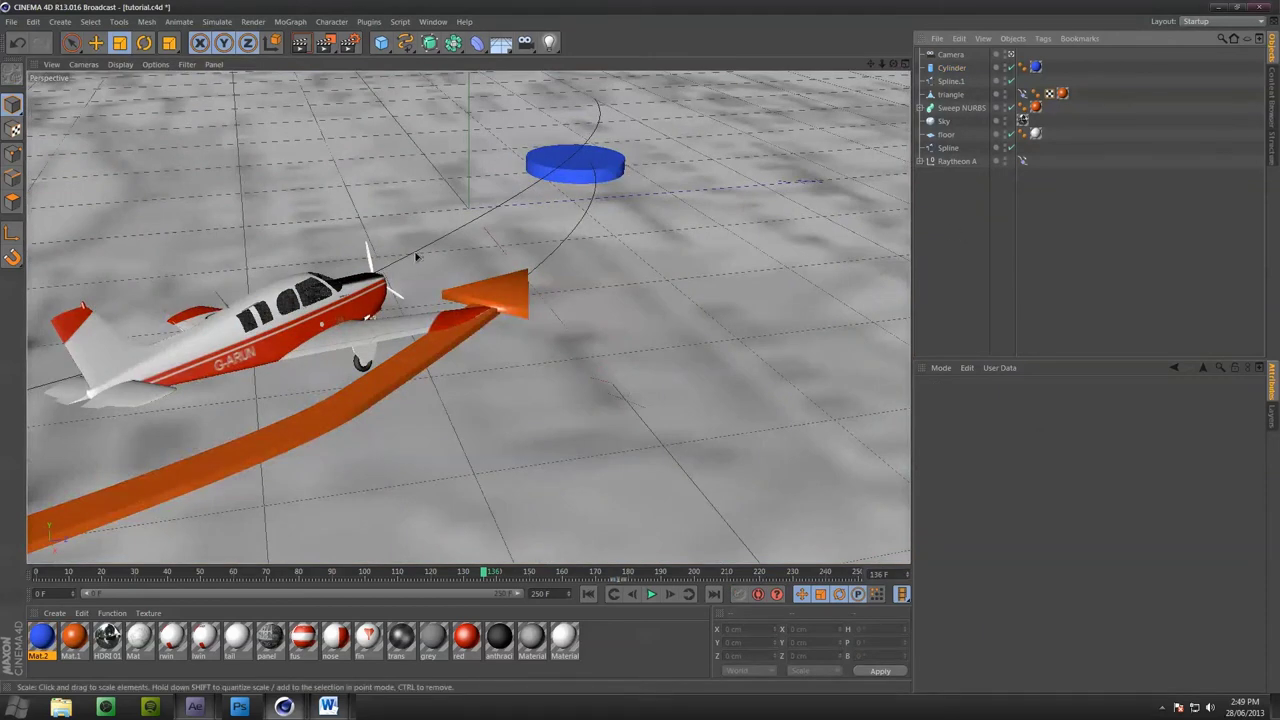
click(349, 42)
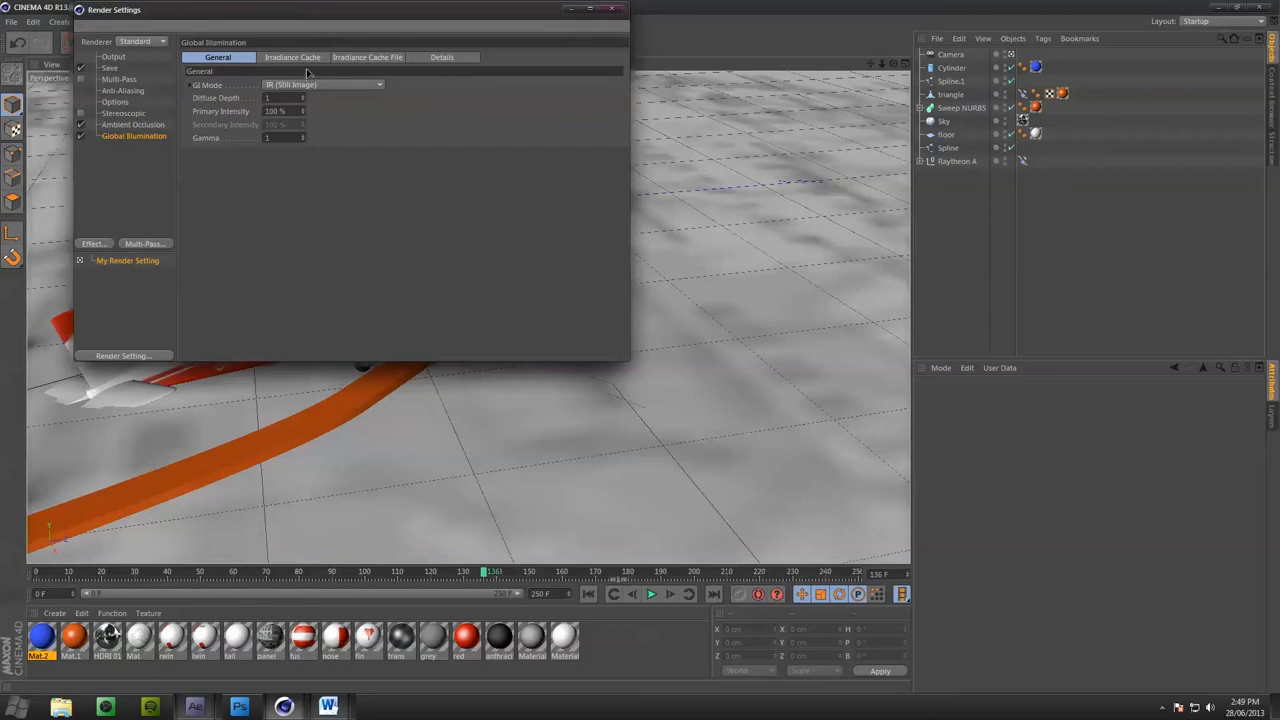
click(114, 57)
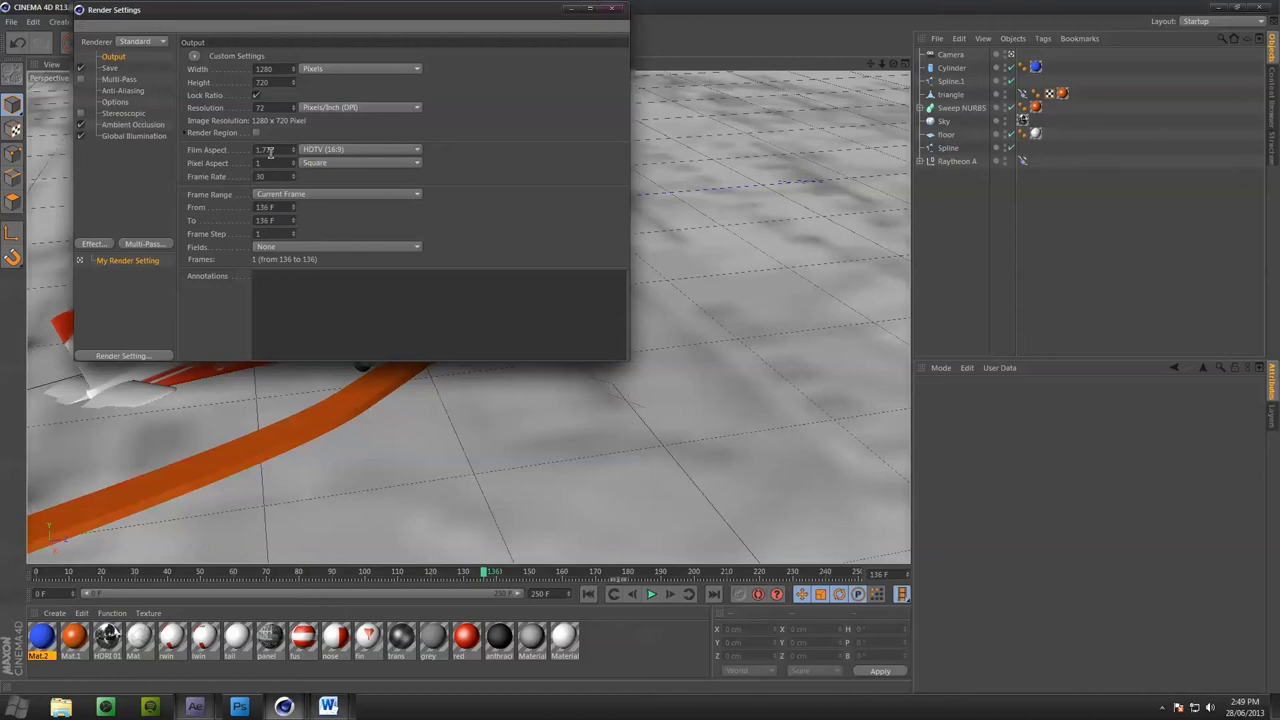
click(285, 194)
click(298, 240)
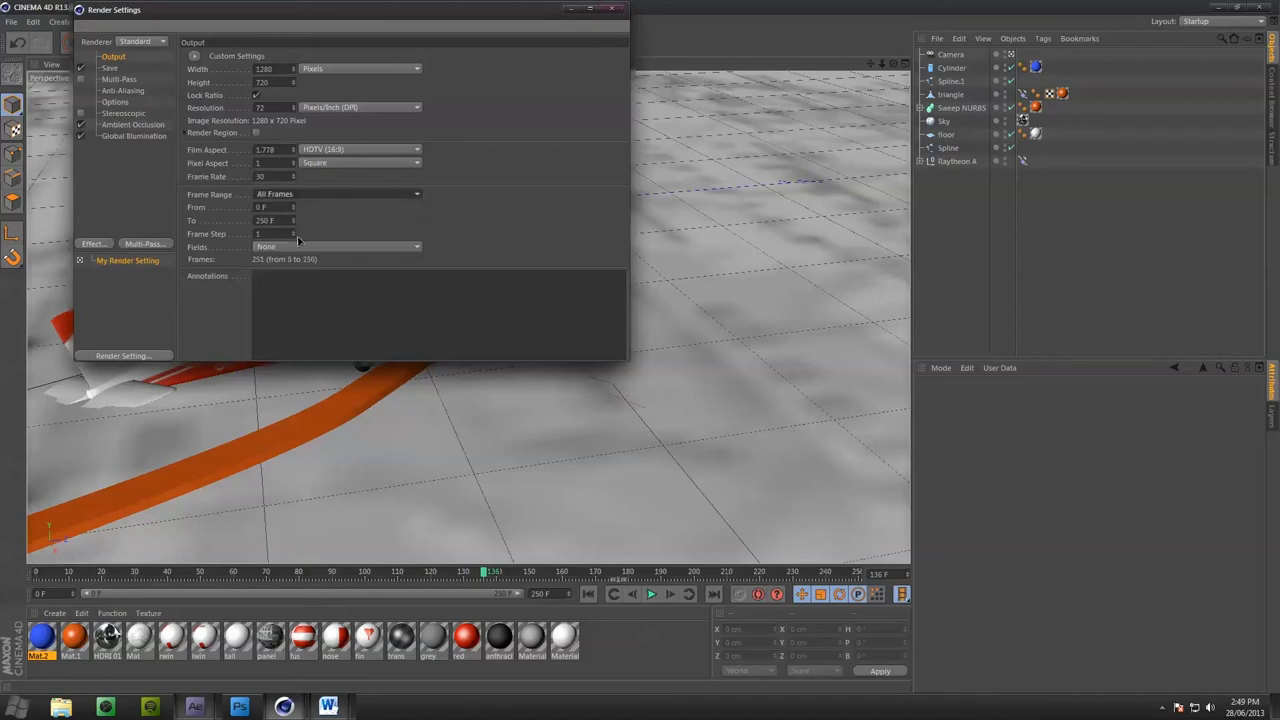
Set the render anti-aliasing to Best and change its minimum level
click(130, 91)
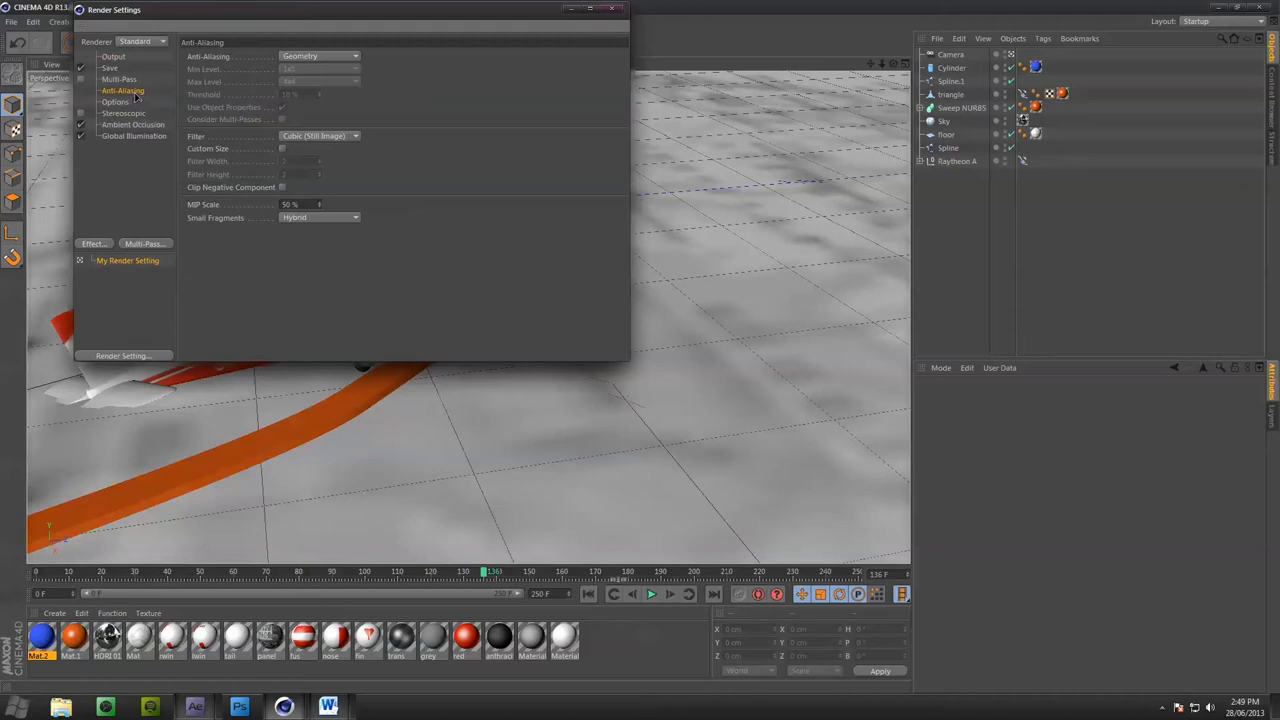
click(308, 57)
click(320, 94)
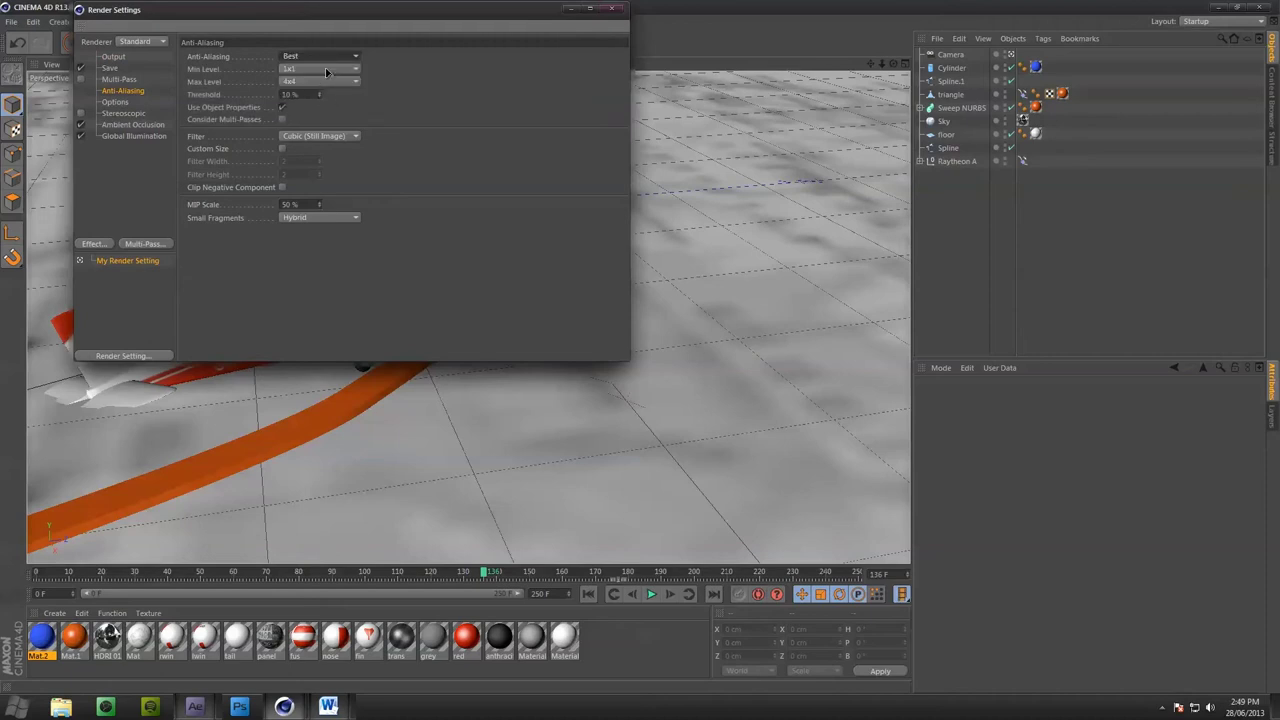
click(326, 70)
click(318, 90)
Set the Global Illumination irradiance cache's stochastic samples and record density to Medium
click(122, 125)
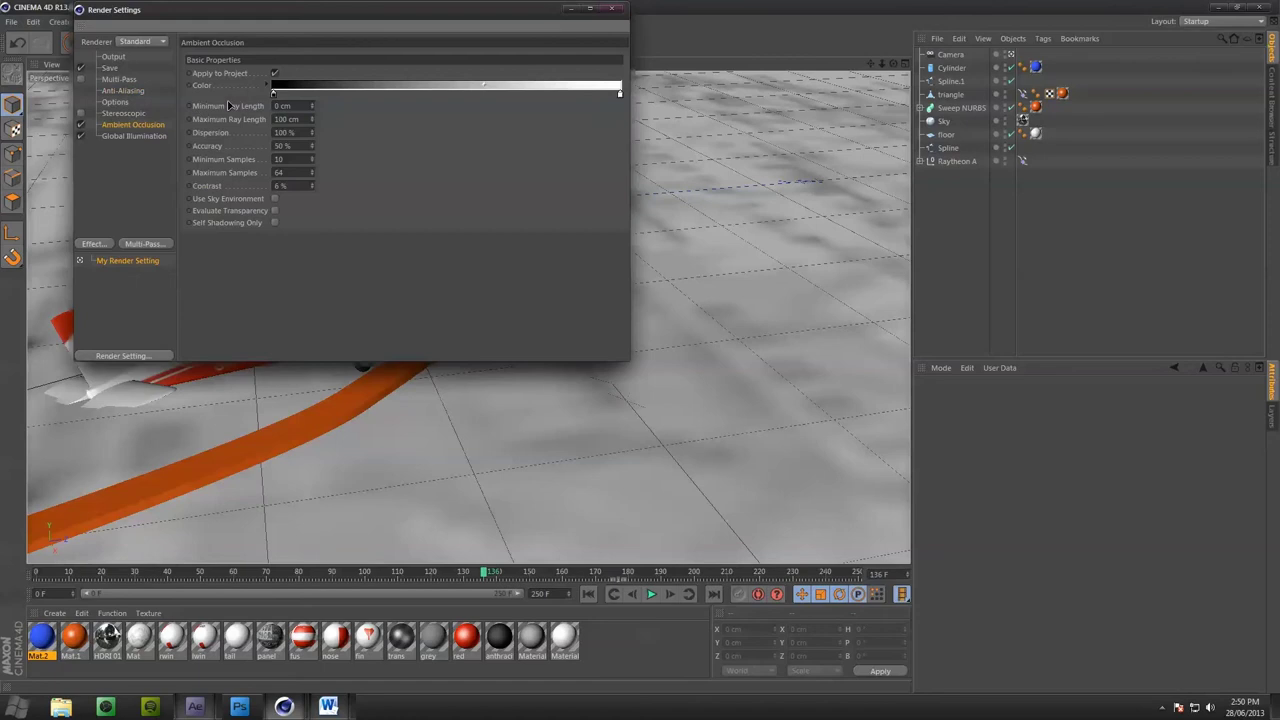
click(124, 135)
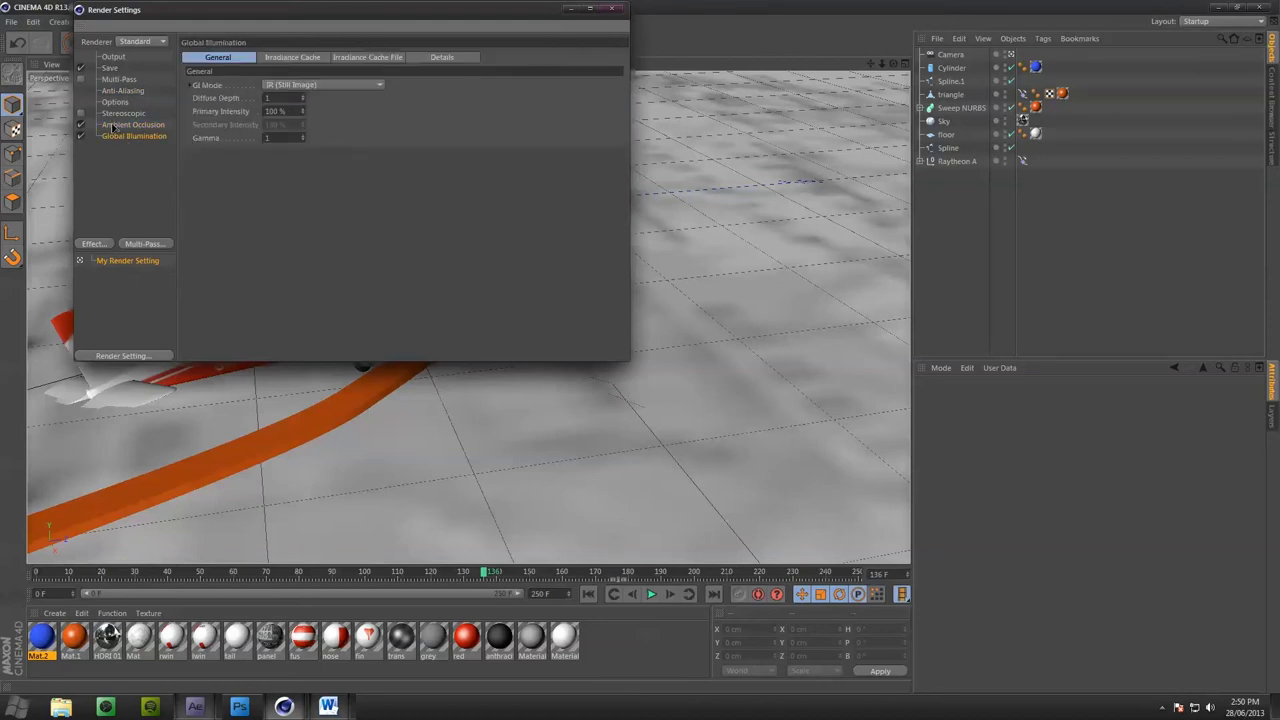
click(132, 125)
click(152, 135)
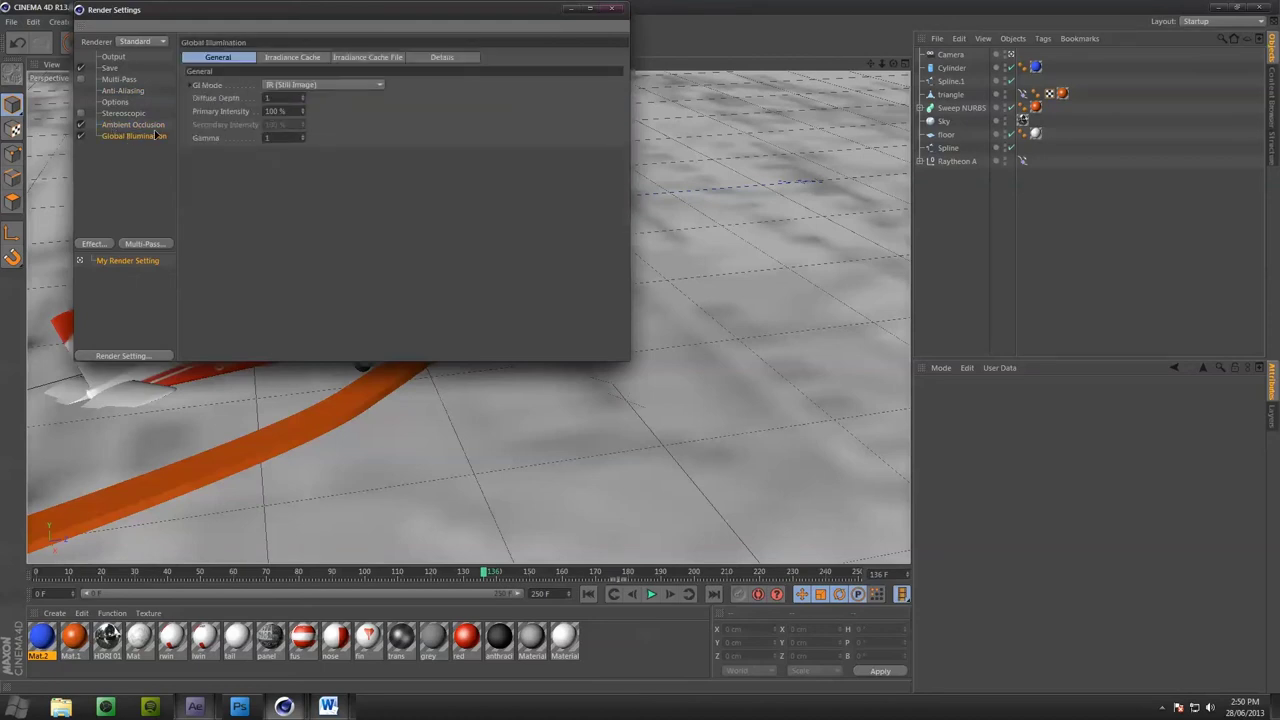
click(295, 58)
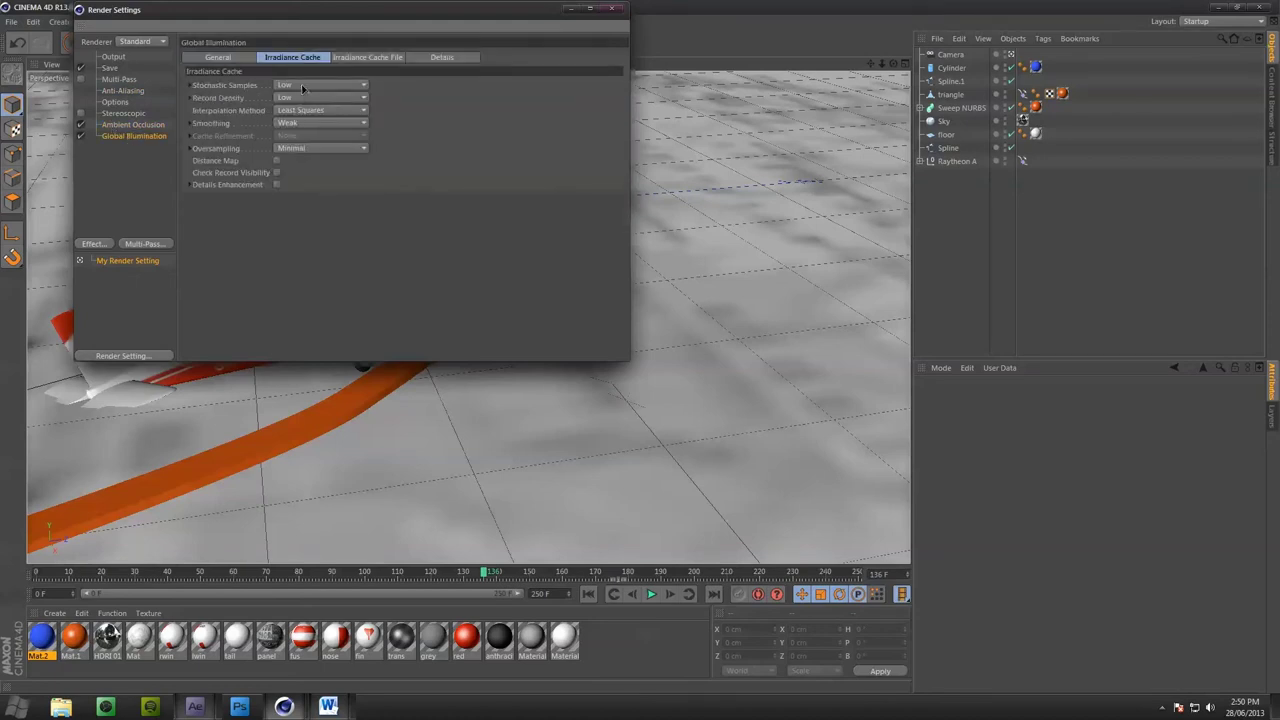
click(303, 86)
click(302, 94)
click(302, 97)
click(305, 154)
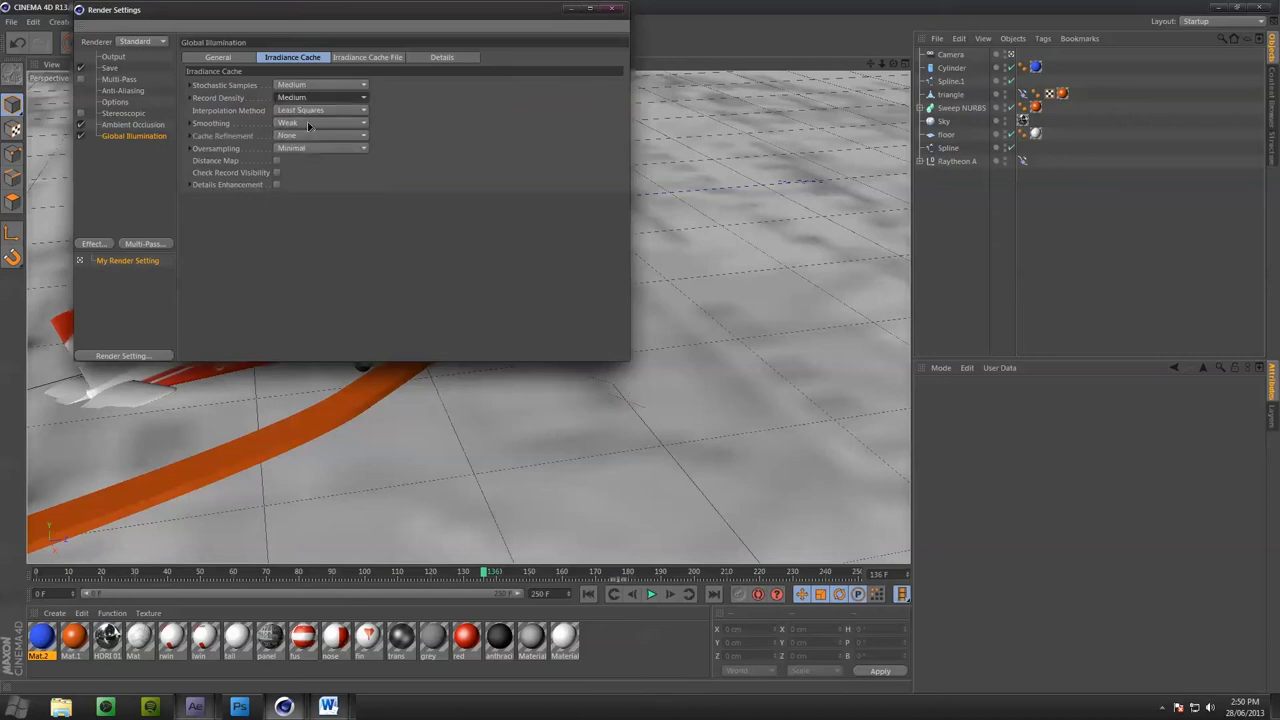
Set the irradiance cache smoothing to Medium and oversampling to Weak, and close the render settings
click(309, 126)
click(310, 172)
click(313, 149)
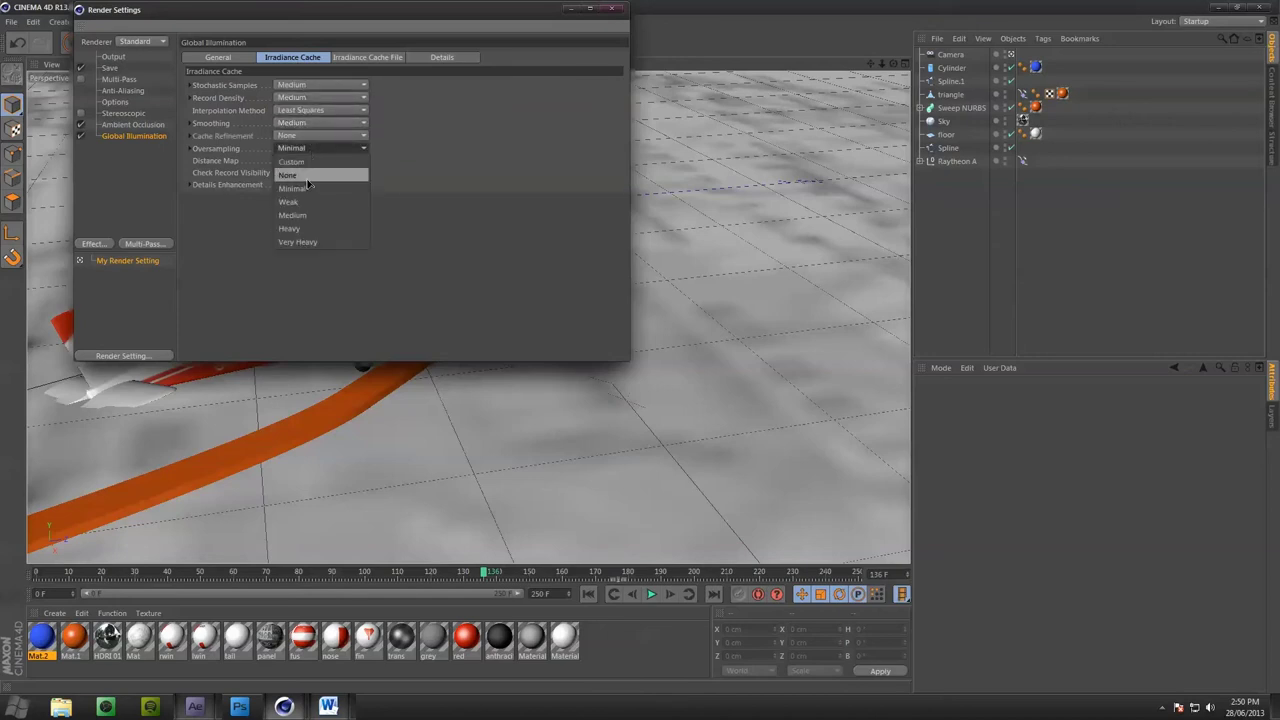
click(292, 202)
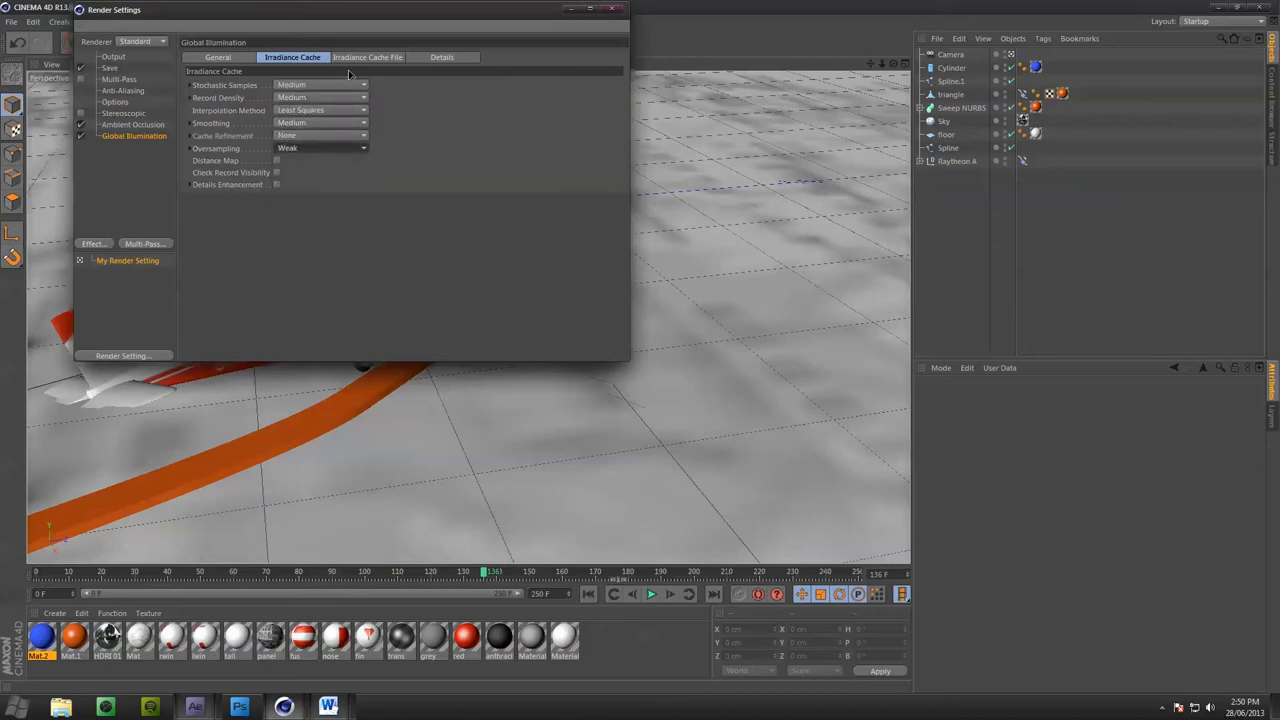
click(611, 8)
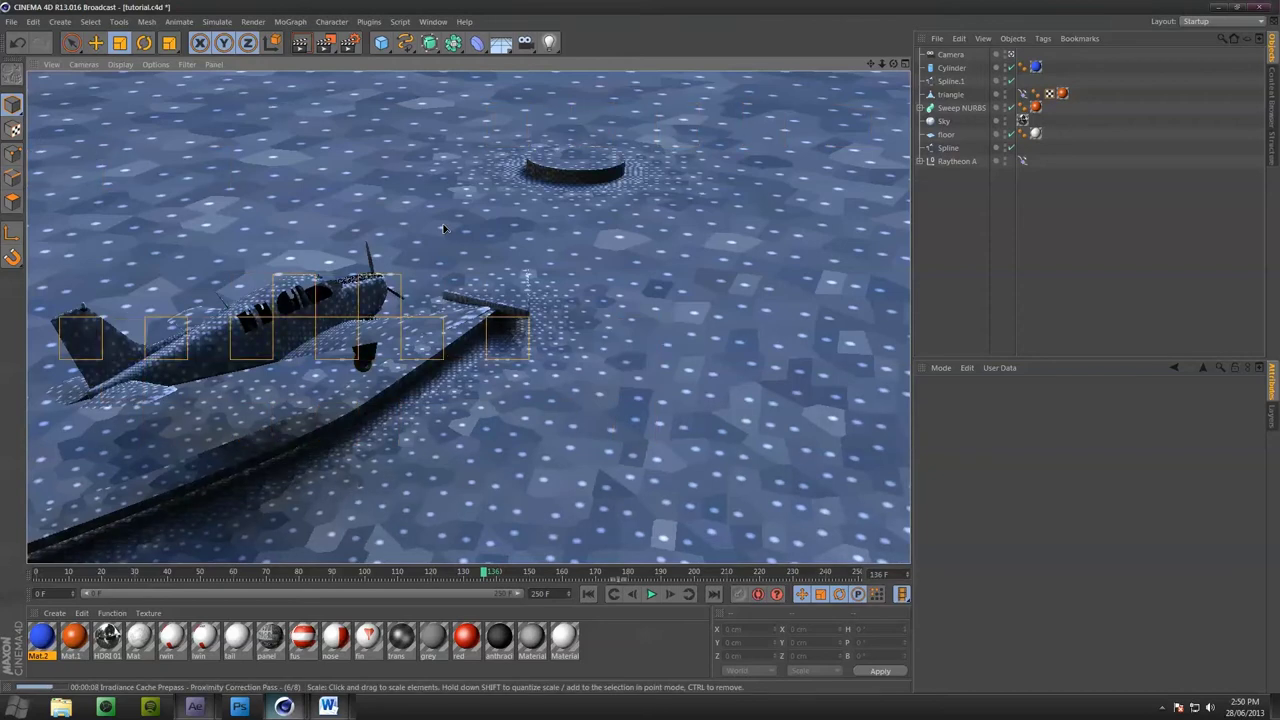
Set the saved image format to JPEG in the render settings and close them
click(444, 229)
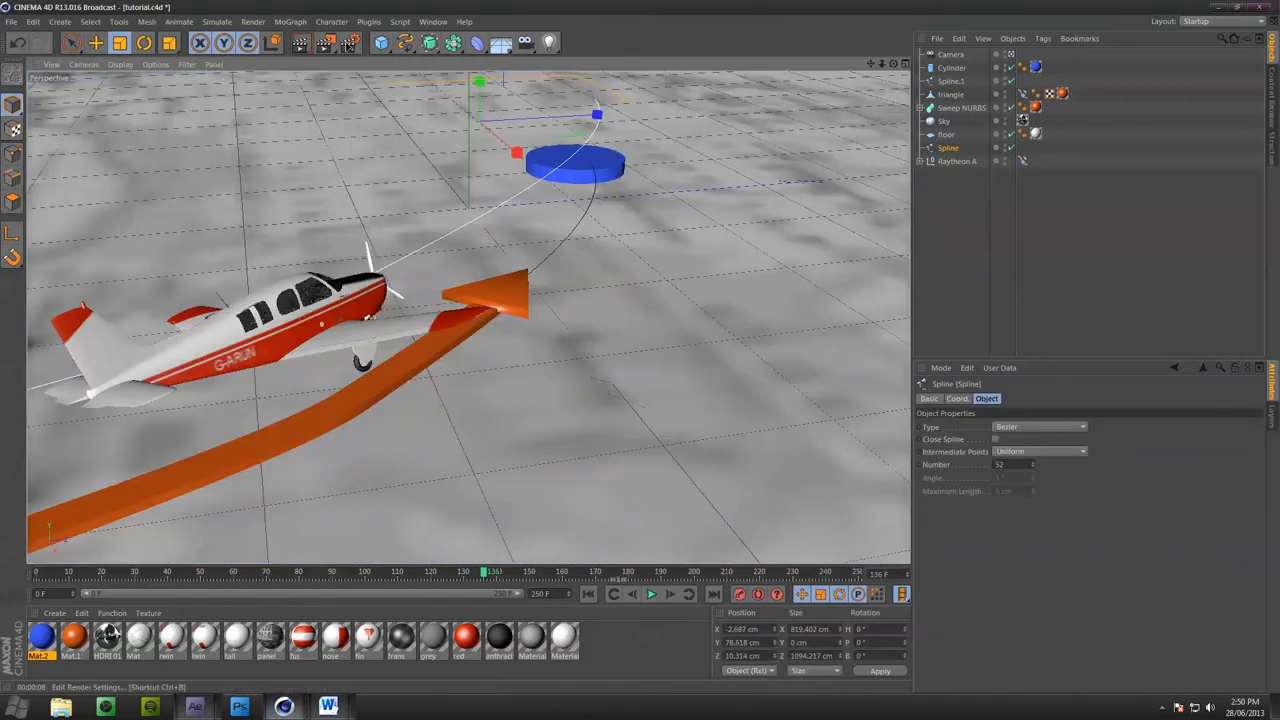
click(349, 42)
click(114, 57)
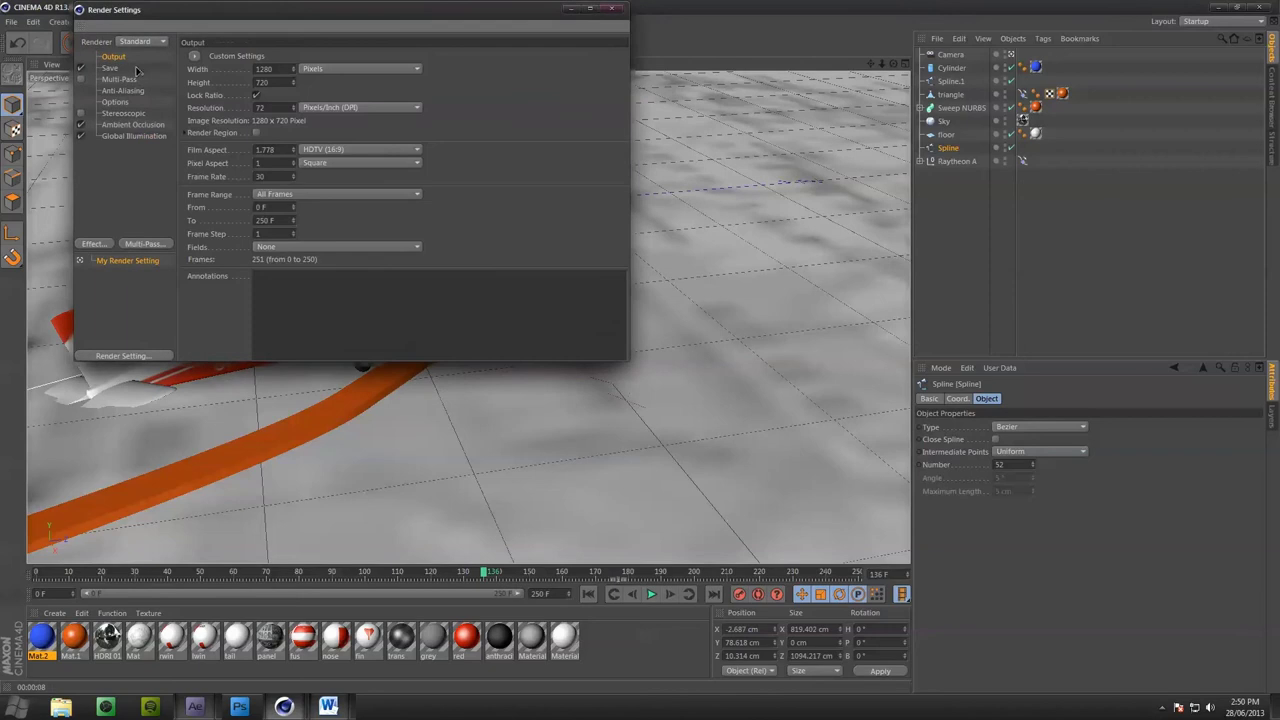
click(110, 68)
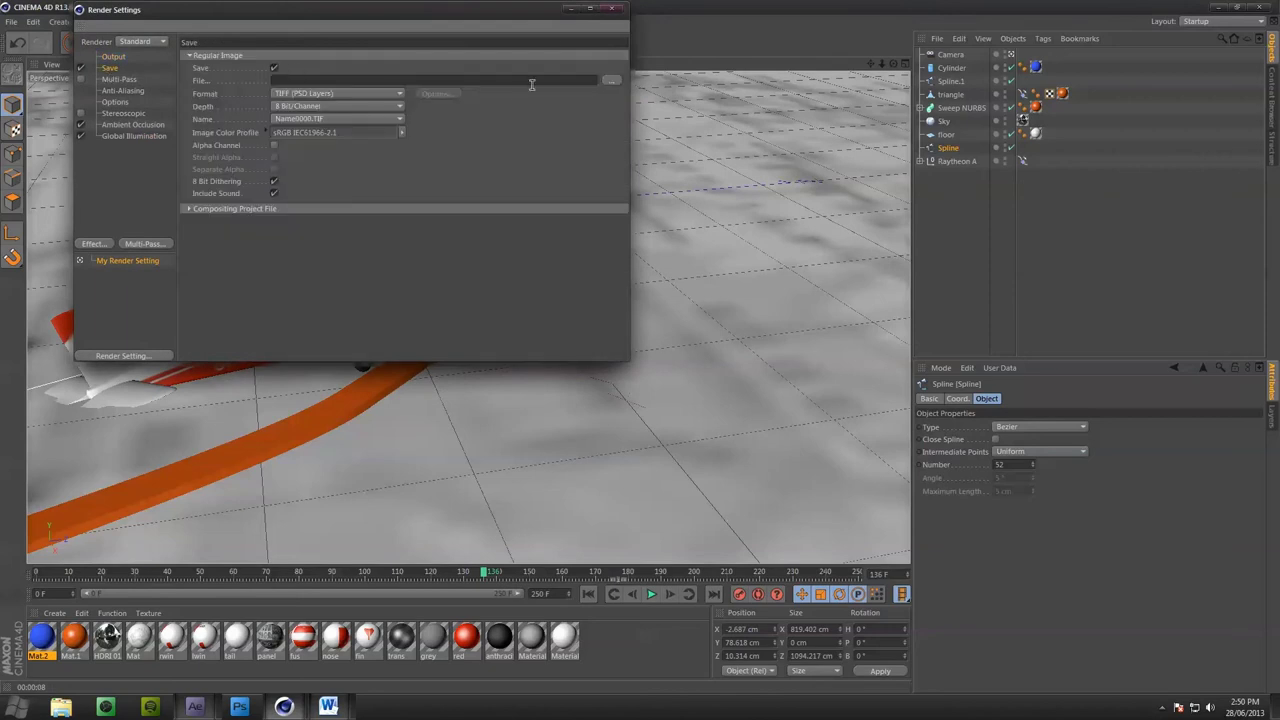
click(371, 92)
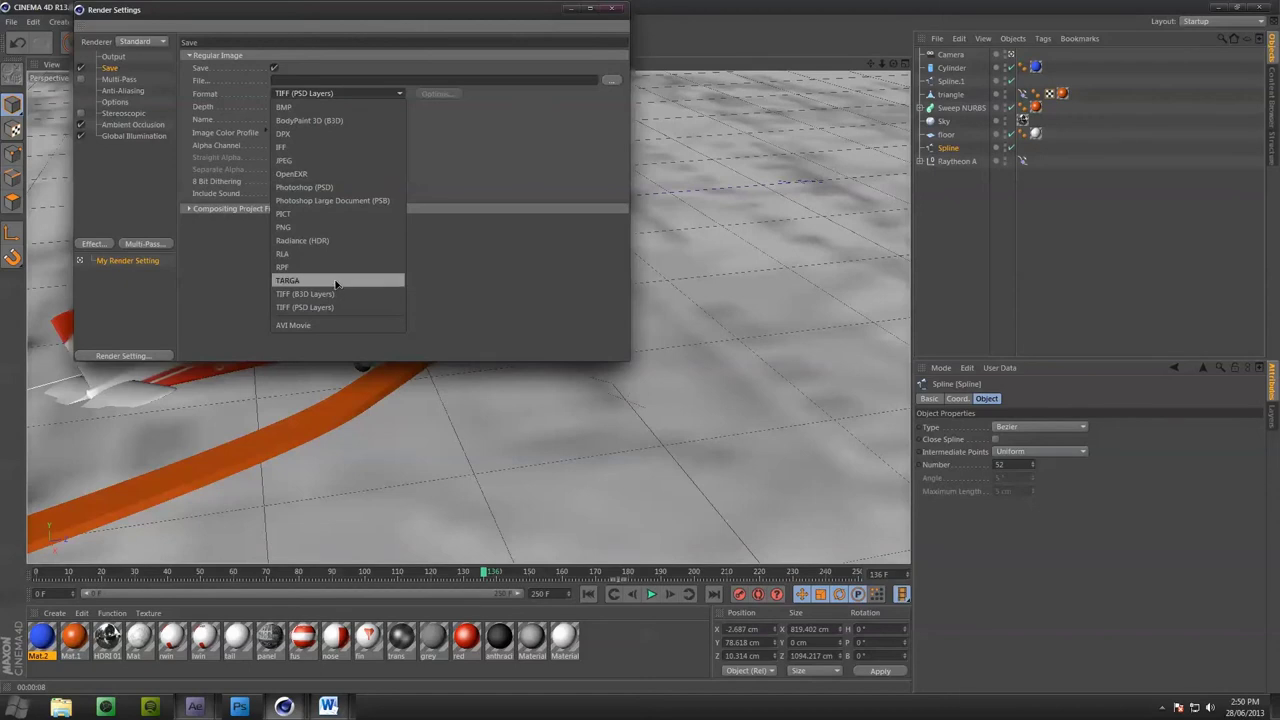
click(318, 163)
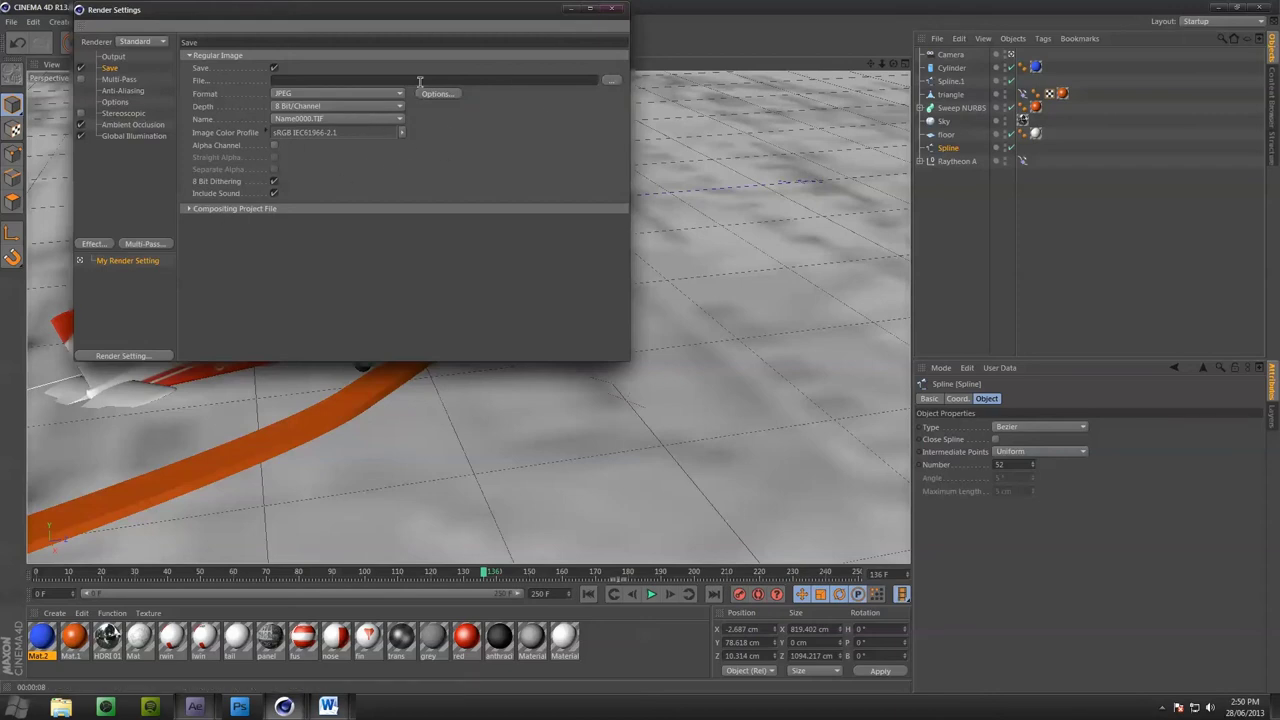
click(613, 9)
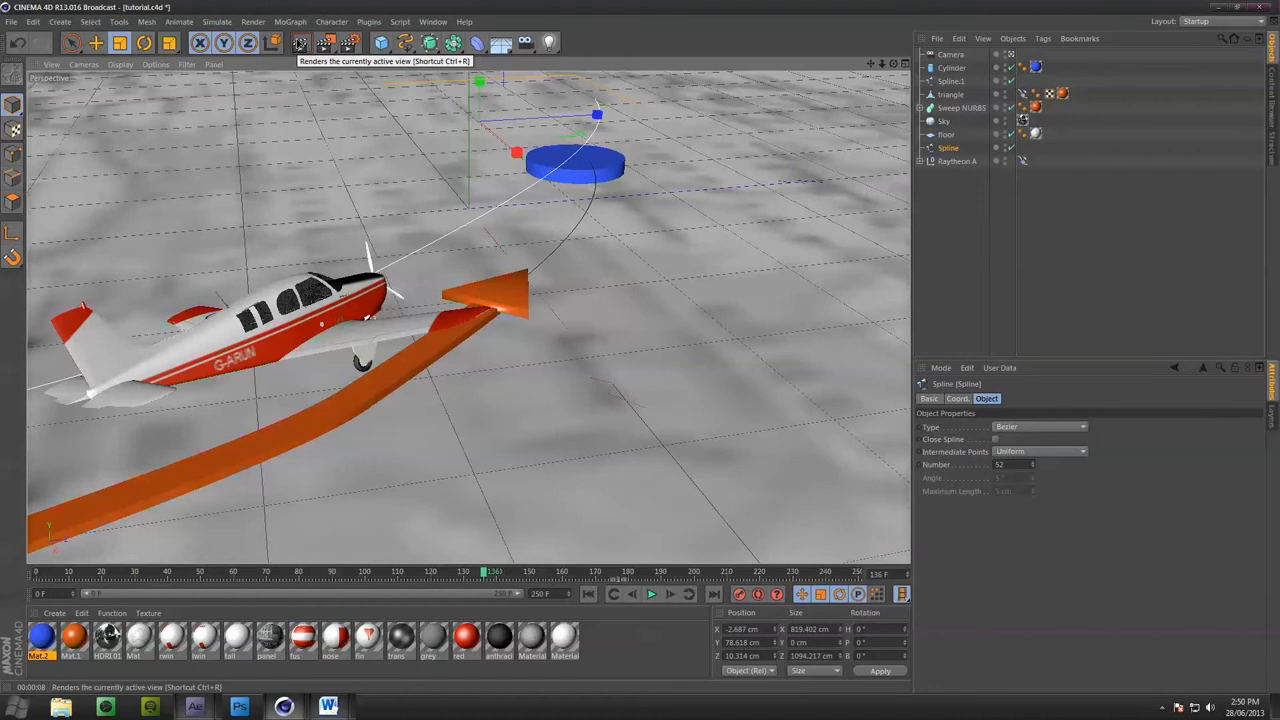
Try rendering the current view, and start rendering all frames in the Picture Viewer without a file name, stopping both renders
click(299, 43)
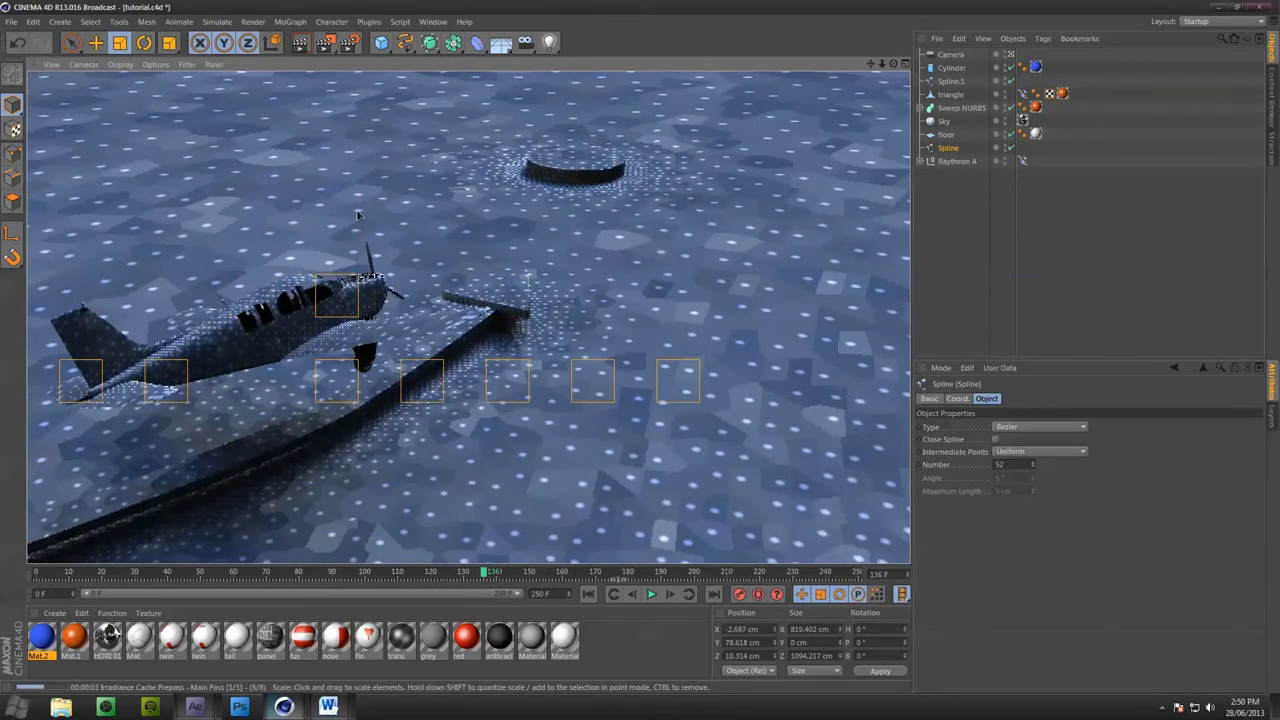
key(Escape)
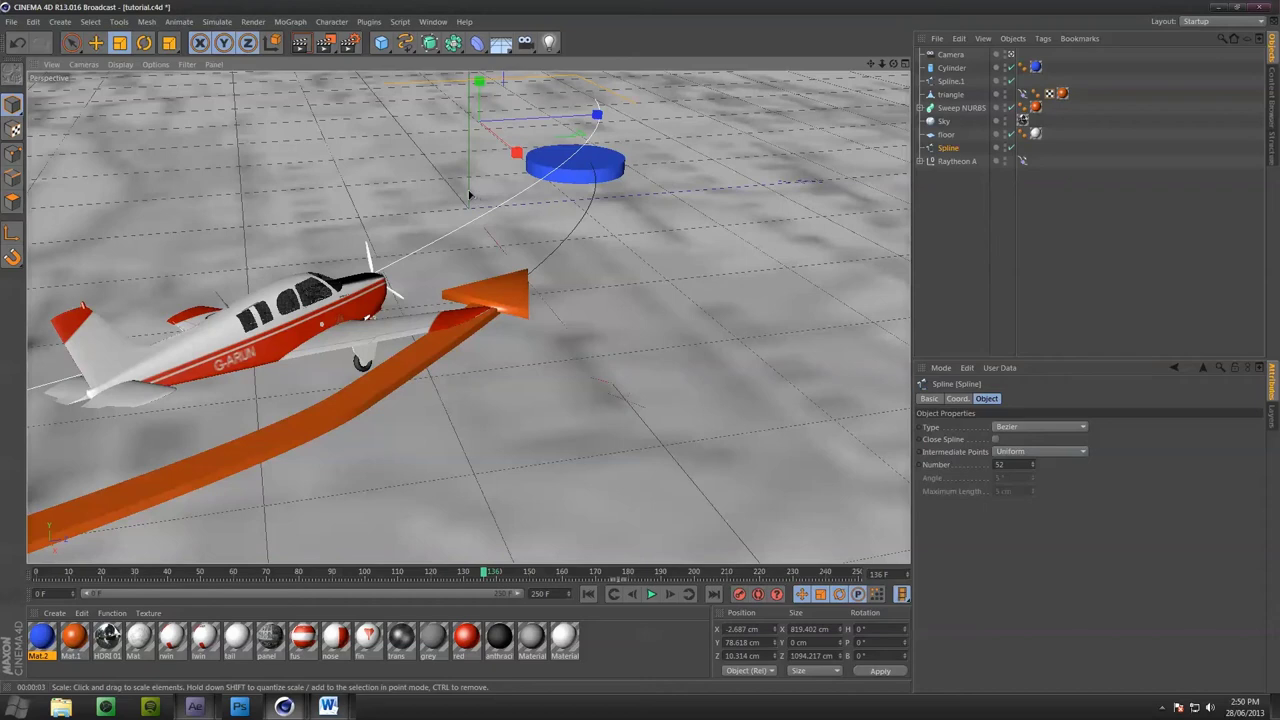
key(shift+r)
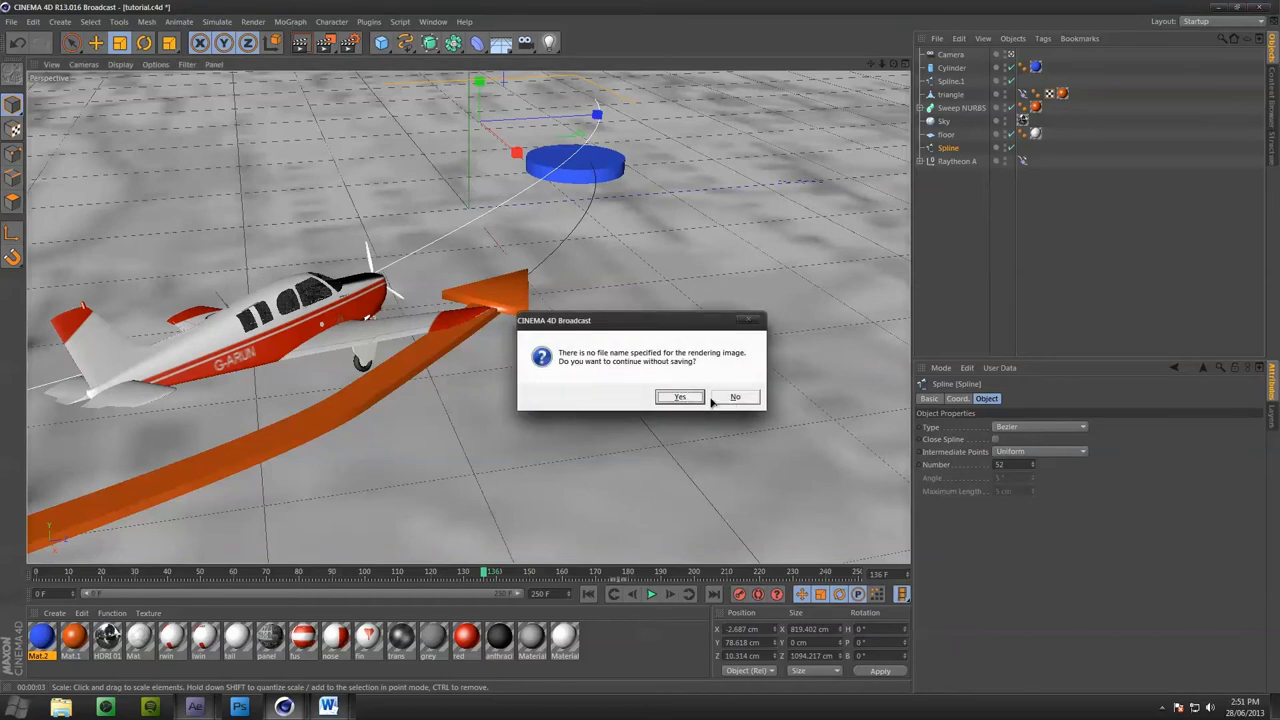
click(680, 398)
scroll(578, 165, down, 3)
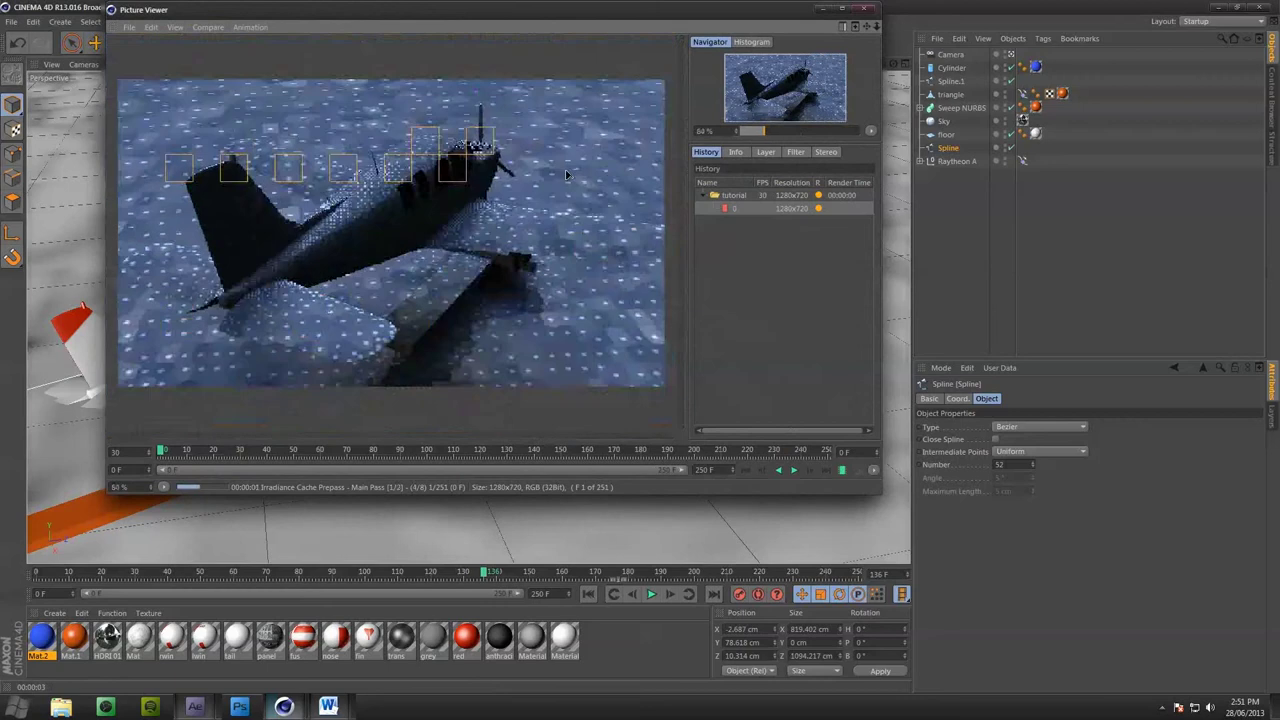
scroll(556, 183, up, 1)
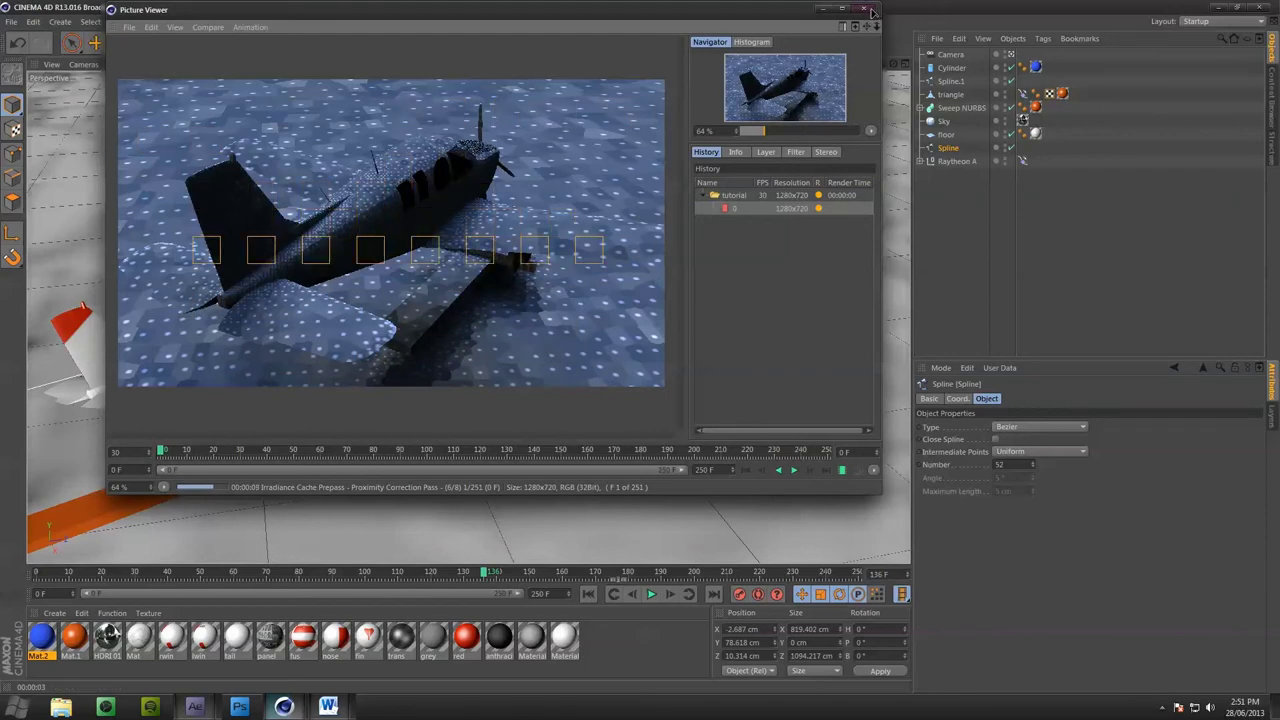
click(875, 12)
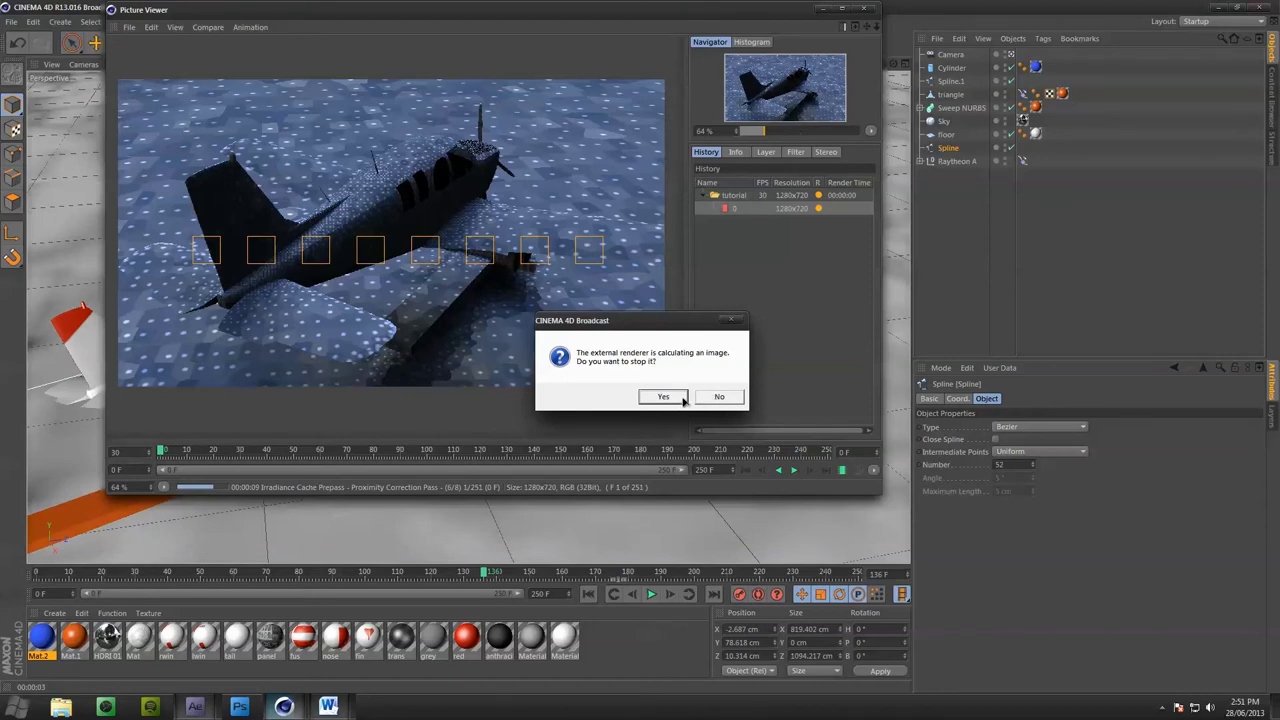
click(663, 397)
Save the scene, switch to After Effects and start a new project
click(10, 21)
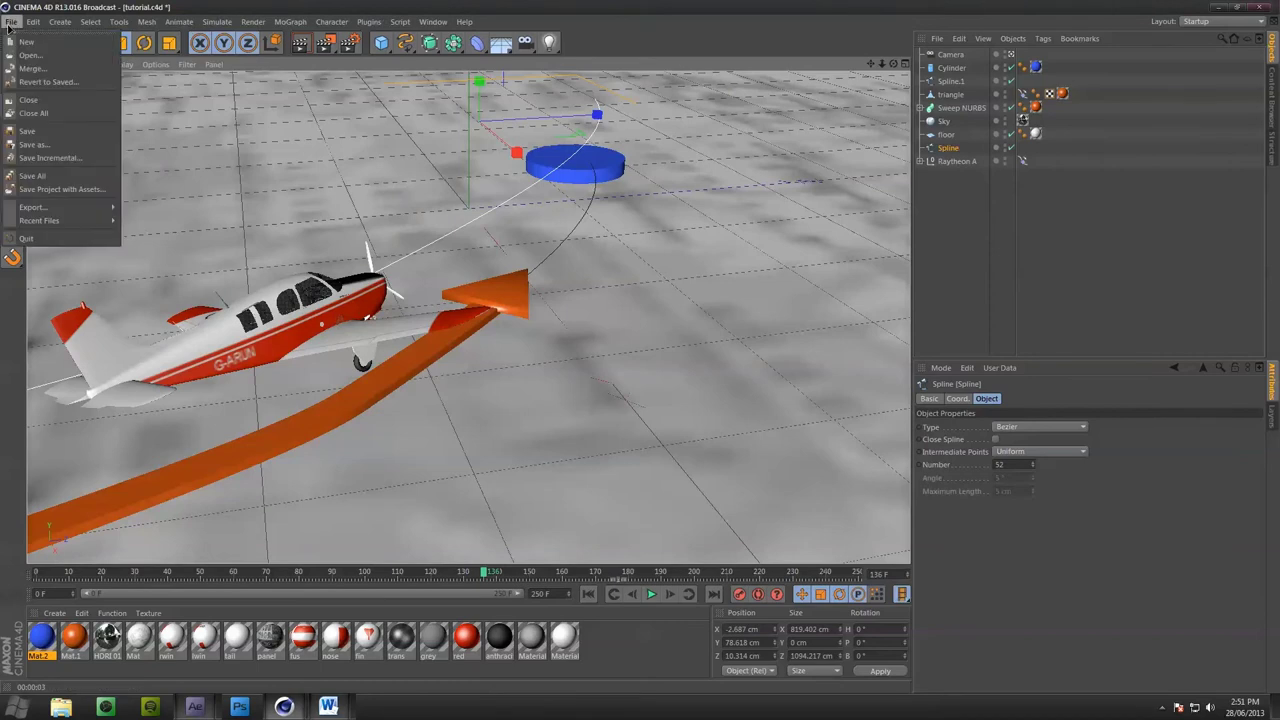
click(30, 136)
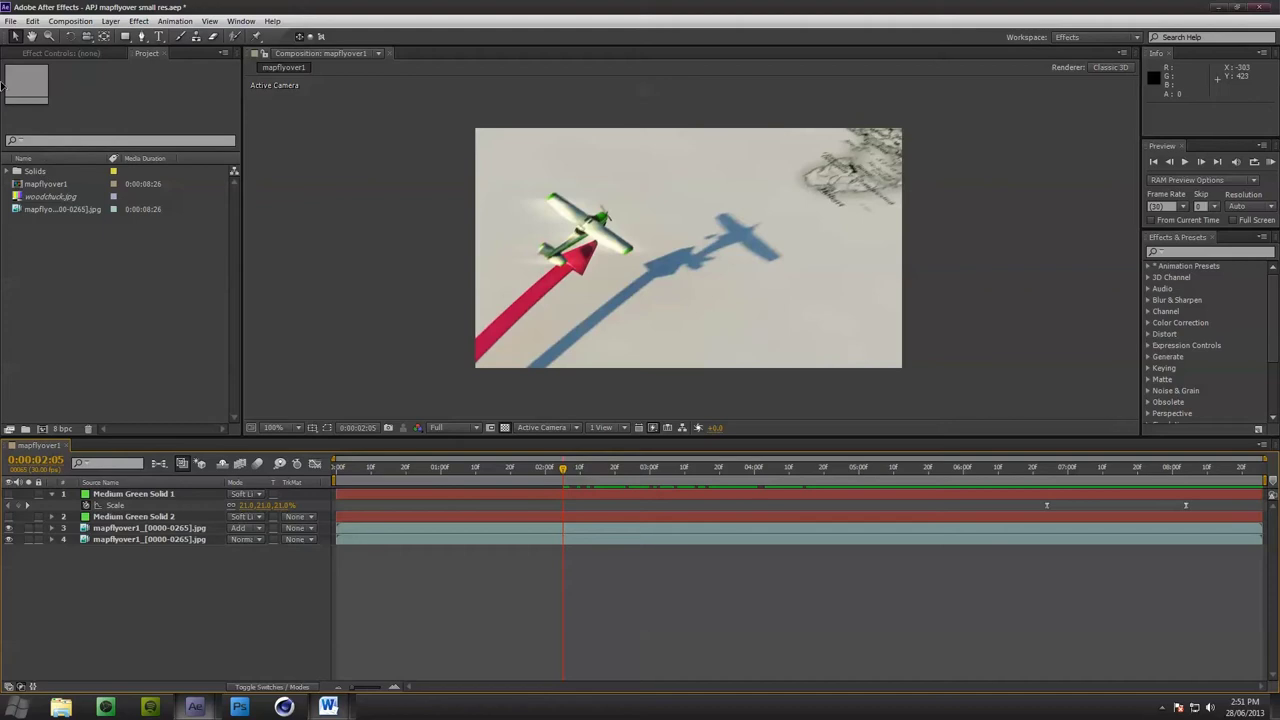
click(10, 21)
mouse_move(25, 37)
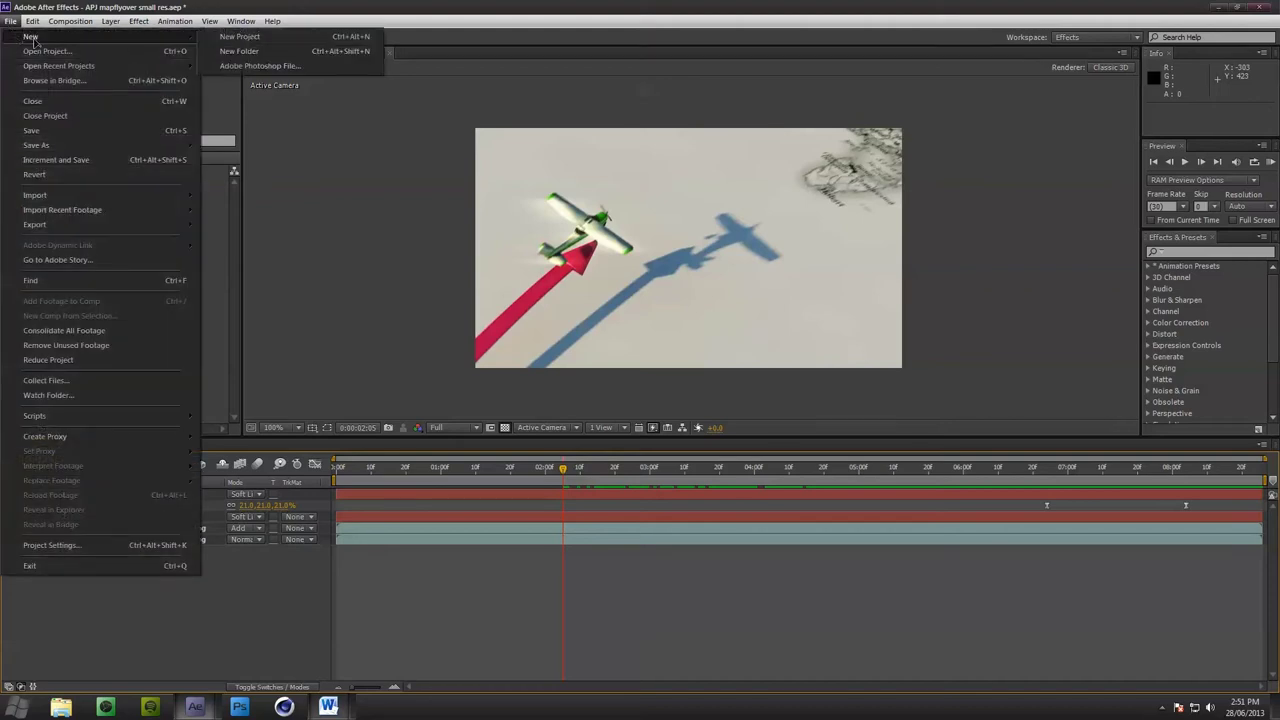
click(240, 37)
click(681, 369)
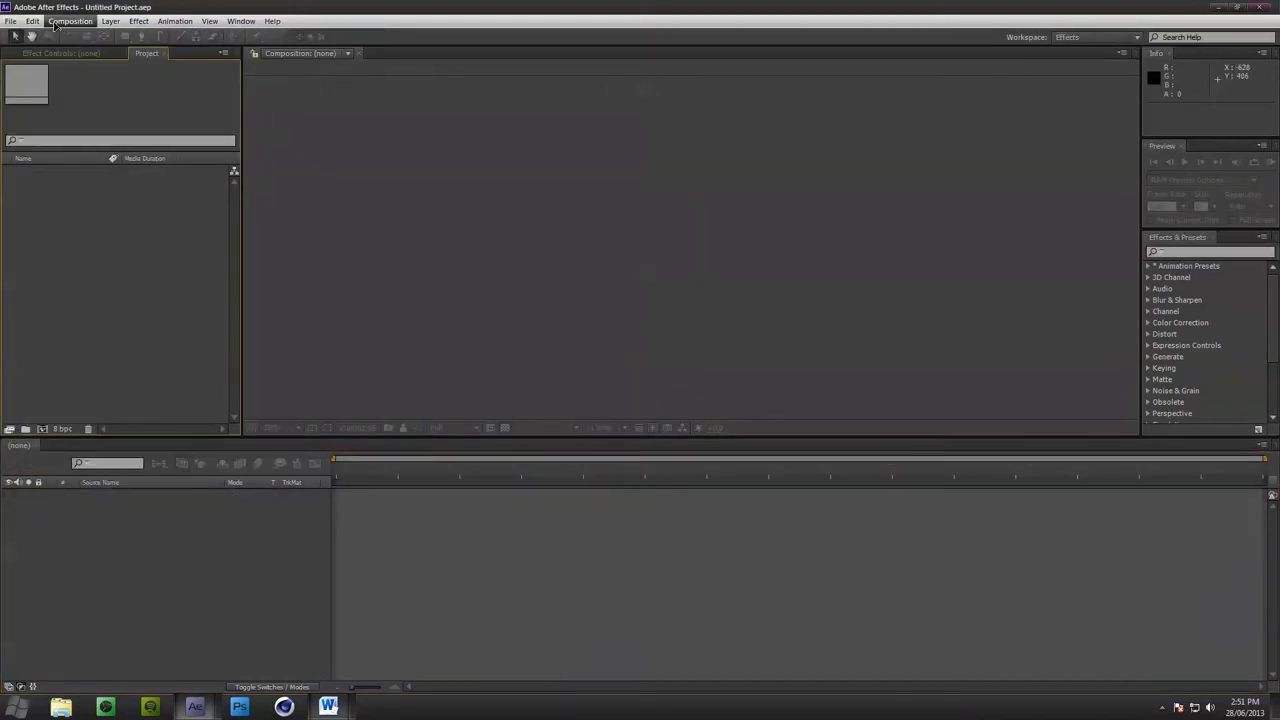
Open the footage import dialog and browse to the Map Australia folder within the documents' Cinema 4D folder
click(55, 23)
right_click(19, 209)
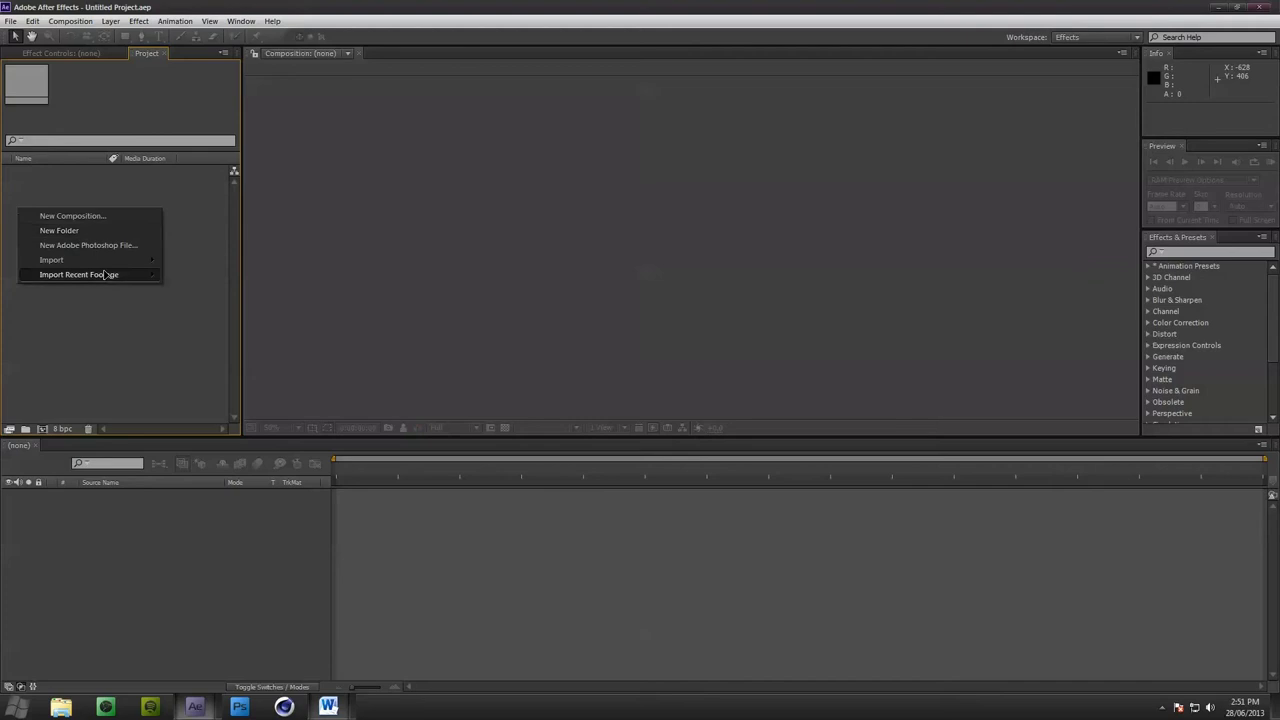
mouse_move(100, 260)
click(270, 261)
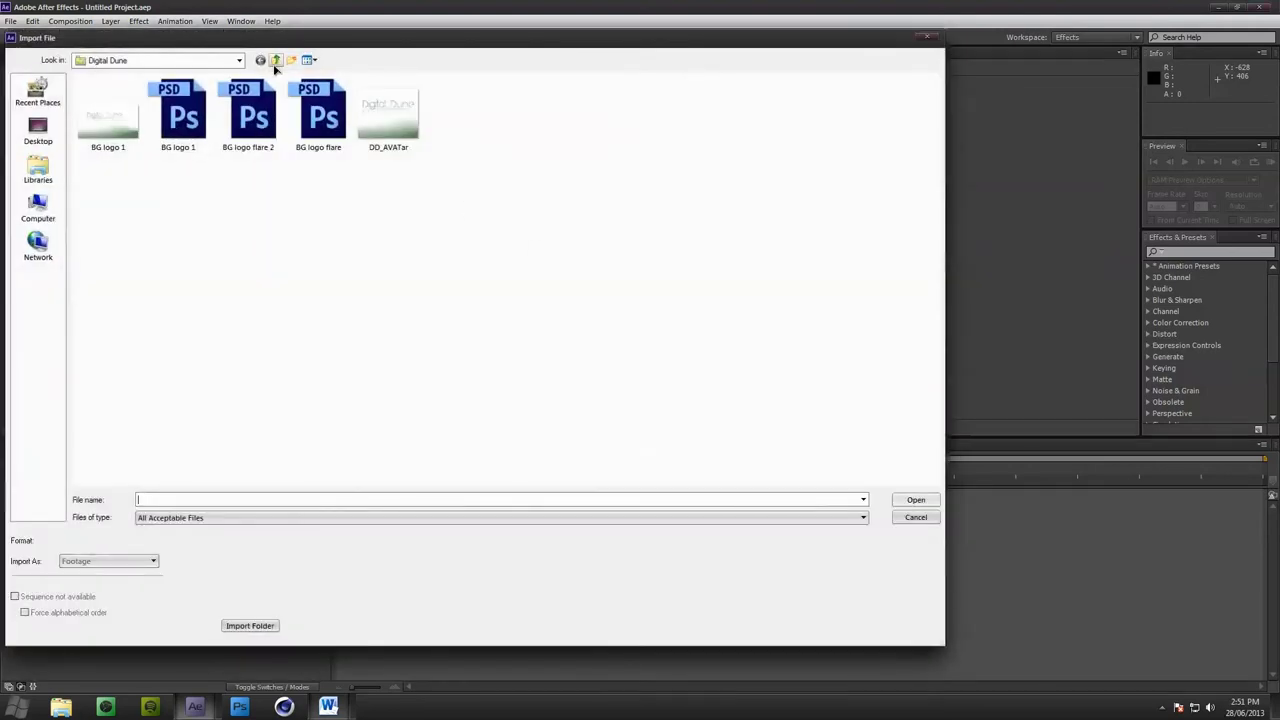
click(275, 61)
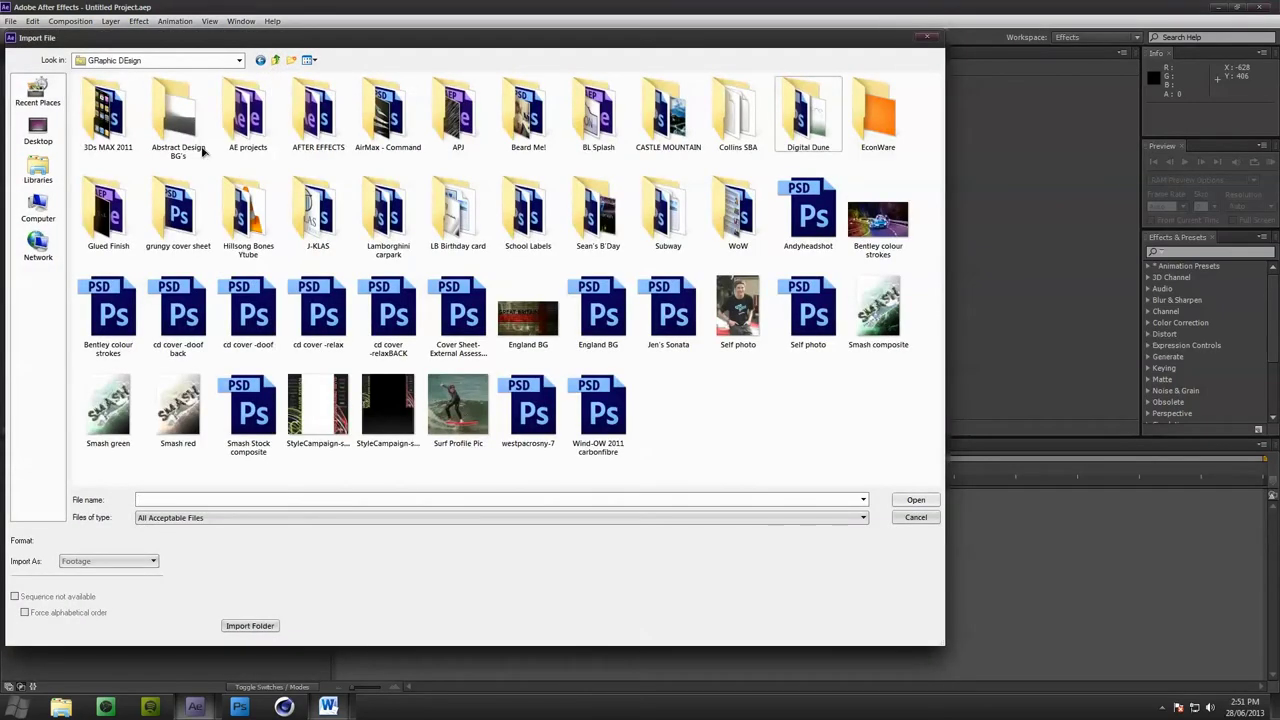
click(30, 170)
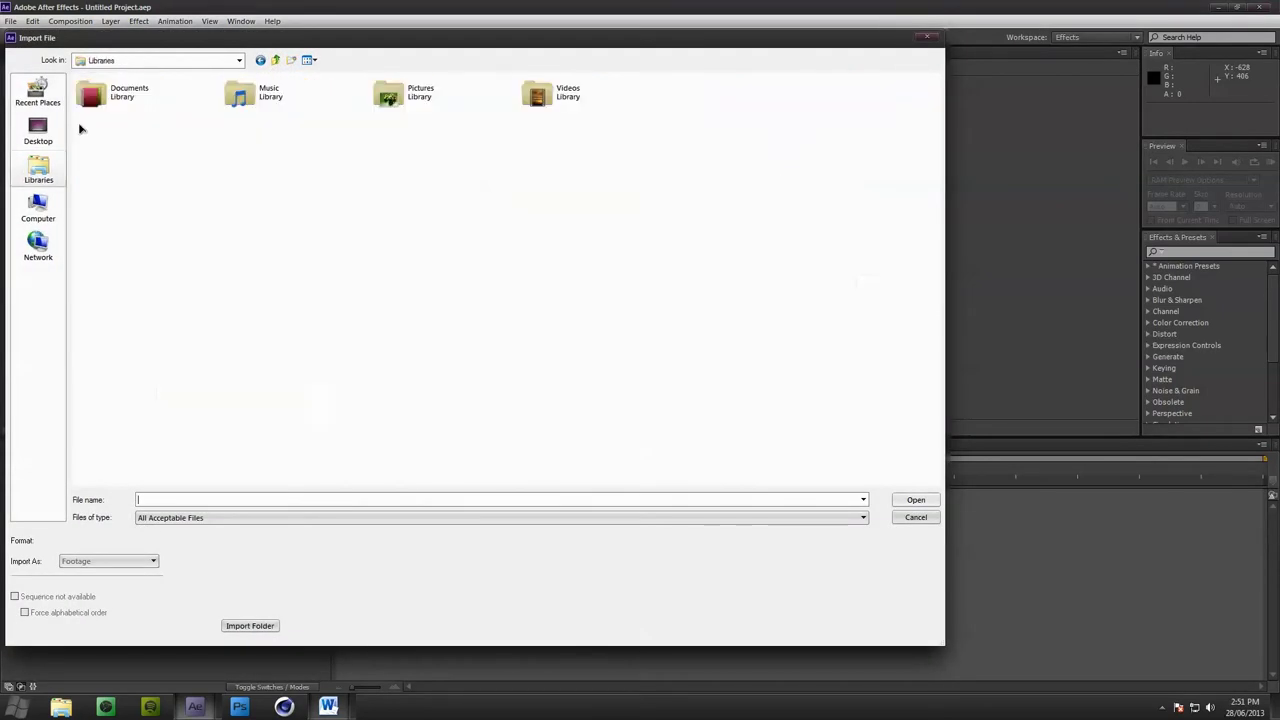
double_click(131, 96)
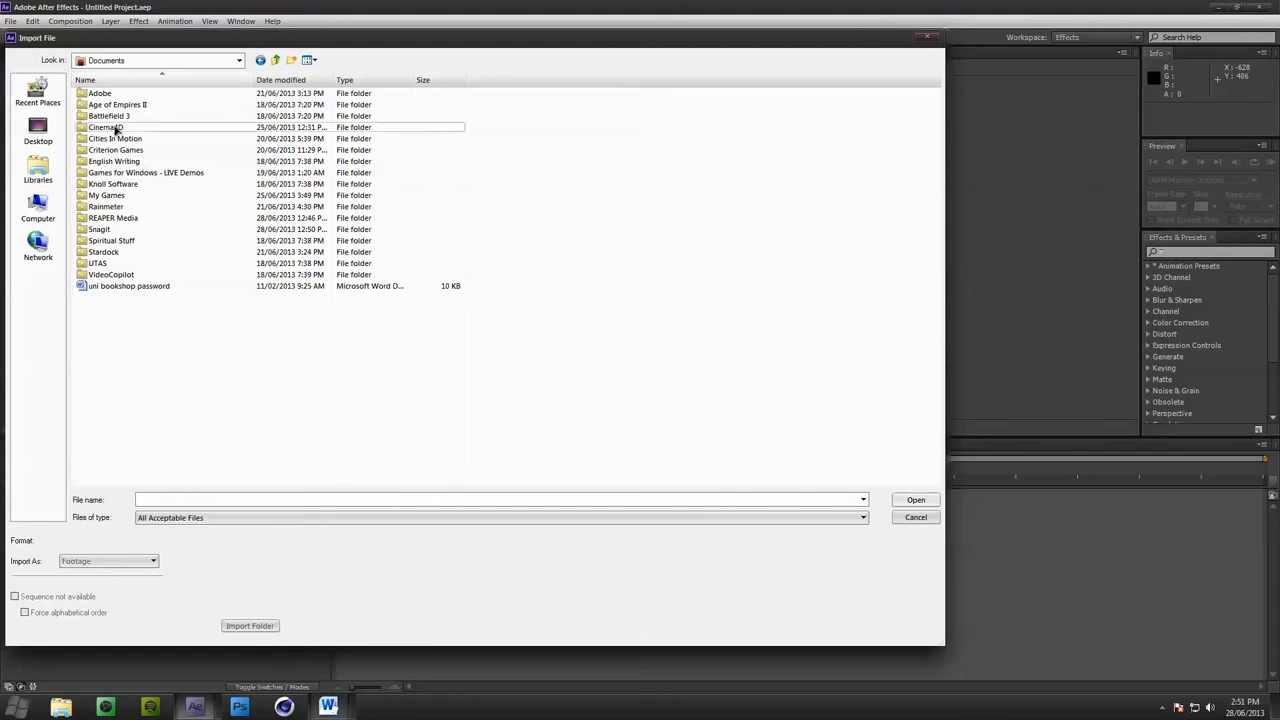
double_click(117, 129)
double_click(130, 235)
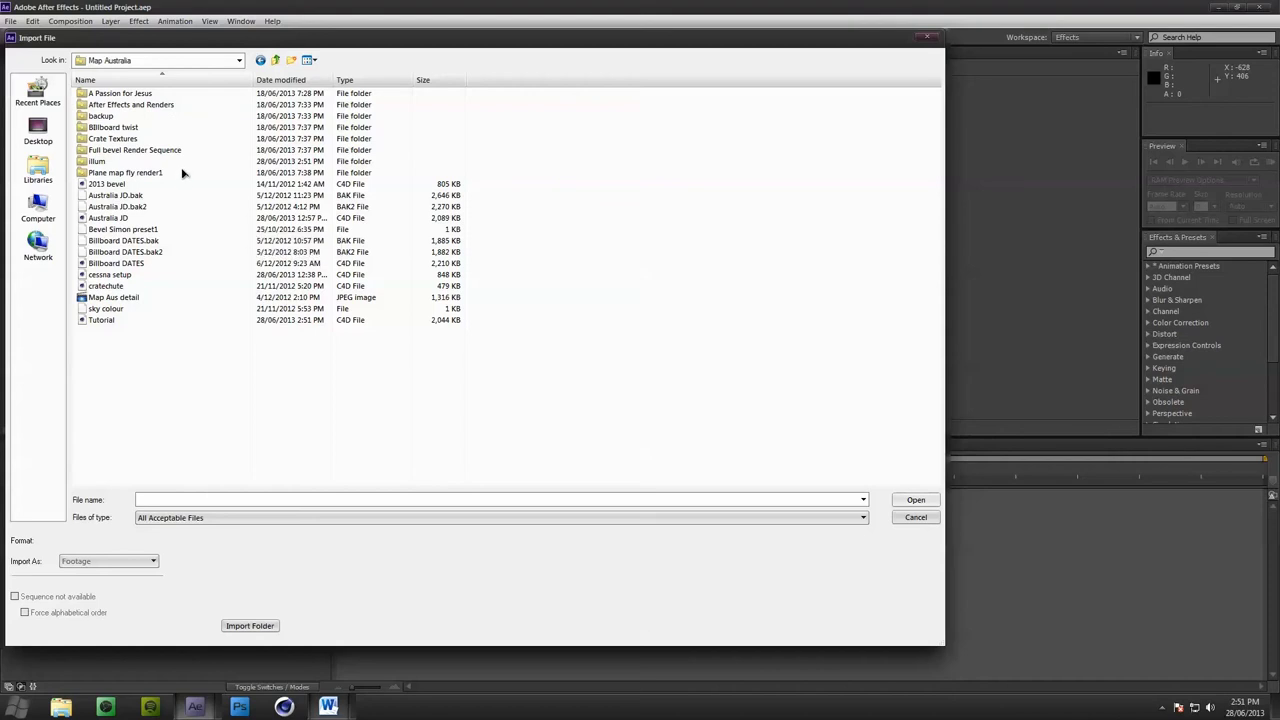
Import the 720p_mapflyover frames from the 720p folder inside Plane map fly render1 as a TIFF sequence
drag(338, 45, 409, 65)
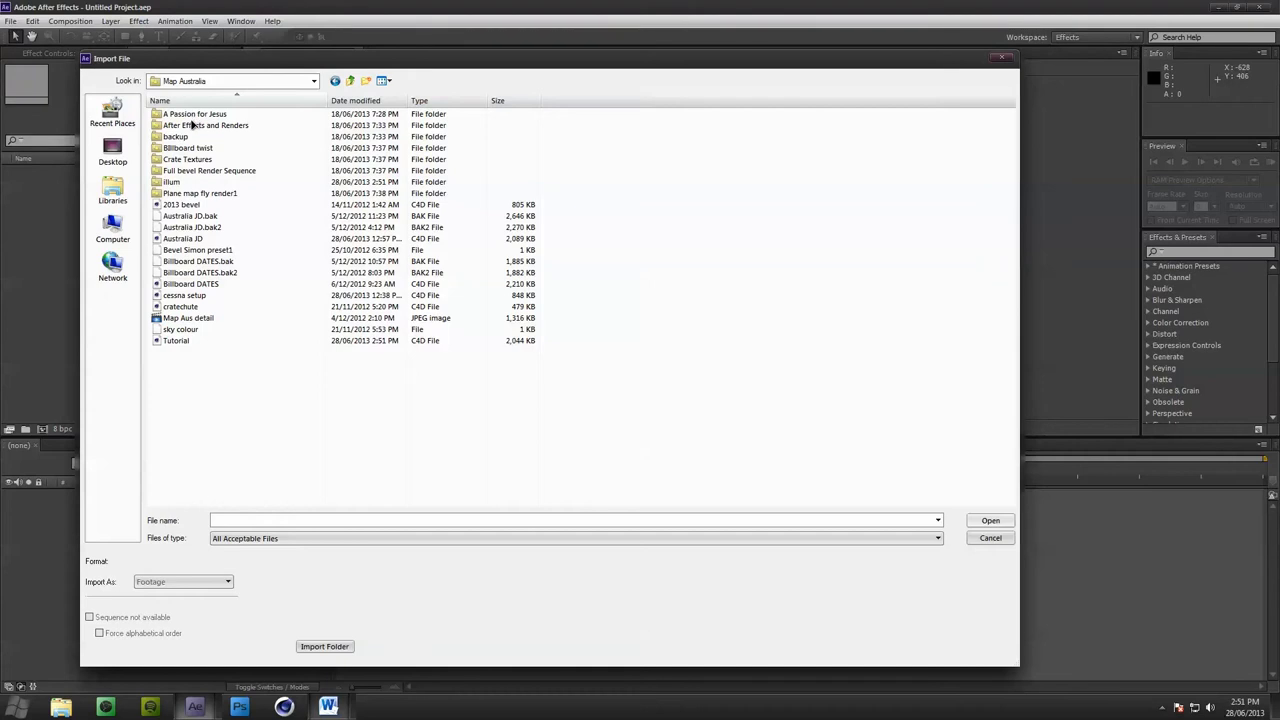
double_click(200, 193)
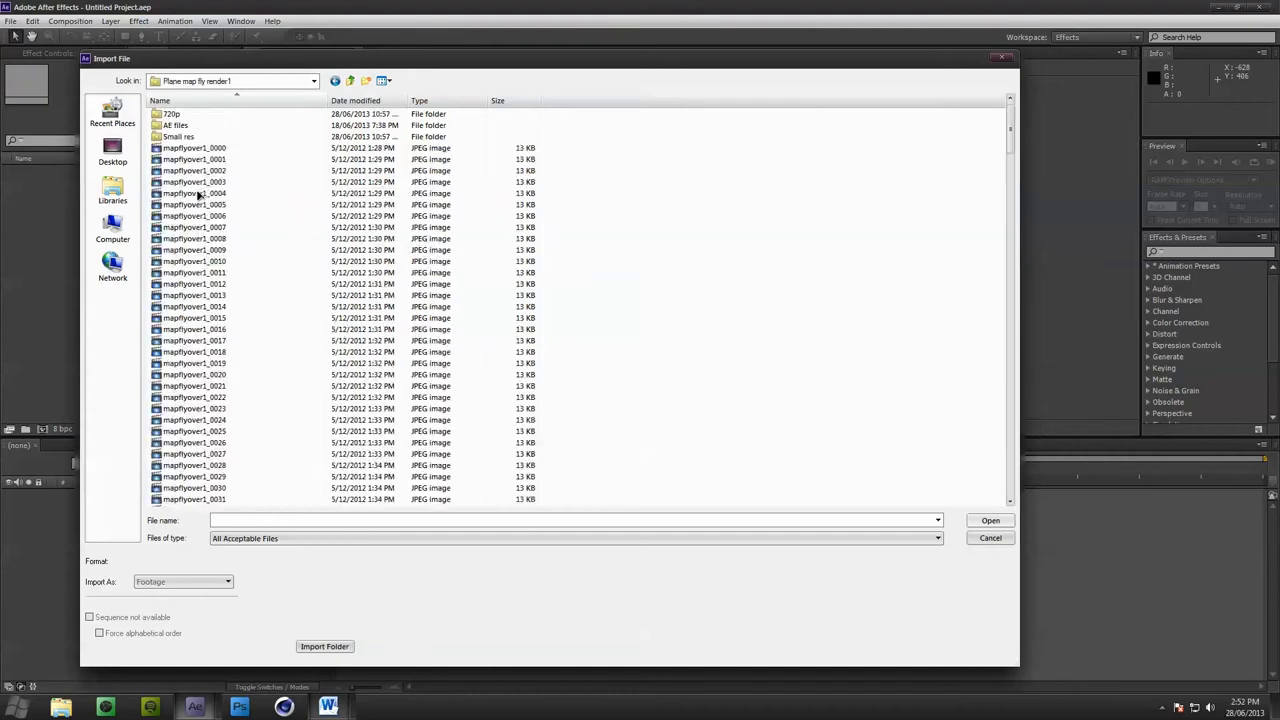
double_click(196, 136)
click(350, 80)
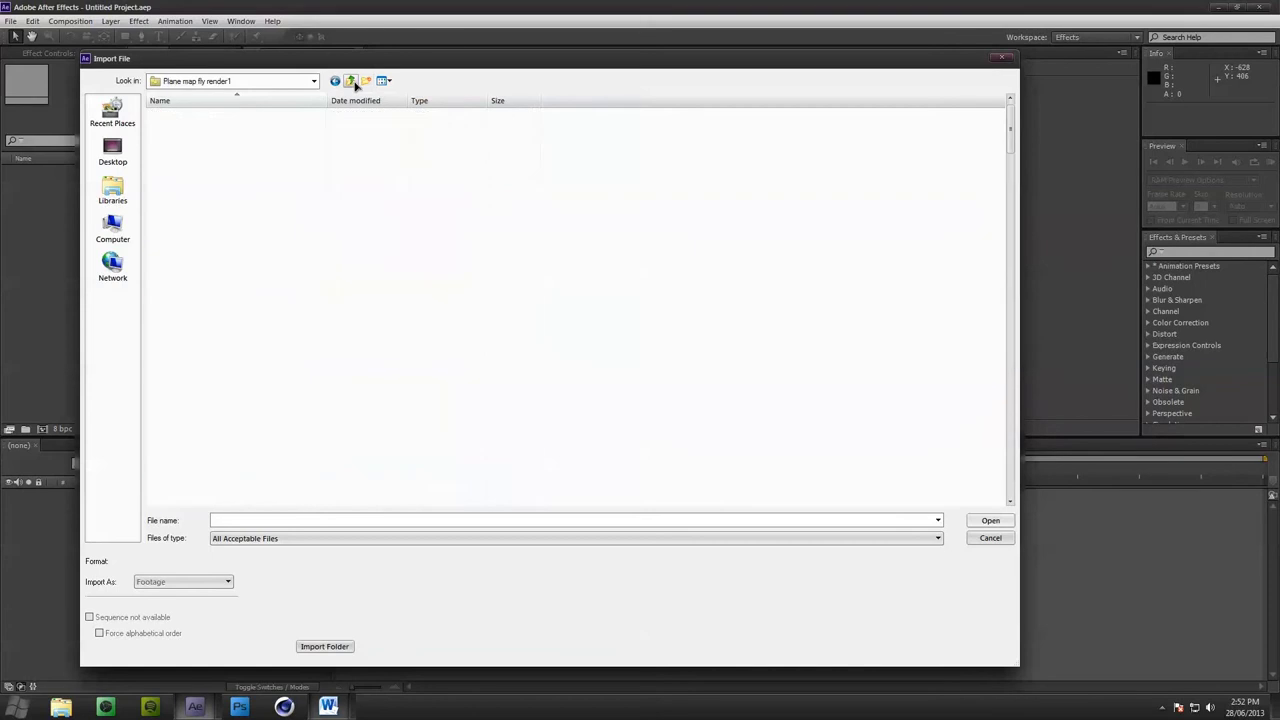
double_click(206, 114)
click(208, 117)
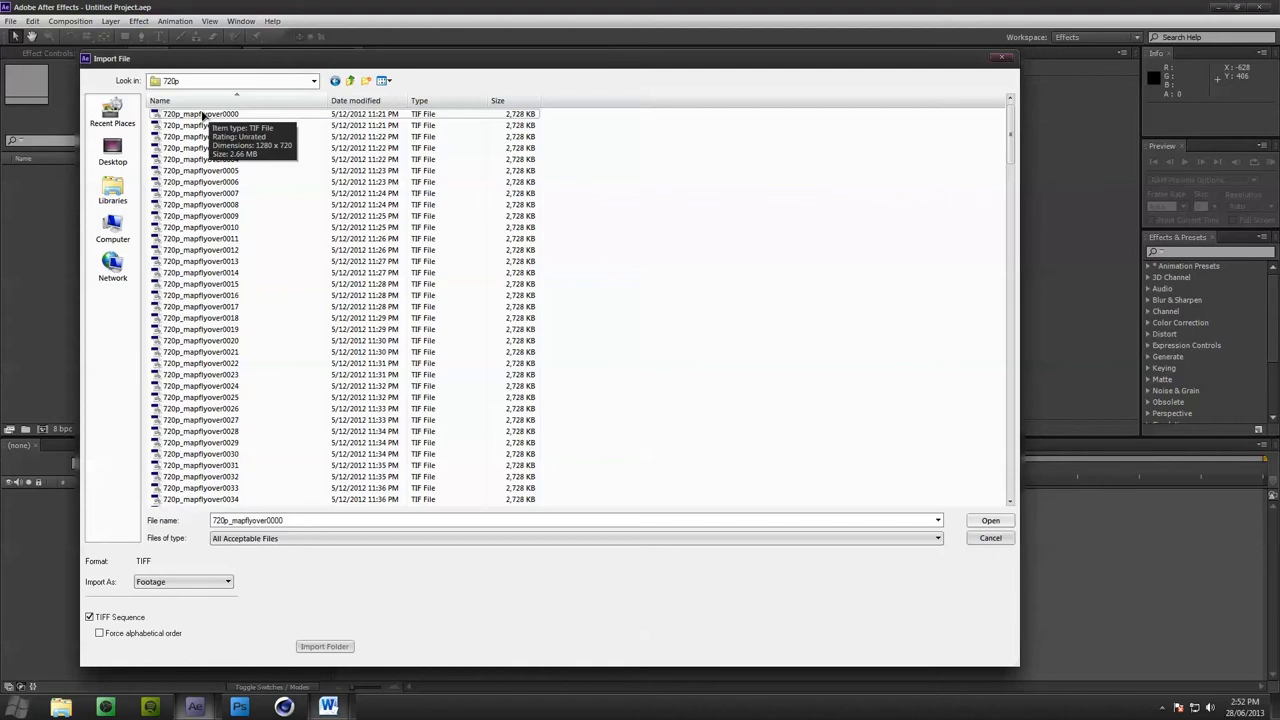
click(89, 617)
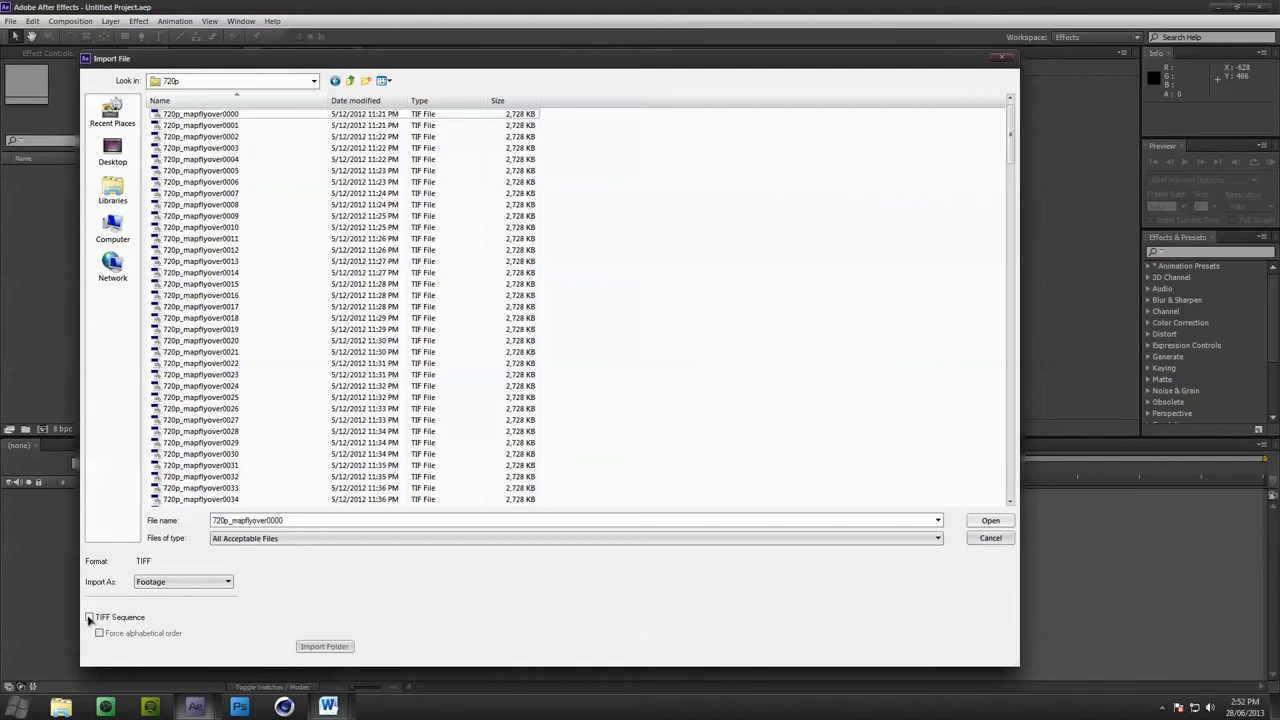
click(89, 617)
drag(1012, 155, 957, 160)
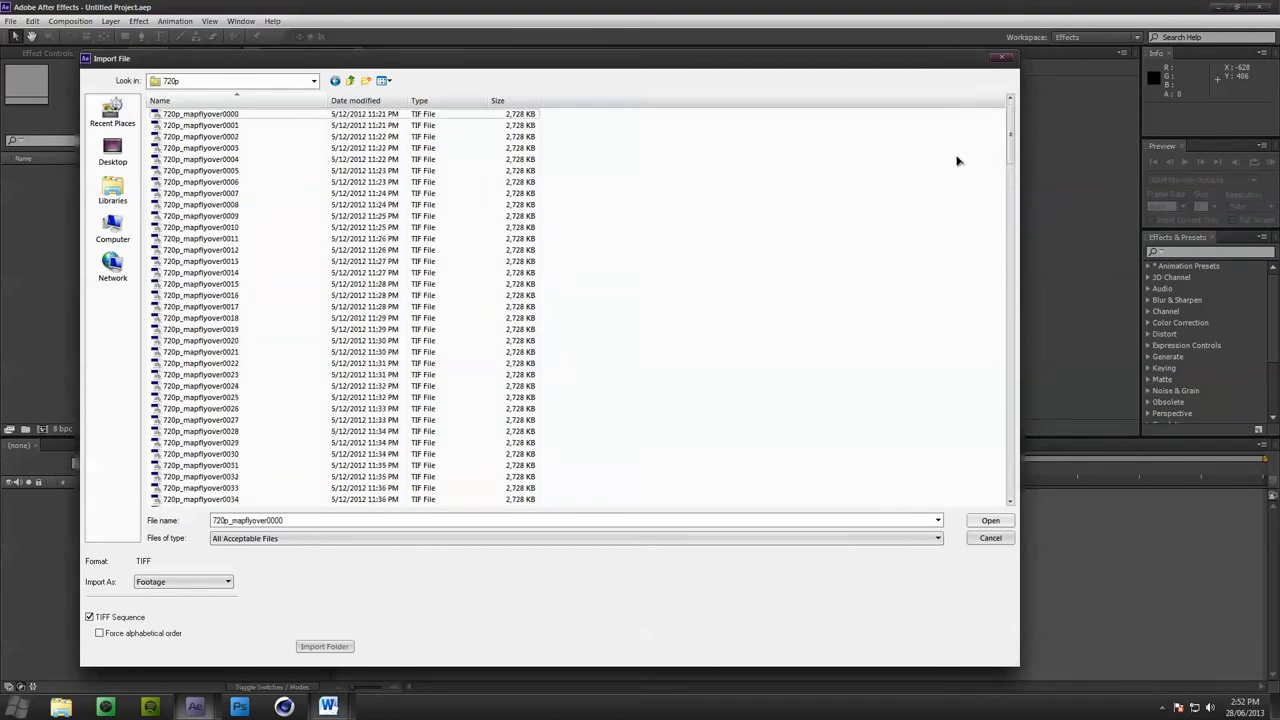
click(990, 521)
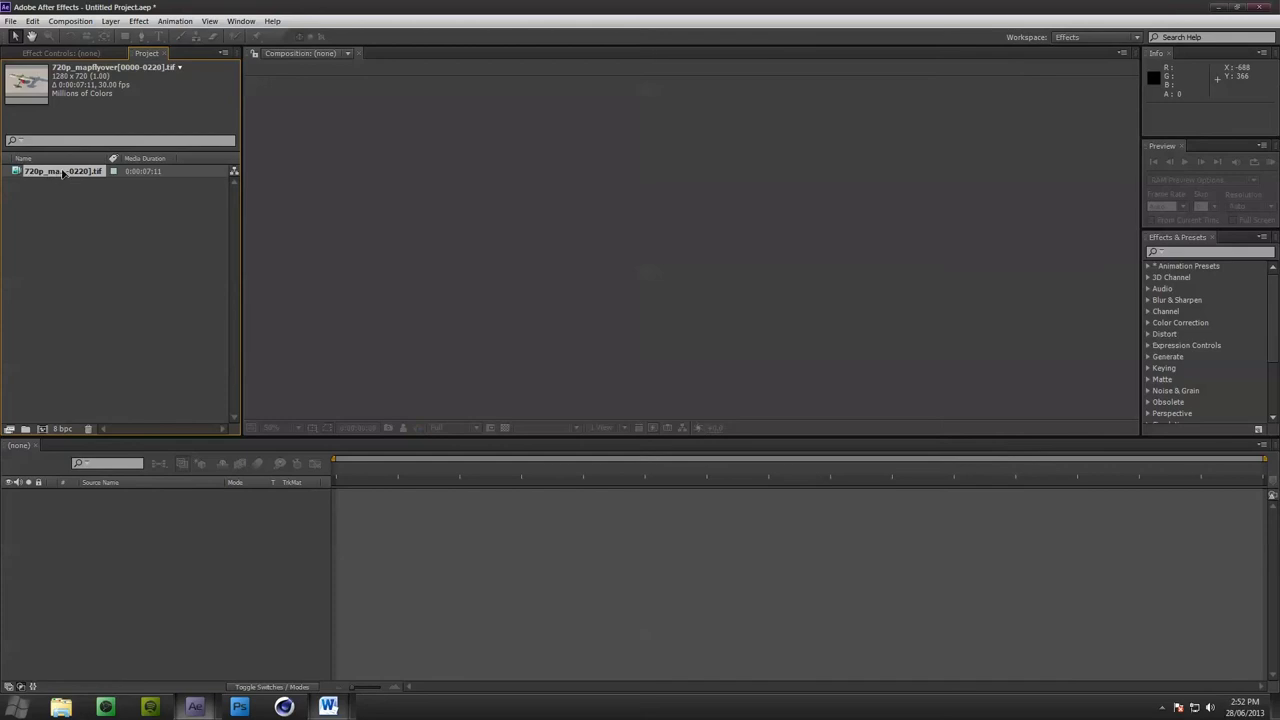
Create a composition from the imported 720p_mapflyover sequence and fit its whole frame in the viewer
drag(47, 176, 58, 333)
click(43, 428)
drag(43, 430, 43, 429)
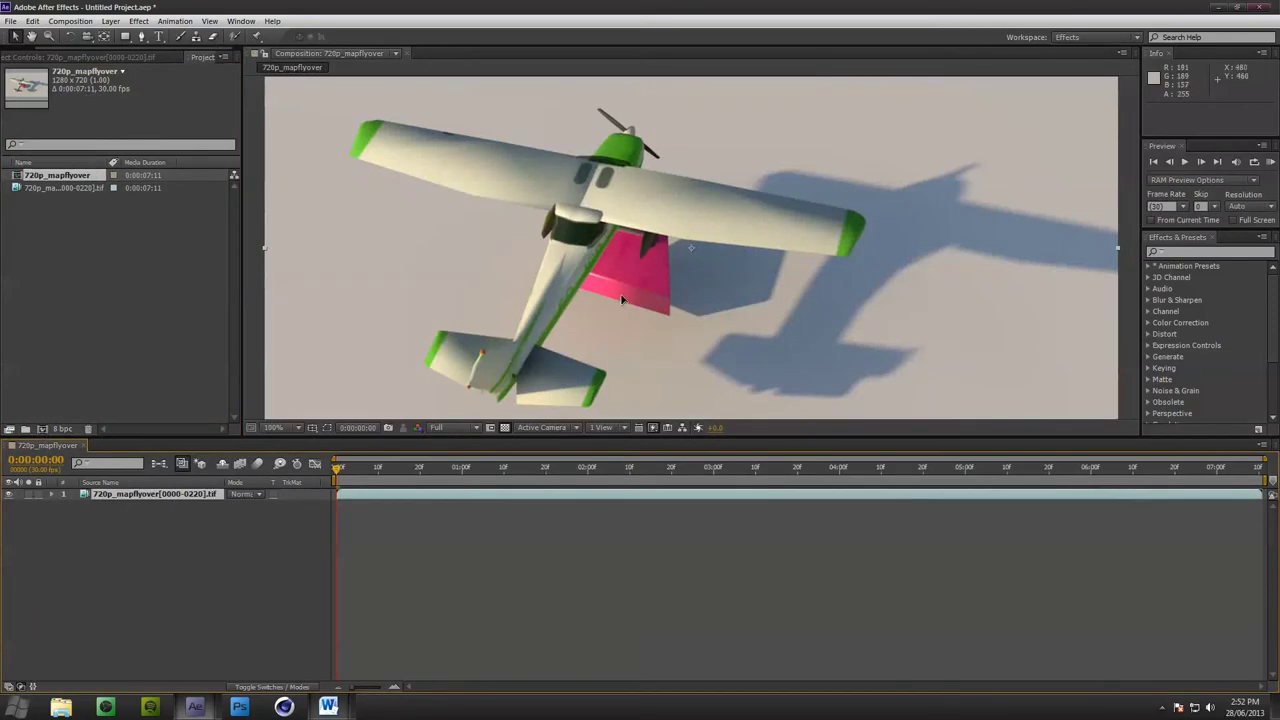
scroll(672, 209, down, 2)
scroll(672, 208, up, 2)
scroll(672, 208, down, 2)
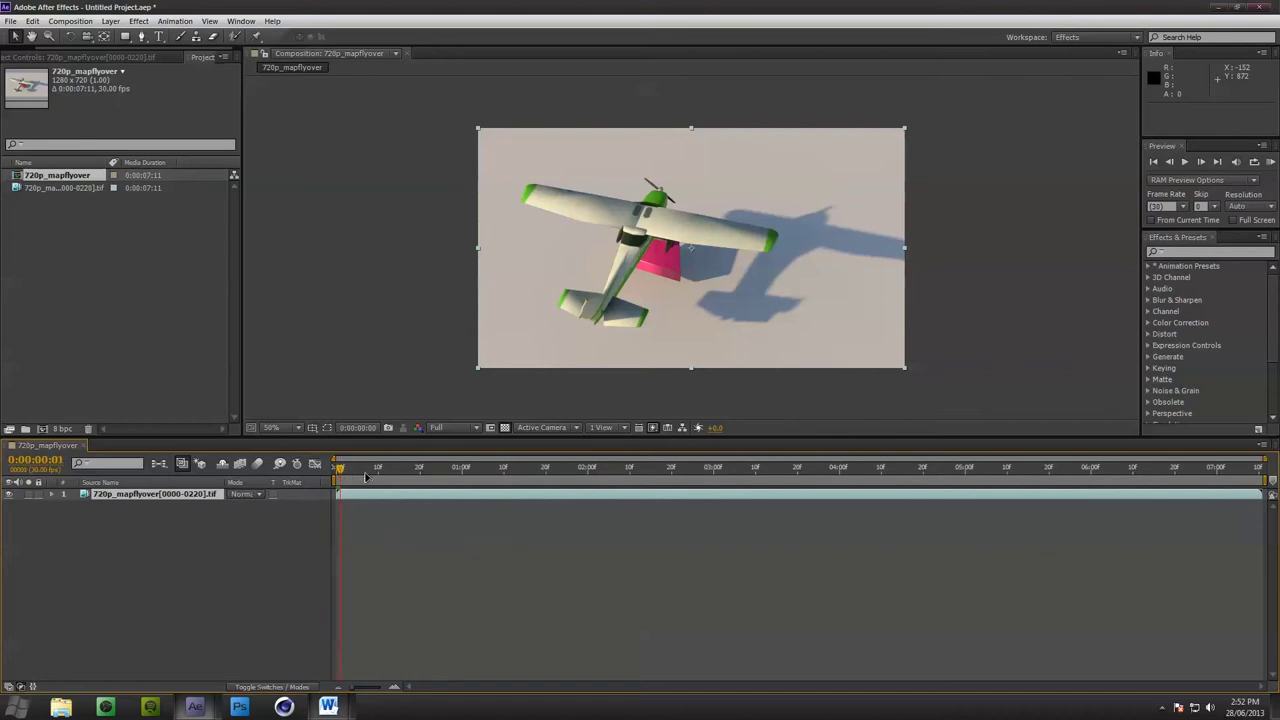
Turn off fast previews and scrub back and forth through the flyover footage
mouse_move(367, 477)
mouse_down()
mouse_move(480, 488)
mouse_move(1194, 482)
mouse_move(1111, 484)
mouse_move(983, 516)
mouse_move(479, 496)
mouse_move(986, 490)
mouse_move(1005, 470)
mouse_move(1208, 470)
mouse_move(531, 475)
mouse_move(426, 508)
mouse_up()
click(652, 428)
click(666, 446)
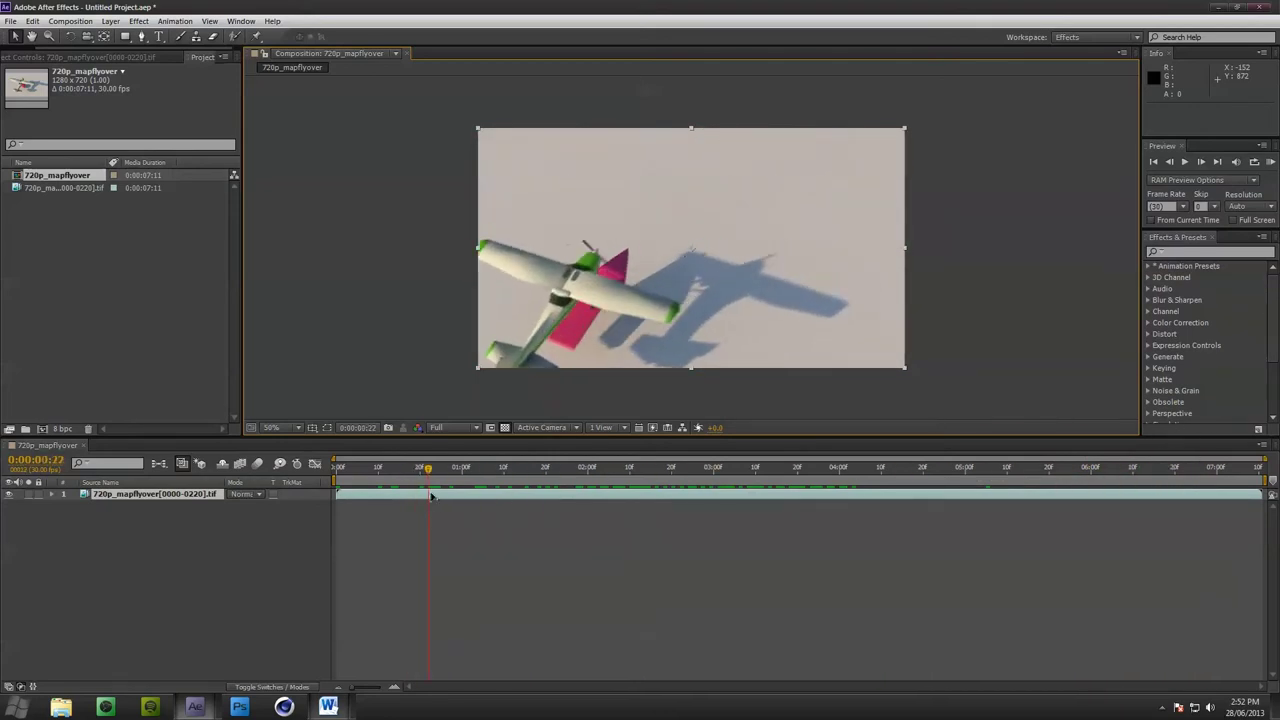
mouse_move(606, 467)
mouse_down()
mouse_move(1197, 459)
mouse_move(623, 467)
mouse_move(526, 485)
mouse_move(714, 467)
mouse_move(1171, 467)
mouse_move(1046, 470)
mouse_up()
drag(1033, 516, 487, 520)
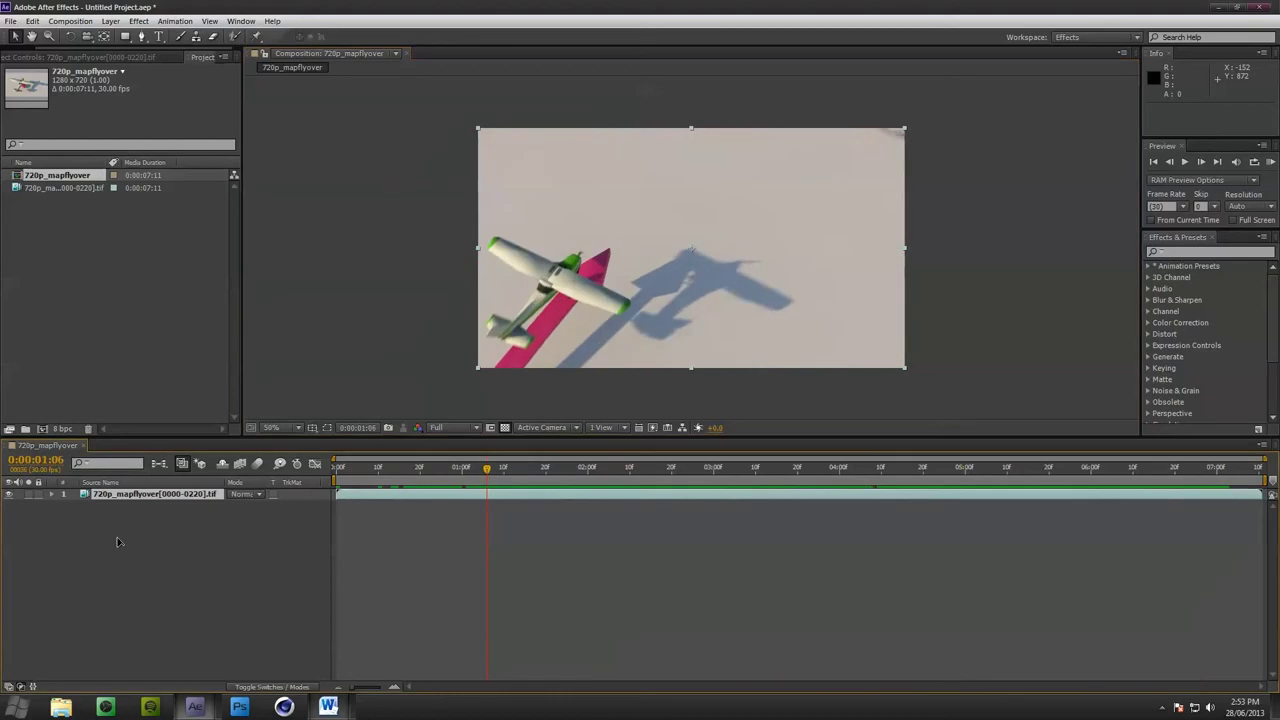
Move the current time to 0:00:05:01 and duplicate the mapflyover footage layer
click(120, 537)
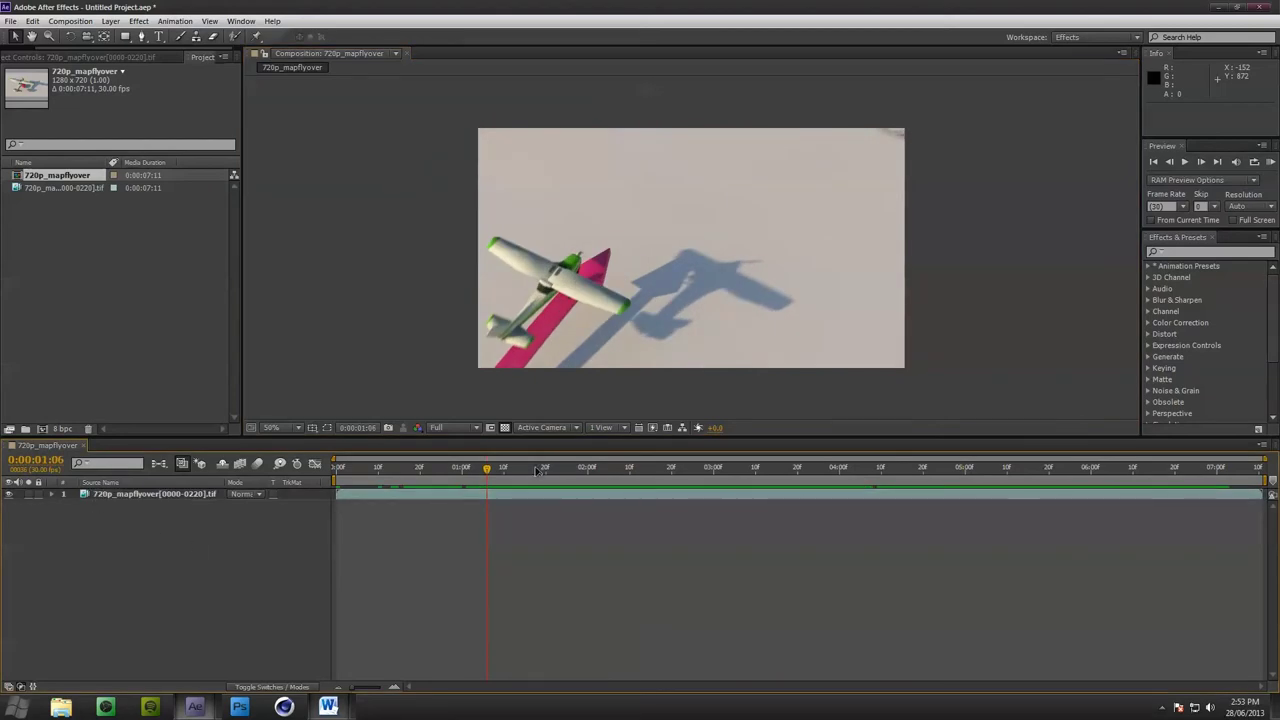
drag(481, 480, 970, 487)
click(112, 497)
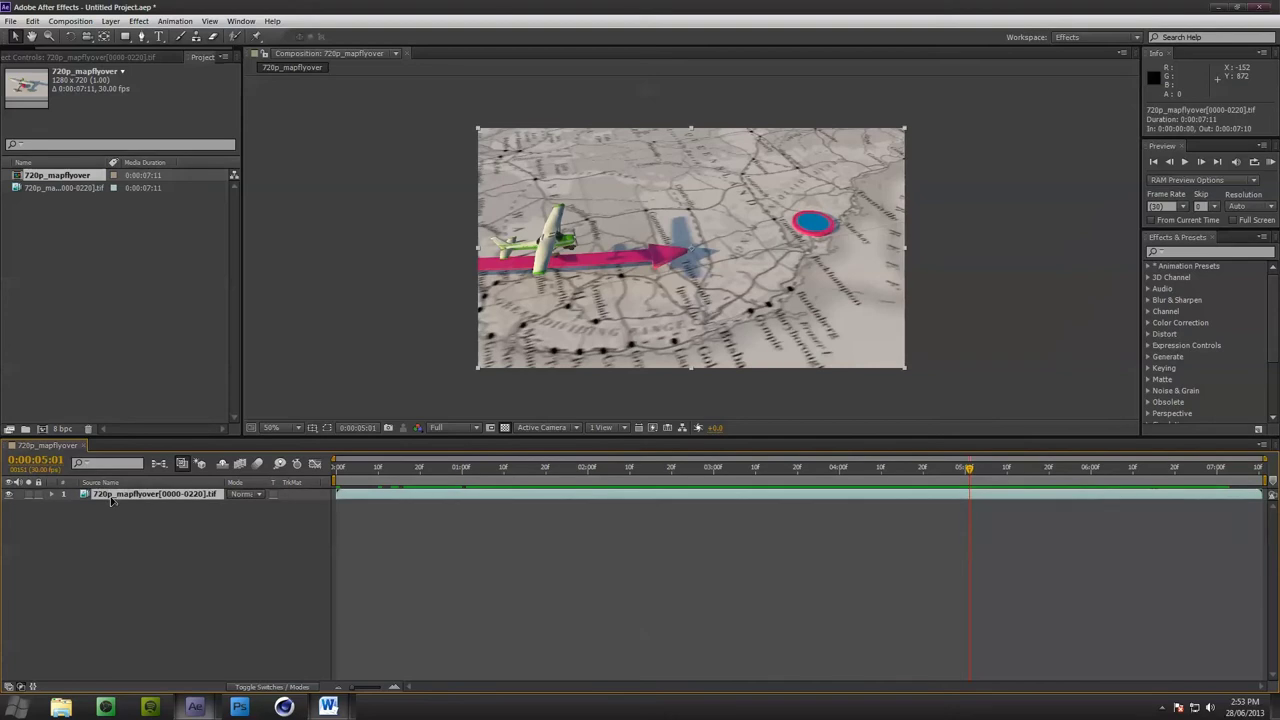
key(ctrl+d)
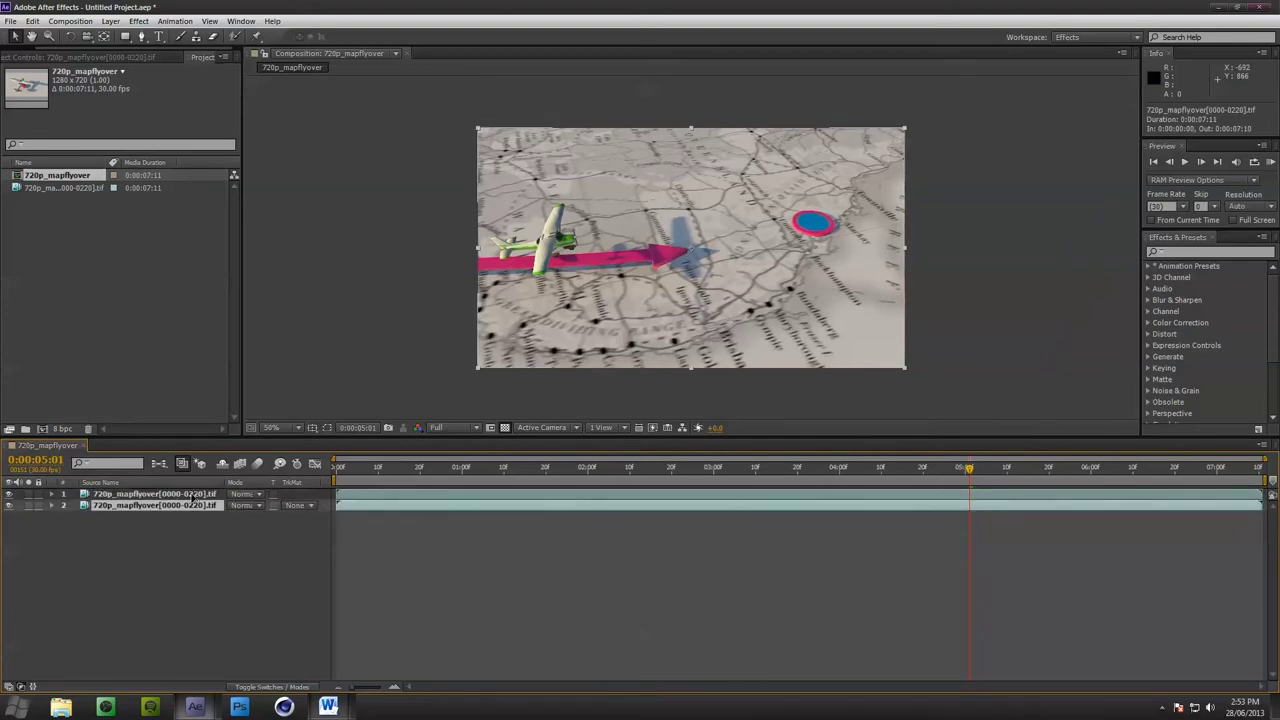
Apply the Luma Key effect to the upper mapflyover layer
click(192, 495)
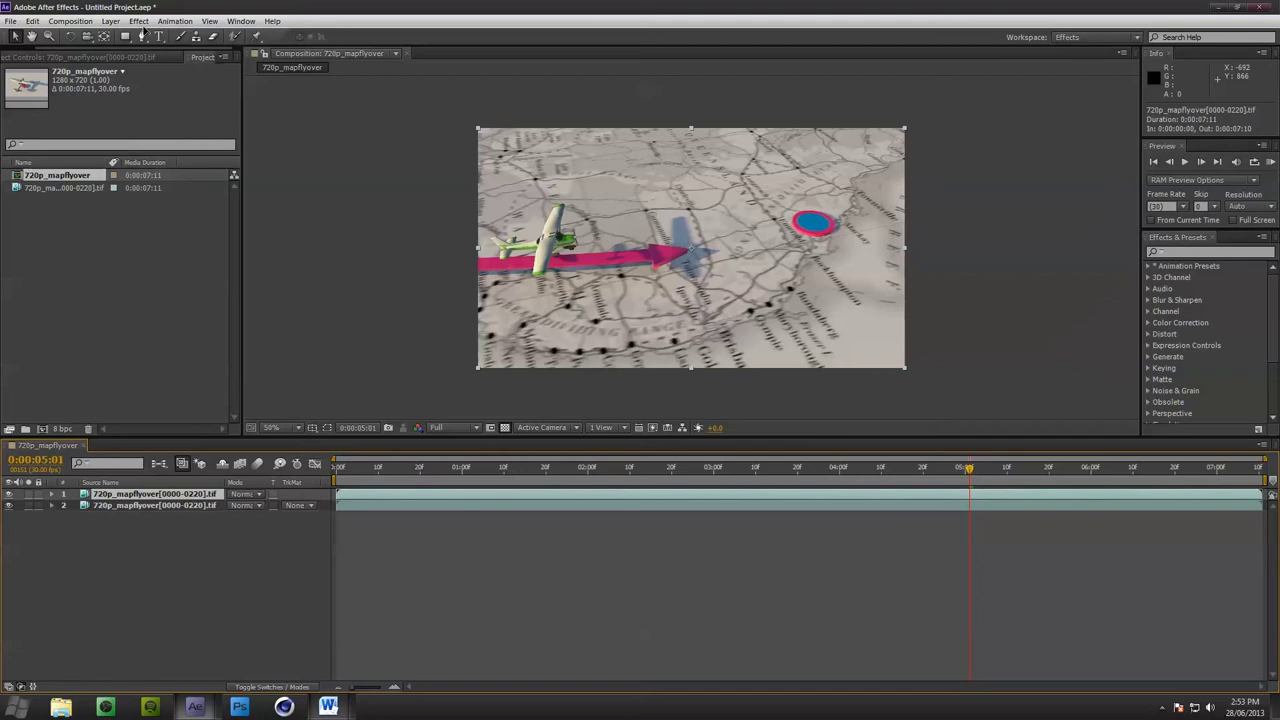
click(137, 21)
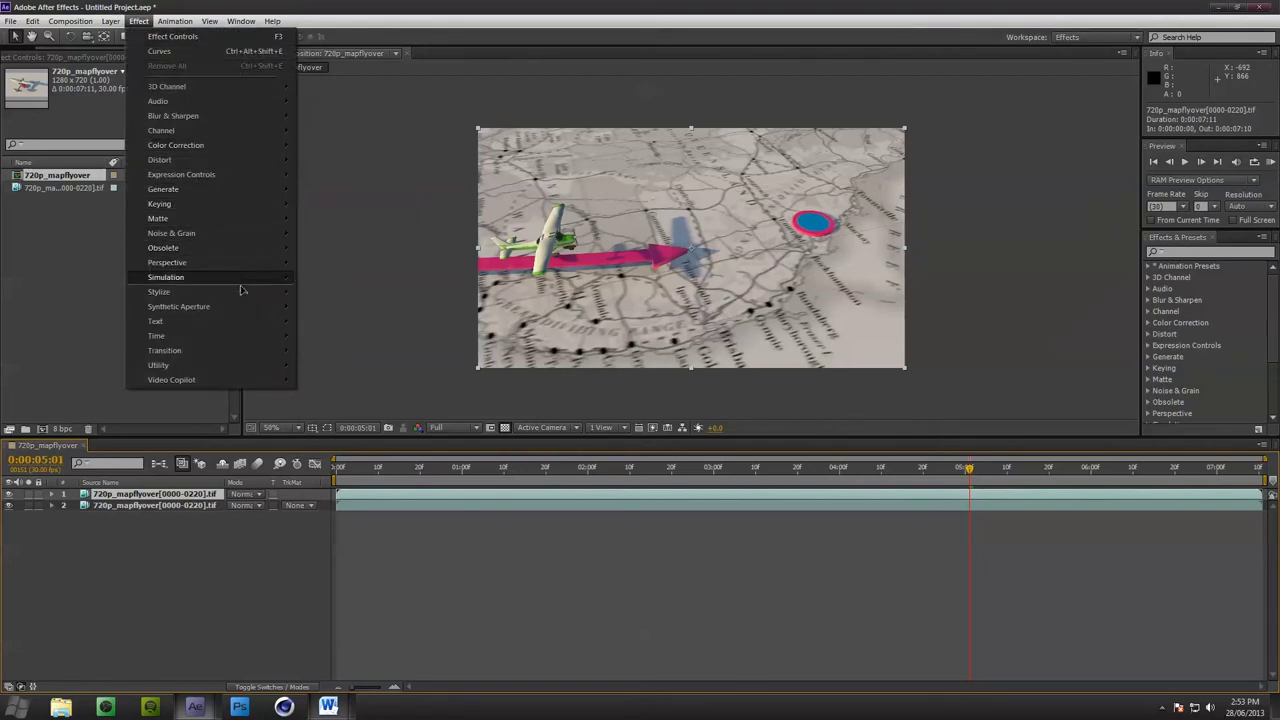
mouse_move(246, 296)
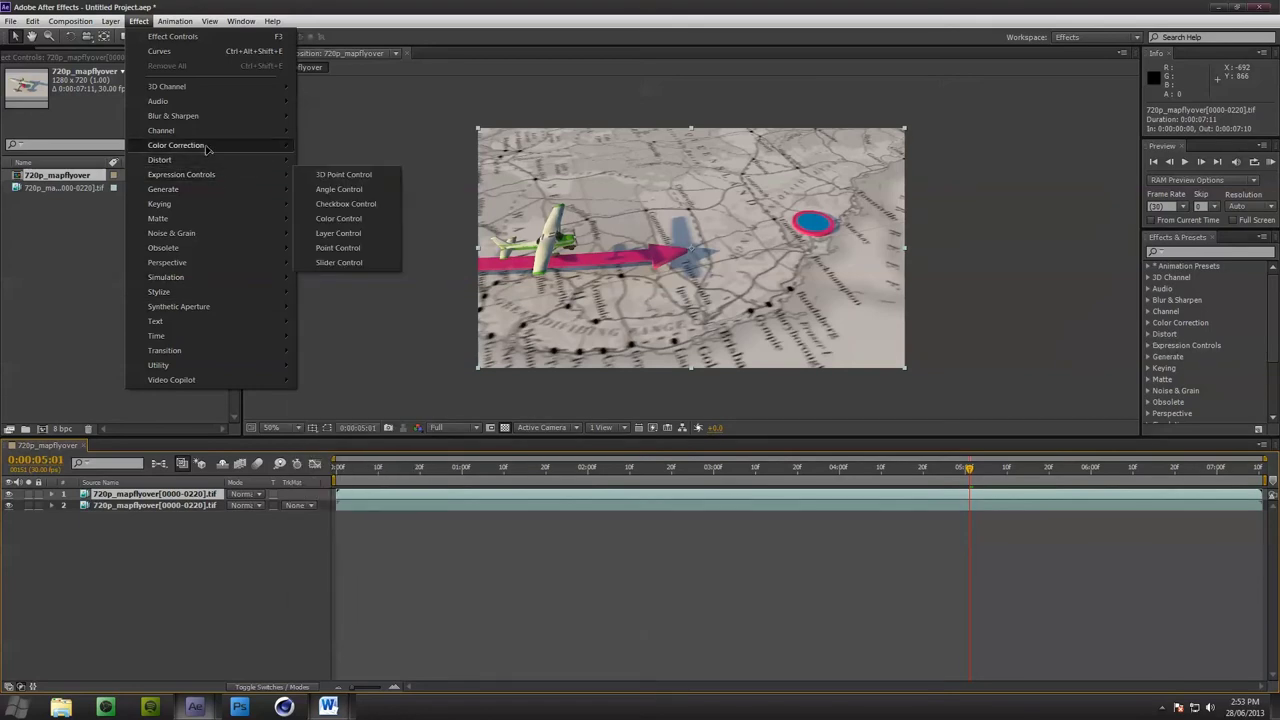
mouse_move(218, 146)
mouse_move(237, 206)
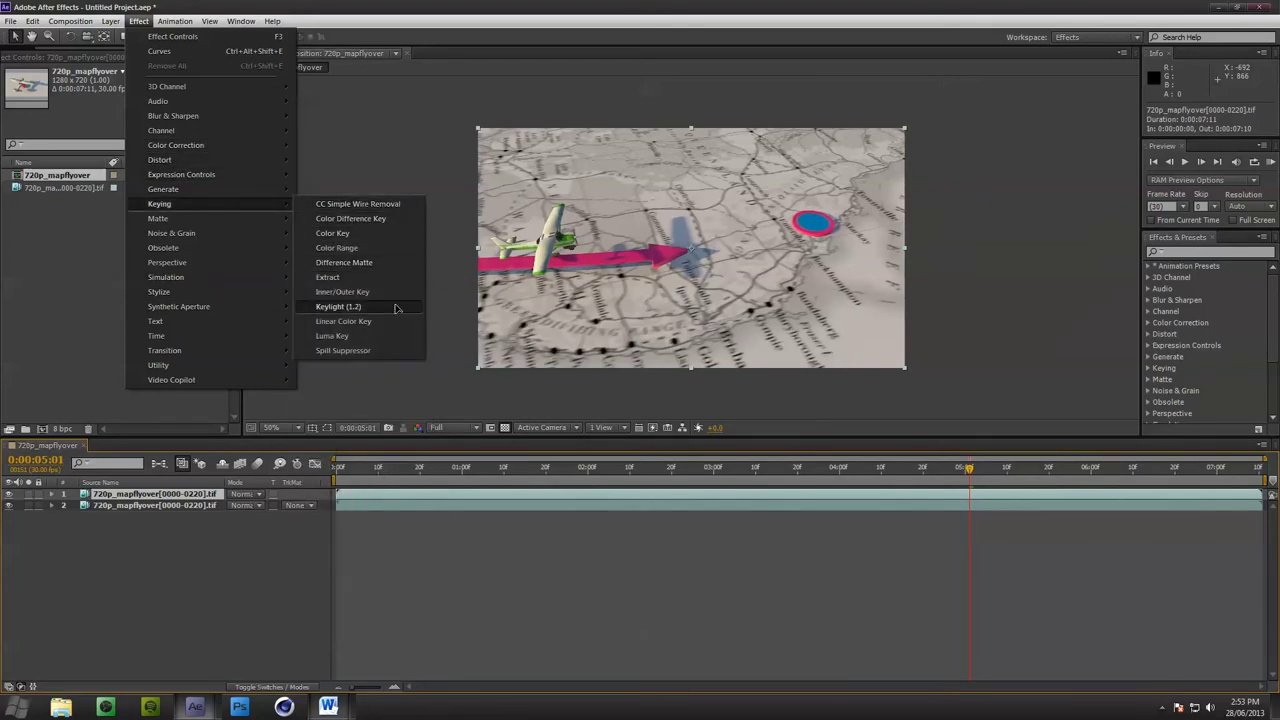
click(383, 338)
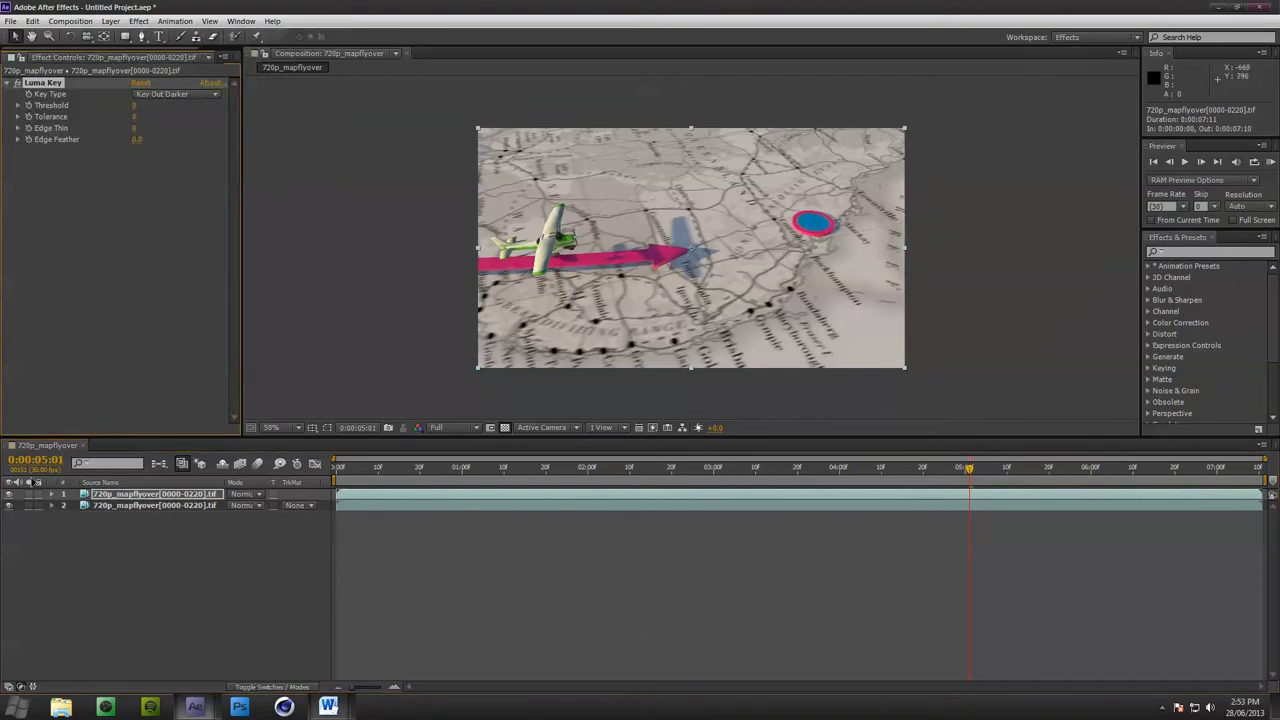
Hide the lower layer and raise the Luma Key threshold to about 190, keeping only the aircraft's brightest areas
click(9, 505)
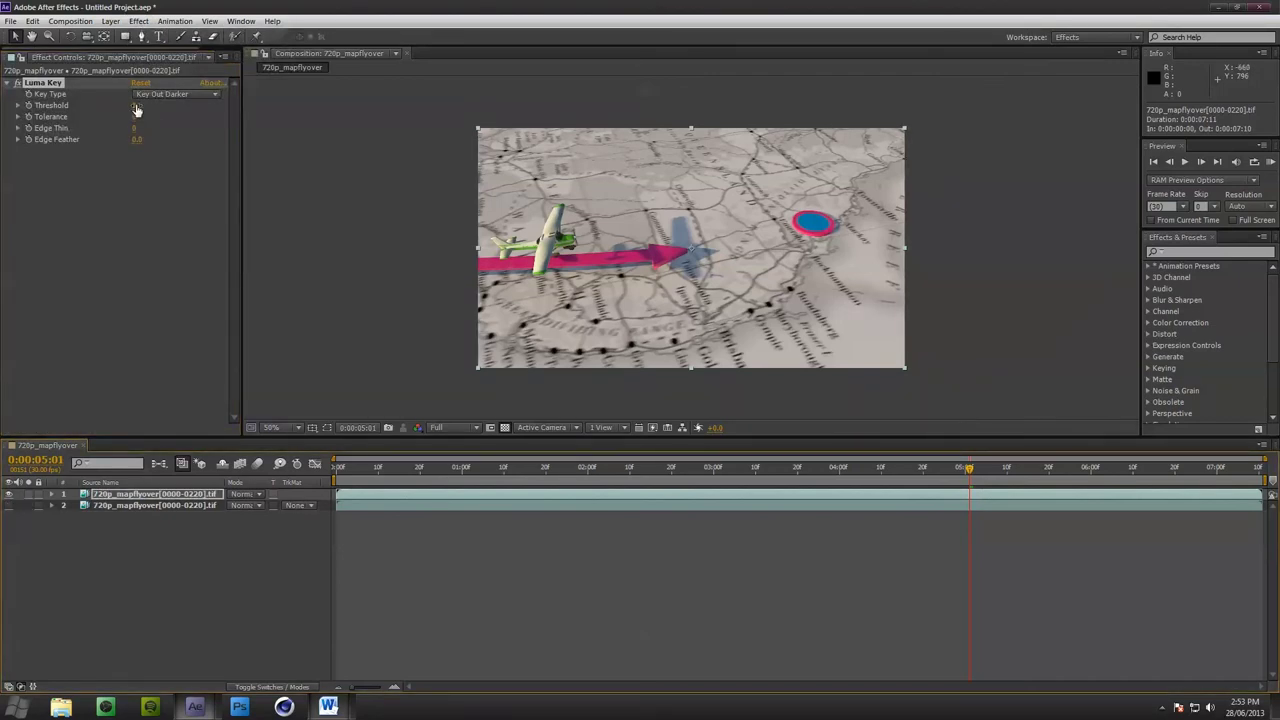
drag(136, 105, 259, 102)
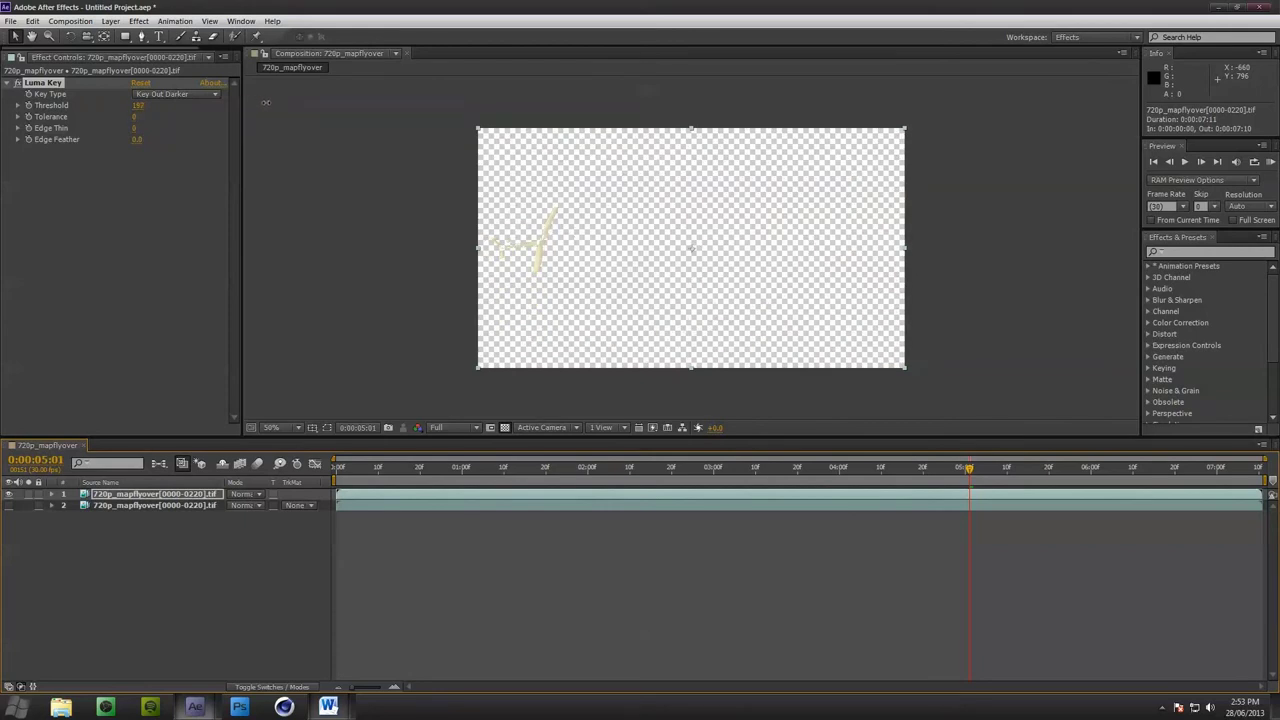
scroll(557, 314, up, 2)
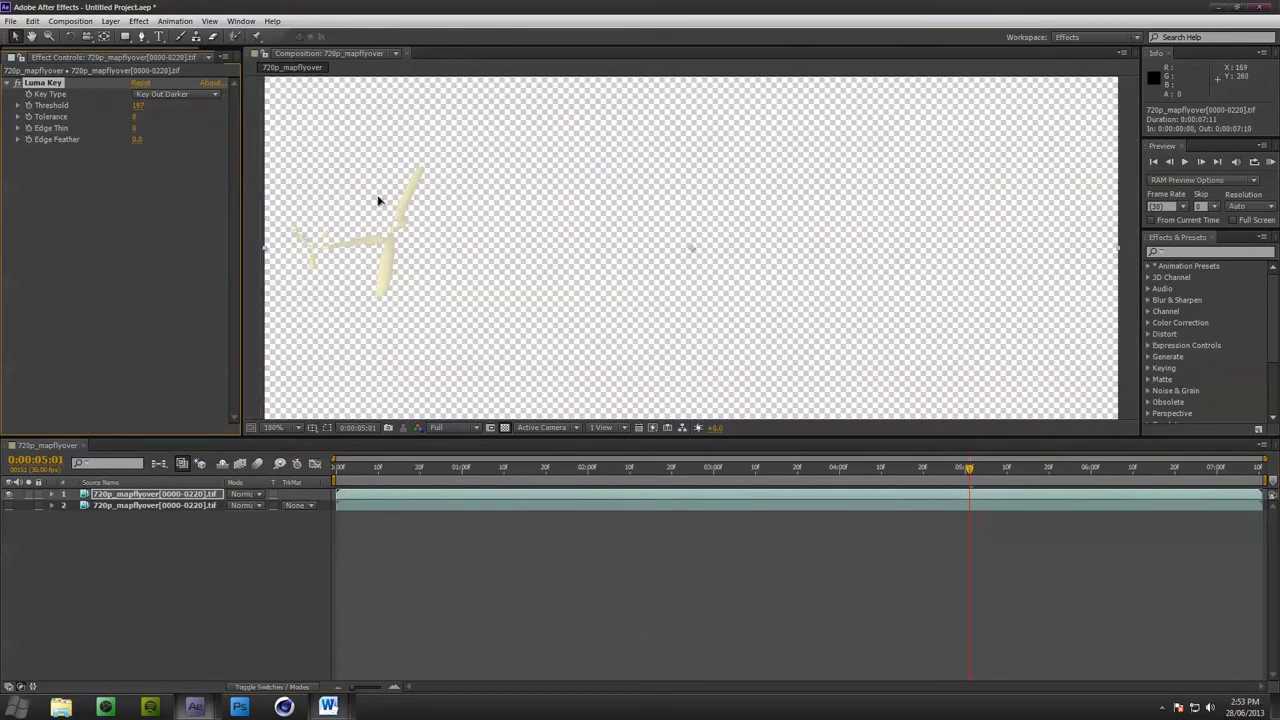
scroll(379, 204, down, 2)
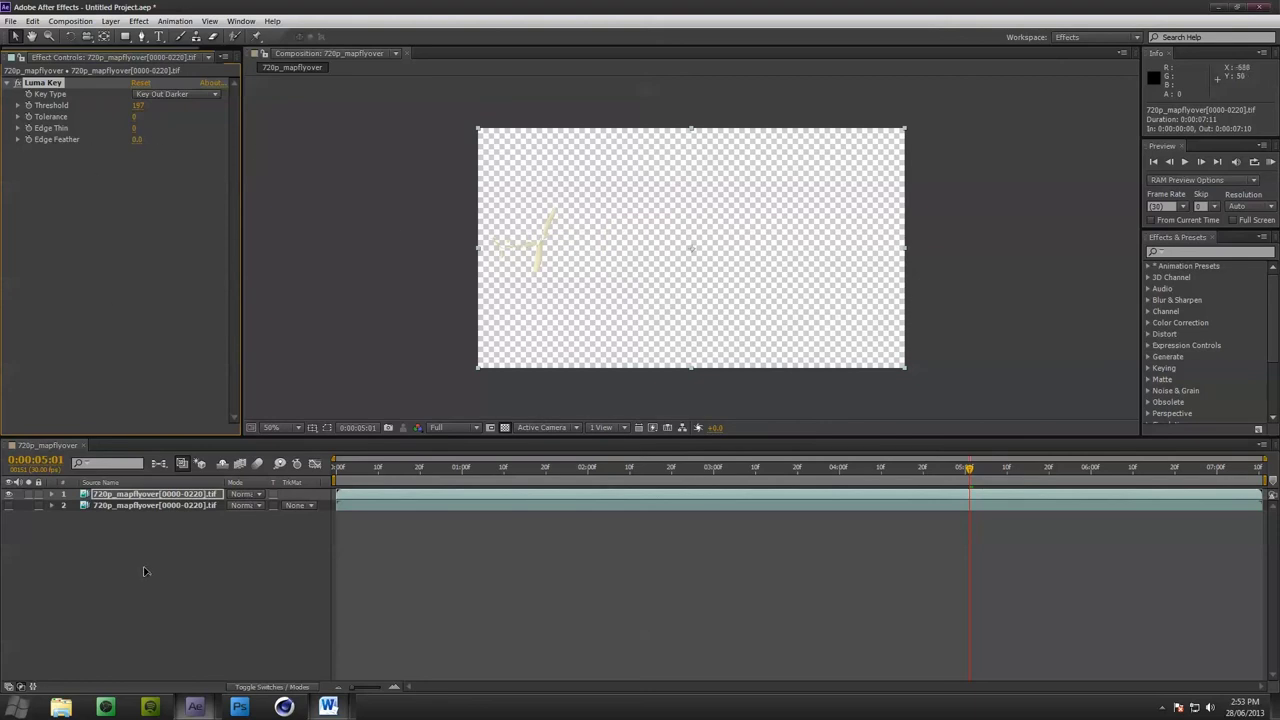
Show the lower layer again and toggle solo on the keyed layer to compare the results
click(143, 545)
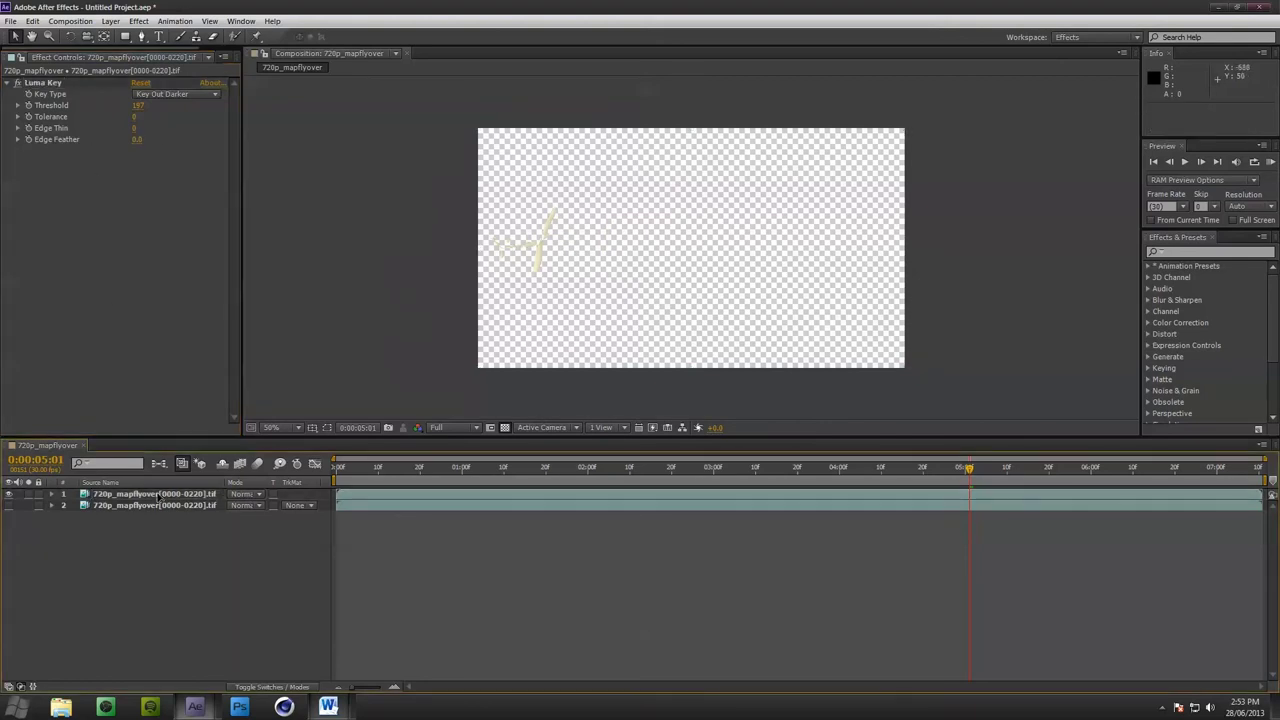
click(8, 505)
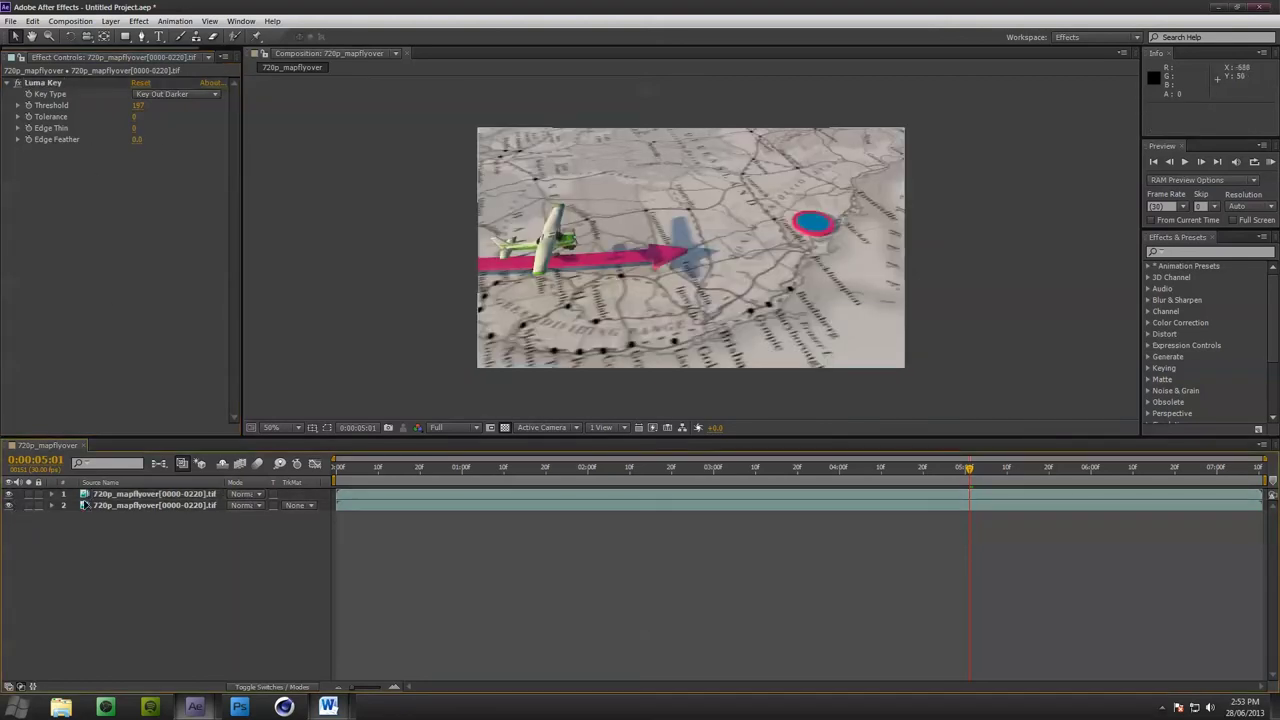
click(28, 494)
click(28, 494)
click(28, 494)
click(28, 494)
Add a Directional Blur with a blur length of 30.6 to the keyed layer
click(118, 494)
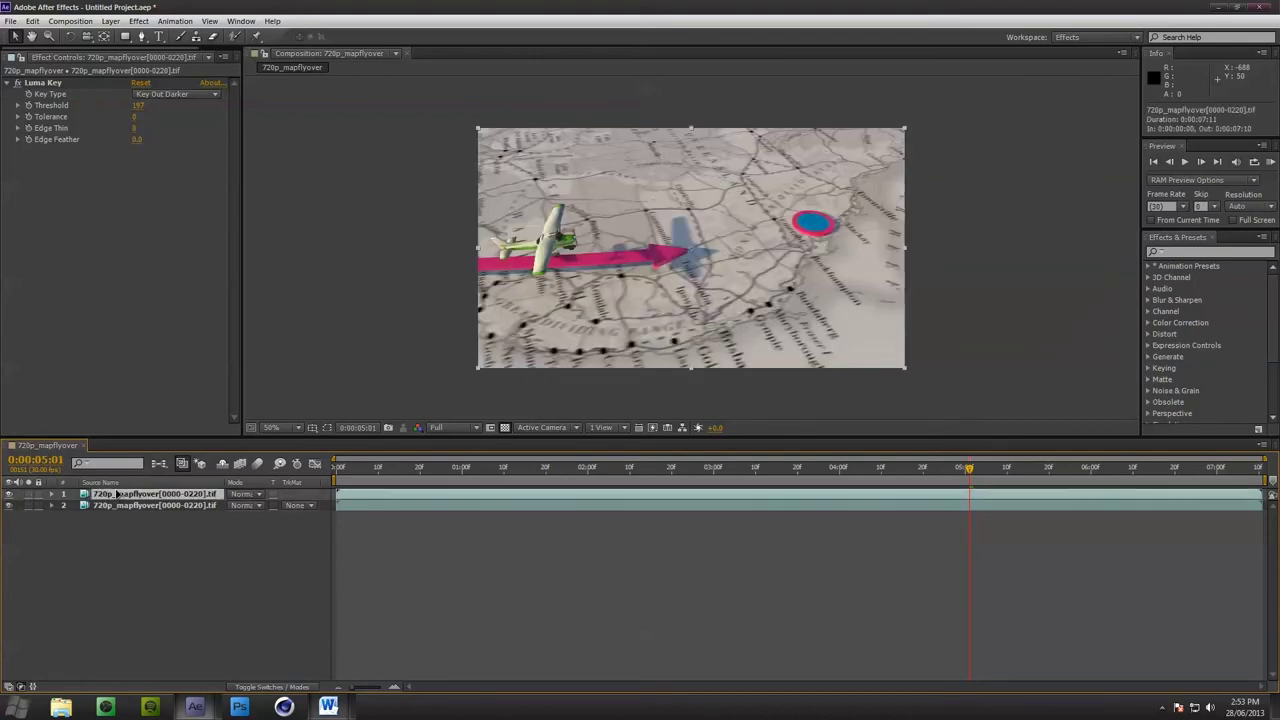
right_click(95, 208)
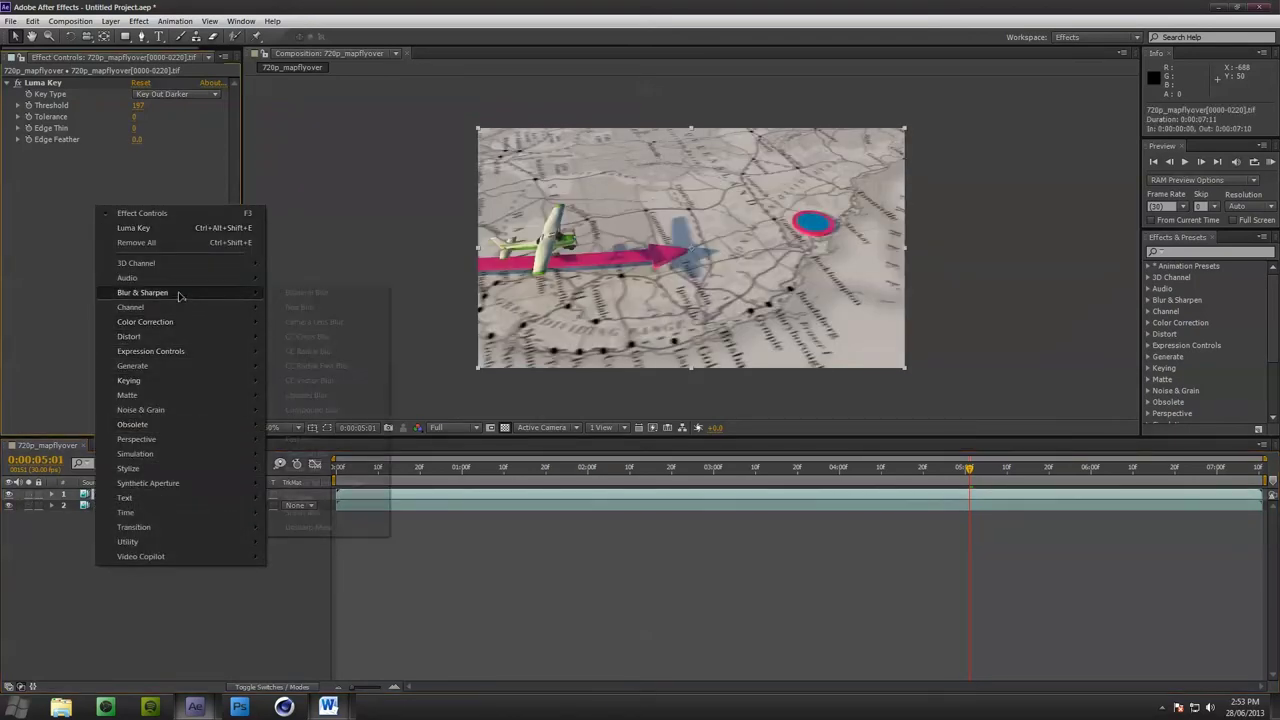
mouse_move(175, 292)
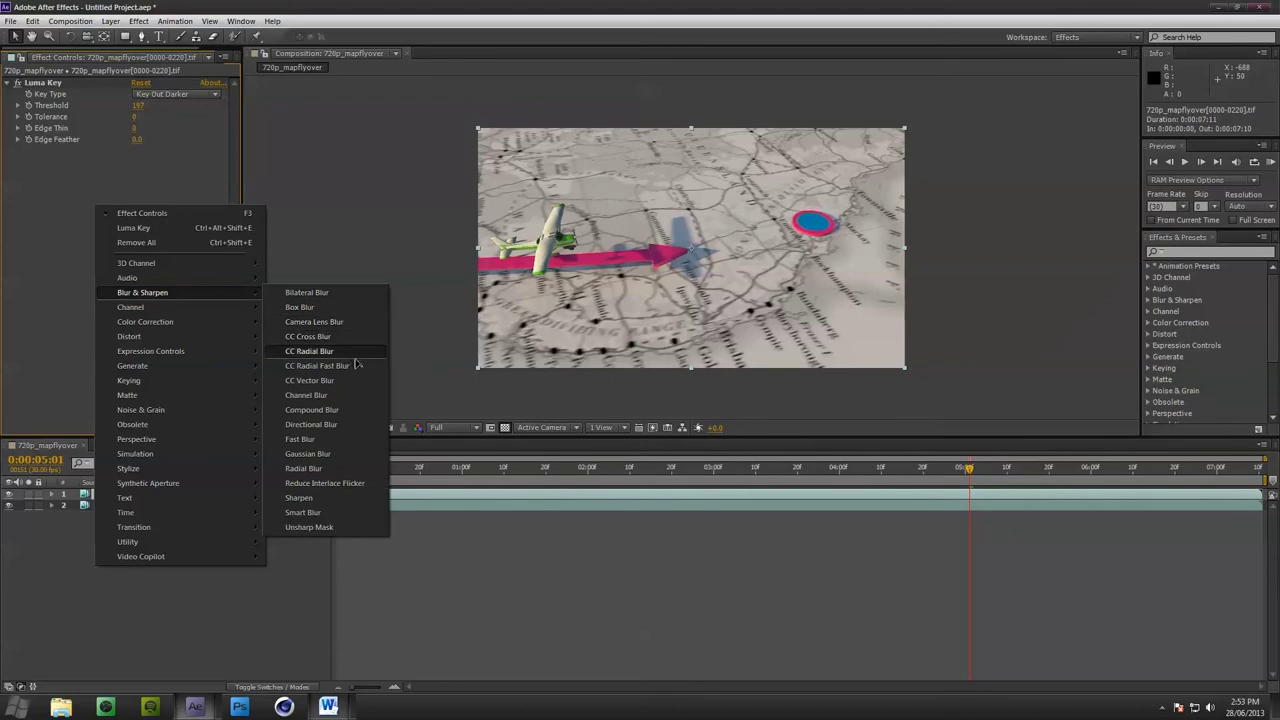
click(335, 424)
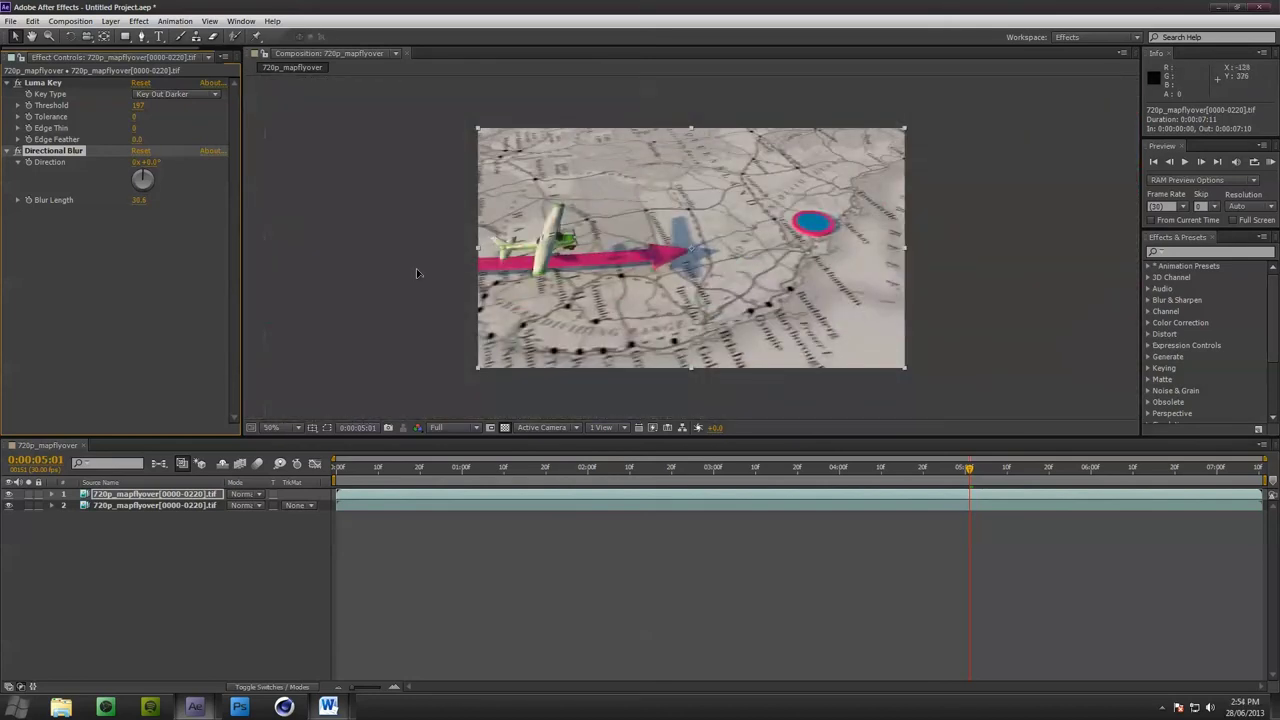
Solo the keyed layer, set its Directional Blur direction to 27° to follow the aircraft's wing, and turn solo off again
click(28, 494)
scroll(569, 249, up, 2)
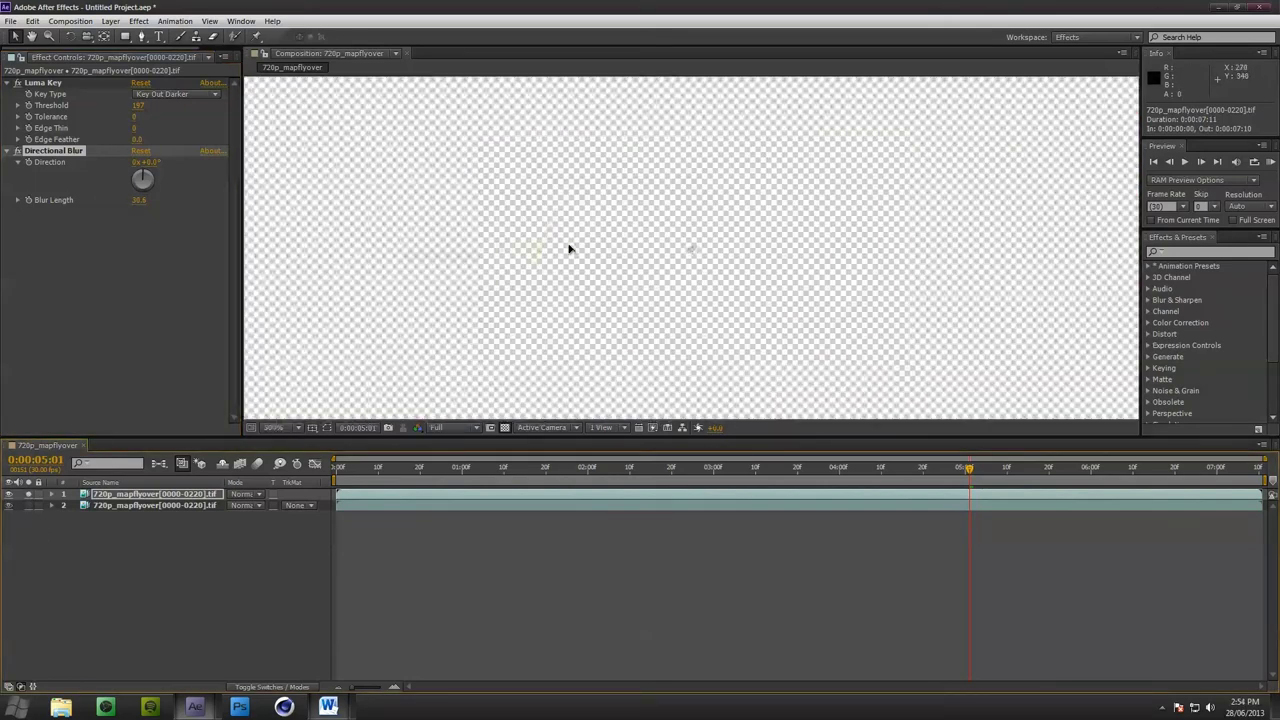
key(comma)
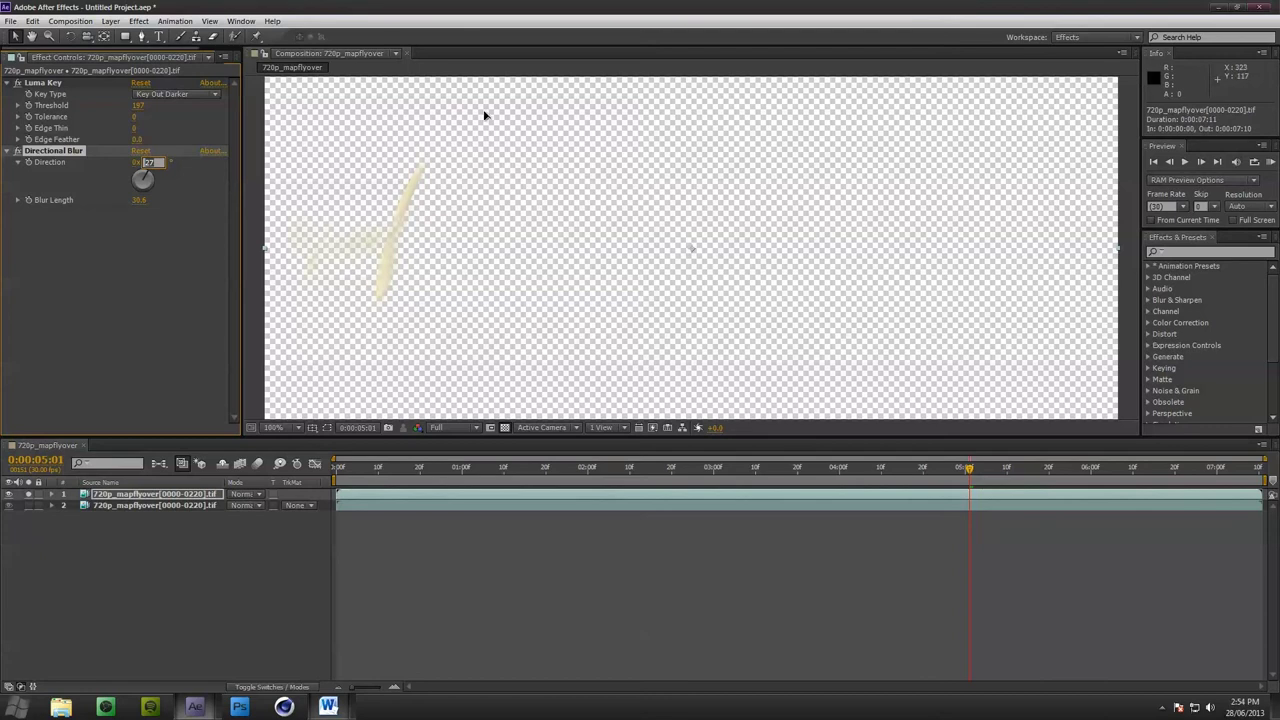
click(148, 253)
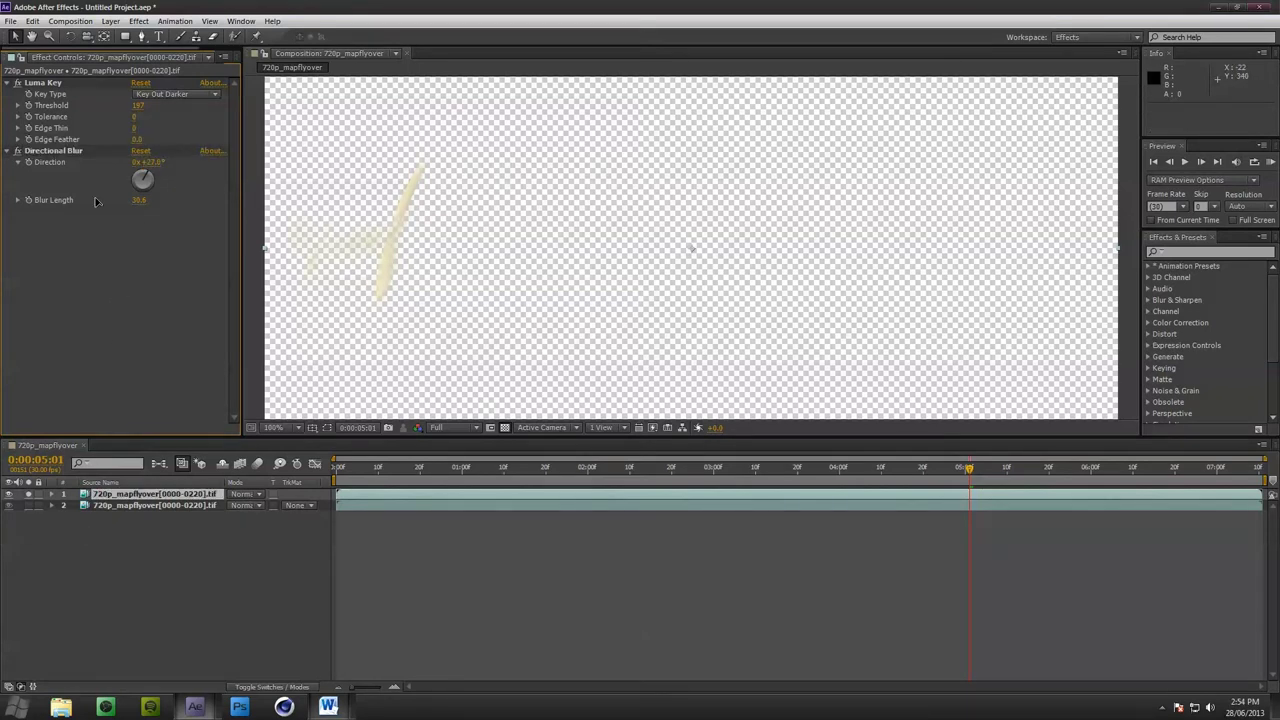
click(29, 495)
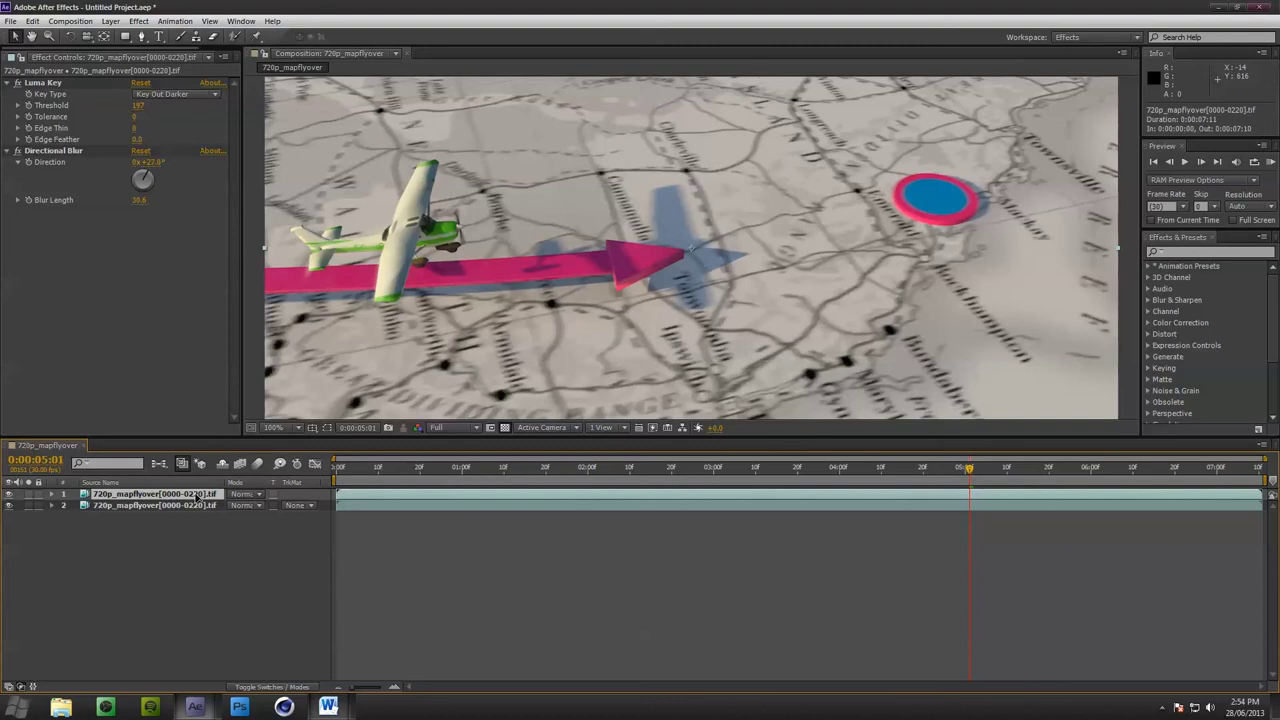
Set the blending mode of the keyed highlight layer to Add
click(248, 495)
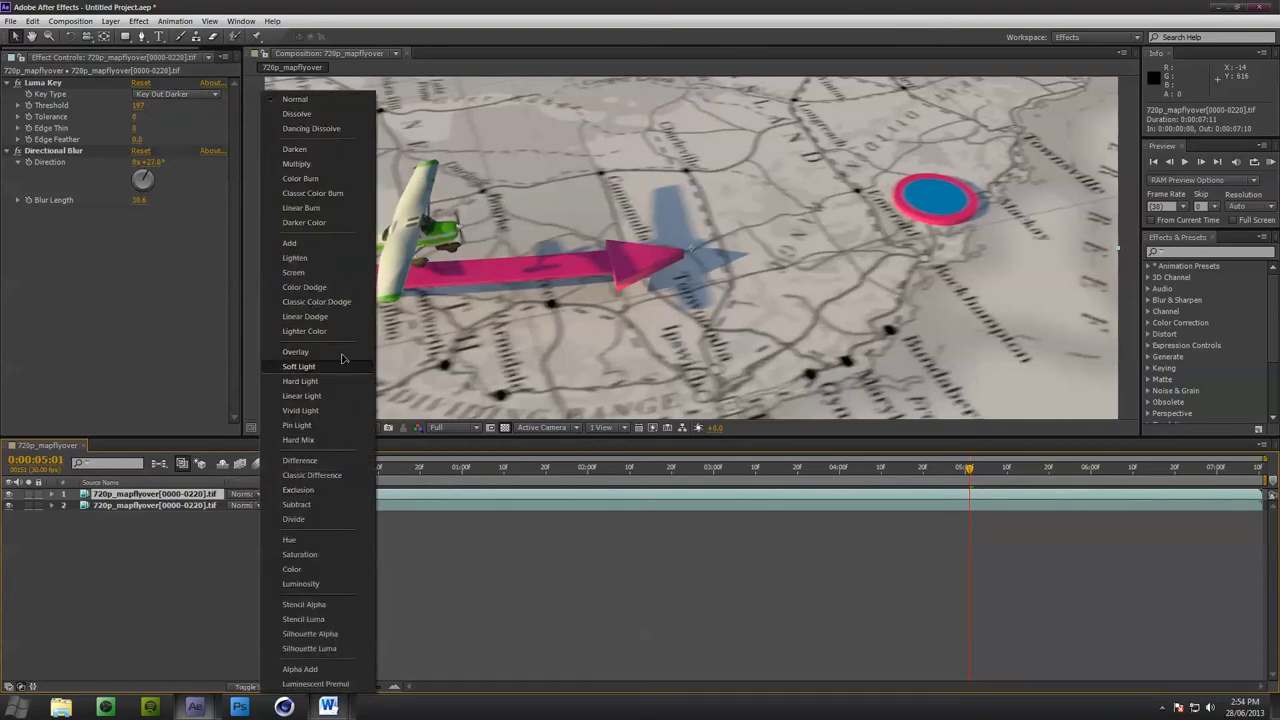
click(313, 247)
scroll(425, 222, down, 2)
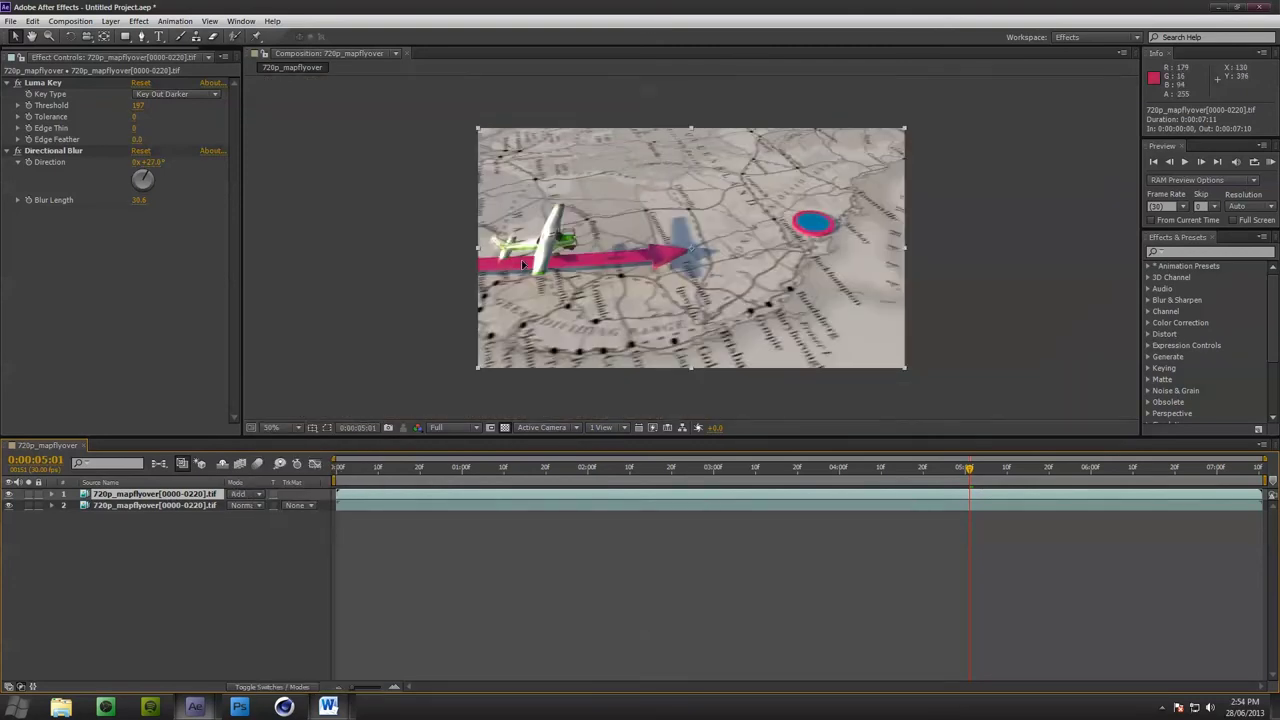
Increase the keyed layer's Directional Blur length to about 47 and turn its direction to about -100°
scroll(542, 240, up, 2)
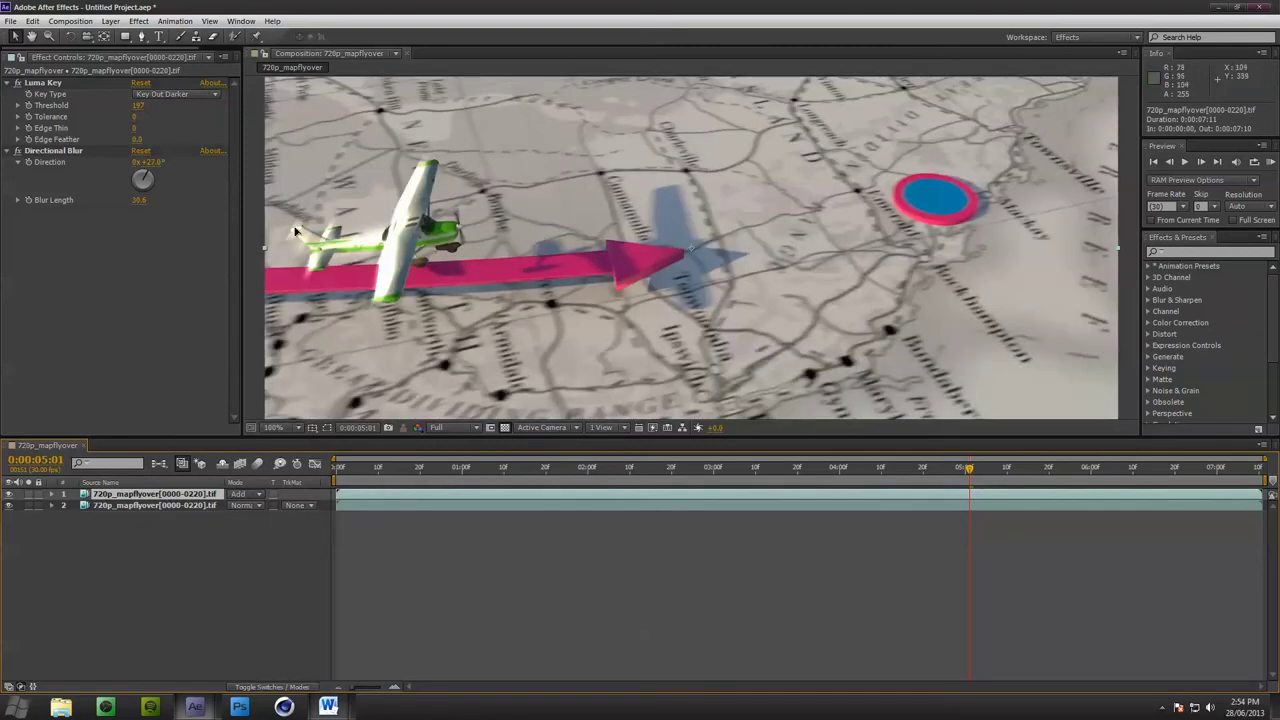
mouse_move(139, 204)
mouse_down()
mouse_move(363, 209)
mouse_move(261, 213)
mouse_up()
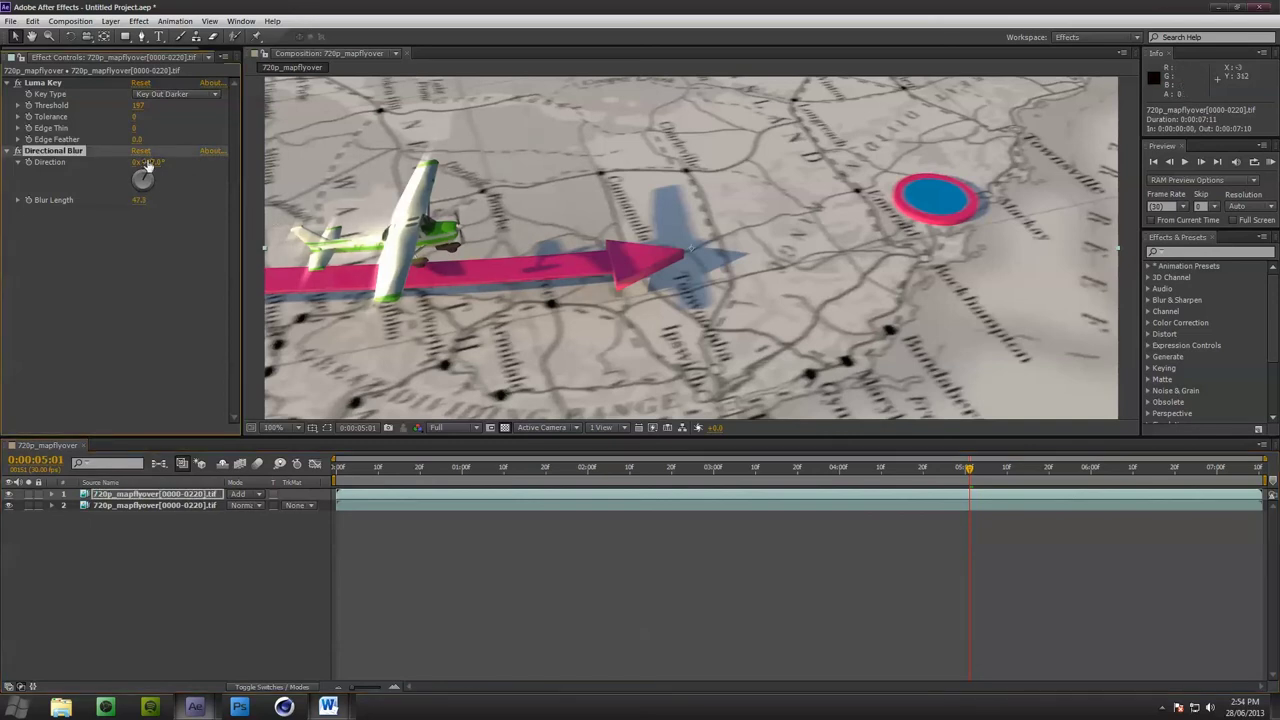
mouse_move(144, 162)
mouse_down()
mouse_move(189, 151)
mouse_move(116, 207)
mouse_up()
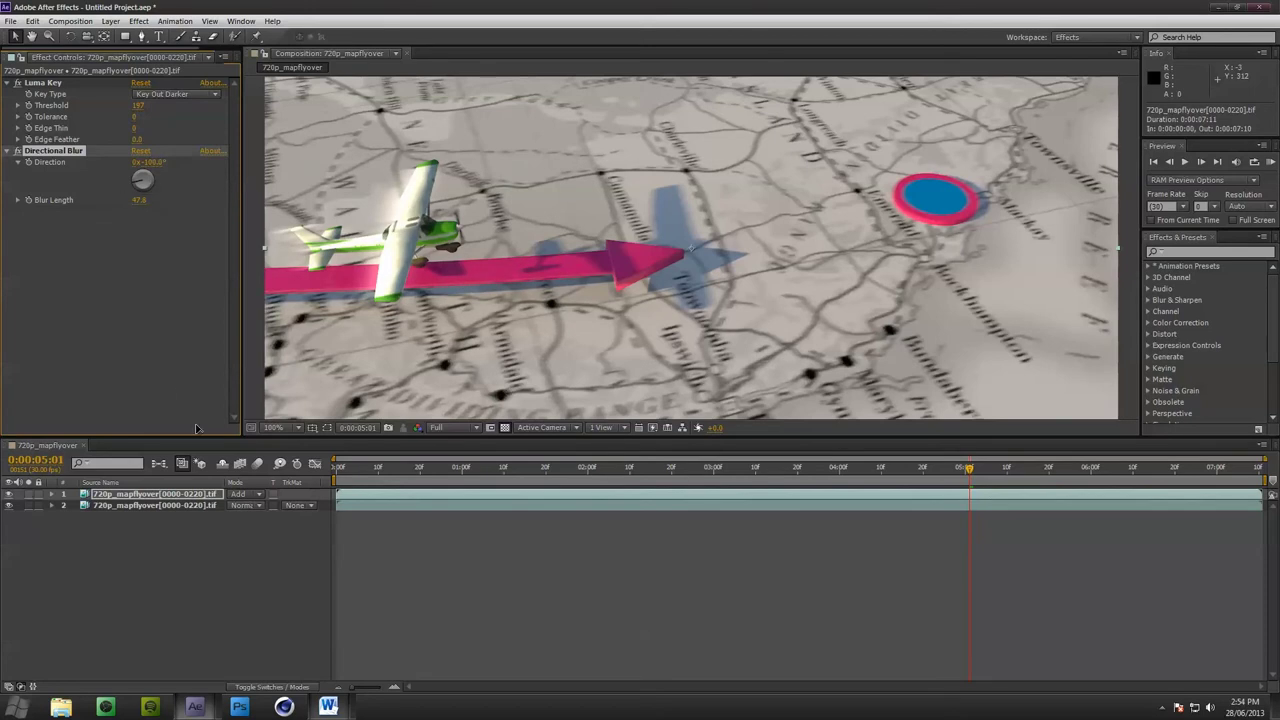
Reduce the keyed layer's opacity to about 78% and scrub back through the animation to check the glow
click(138, 495)
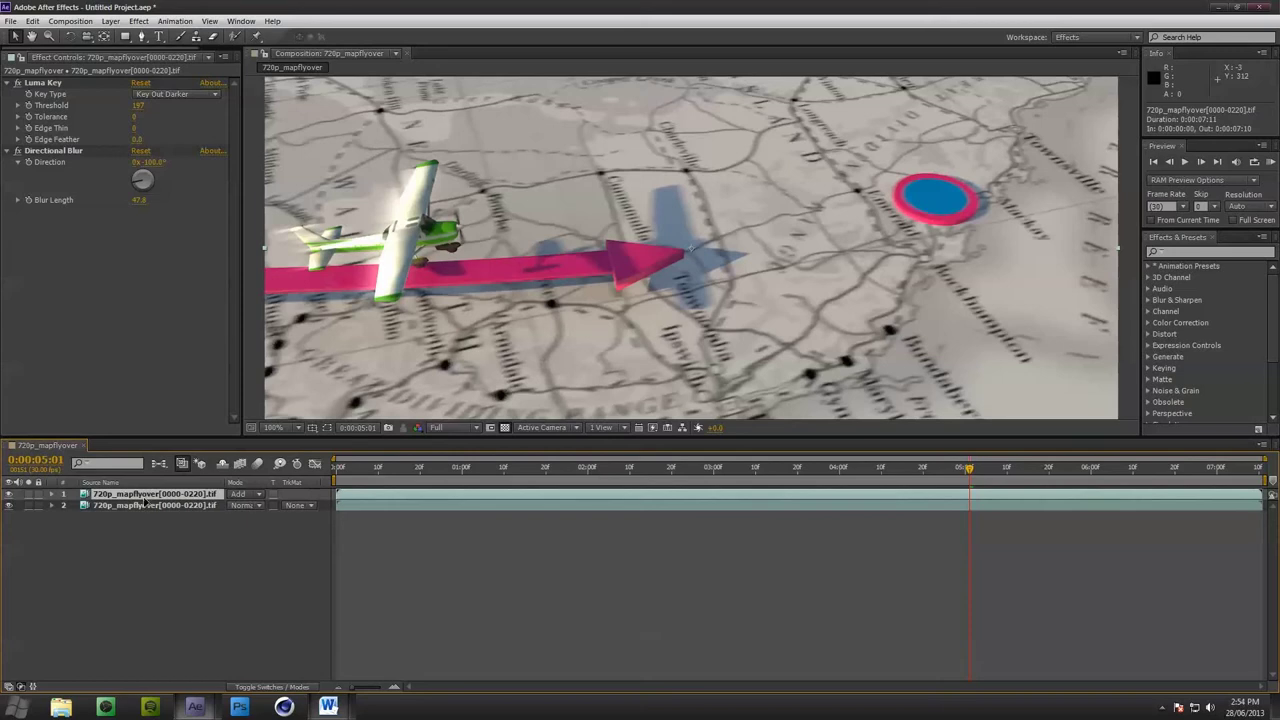
key(t)
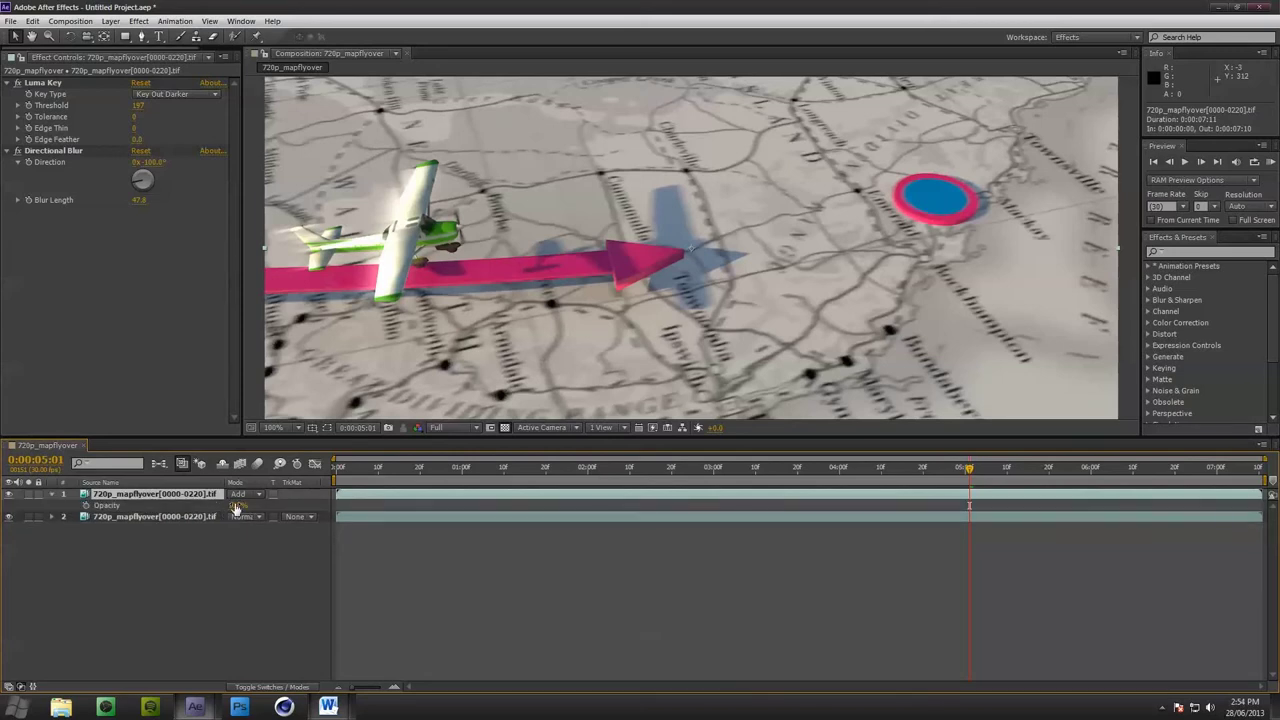
drag(237, 508, 279, 513)
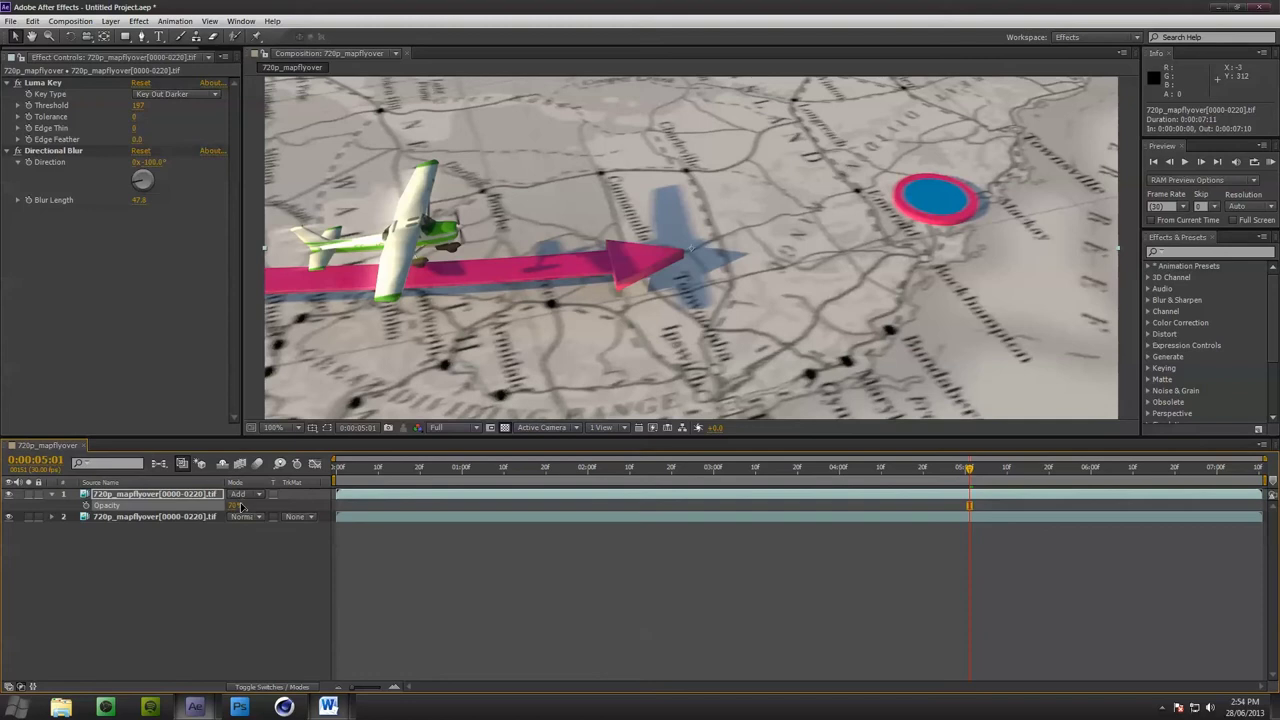
scroll(400, 257, down, 4)
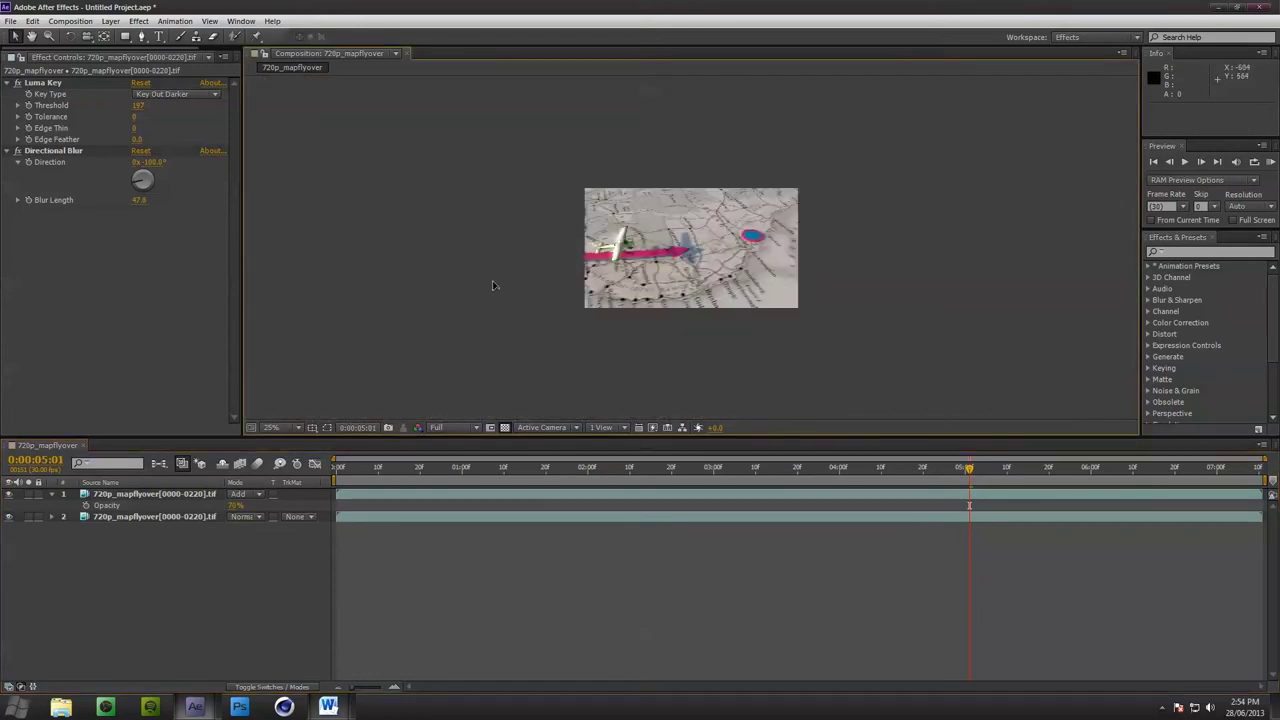
scroll(492, 285, up, 3)
scroll(601, 298, down, 1)
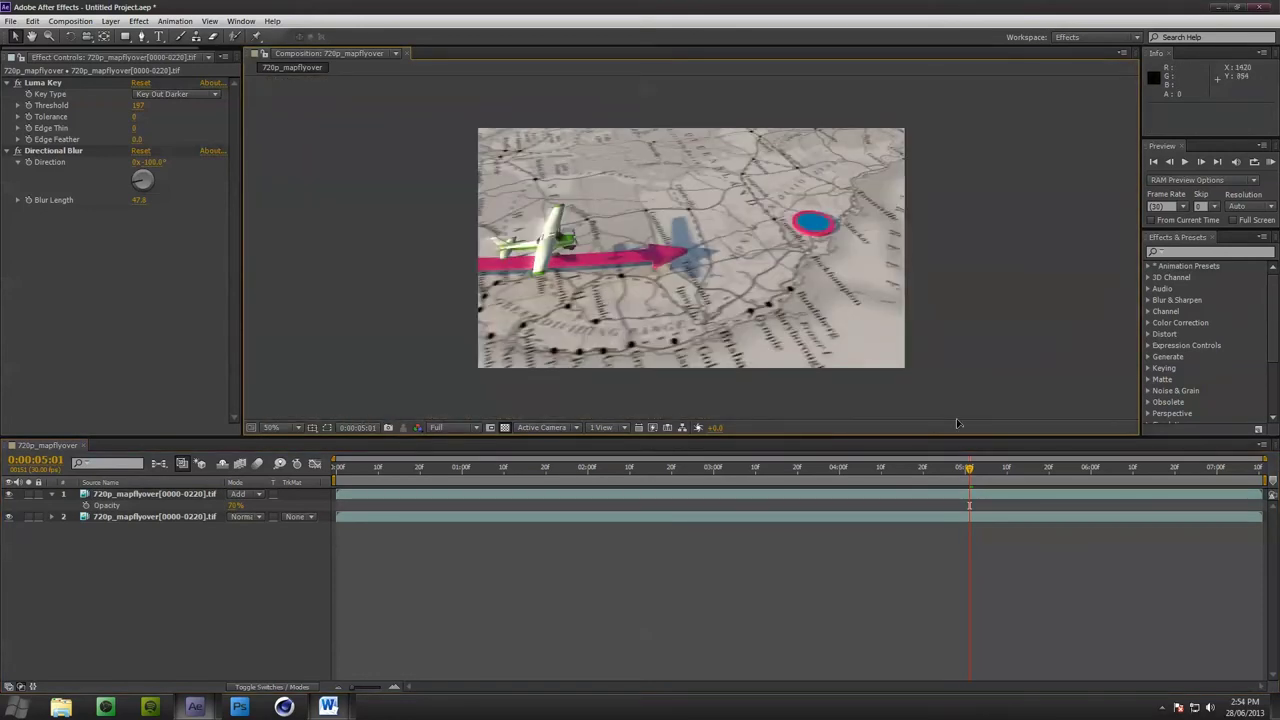
mouse_move(966, 467)
mouse_down()
mouse_move(557, 480)
mouse_move(335, 530)
mouse_move(469, 498)
mouse_move(763, 489)
mouse_move(1185, 515)
mouse_move(491, 530)
mouse_up()
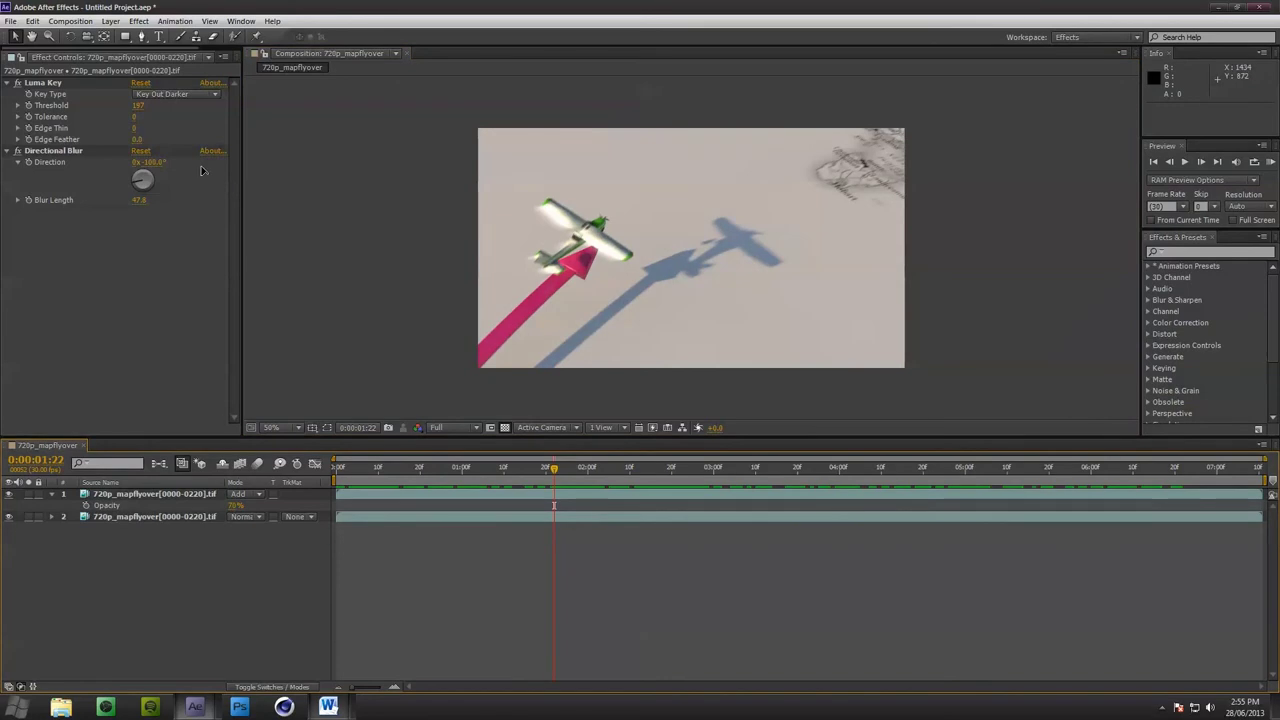
Collapse the keyed layer's properties and create a new adjustment layer above both mapflyover layers
click(53, 494)
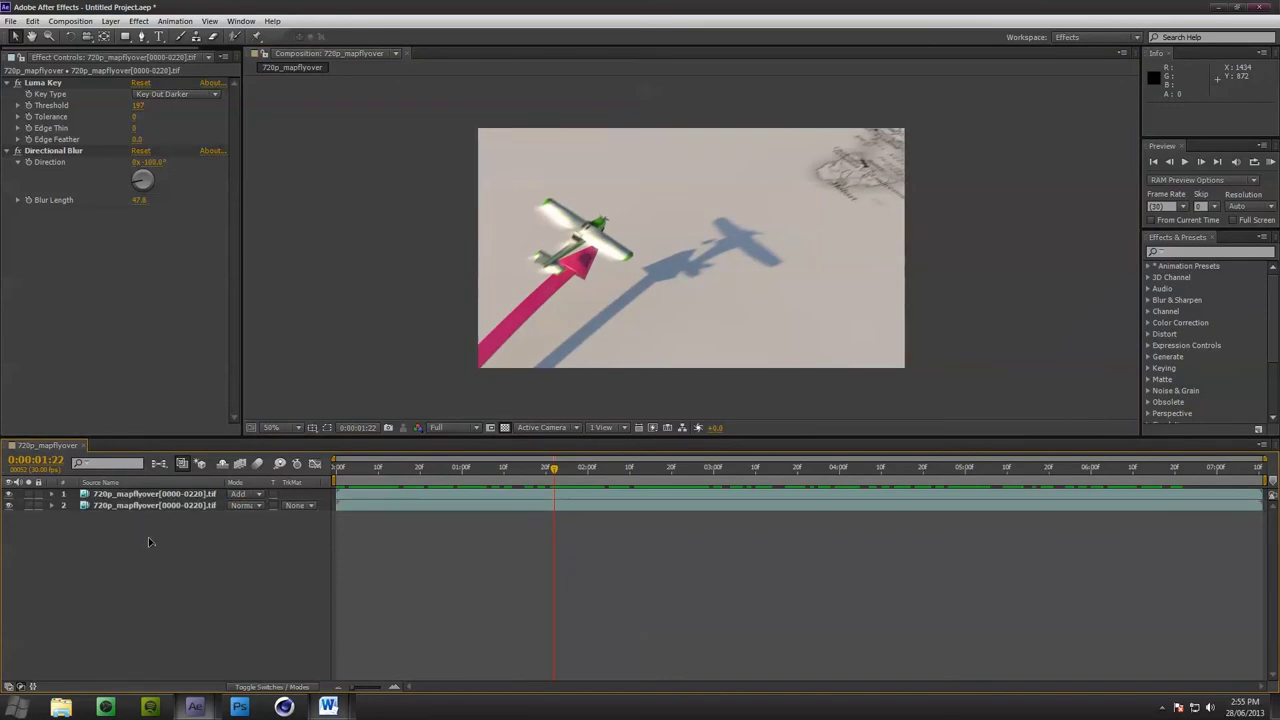
right_click(148, 538)
click(110, 535)
right_click(126, 533)
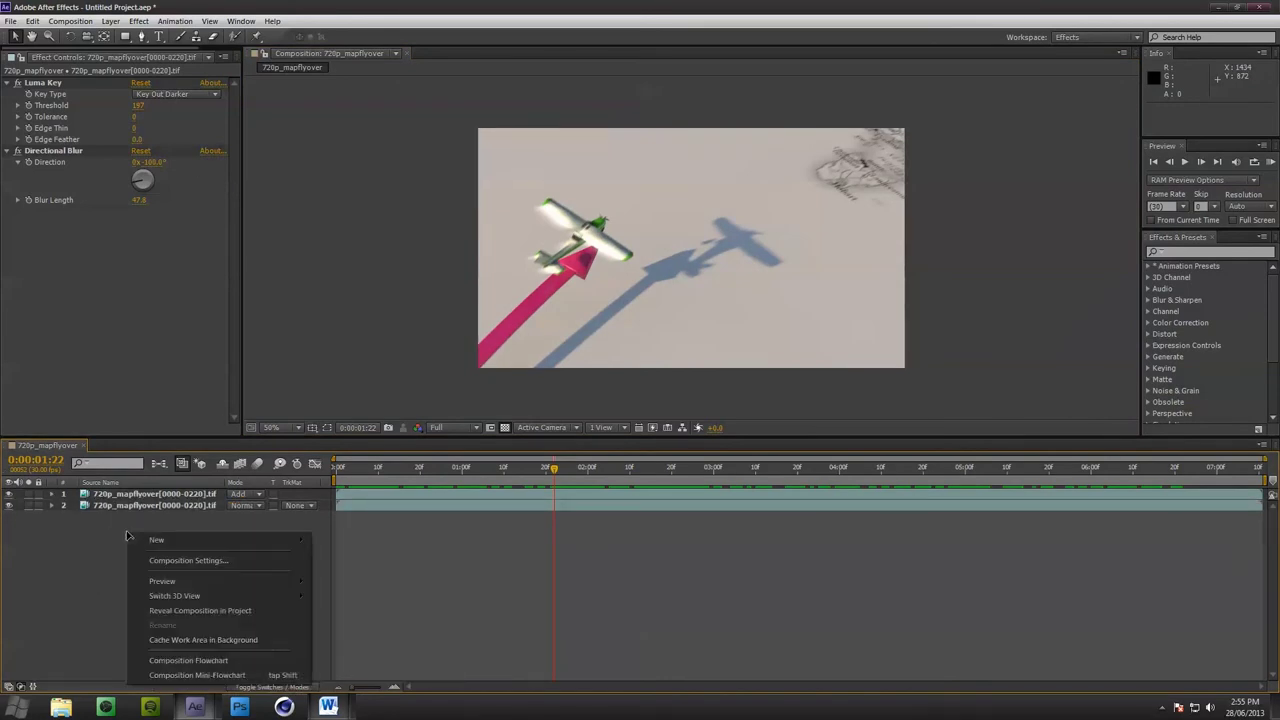
mouse_move(166, 545)
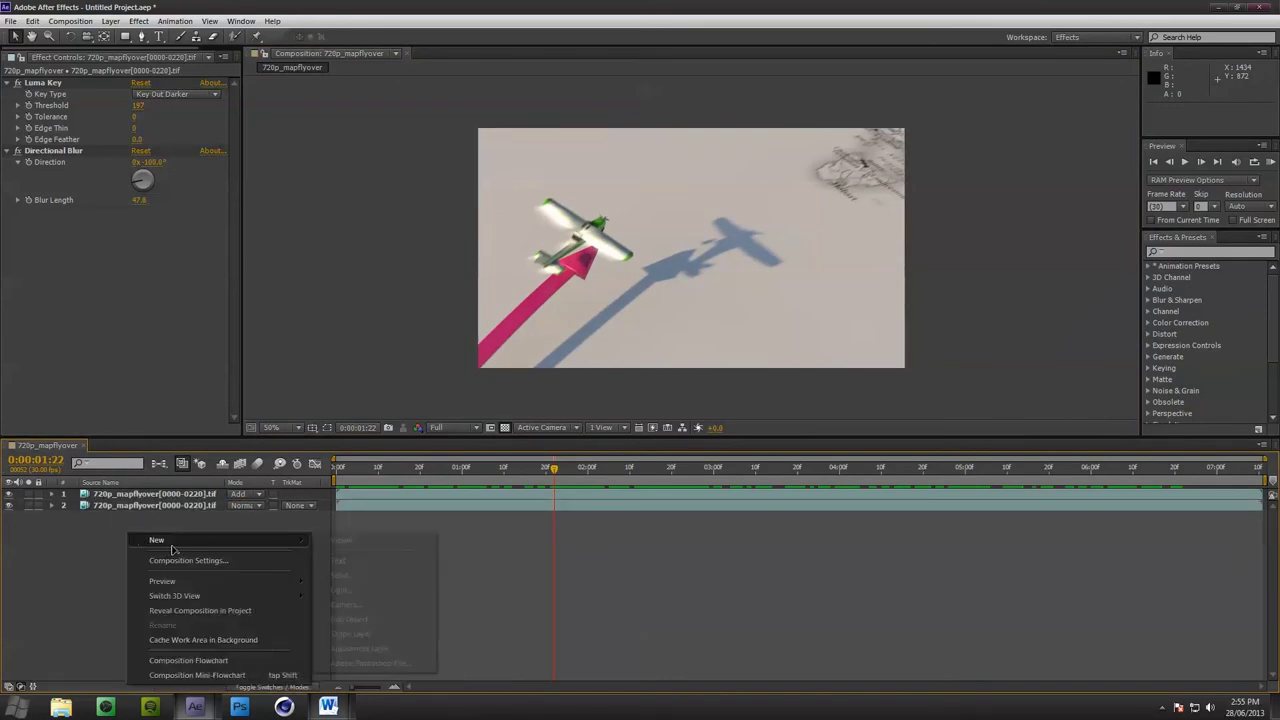
click(360, 648)
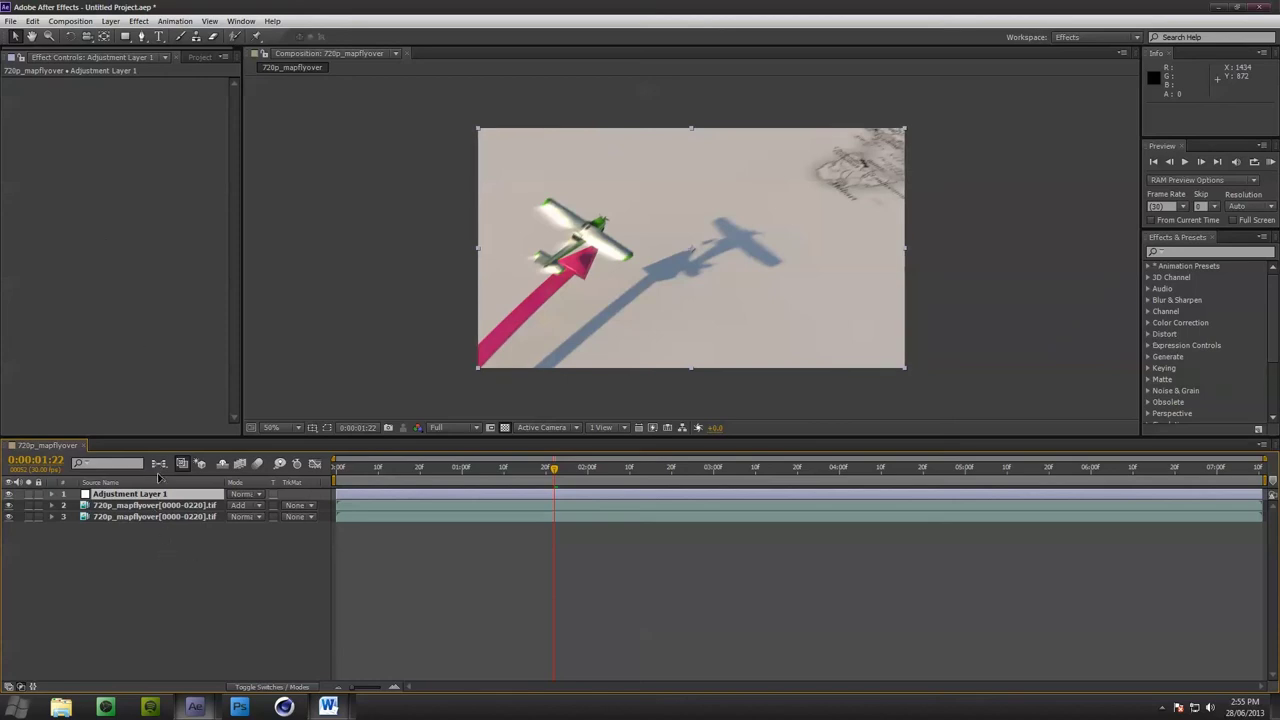
Apply Curves to the adjustment layer and shape the RGB curve into a contrast-boosting S-curve
right_click(127, 224)
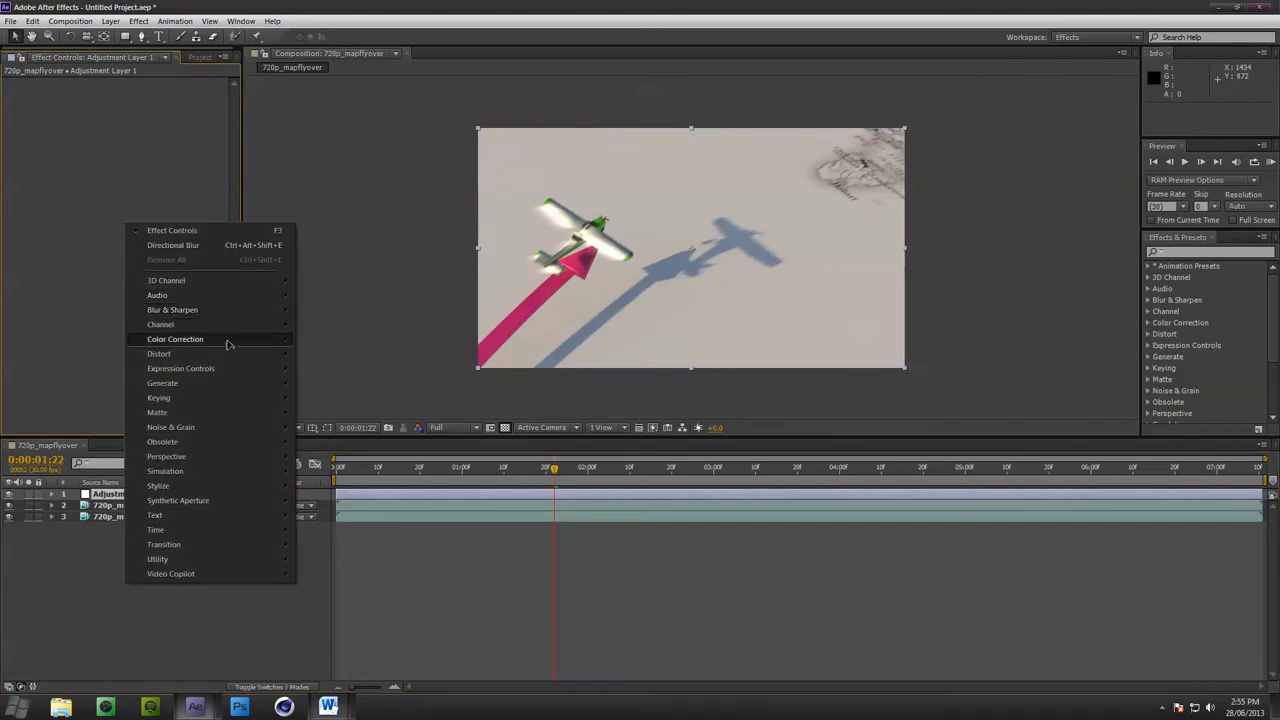
mouse_move(234, 339)
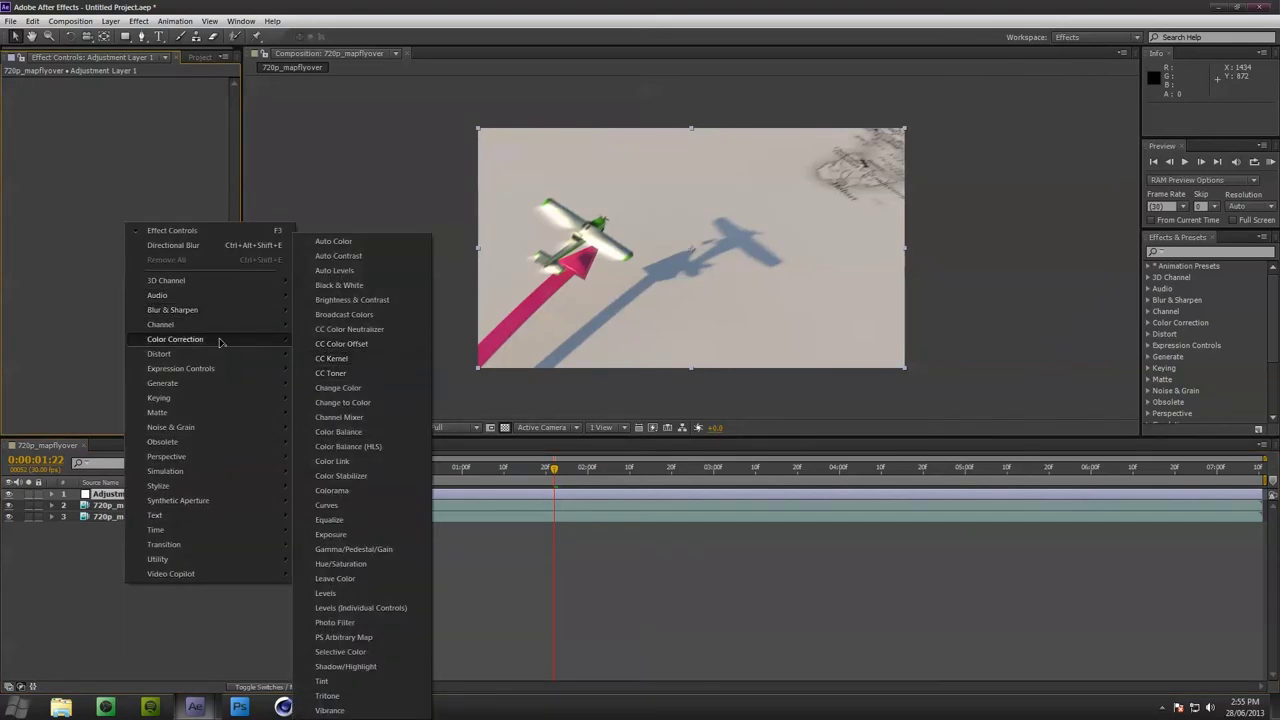
right_click(87, 187)
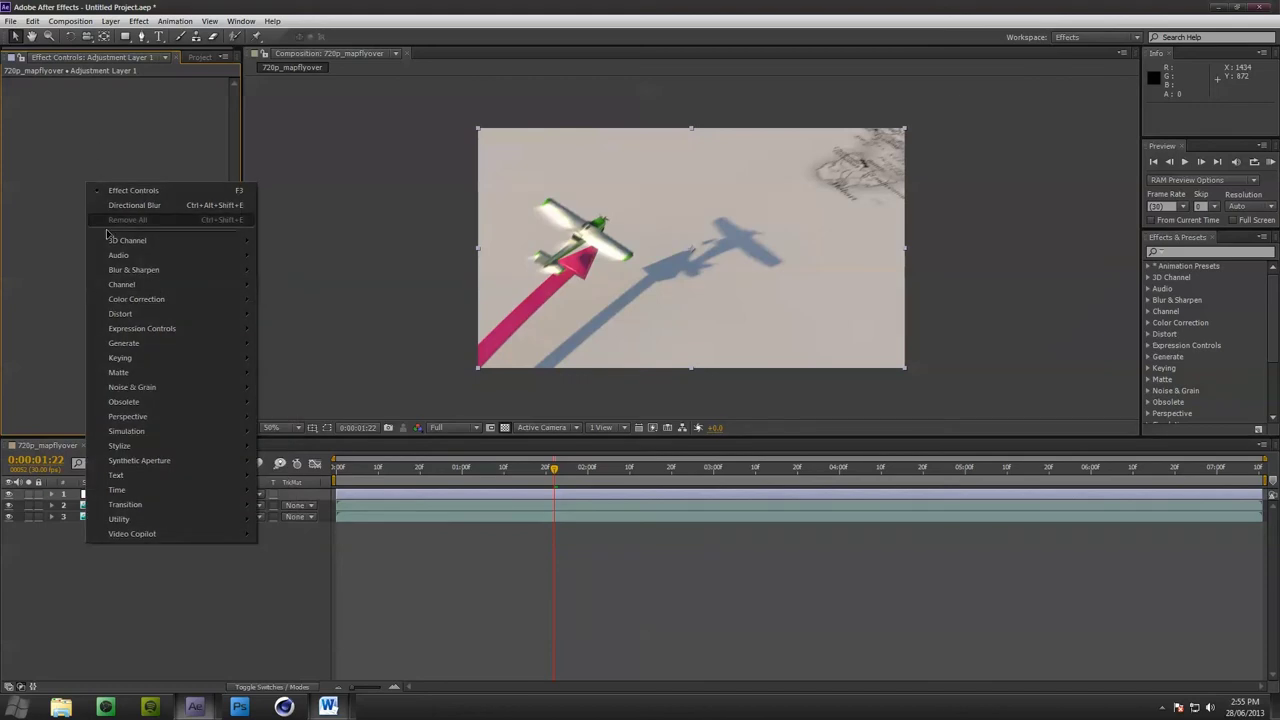
mouse_move(260, 311)
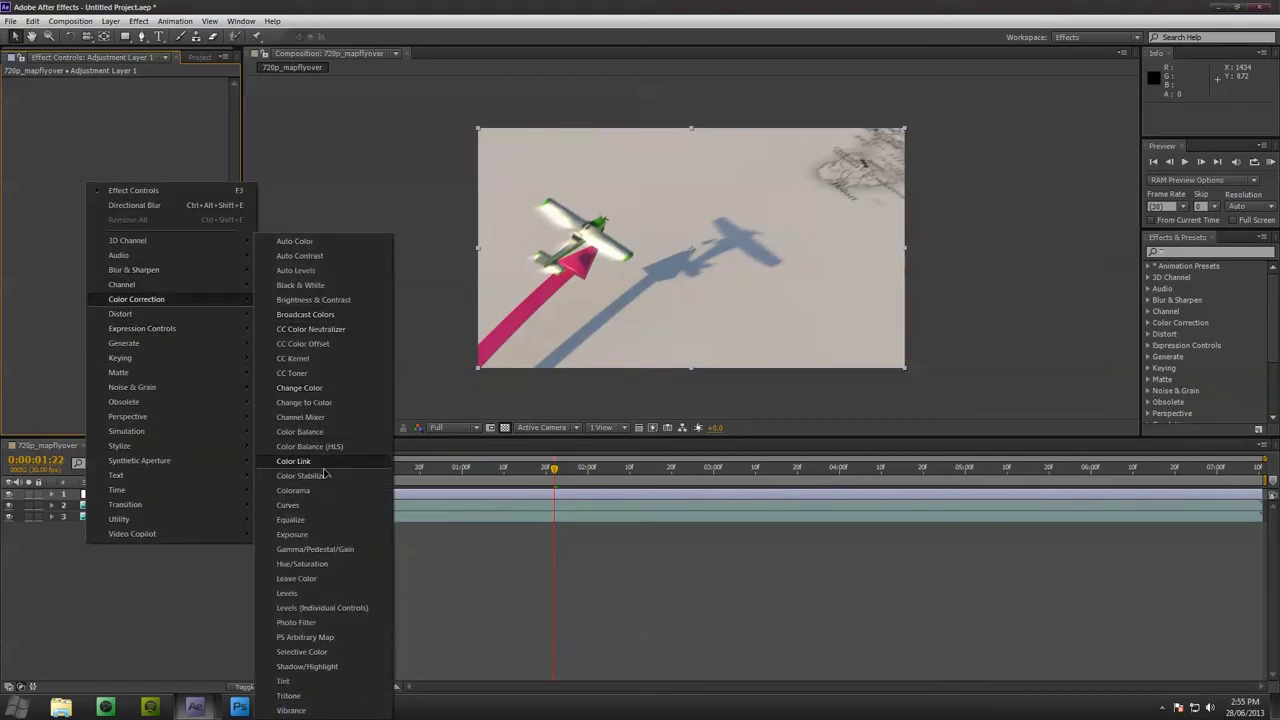
click(288, 505)
mouse_move(88, 176)
mouse_down()
mouse_move(72, 210)
mouse_move(103, 167)
mouse_up()
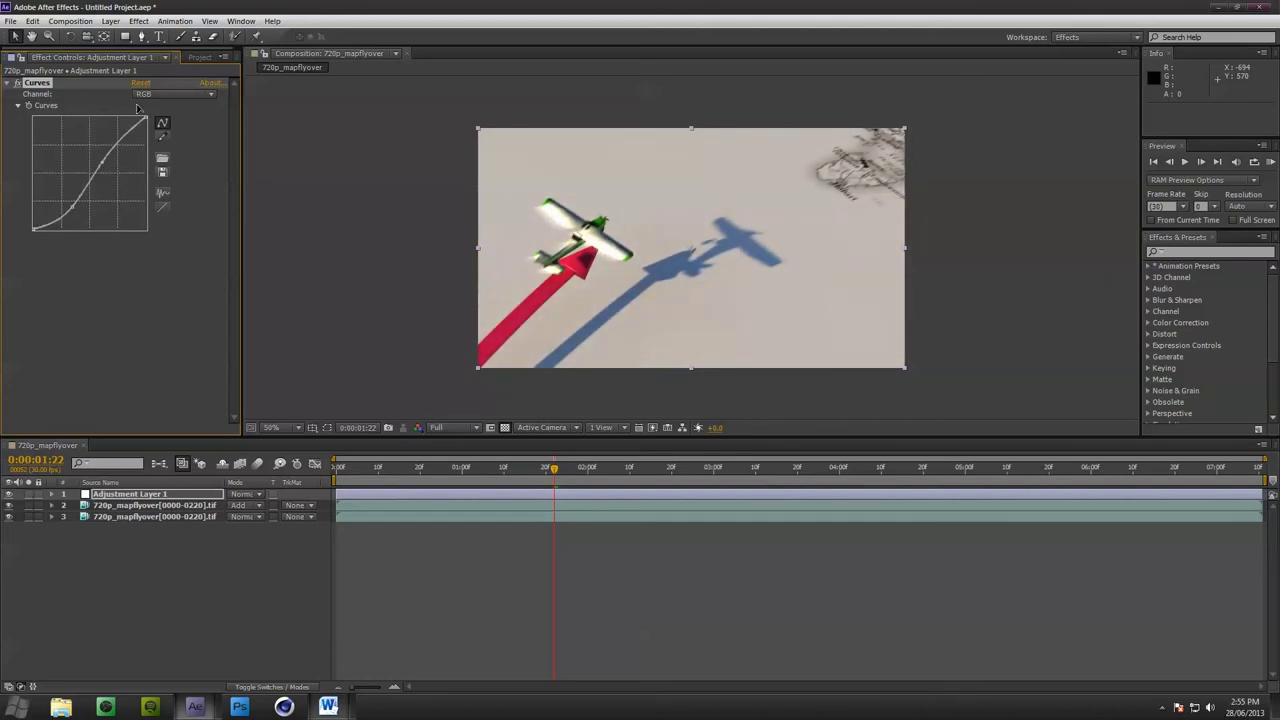
Shape a slight S-curve in the Red channel and lower the shadows of the Blue channel slightly
click(145, 94)
click(150, 120)
click(156, 96)
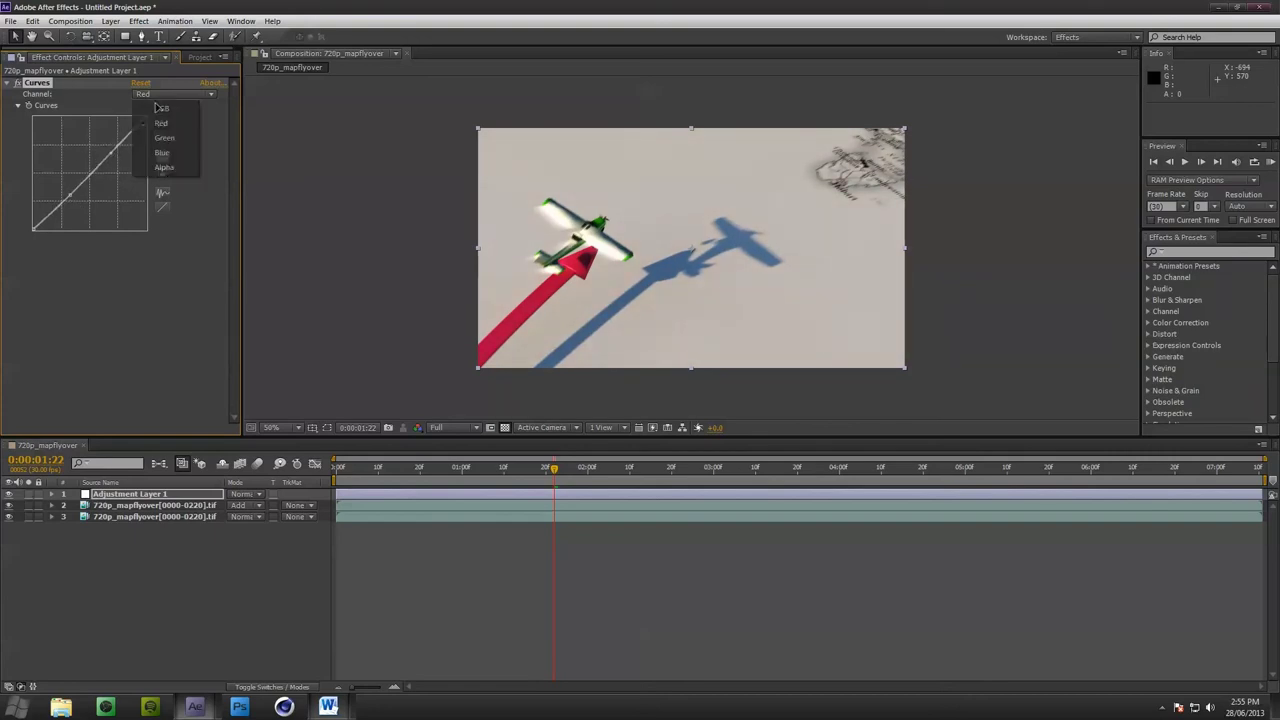
click(168, 156)
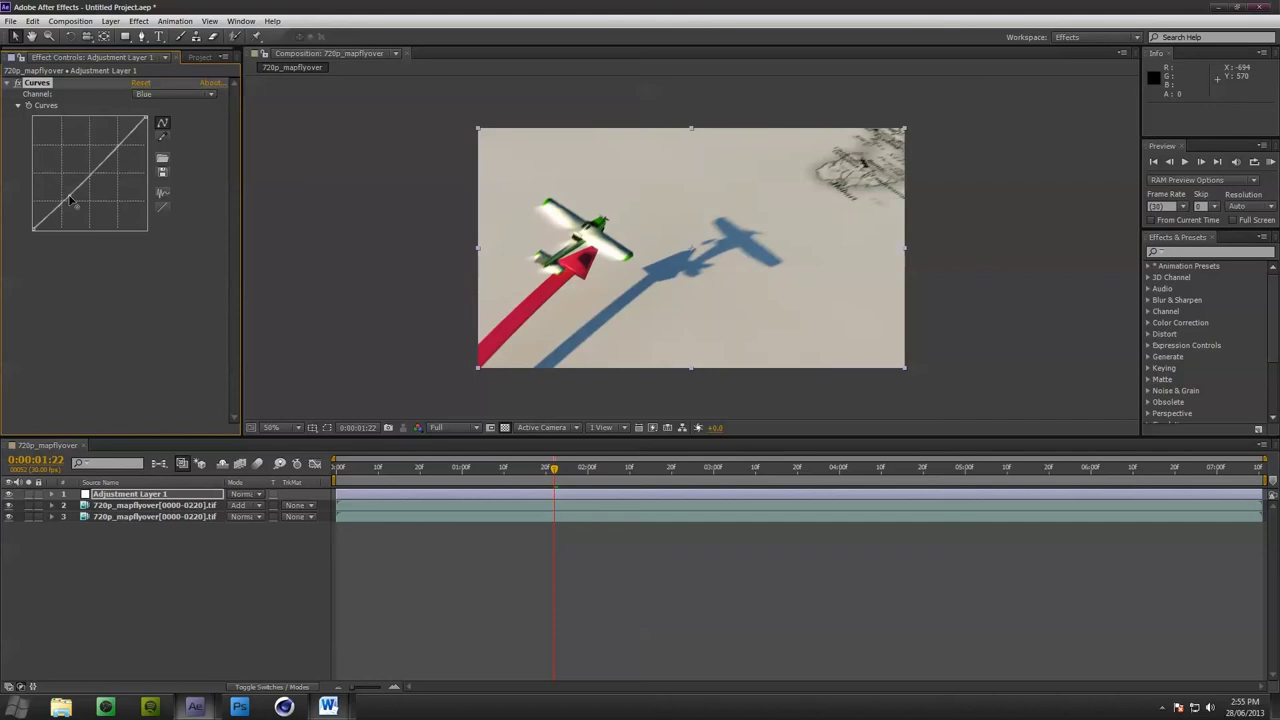
mouse_move(70, 200)
mouse_down()
mouse_move(74, 218)
mouse_move(63, 188)
mouse_move(90, 200)
mouse_move(85, 178)
mouse_move(90, 192)
mouse_move(64, 205)
mouse_up()
Scrub to about 0:00:05:25 and toggle the Curves effect off and on to compare the footage with and without grading
drag(566, 480, 1070, 477)
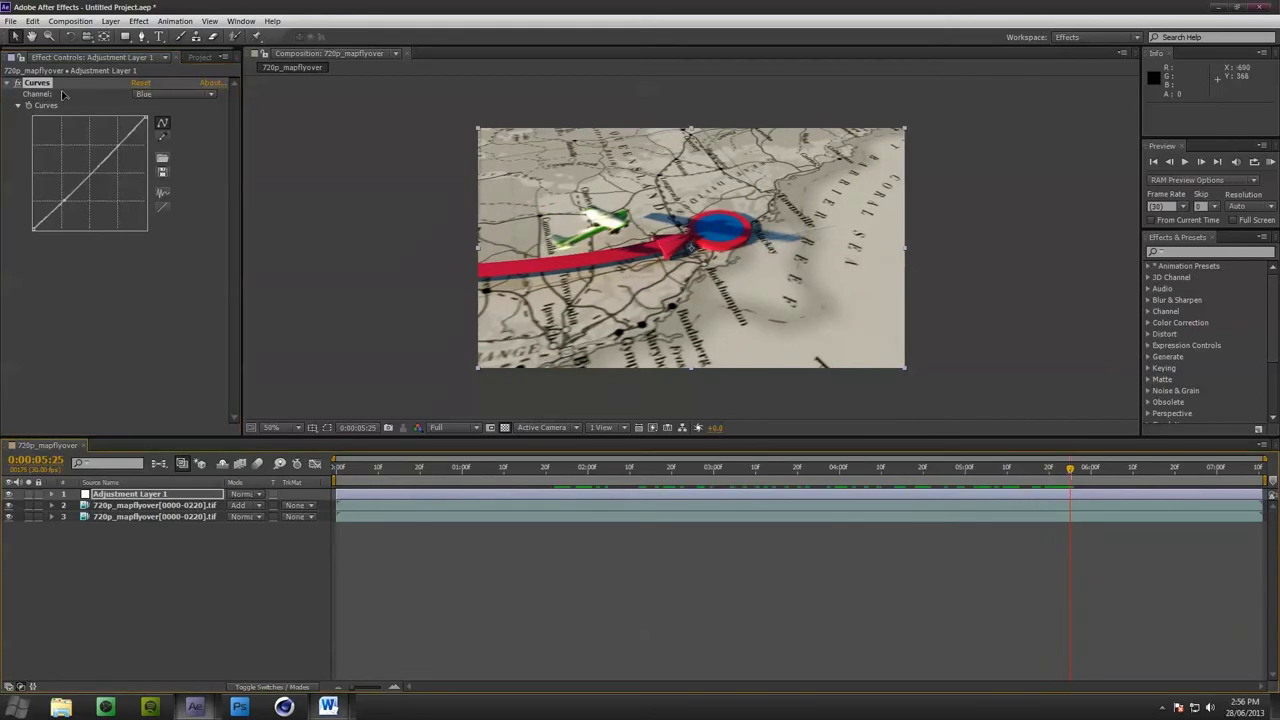
click(18, 84)
click(18, 84)
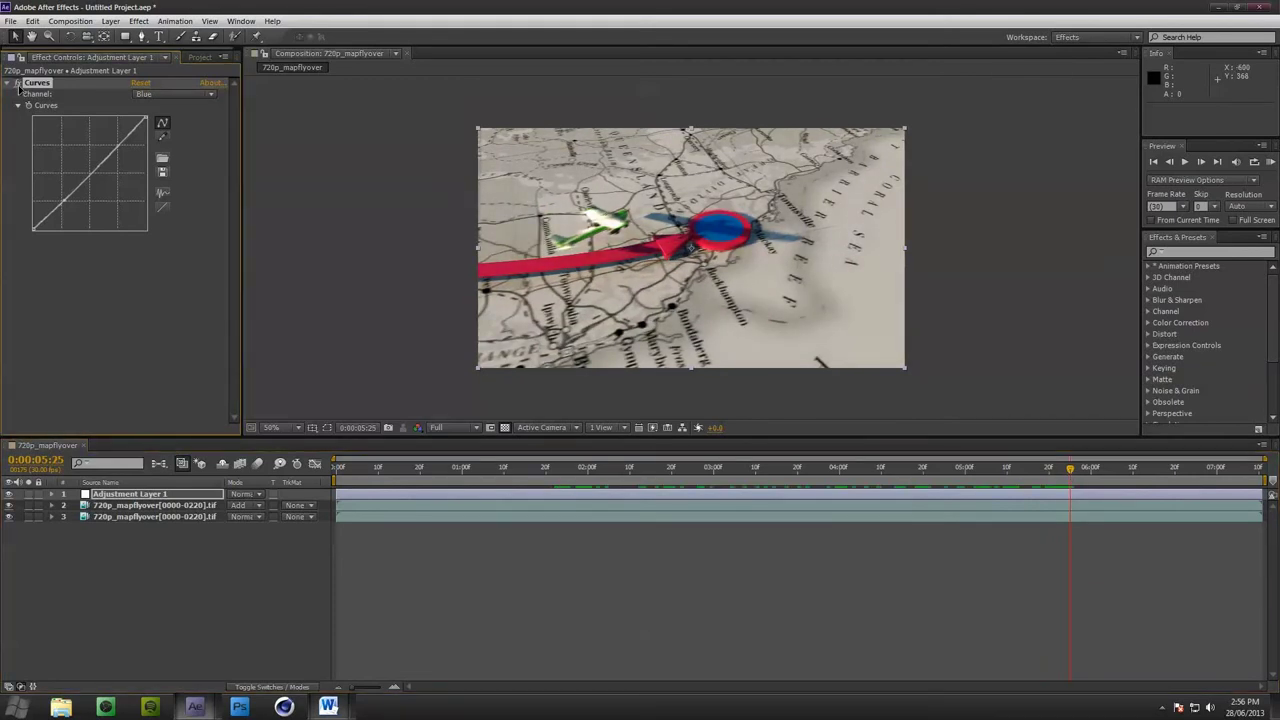
click(18, 84)
click(18, 84)
click(18, 84)
click(18, 84)
click(178, 580)
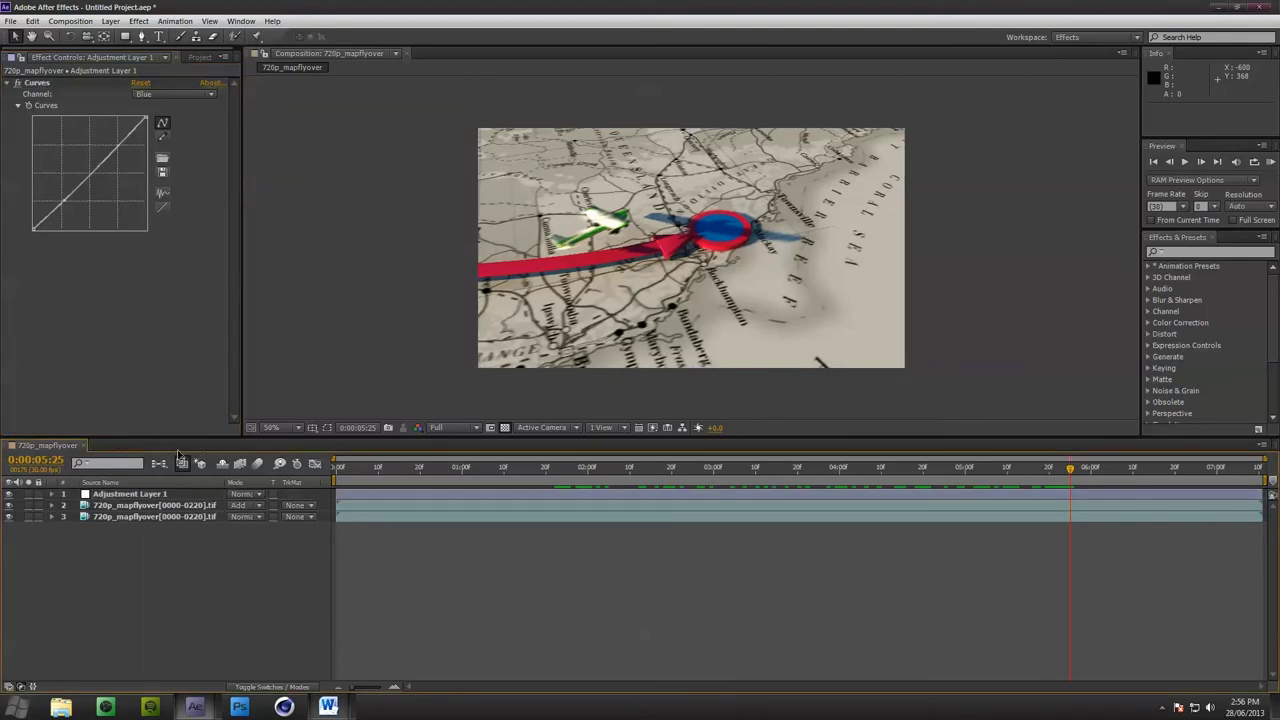
drag(1070, 467, 990, 463)
key(space)
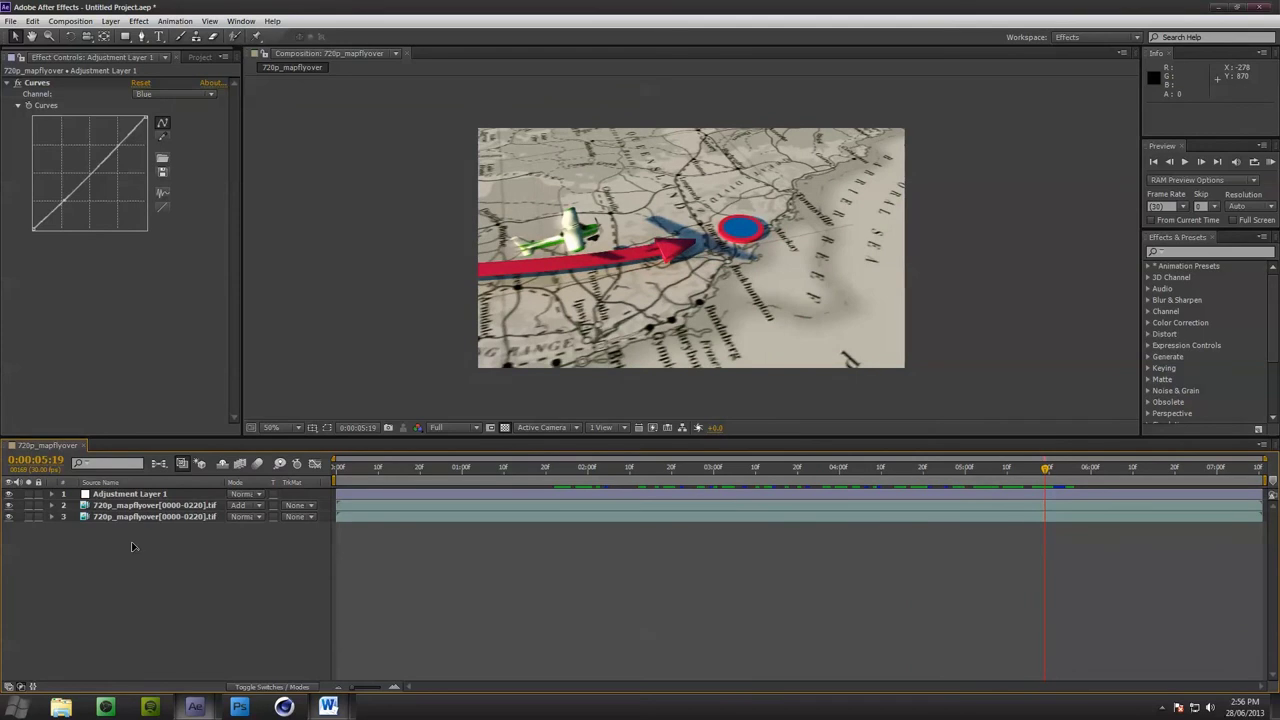
Apply the Color Key effect to the lower mapflyover layer
click(150, 517)
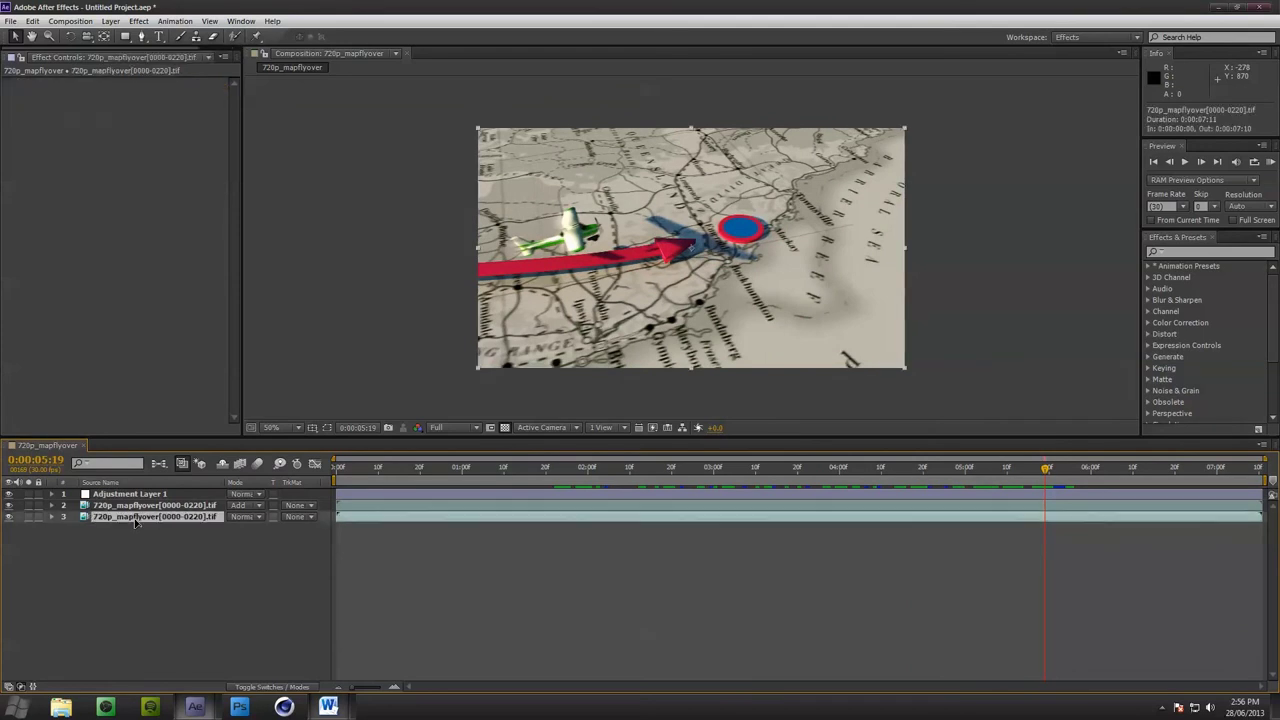
click(14, 518)
click(14, 518)
click(138, 21)
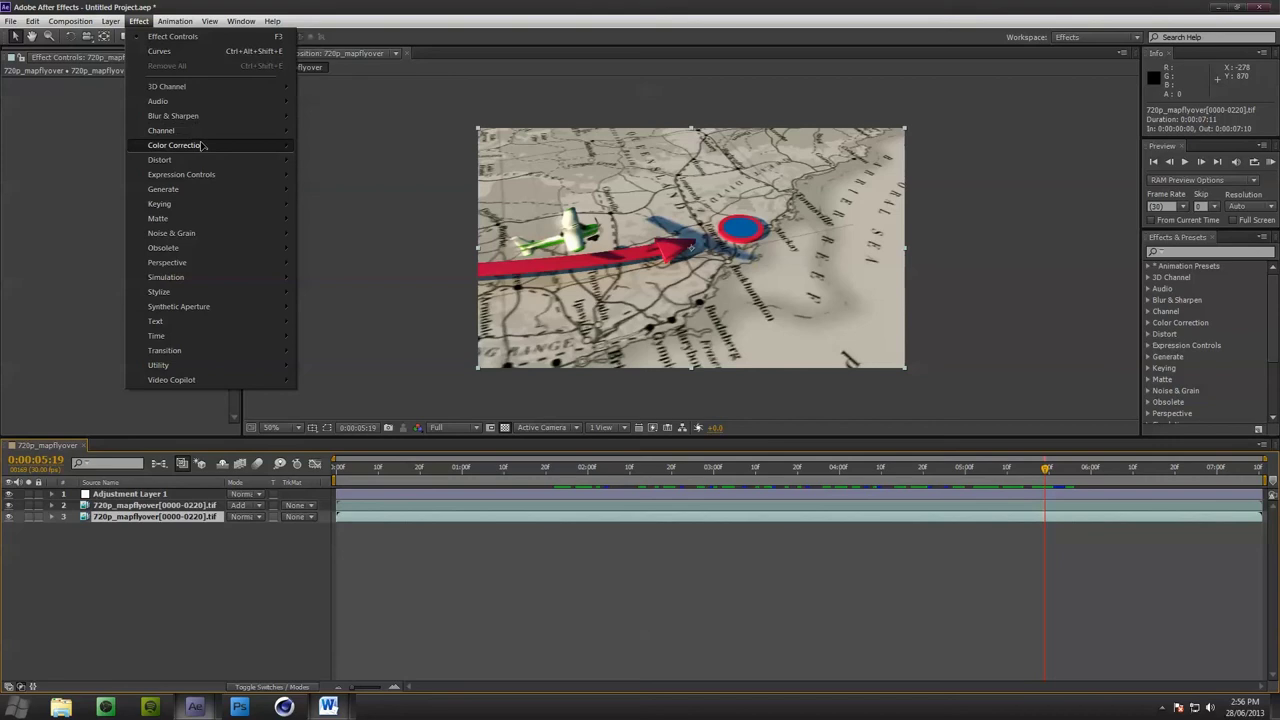
mouse_move(275, 204)
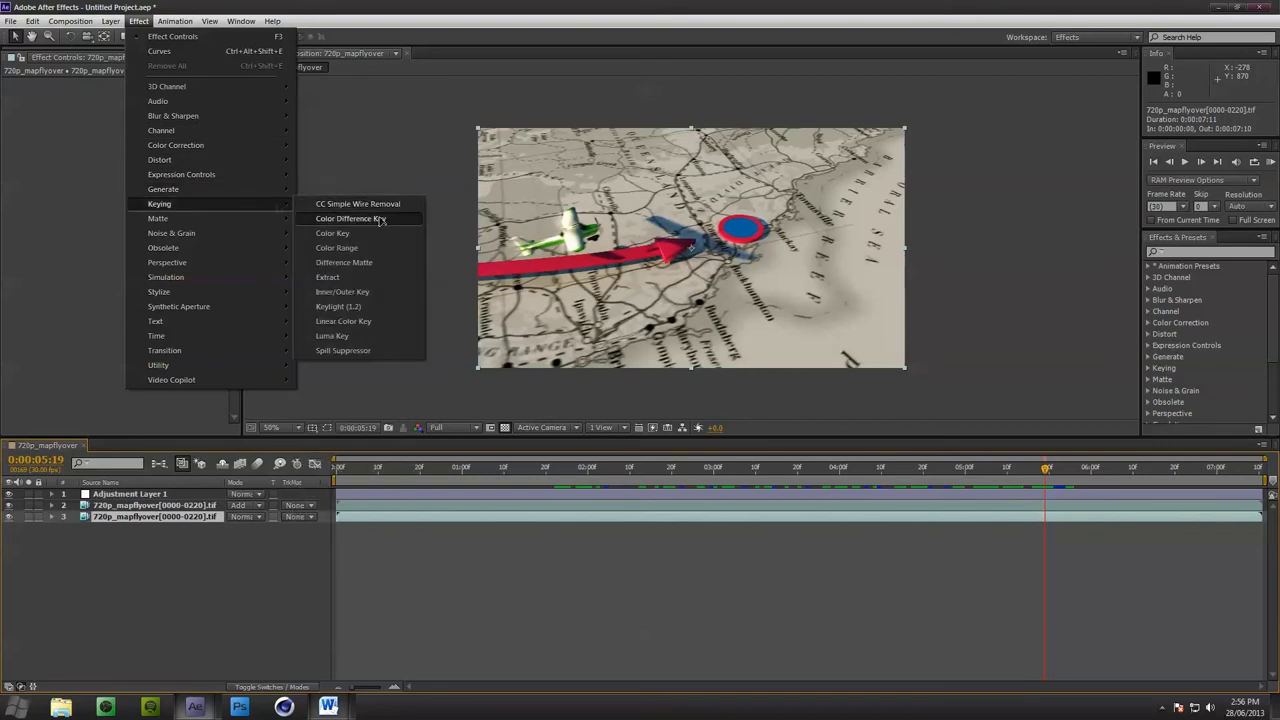
click(370, 234)
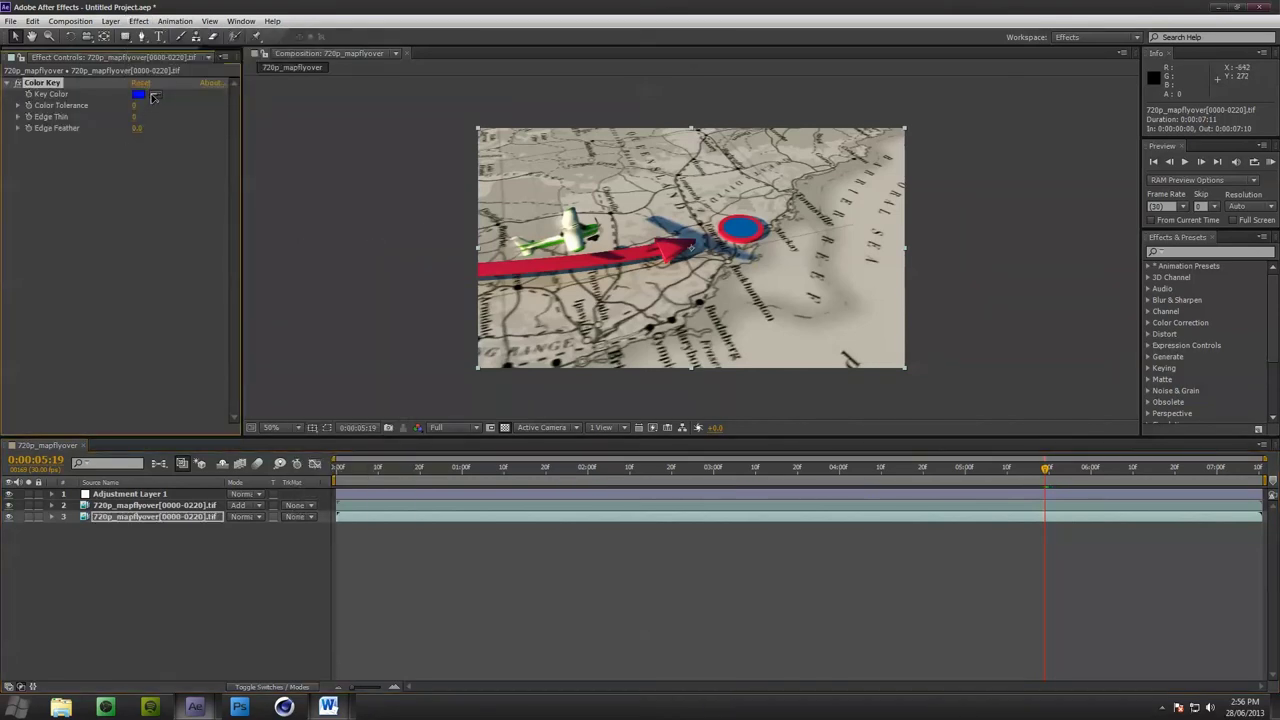
Key out the blue of the destination circle with Color Tolerance about 81 and Edge Feather 3.3, and scrub back to check it
click(153, 96)
drag(138, 104, 162, 99)
scroll(757, 235, up, 5)
scroll(757, 235, down, 2)
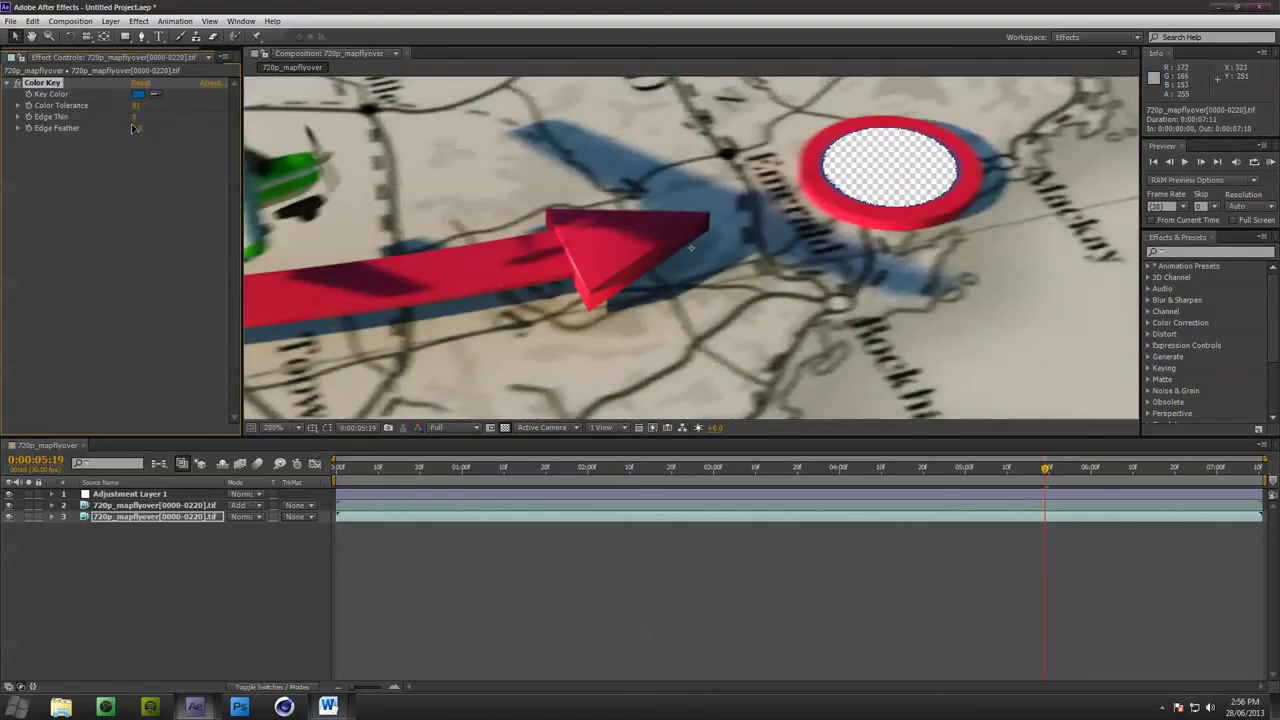
drag(136, 131, 155, 122)
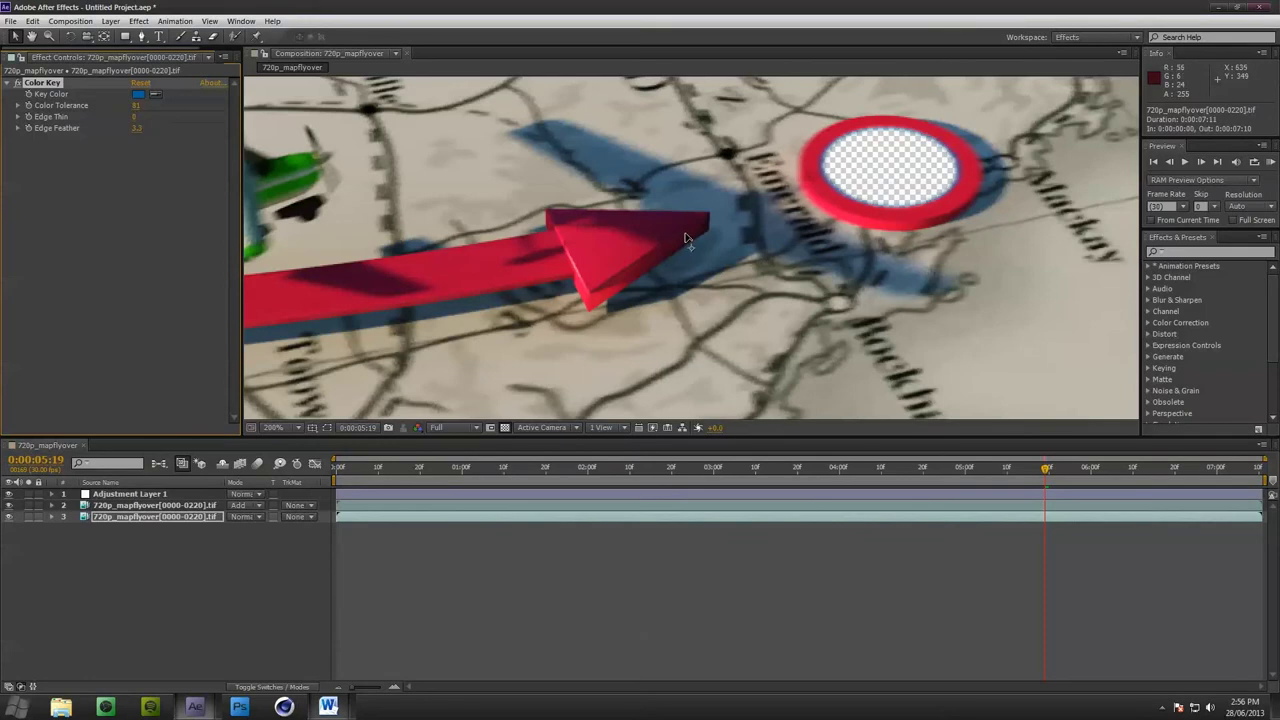
scroll(686, 242, down, 4)
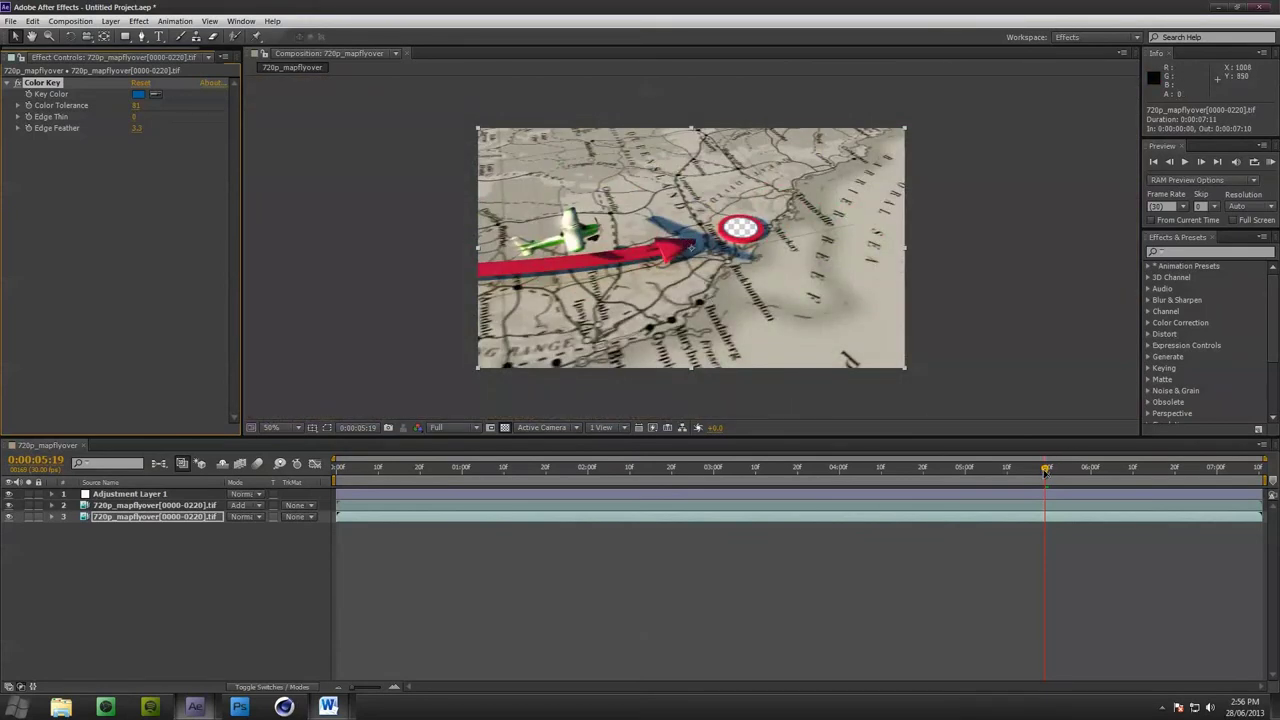
drag(1046, 472, 927, 494)
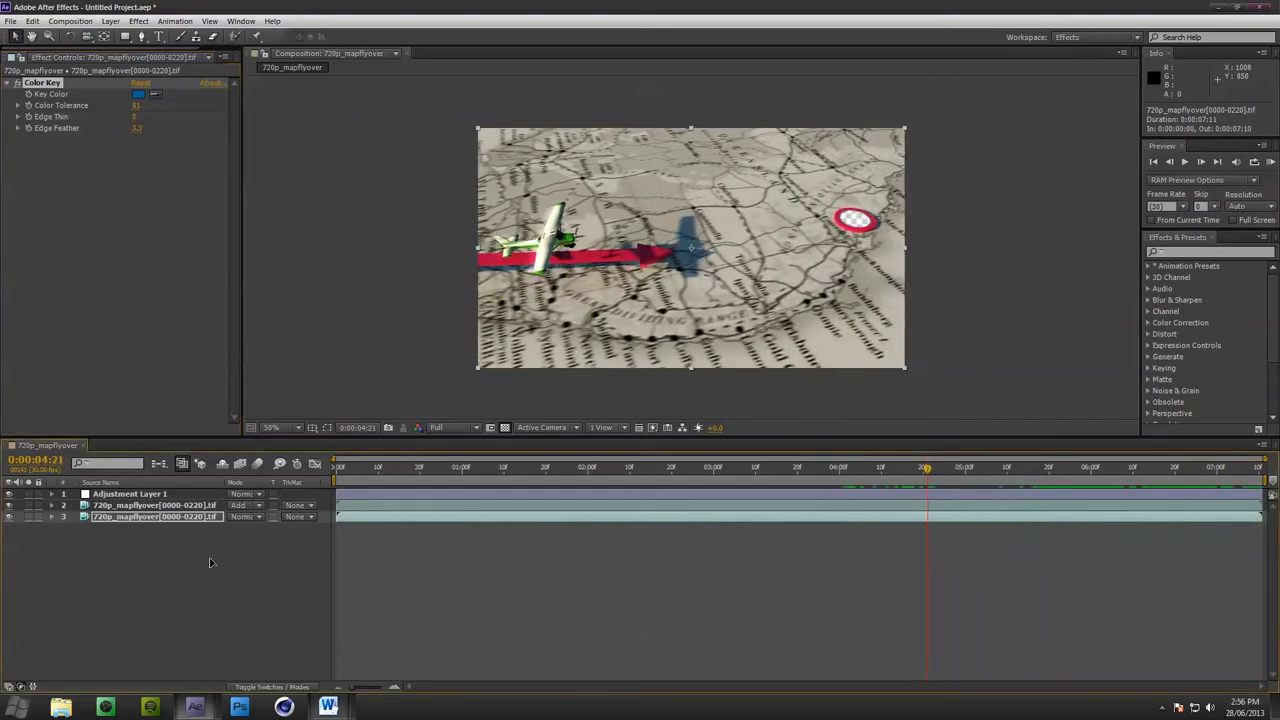
click(117, 563)
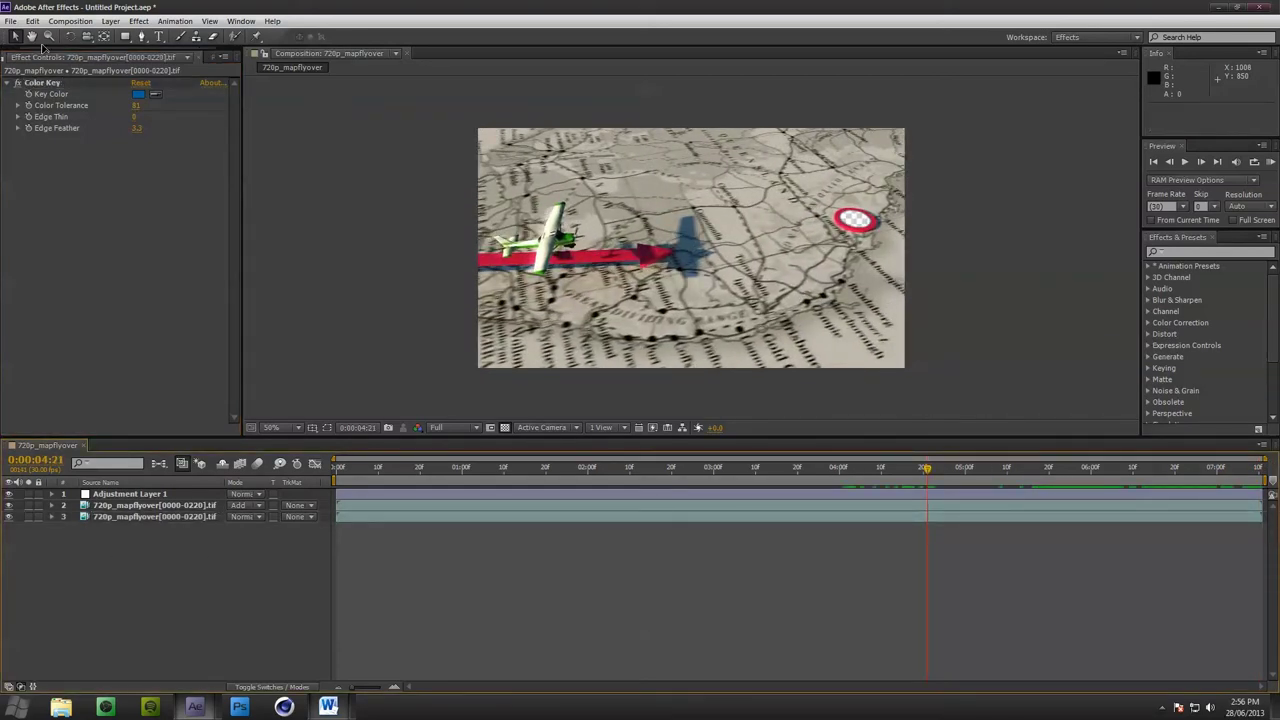
Import the image city wallpaper_00527 from the Pictures library into the project
click(192, 57)
right_click(108, 300)
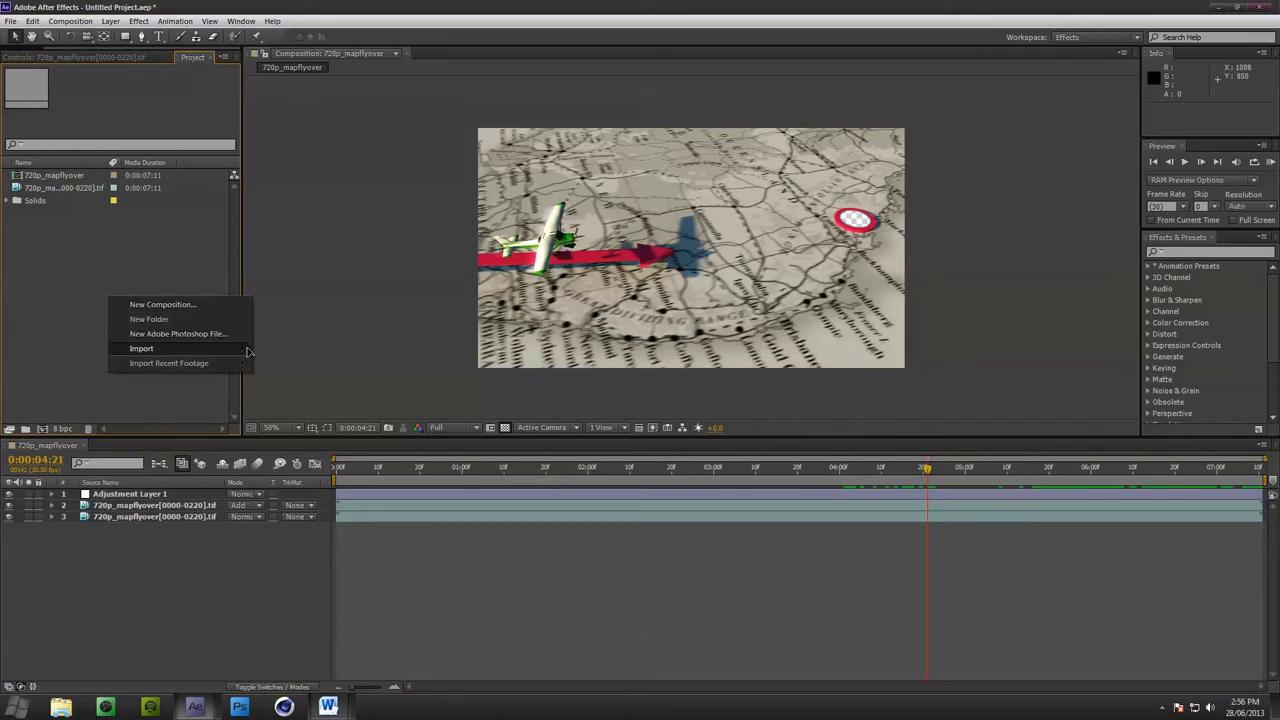
mouse_move(150, 348)
click(282, 347)
click(113, 192)
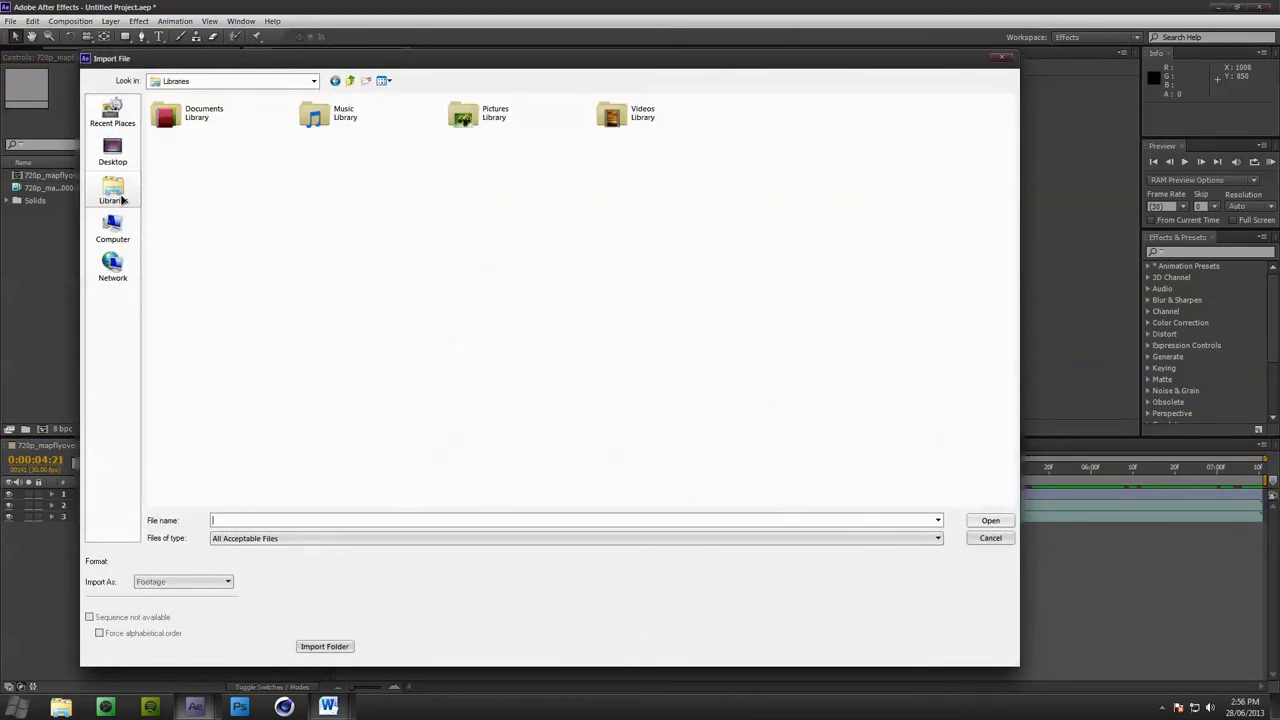
double_click(455, 116)
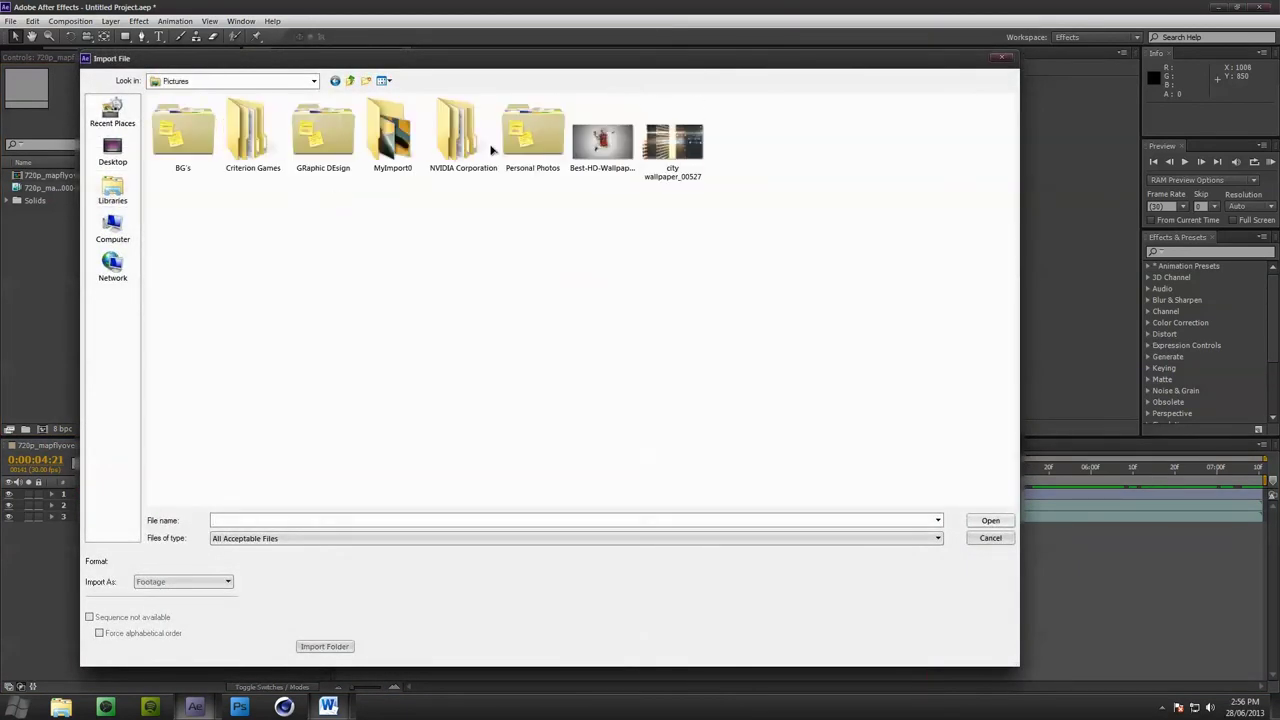
double_click(673, 145)
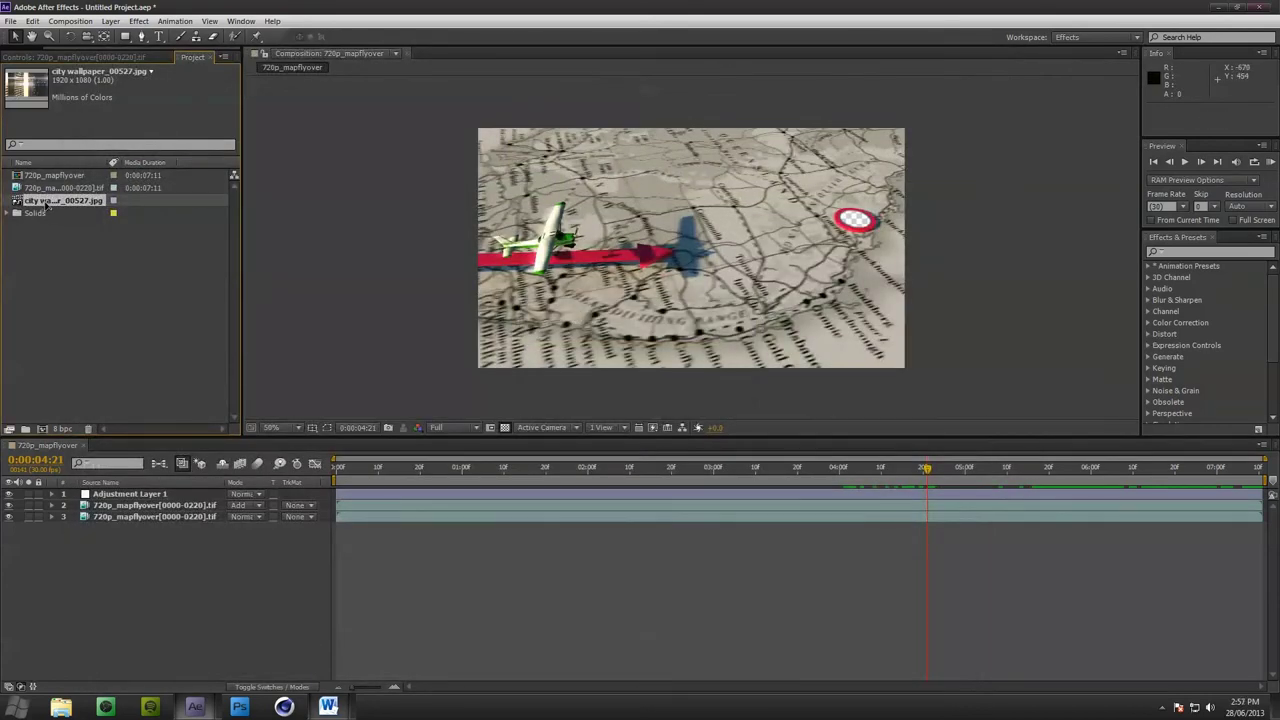
Place the city wallpaper beneath all other layers and scrub through the animation to check it inside the keyed circle
drag(47, 203, 151, 541)
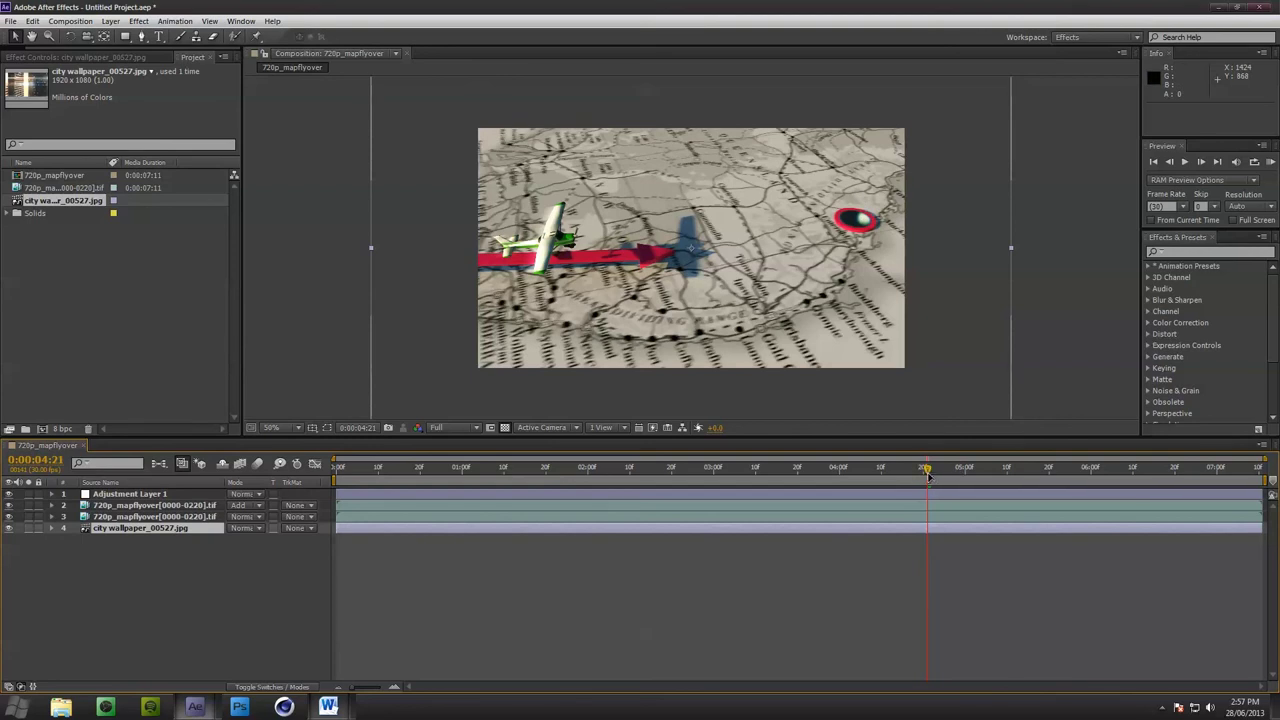
mouse_move(927, 476)
mouse_down()
mouse_move(1250, 480)
mouse_move(1029, 526)
mouse_move(525, 494)
mouse_move(829, 485)
mouse_move(920, 465)
mouse_move(957, 440)
mouse_move(1084, 447)
mouse_move(997, 500)
mouse_move(794, 494)
mouse_move(920, 450)
mouse_move(1080, 430)
mouse_move(1069, 452)
mouse_up()
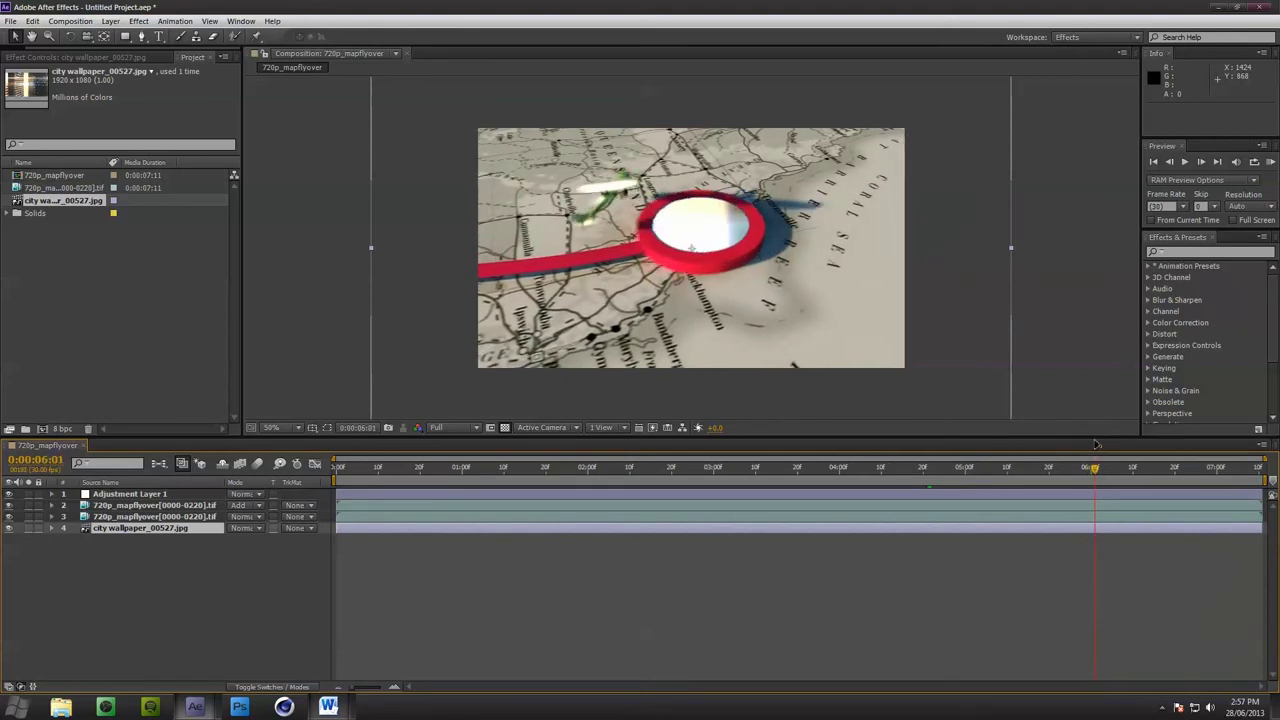
drag(1081, 456, 562, 449)
click(254, 605)
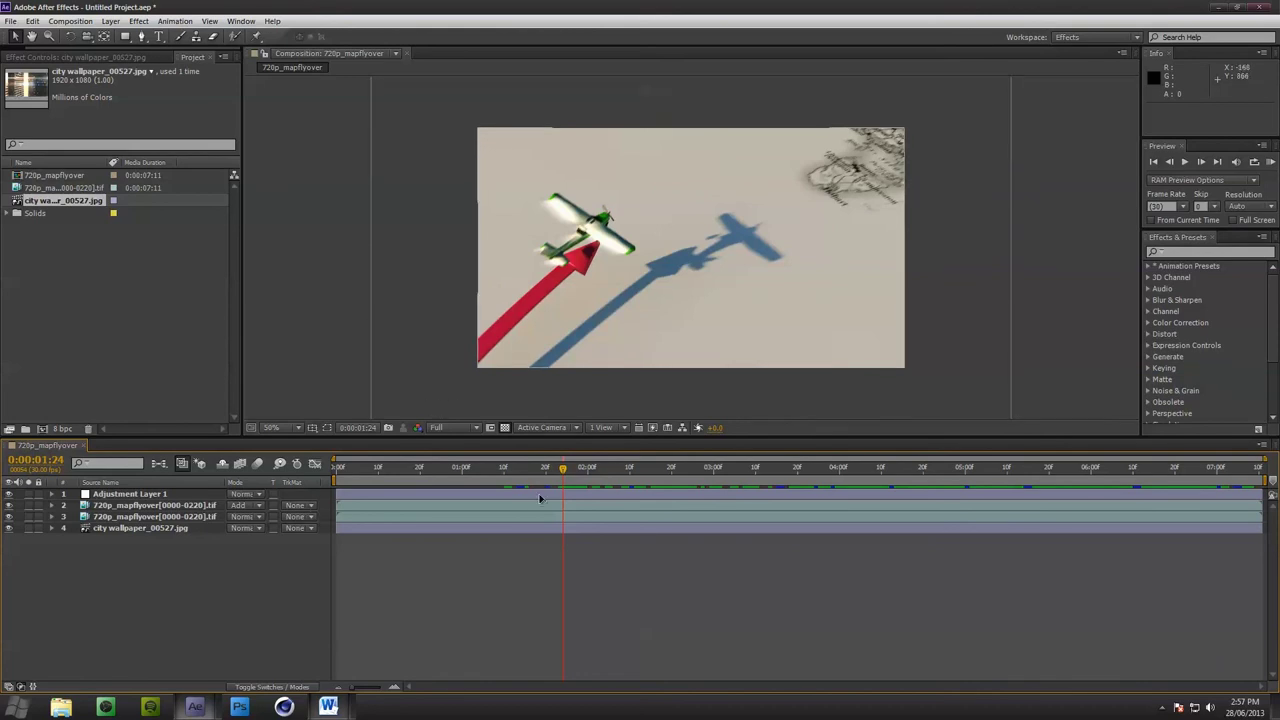
drag(593, 467, 1023, 467)
drag(1062, 411, 1052, 452)
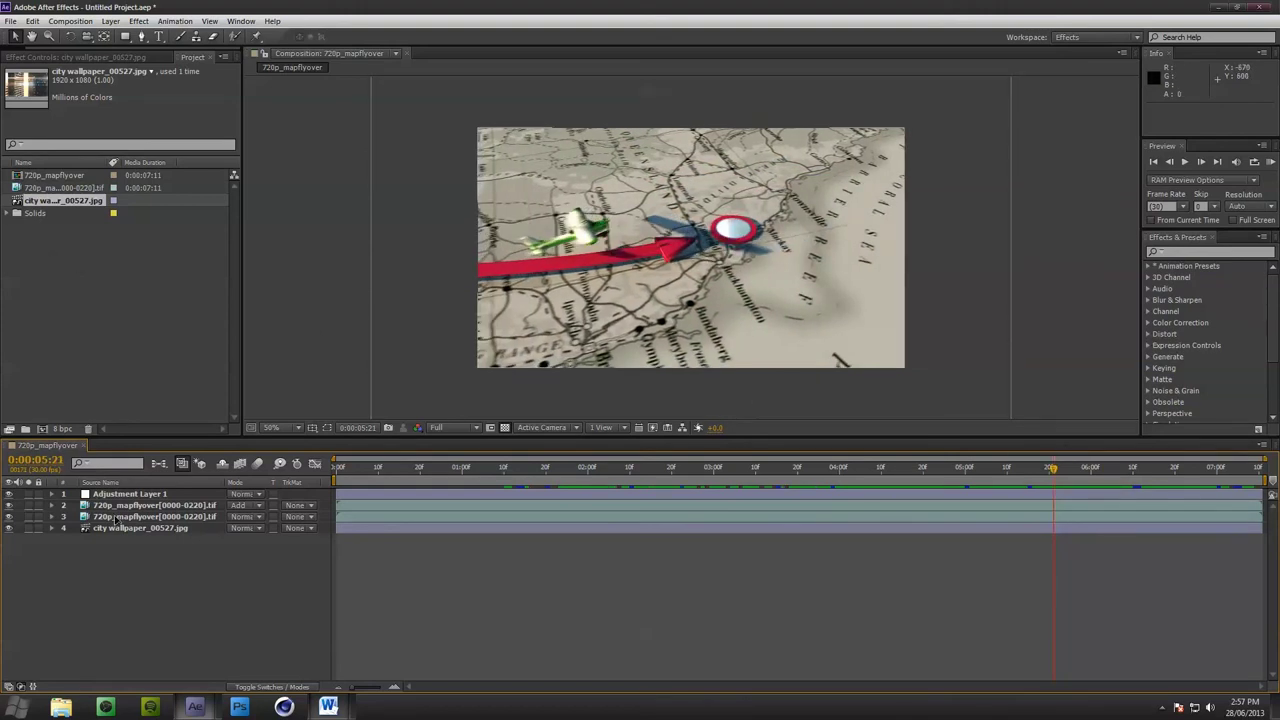
Try keying out the plane's green on the lower mapflyover layer with a lower Color Tolerance, and undo the changes
click(115, 507)
click(123, 517)
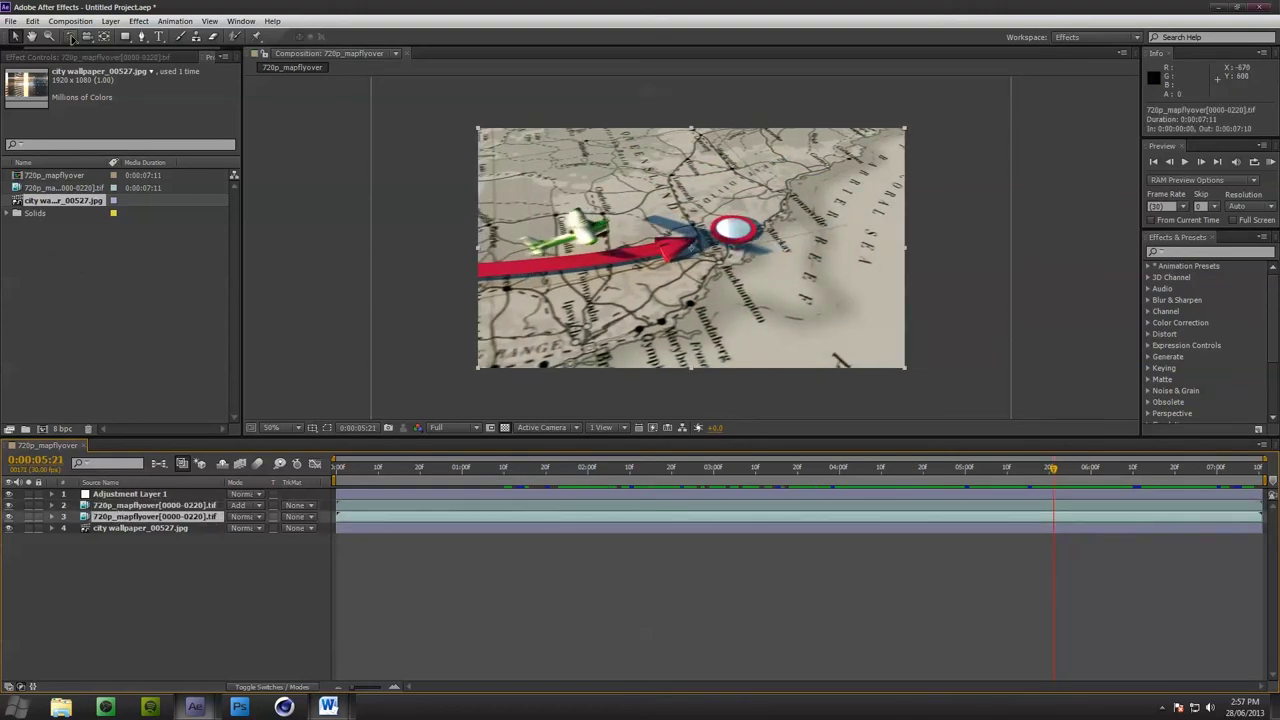
click(70, 57)
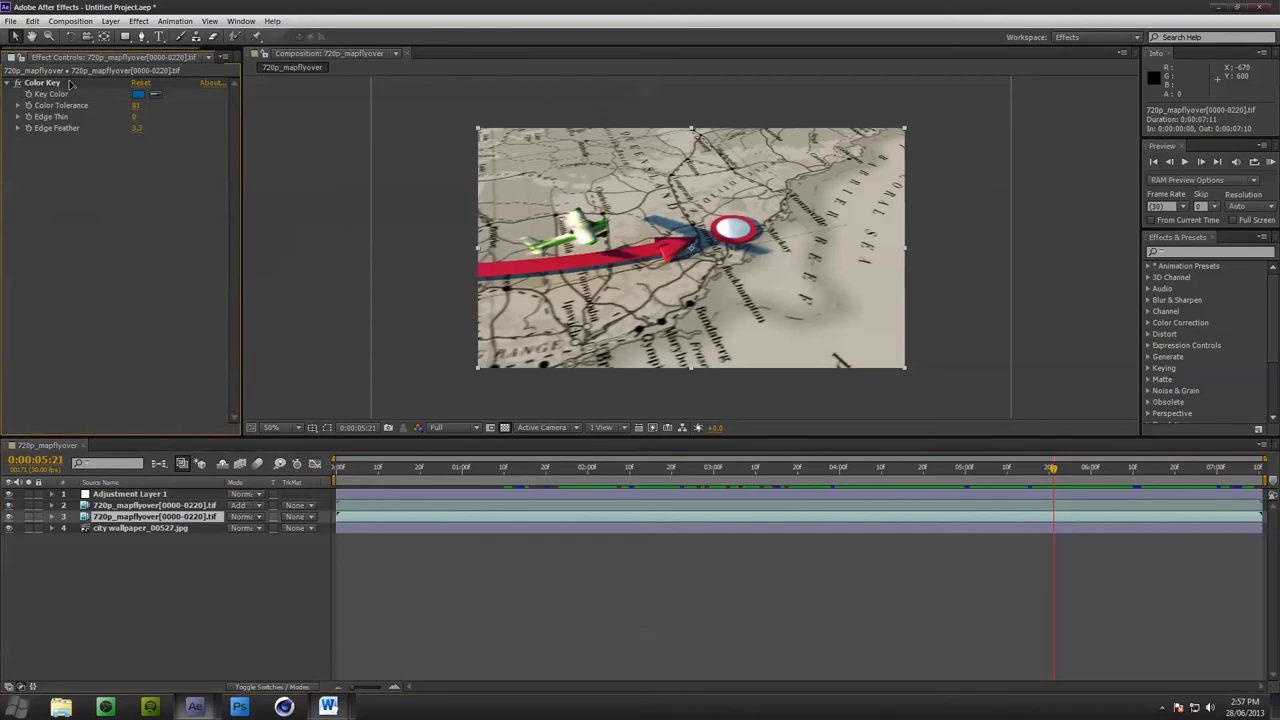
click(155, 95)
click(565, 238)
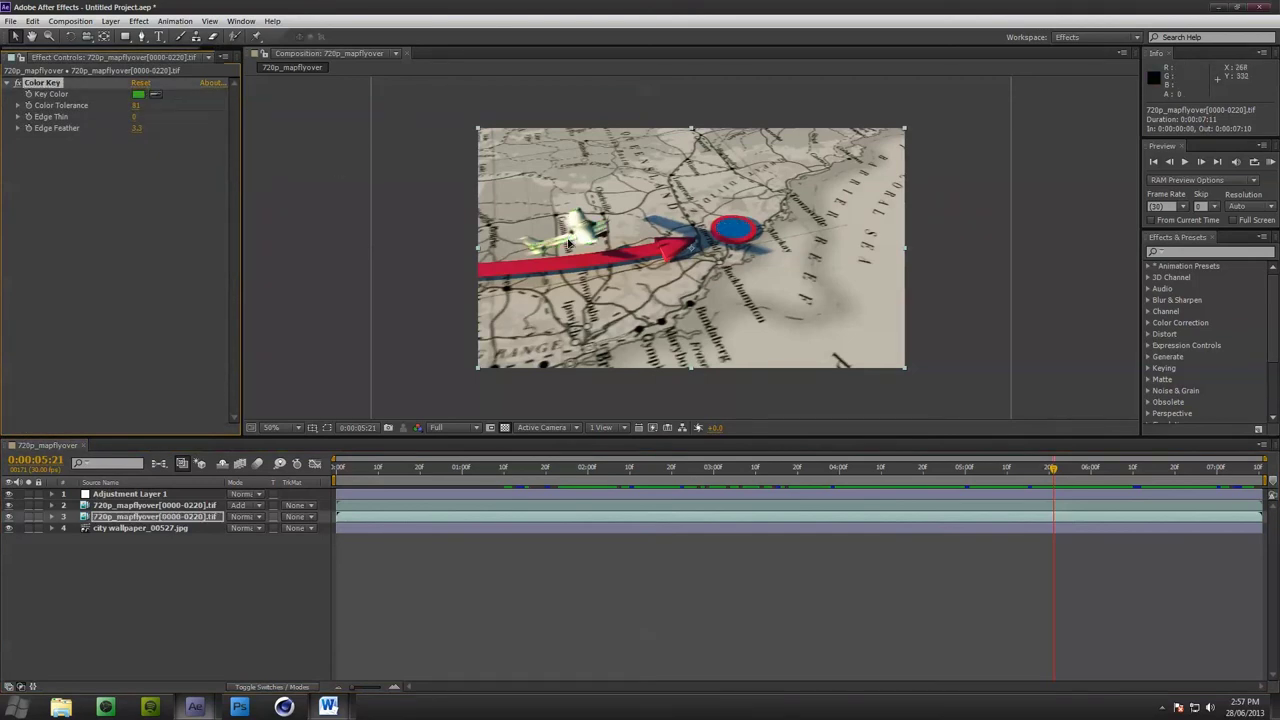
drag(138, 110, 115, 153)
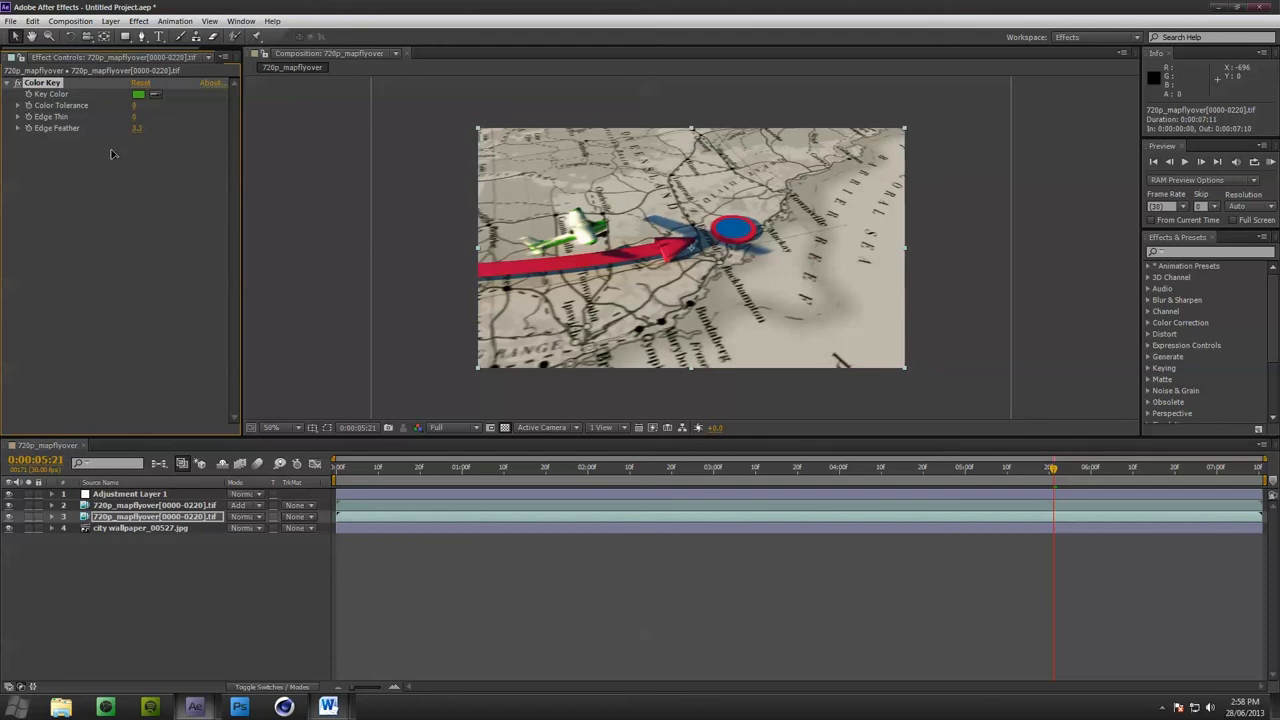
key(ctrl+z)
key(ctrl+z)
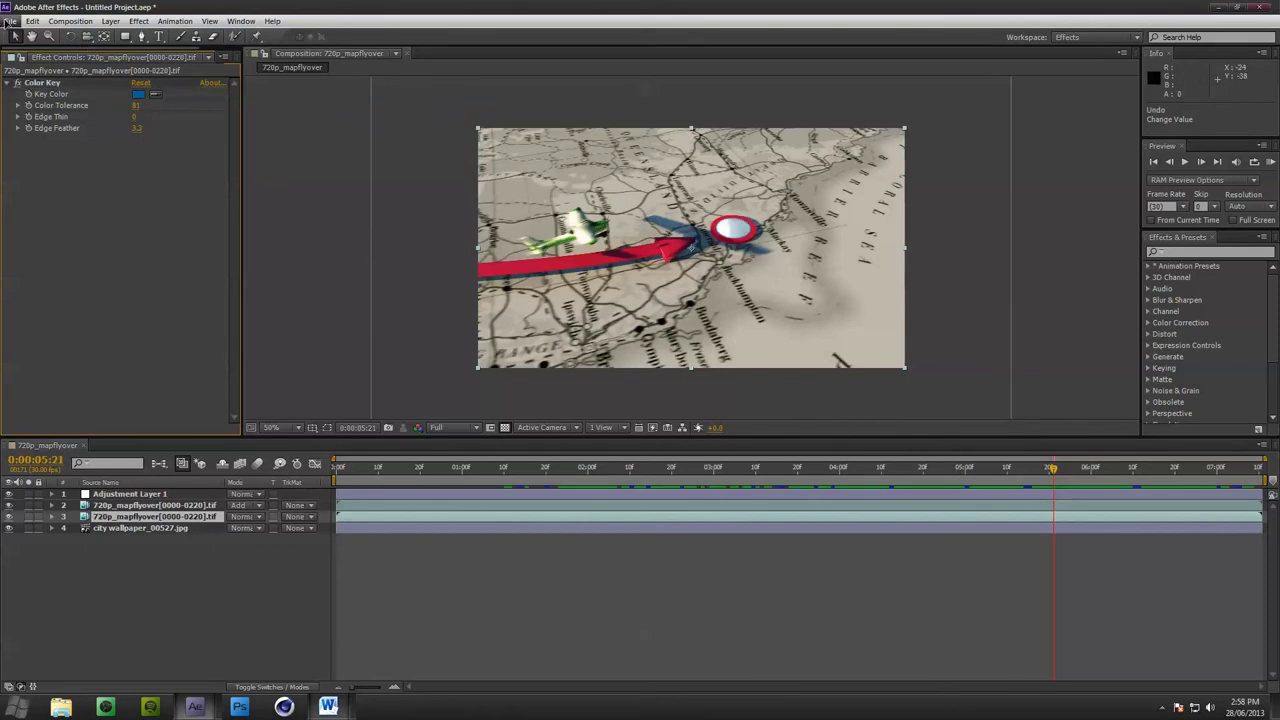
Add the 720p_mapflyover composition to the render queue
click(70, 21)
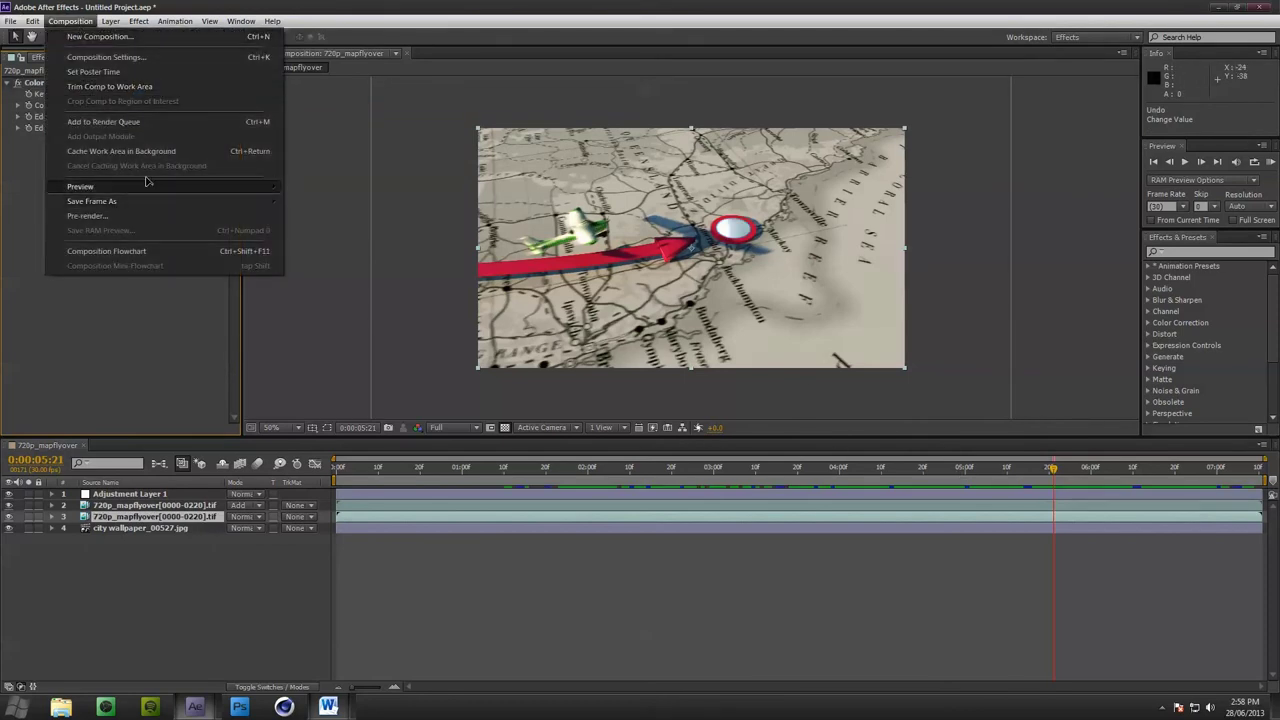
click(137, 128)
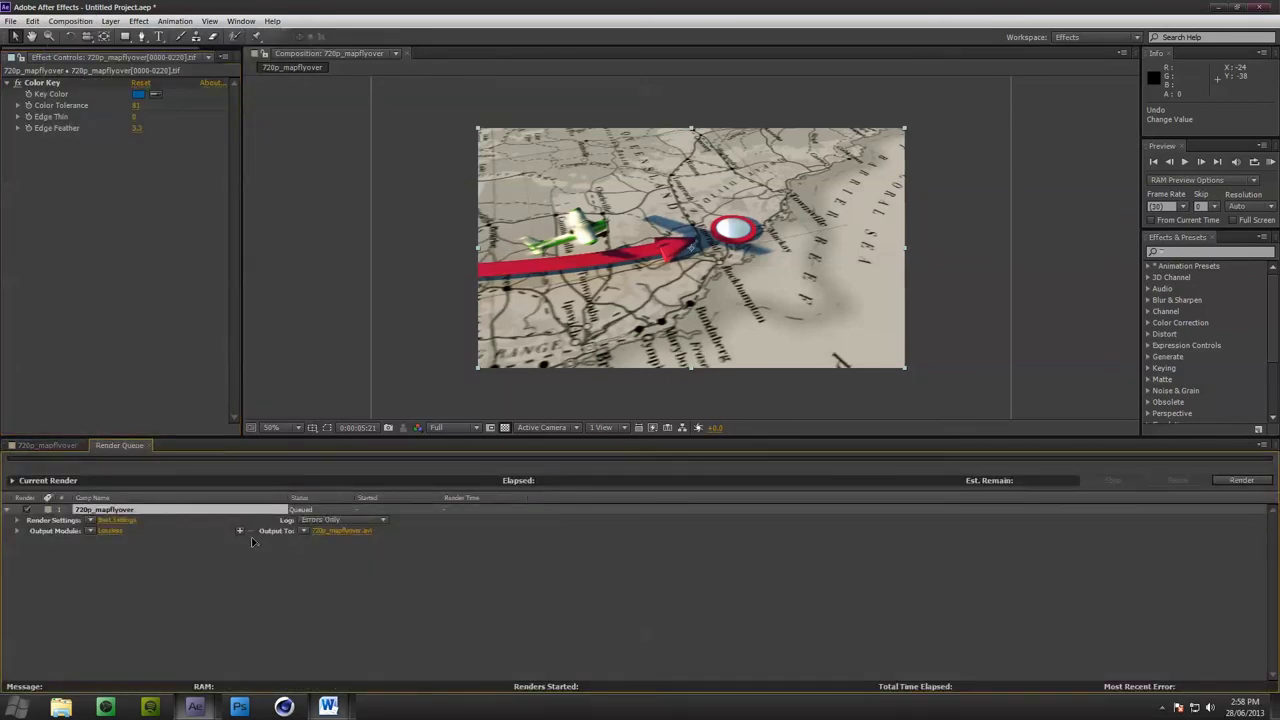
Accept Best quality and Full resolution in the render settings, and set the output module to AVI with audio output off
click(117, 521)
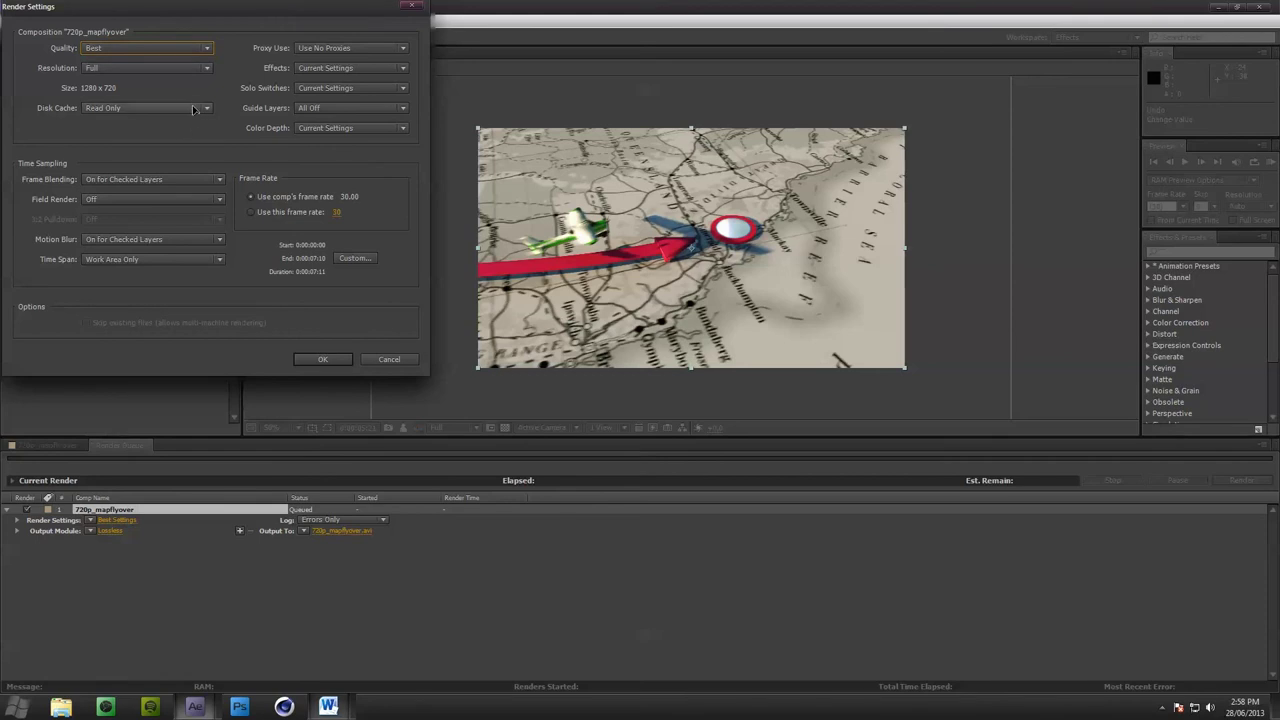
click(330, 361)
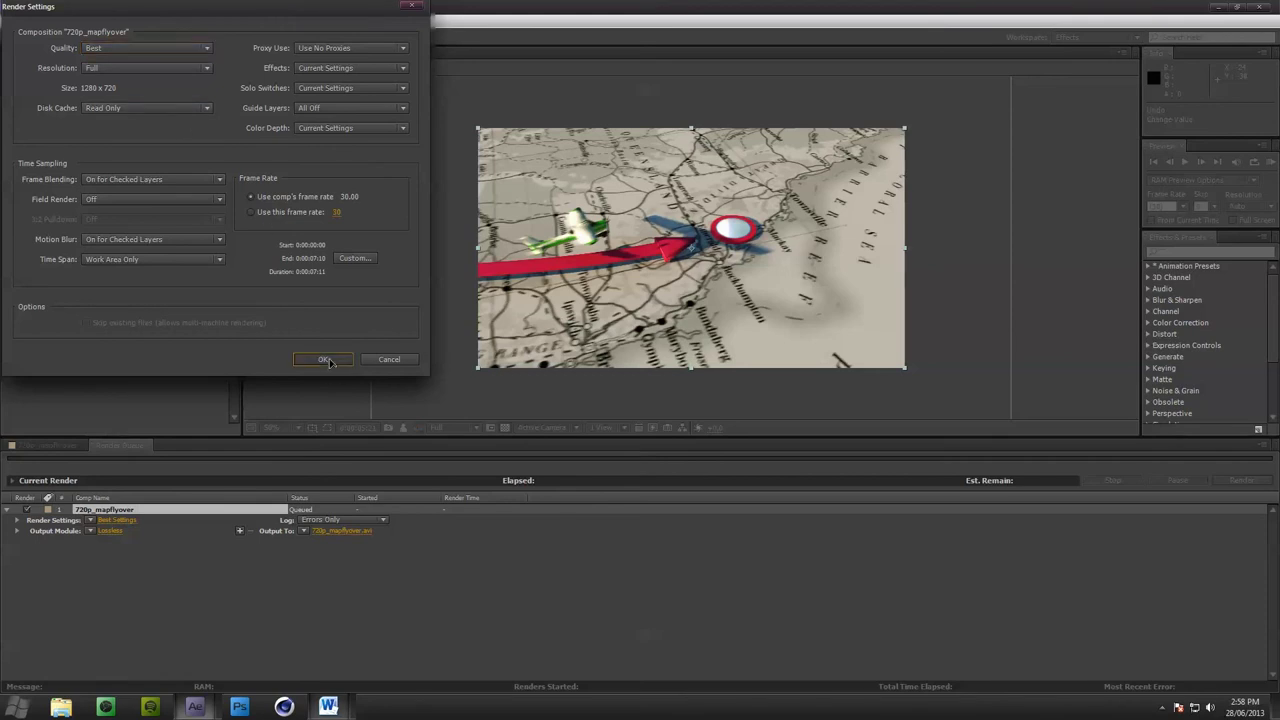
click(110, 530)
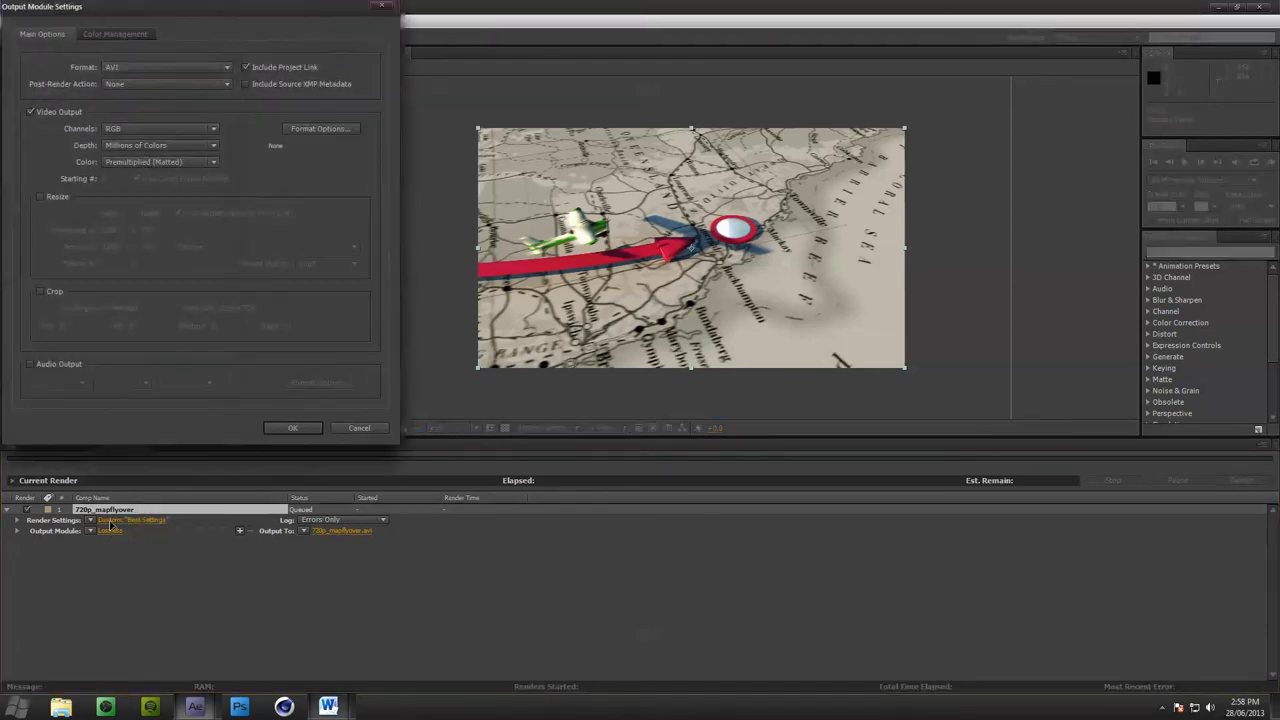
click(150, 67)
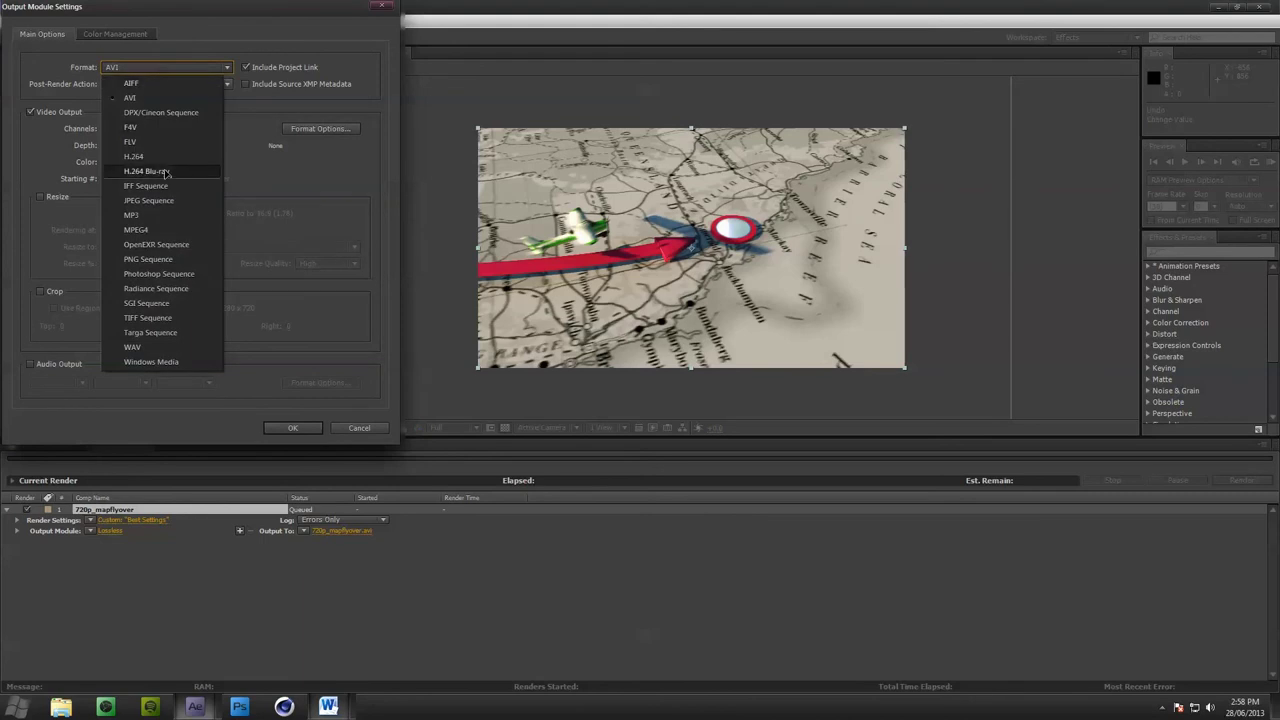
click(163, 99)
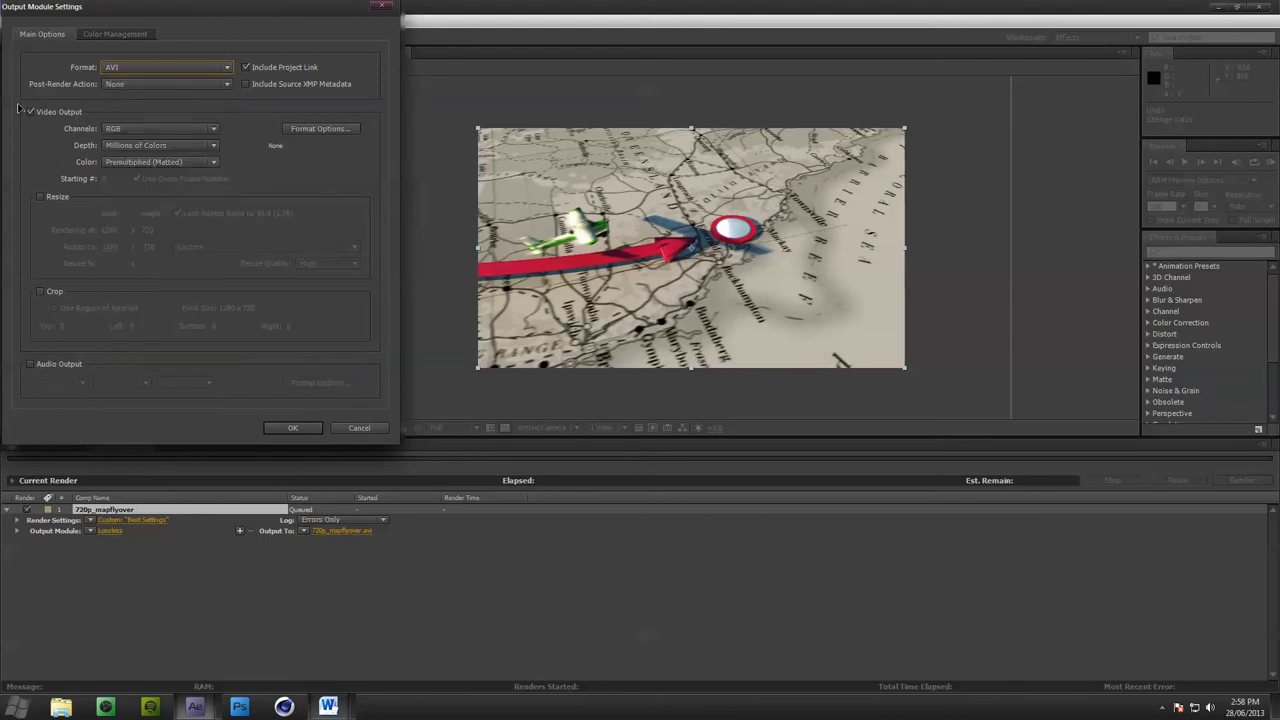
click(30, 365)
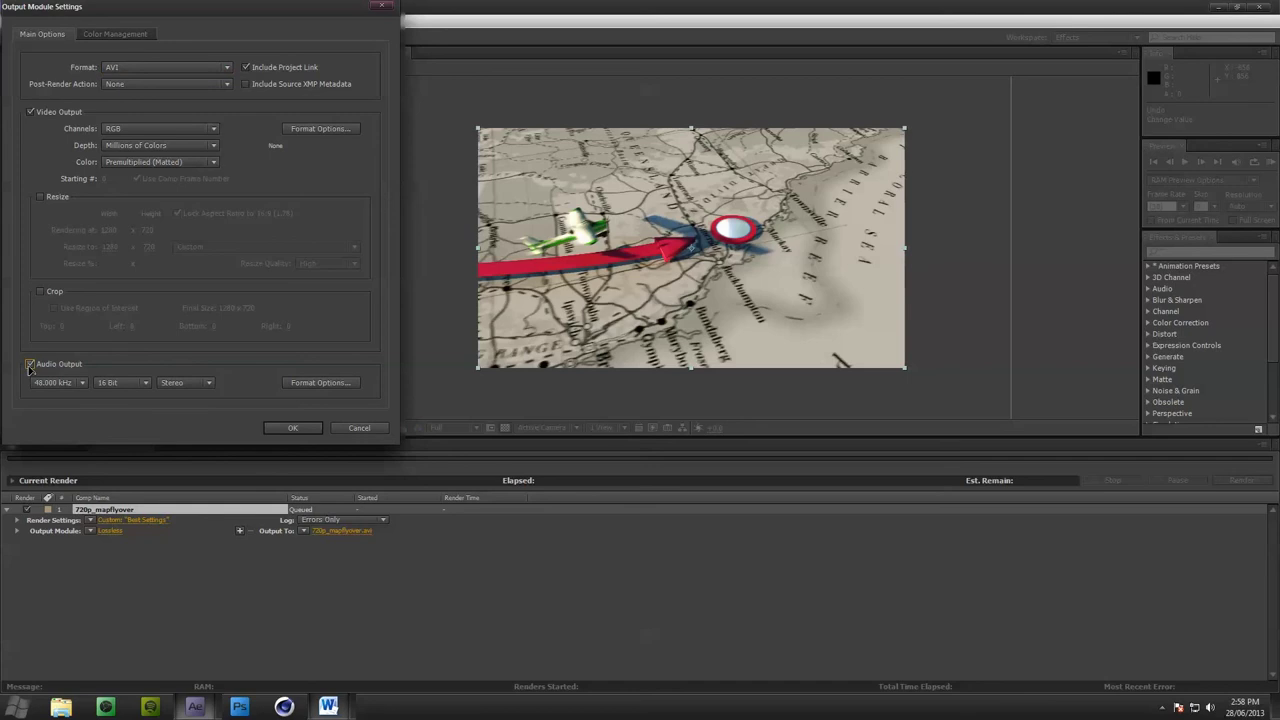
click(30, 366)
click(309, 430)
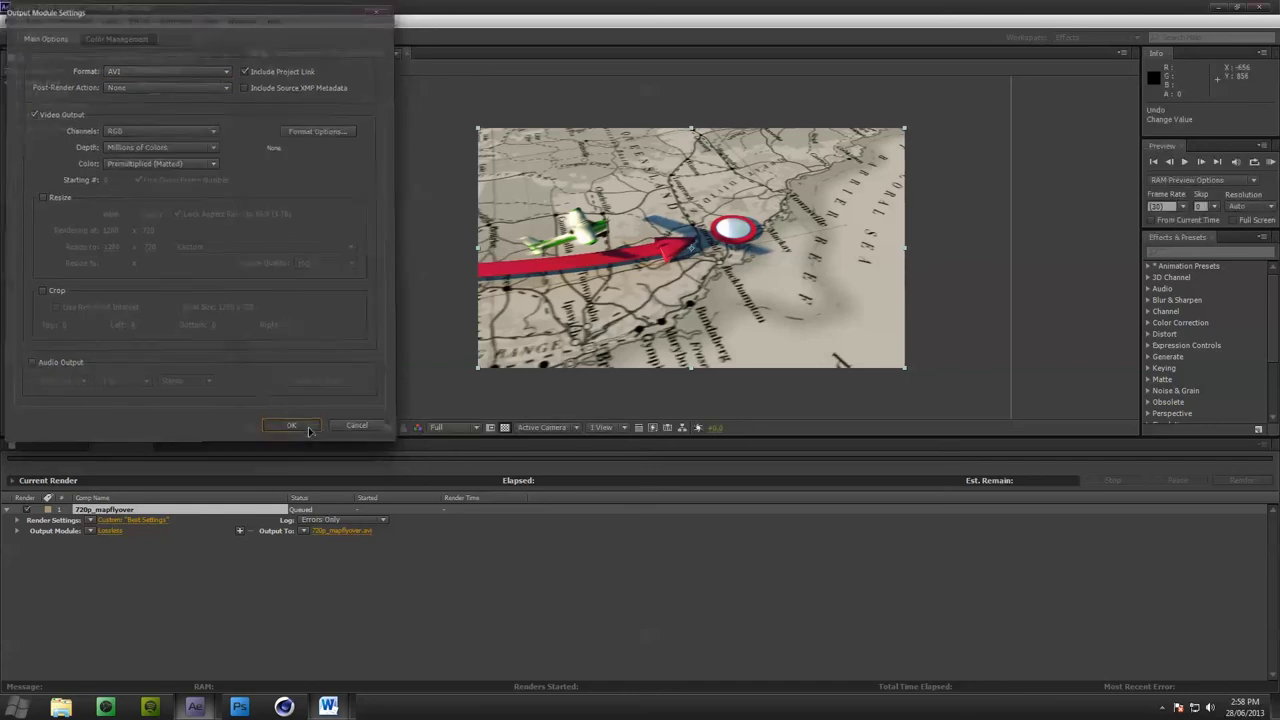
Check the output file's name and save location for the queued composition without changing them
click(365, 532)
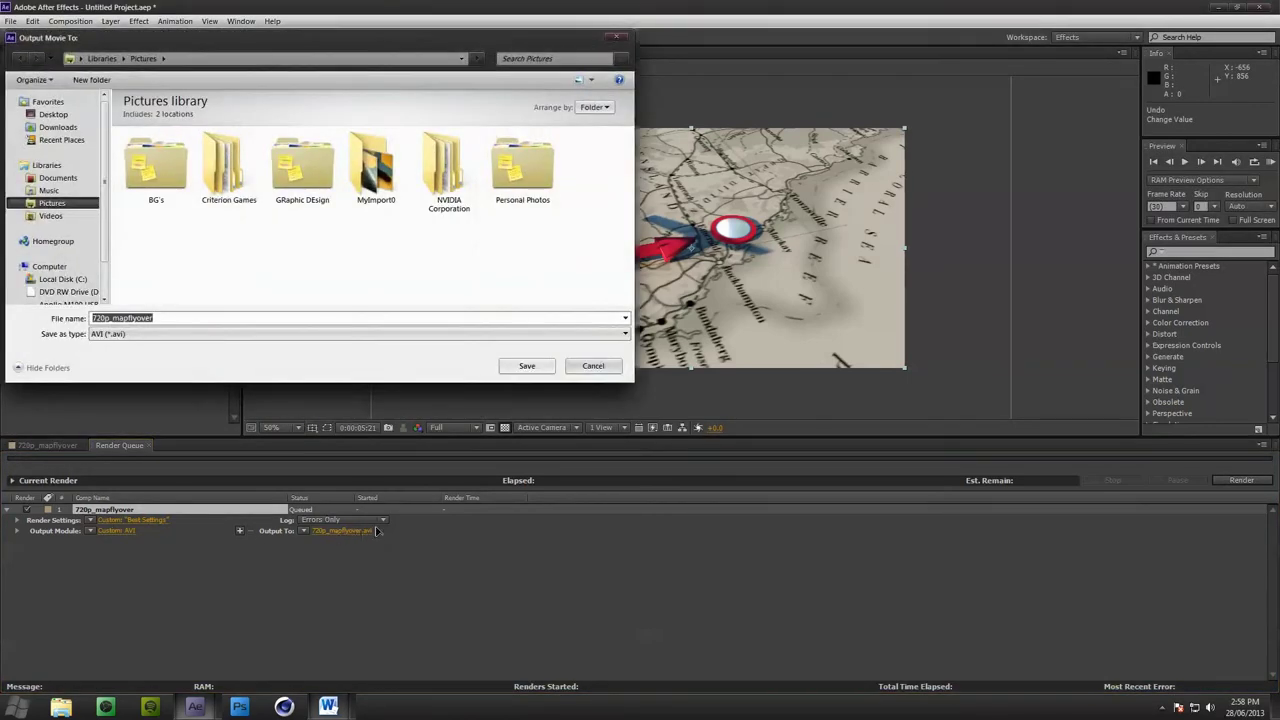
click(604, 367)
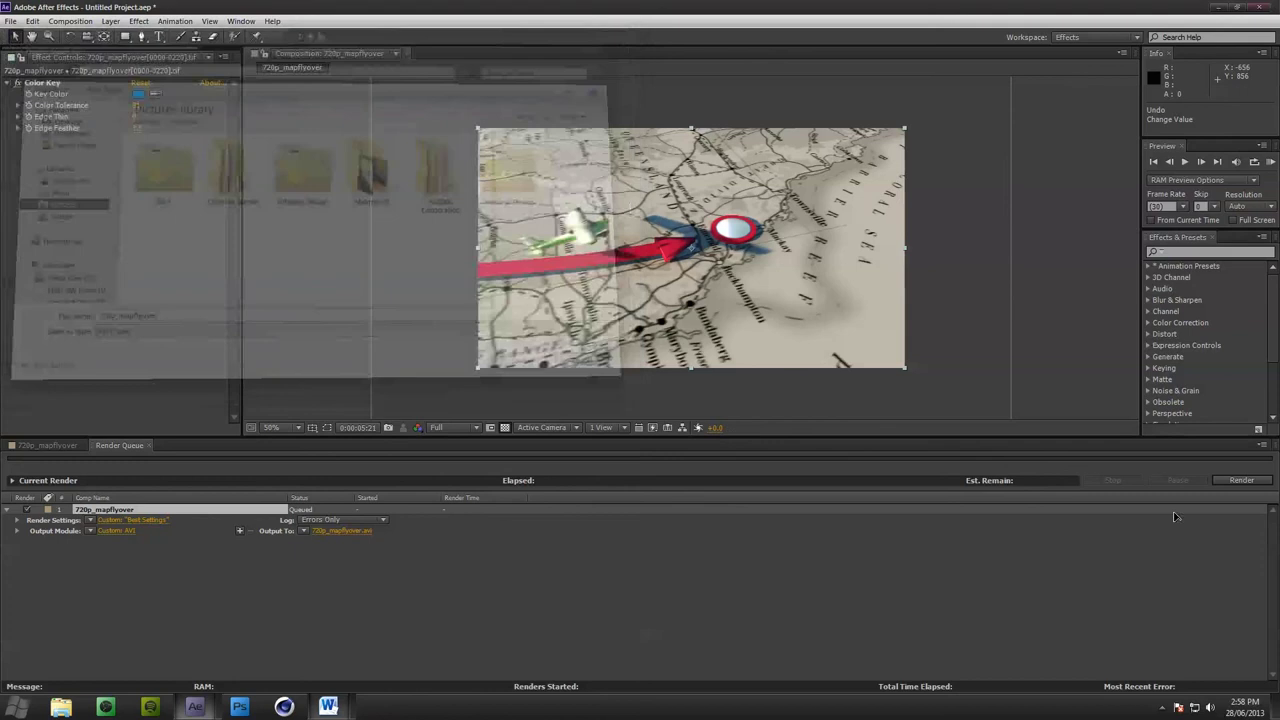